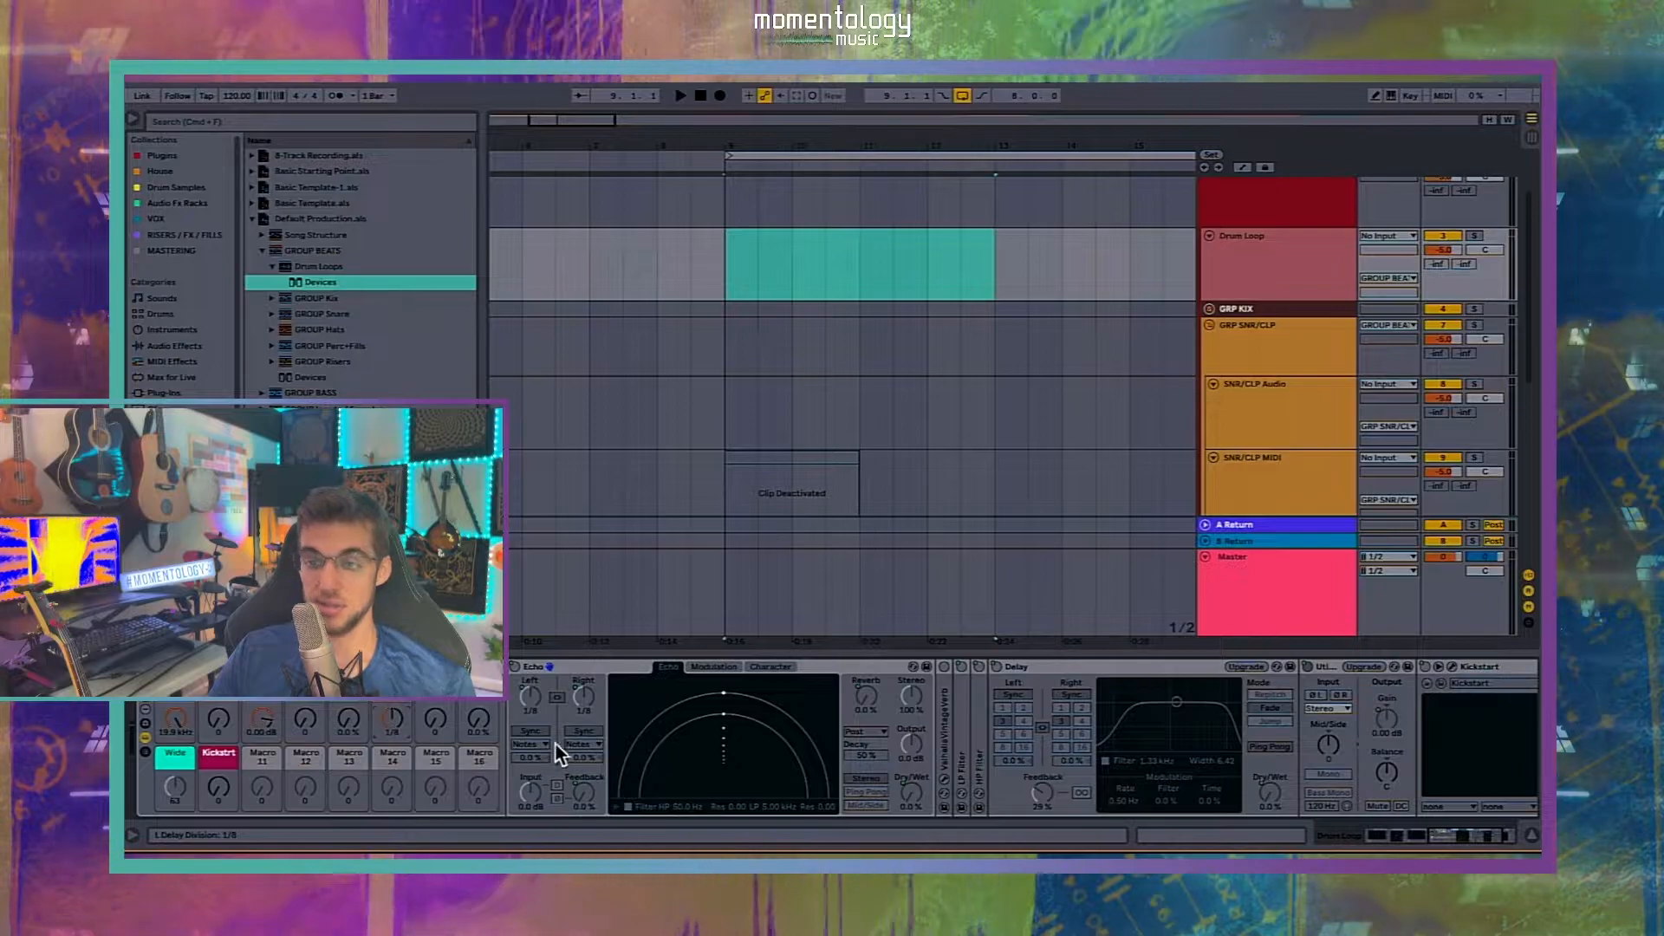
Step: Examine the Echo device's Modulation, Character and Echo views on the Drum Loop track, and clear the time selection
click(712, 667)
click(757, 668)
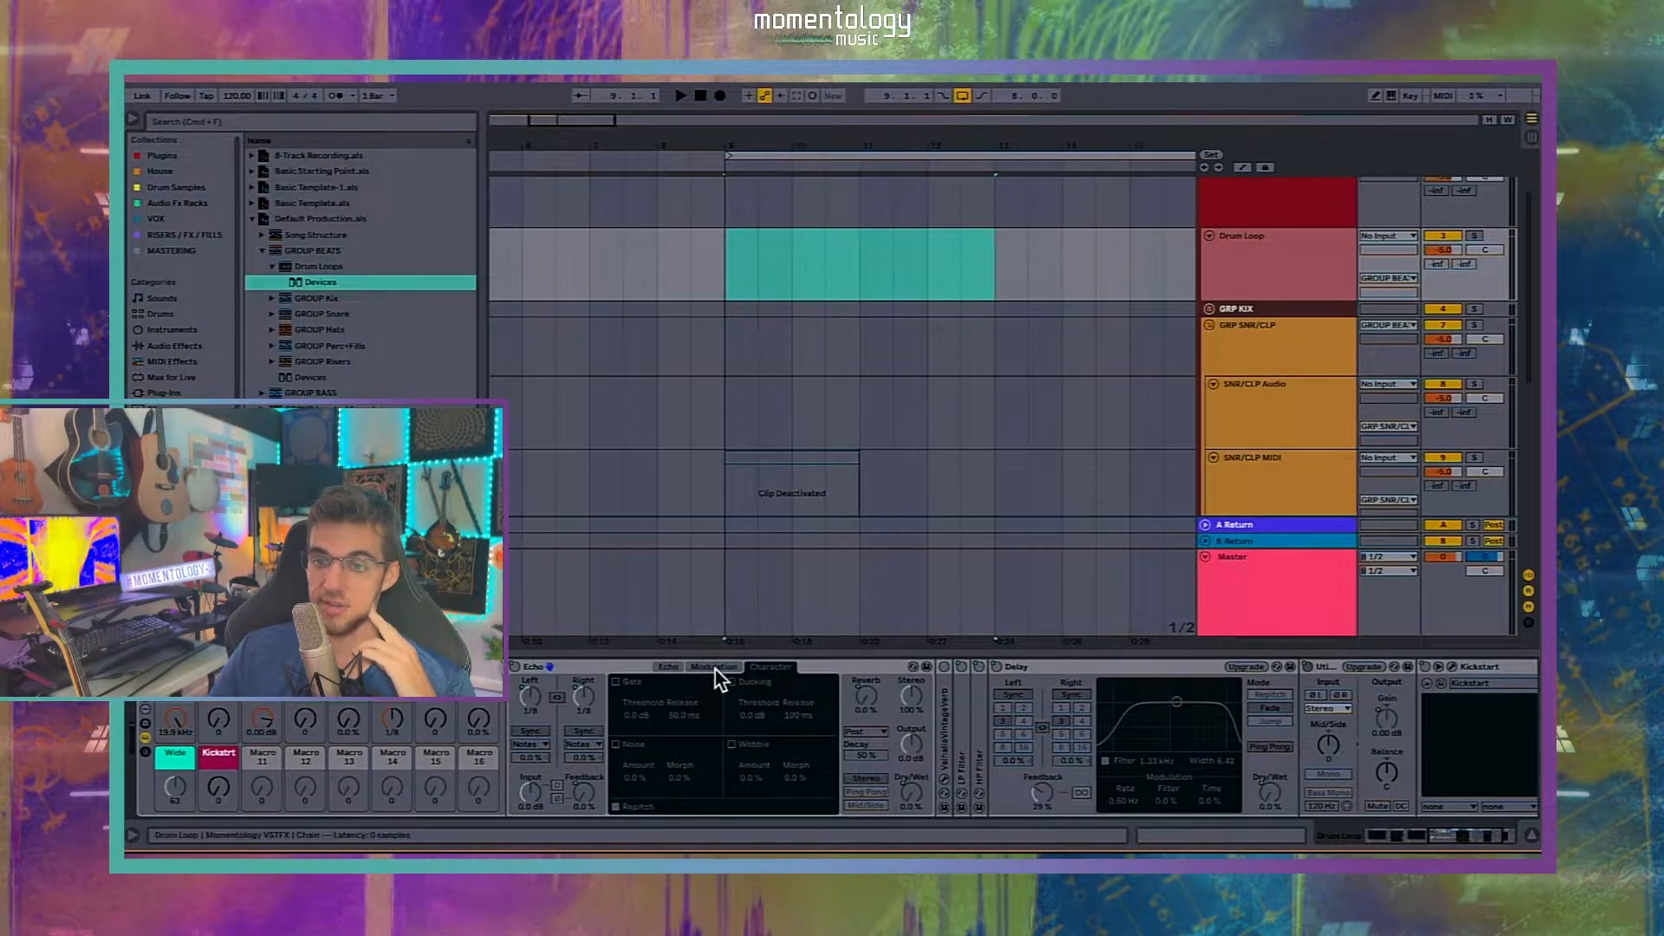
click(715, 669)
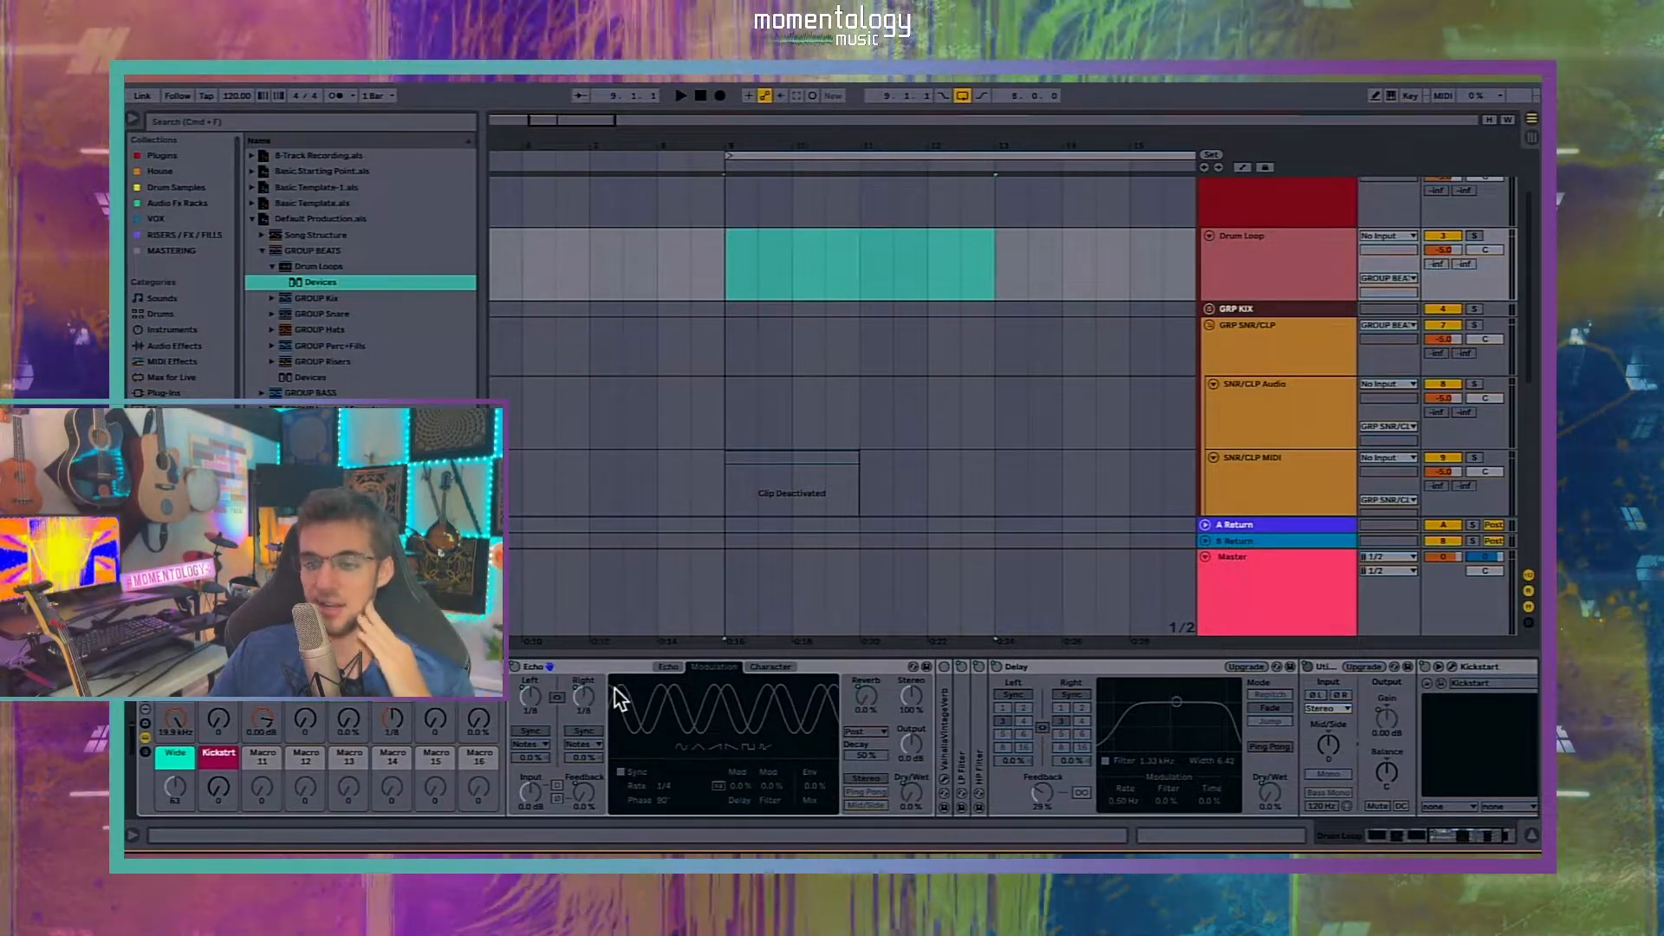
click(752, 668)
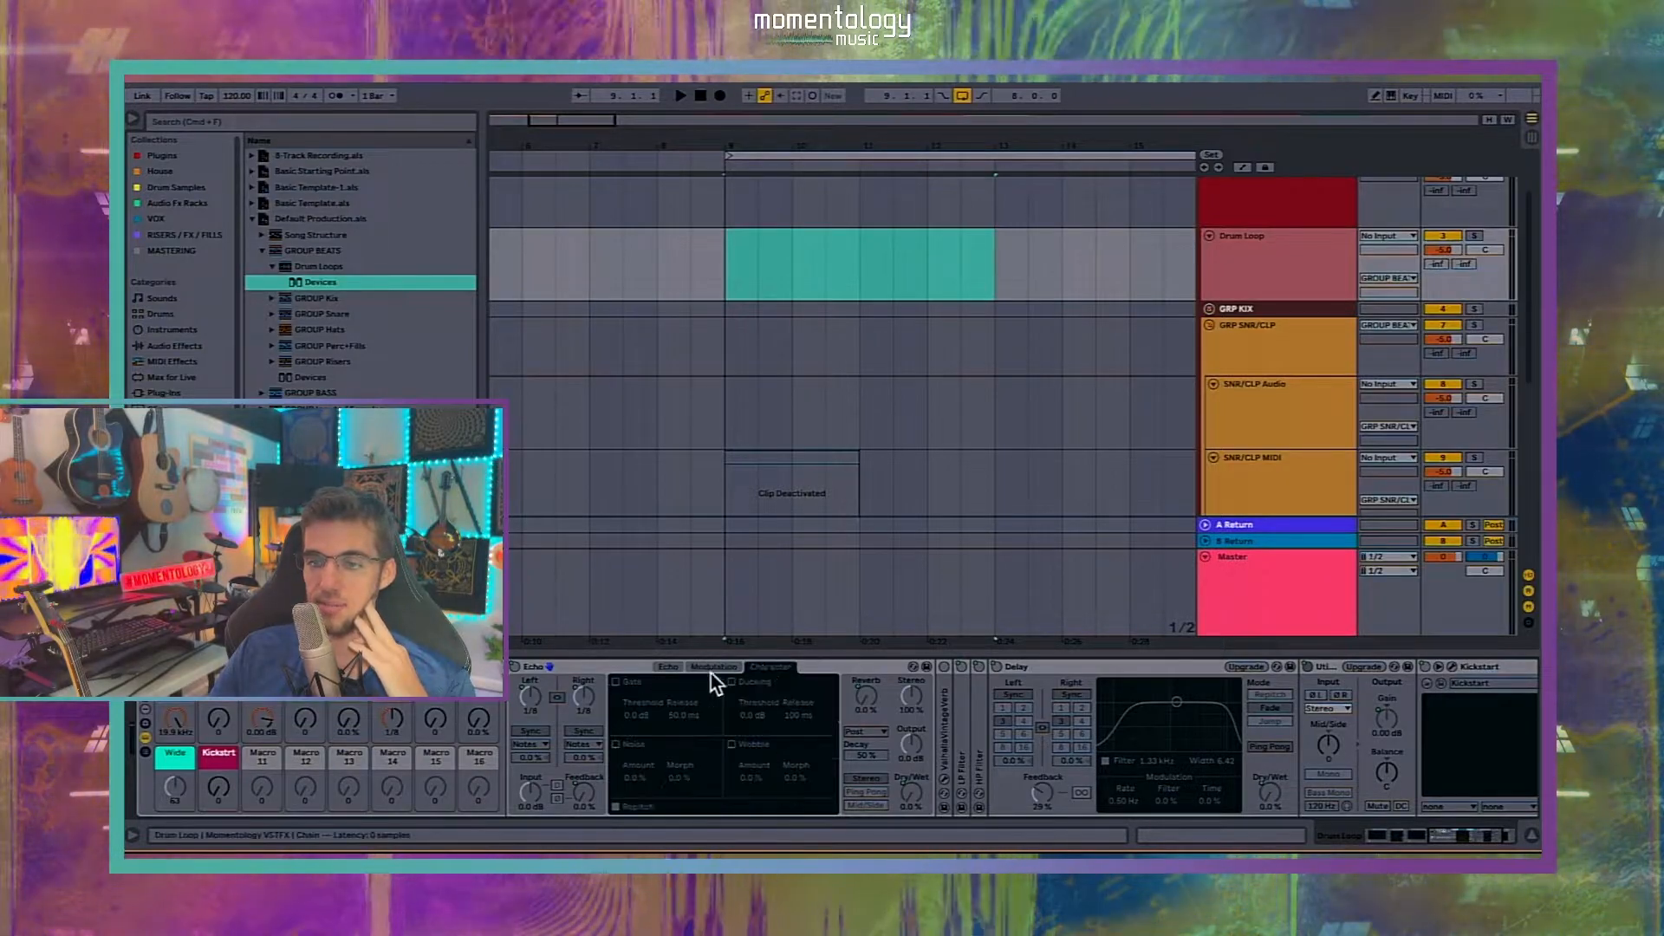
click(669, 665)
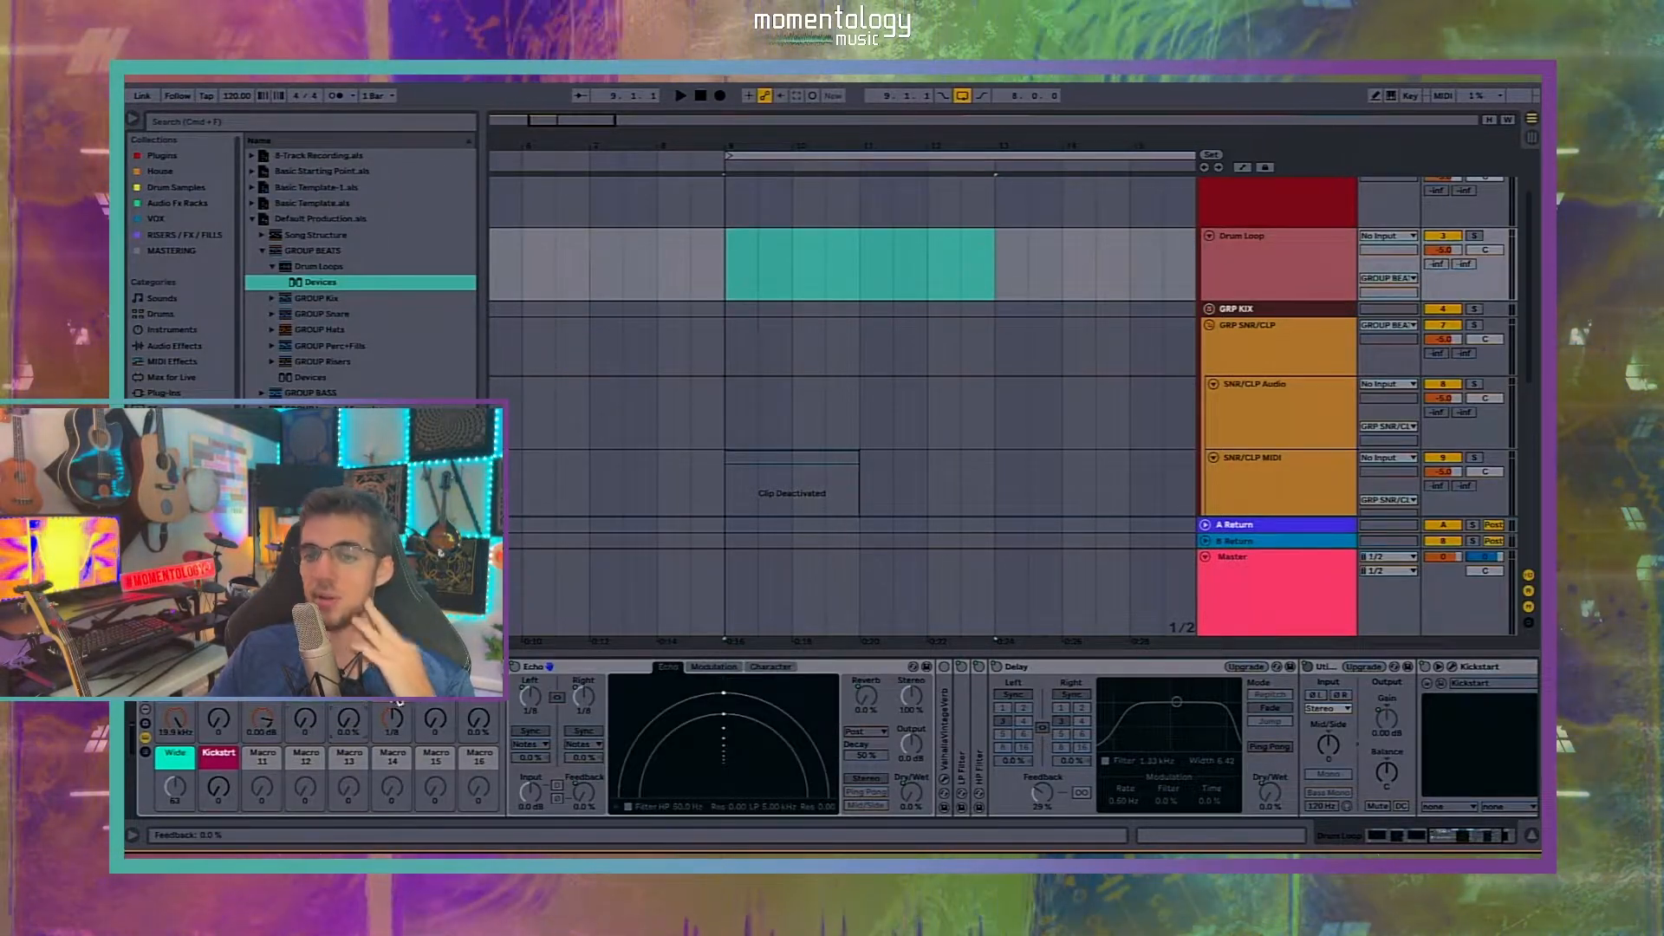
click(716, 669)
click(773, 671)
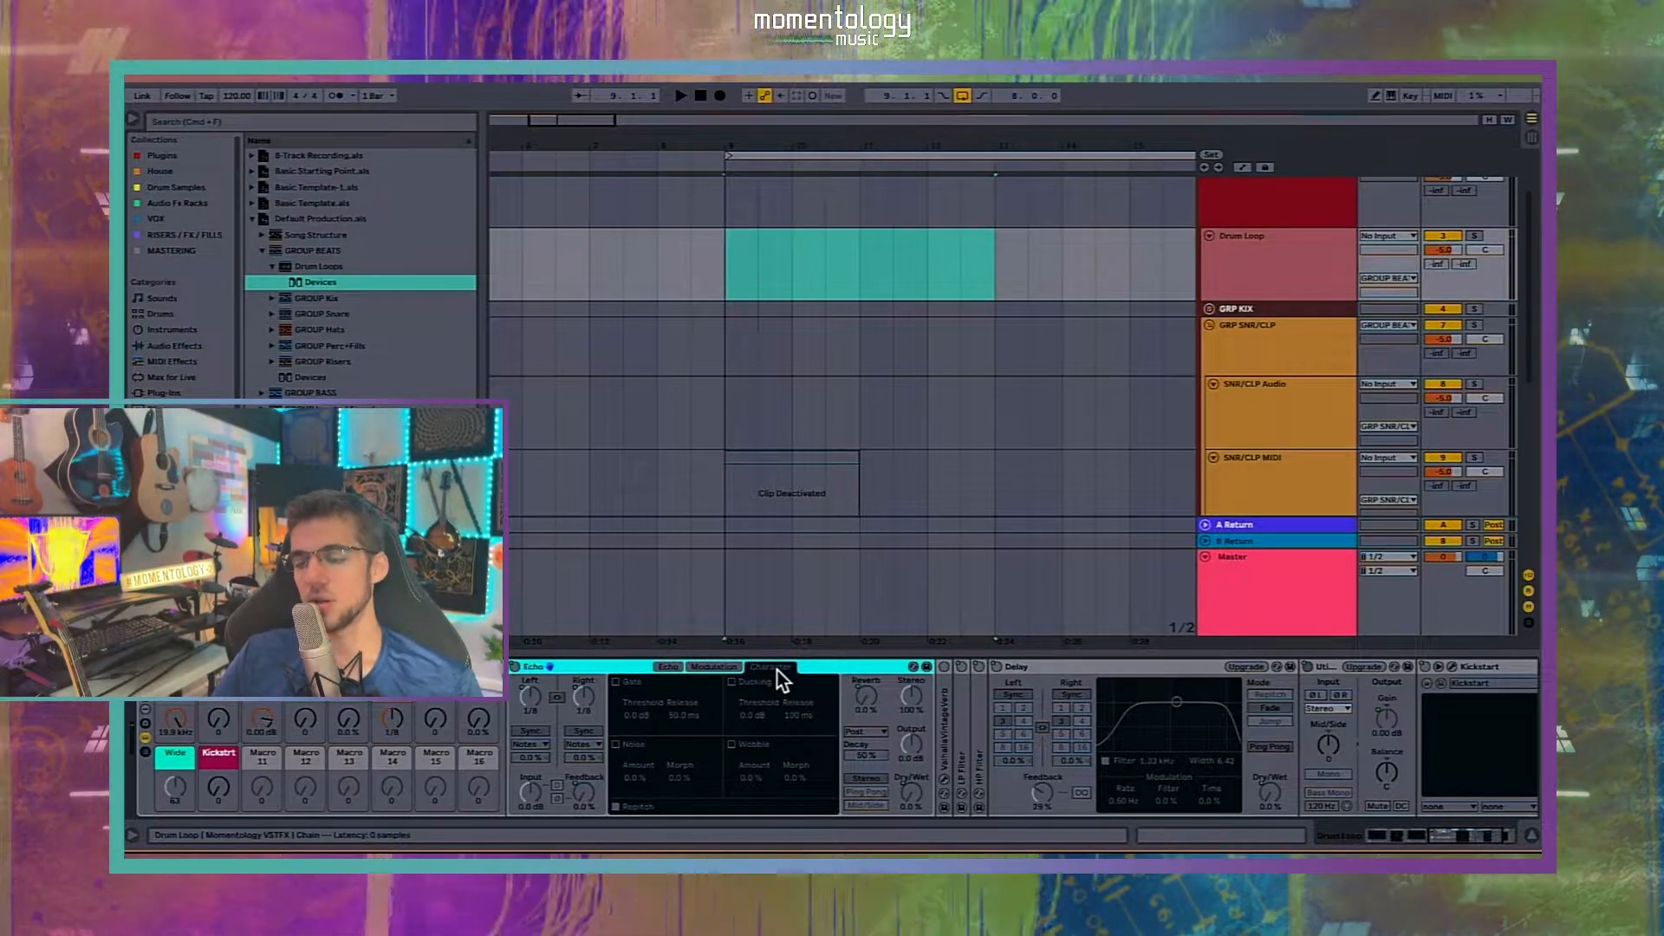
click(710, 668)
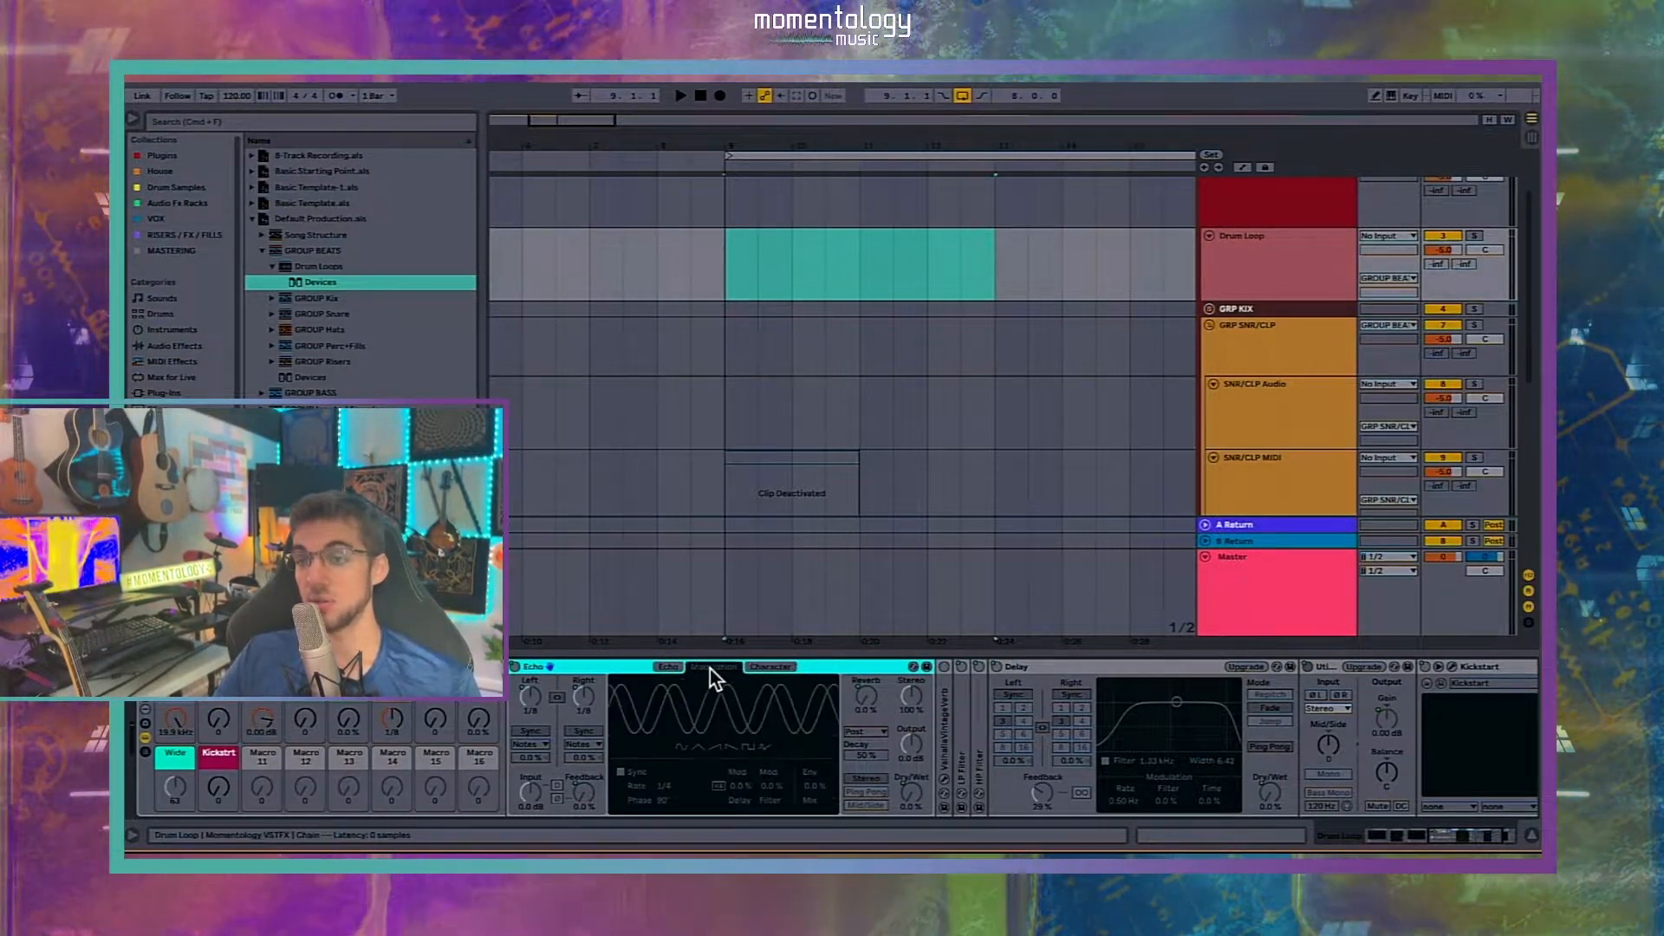
click(664, 667)
click(718, 284)
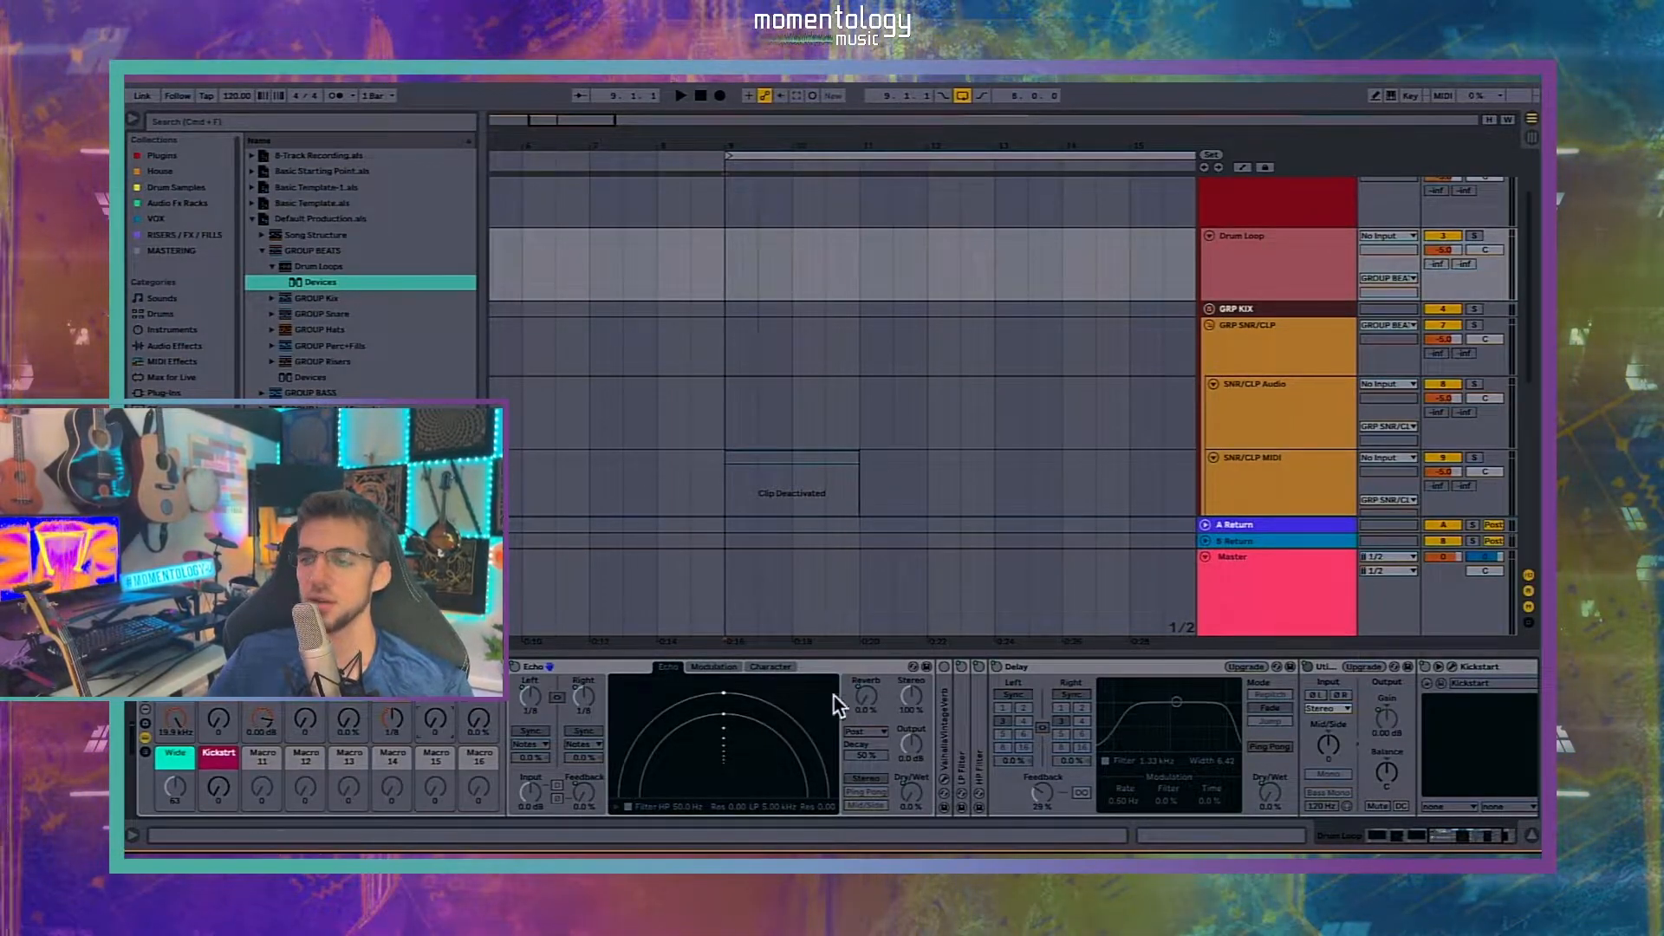
Step: Fold the Delay device and unfold ValhallaVintageVerb in the Drum Loop track's effect rack
scroll(432, 715, right, 5)
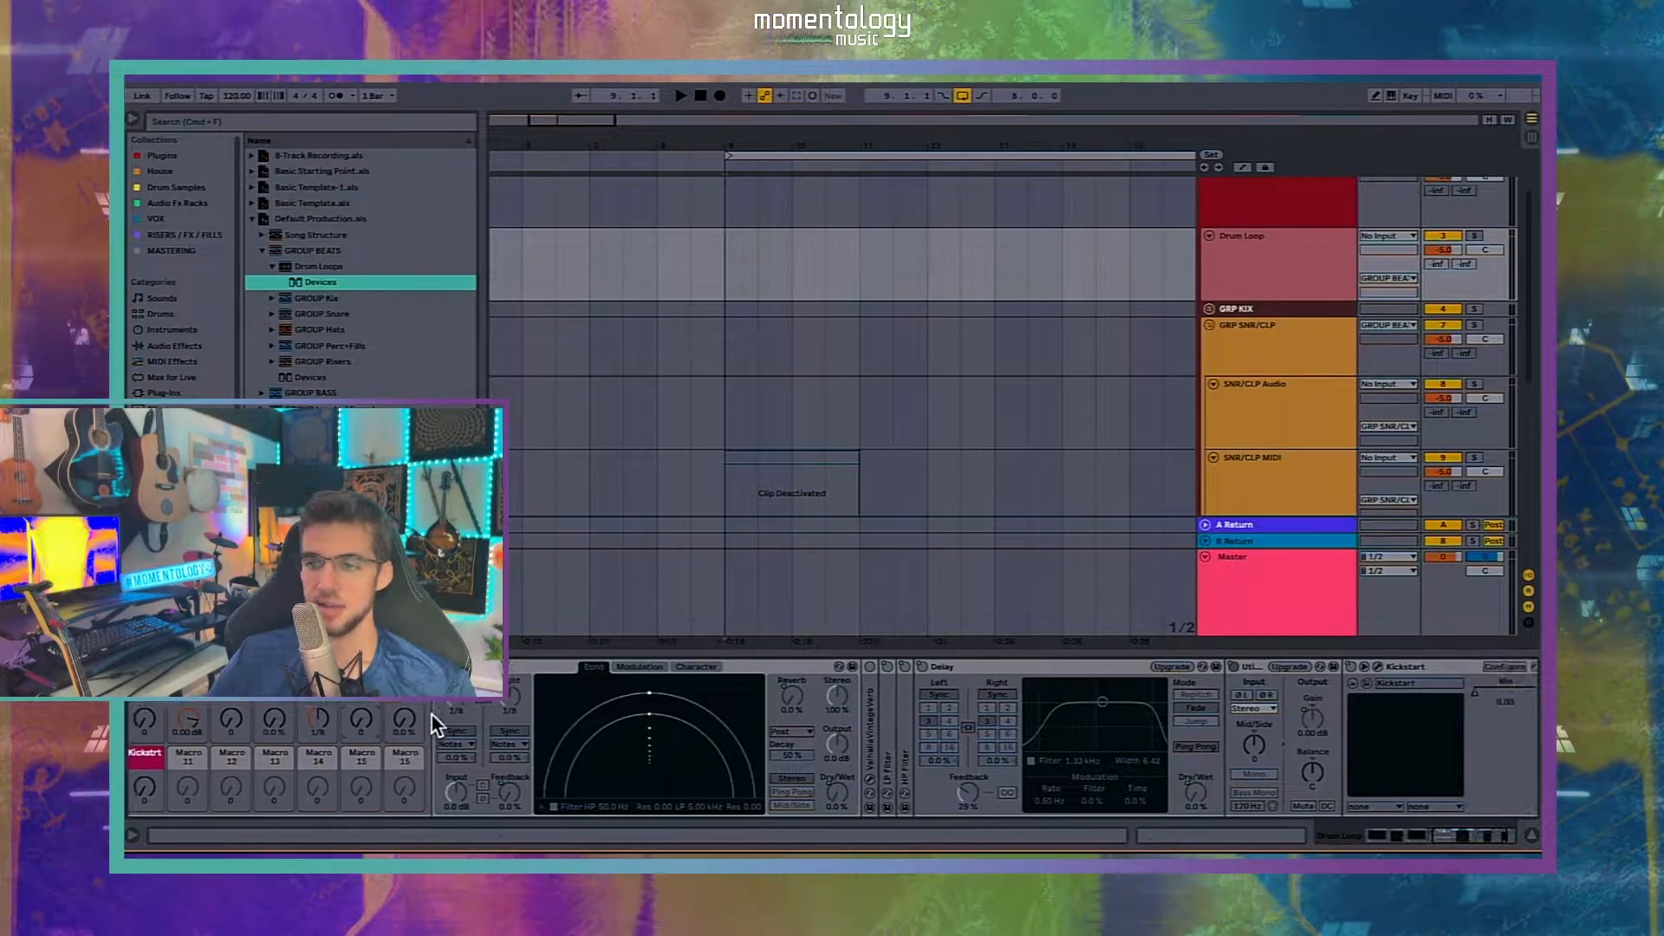
double_click(886, 667)
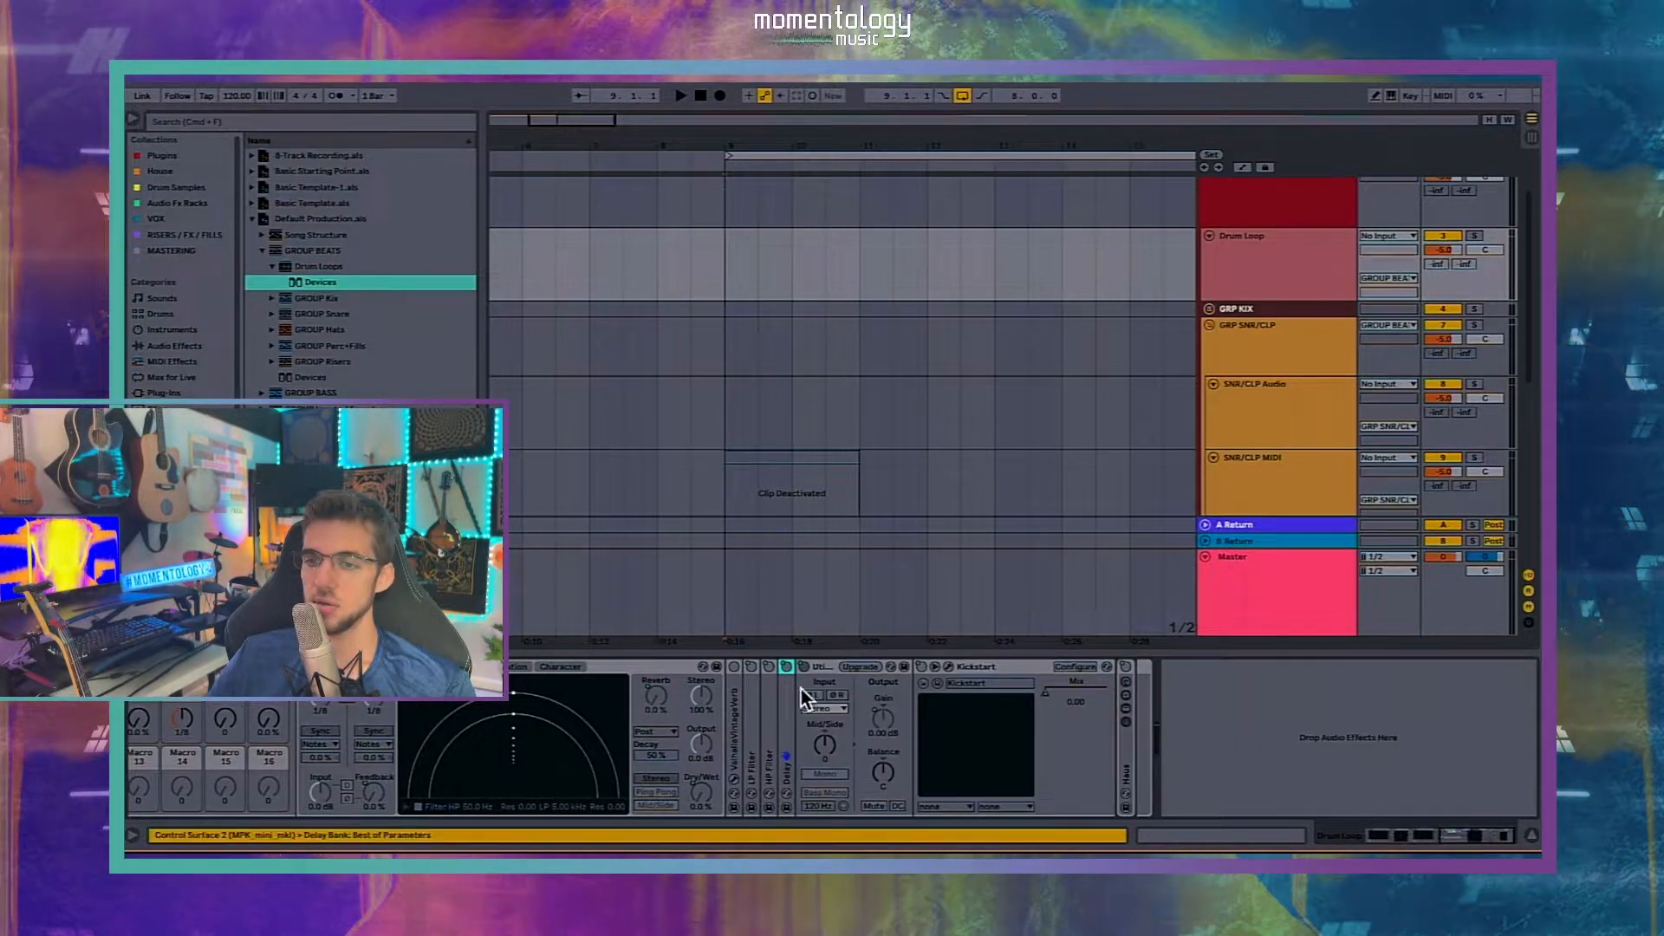
double_click(738, 706)
scroll(357, 711, left, 3)
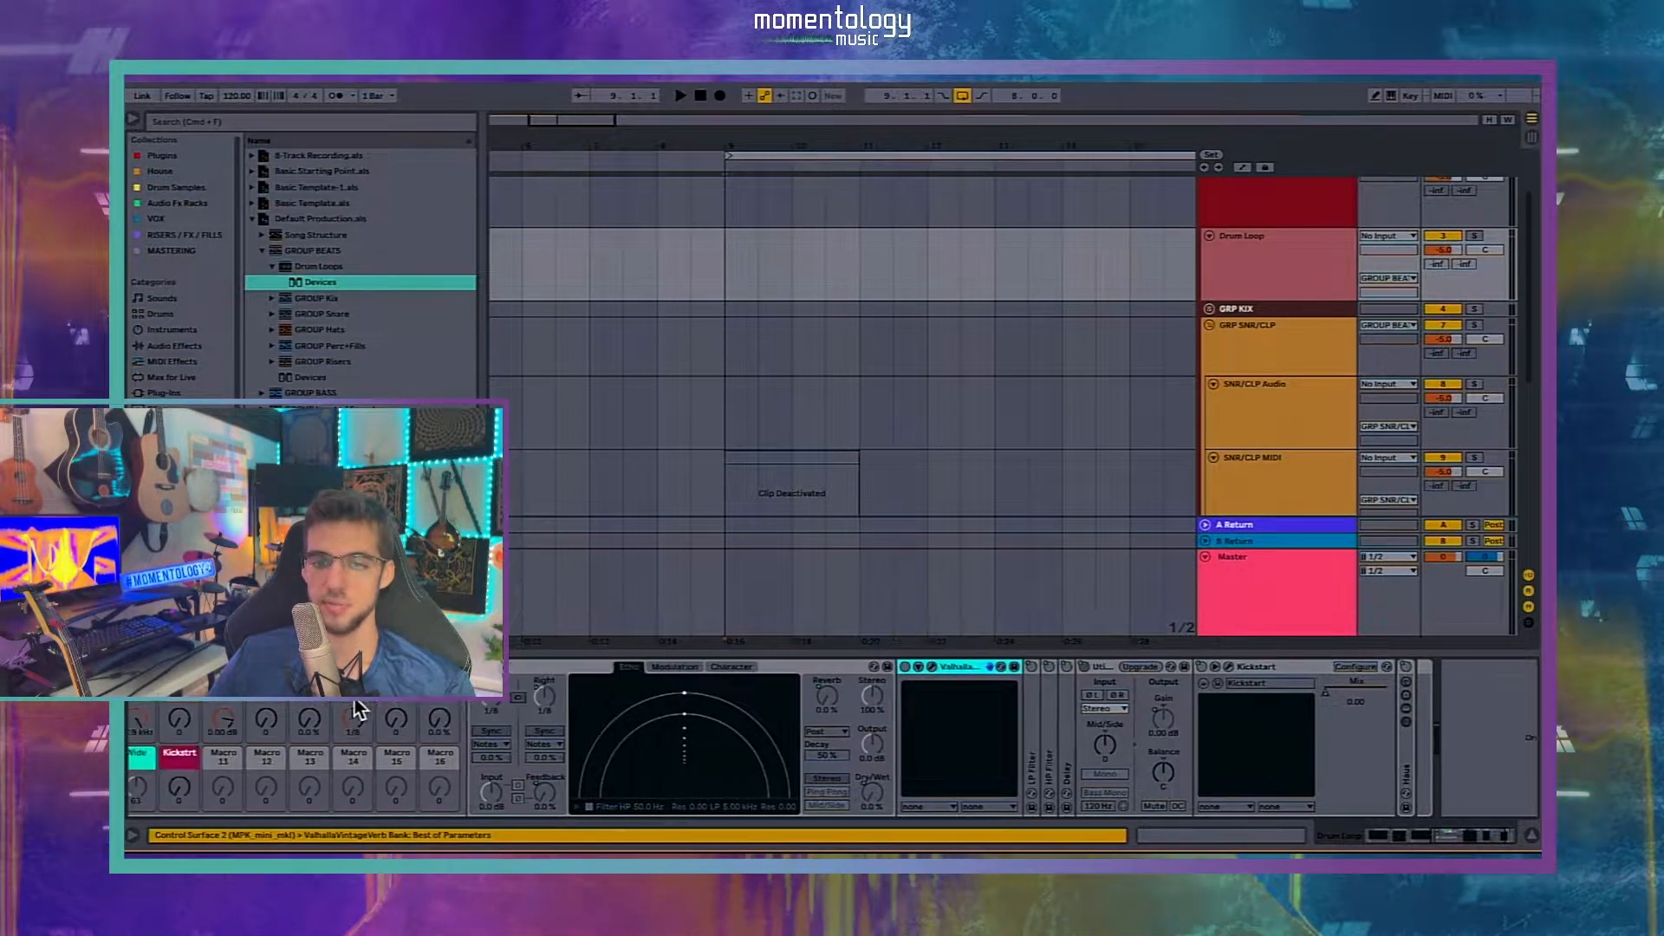
Step: Map ValhallaVintageVerb's Device On switch to the VAHALA RVB macro, set the mapping's maximum to 0, and leave macro mapping
click(445, 703)
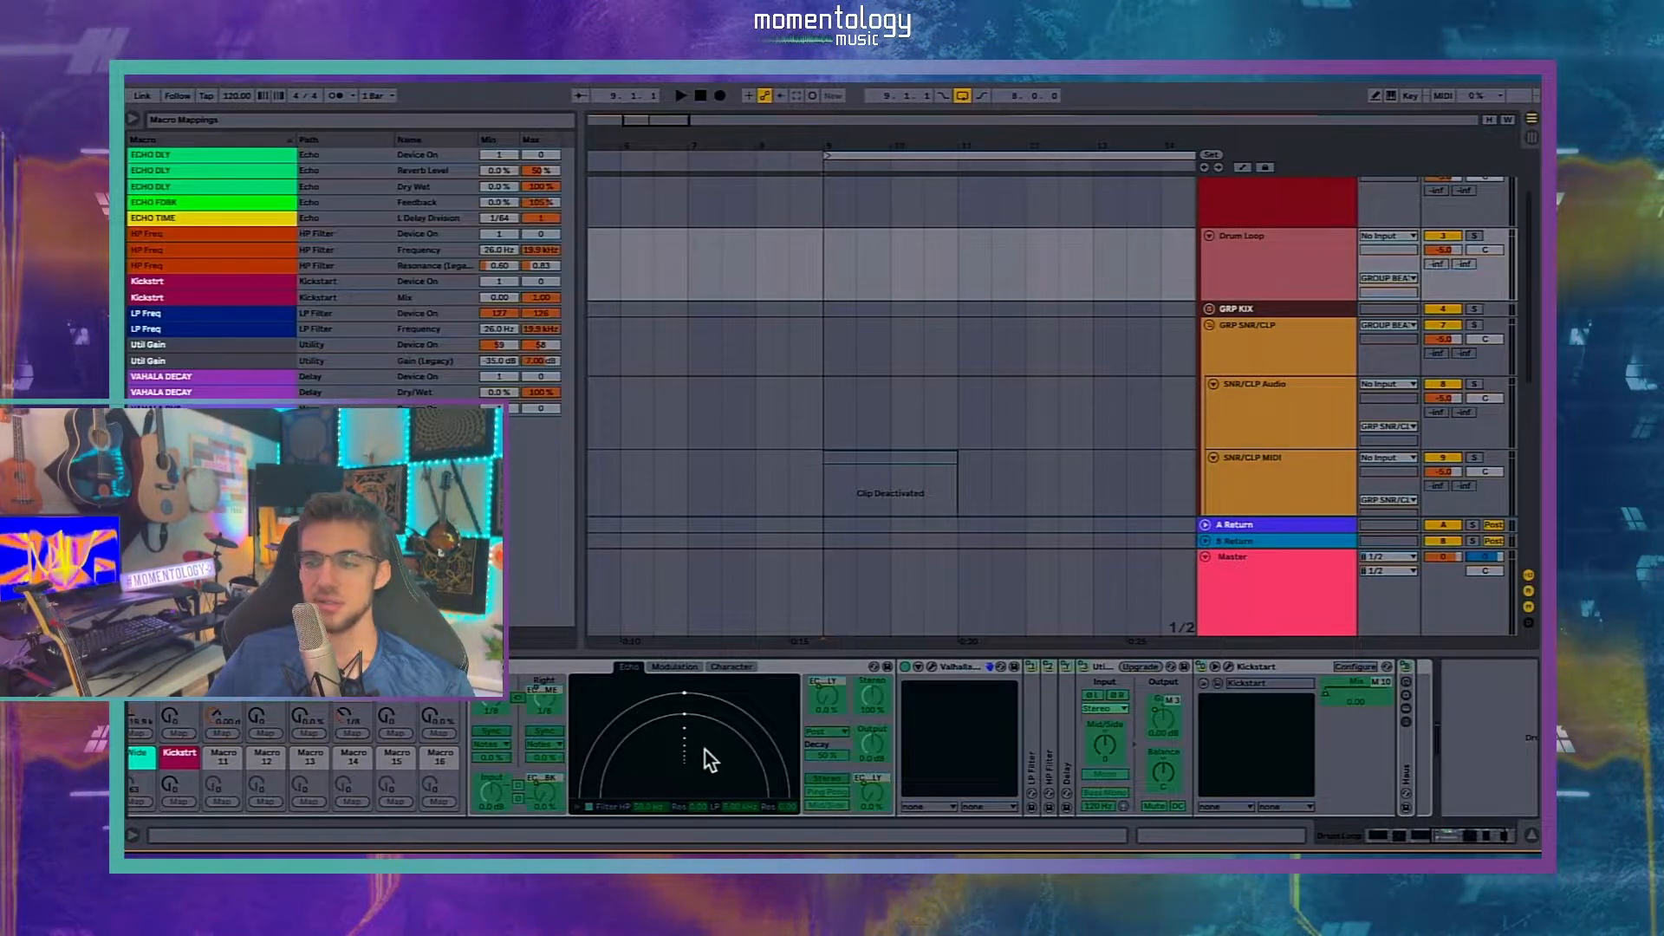
scroll(708, 749, left, 3)
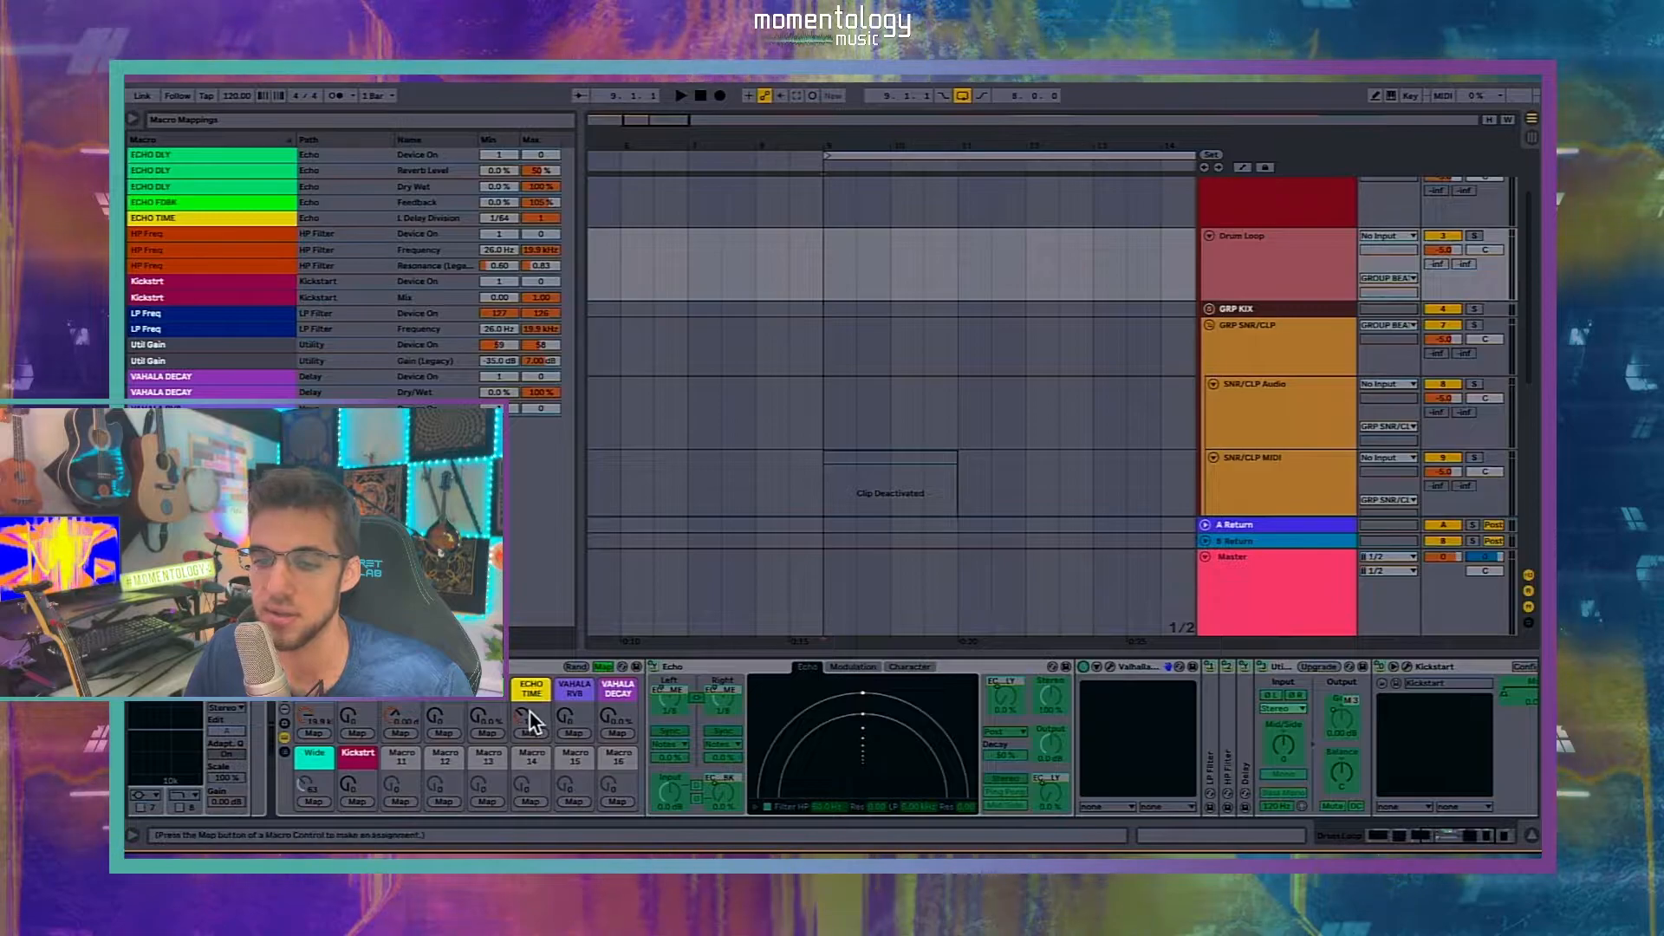
click(574, 733)
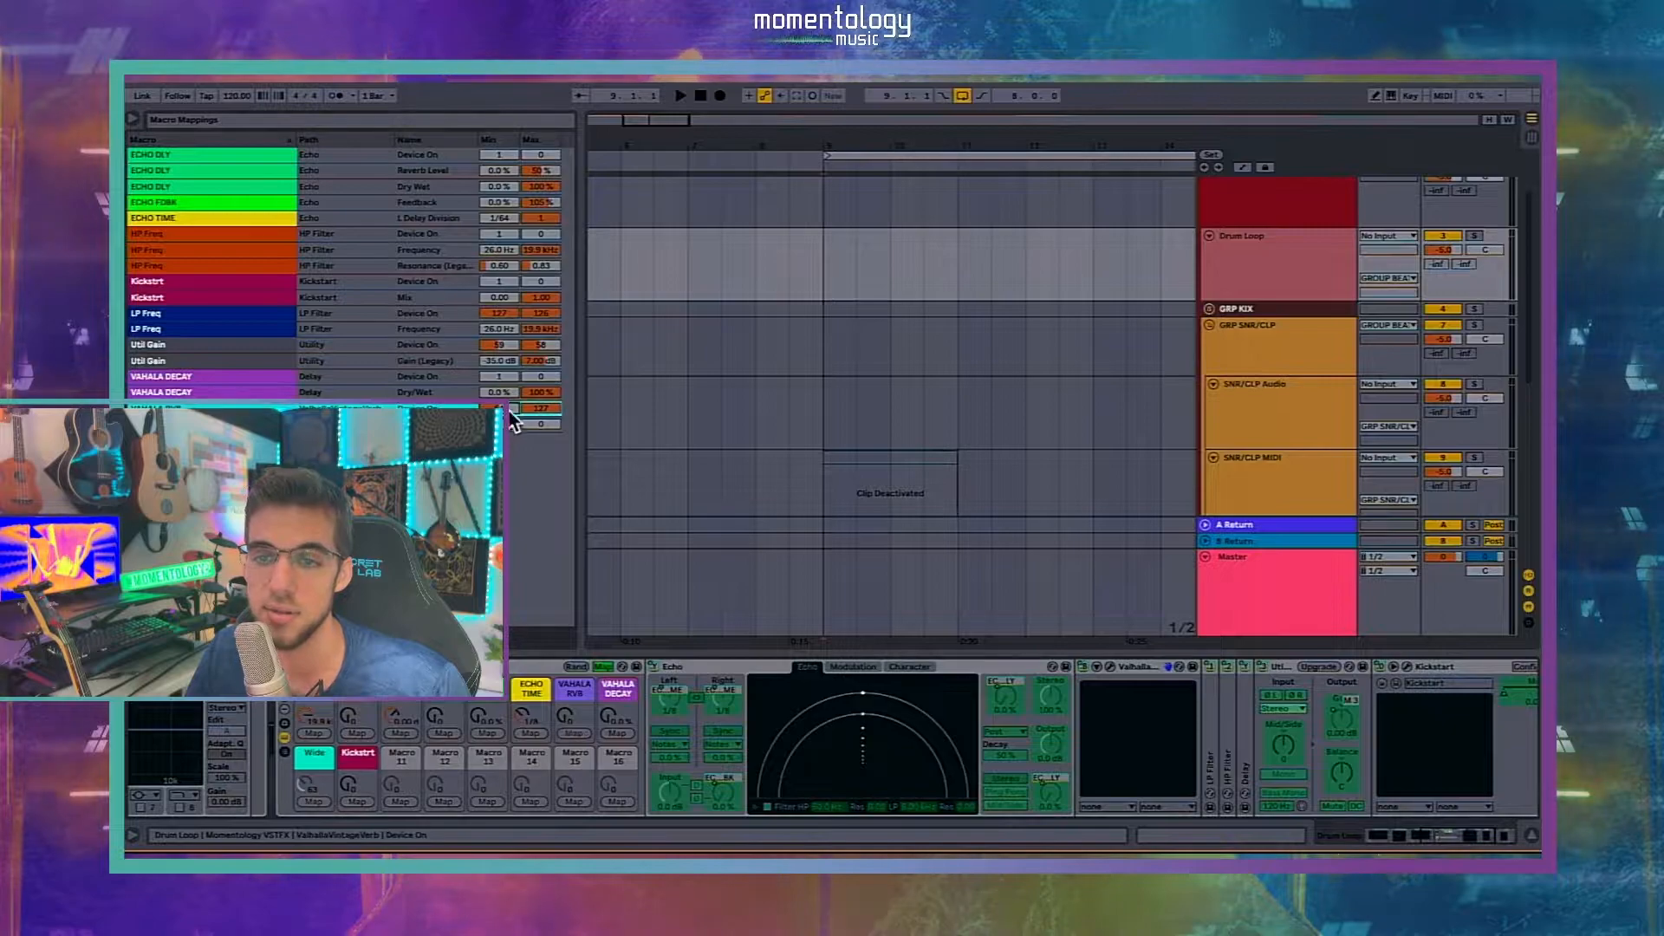
click(535, 408)
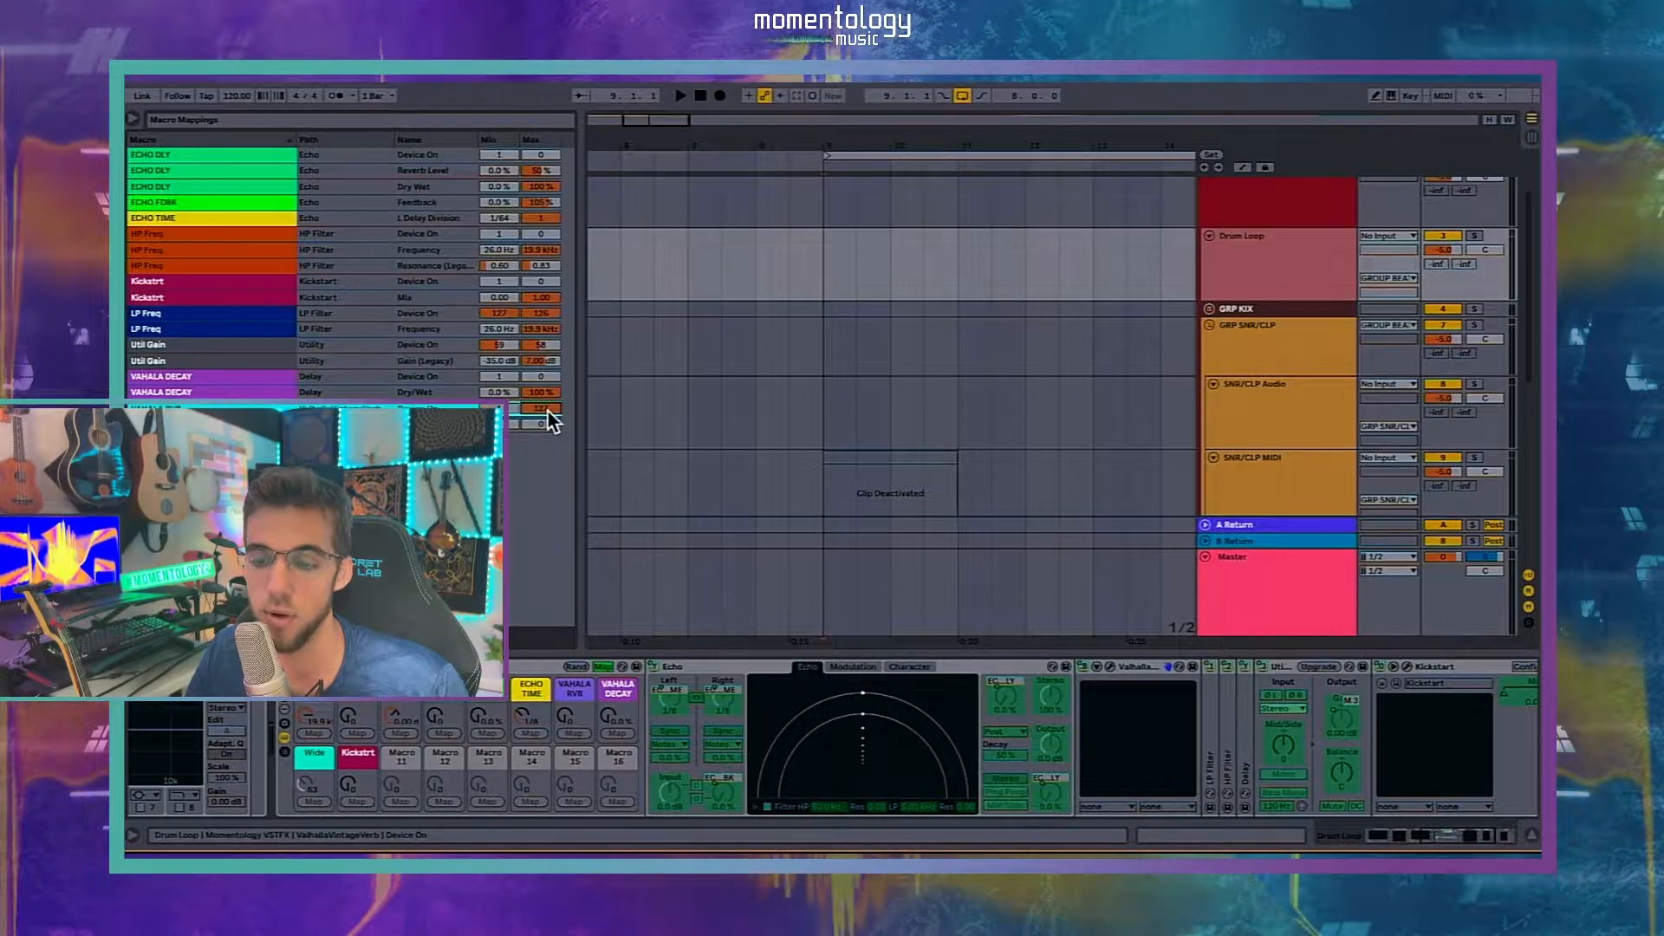
text(0)
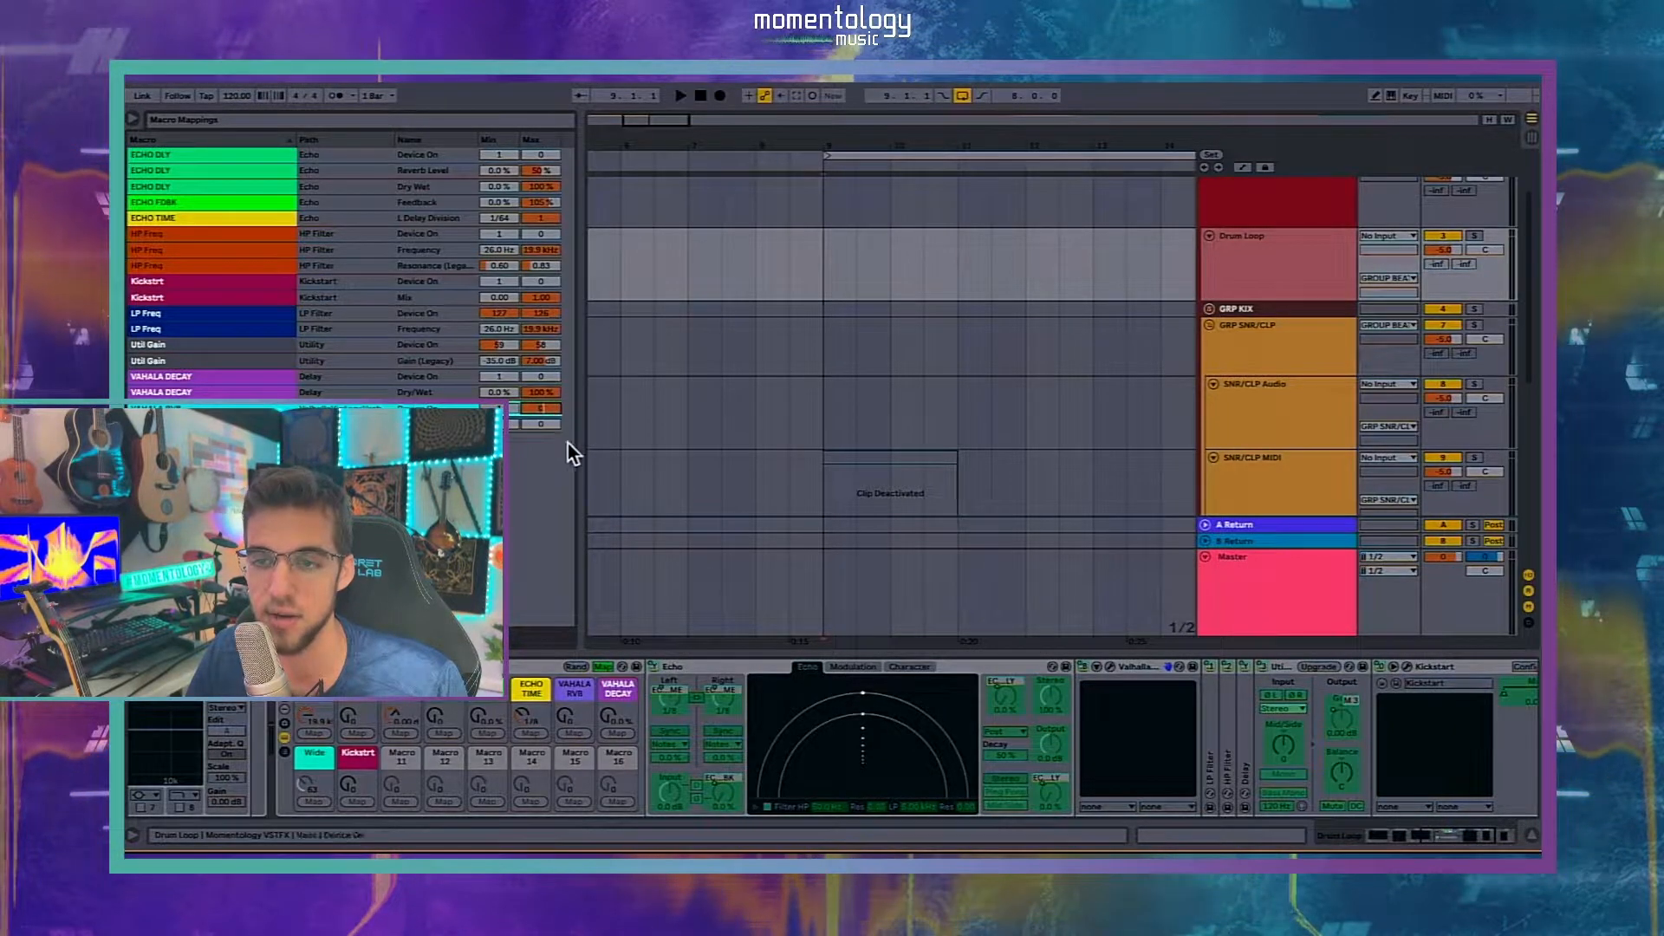
click(603, 666)
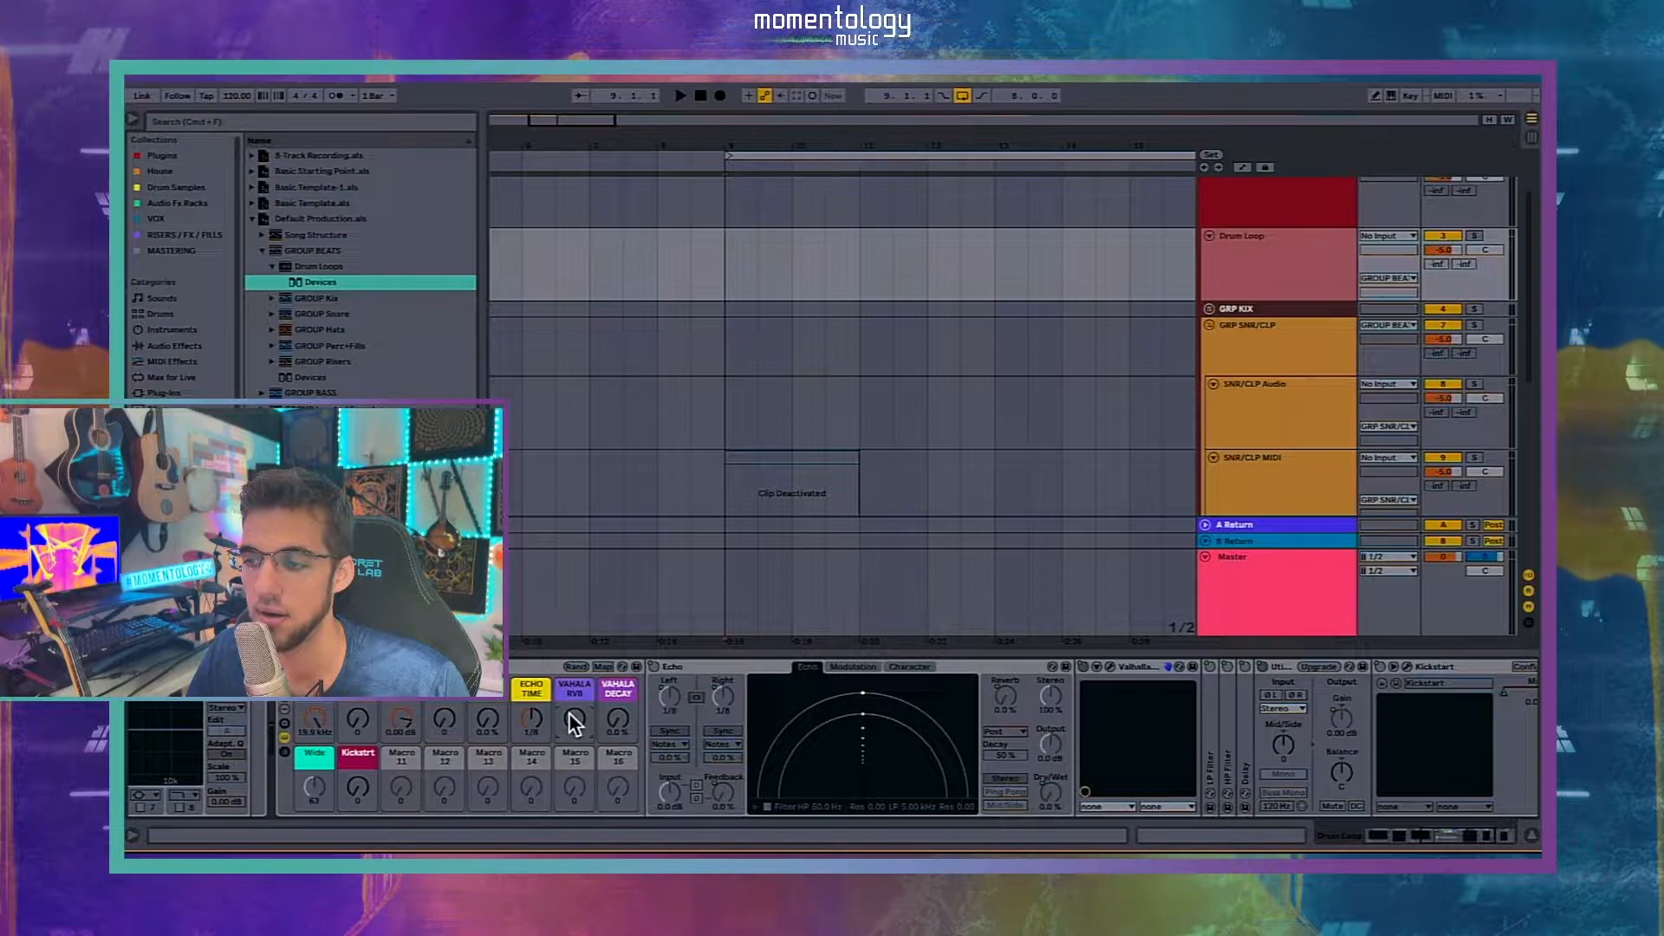
Step: Test the VAHALA RVB macro on ValhallaVintageVerb while briefly playing the arrangement
click(1135, 668)
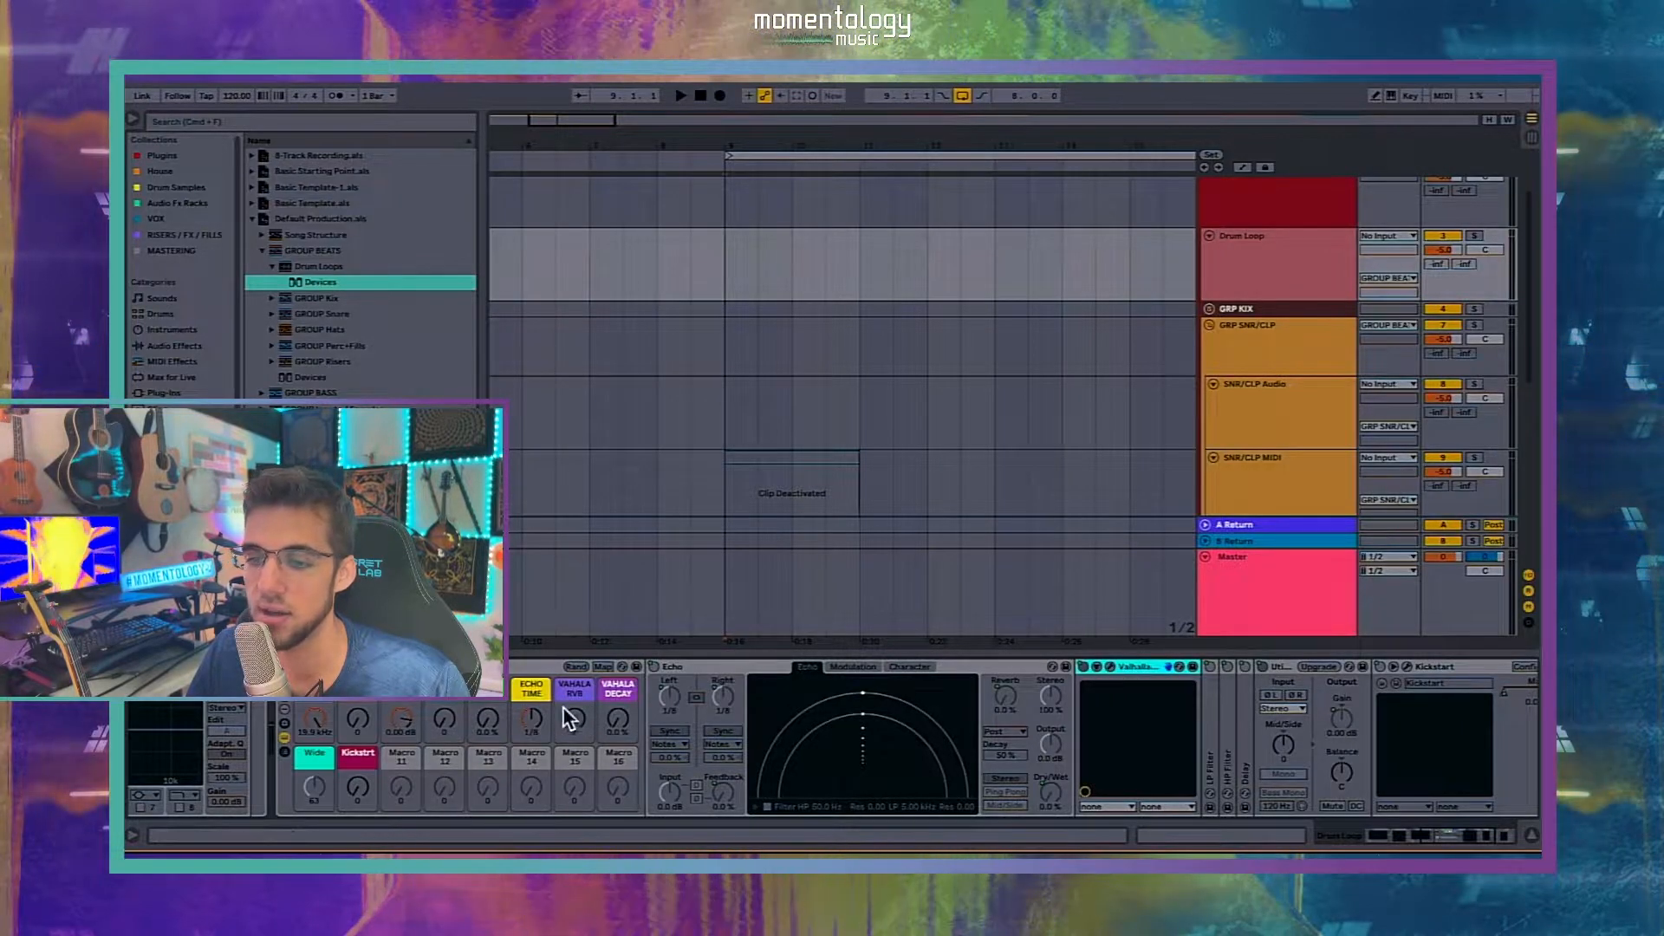
drag(573, 719, 572, 727)
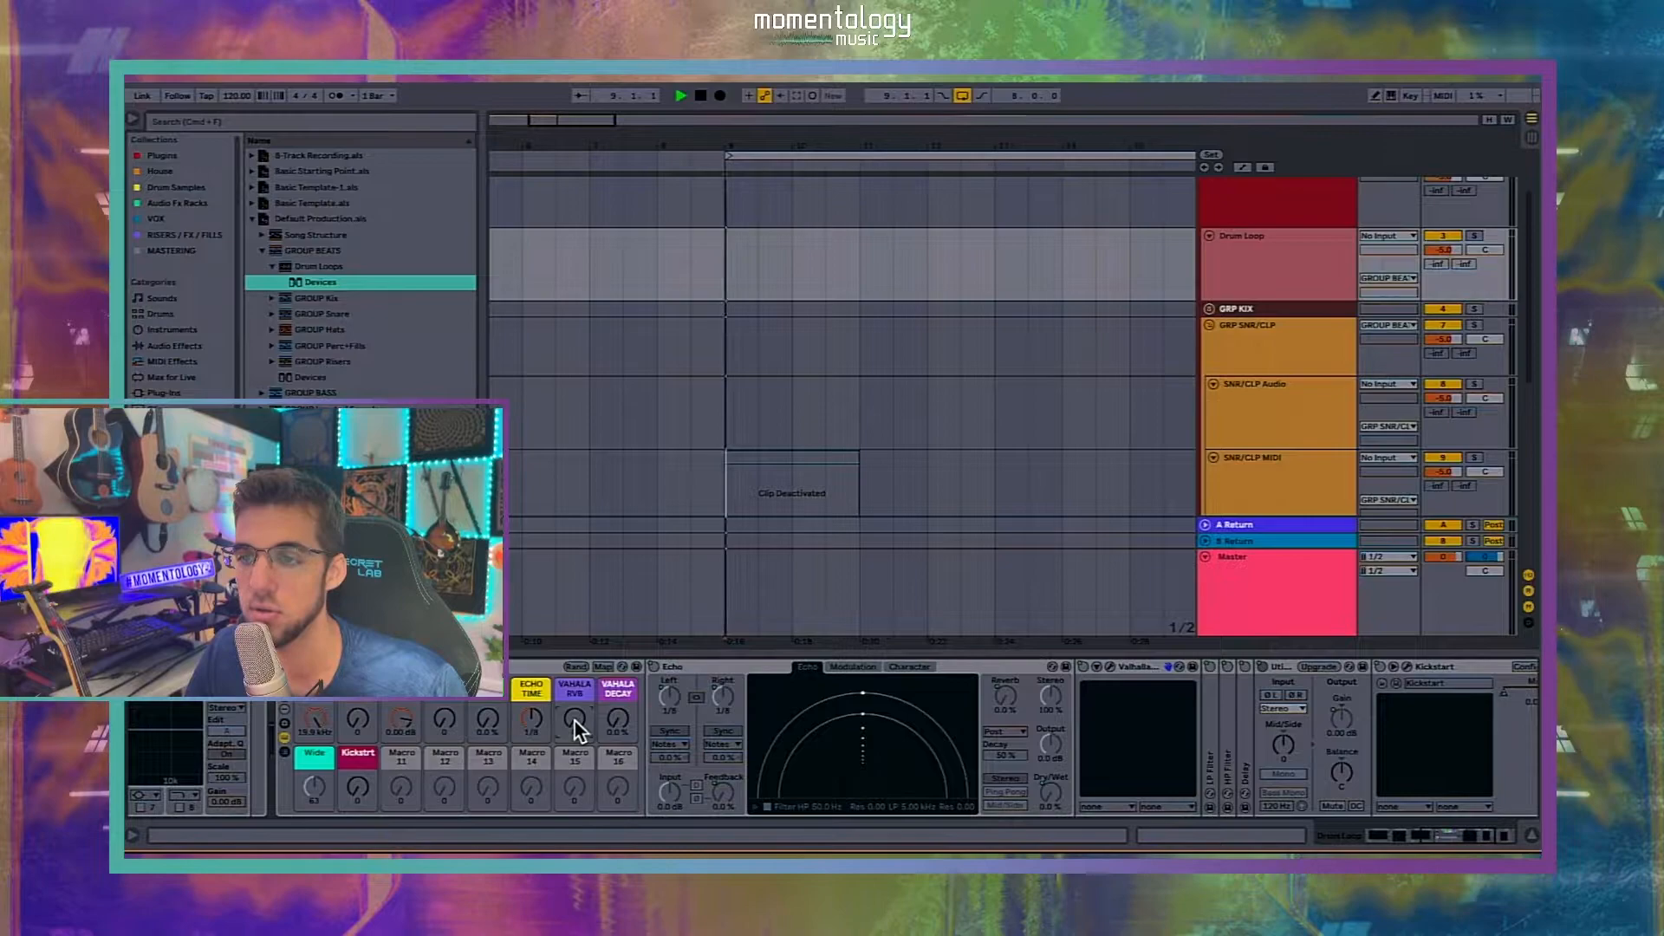
key(space)
scroll(839, 454, up, 2)
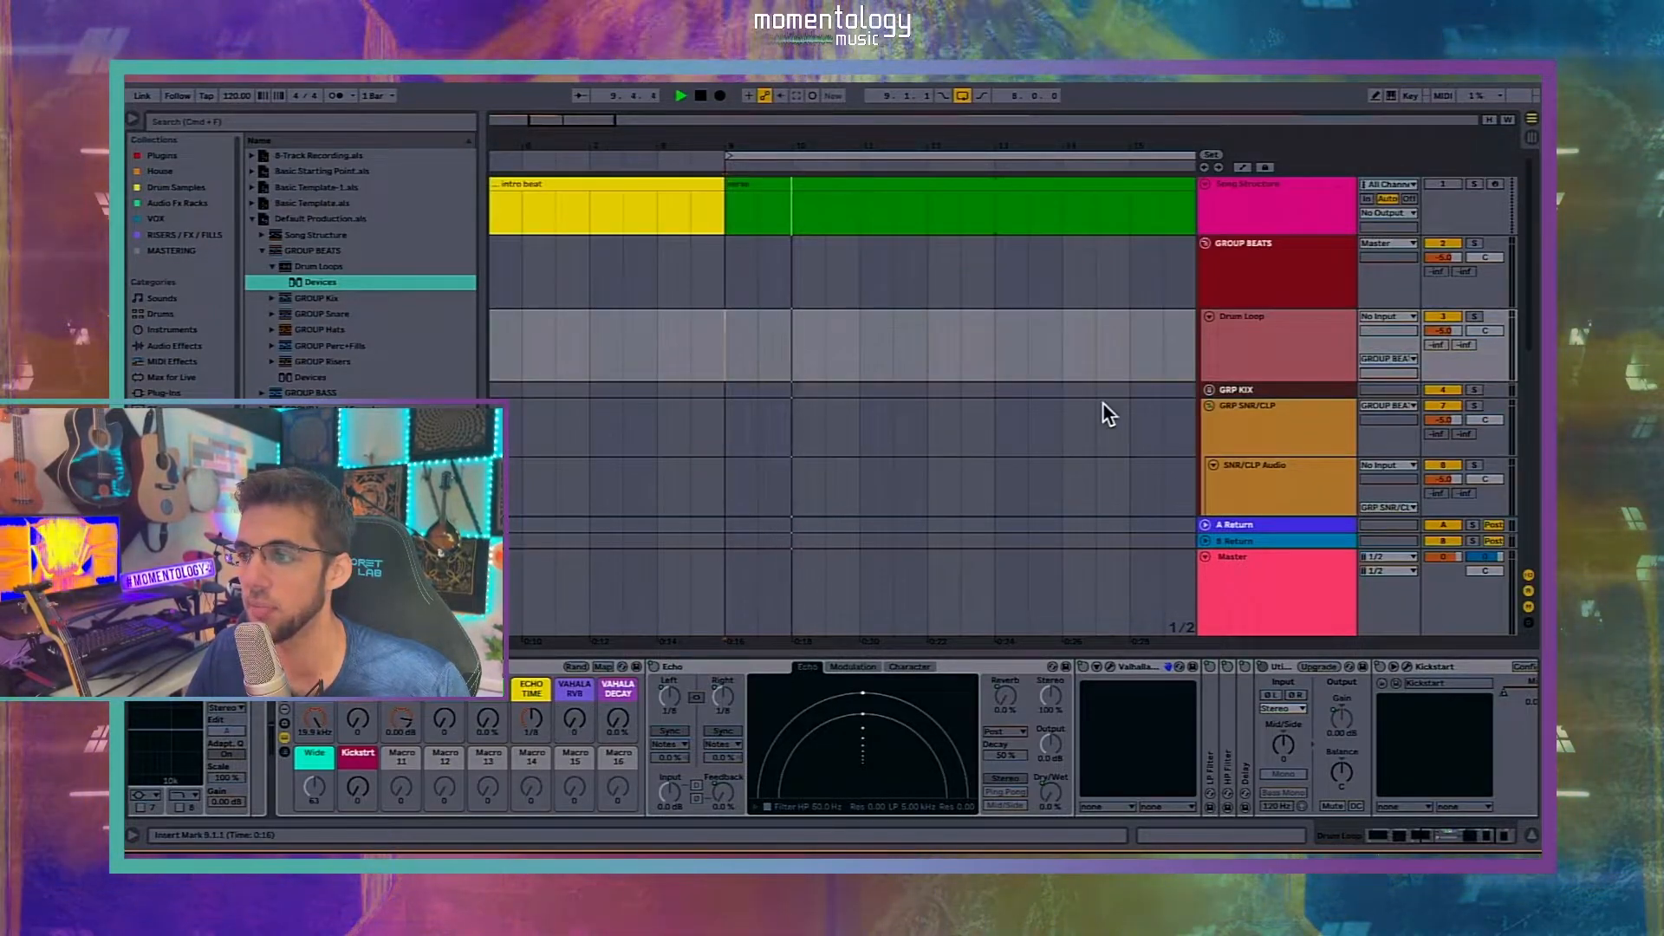
key(space)
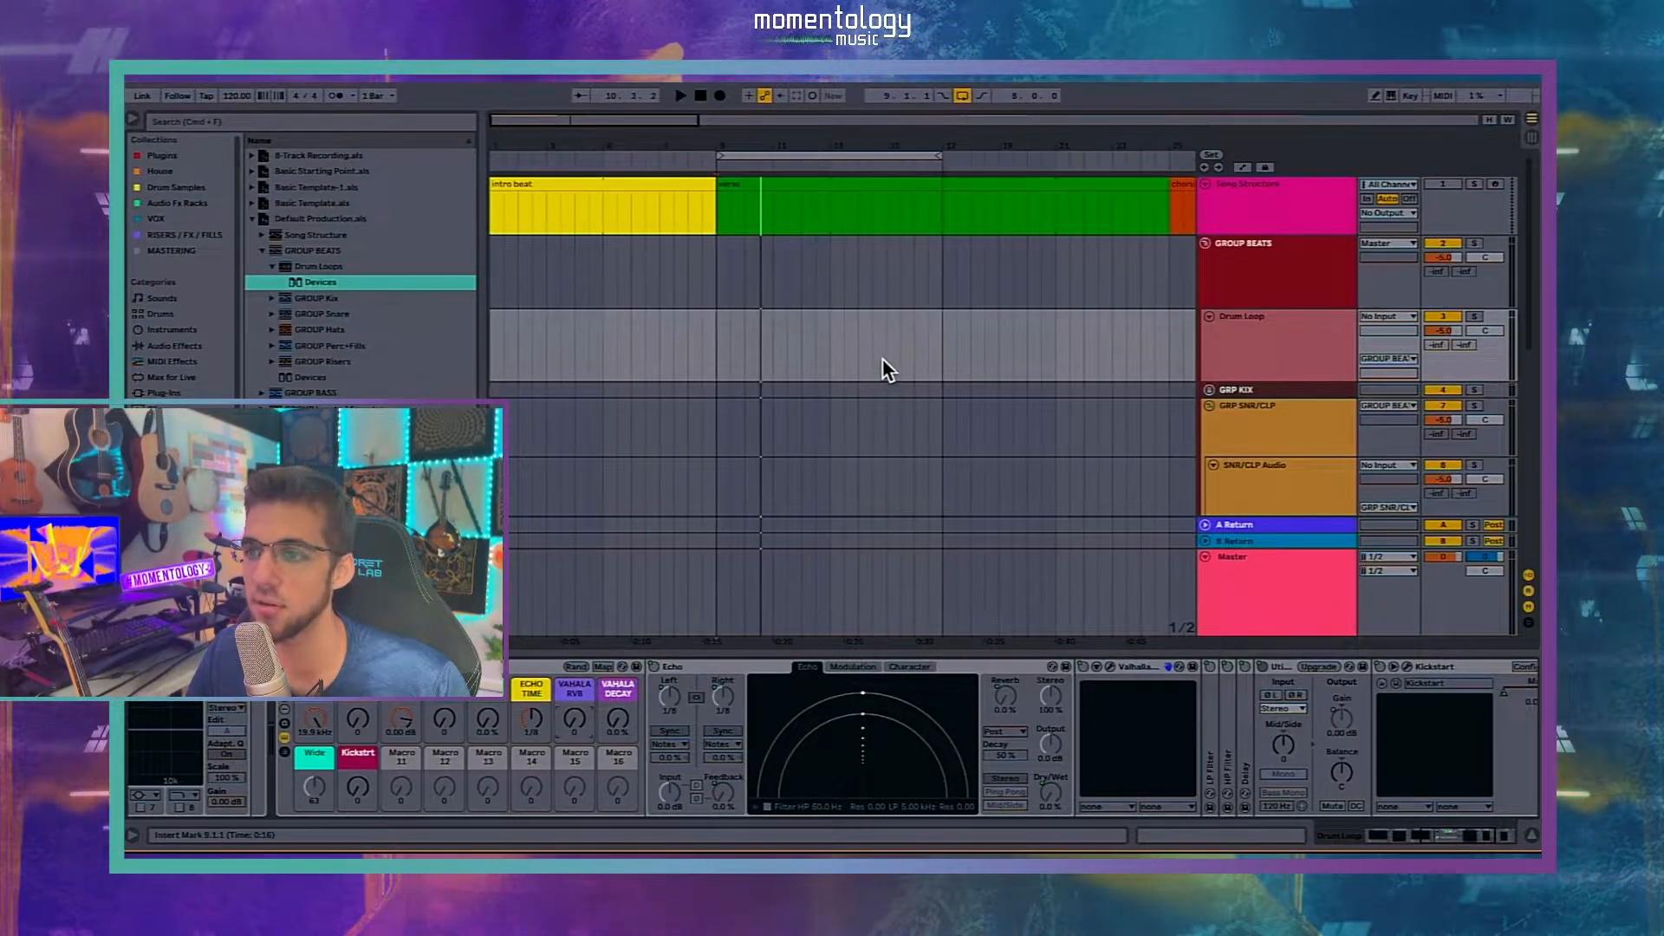
Step: Add the resist_full drum sample from the file browser window to the Drum Loop track at bar 9
scroll(860, 346, down, 2)
click(744, 472)
scroll(759, 407, up, 2)
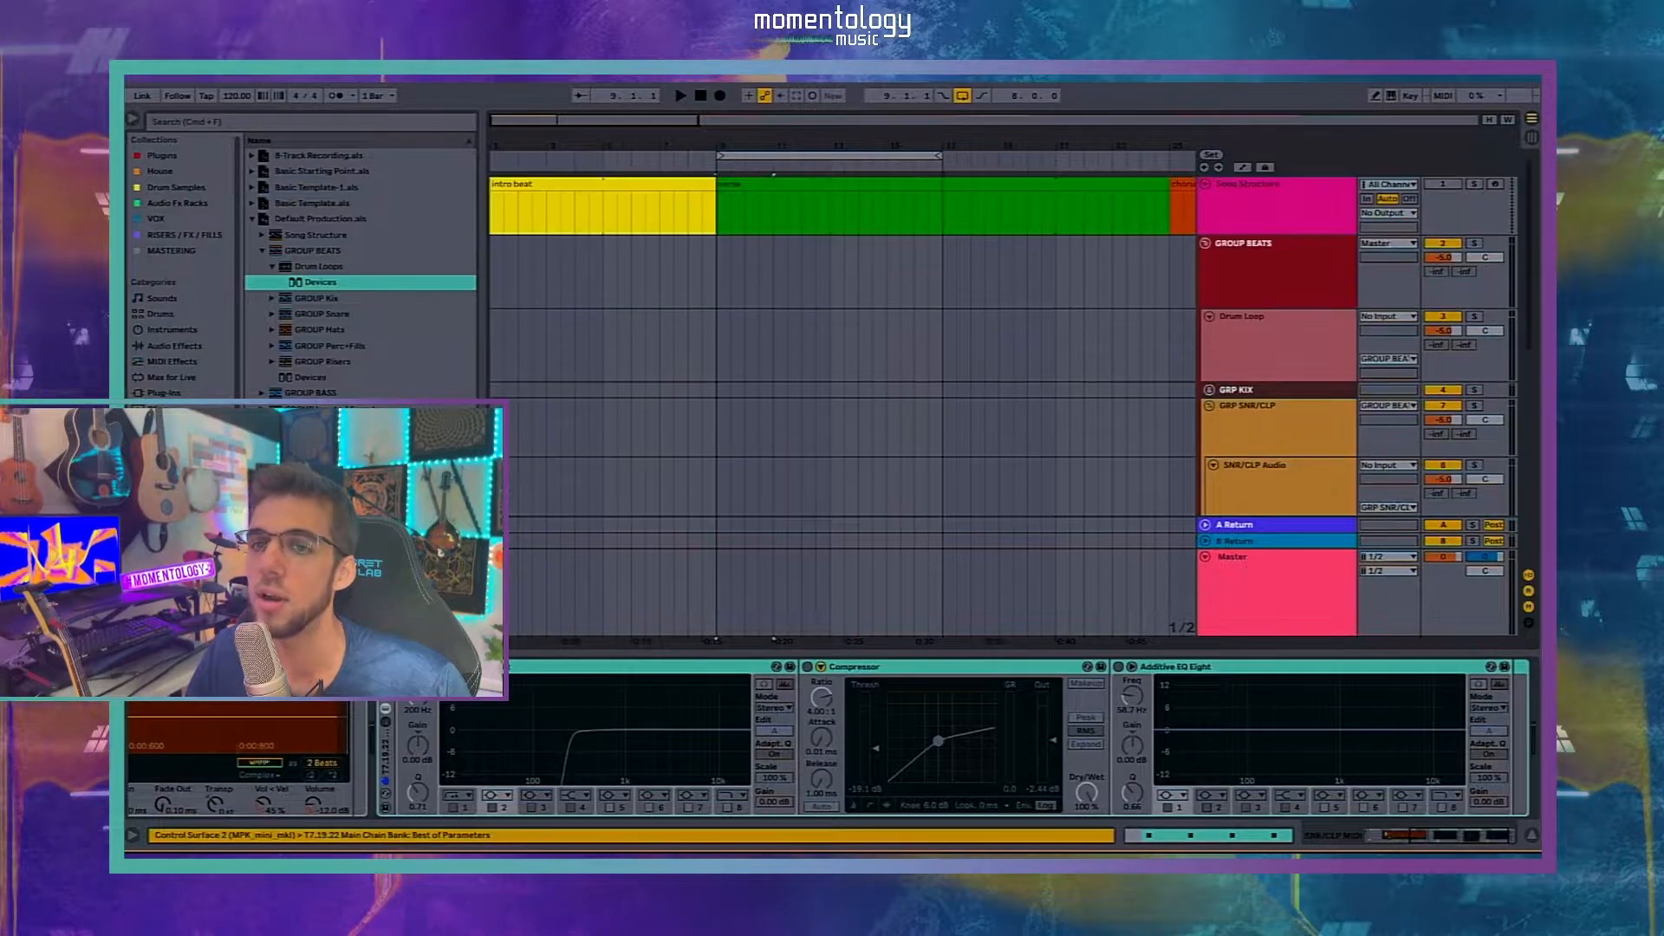
key(super+Tab)
drag(856, 614, 716, 355)
Step: Play the drum loop and raise the VAHALA RVB macro to 64 to hear its effect
key(space)
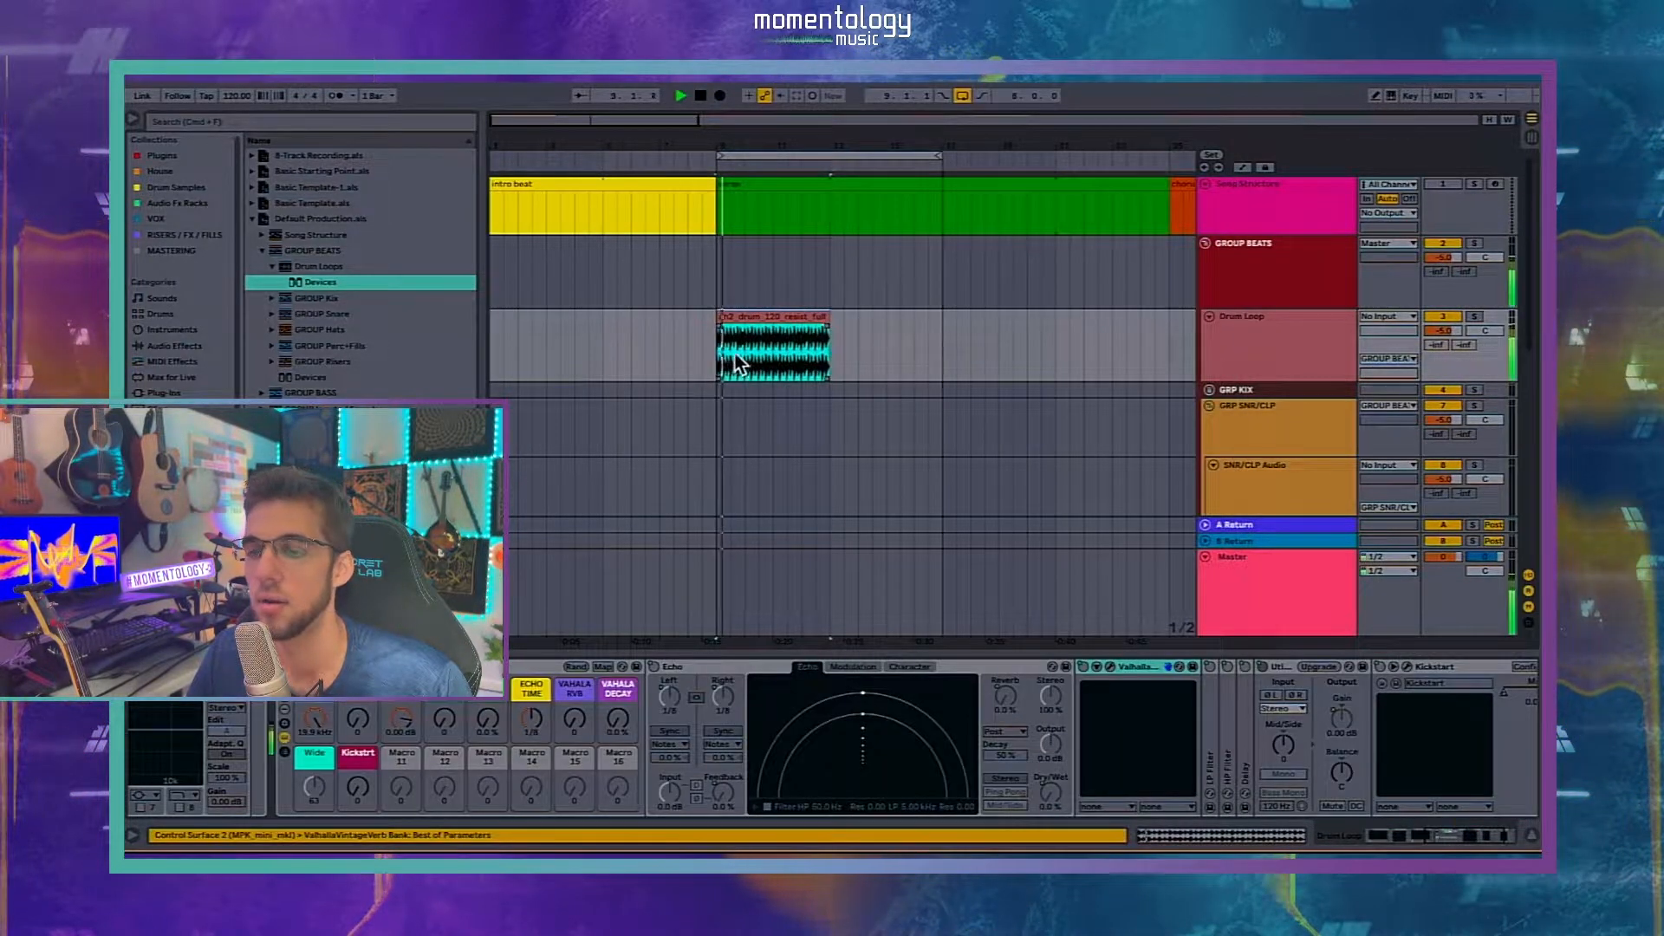
drag(572, 720, 571, 685)
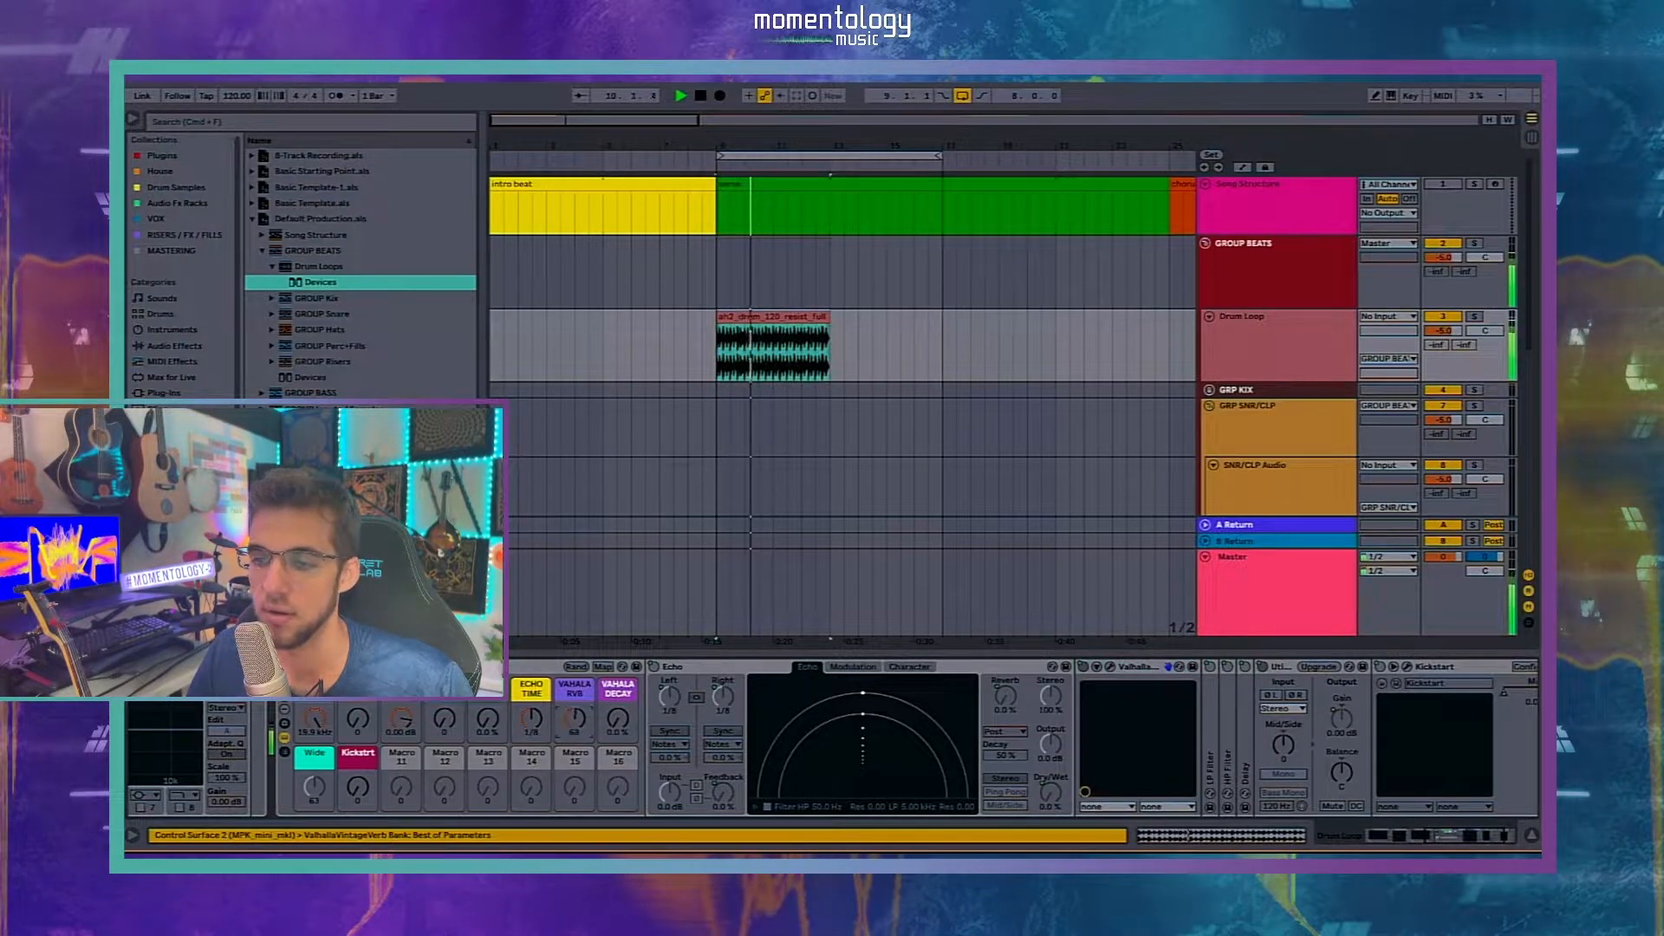
Step: Review the rack's macro mappings, unfolding the Delay, HP Filter and LP Filter devices and selecting the Haus device
click(605, 667)
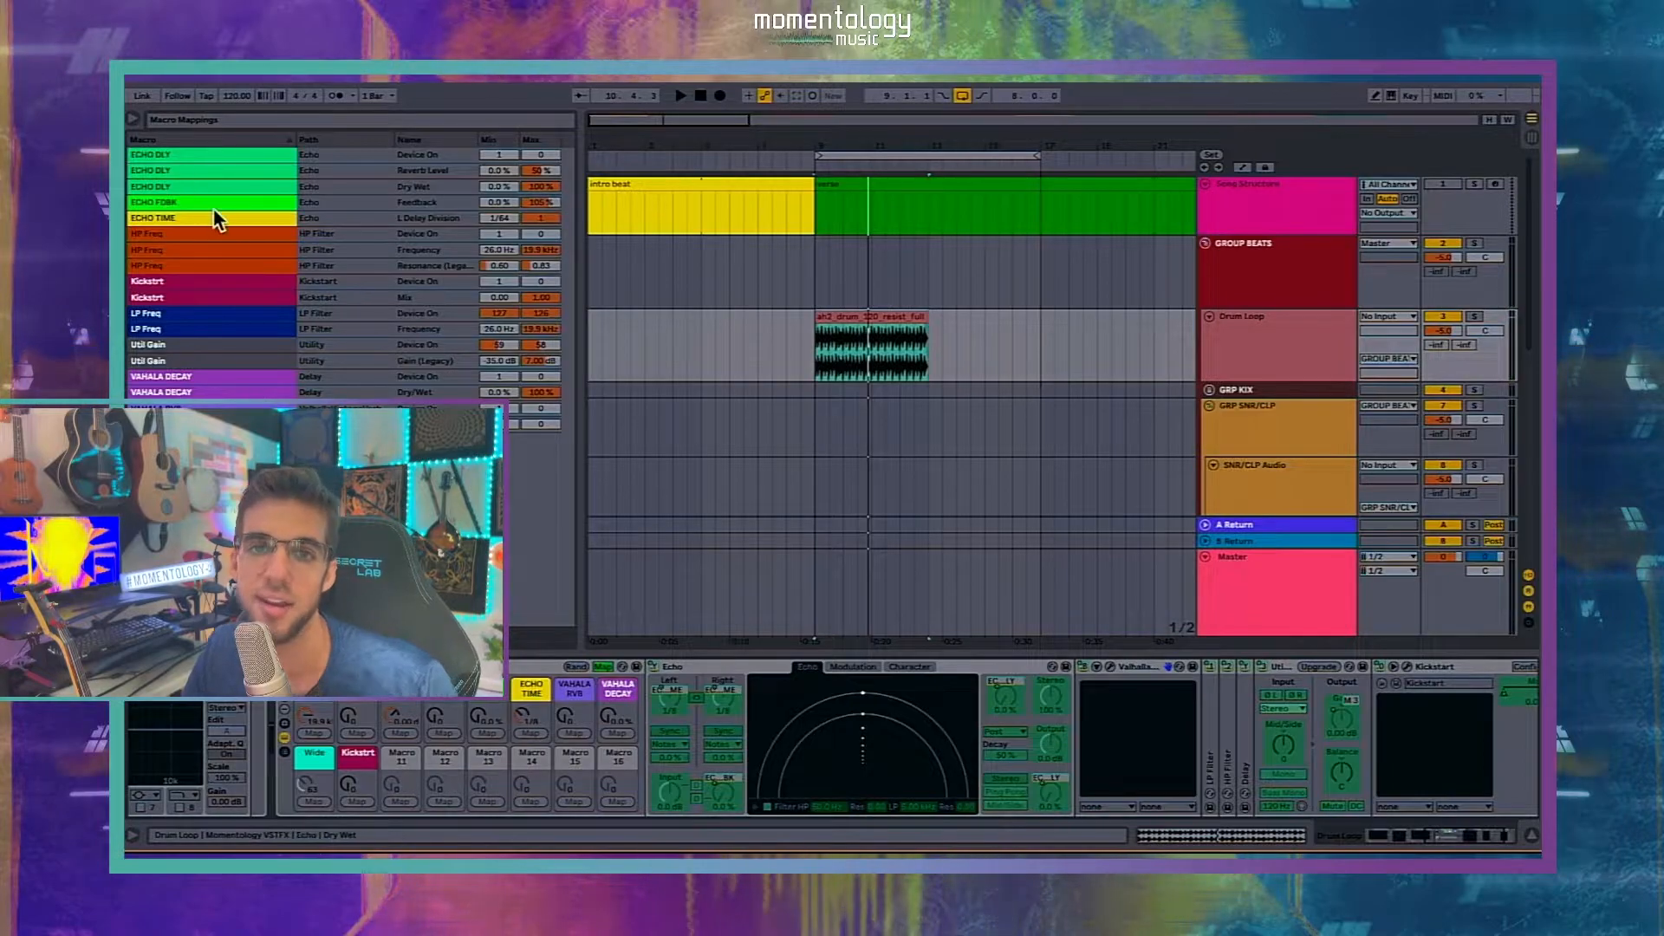
click(204, 361)
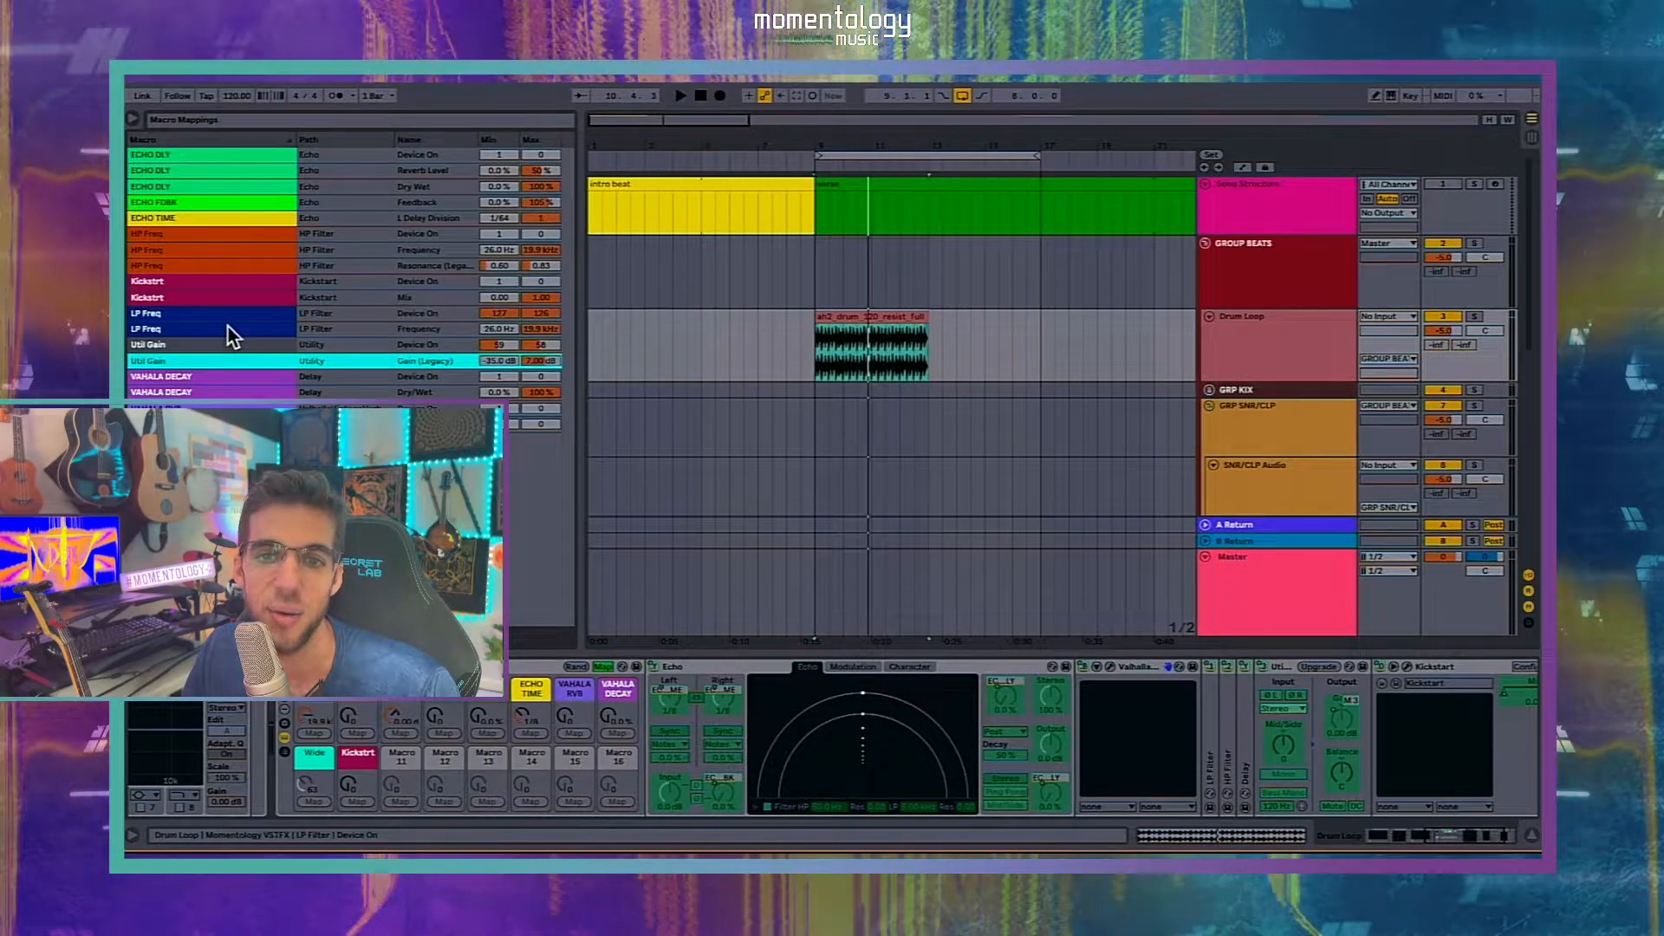
click(569, 709)
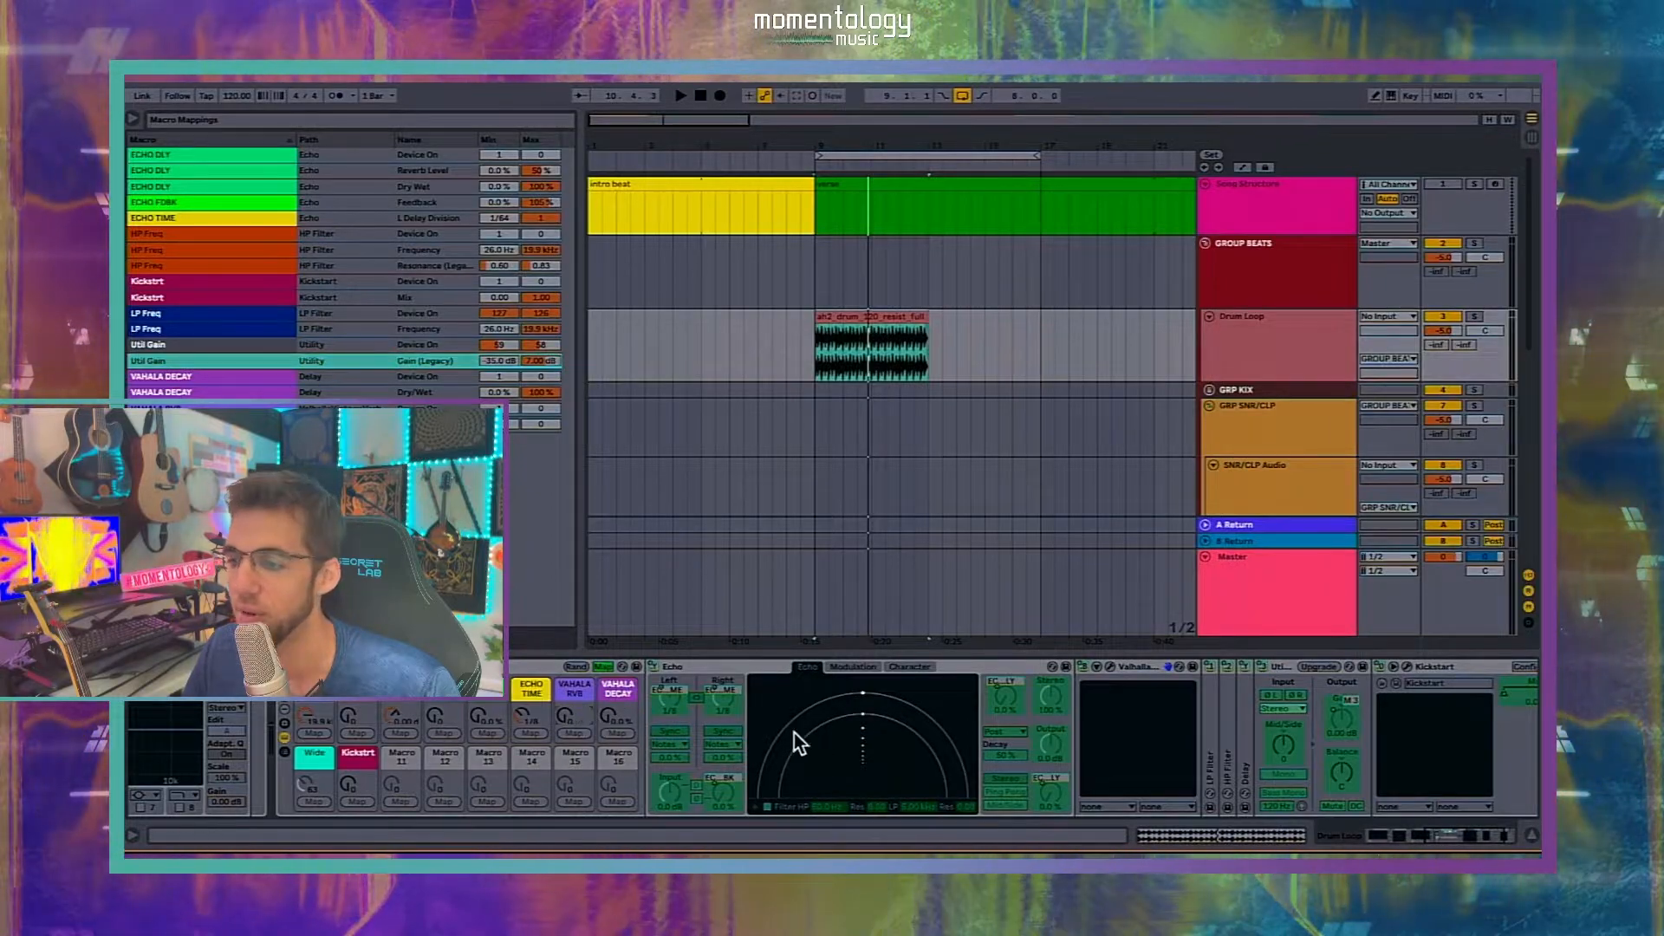
double_click(1242, 694)
double_click(1227, 694)
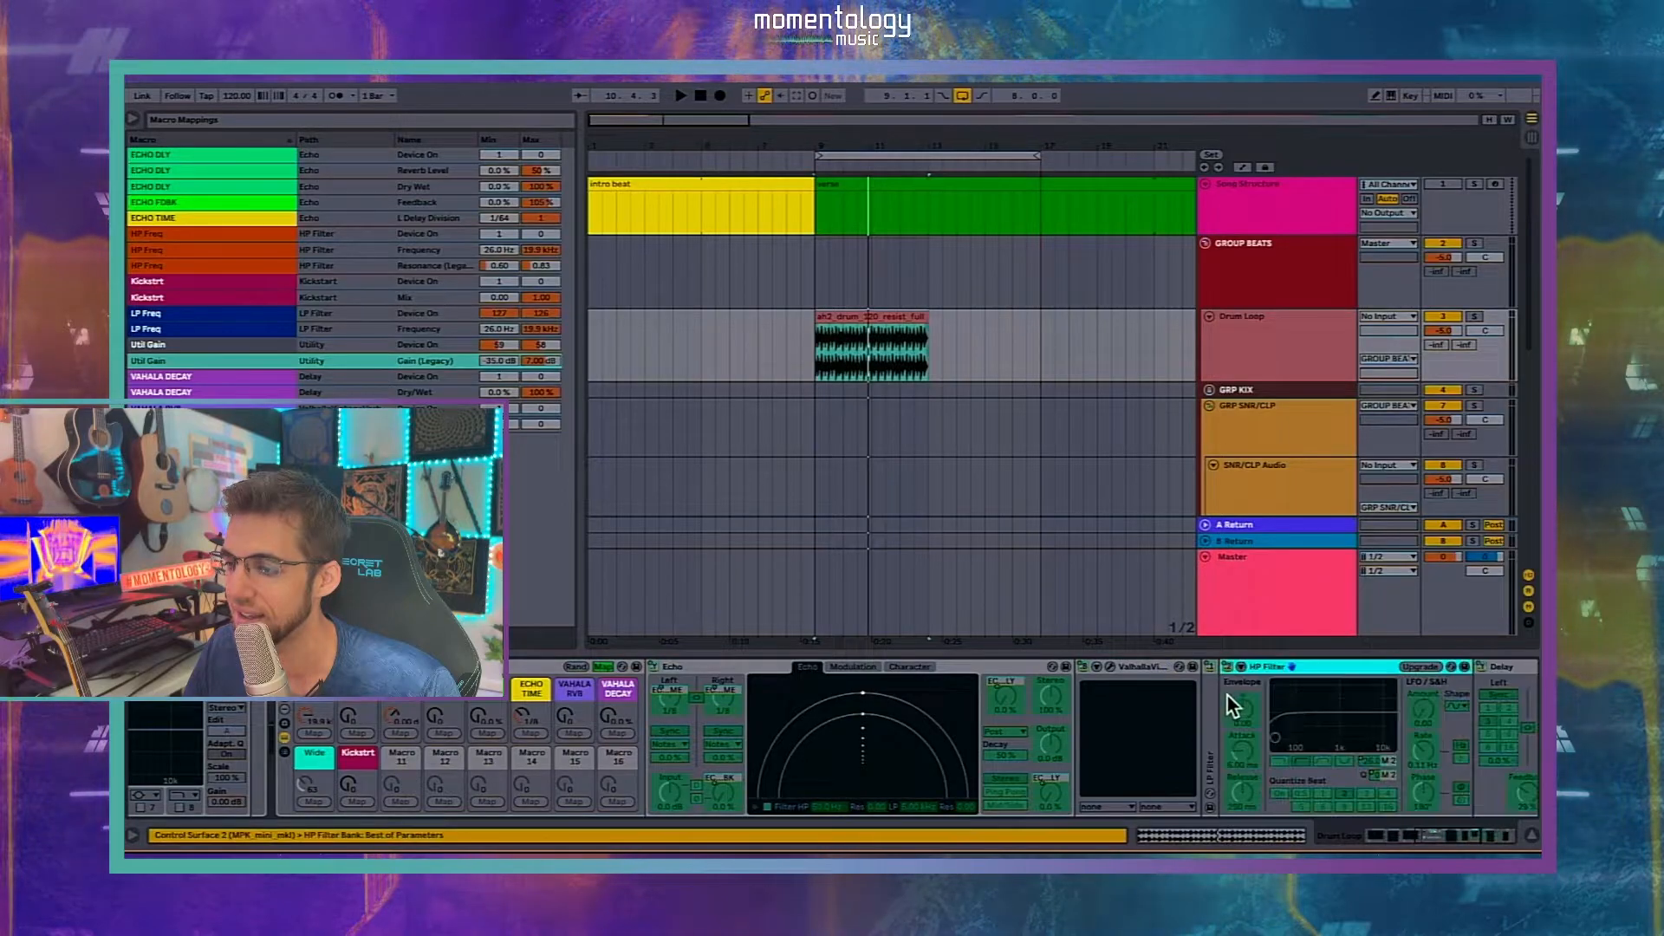
double_click(1211, 694)
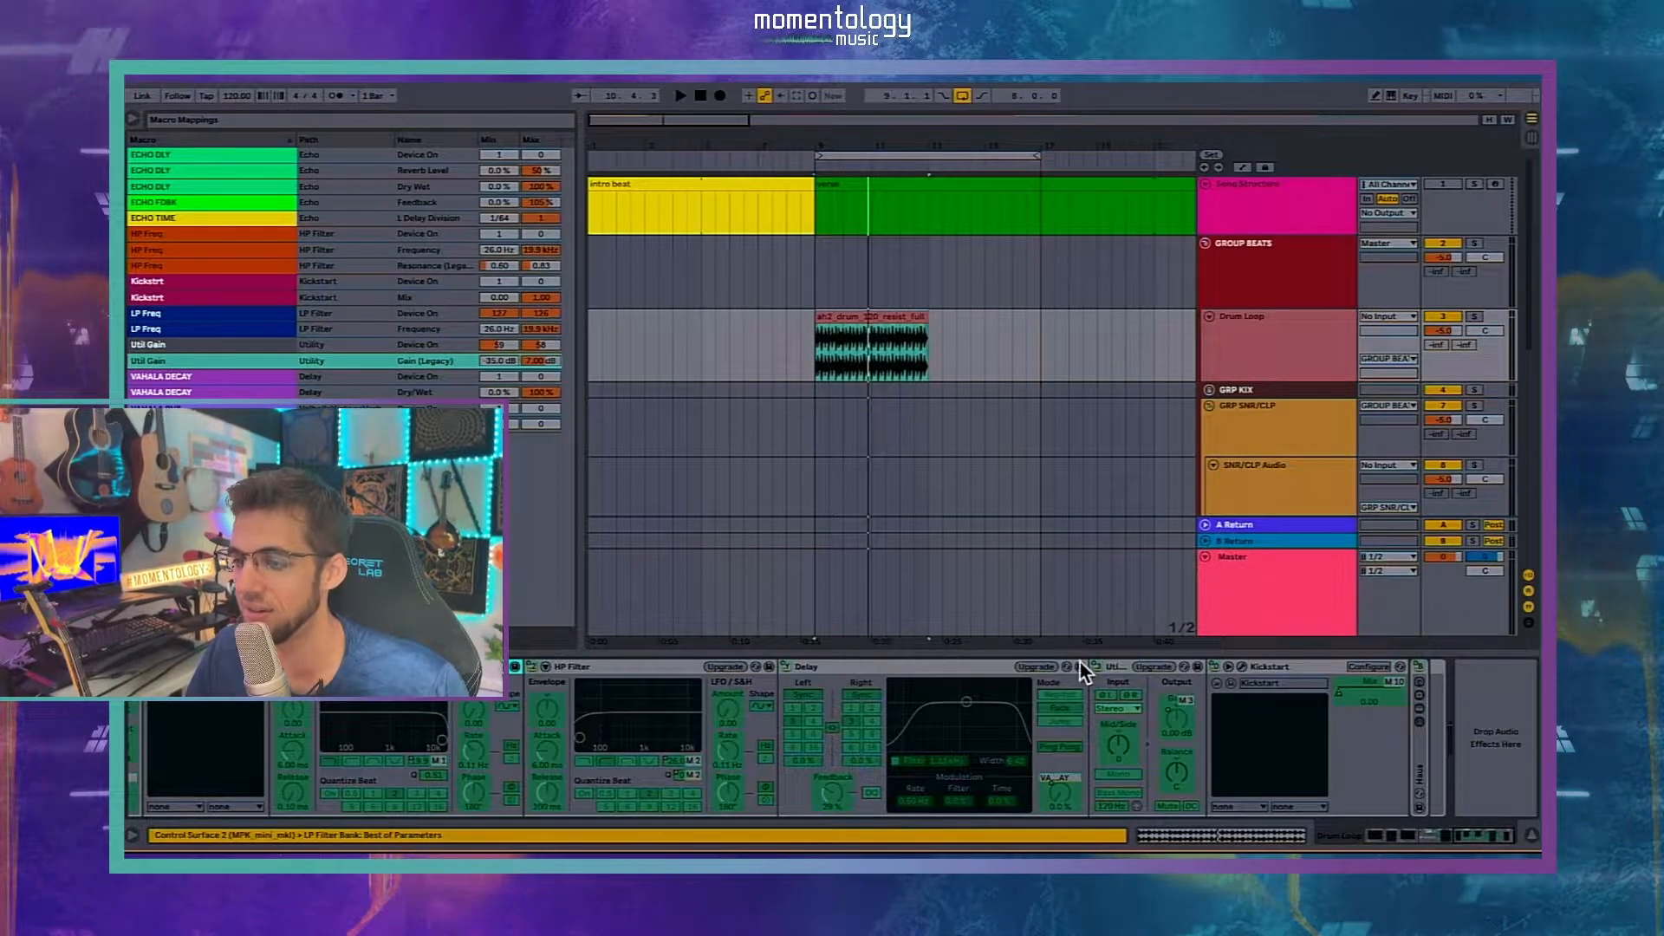
click(1421, 769)
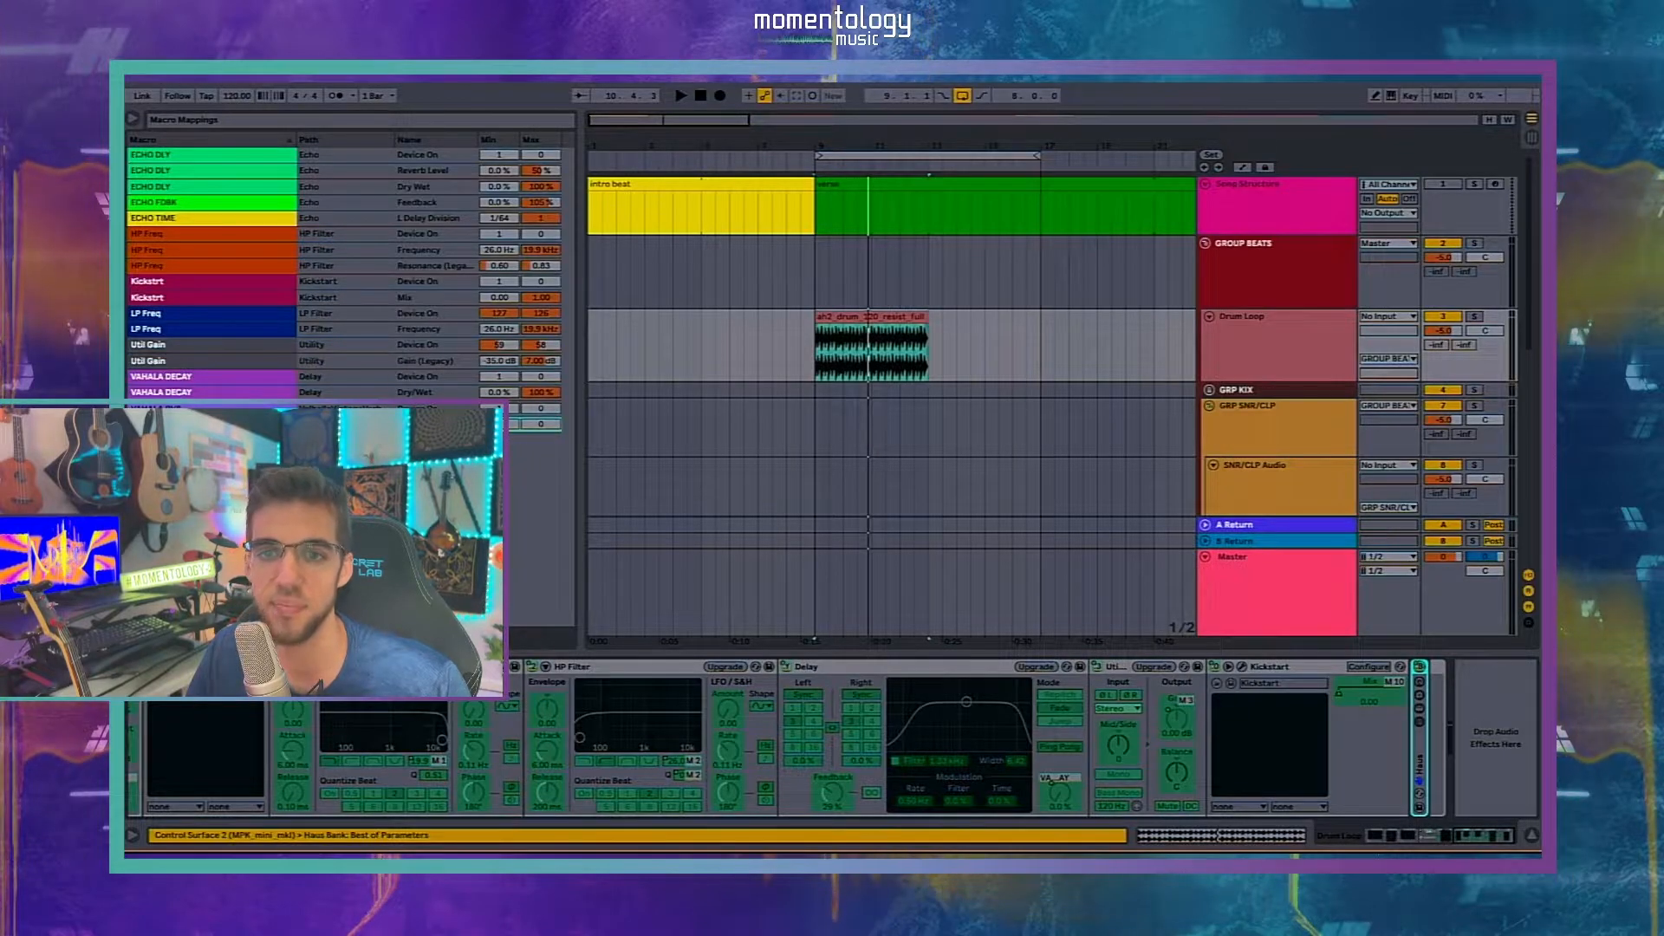
scroll(590, 773, left, 10)
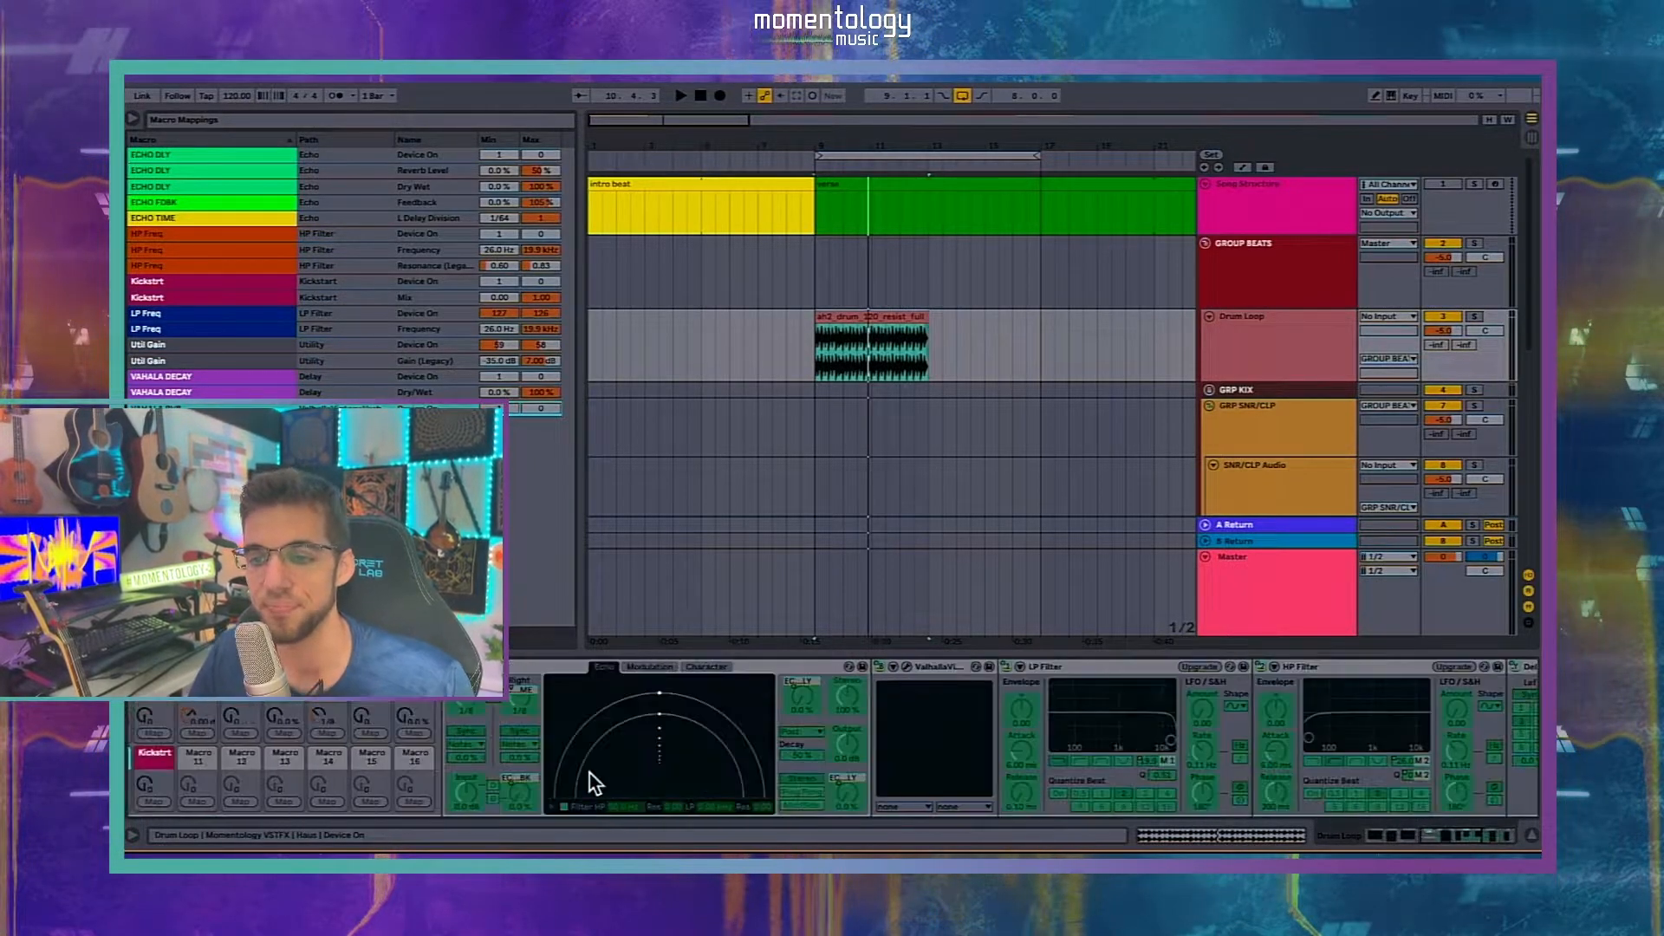
click(980, 667)
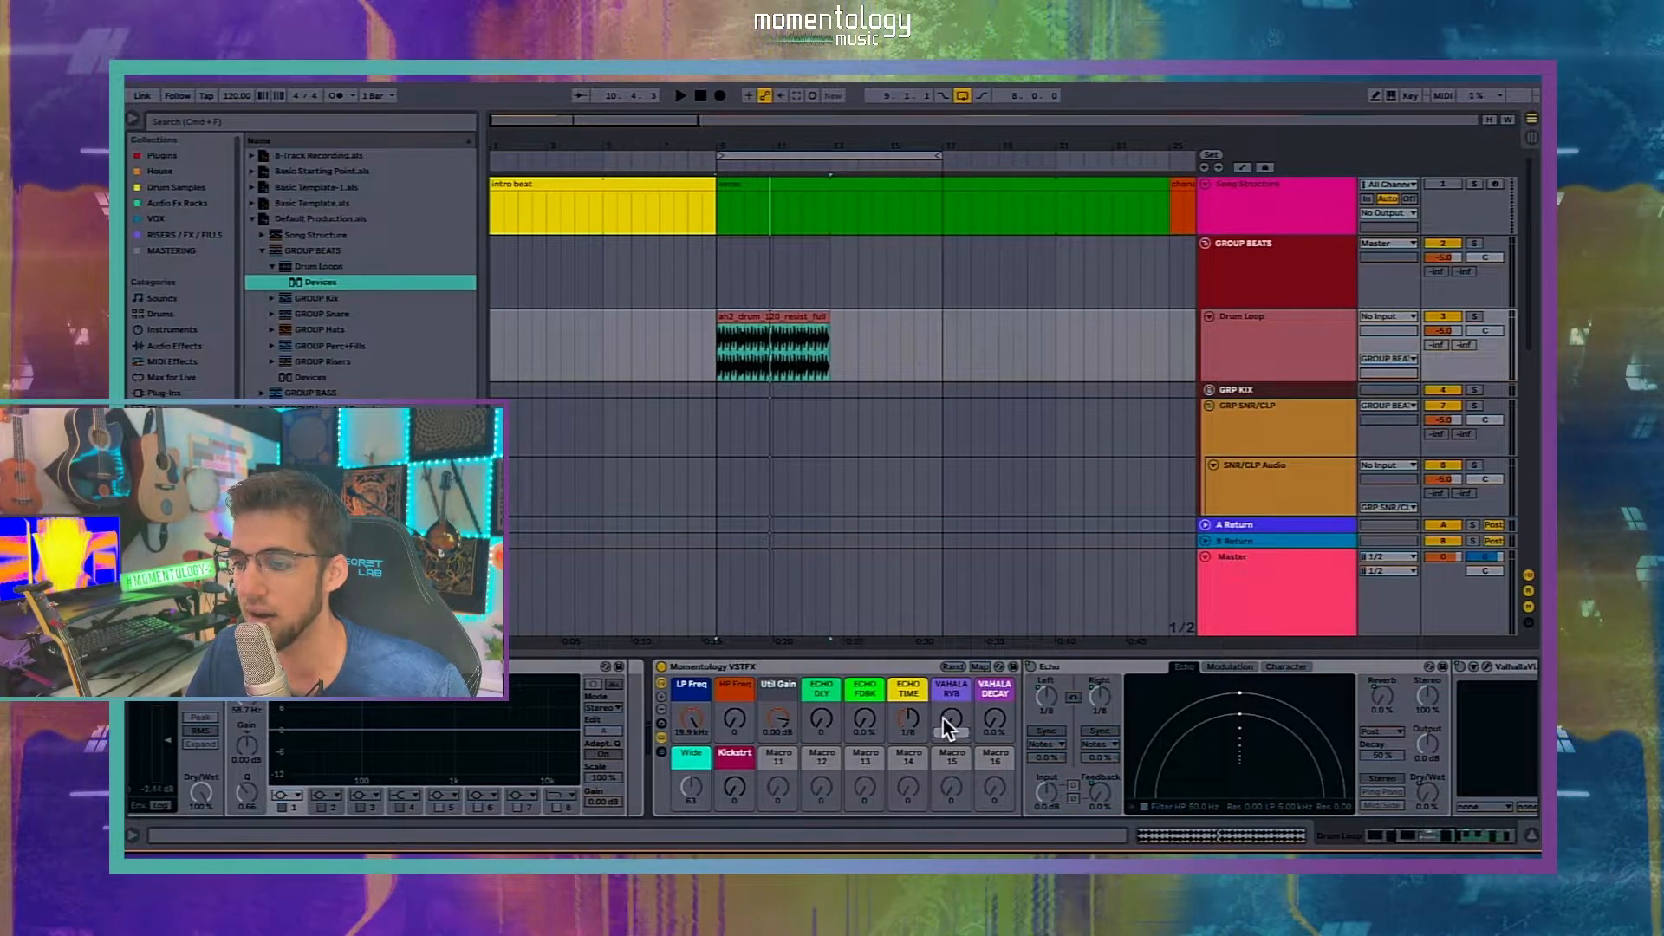
Step: Unfold ValhallaVintageVerb's parameters, place its plugin window mid-screen, and test the Mix parameter against the plugin's Mix dial
scroll(953, 737, right, 5)
click(1185, 666)
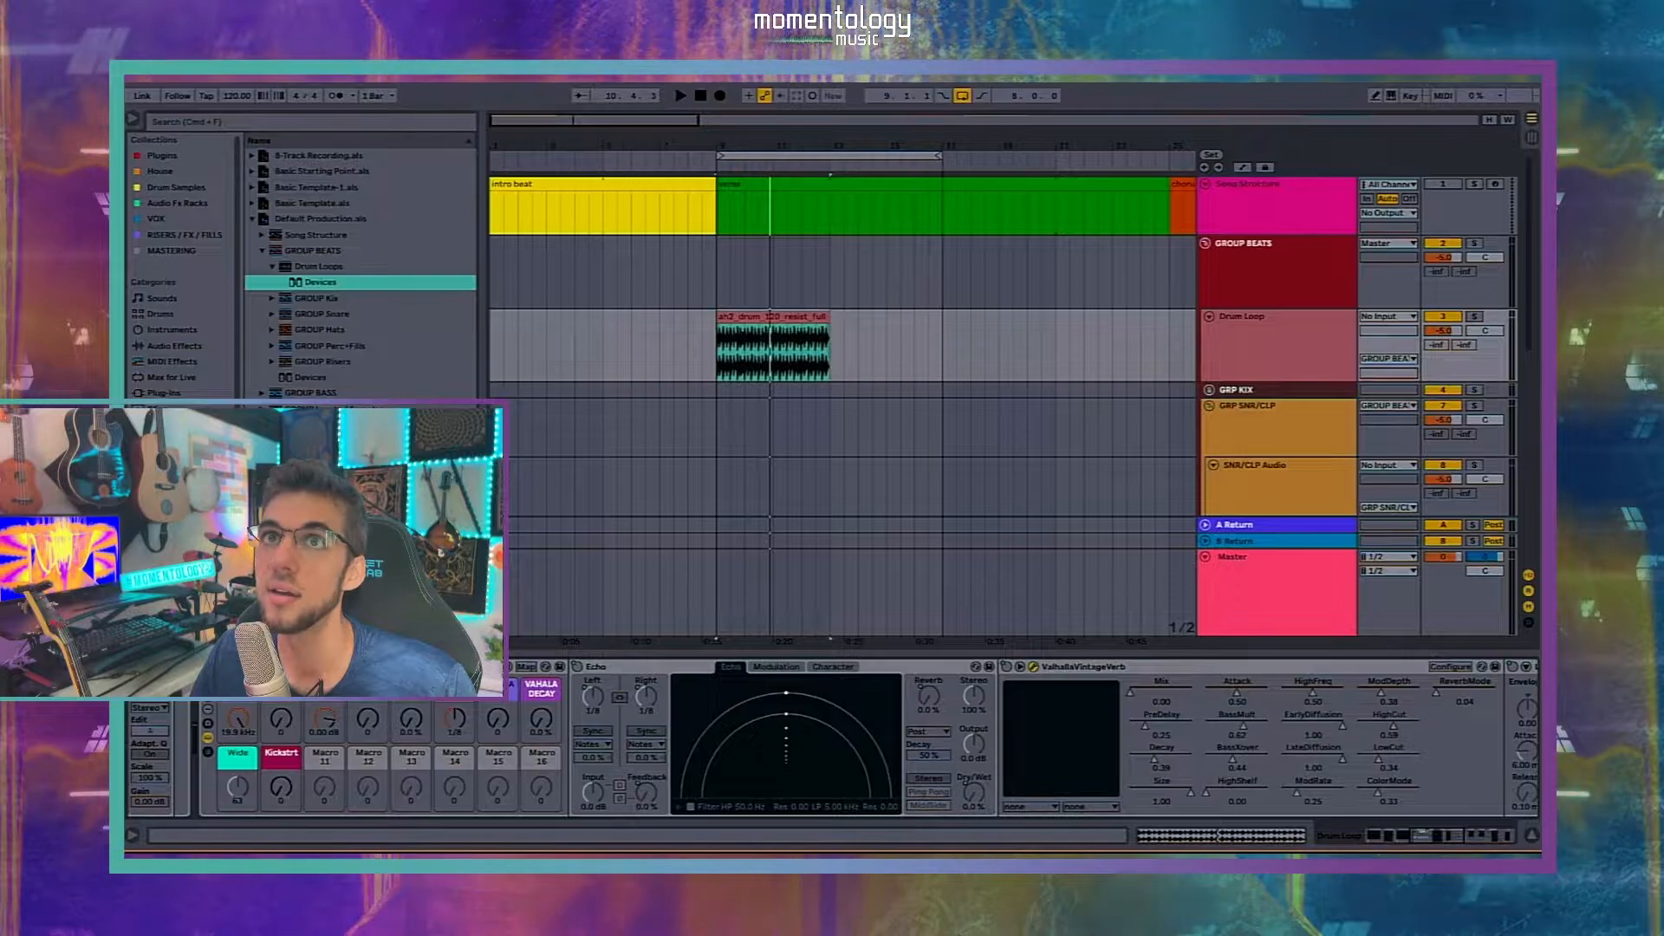
drag(968, 250, 971, 283)
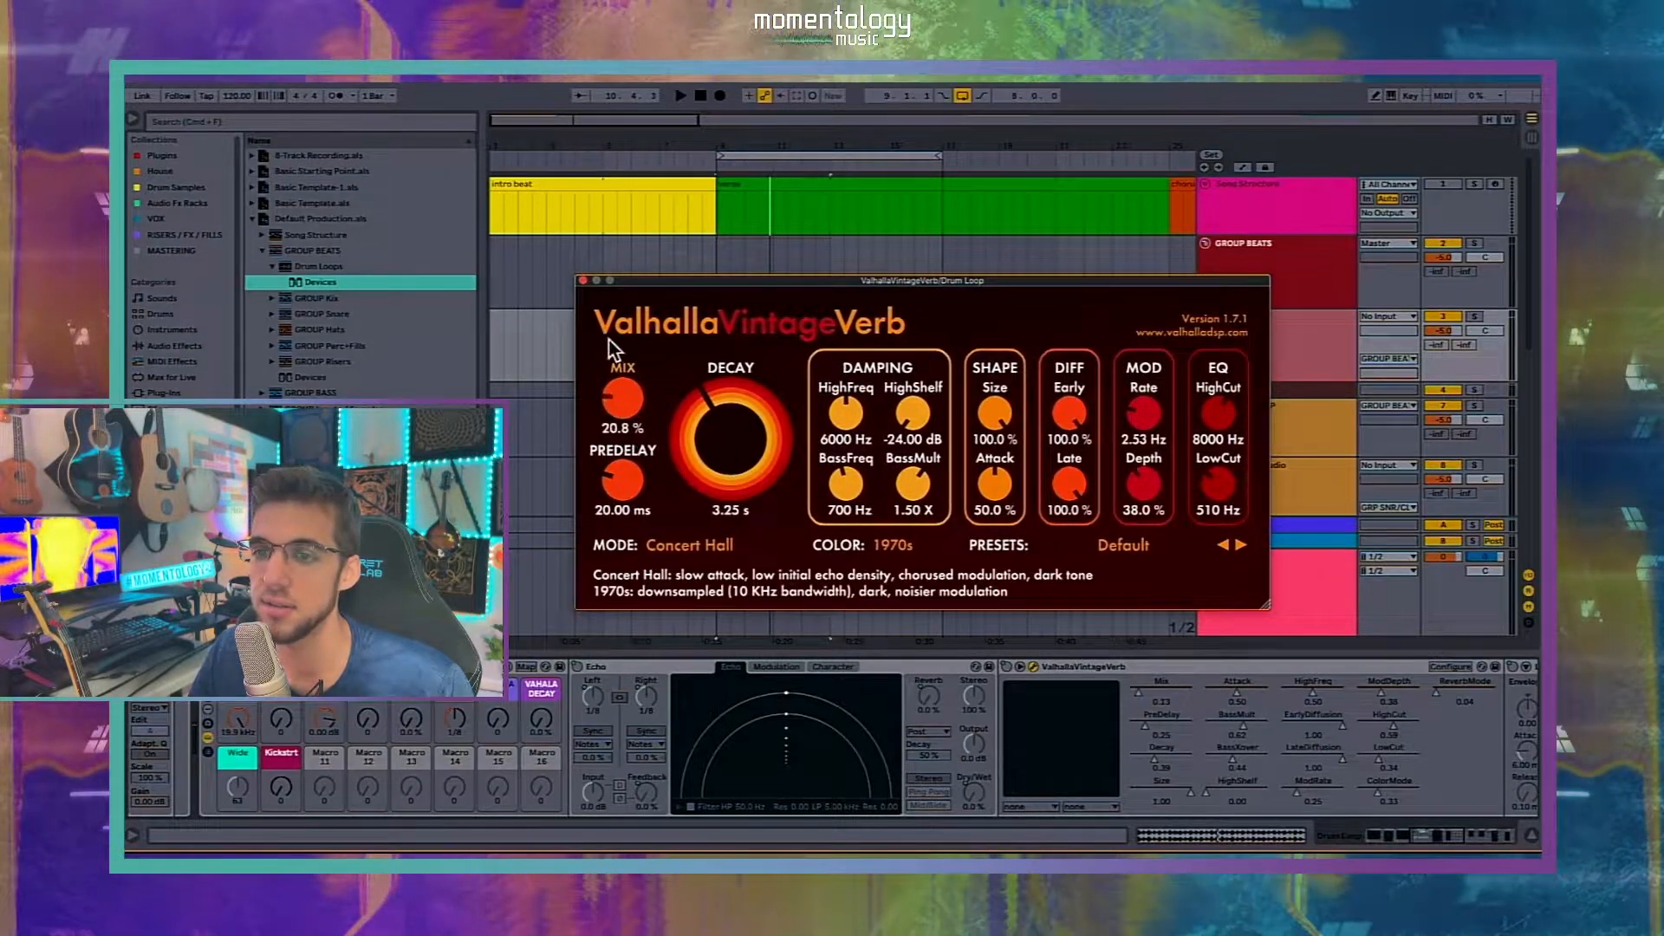
click(1201, 669)
drag(1131, 692, 1154, 693)
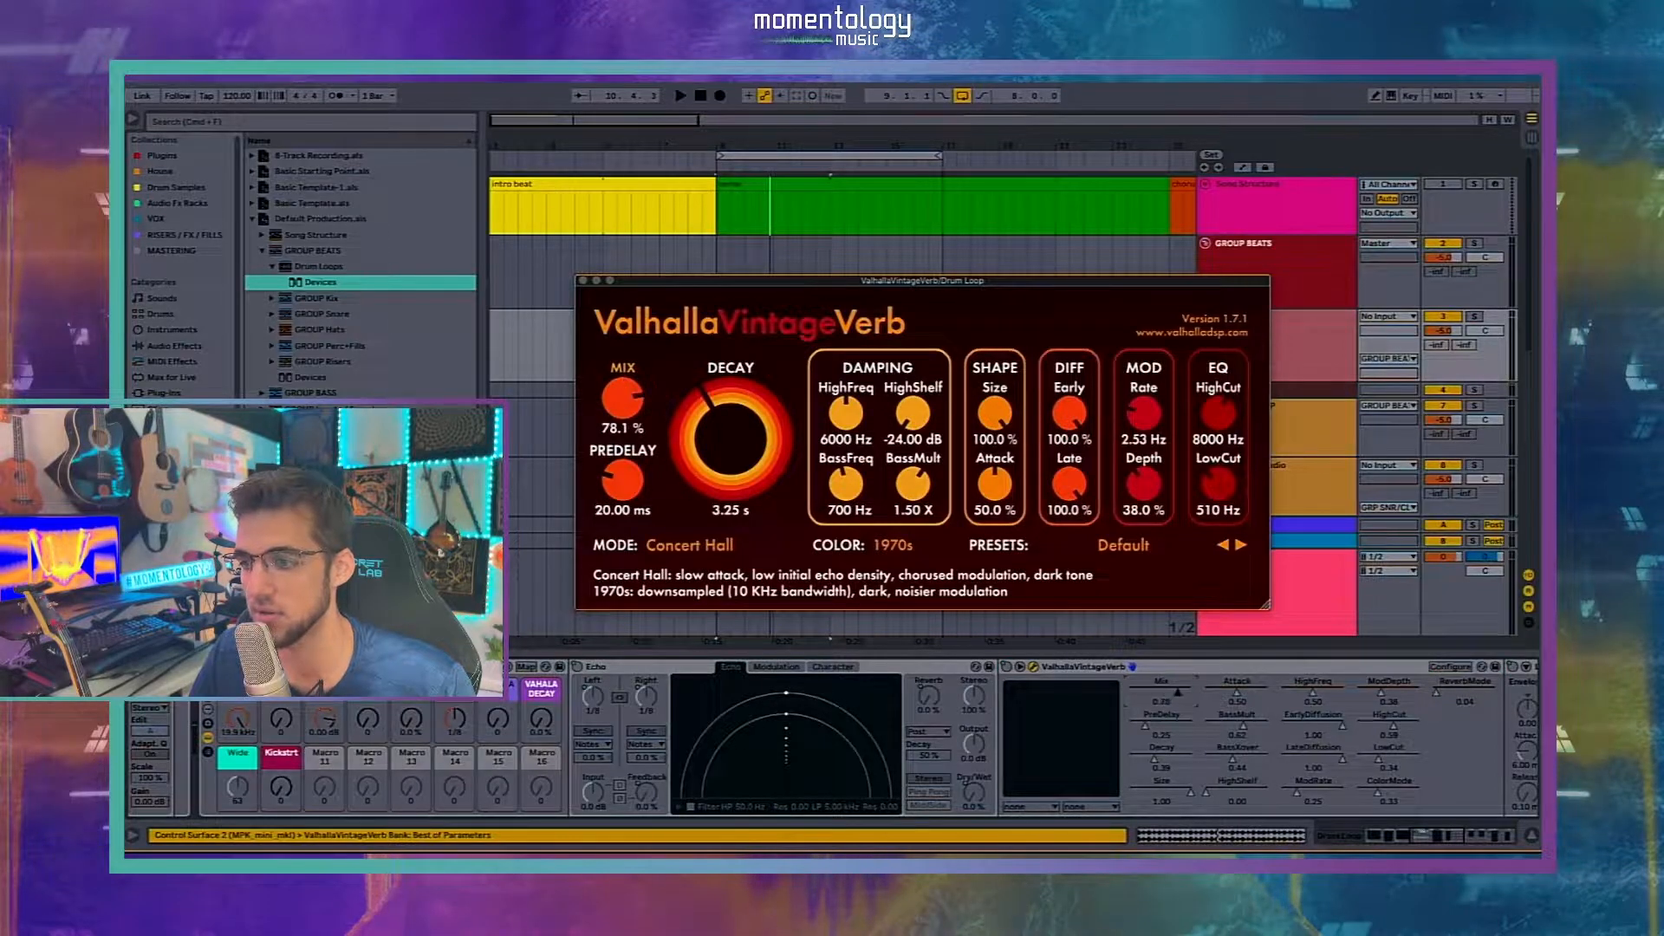
Step: Map ValhallaVintageVerb's Mix to the VAHALA RVB macro and lower the macro to 0 during playback
click(525, 667)
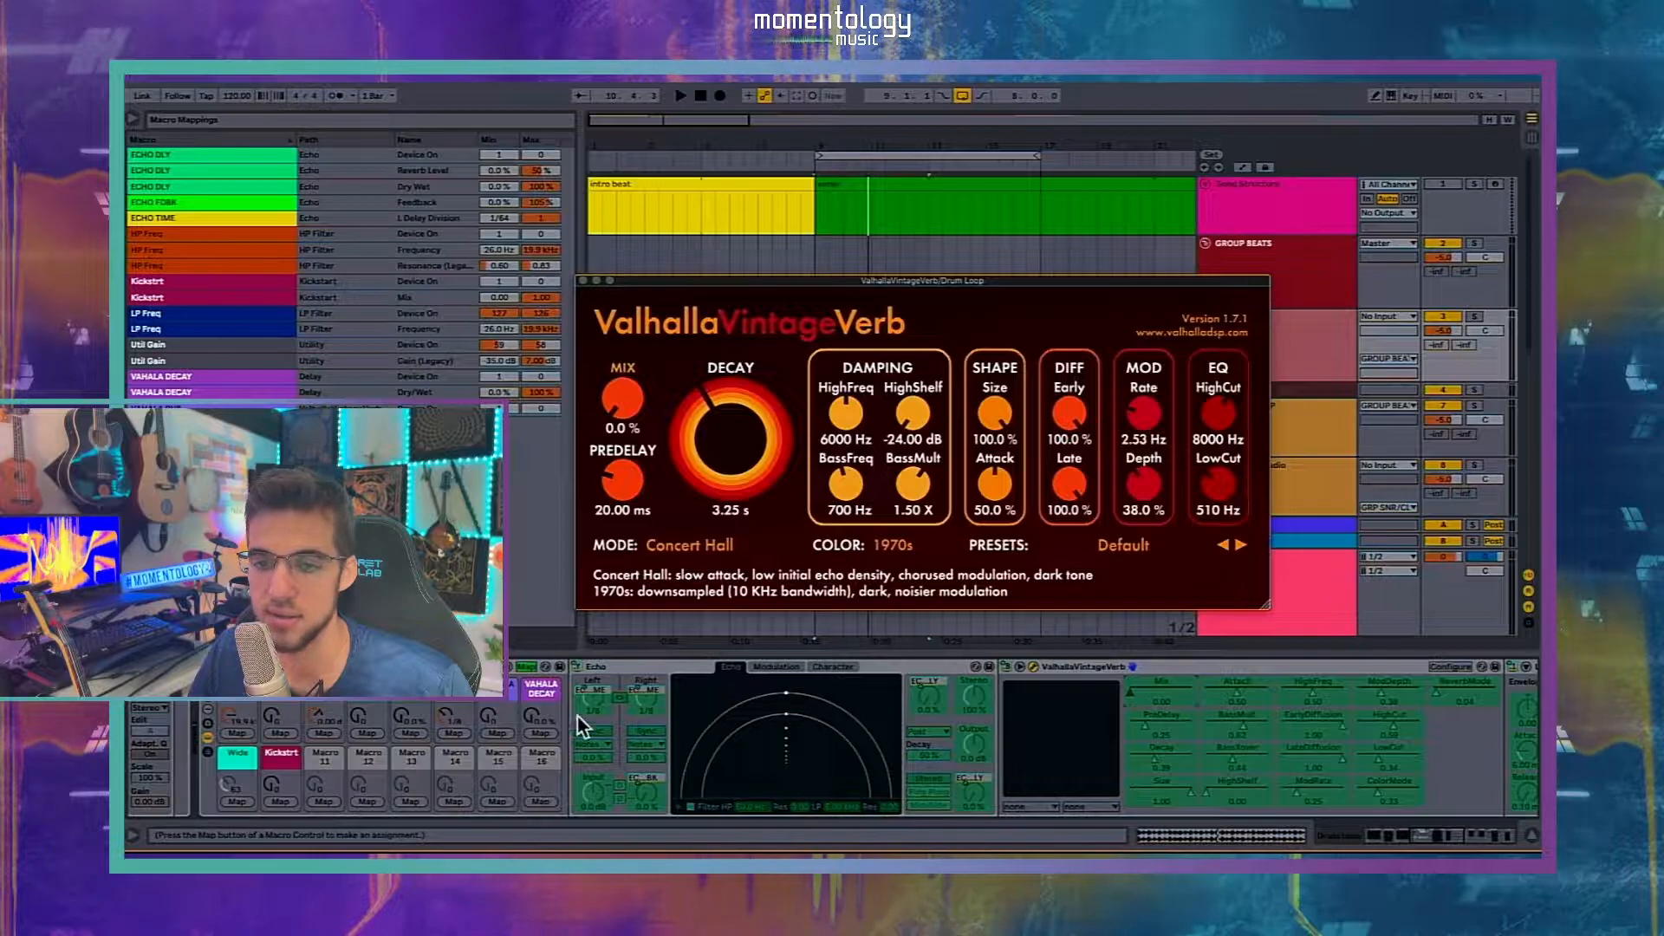
click(486, 735)
click(525, 667)
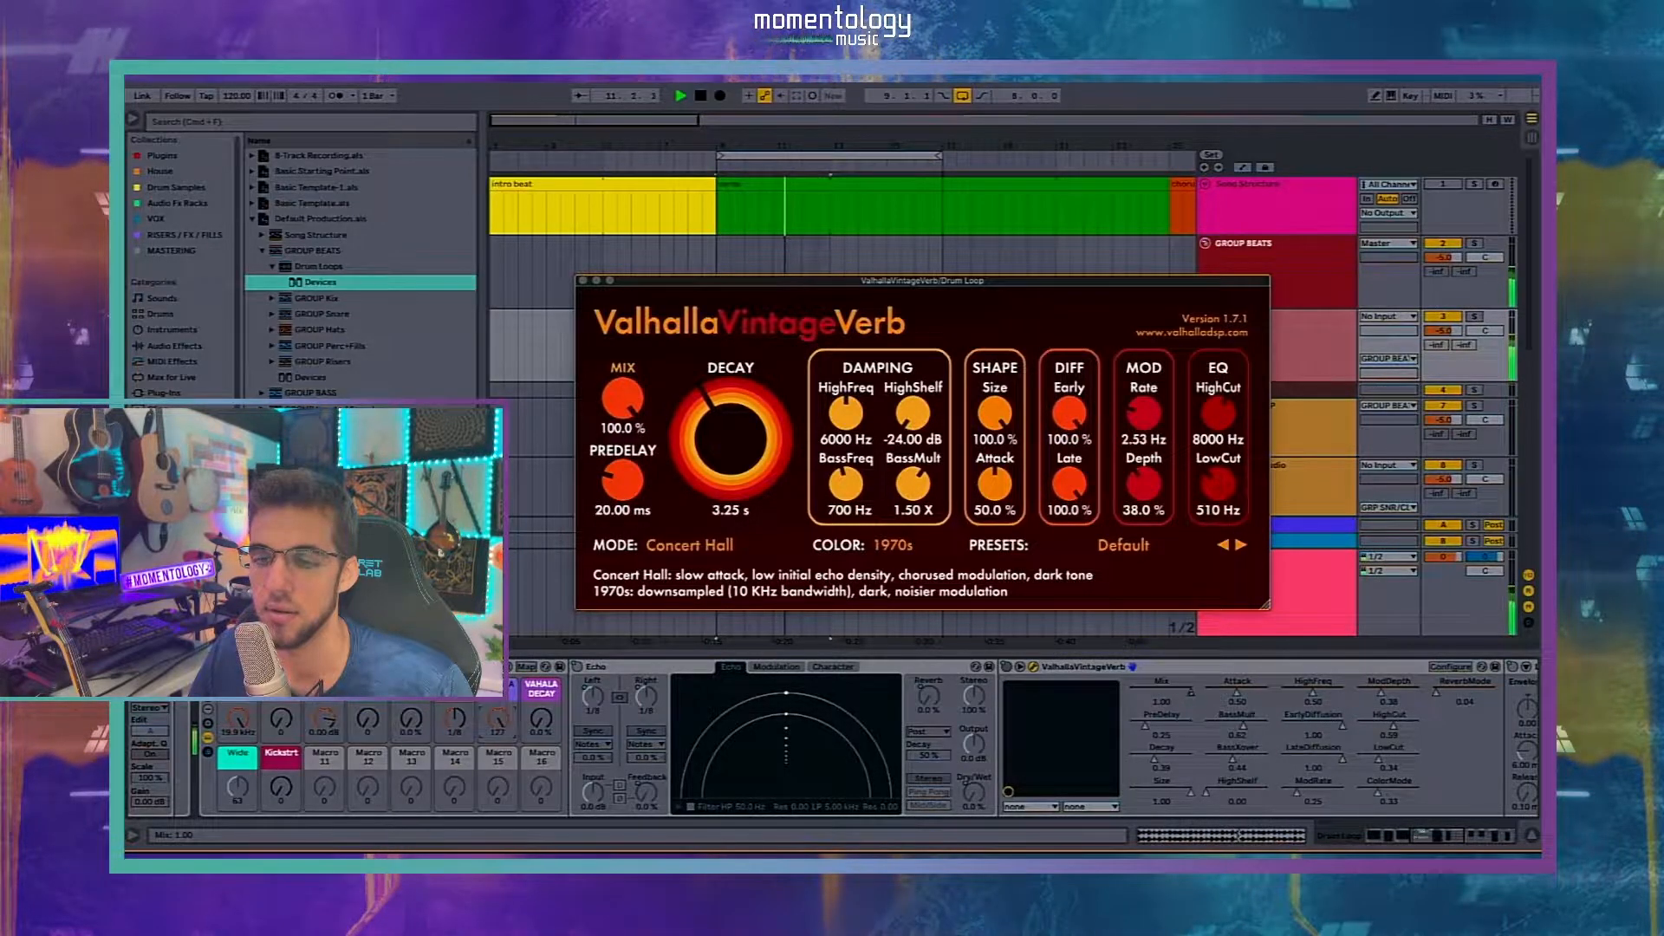
drag(498, 718, 498, 754)
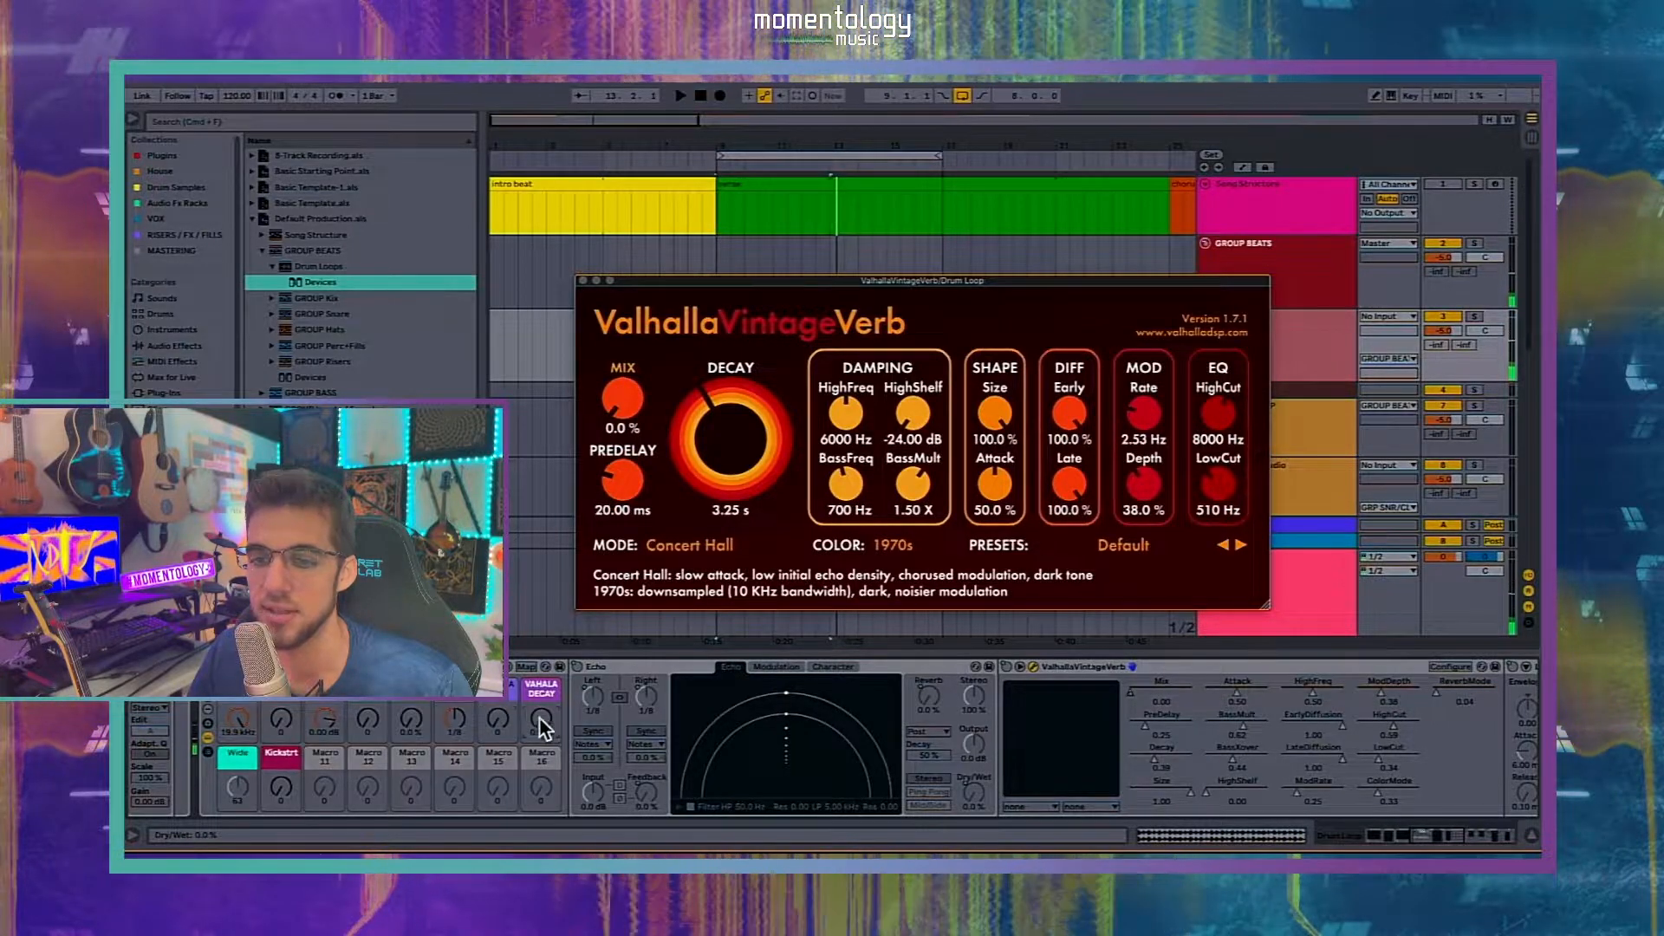
Step: Map ValhallaVintageVerb's Decay to the VAHALA DECAY macro and raise the macro while the drum loop plays
key(super+m)
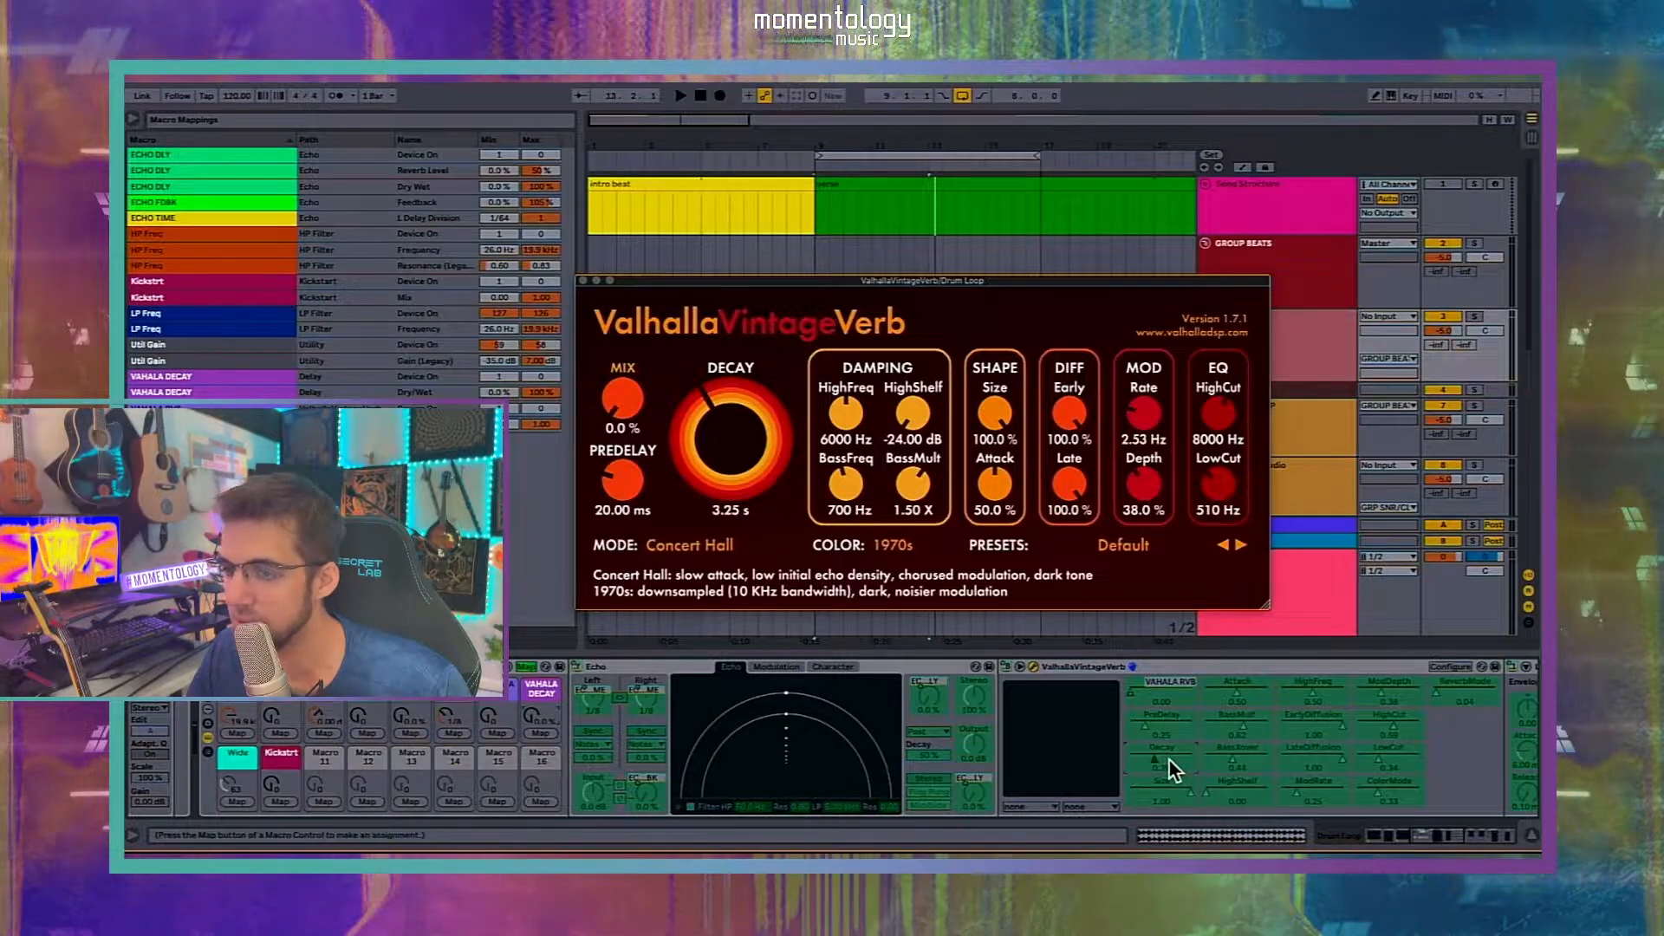
click(544, 732)
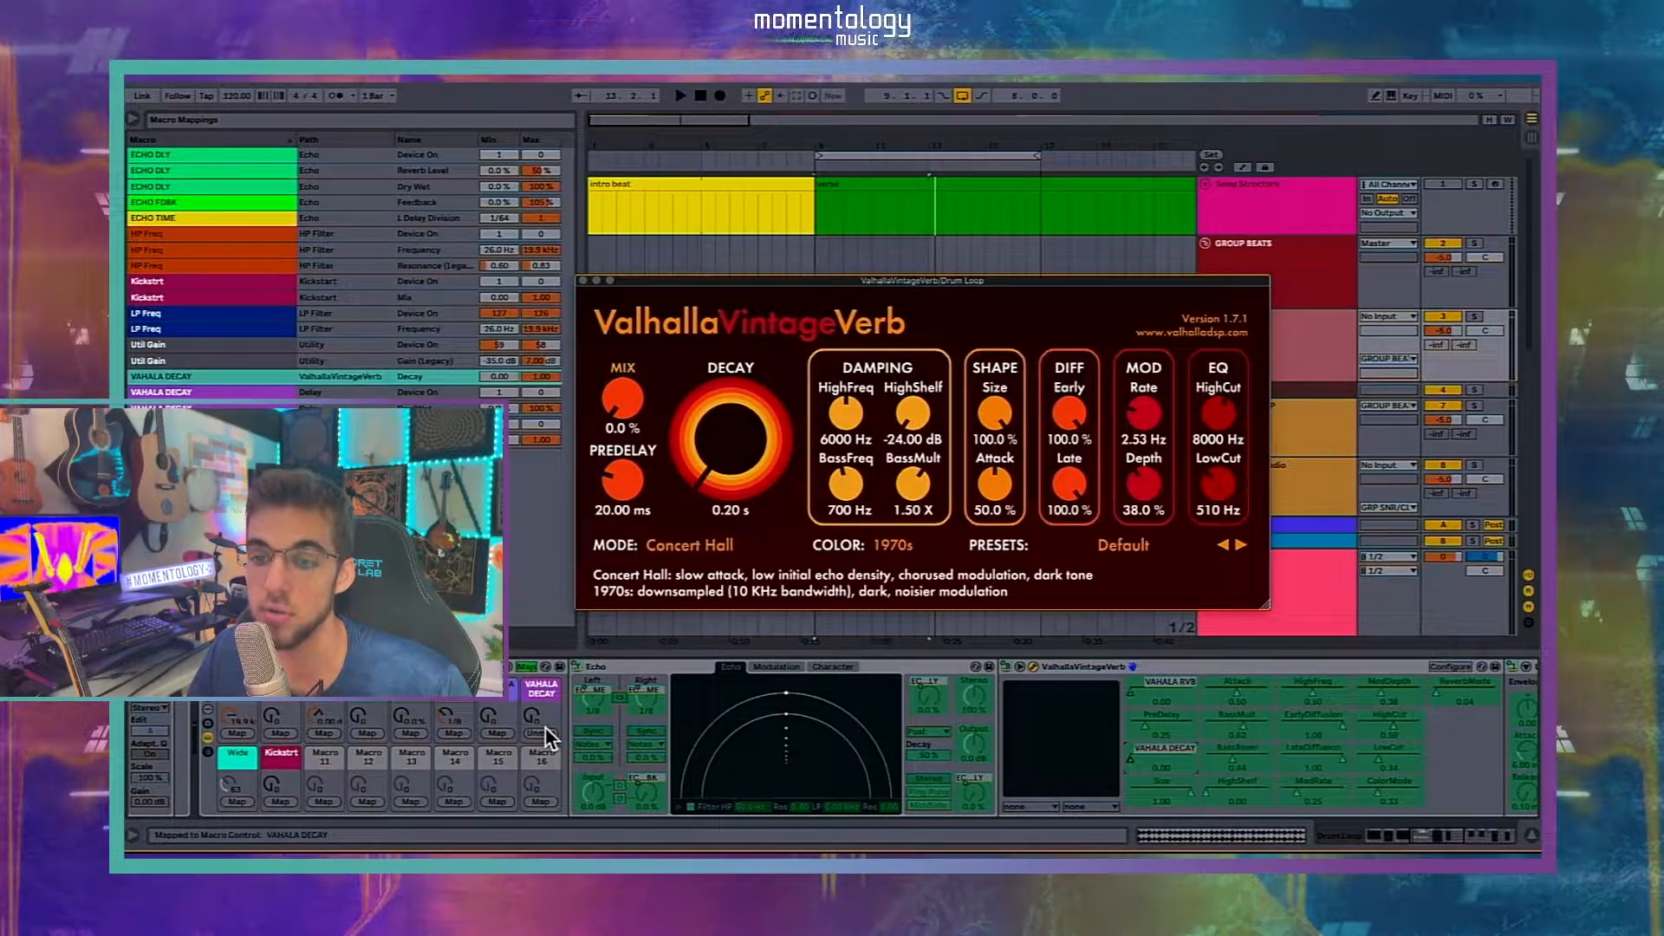
click(526, 666)
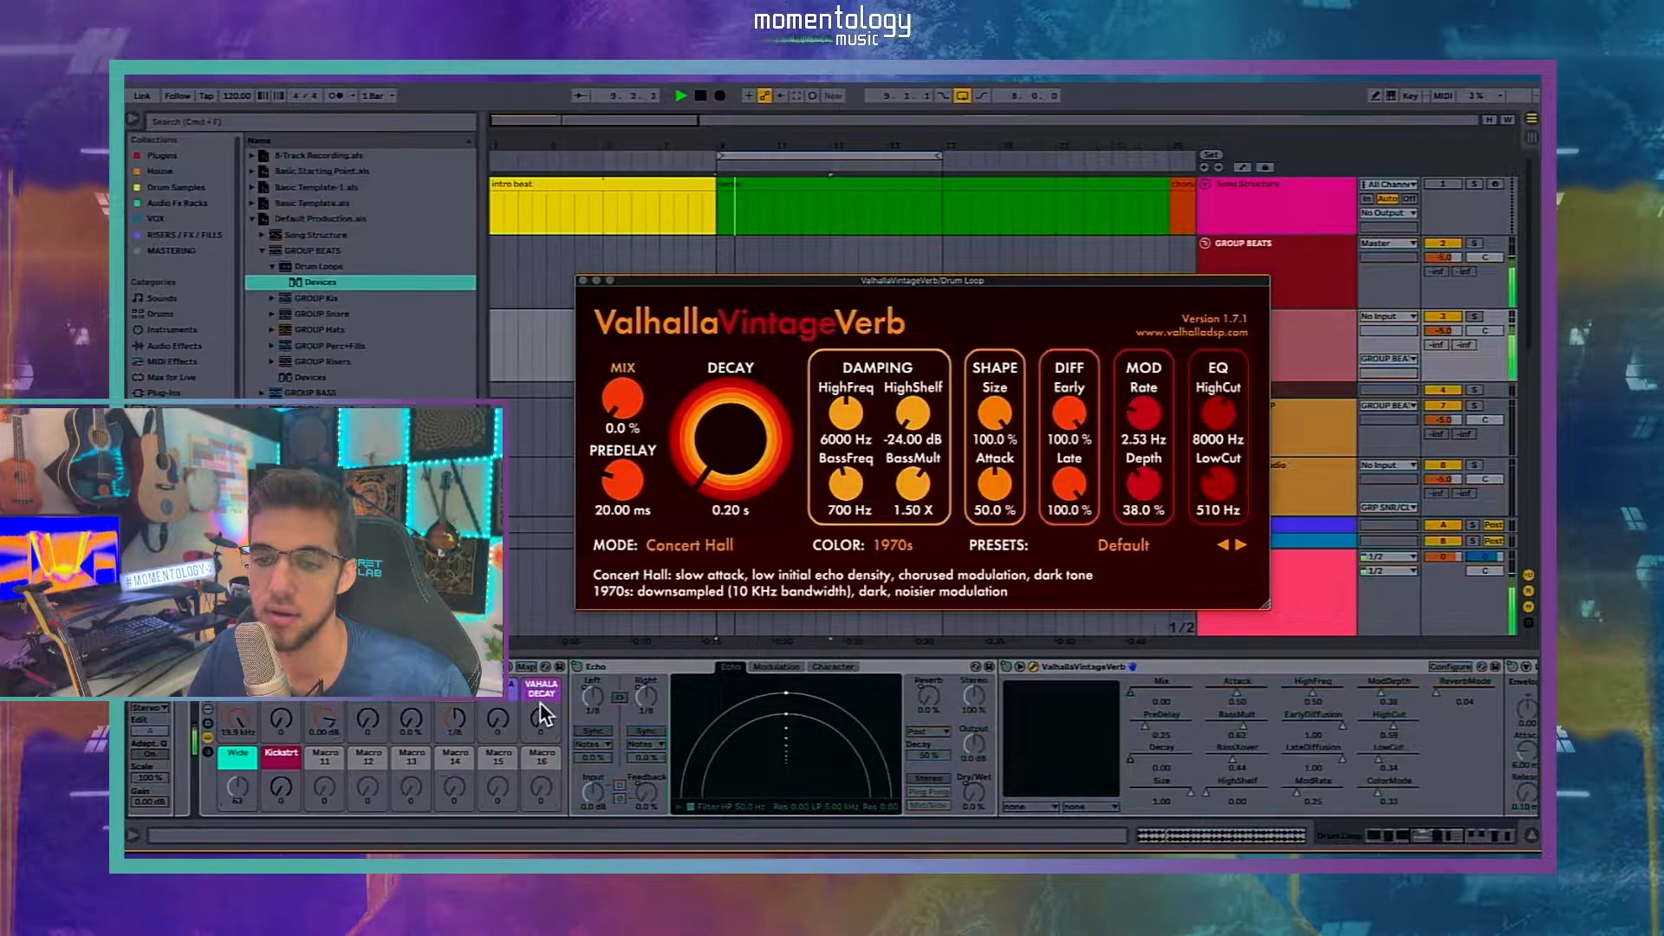
drag(542, 719, 541, 675)
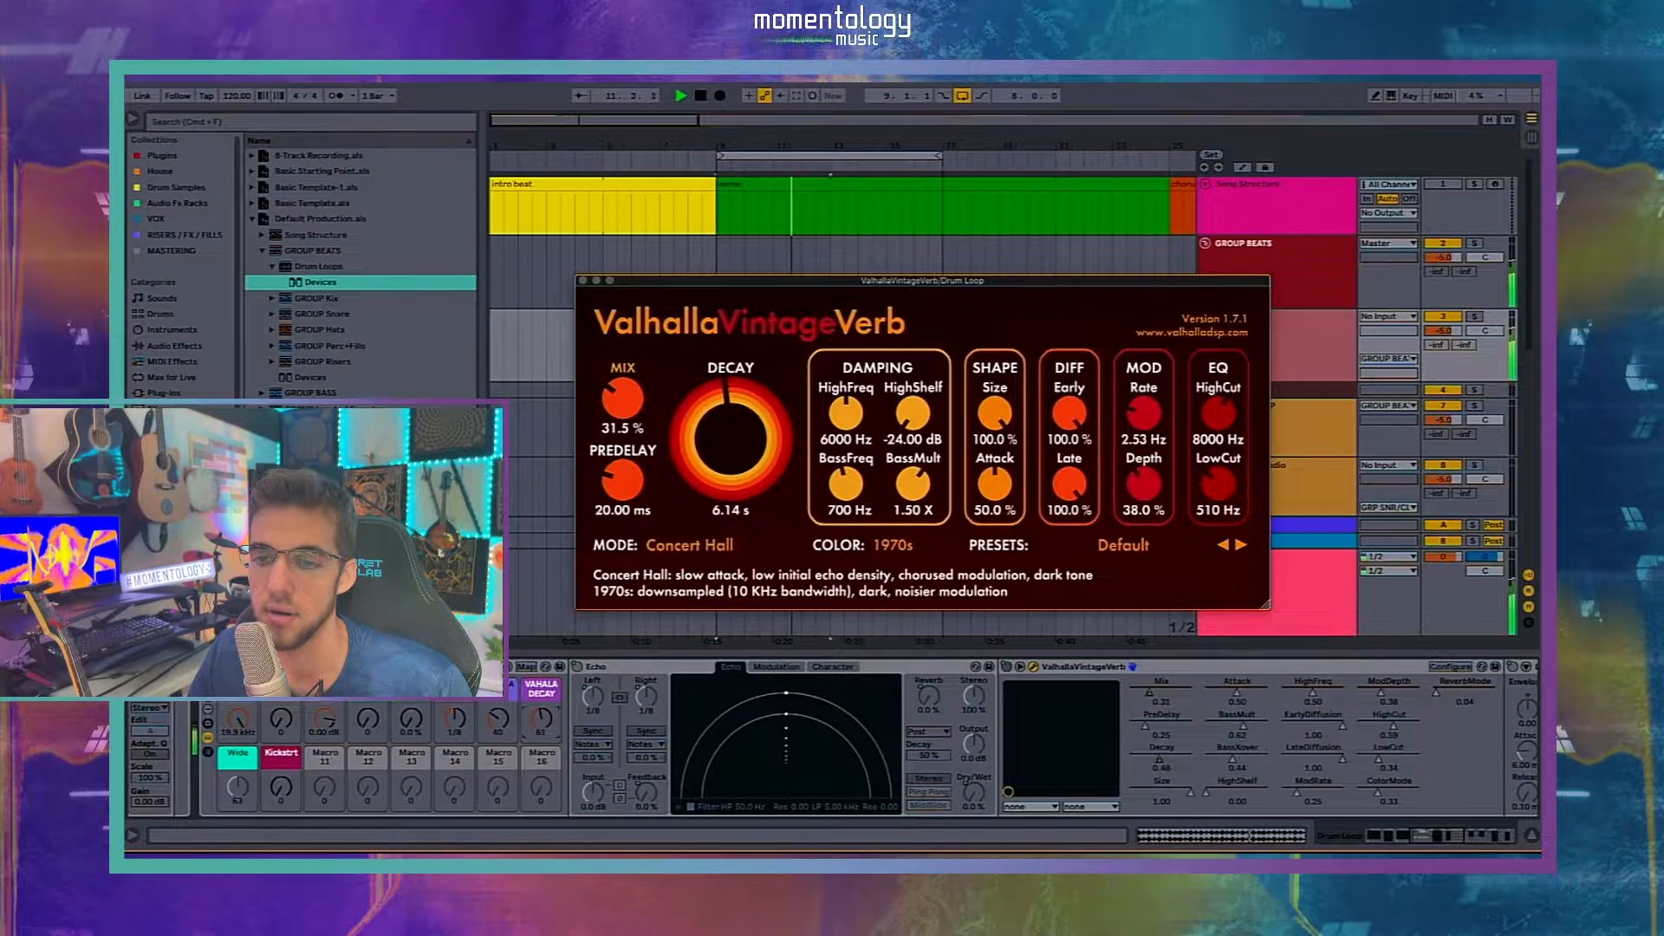
scroll(832, 708, right, 10)
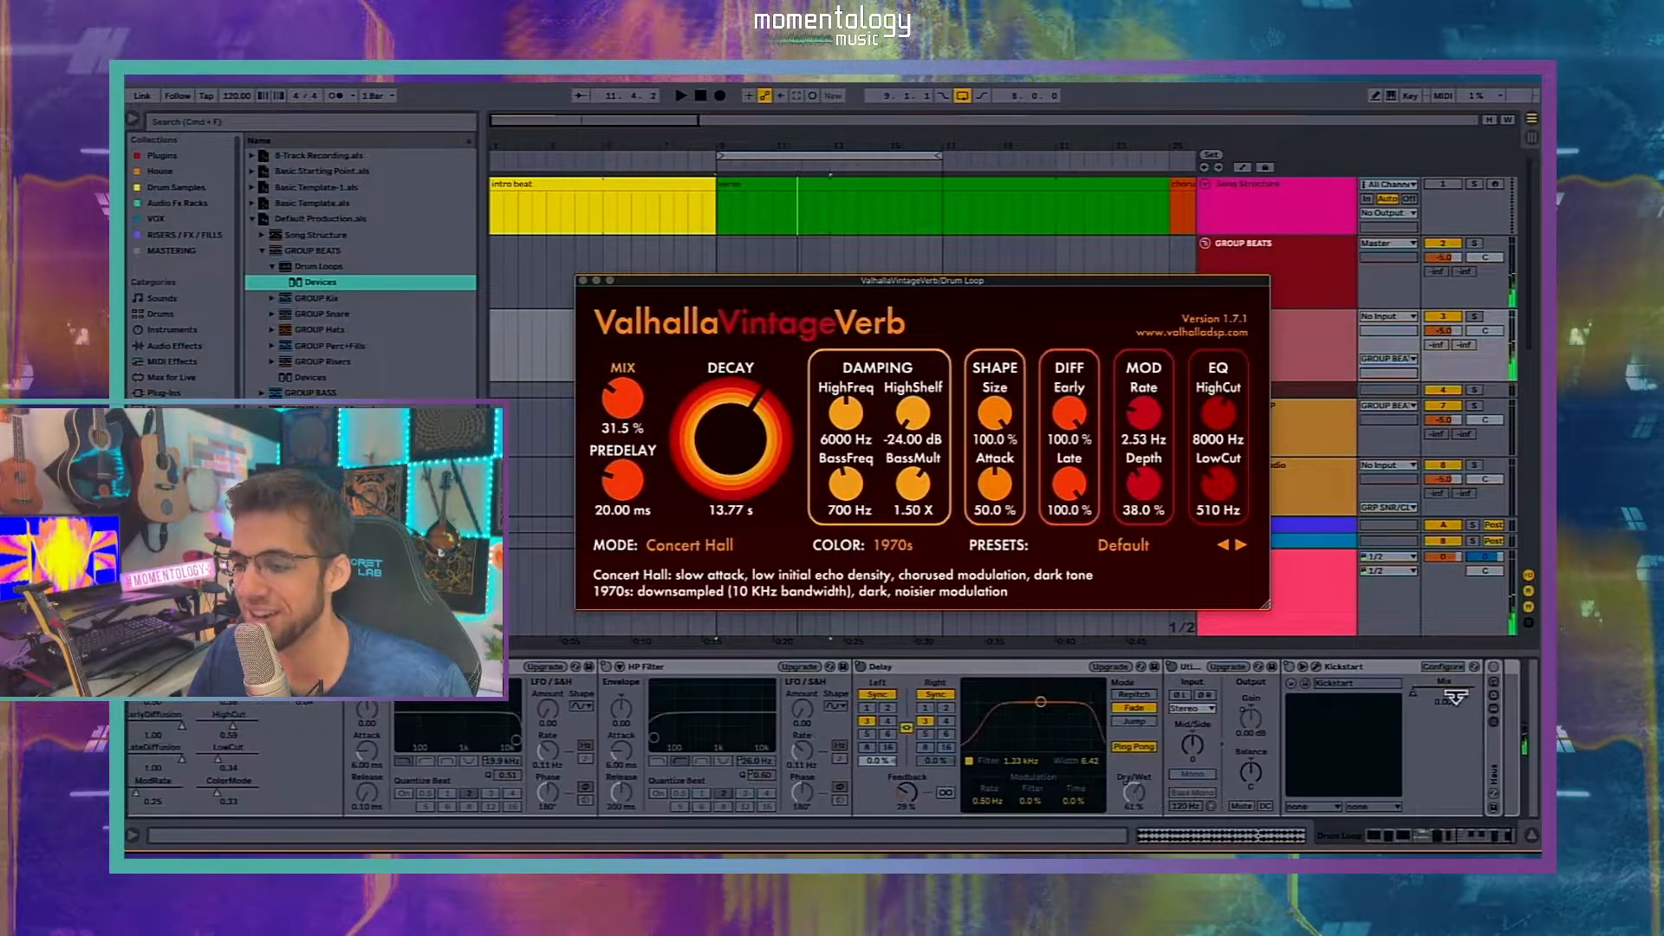
click(935, 668)
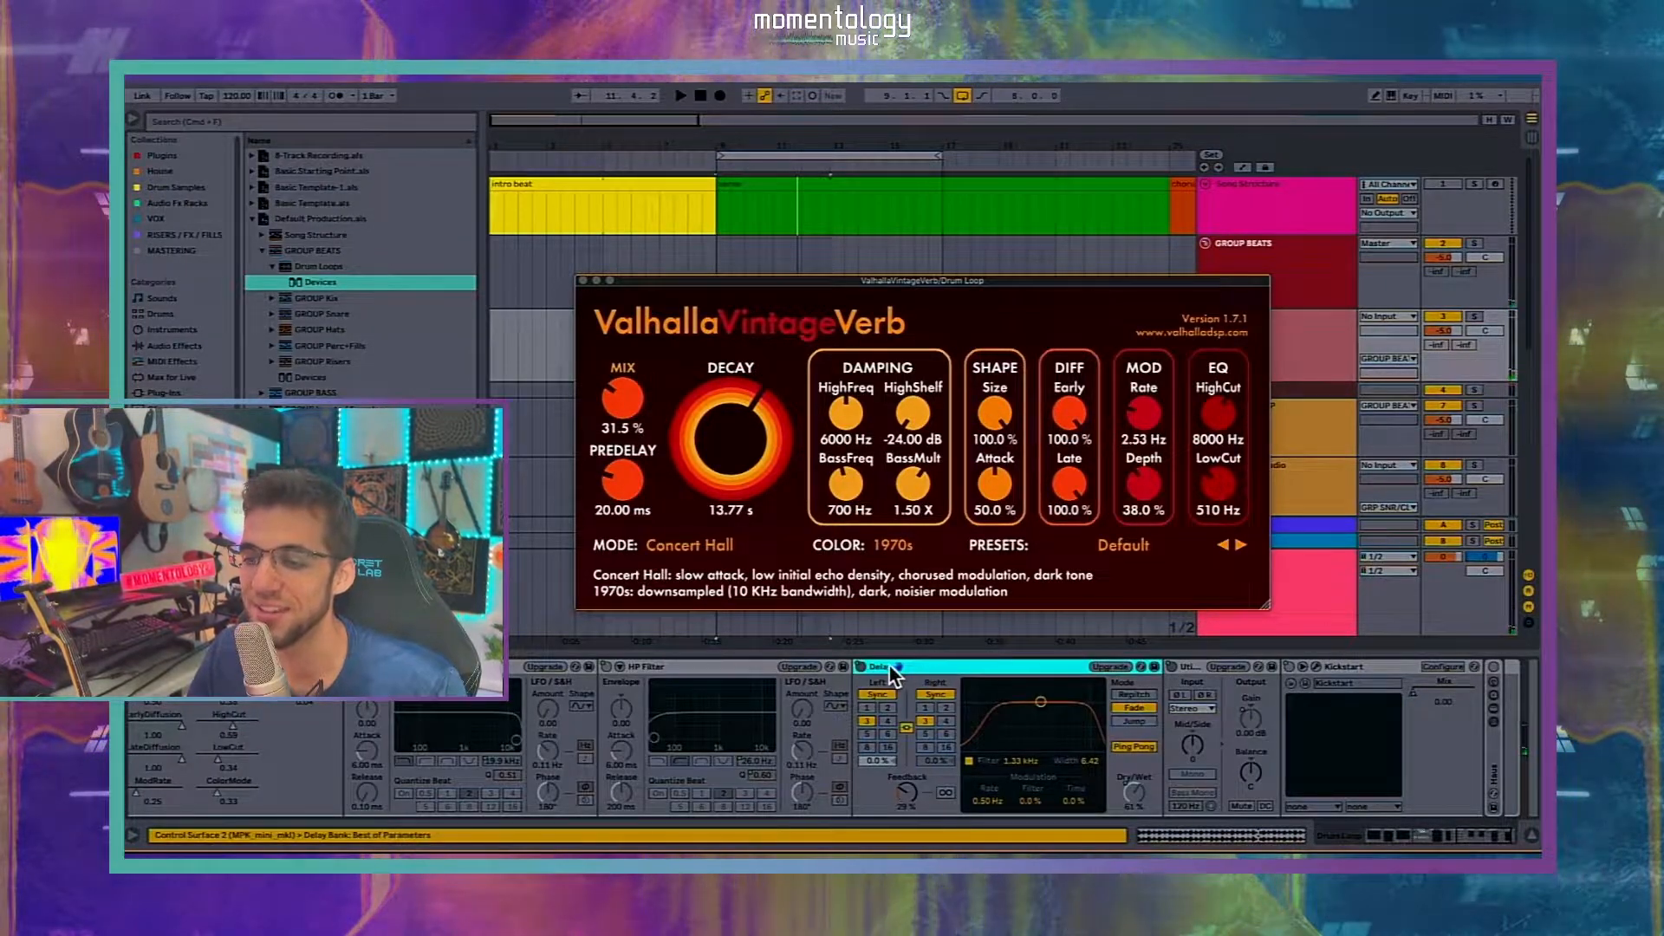
key(super+m)
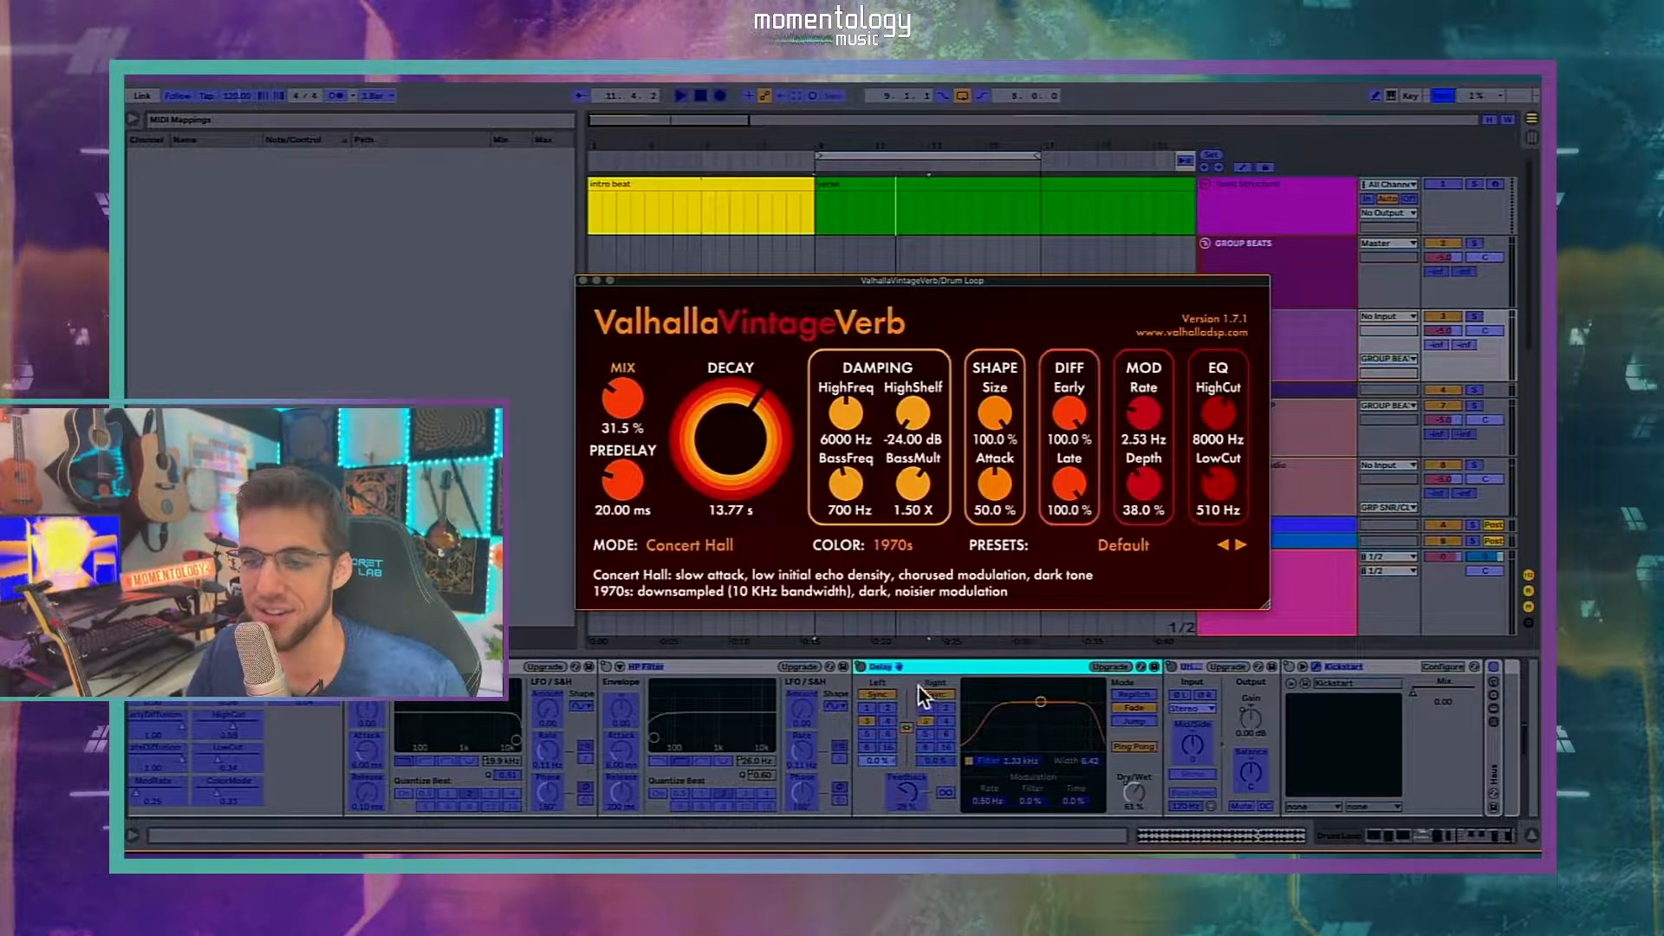
scroll(917, 685, left, 10)
key(super+m)
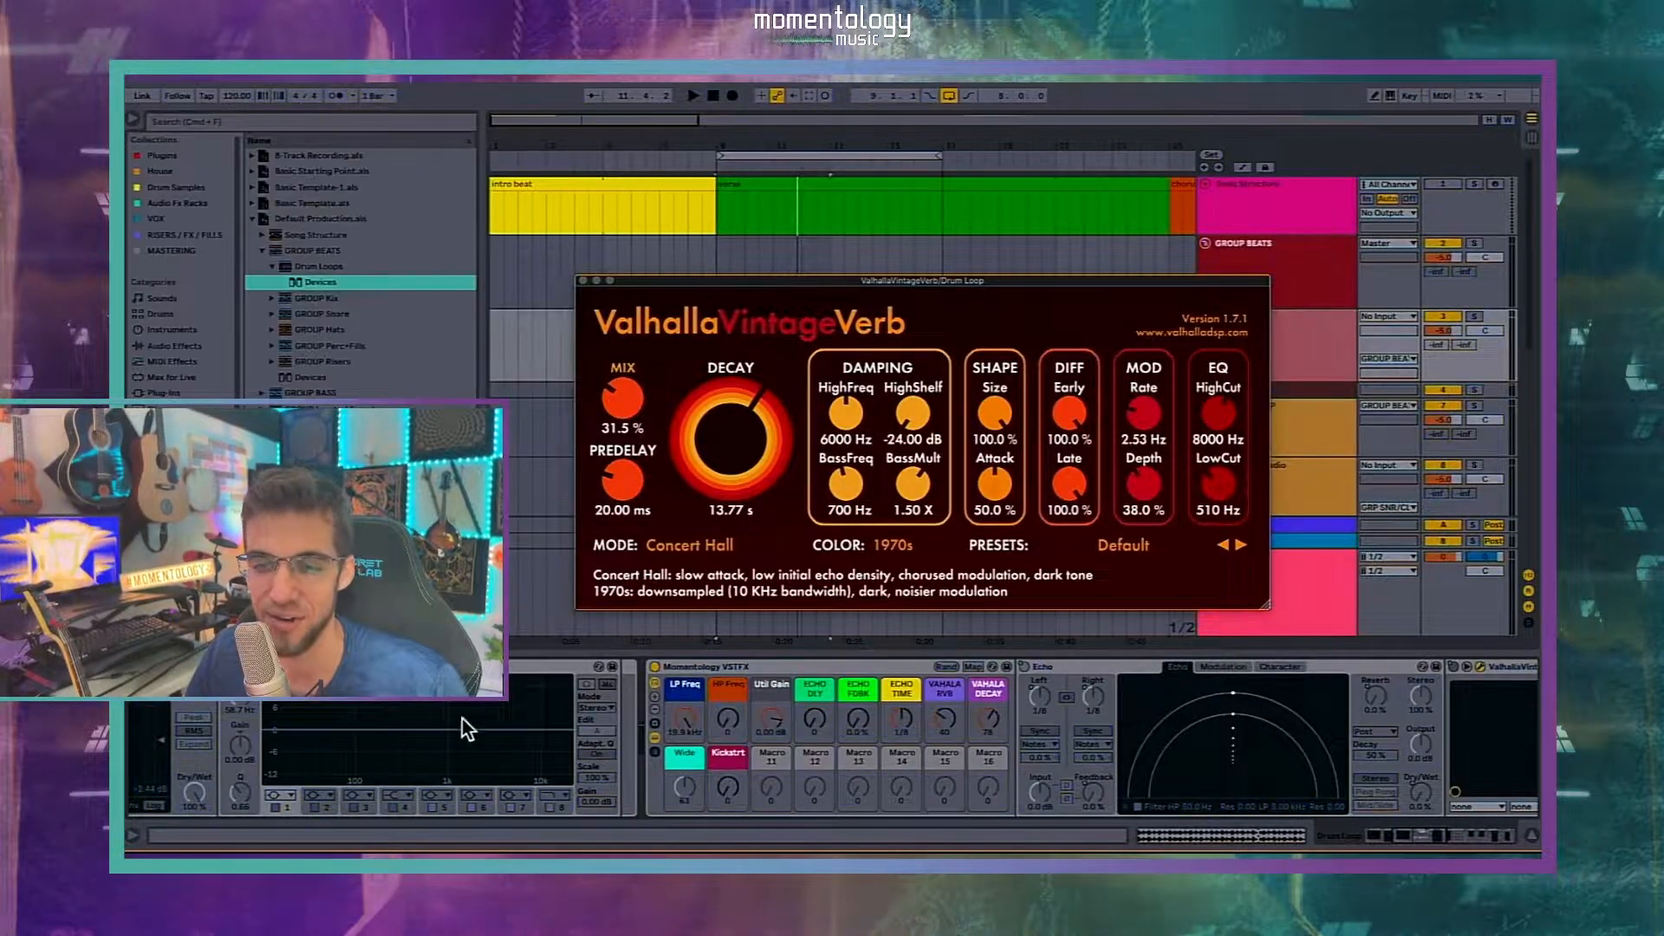
Step: Delete the VAHALA DECAY macro's mappings to the Delay device, keeping its ValhallaVintageVerb Decay mapping
click(964, 667)
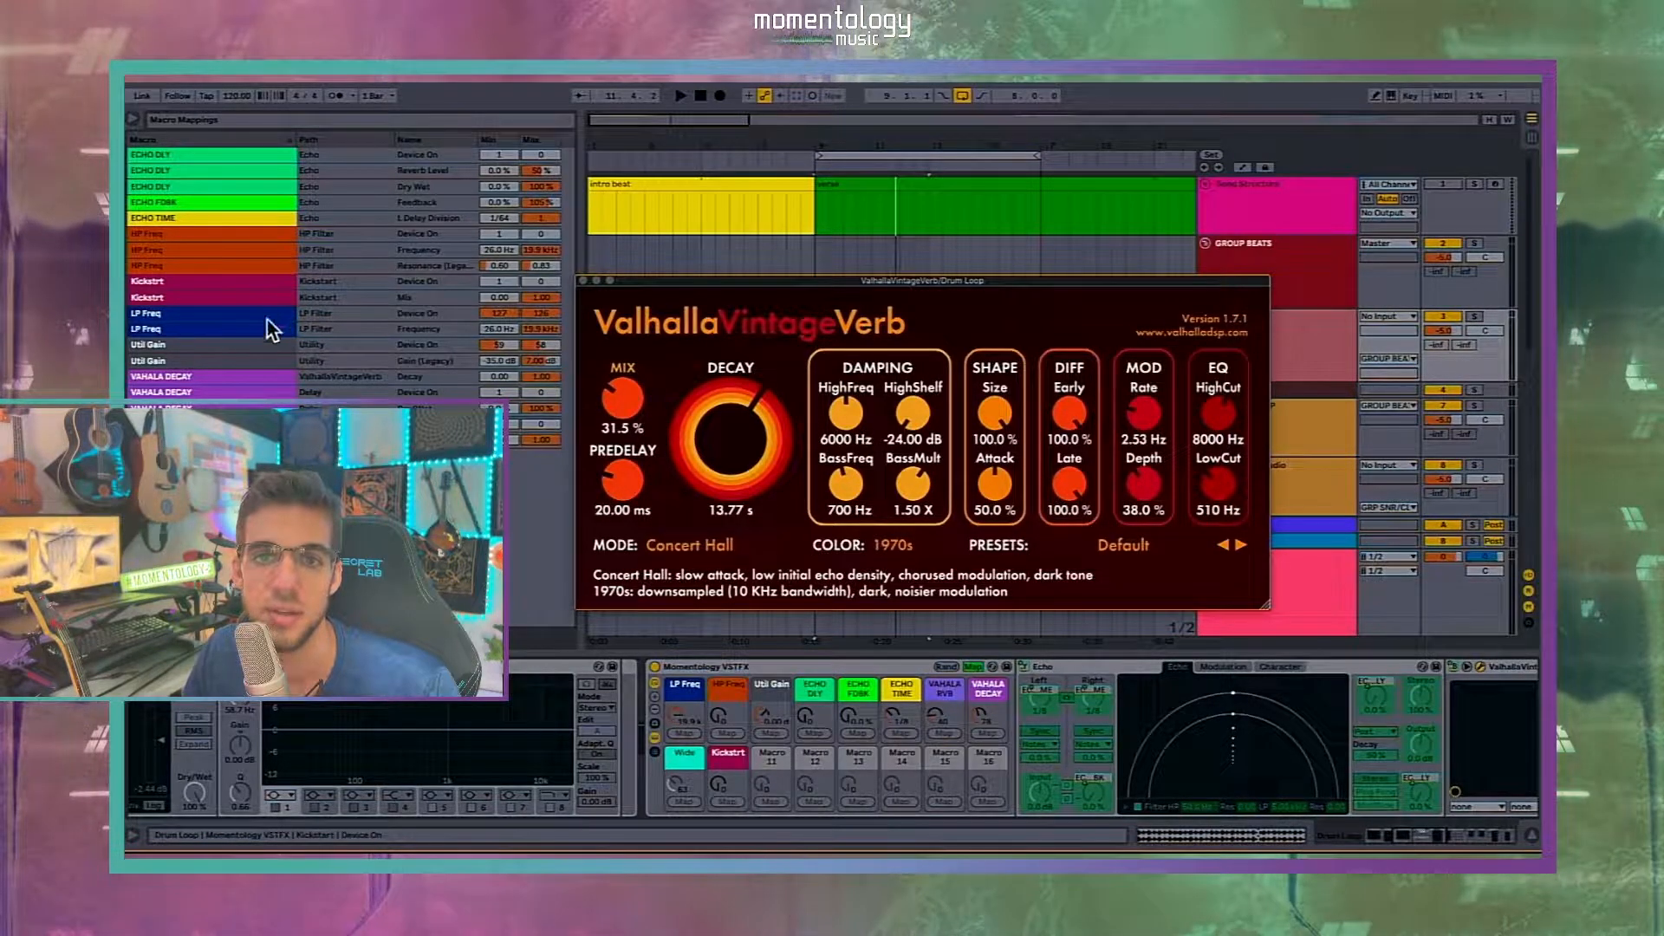
scroll(693, 740, right, 5)
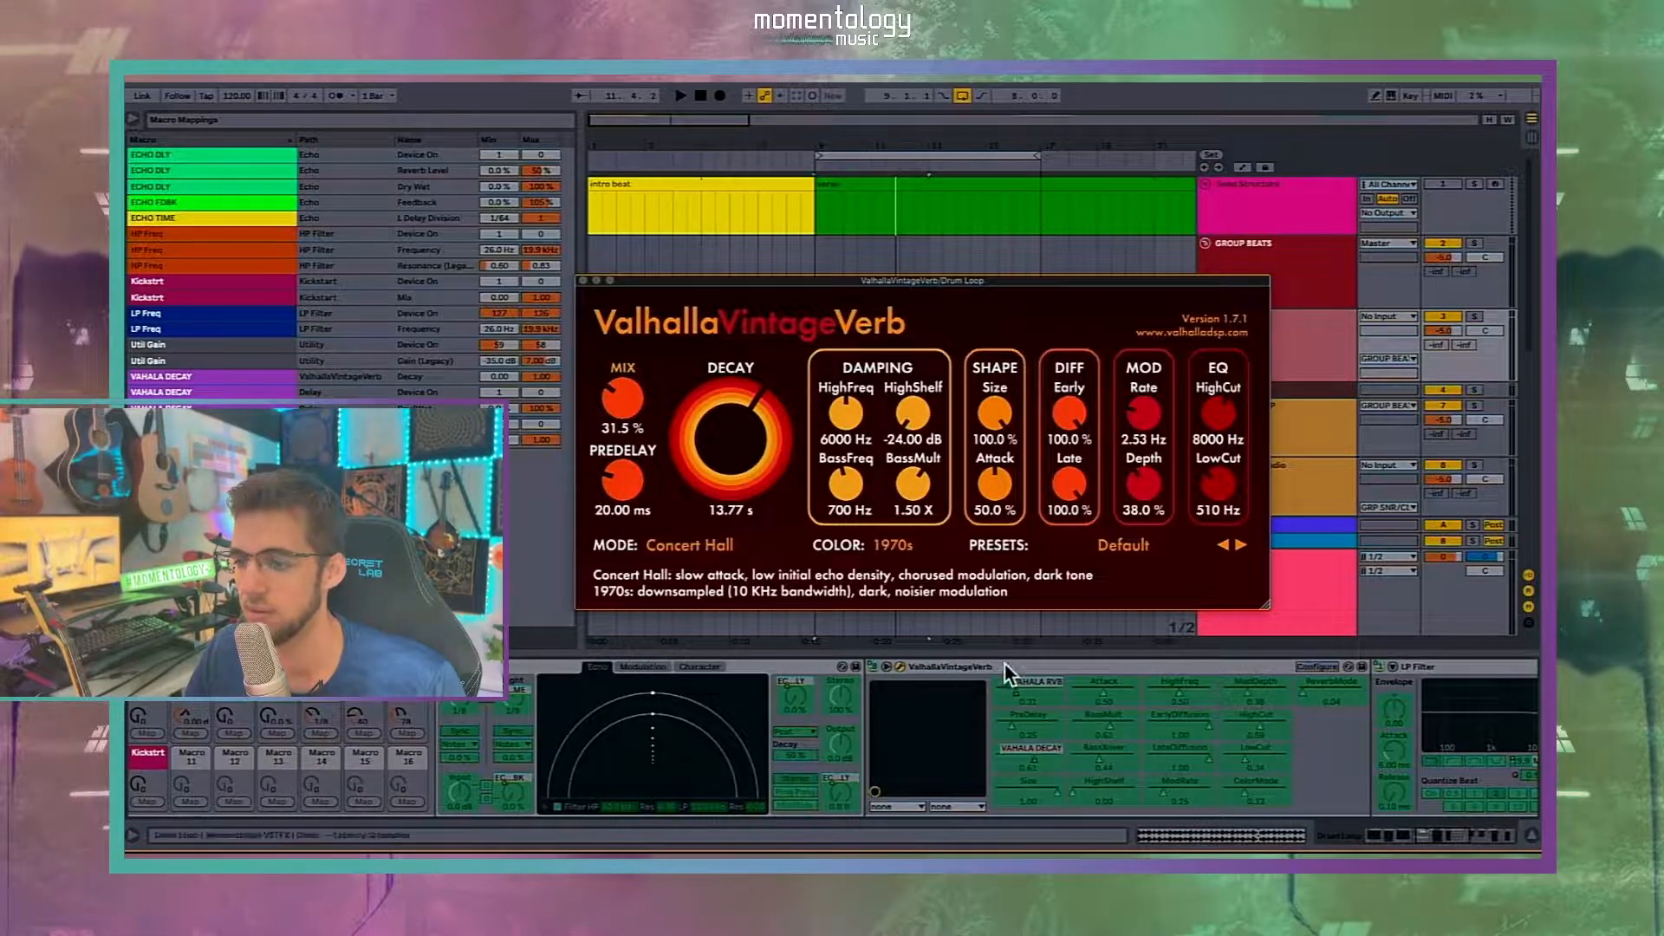
scroll(1361, 689, right, 6)
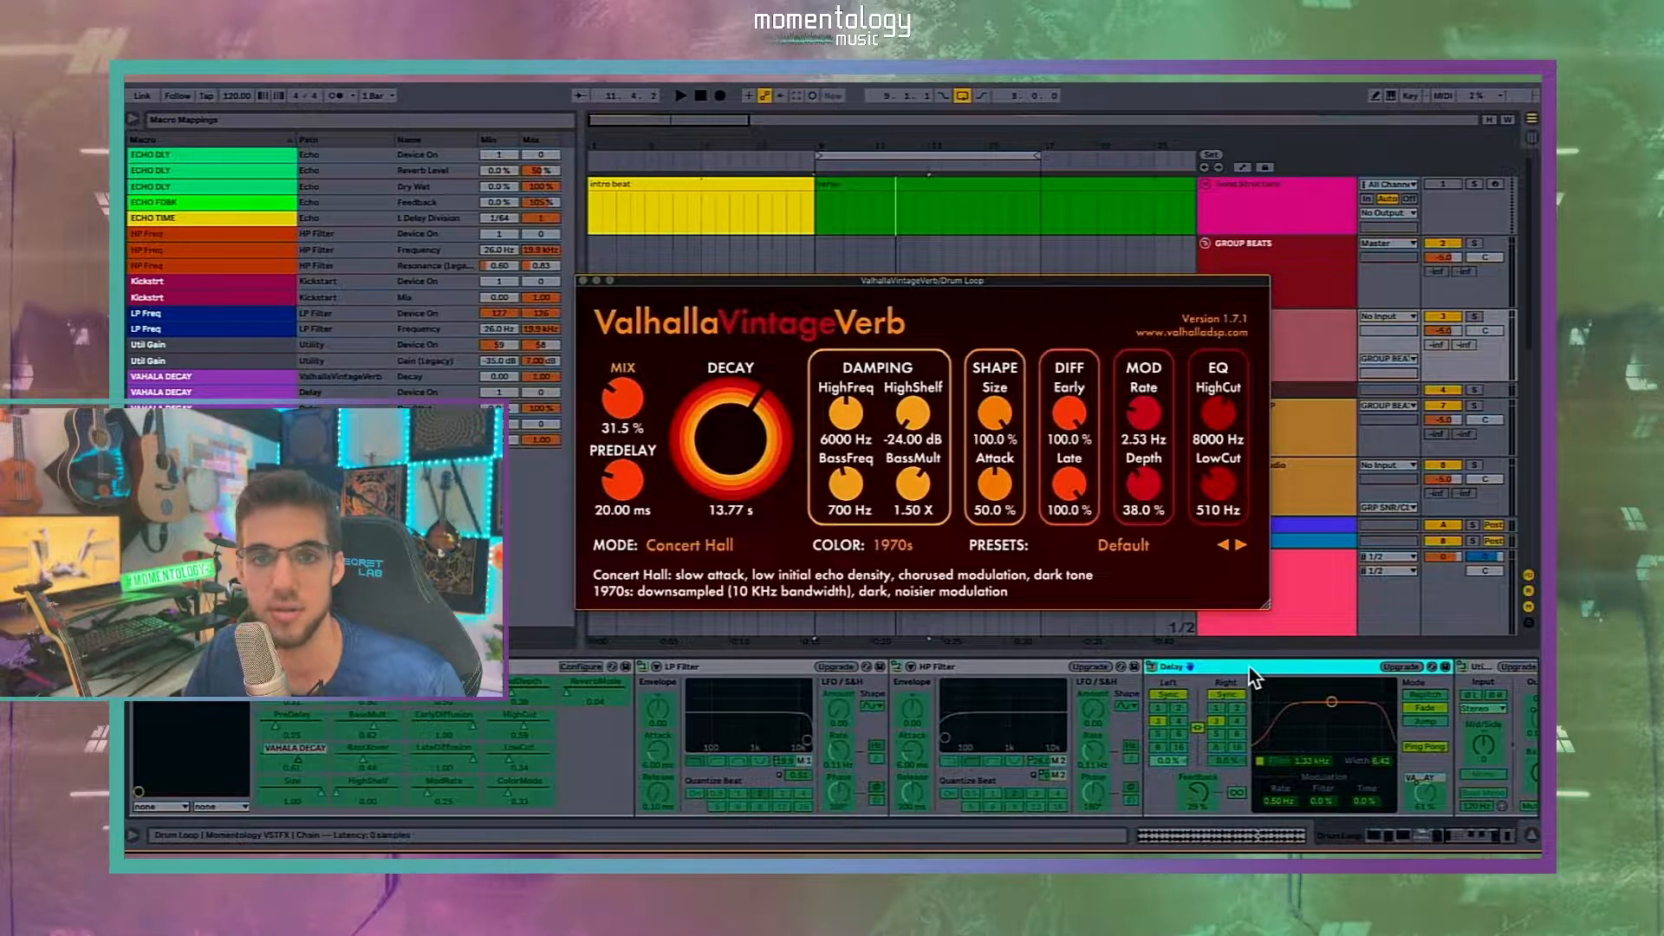
click(1149, 667)
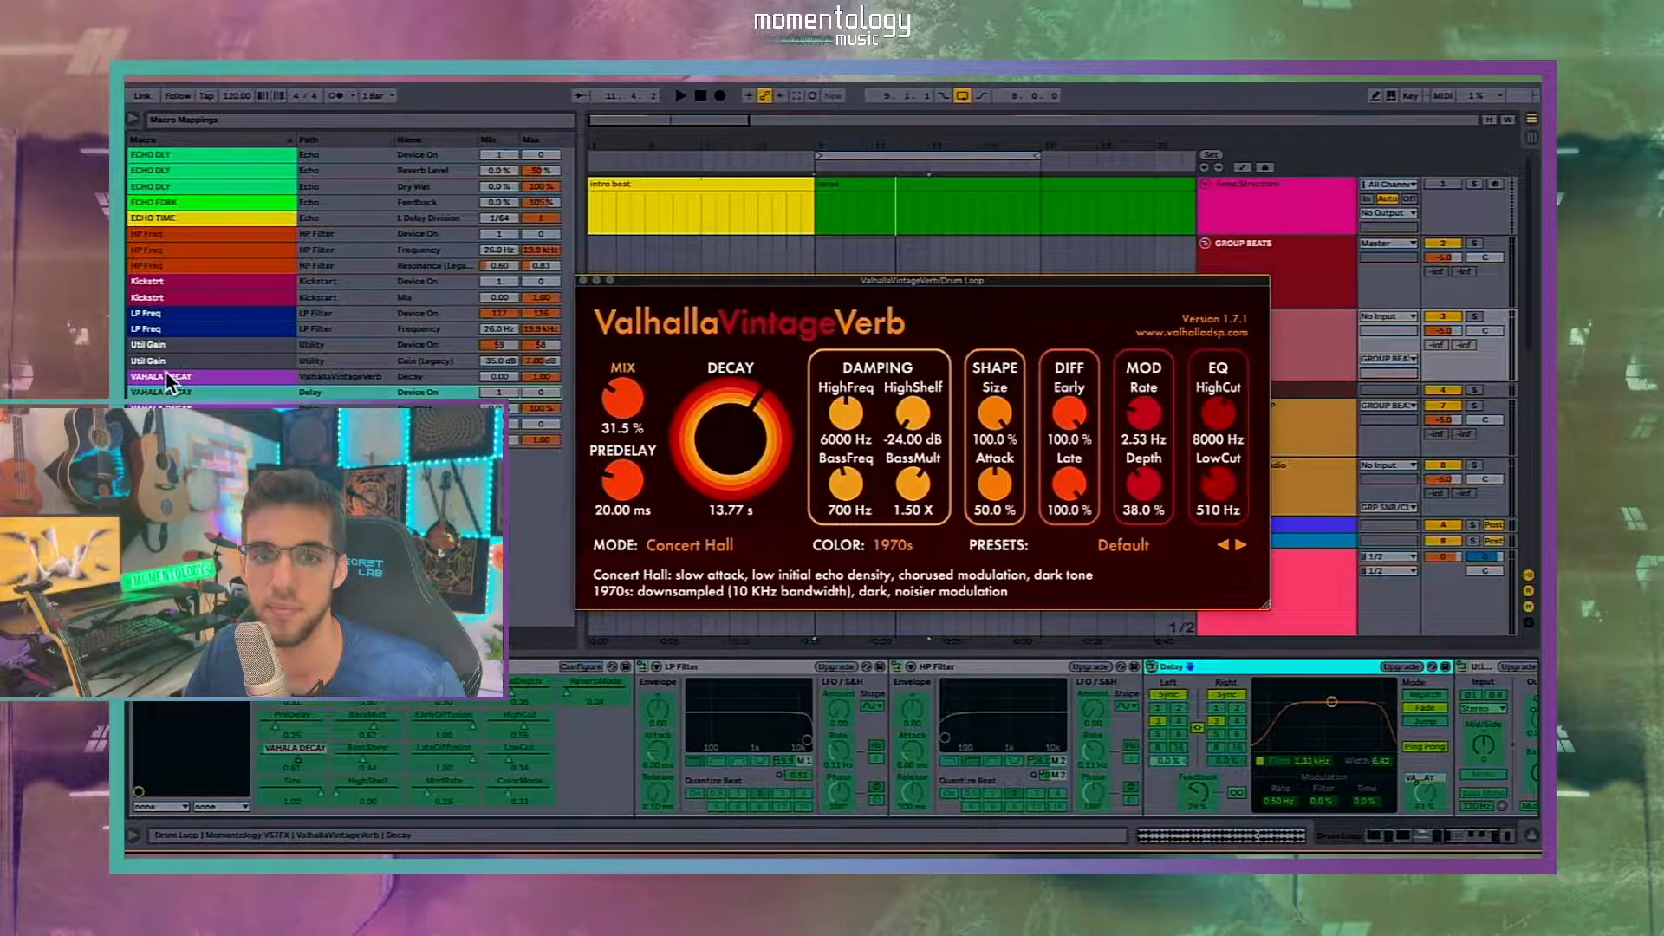
click(322, 397)
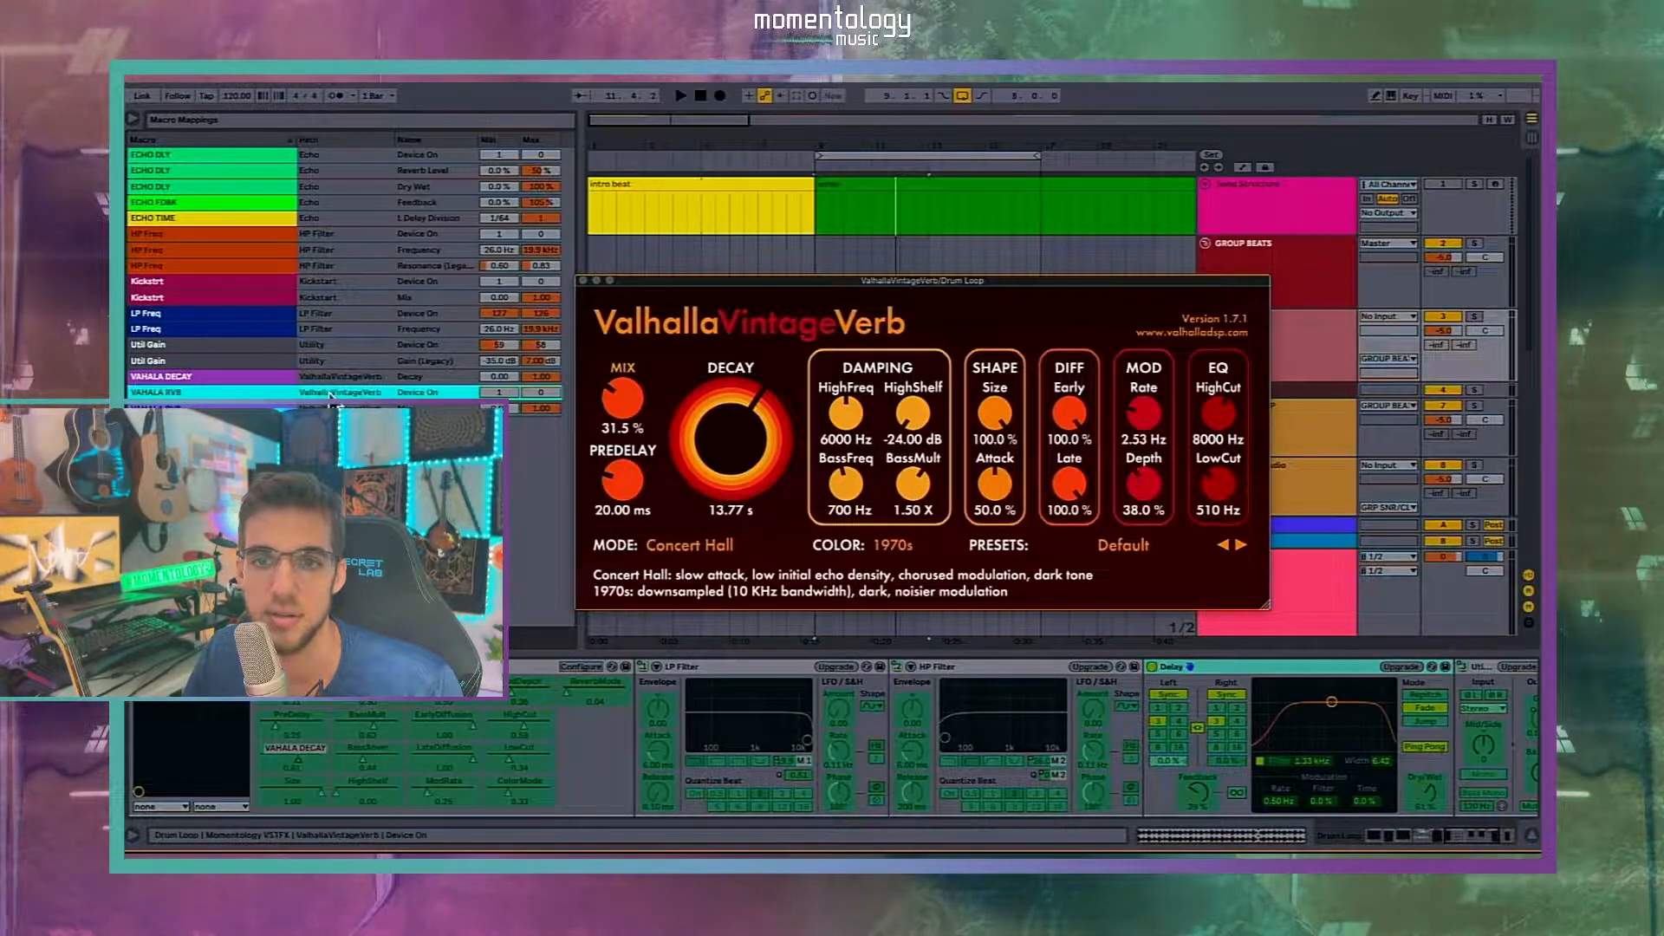
key(Delete)
click(342, 234)
scroll(529, 721, up, 10)
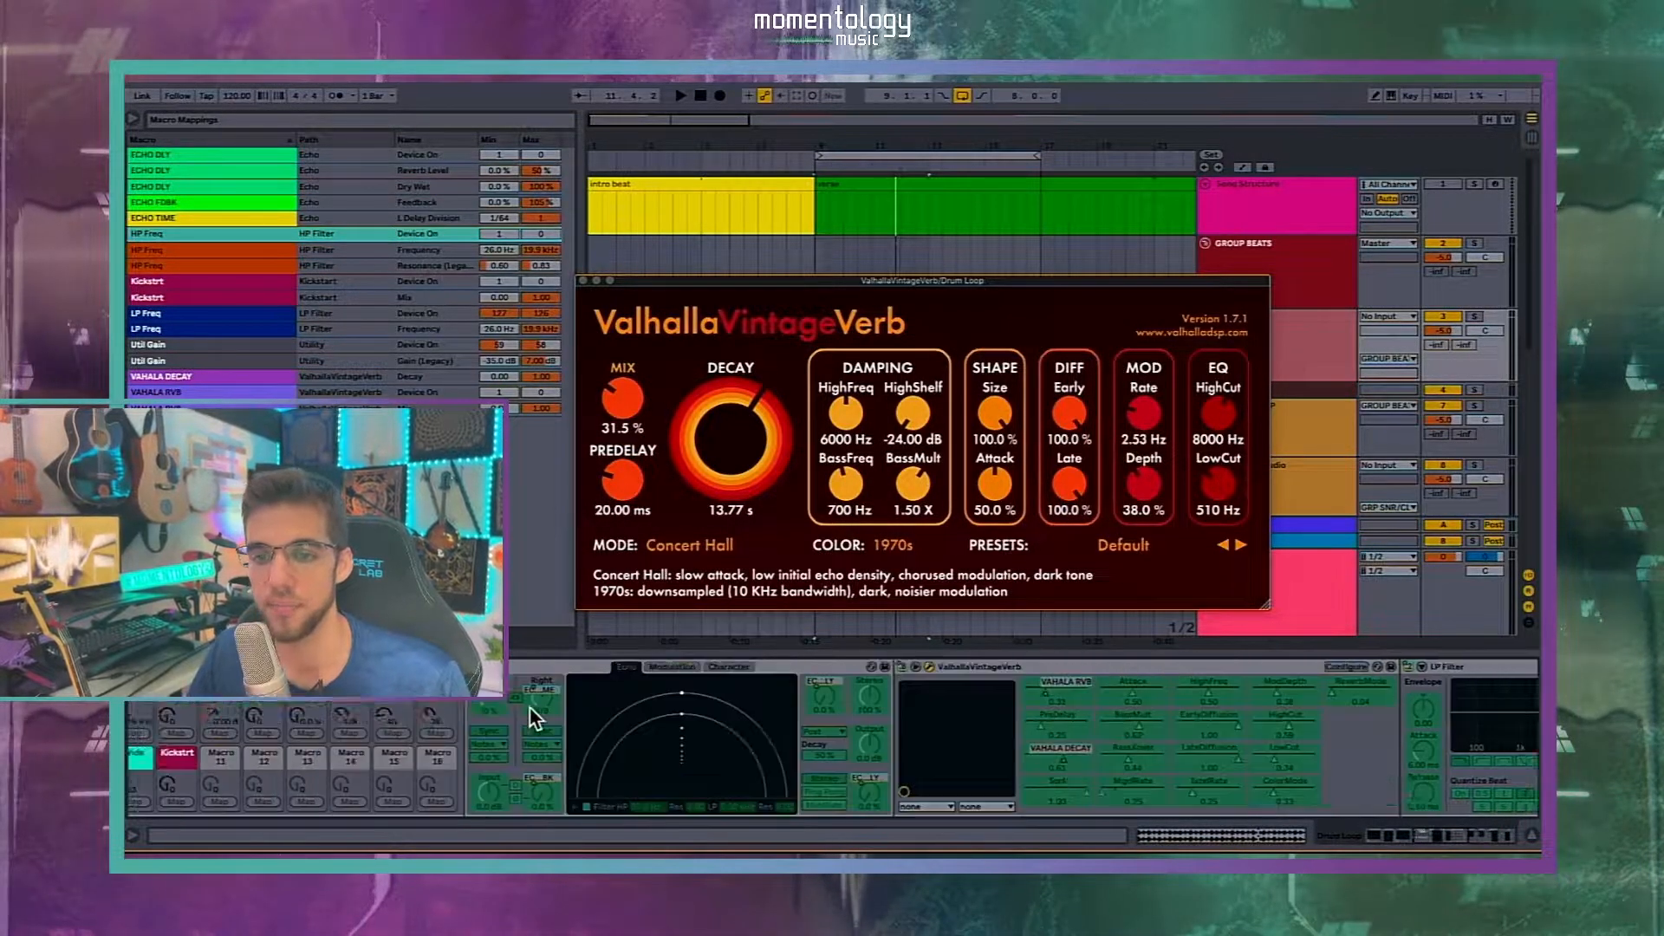
click(1270, 666)
Step: Play the drum loop and sweep VAHALA DECAY up and back to 0, raising VAHALA RVB to 127
scroll(1184, 725, down, 5)
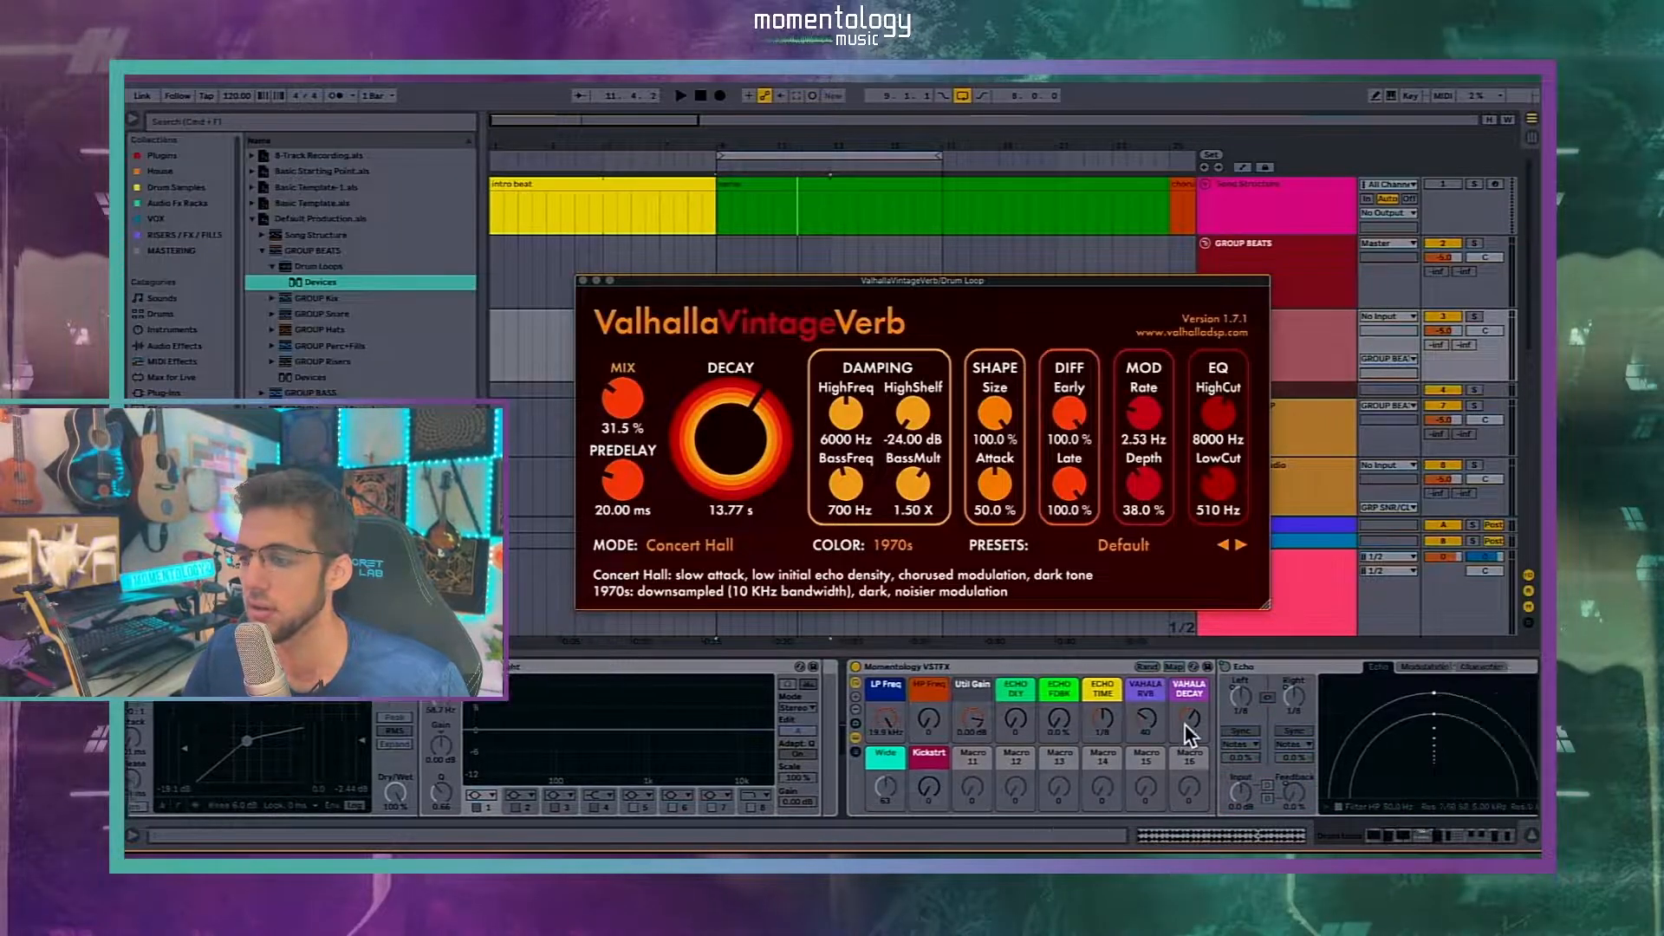
key(space)
mouse_move(709, 722)
mouse_down()
mouse_move(709, 790)
mouse_move(709, 716)
mouse_up()
scroll(1304, 747, right, 2)
scroll(1302, 747, right, 3)
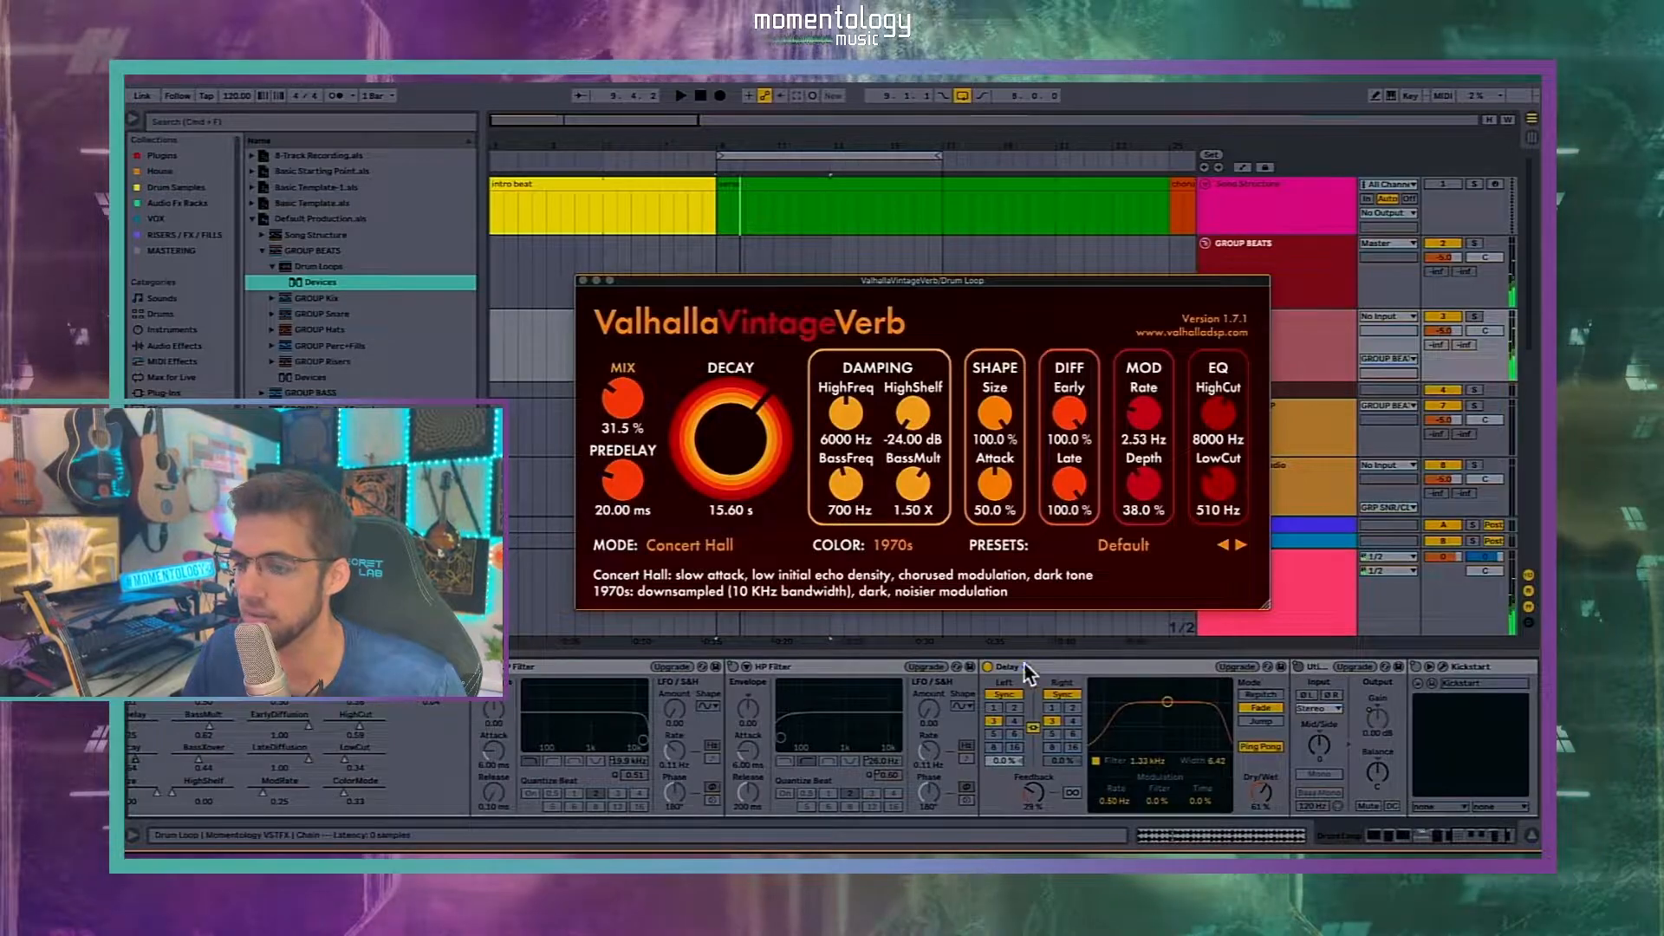
scroll(1001, 719, right, 2)
scroll(1001, 719, left, 5)
drag(720, 719, 720, 658)
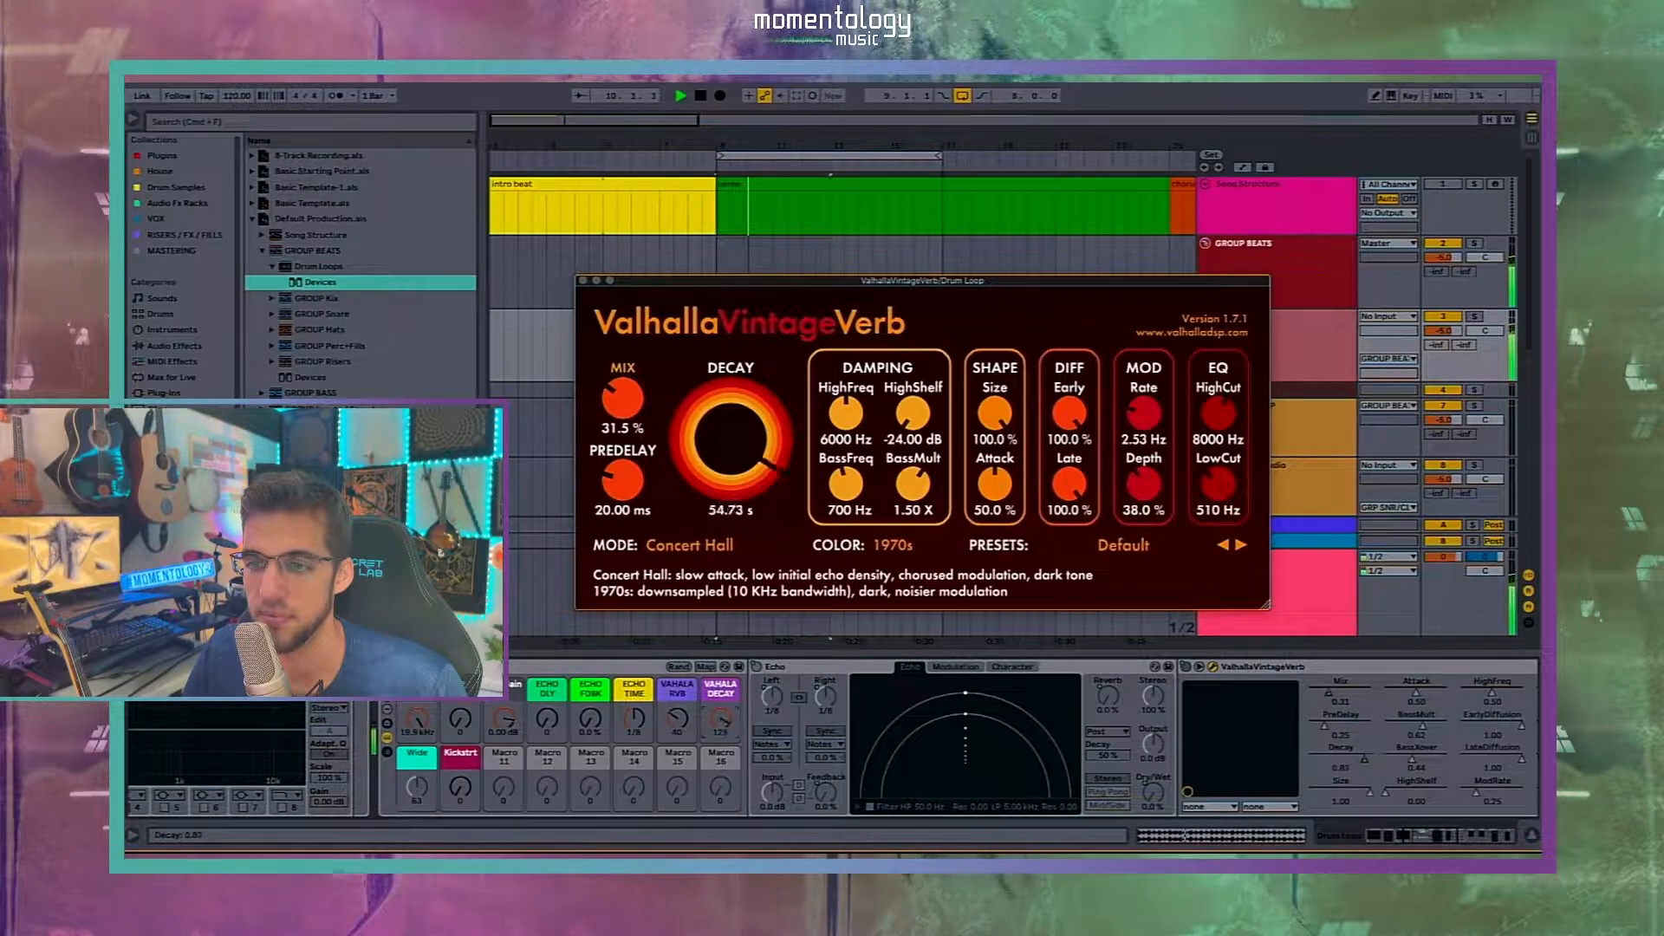
drag(720, 718, 677, 693)
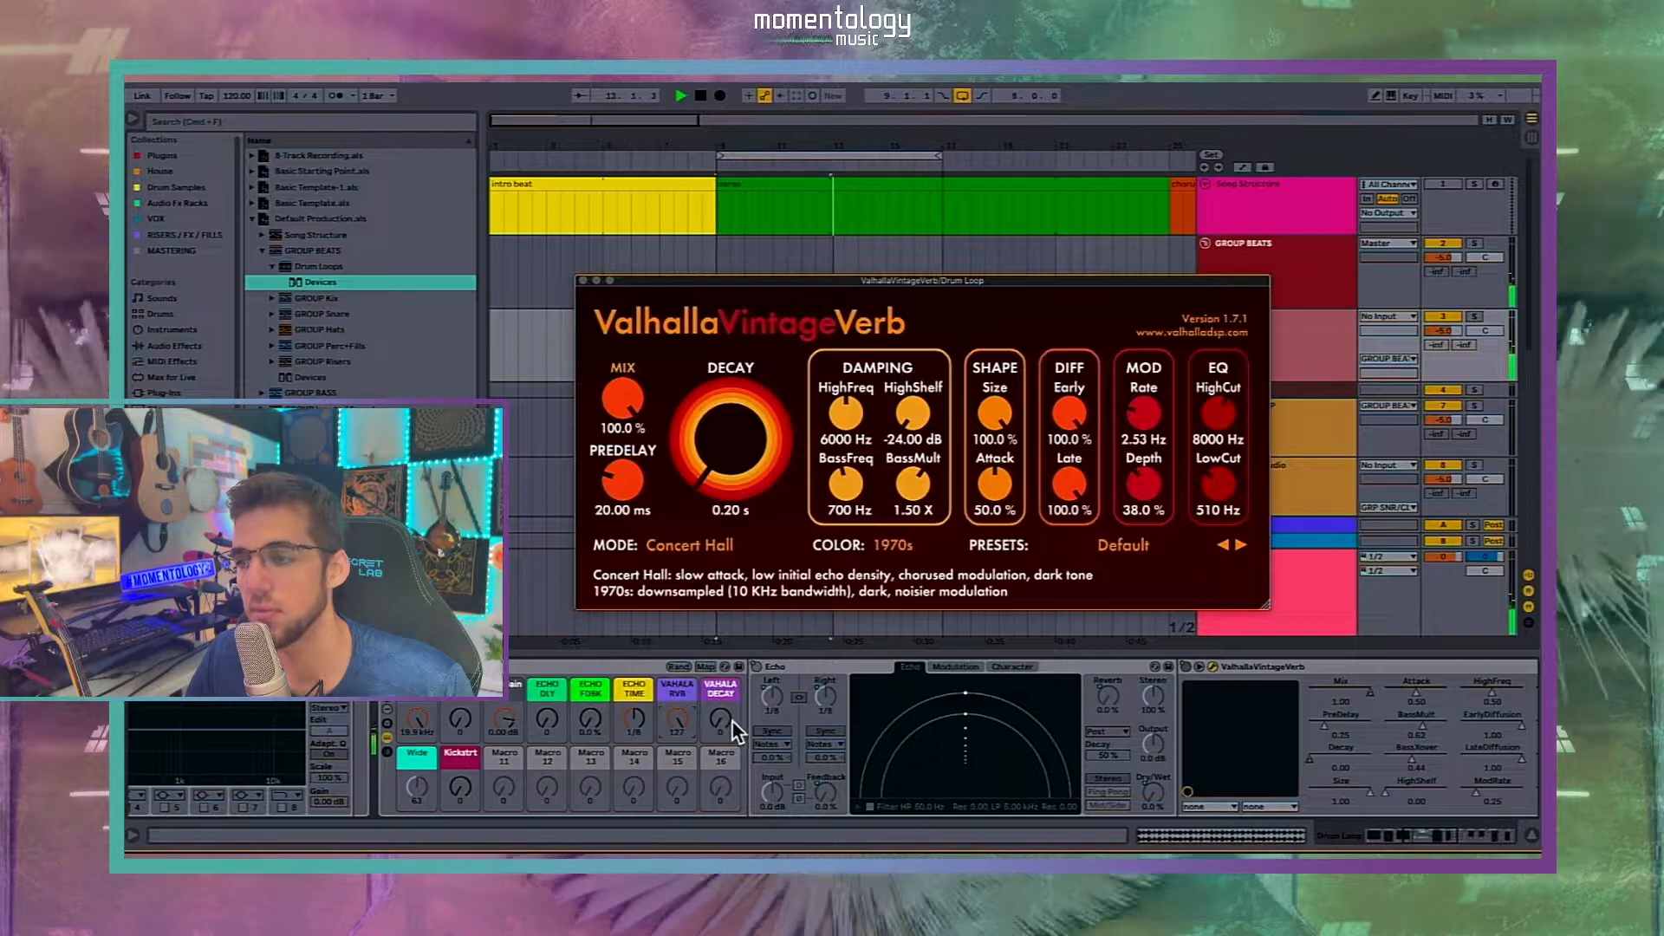
Step: View the reverb mode list, audition Decay up to 70 s, and set Mix to 16.5 % and Decay to 0.20 s through the macros
click(735, 516)
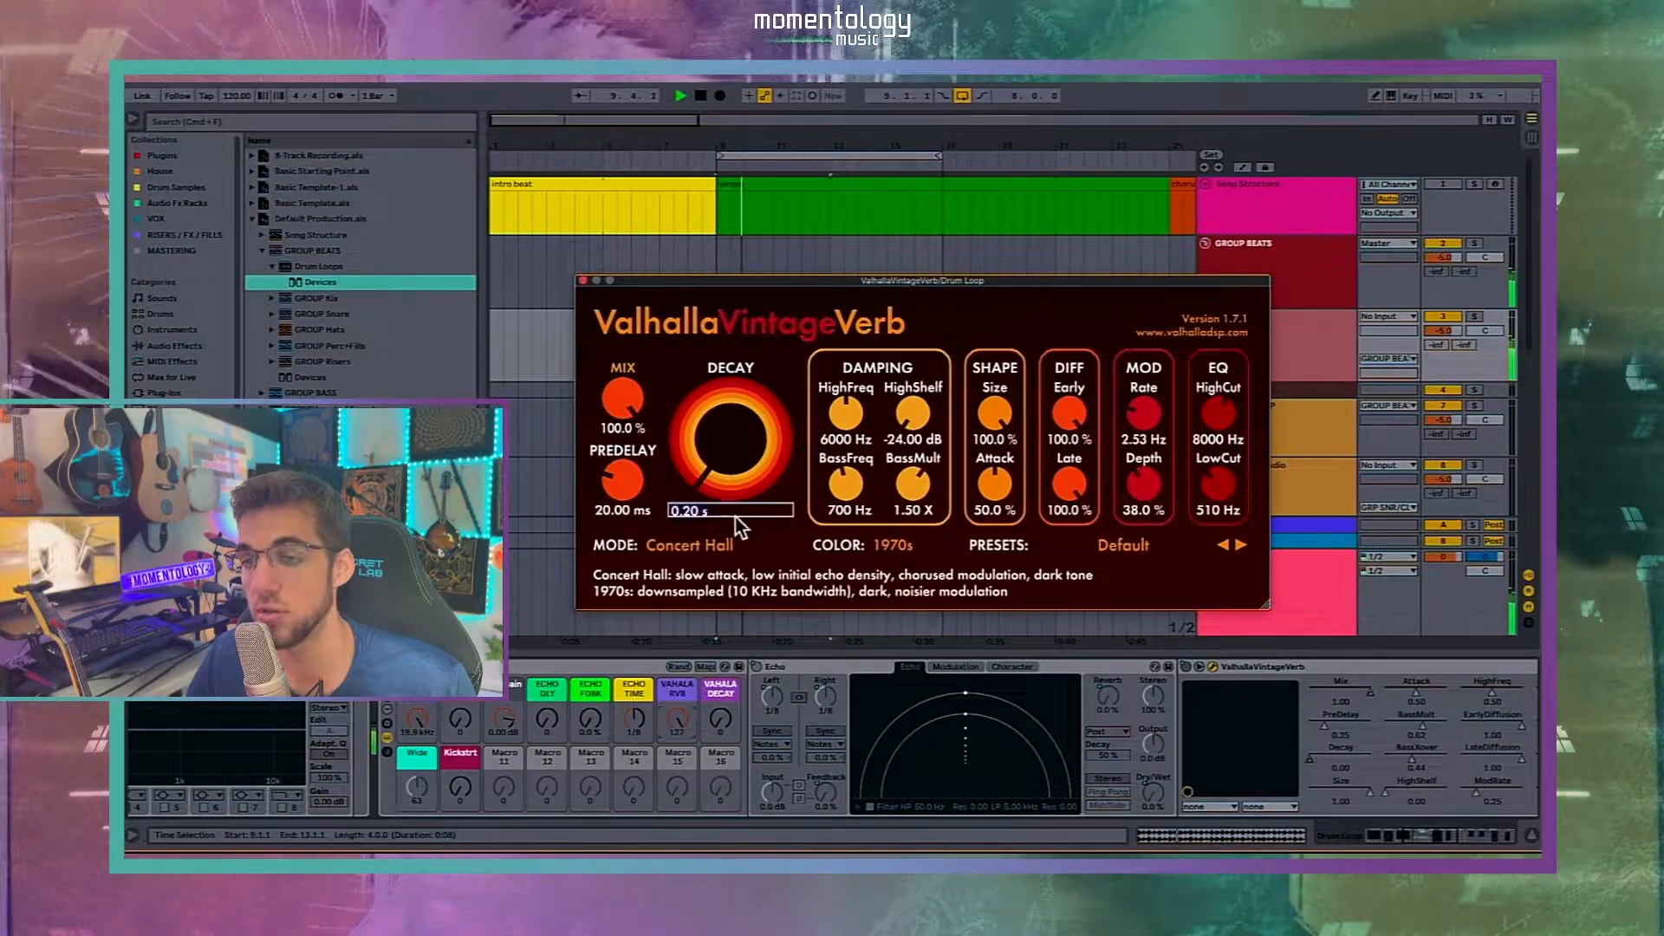
click(728, 544)
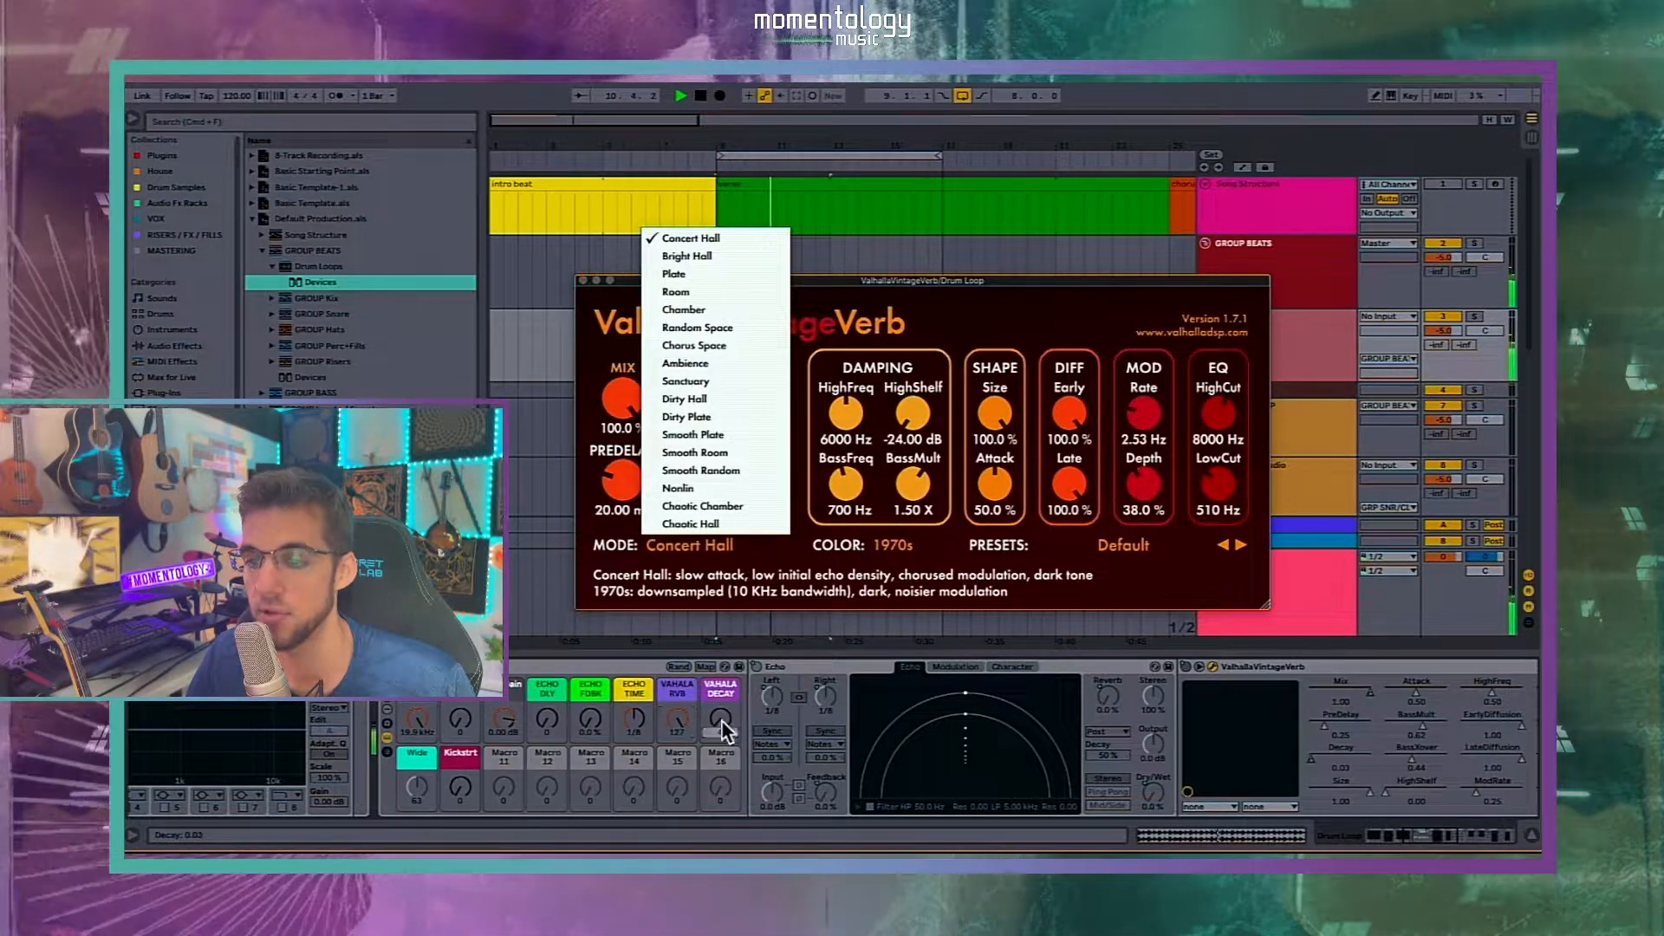
drag(724, 731, 677, 780)
key(space)
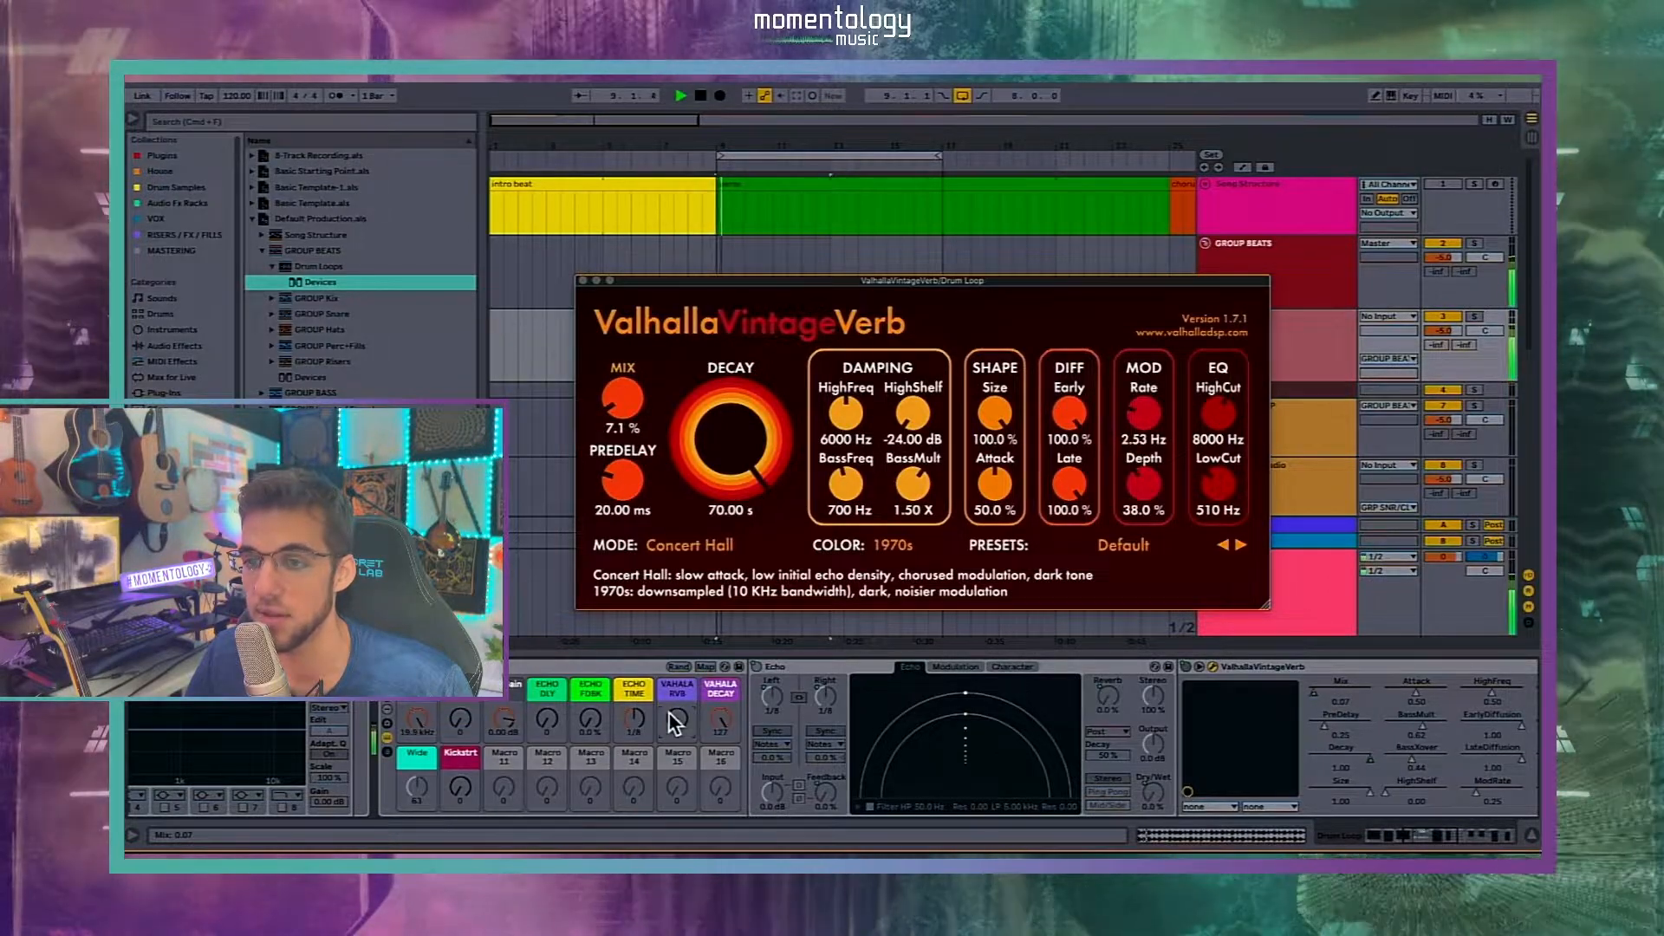
drag(678, 719, 720, 780)
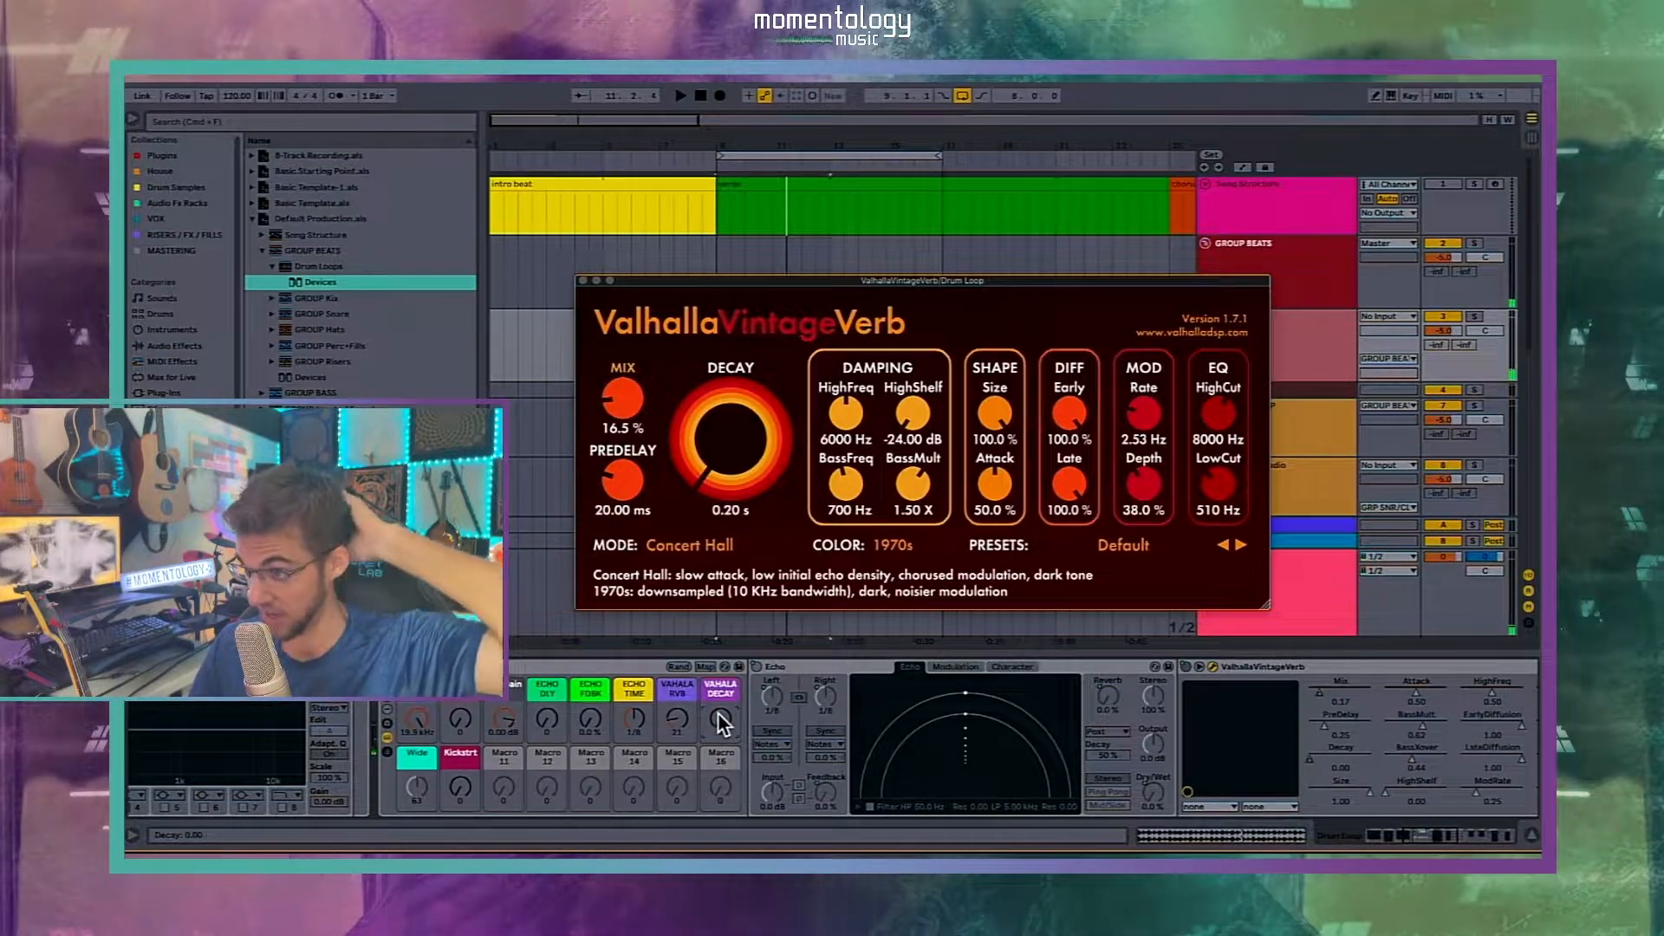
Step: Set ValhallaVintageVerb's LowCut to 550 Hz and compare its mode list with the device's ReverbMode parameter
mouse_move(1216, 485)
mouse_down()
mouse_move(1230, 476)
mouse_move(1236, 494)
mouse_move(1208, 507)
mouse_up()
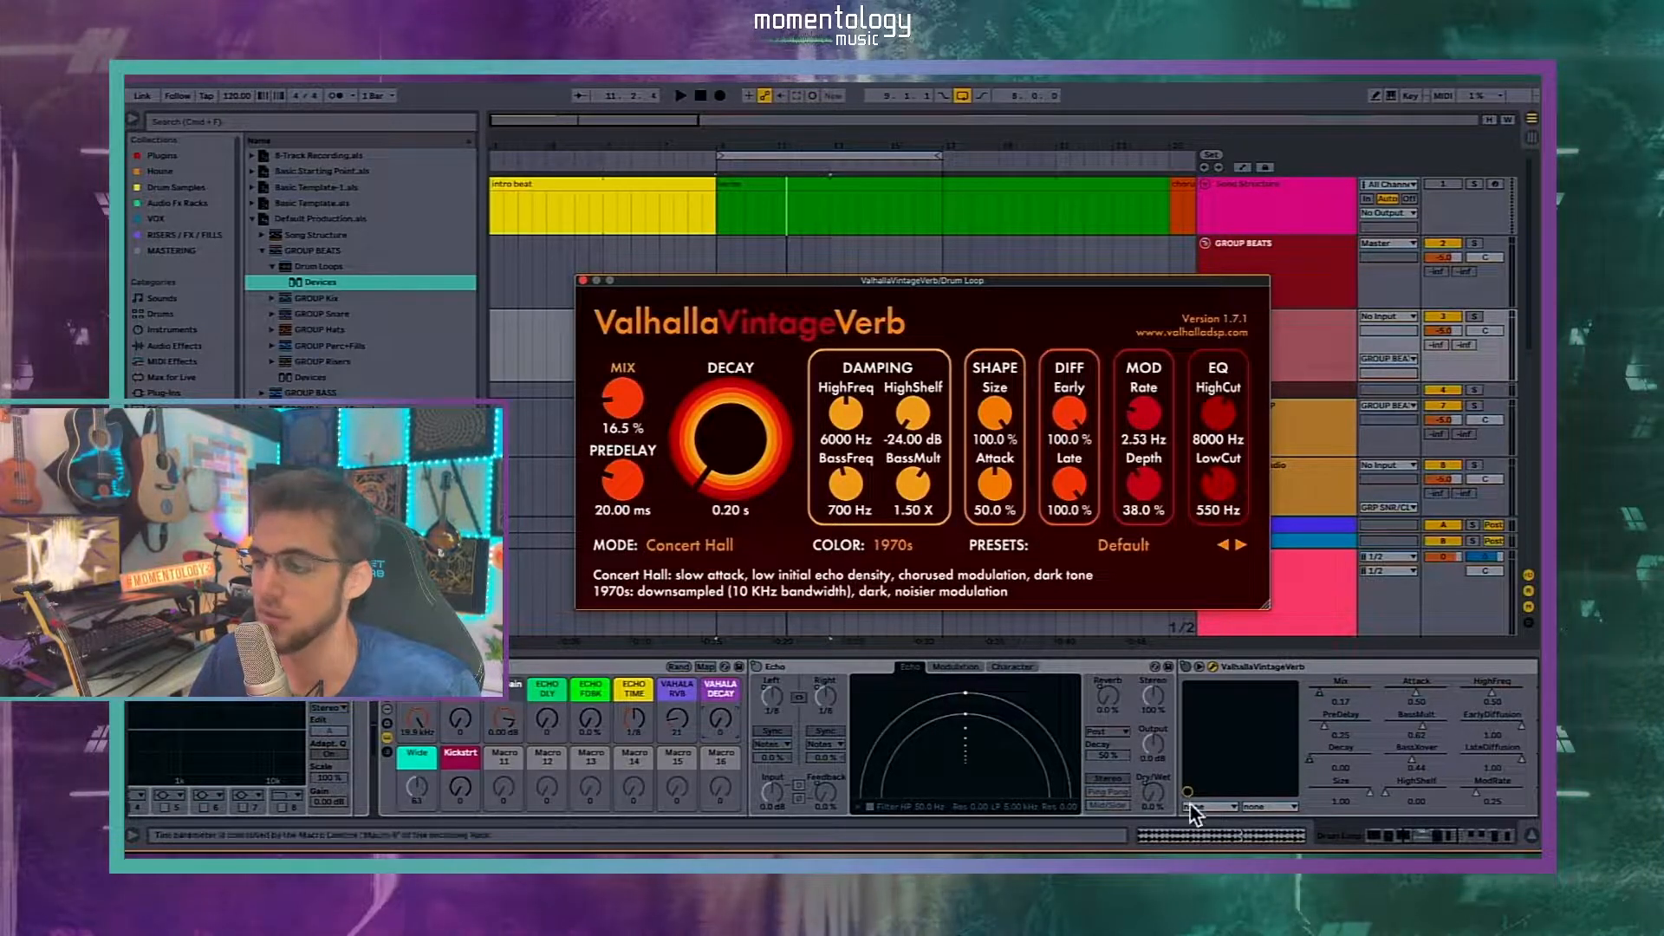
click(724, 546)
click(716, 551)
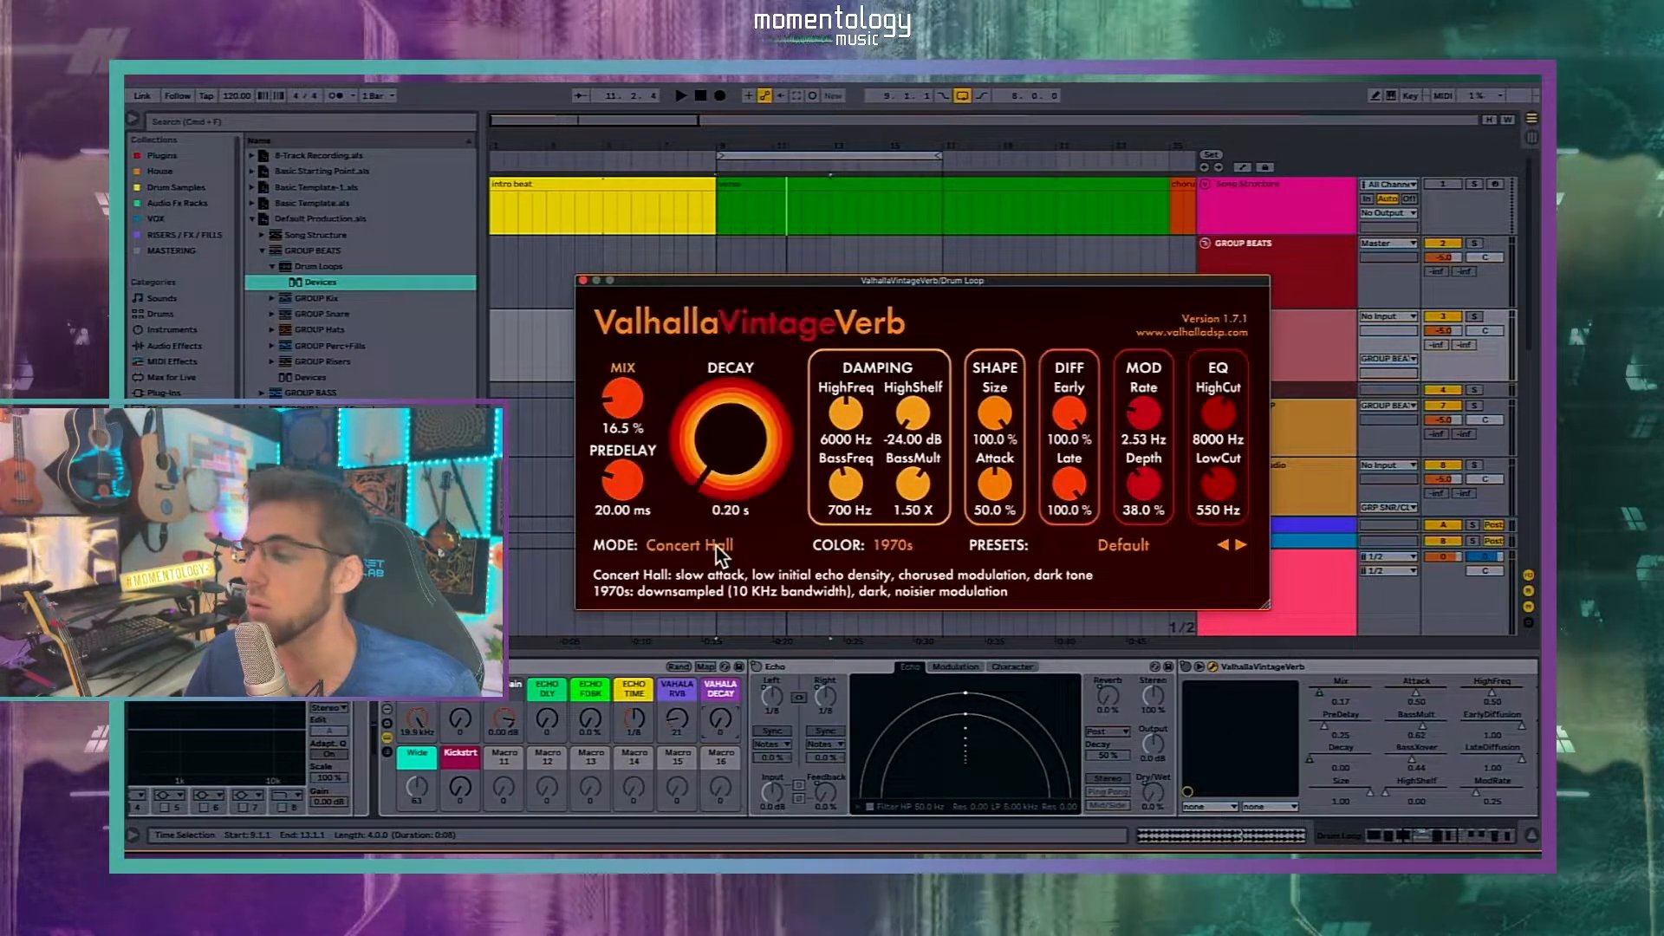
scroll(1116, 749, right, 5)
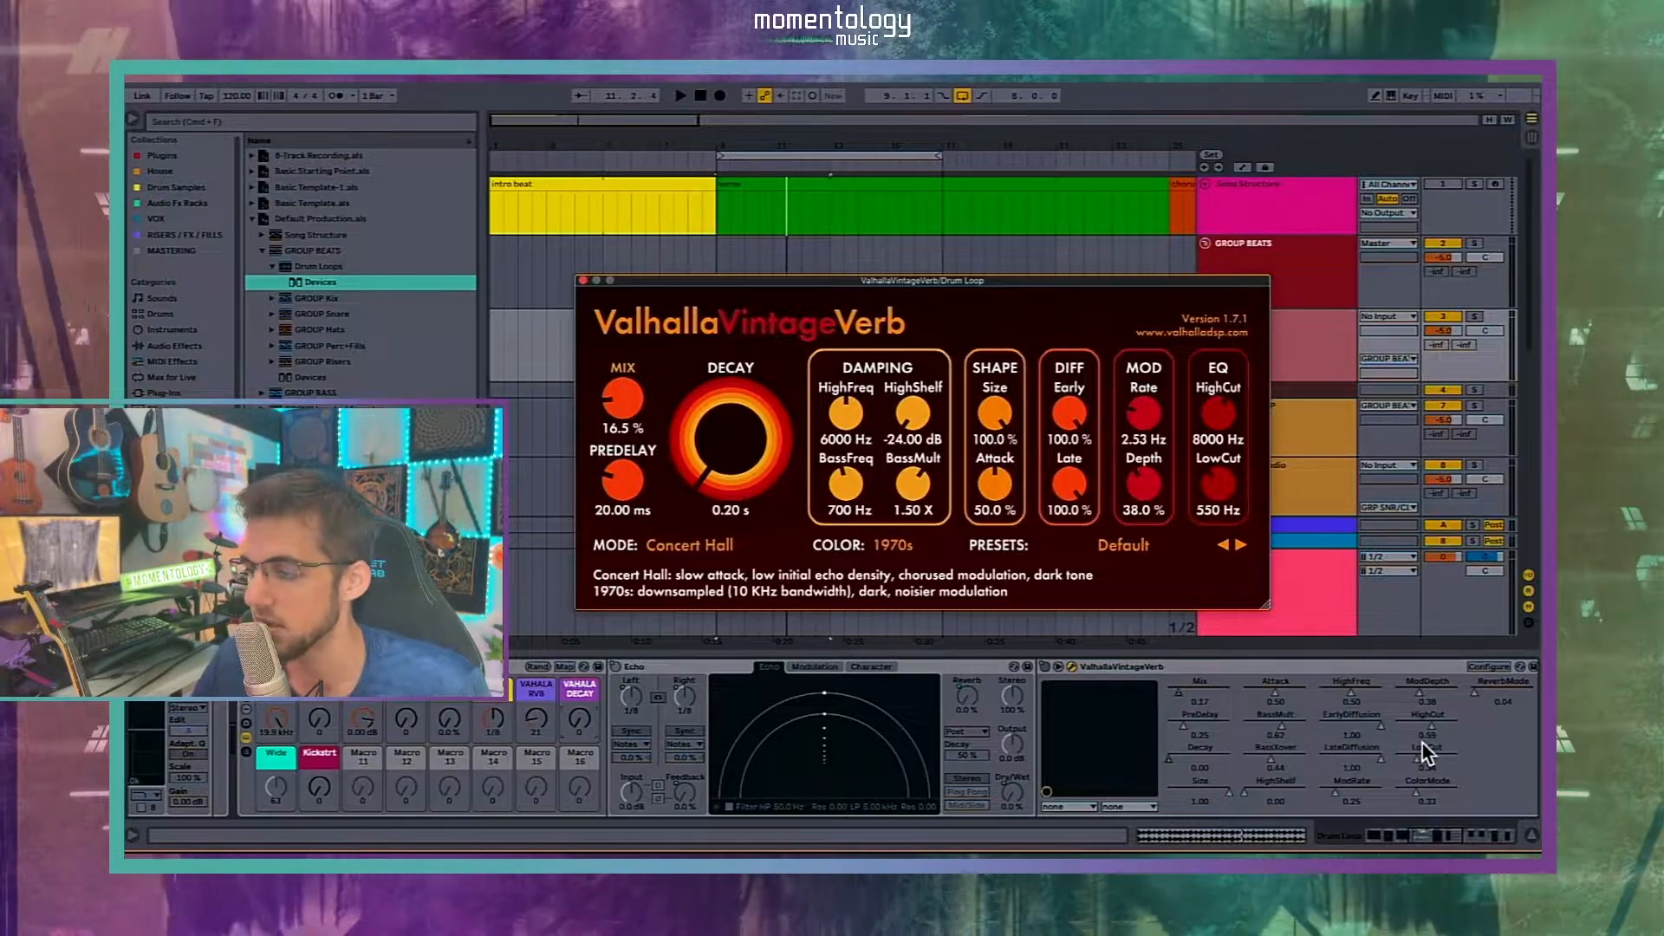
click(721, 544)
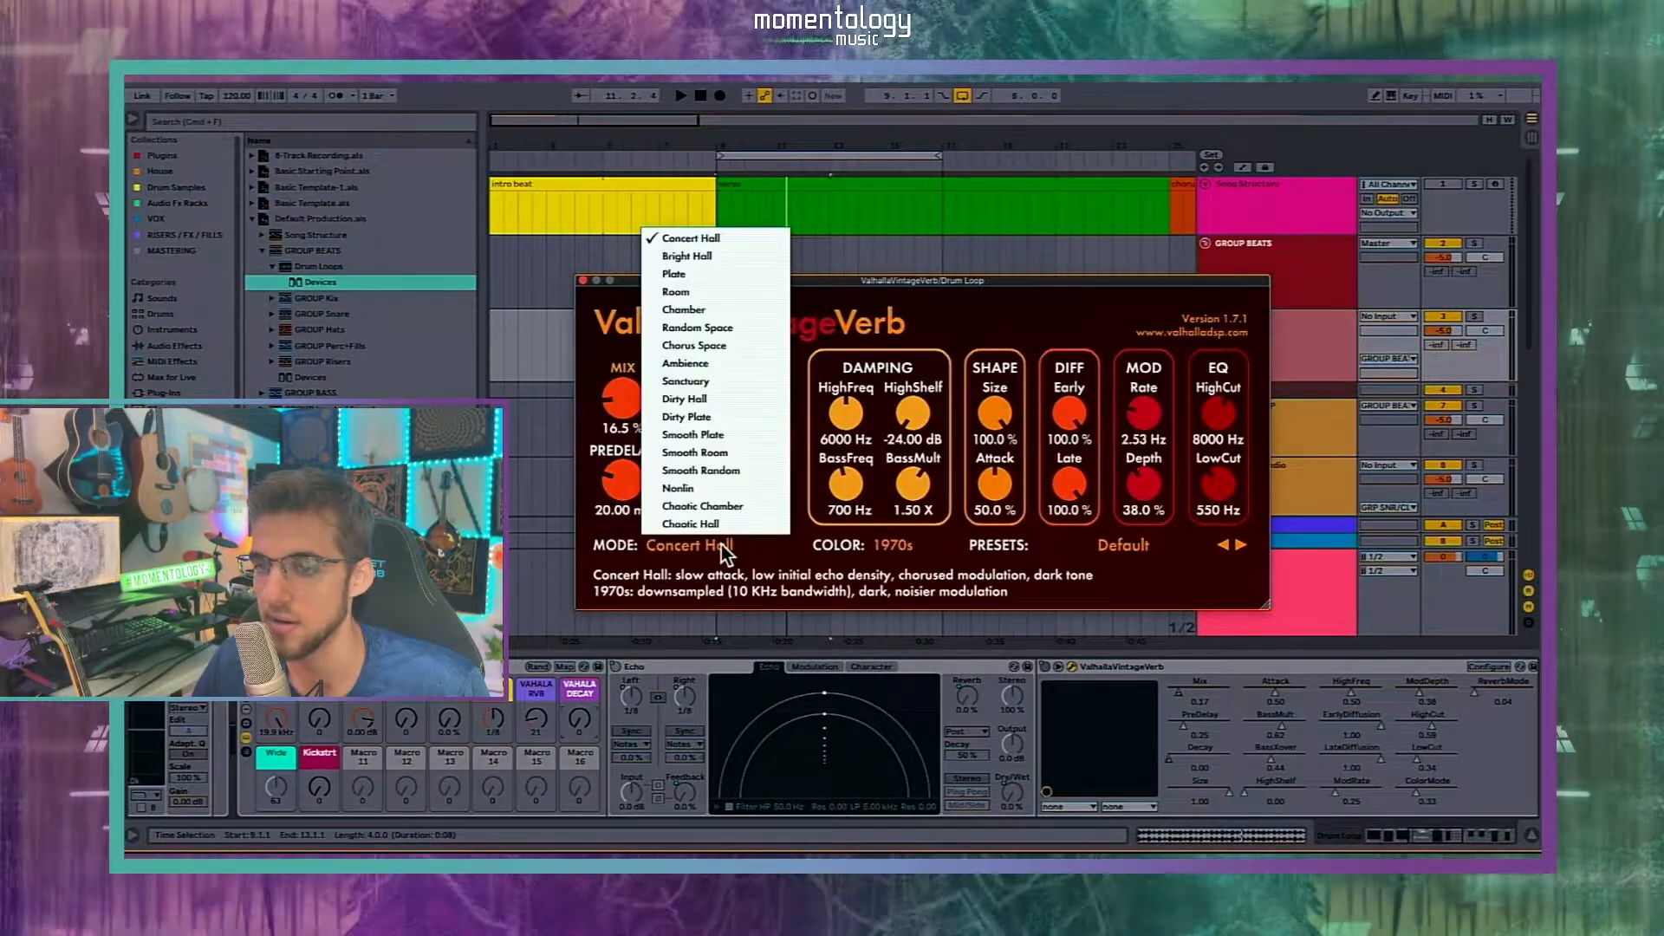
click(721, 544)
Step: Test the ReverbMode parameter during playback and set VAHALA RVB to 27 and VAHALA DECAY to 20
drag(1475, 693, 1491, 694)
key(space)
drag(538, 721, 579, 704)
mouse_move(1505, 696)
mouse_down()
mouse_move(1523, 696)
mouse_move(1474, 696)
mouse_up()
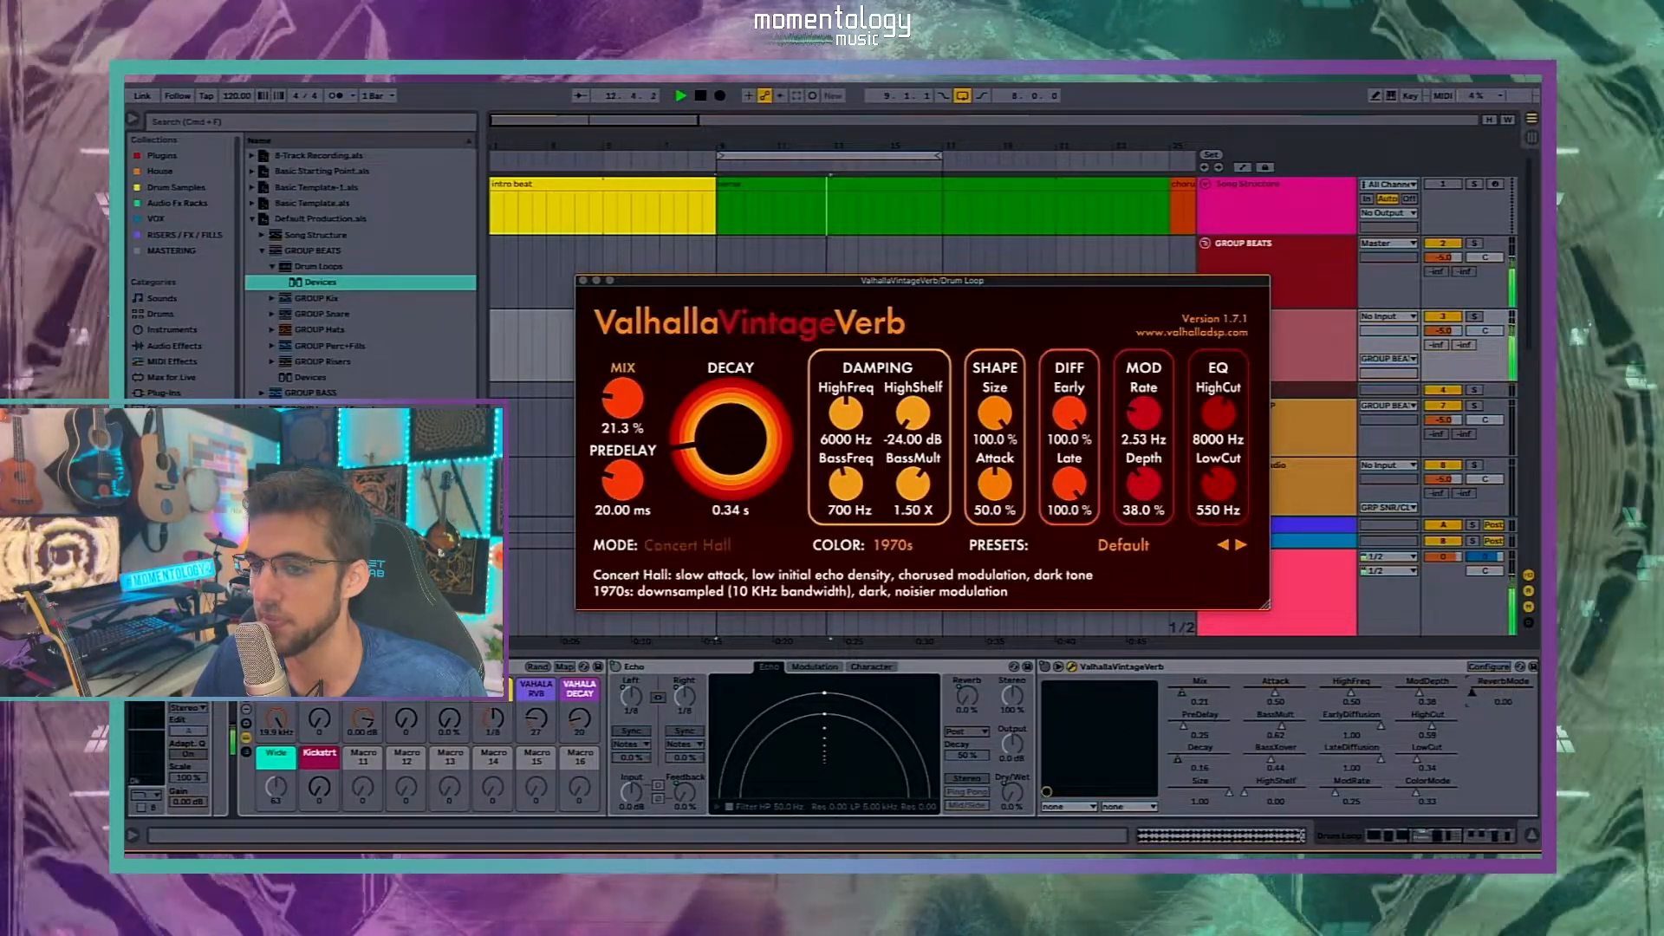
Step: Rename Macro 15 as RVB MODE and map ValhallaVintageVerb's ReverbMode parameter to it
click(565, 667)
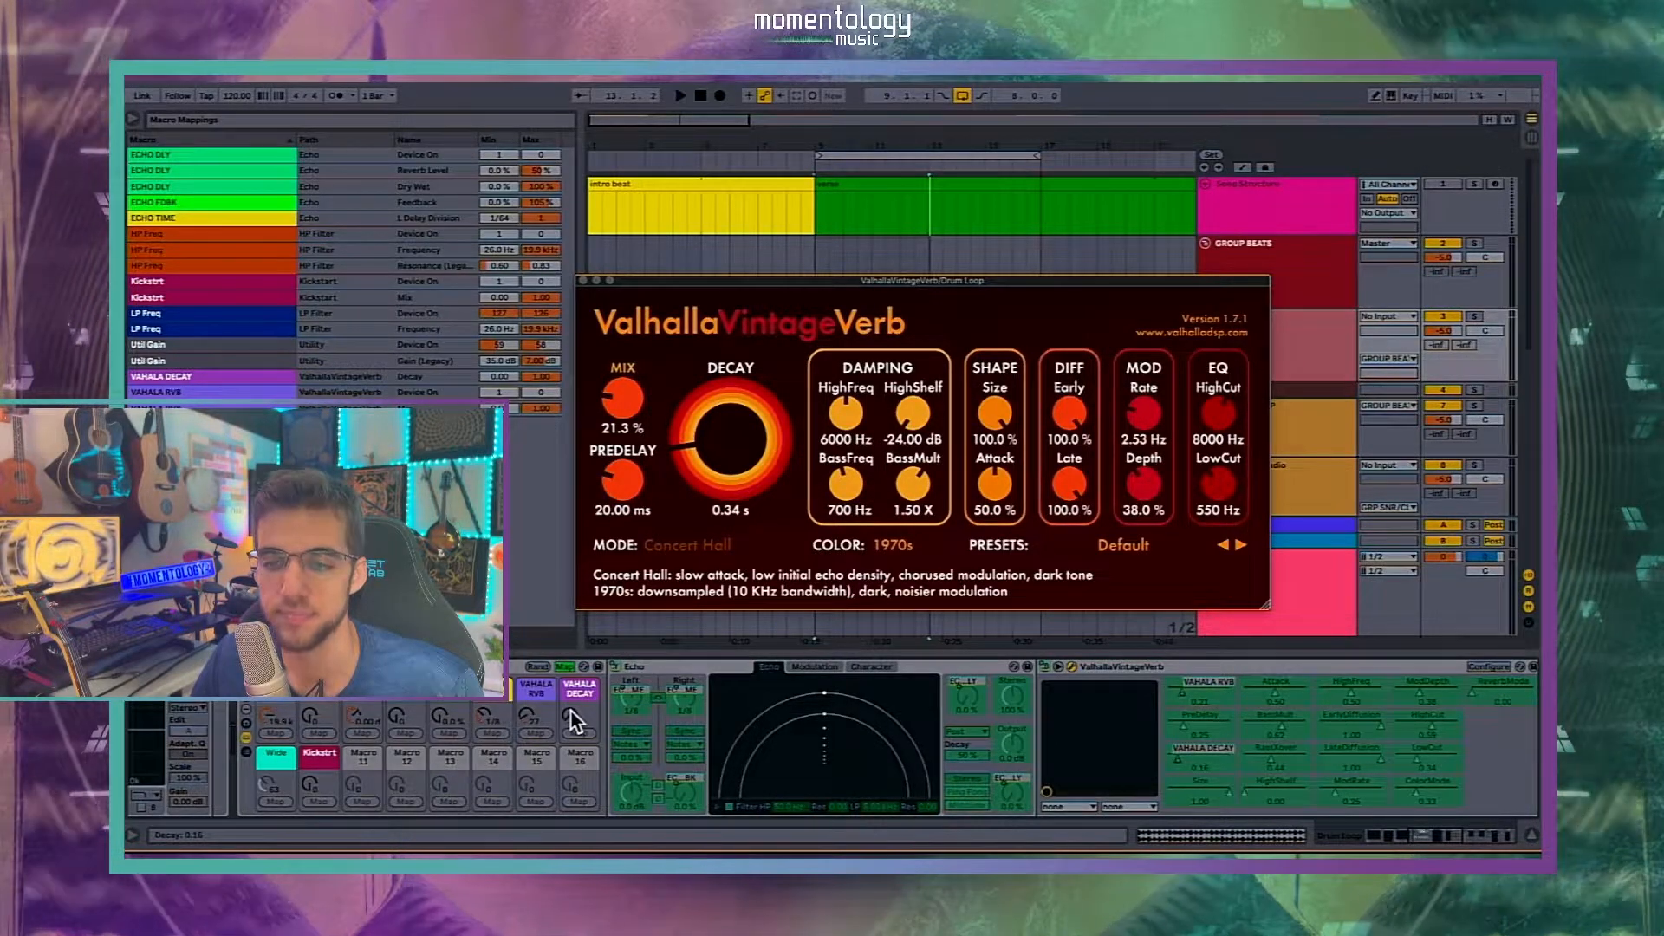
click(538, 756)
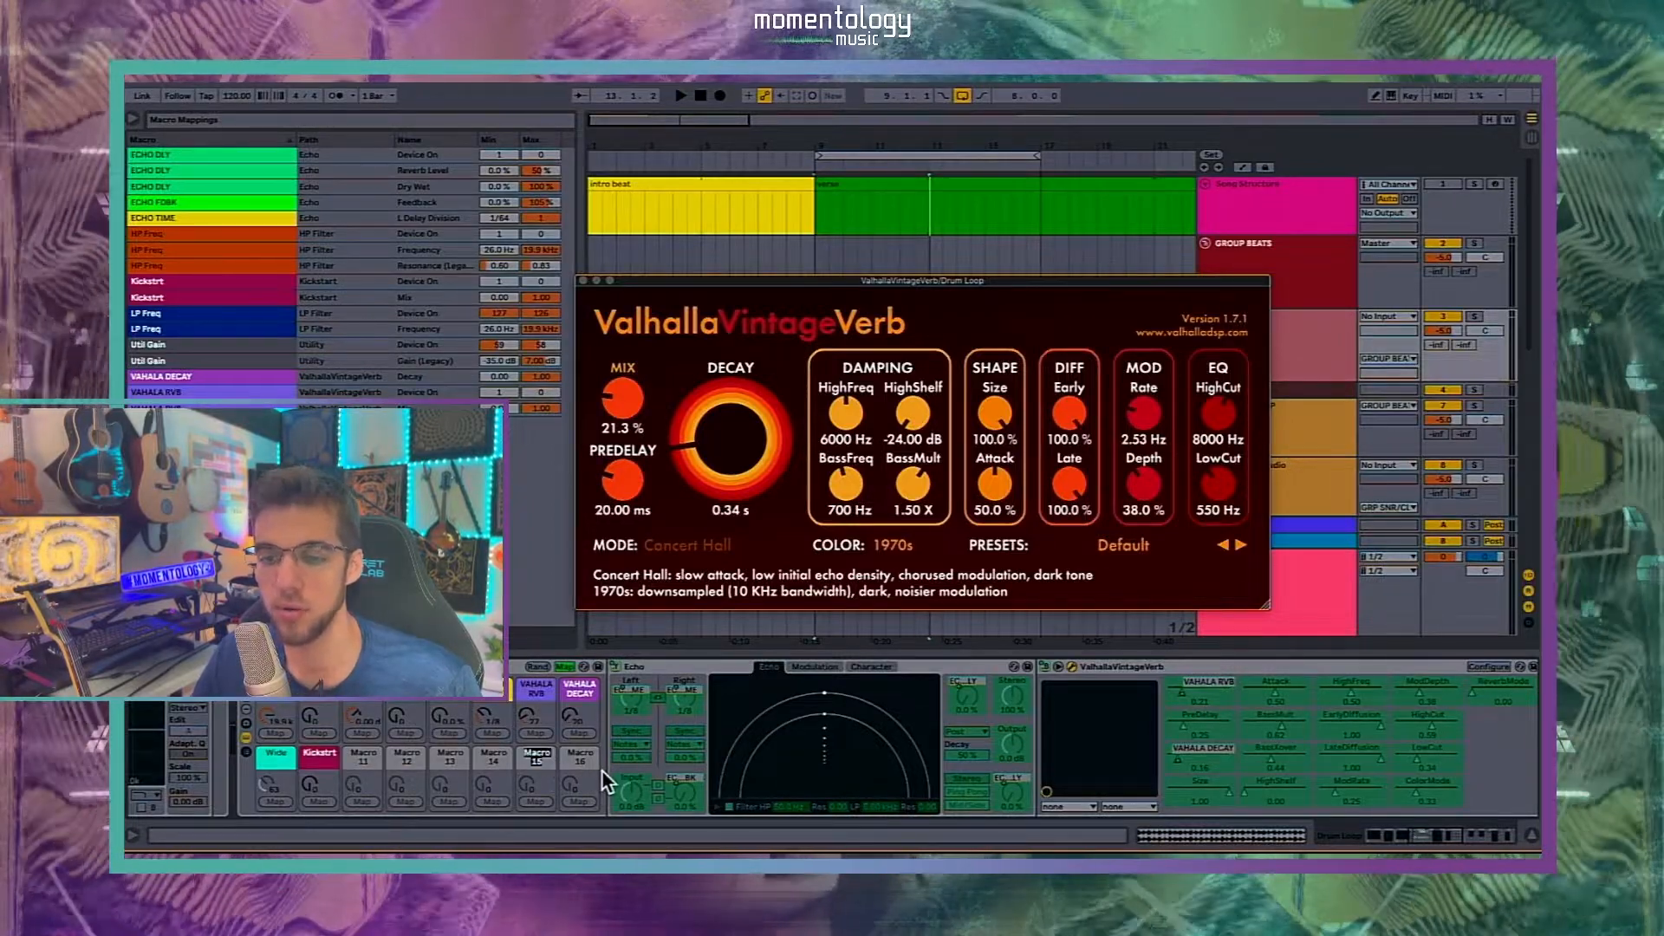
text(RVB MODE)
key(Return)
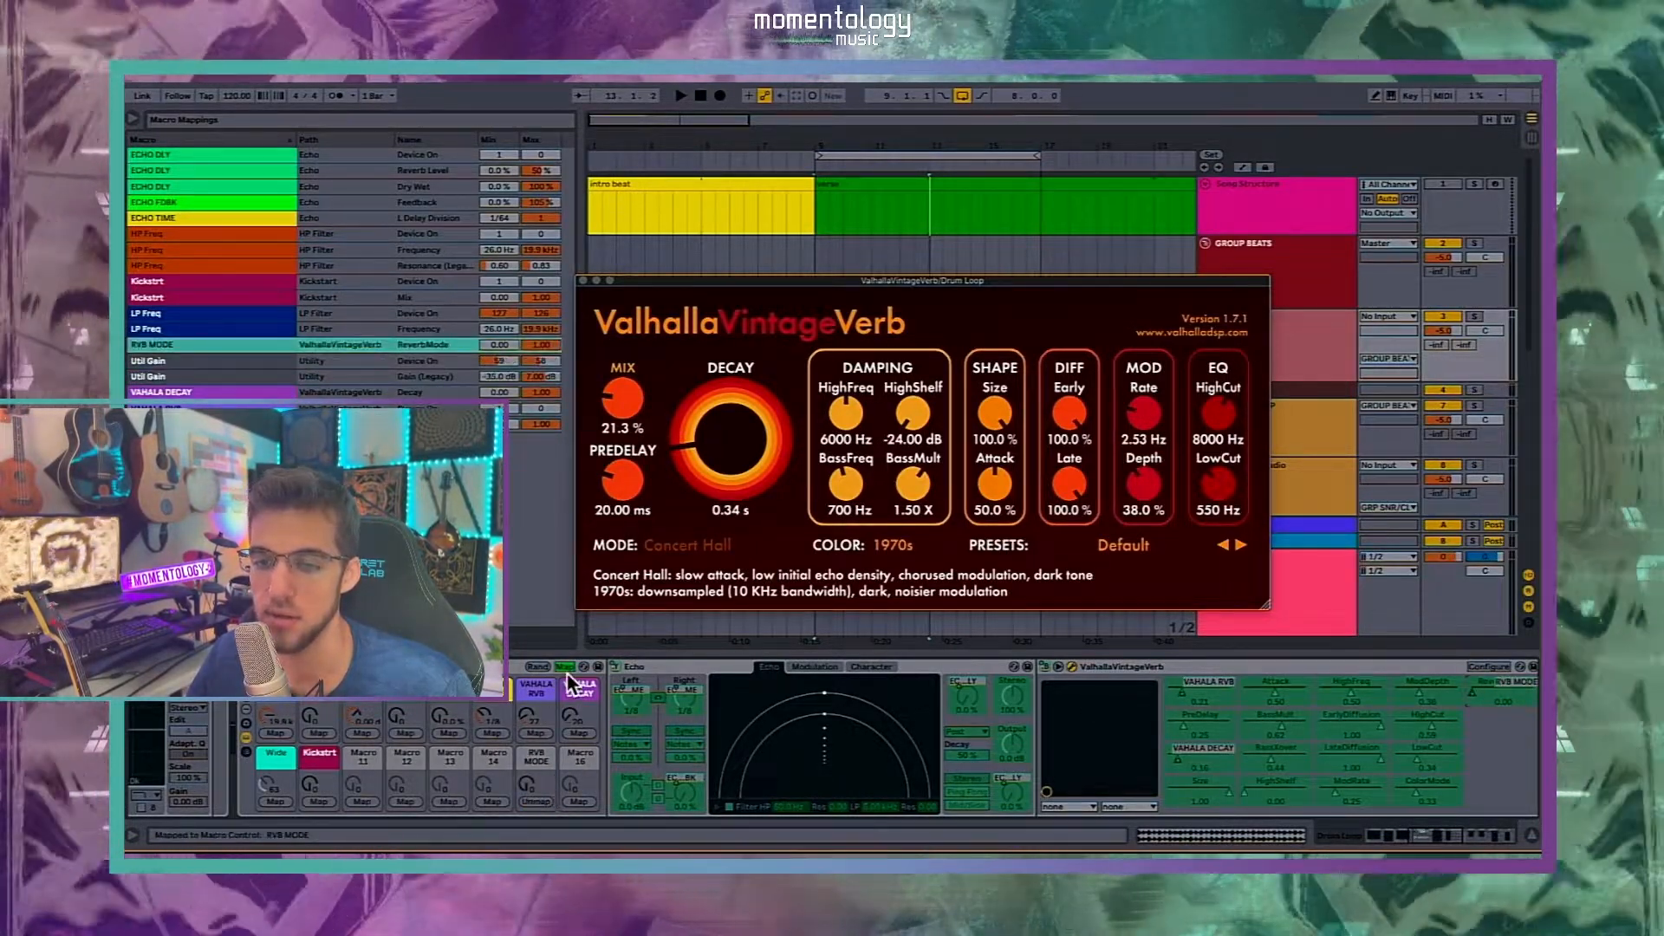
click(565, 668)
Step: Play the loop while sweeping RVB MODE, VAHALA RVB and VAHALA DECAY, and return all three macros to 0
drag(537, 785, 537, 702)
key(space)
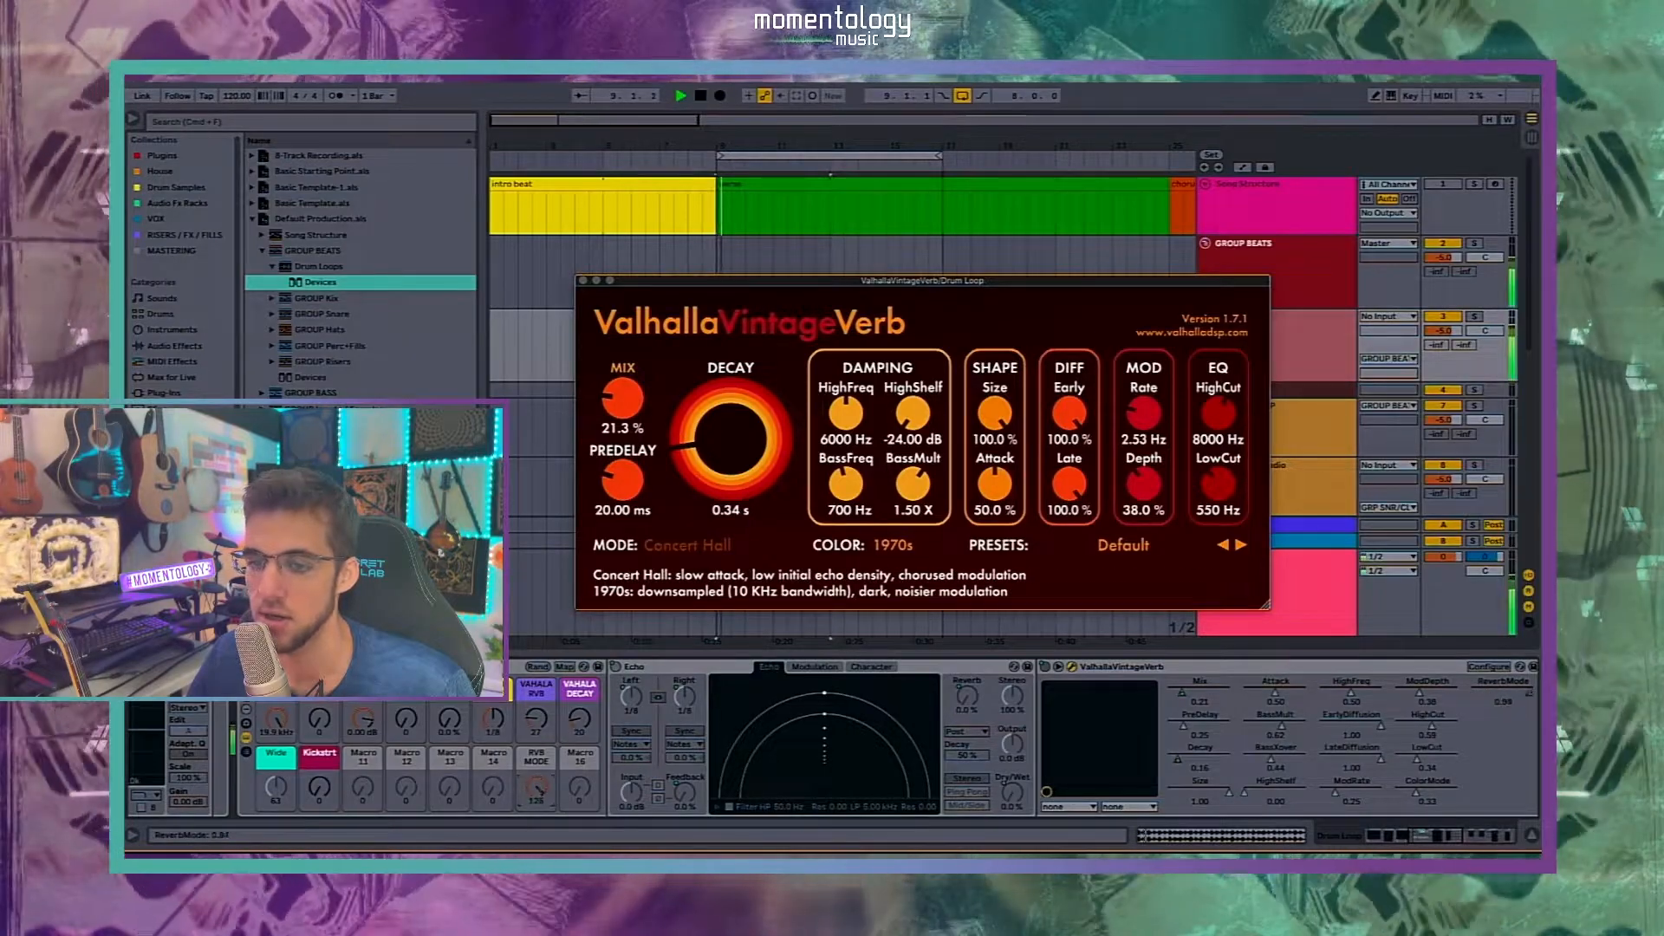
mouse_move(536, 787)
mouse_down()
mouse_move(536, 880)
mouse_move(536, 808)
mouse_up()
drag(537, 720, 578, 699)
drag(538, 787, 537, 849)
drag(539, 721, 539, 780)
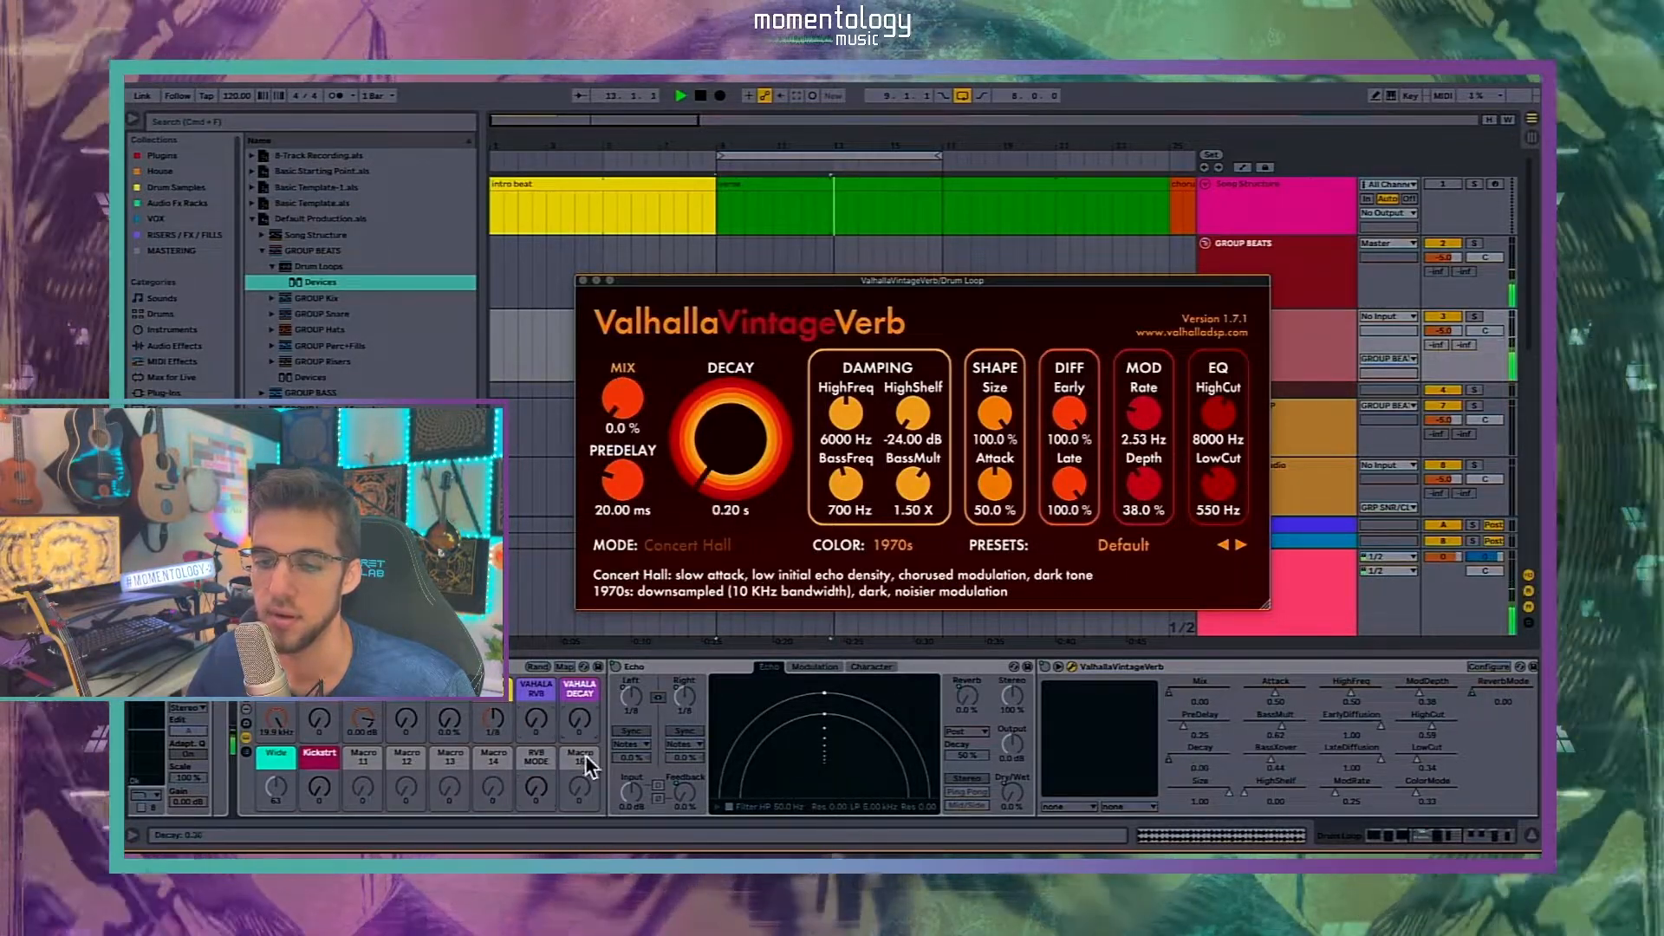
Step: Stop playback and color the RVB MODE macro light purple to match the other reverb macros
key(space)
right_click(538, 759)
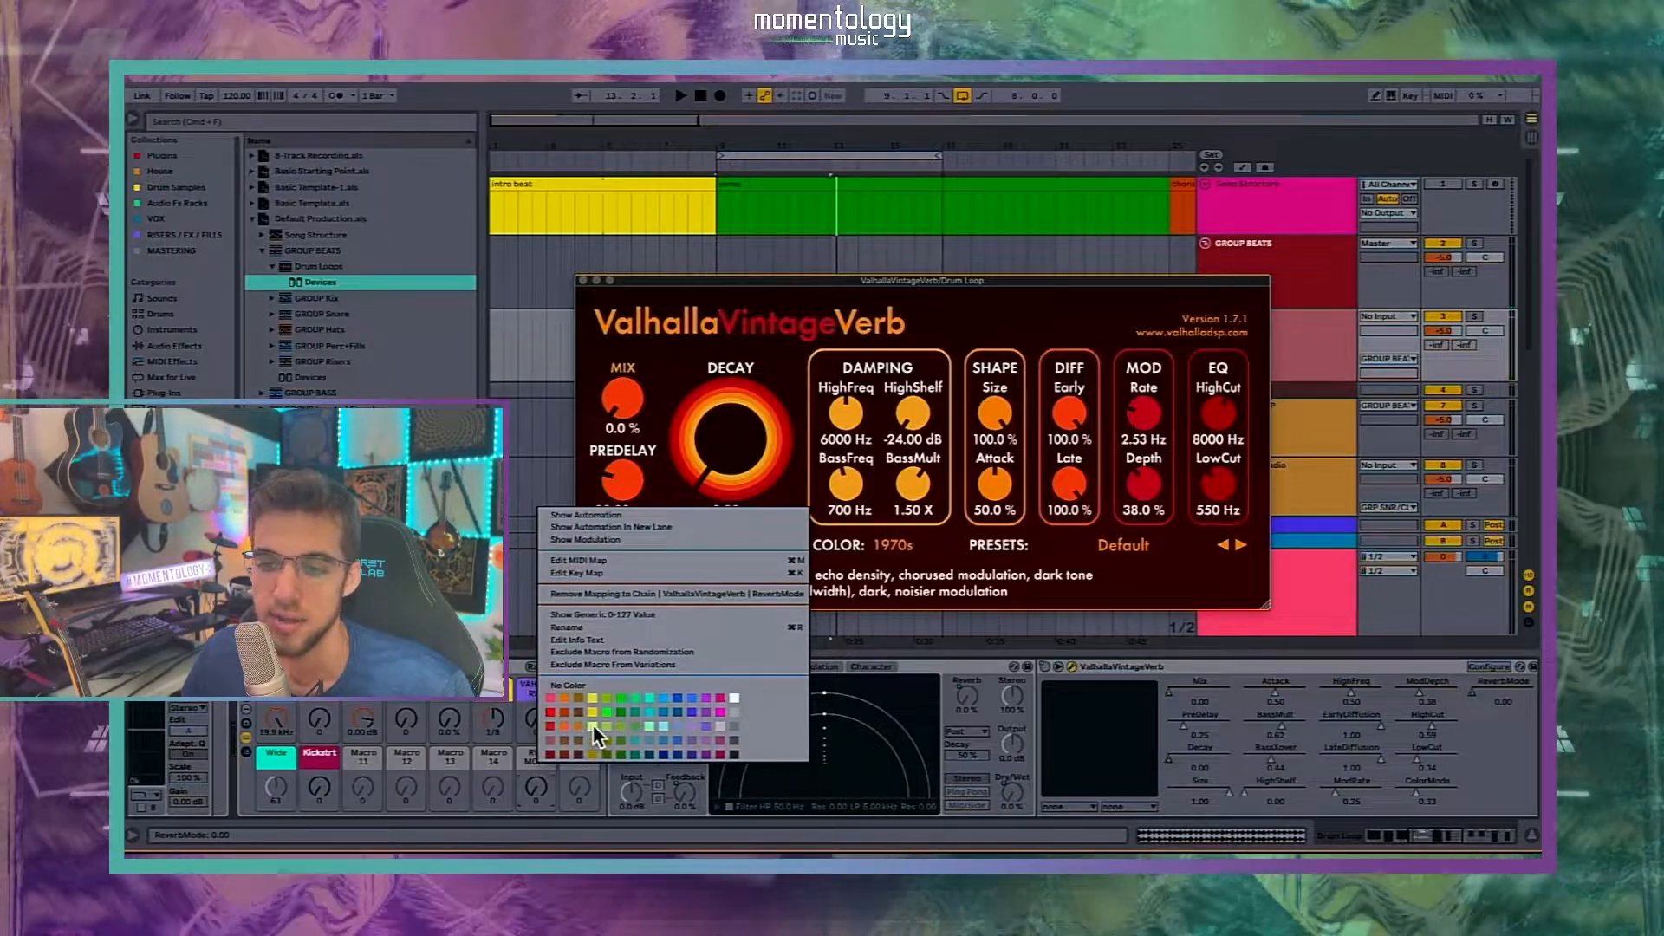
click(517, 690)
right_click(549, 751)
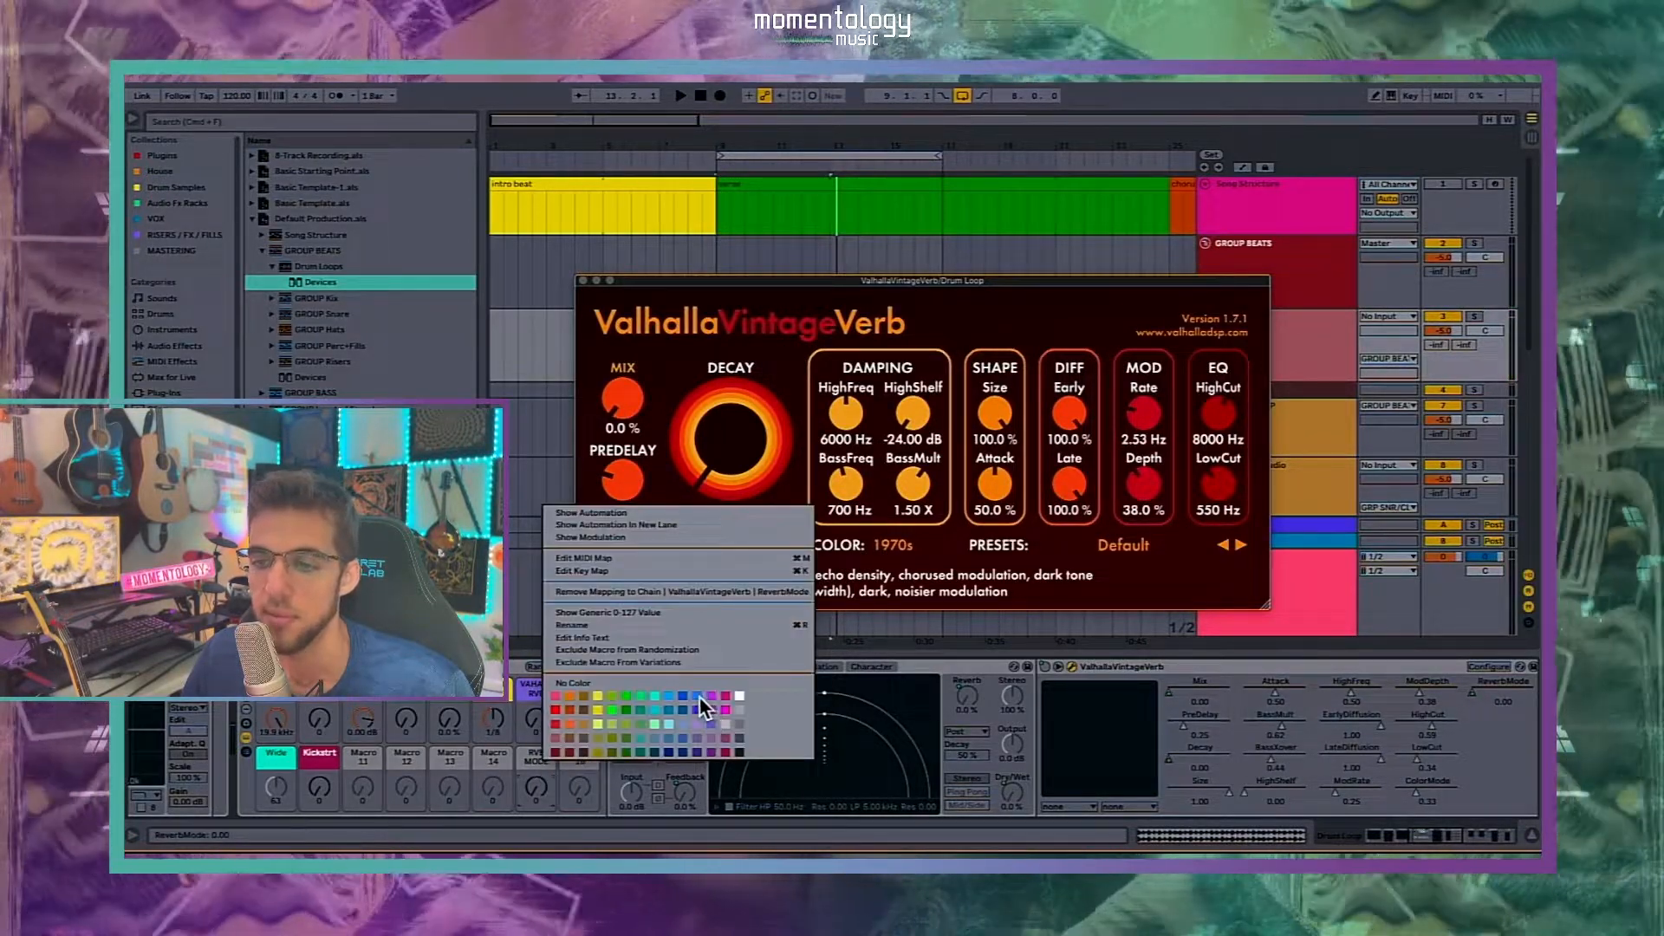
click(699, 698)
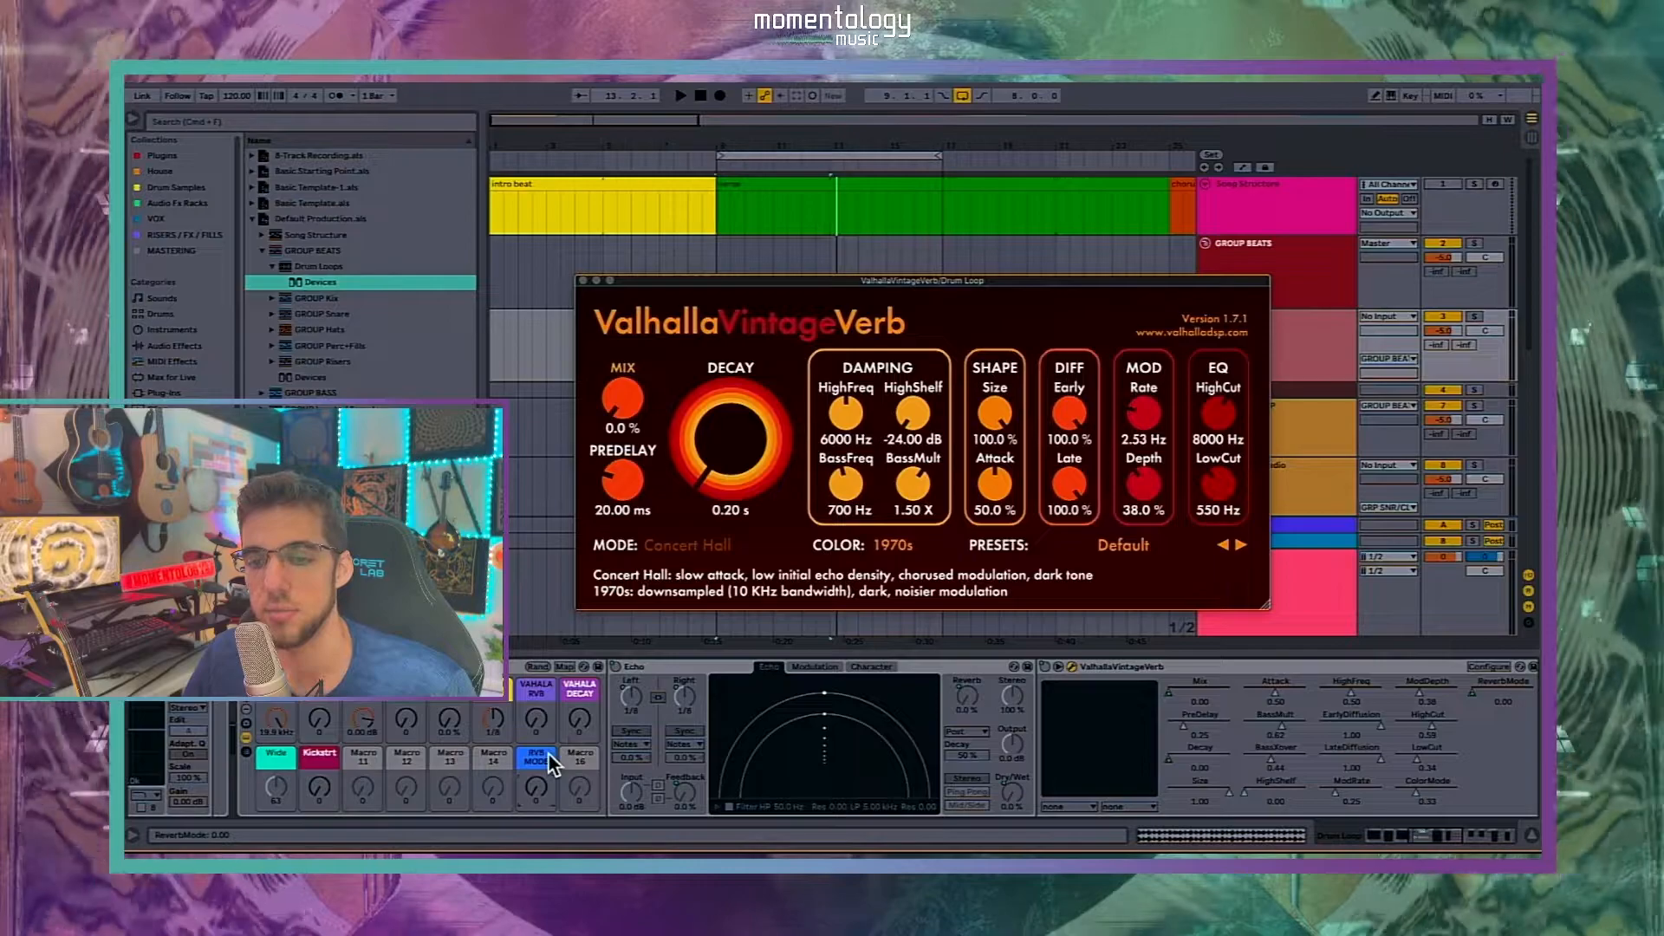
right_click(548, 758)
click(697, 707)
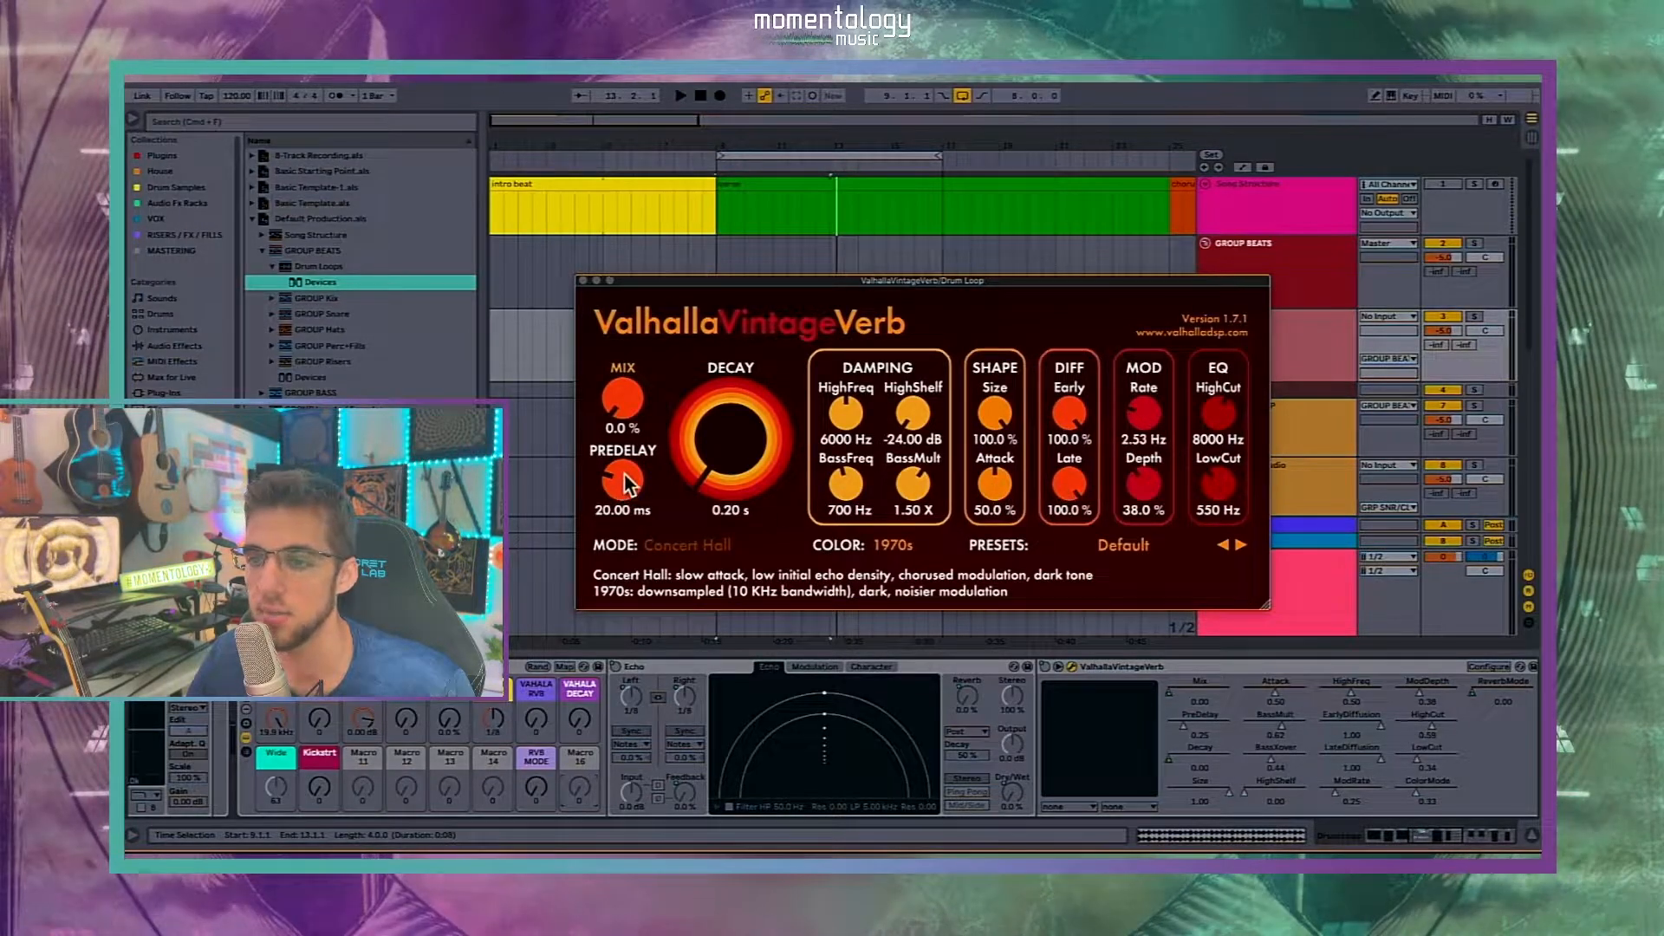
Step: Audition ValhallaVintageVerb with PREDELAY raised to about 339 ms and both reverb macros up, and return PREDELAY and both macros to 0
drag(630, 488, 632, 425)
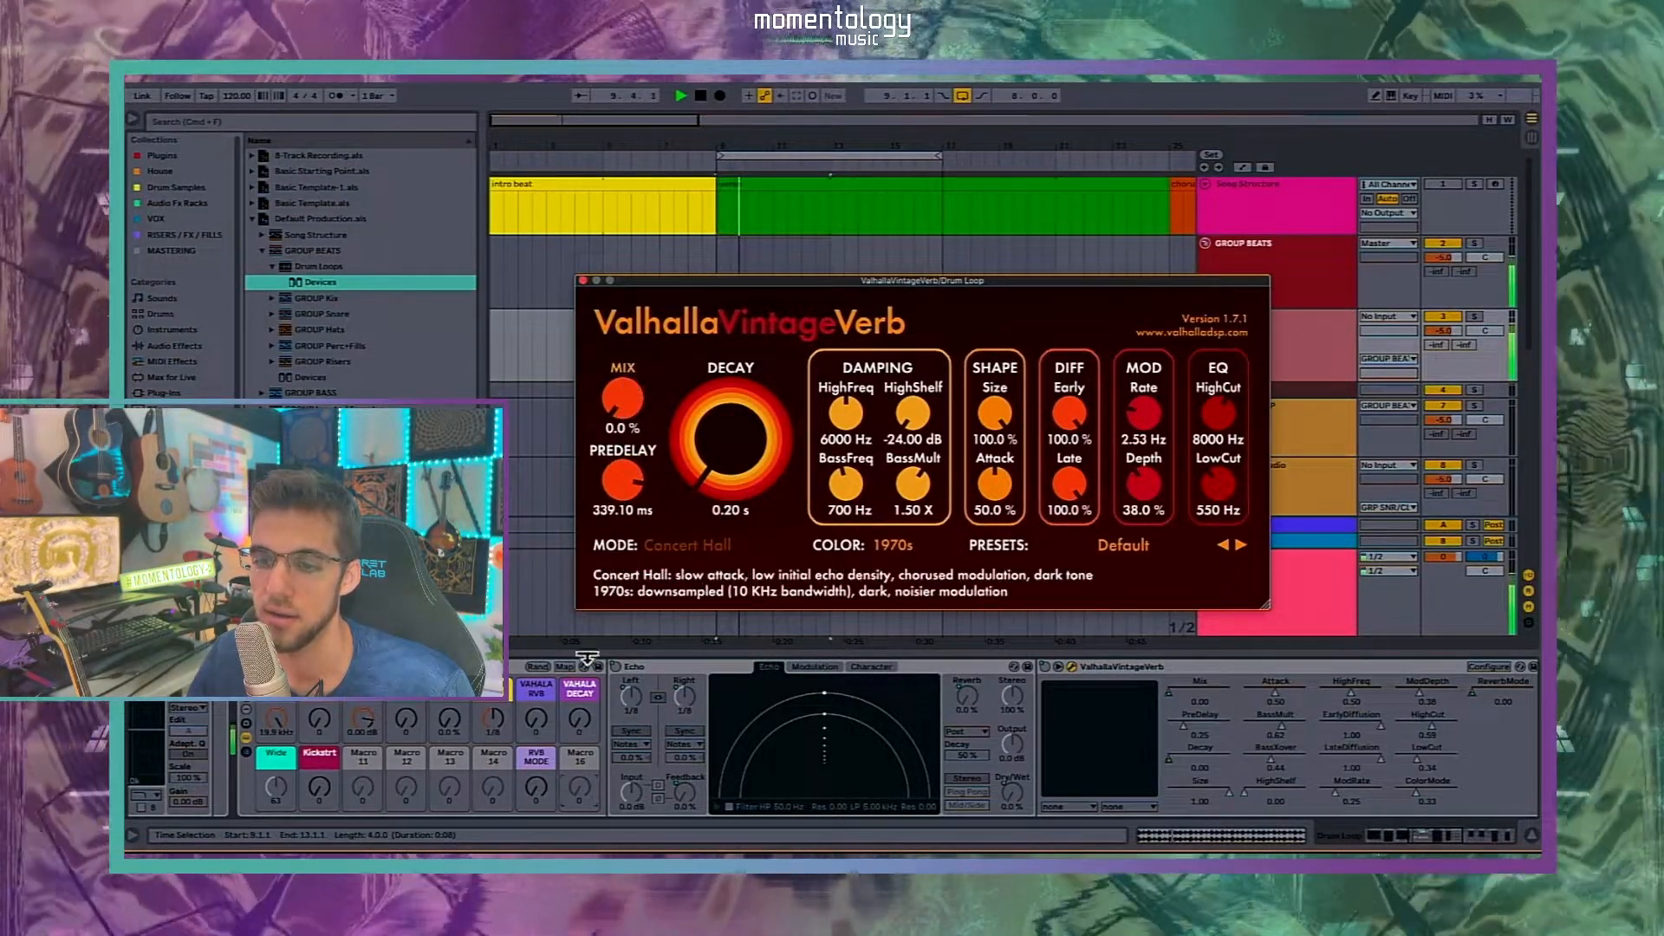
drag(538, 724, 579, 694)
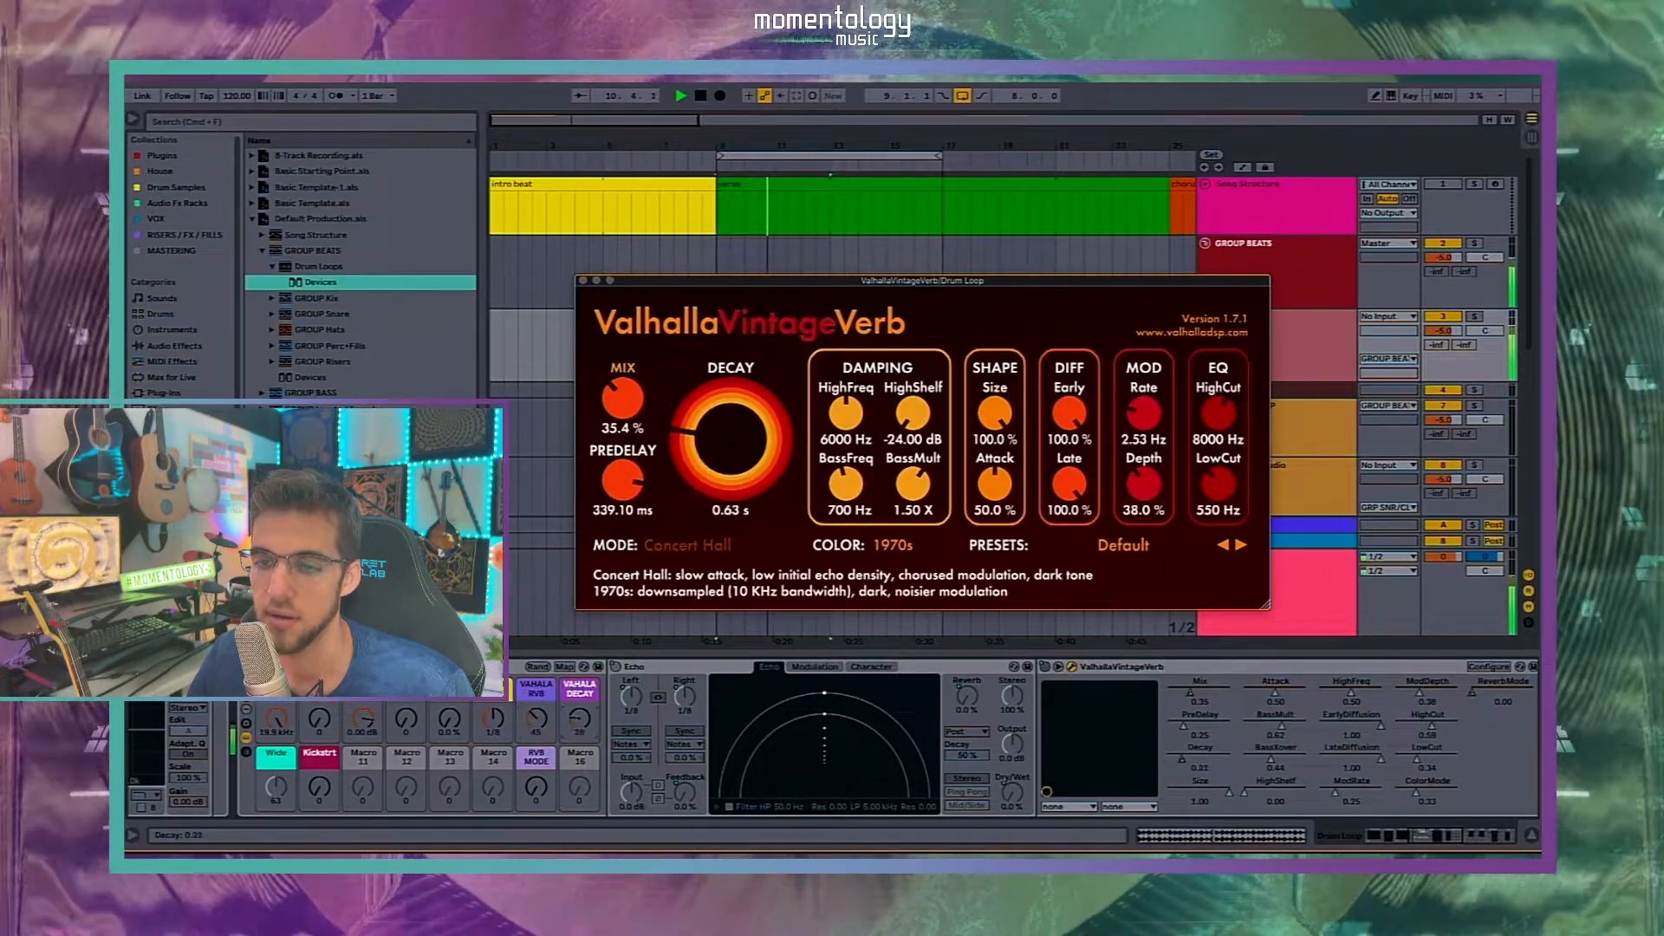
key(space)
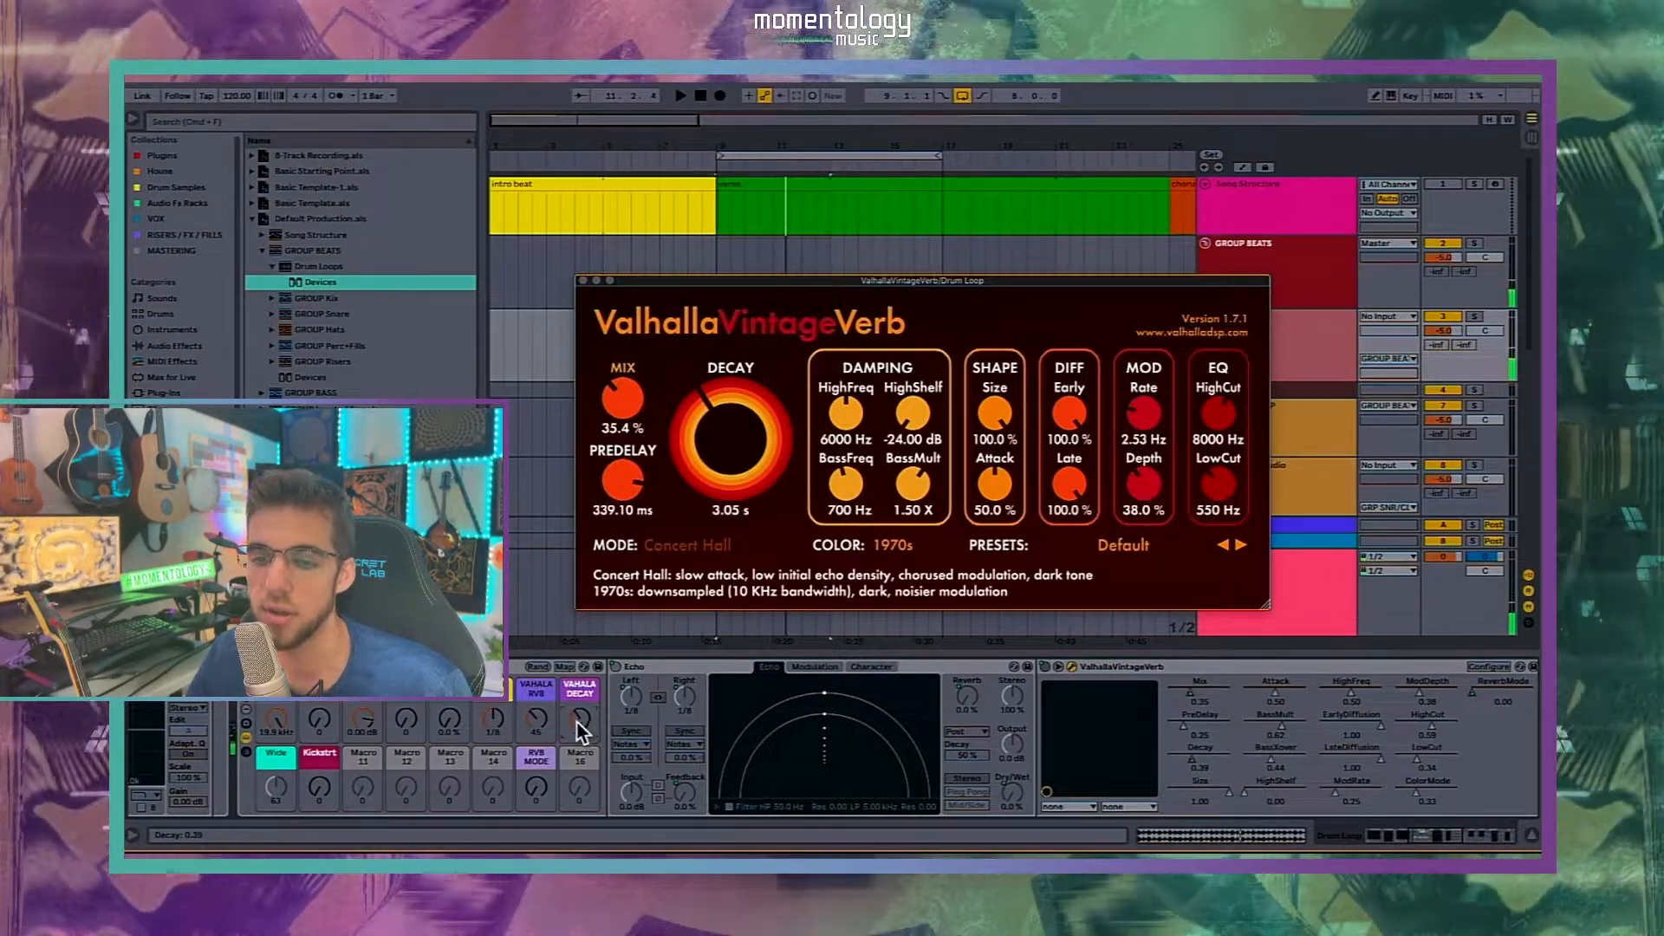
drag(637, 496, 636, 563)
drag(539, 718, 539, 753)
key(space)
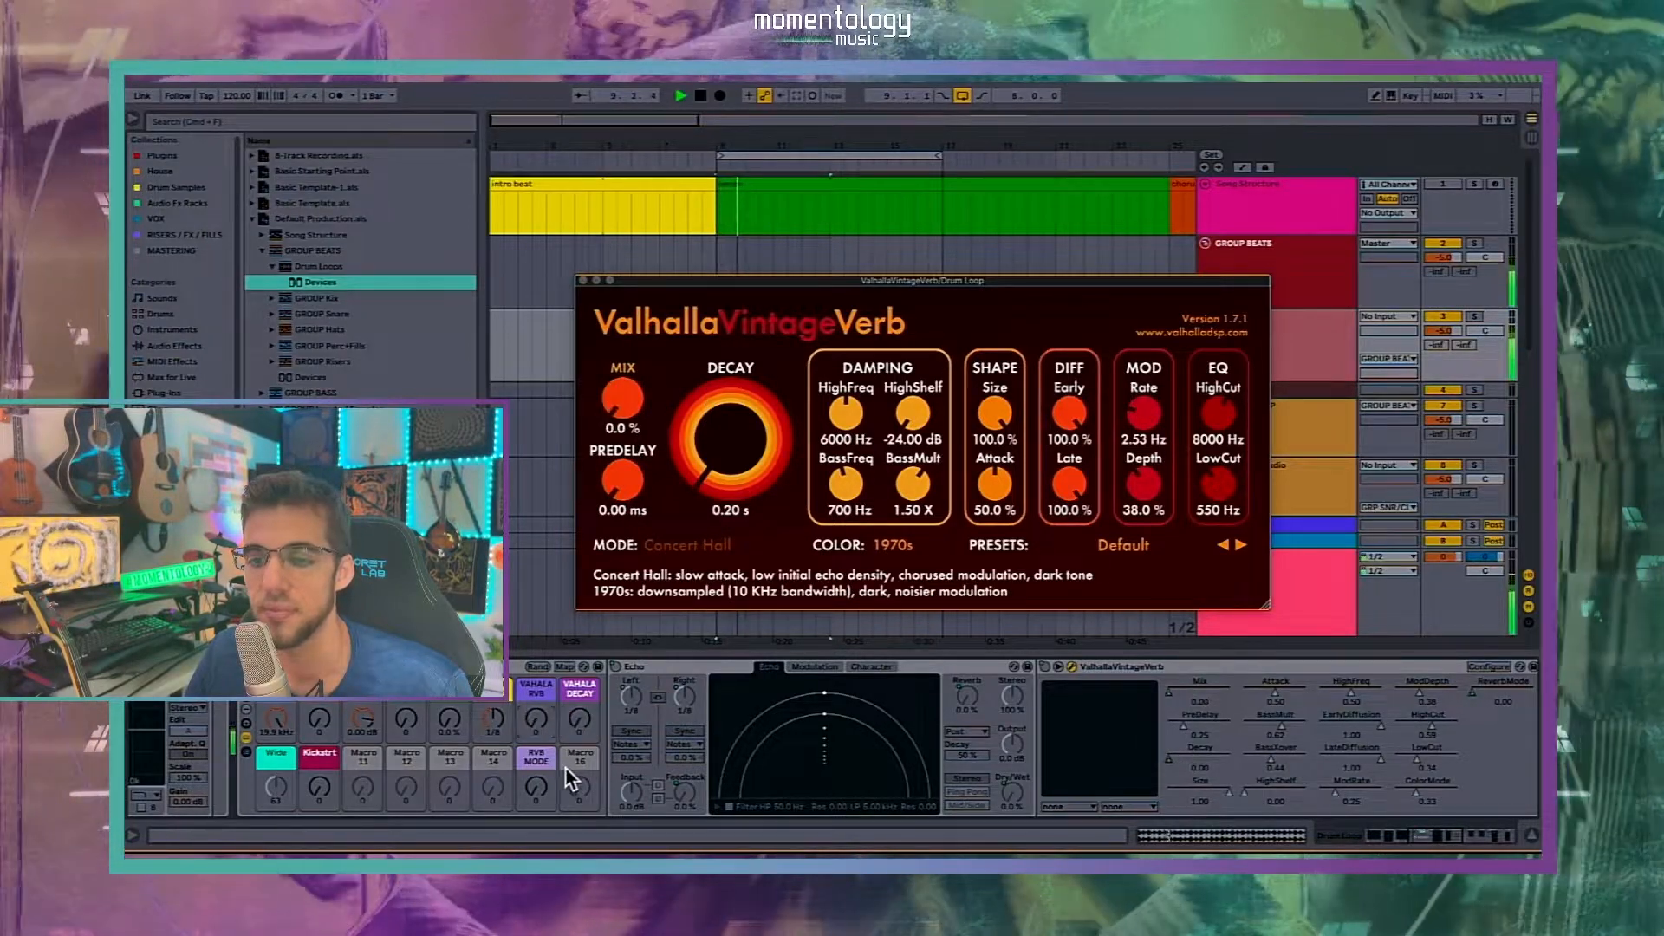
key(space)
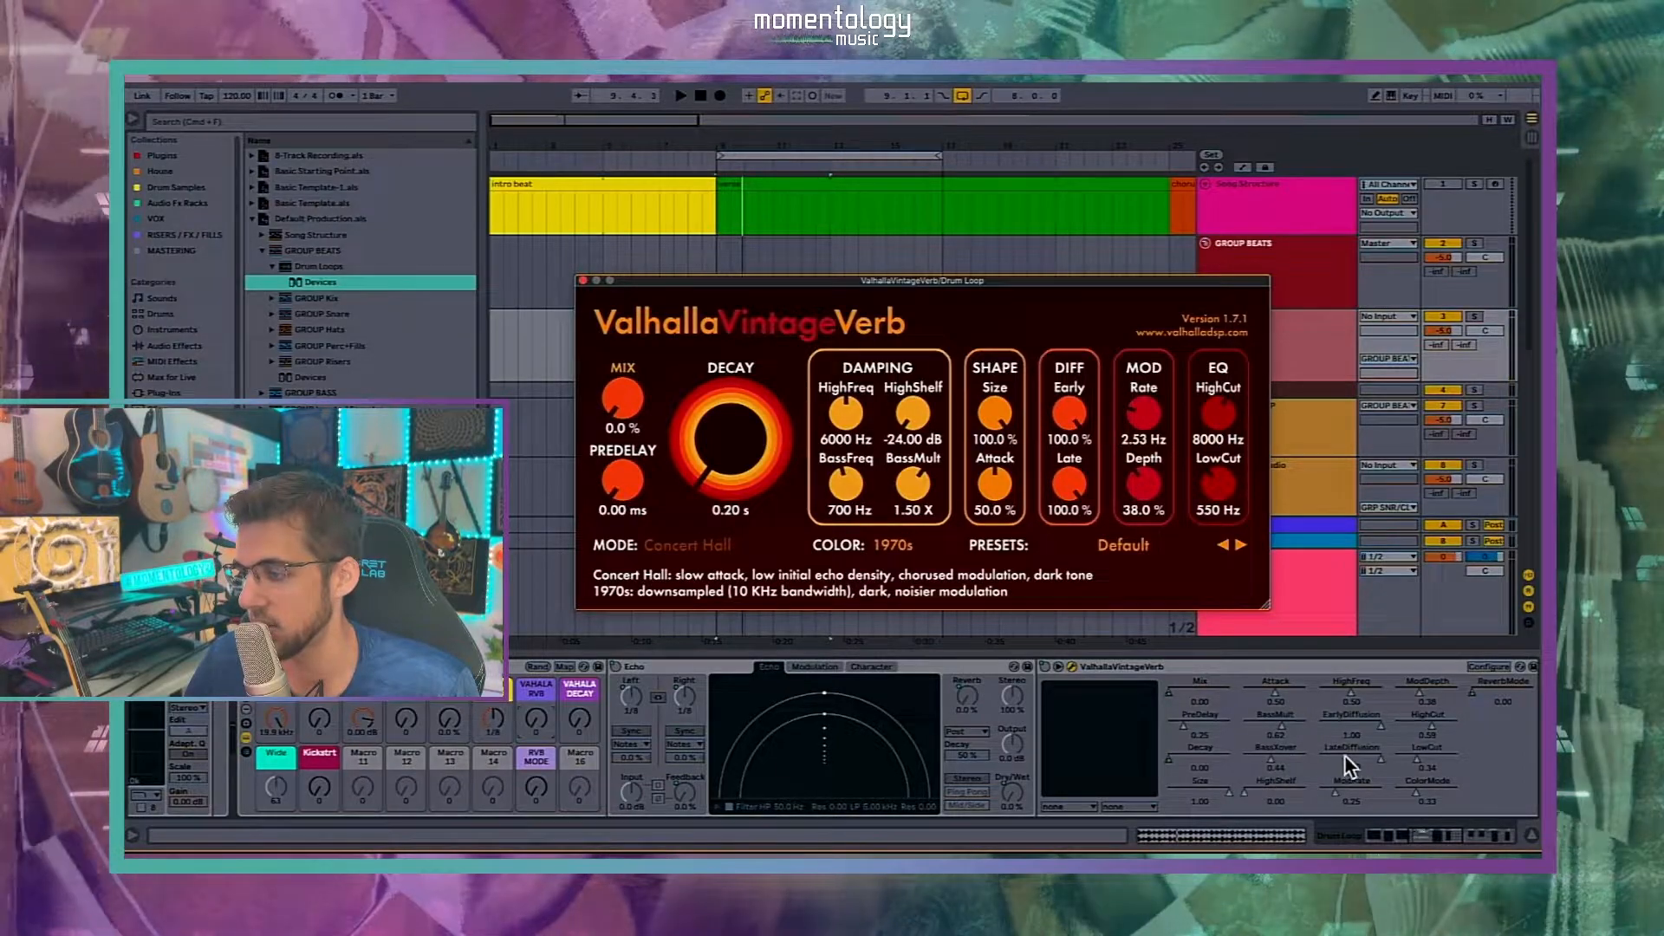
Step: Remove RVB MODE's ReverbMode mapping, mapping ReverbMode to Macro 16 and ValhallaVintageVerb's PreDelay to Macro 15 instead
click(565, 666)
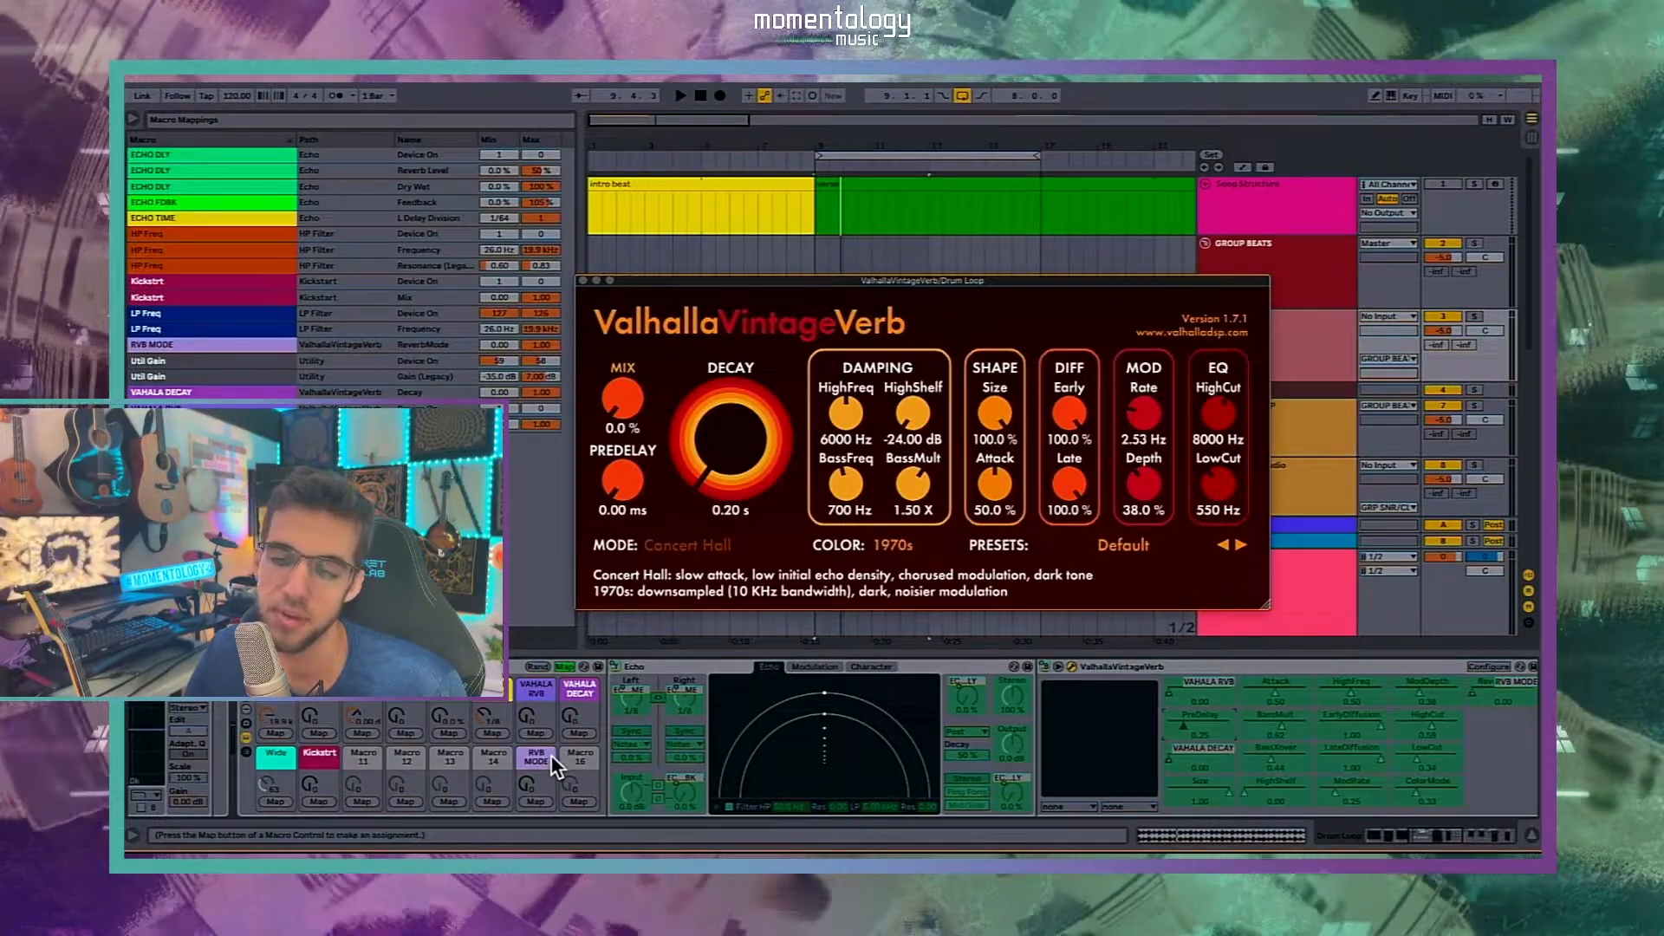
click(532, 762)
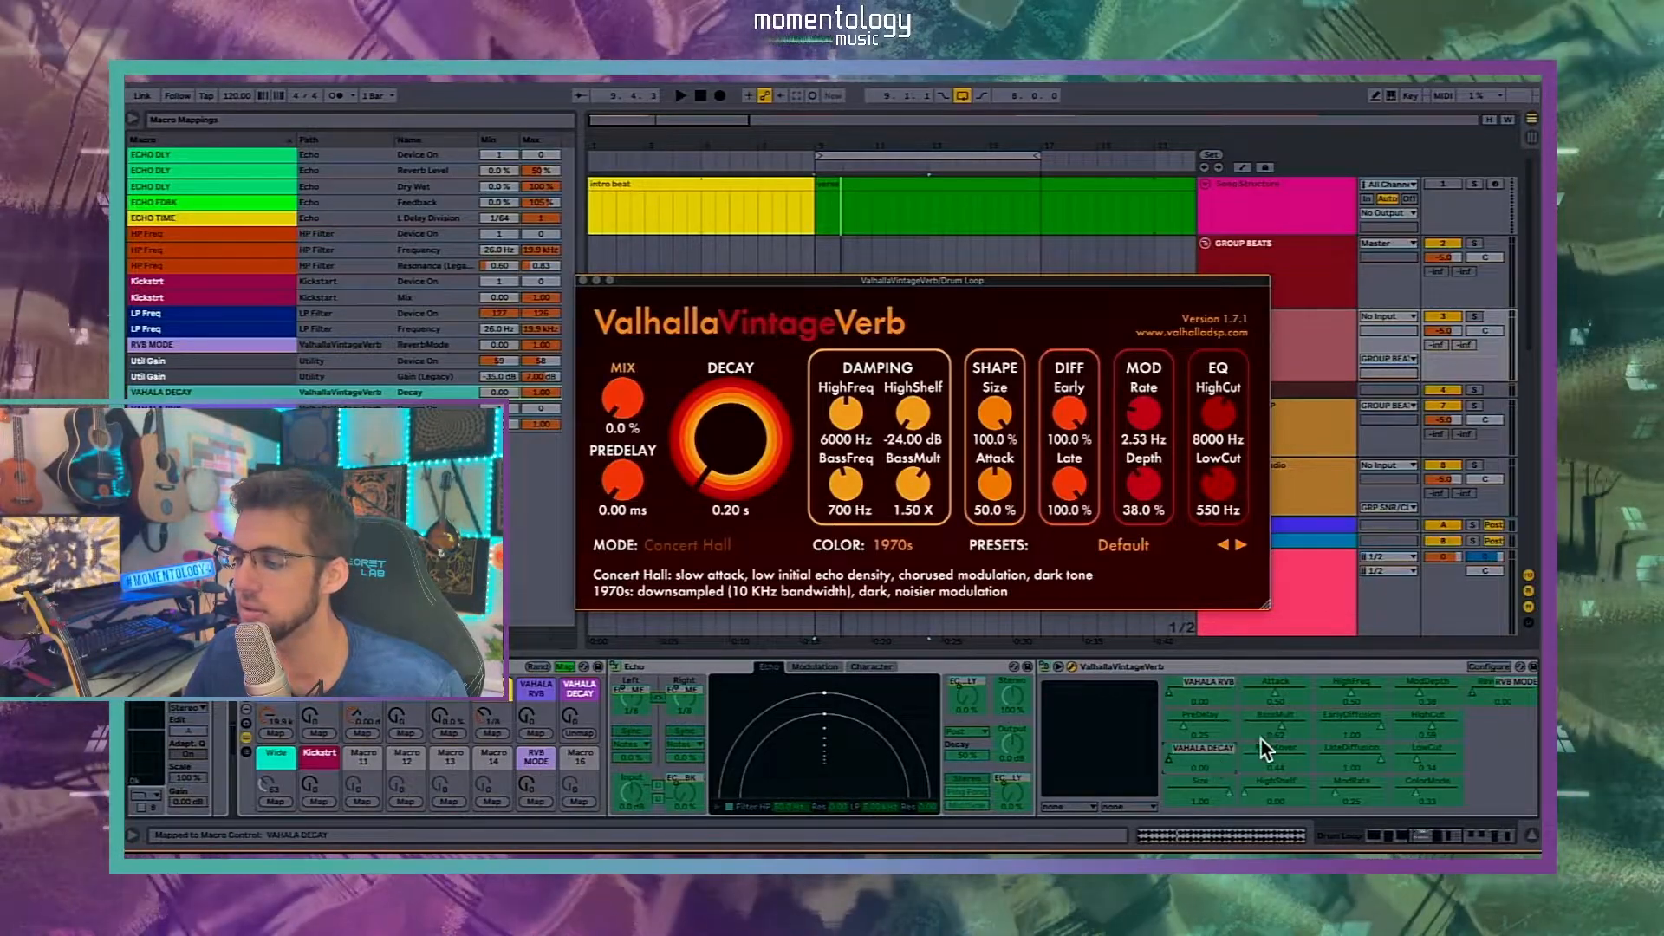
click(1499, 694)
key(super+z)
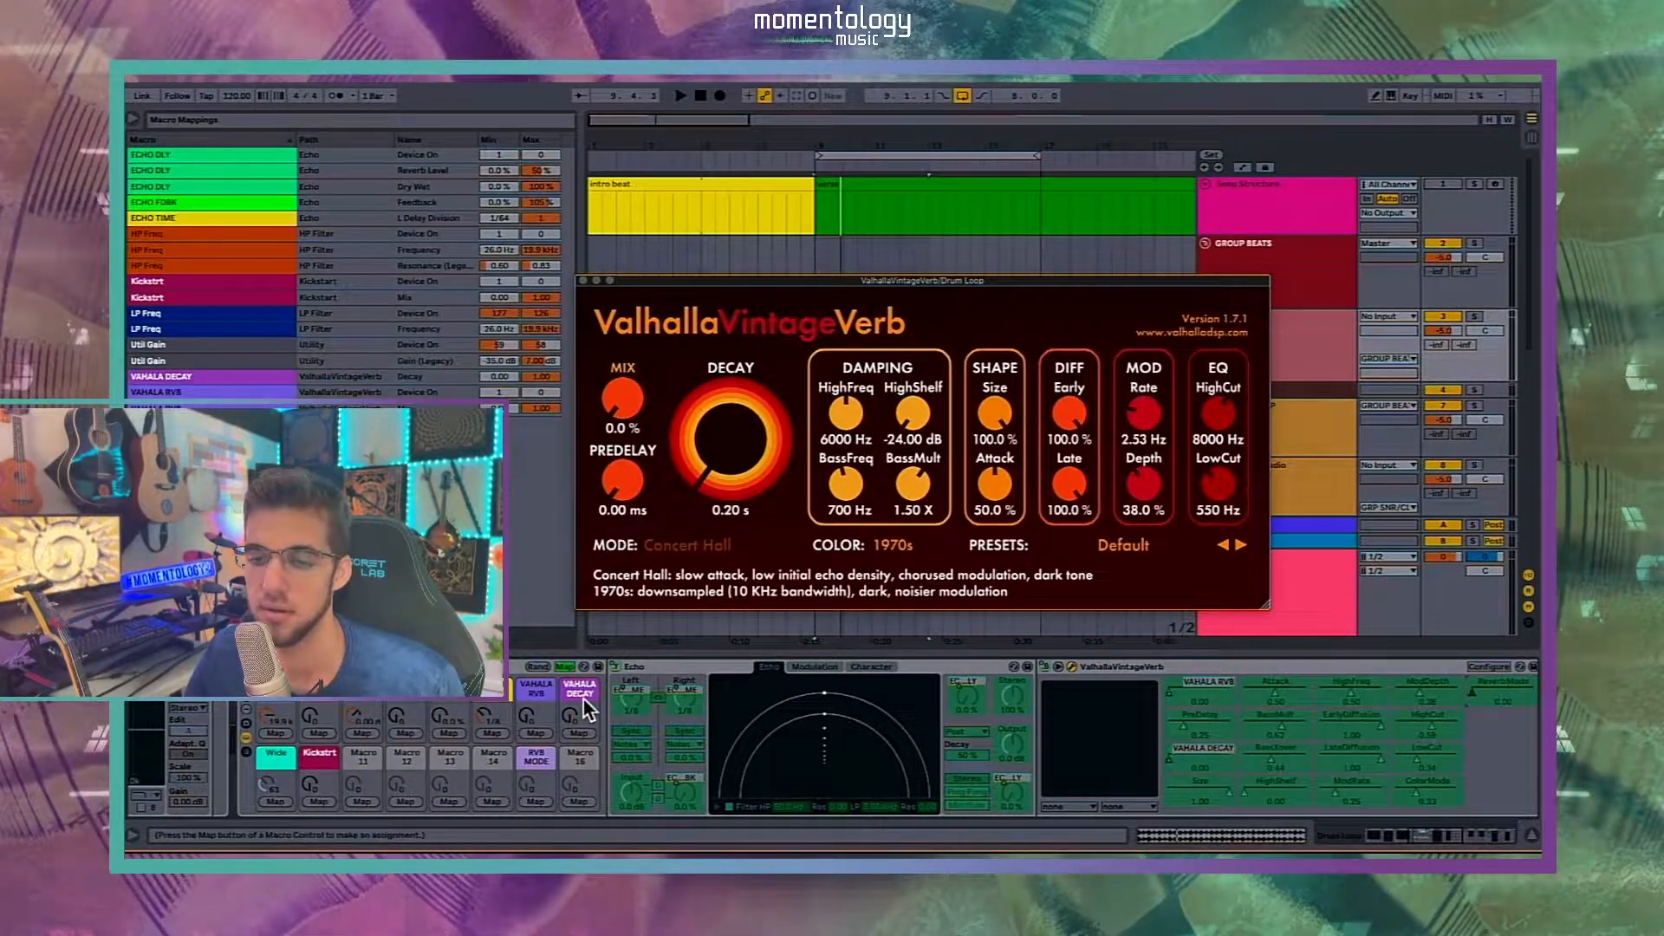
click(579, 801)
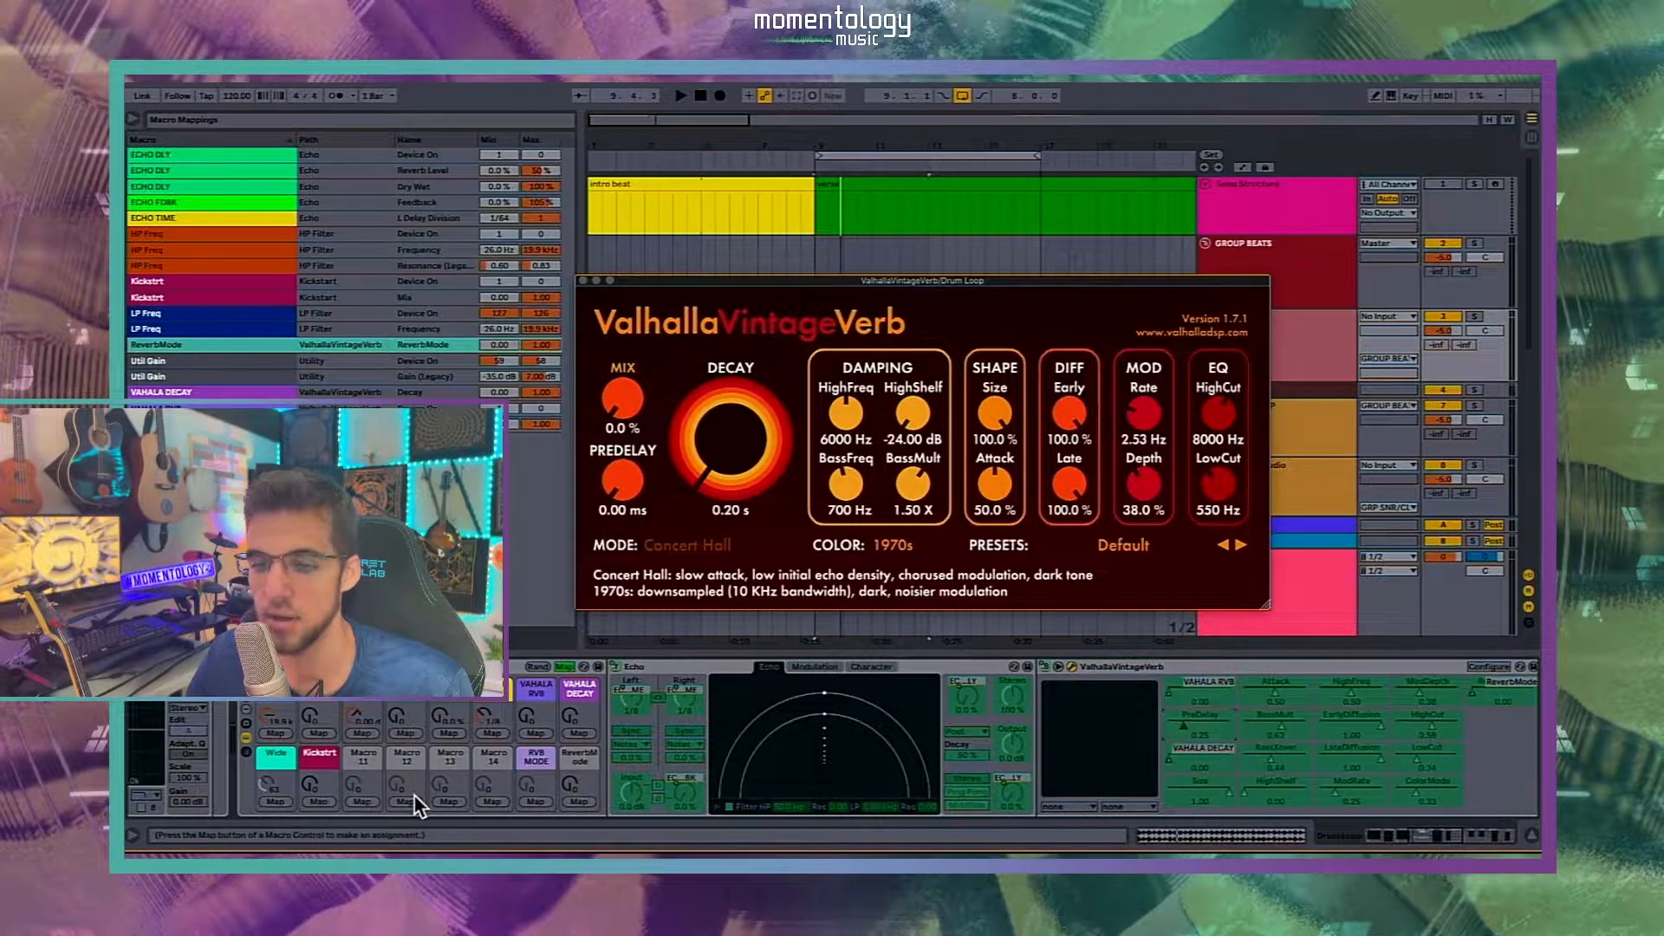
click(534, 801)
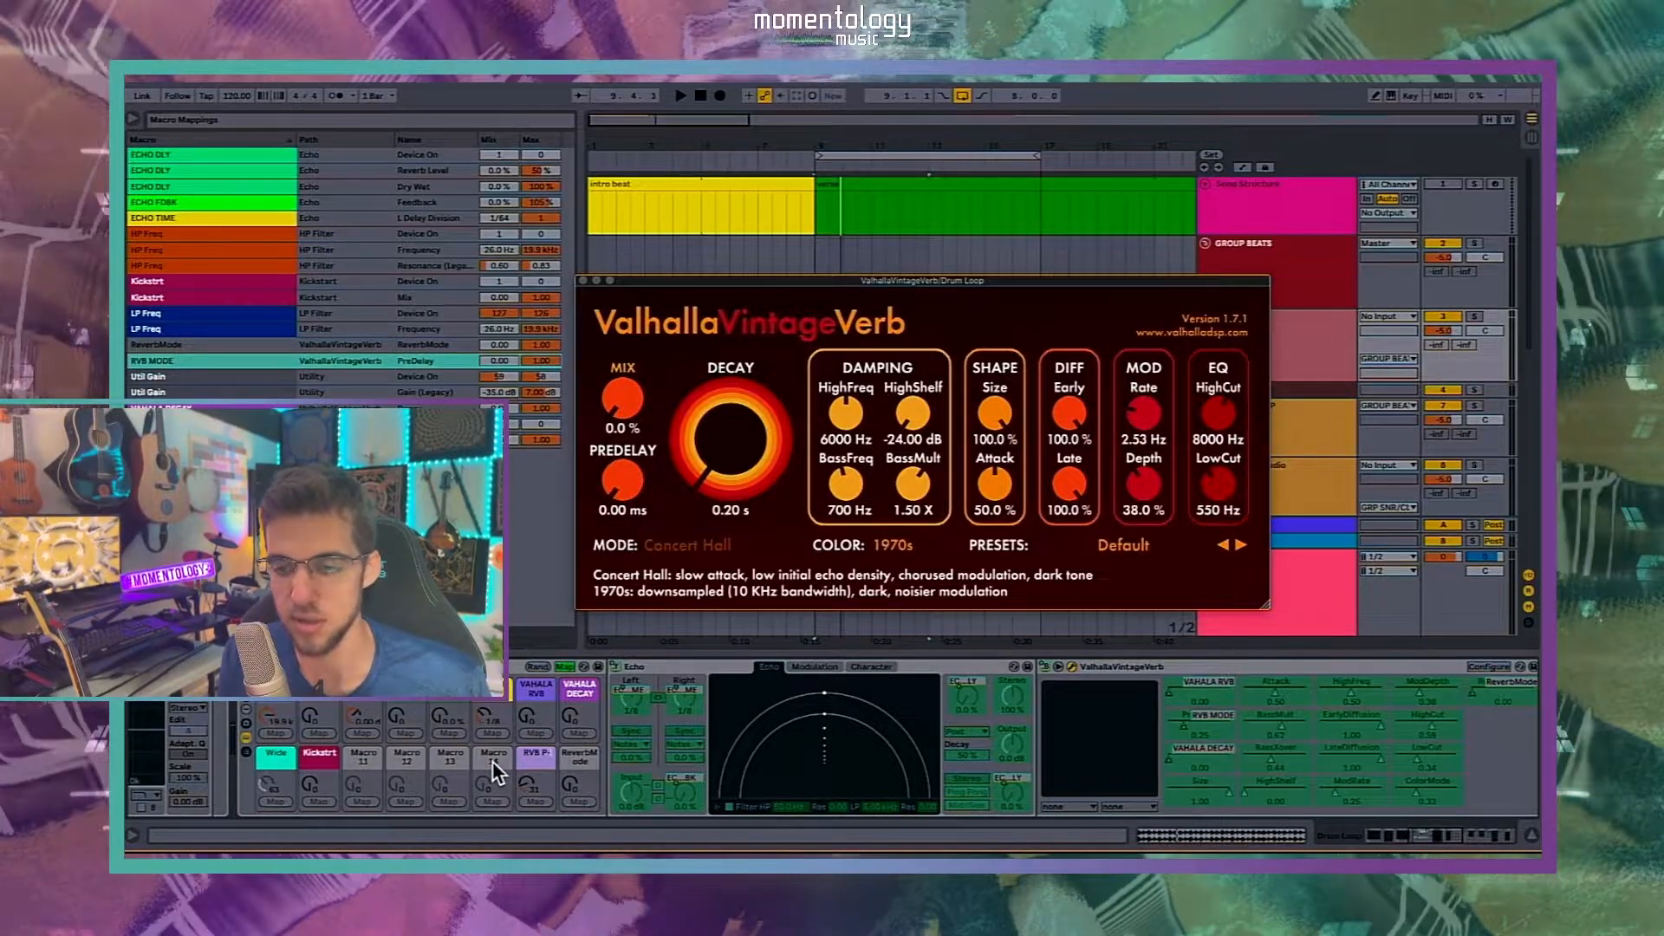
Step: Rename the PreDelay macro as VAHALA P-DLY and the ReverbMode macro as VAHALA MODE
text(DLY)
key(Return)
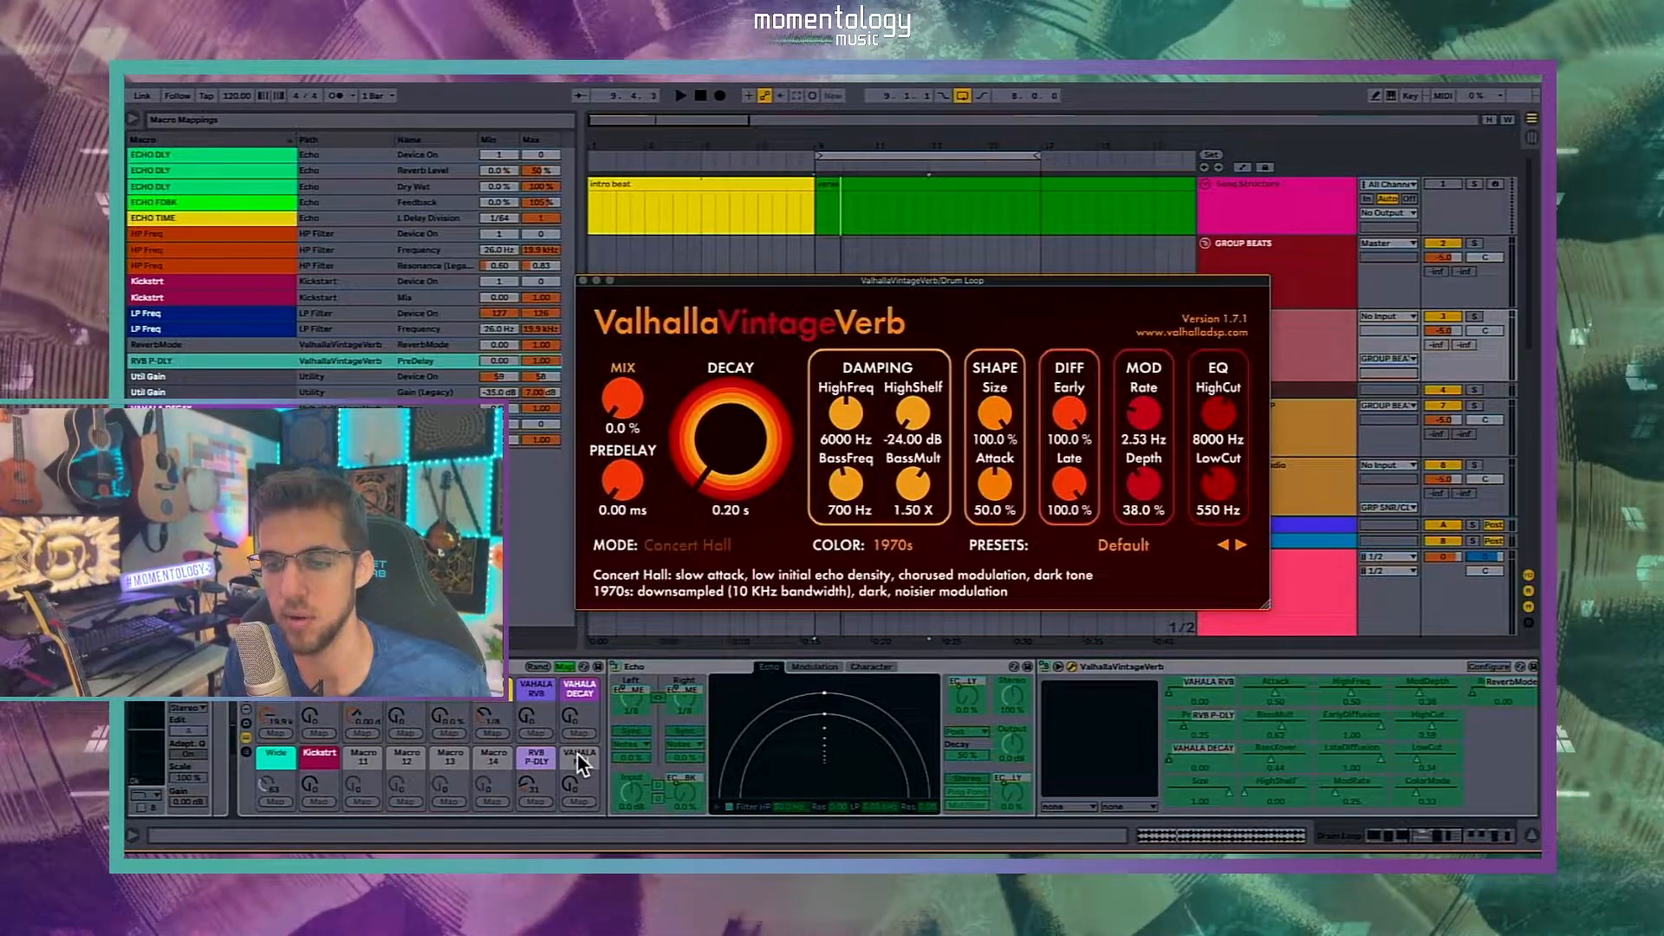
text(DE)
key(Return)
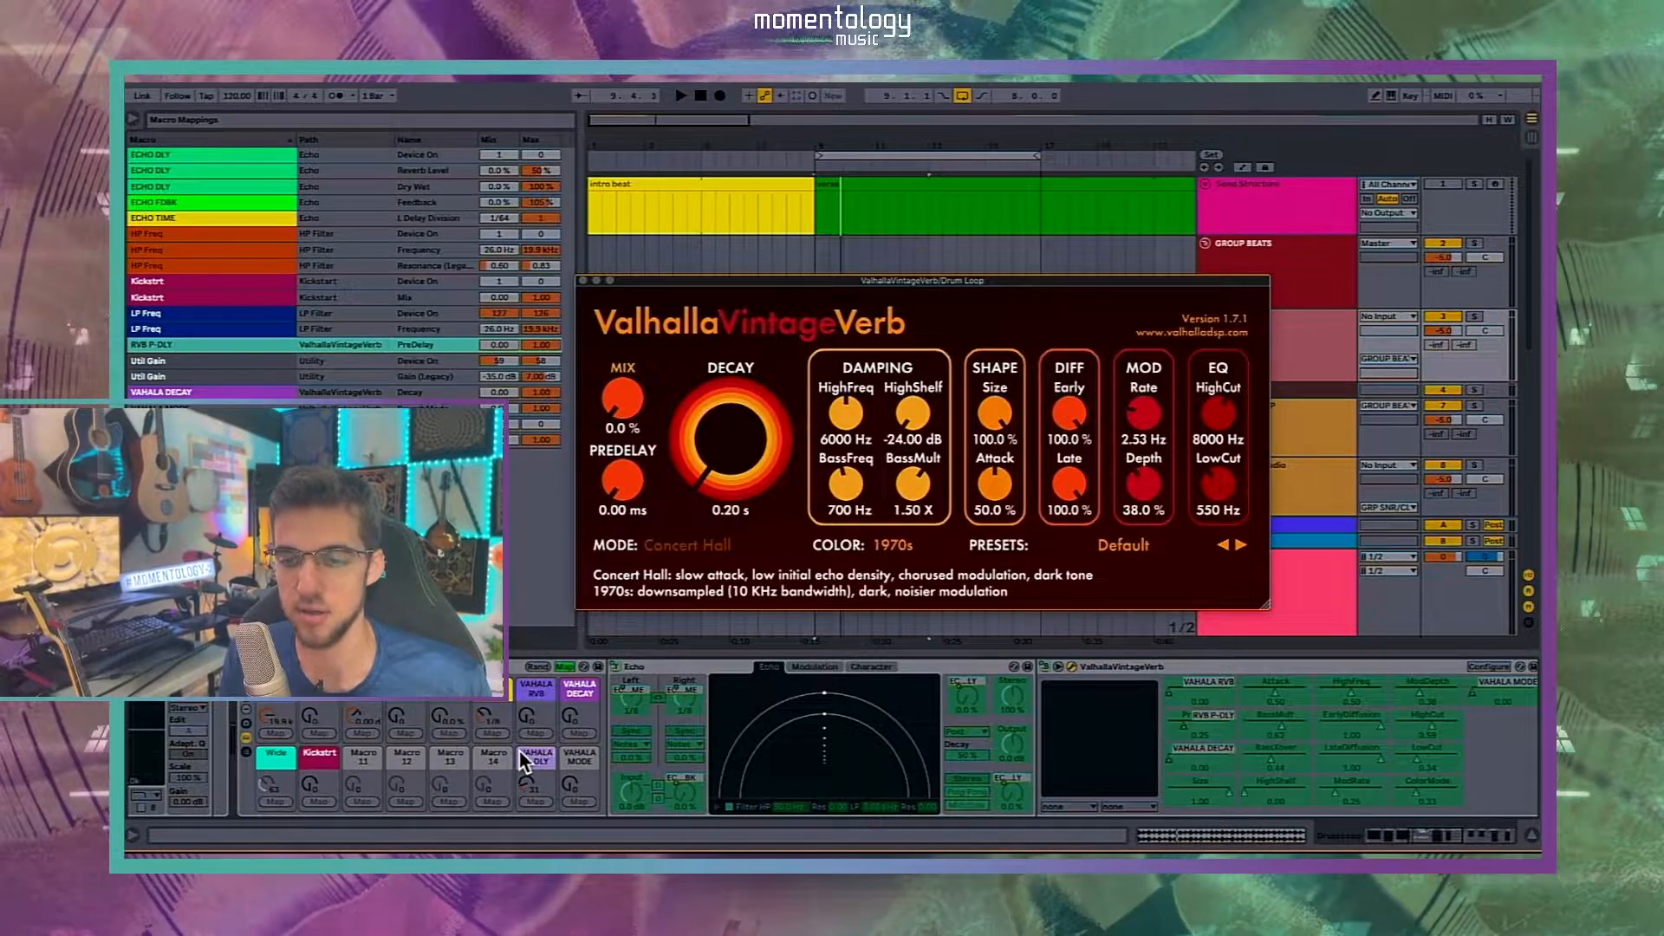
key(Return)
Step: Color the VAHALA MODE macro purple to match the other reverb macros
right_click(595, 752)
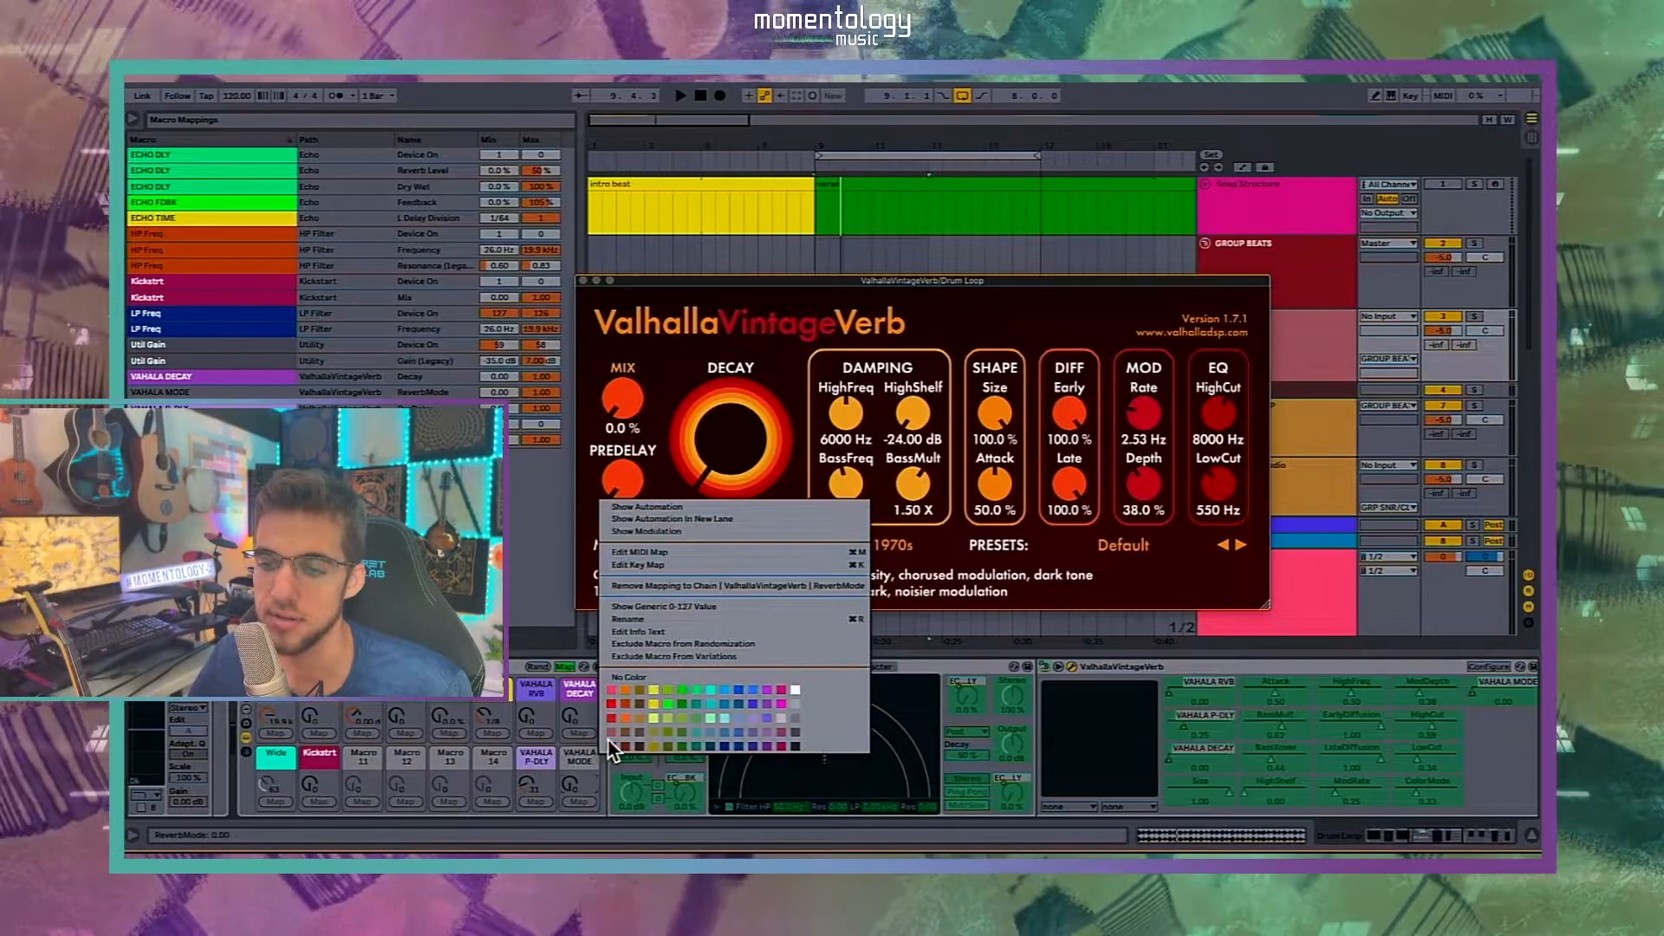
click(768, 720)
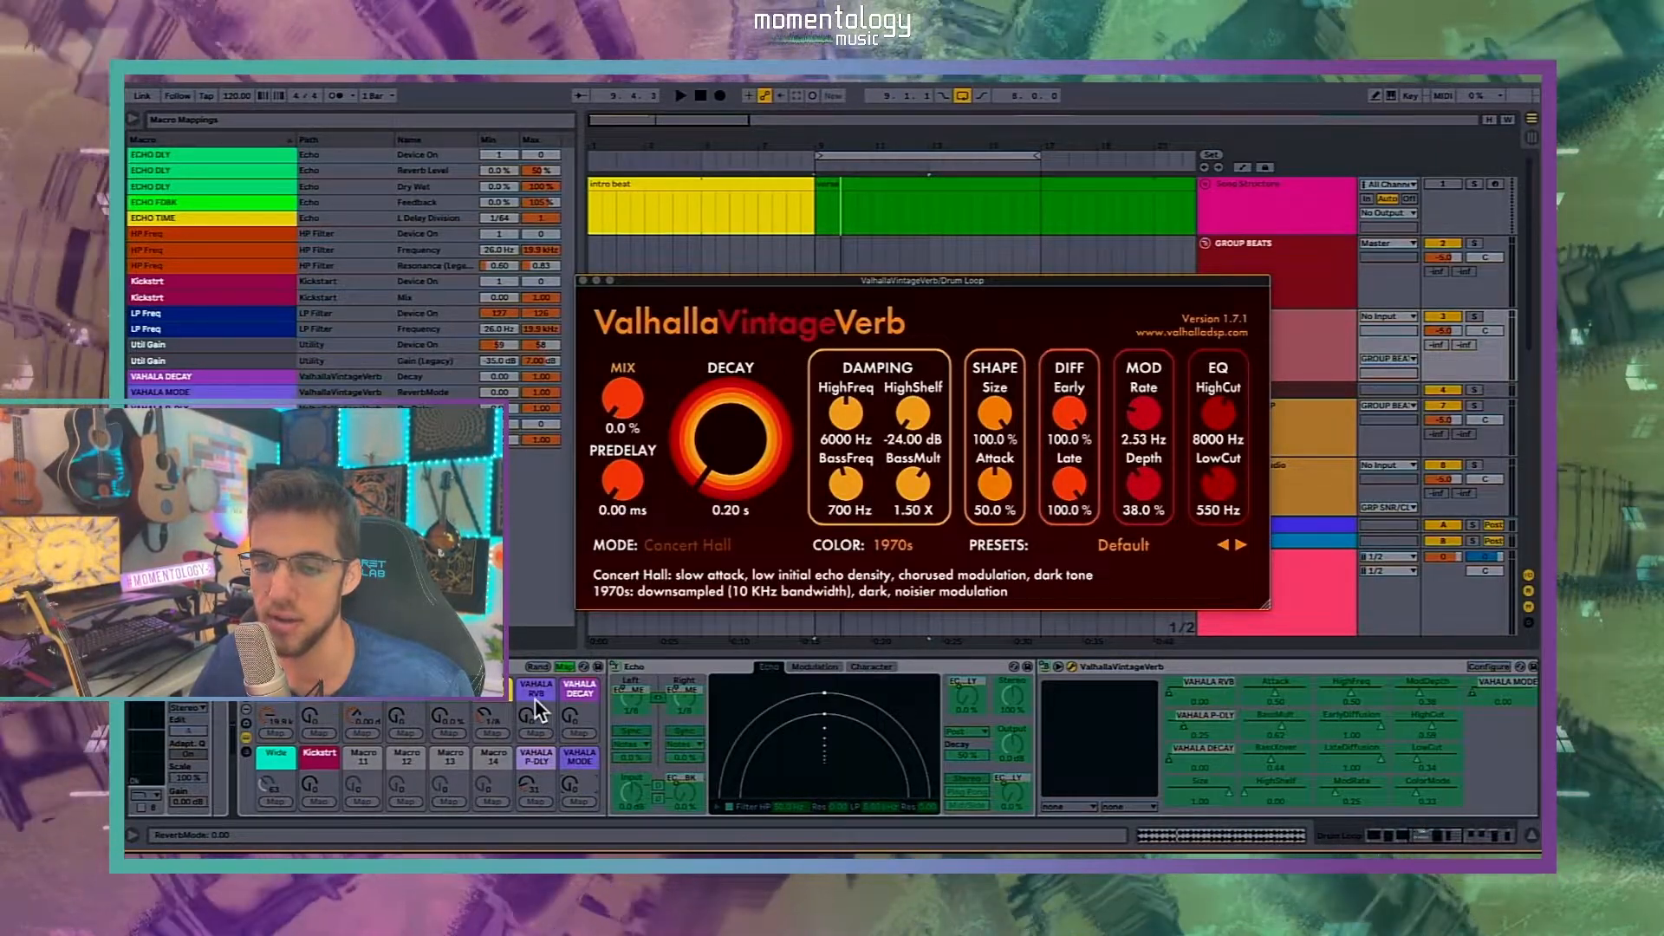
right_click(579, 756)
click(743, 728)
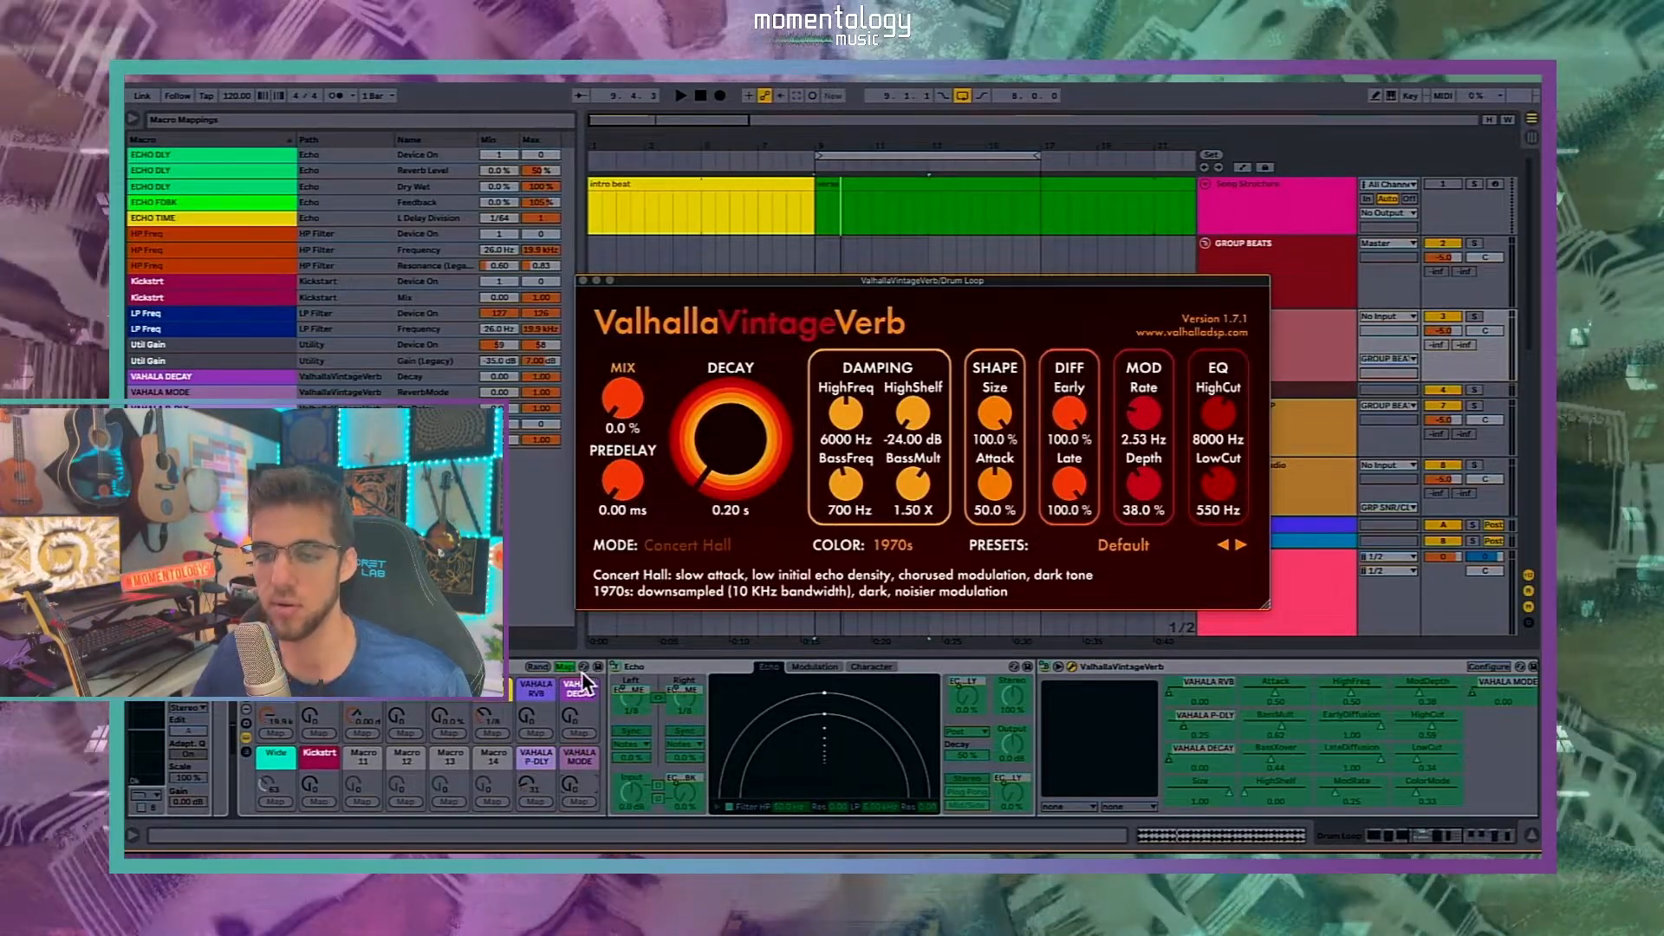
Step: Leave macro mapping, test the VAHALA macros during playback and return VAHALA P-DLY to 0
click(569, 667)
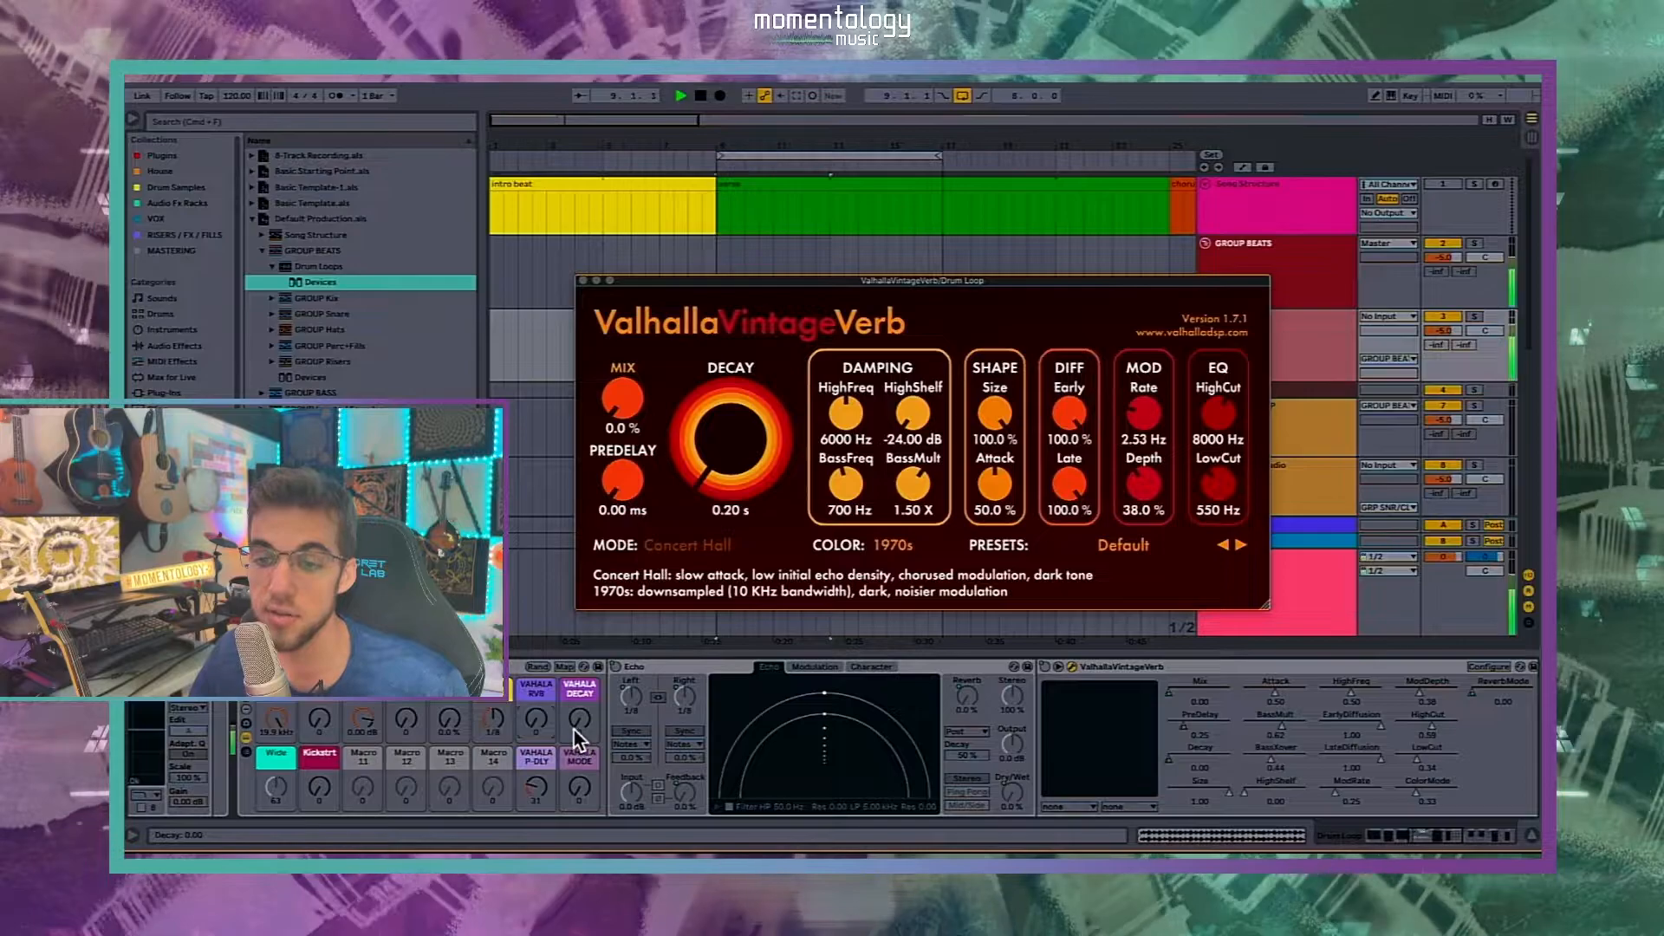
drag(572, 823, 537, 693)
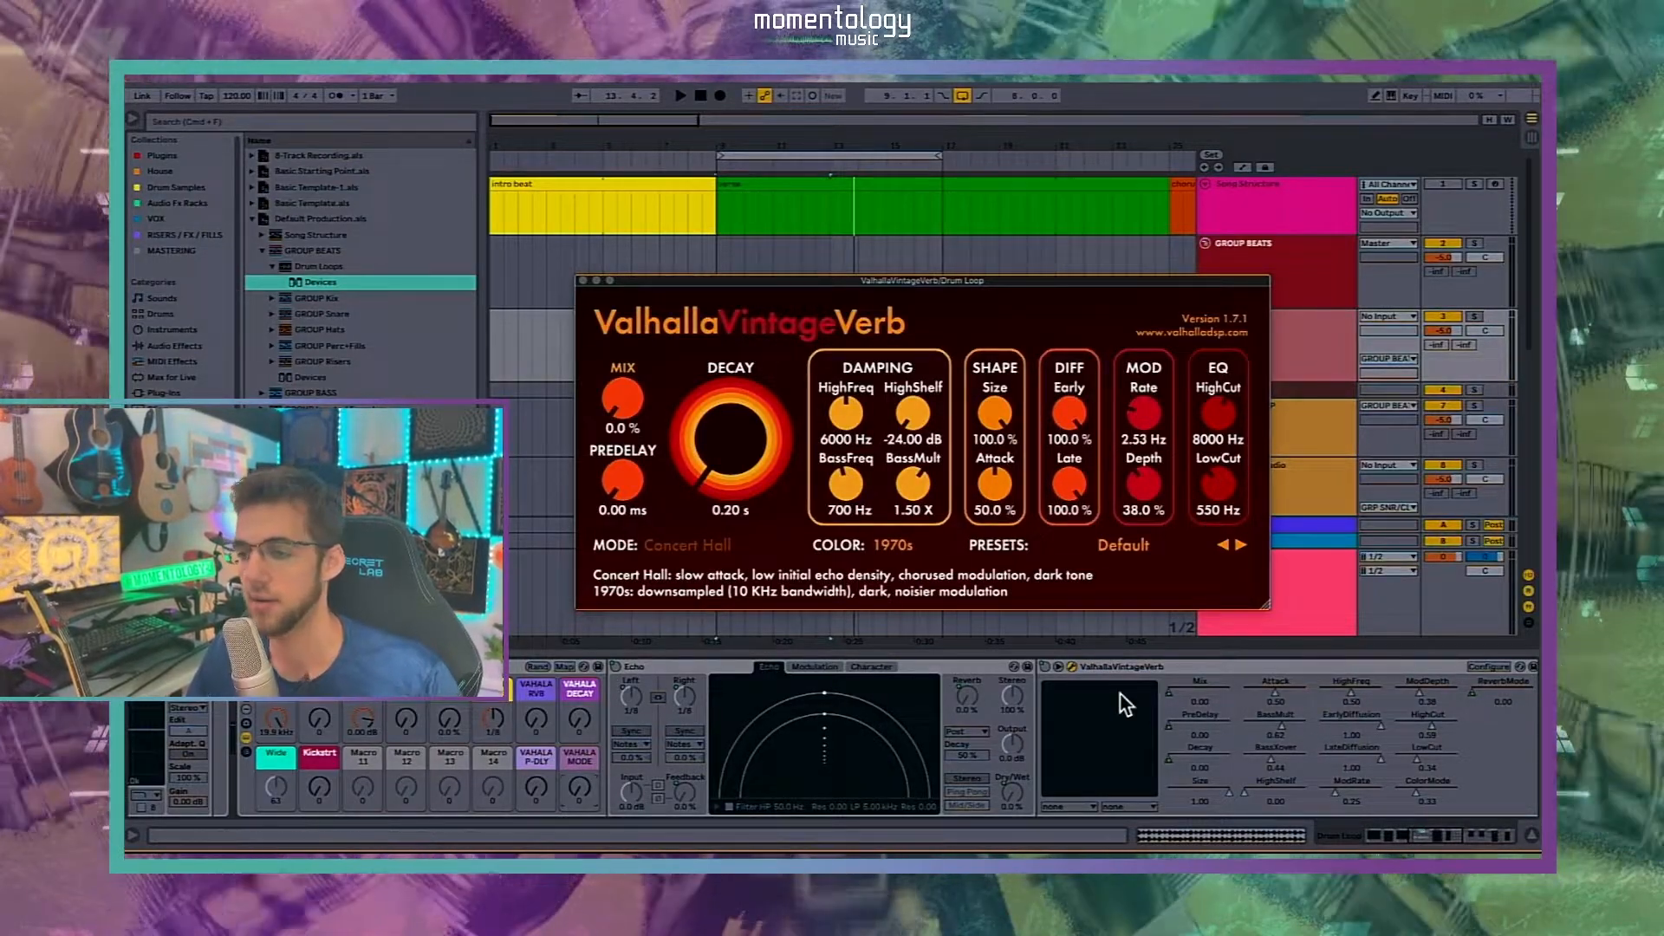
Step: Hide ValhallaVintageVerb's parameter sliders in the device chain and close its plug-in window
click(1240, 669)
scroll(1196, 672, right, 5)
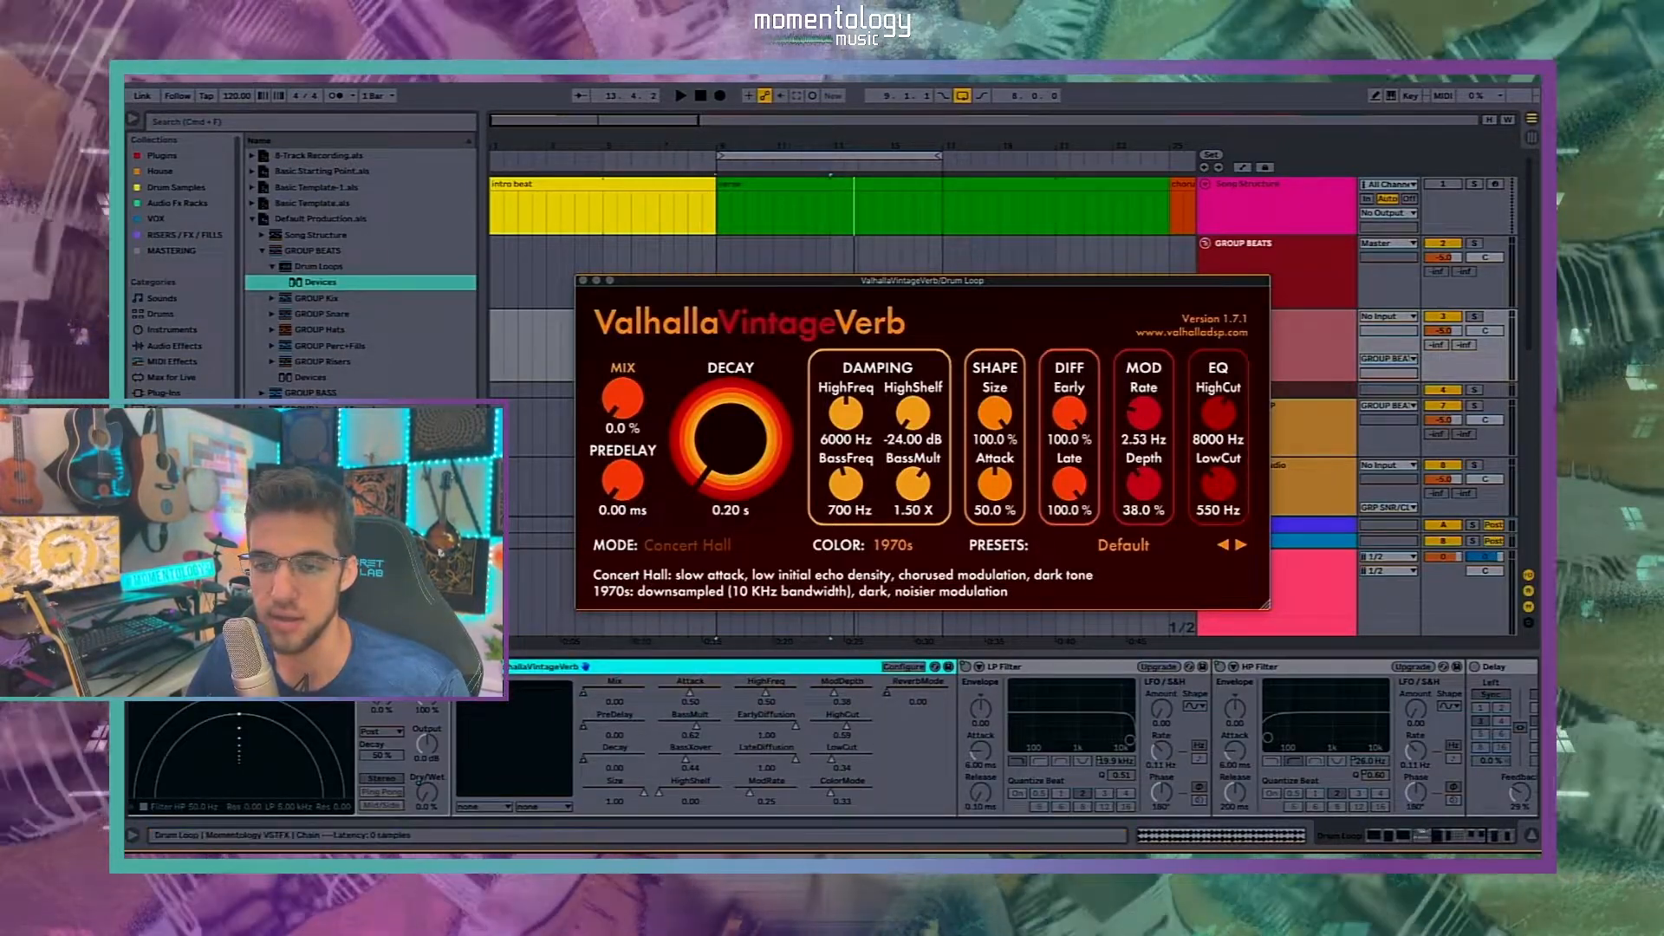
scroll(1032, 736, right, 4)
scroll(537, 678, left, 5)
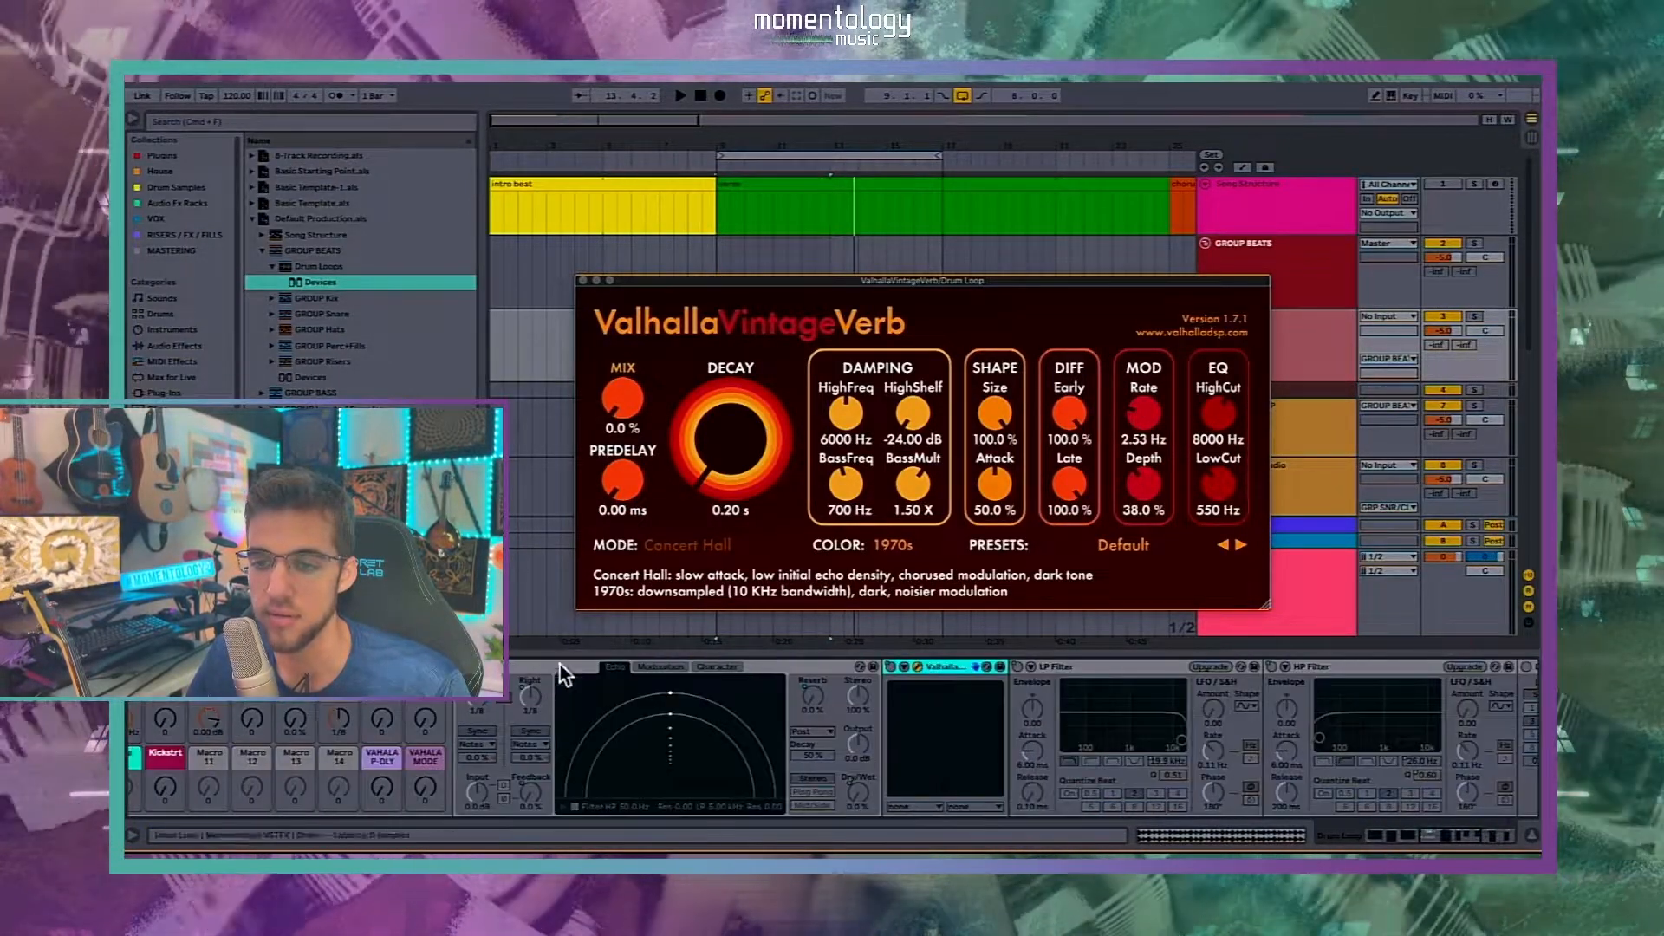
click(582, 282)
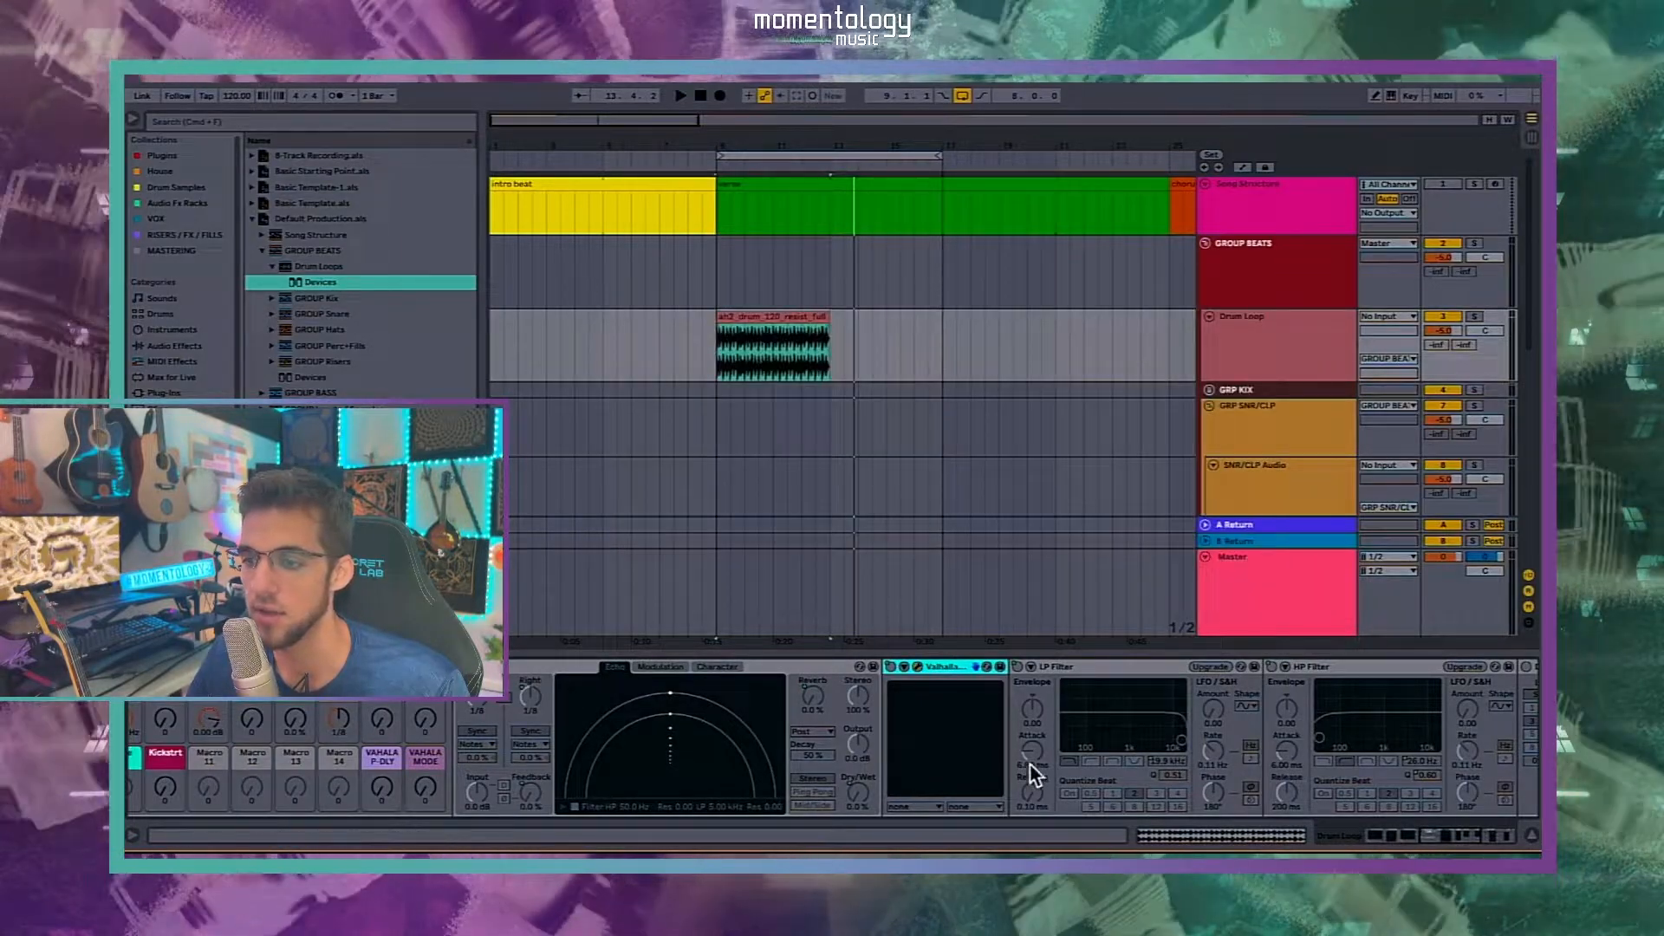
Step: Reopen the ValhallaVintageVerb plug-in window from its device in the chain and close it again
click(796, 669)
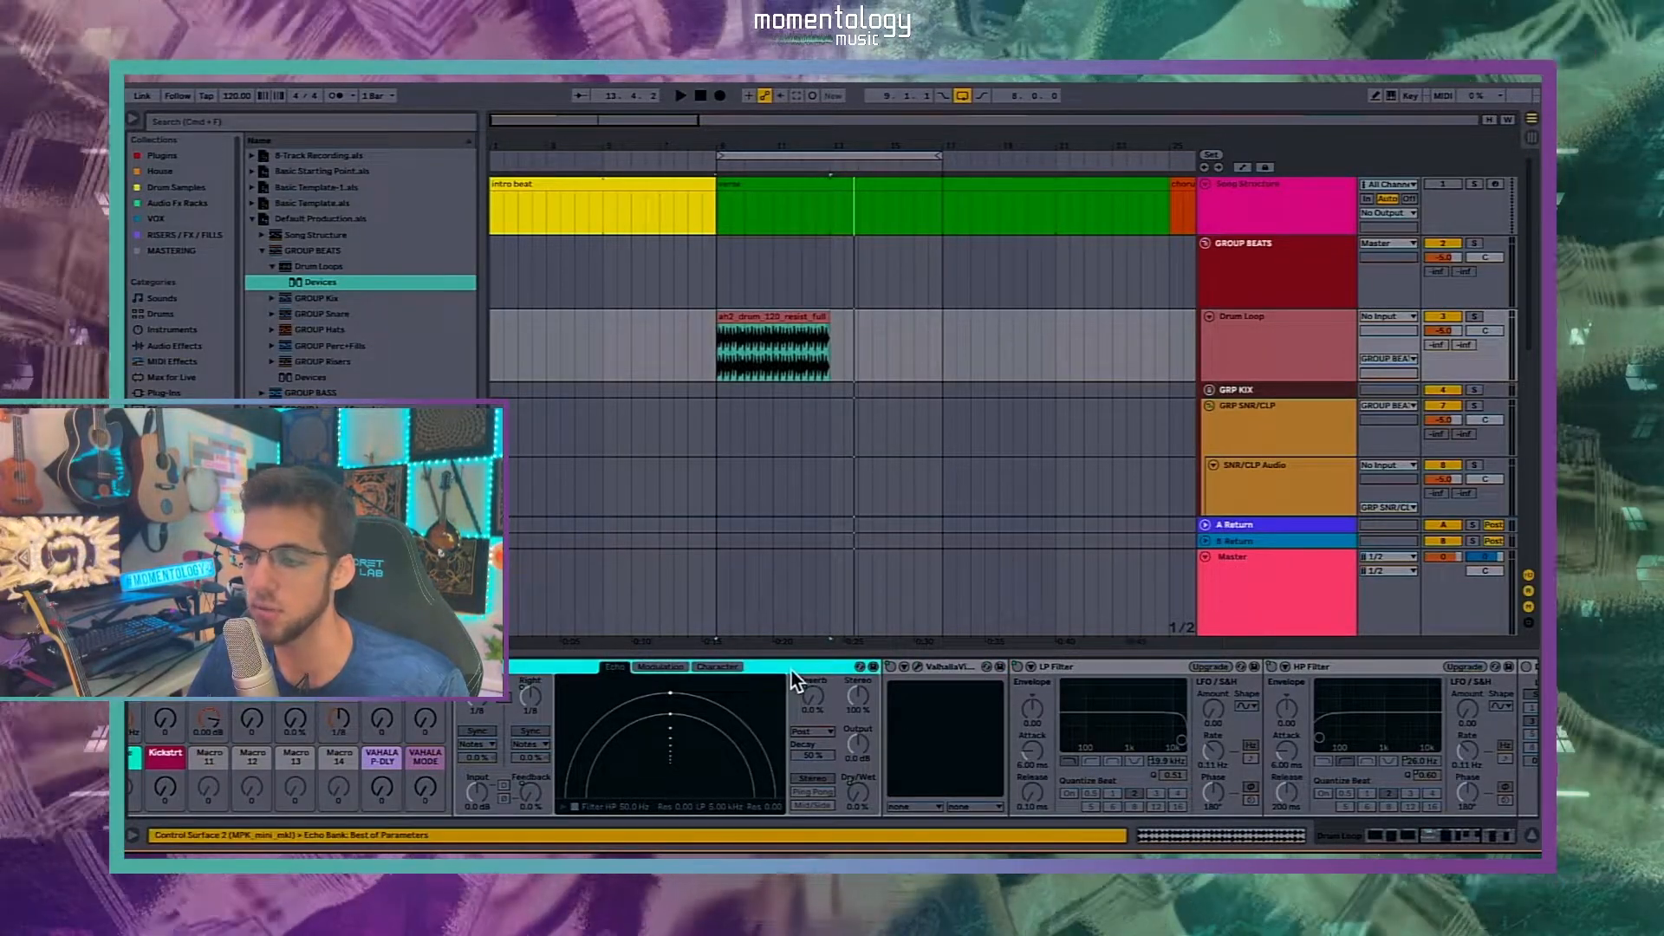
click(945, 664)
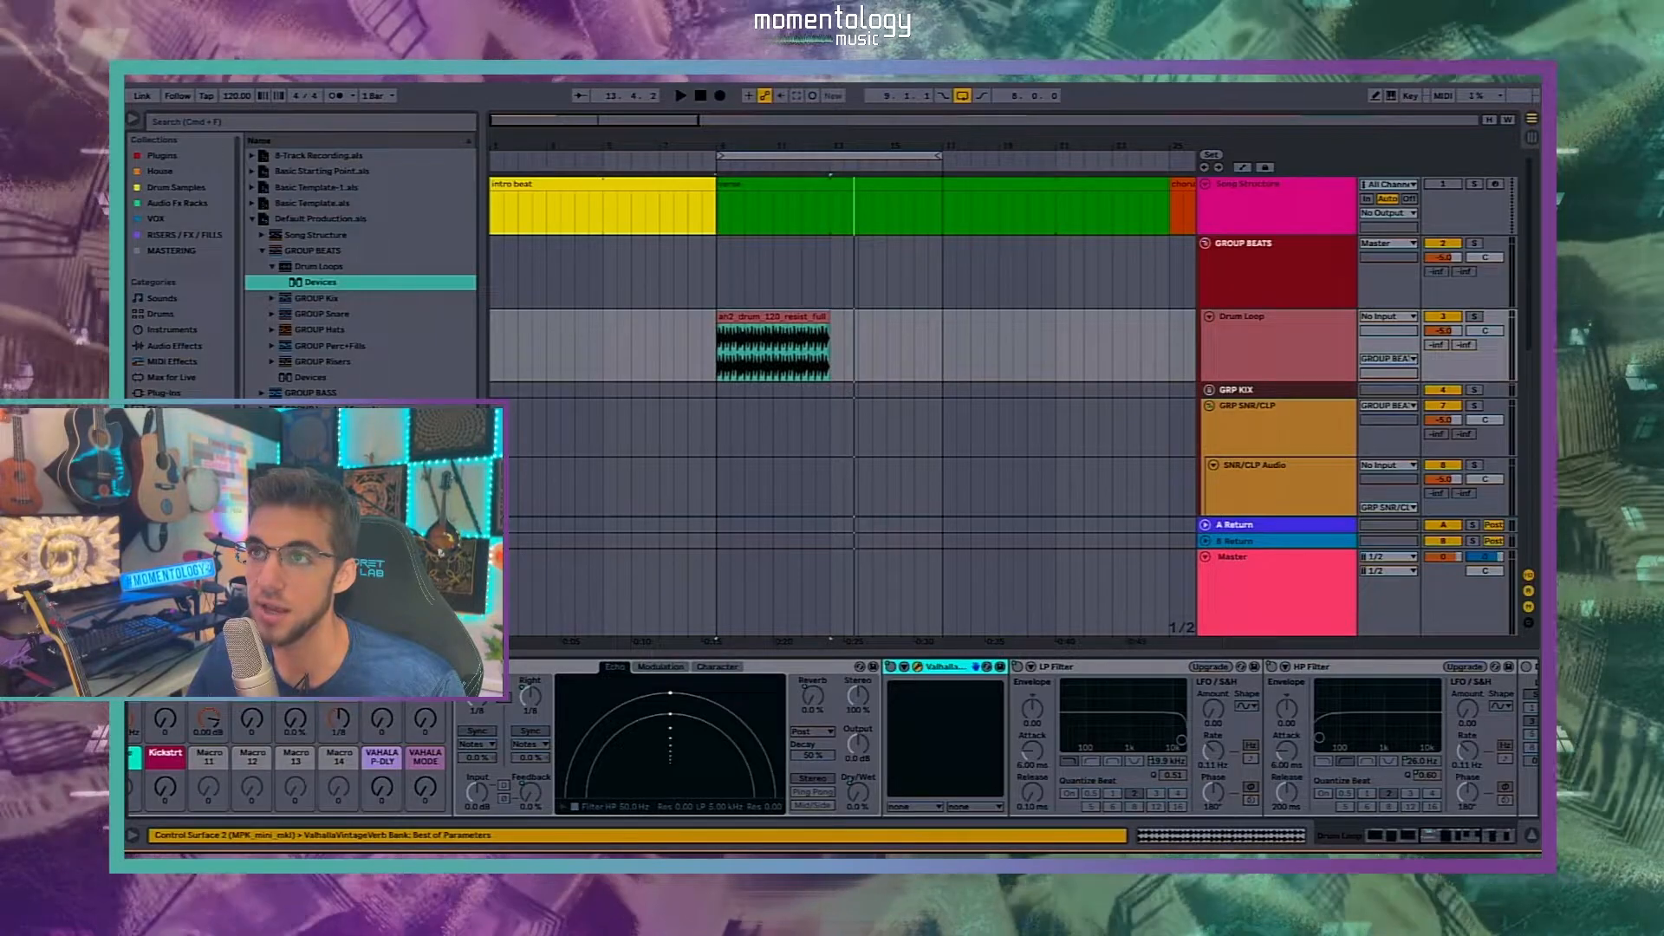
click(976, 666)
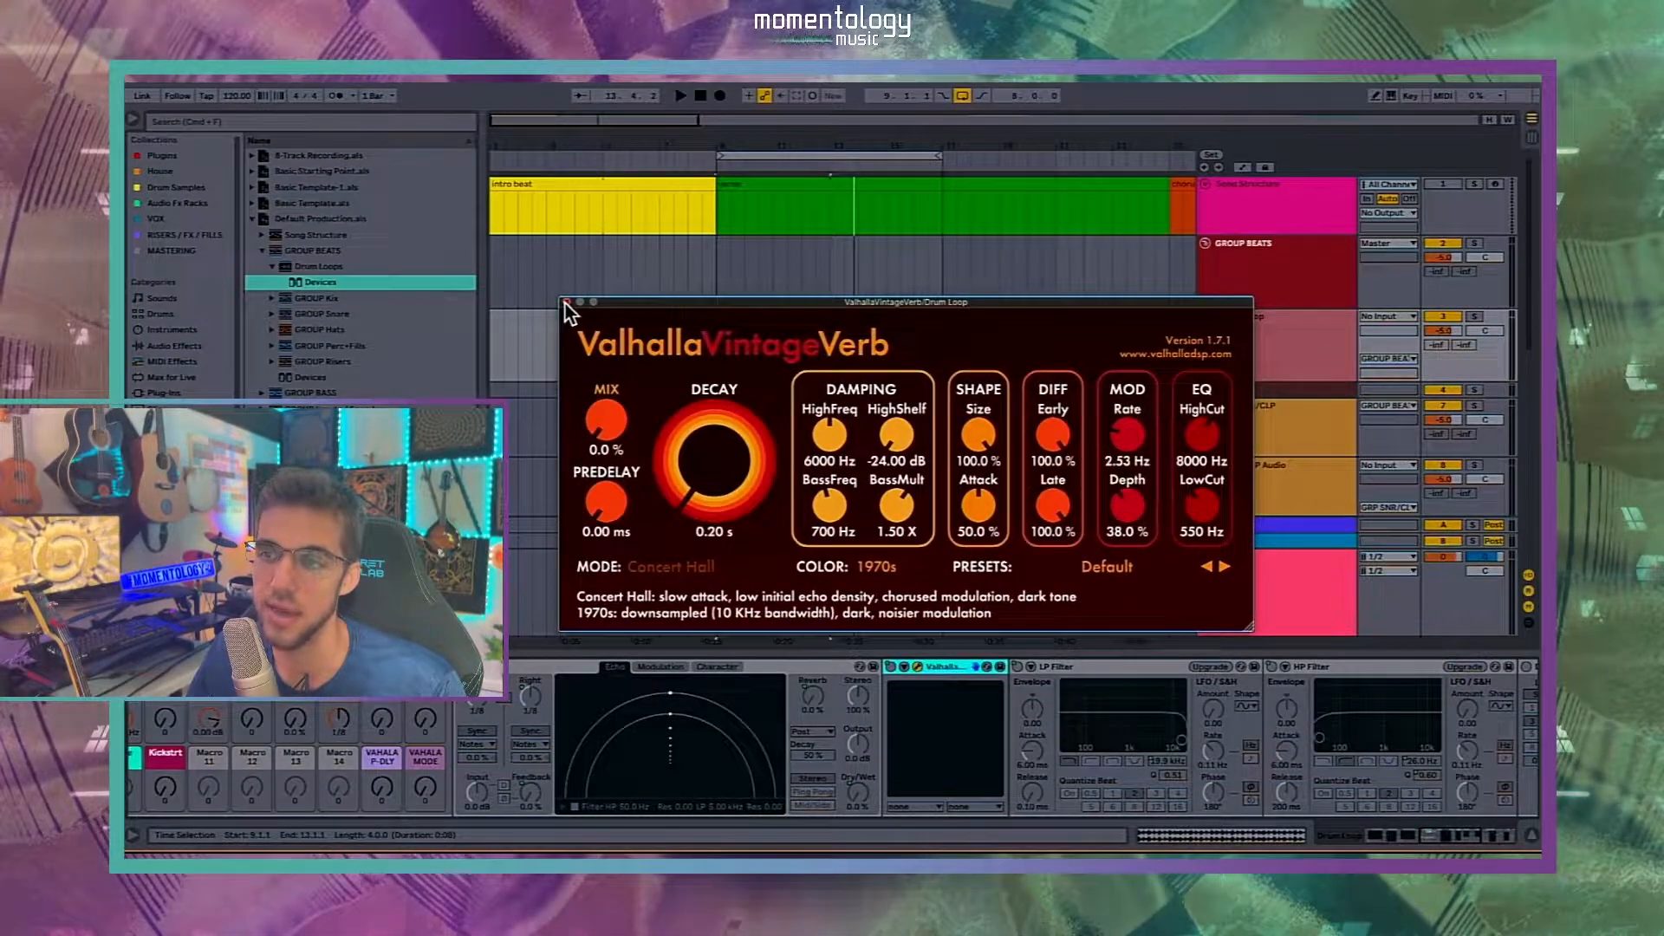
click(566, 302)
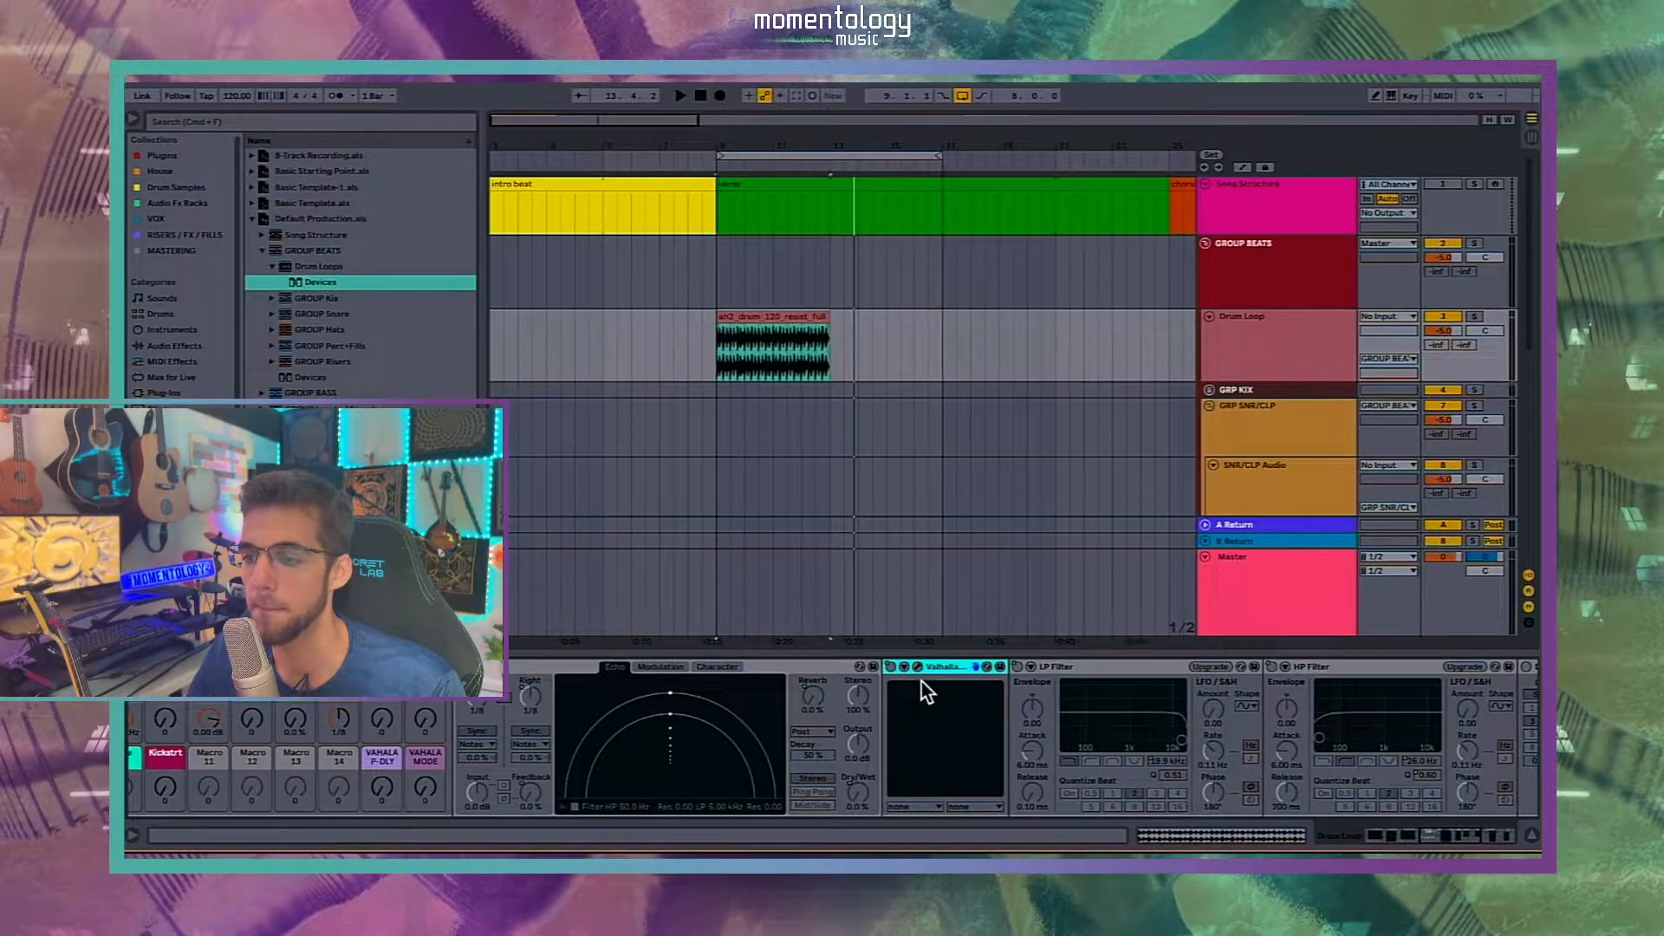
Step: Collapse the ValhallaVintageVerb, LP Filter, HP Filter and Echo devices inside the rack
double_click(941, 668)
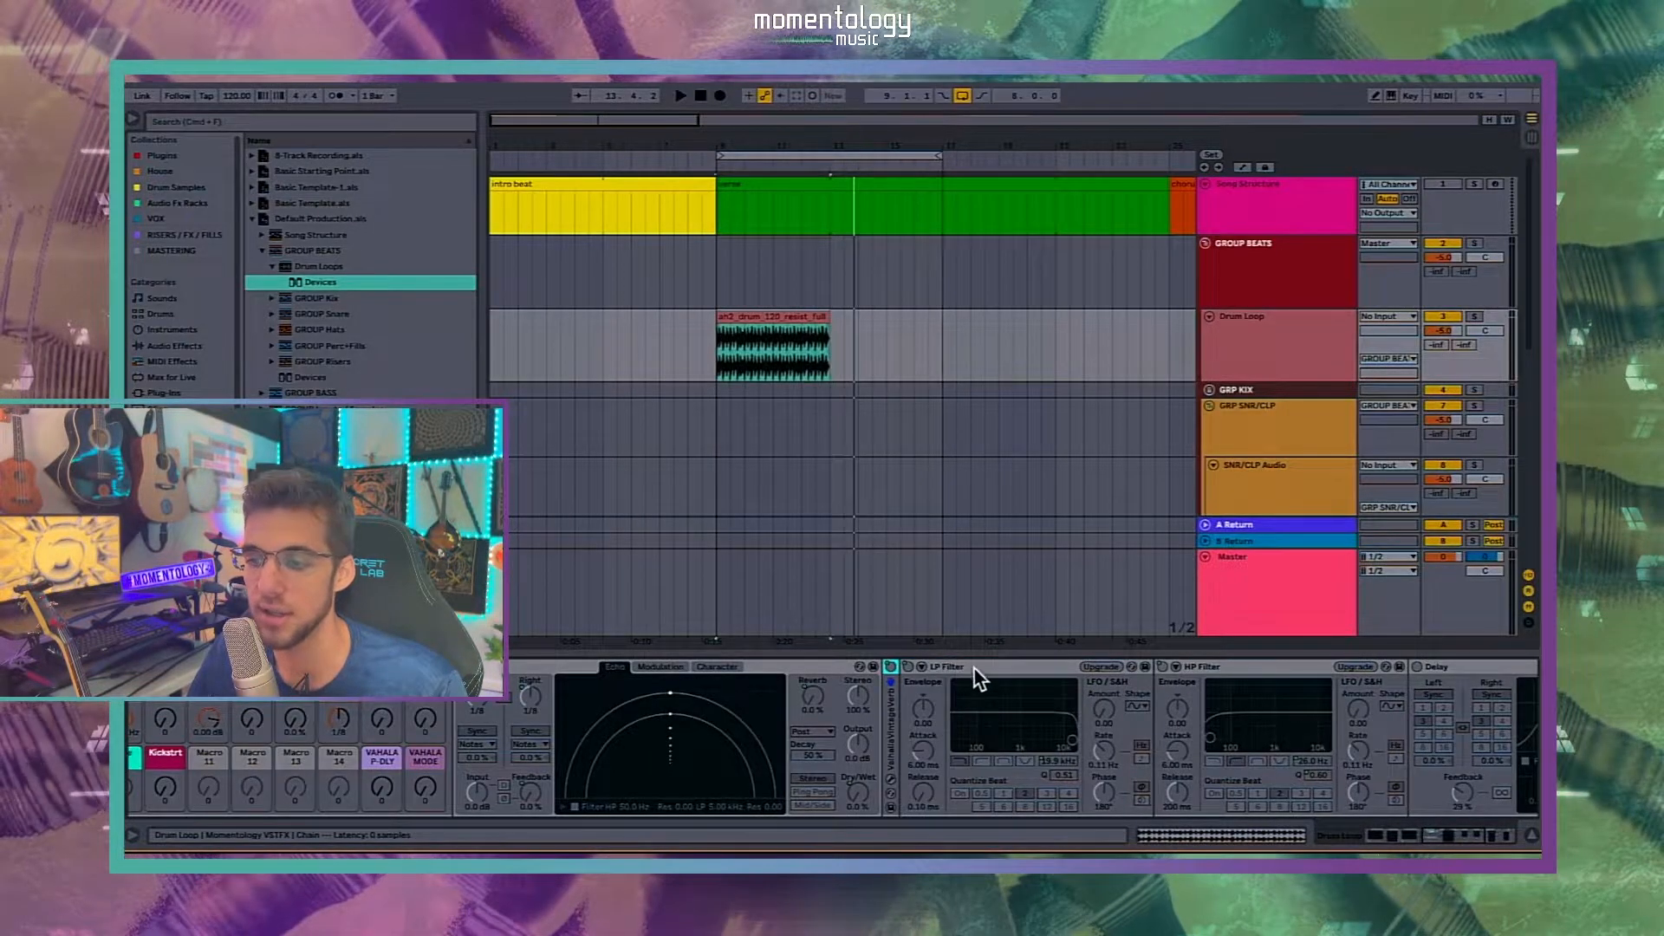
double_click(974, 669)
double_click(986, 666)
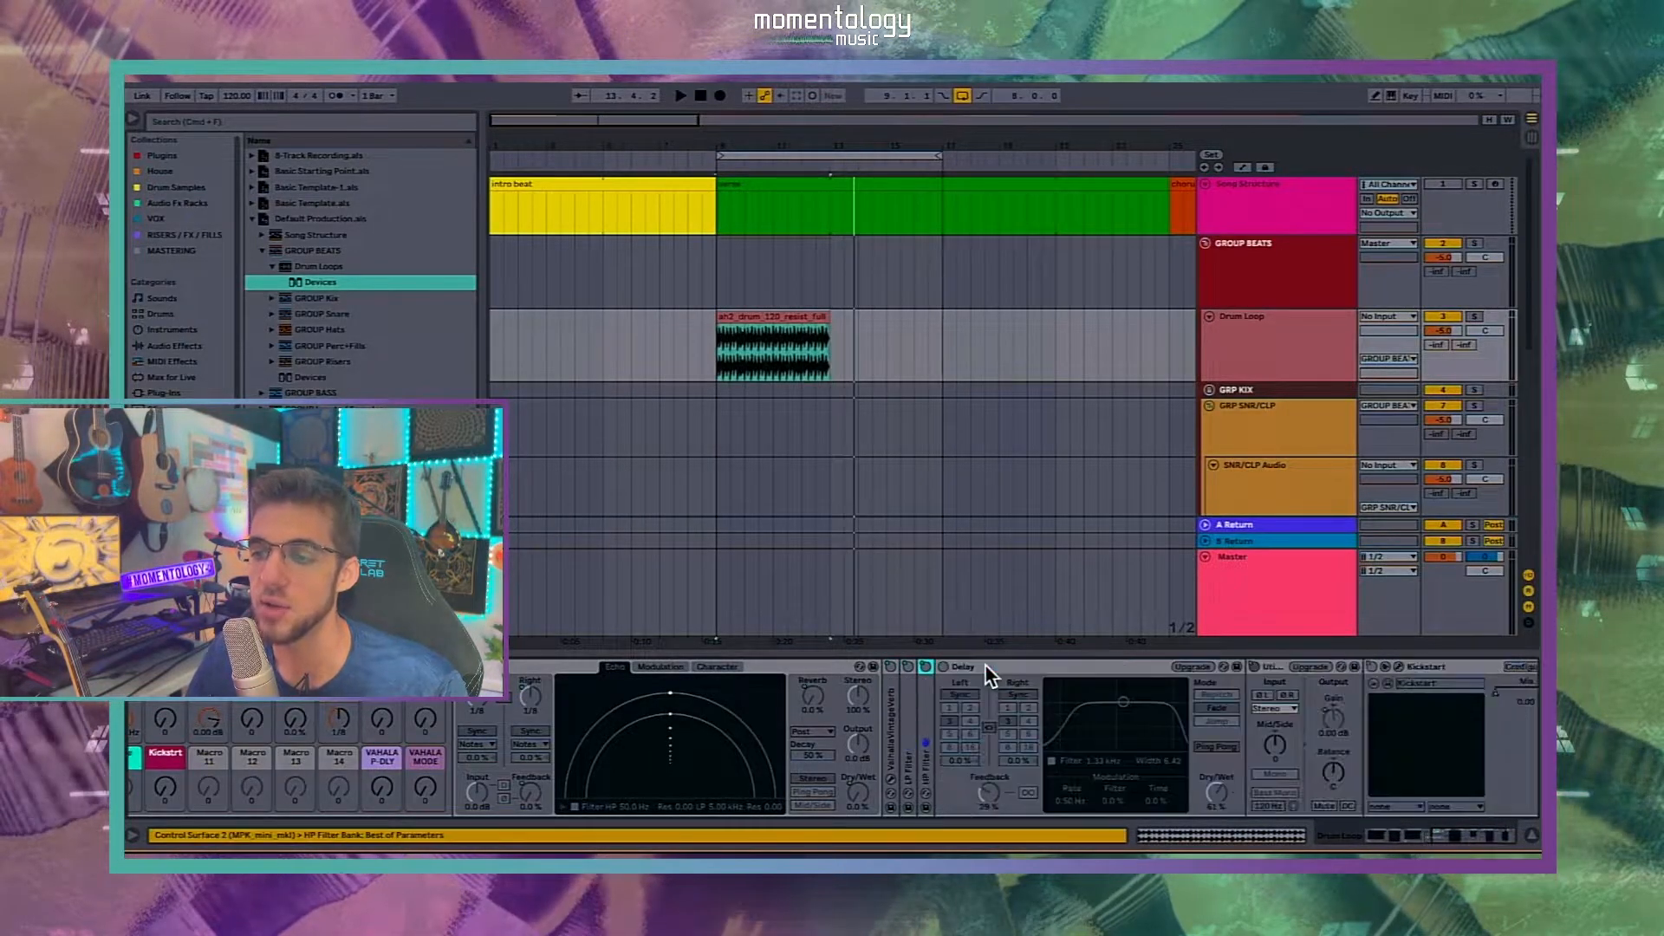
click(811, 668)
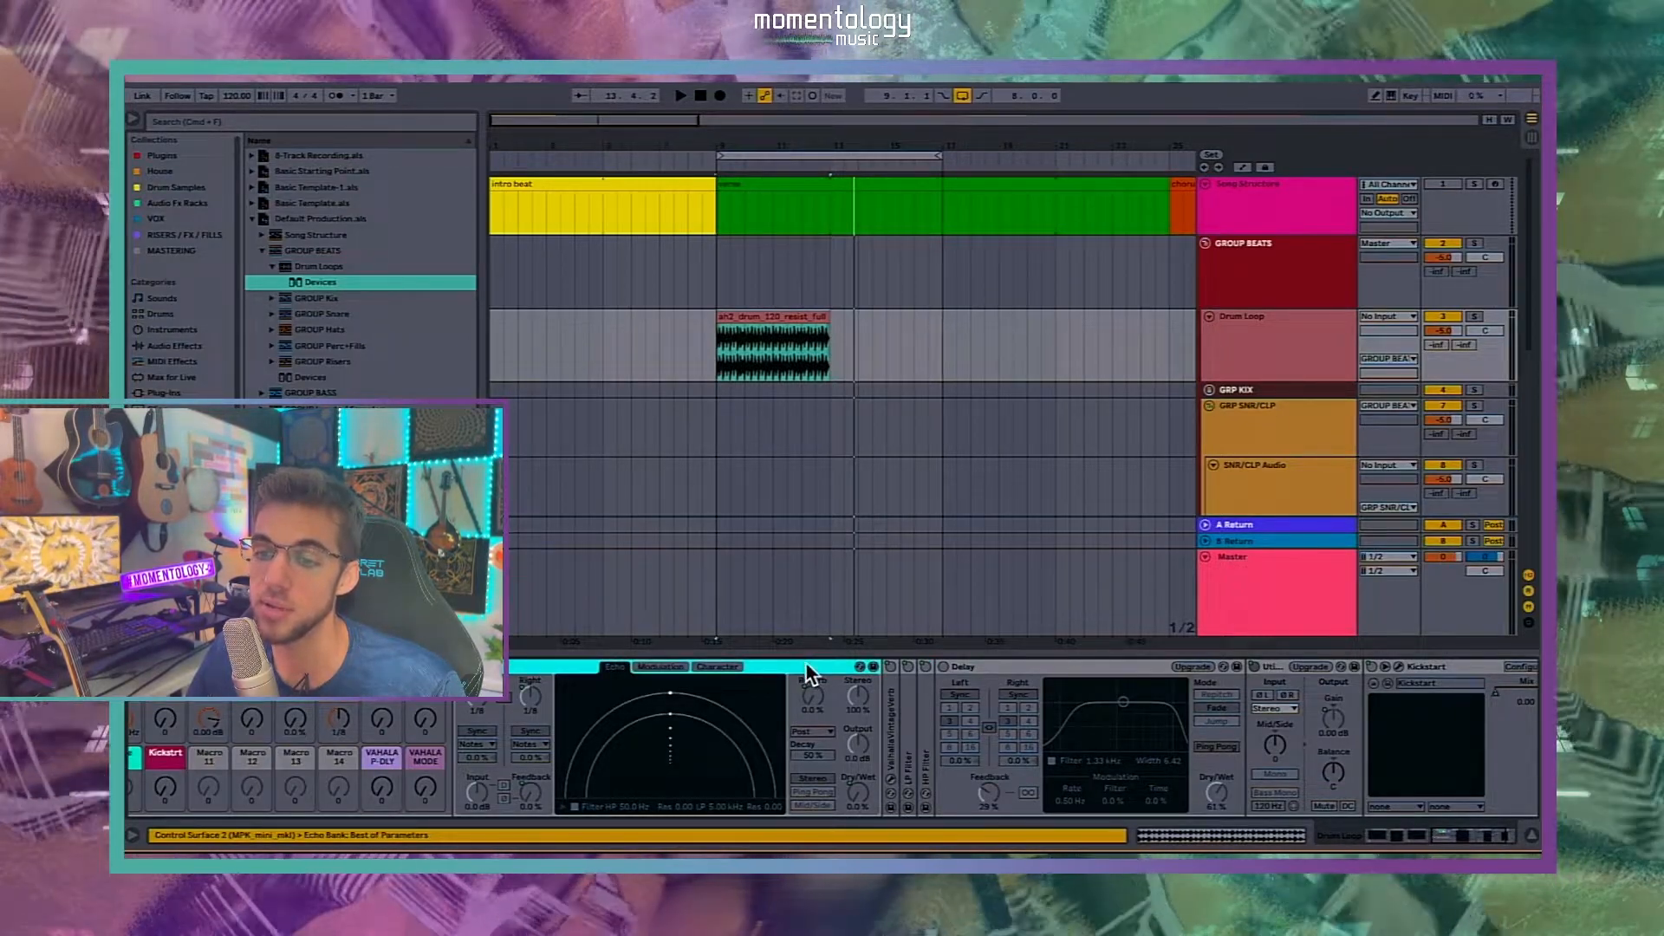
double_click(809, 670)
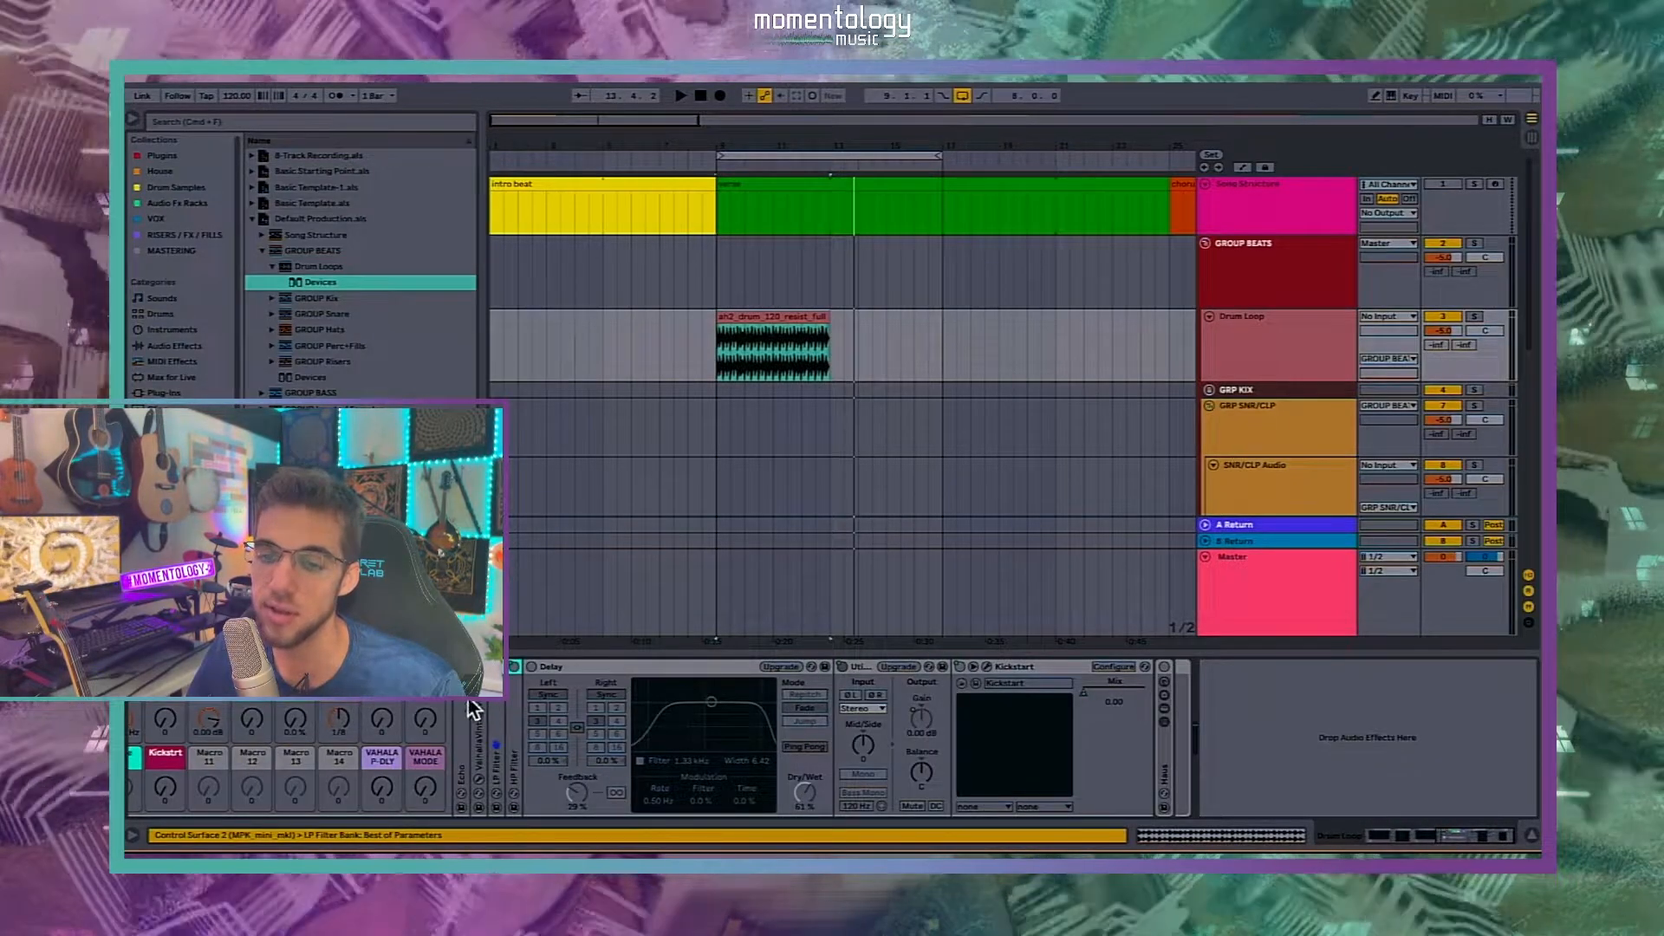
click(465, 704)
Step: Play the loop while testing the rack's macros, leave ECHO TIME at 1/64 and both reverb macros at 0, and select the Momentology VSTFX rack
scroll(492, 704, left, 4)
key(space)
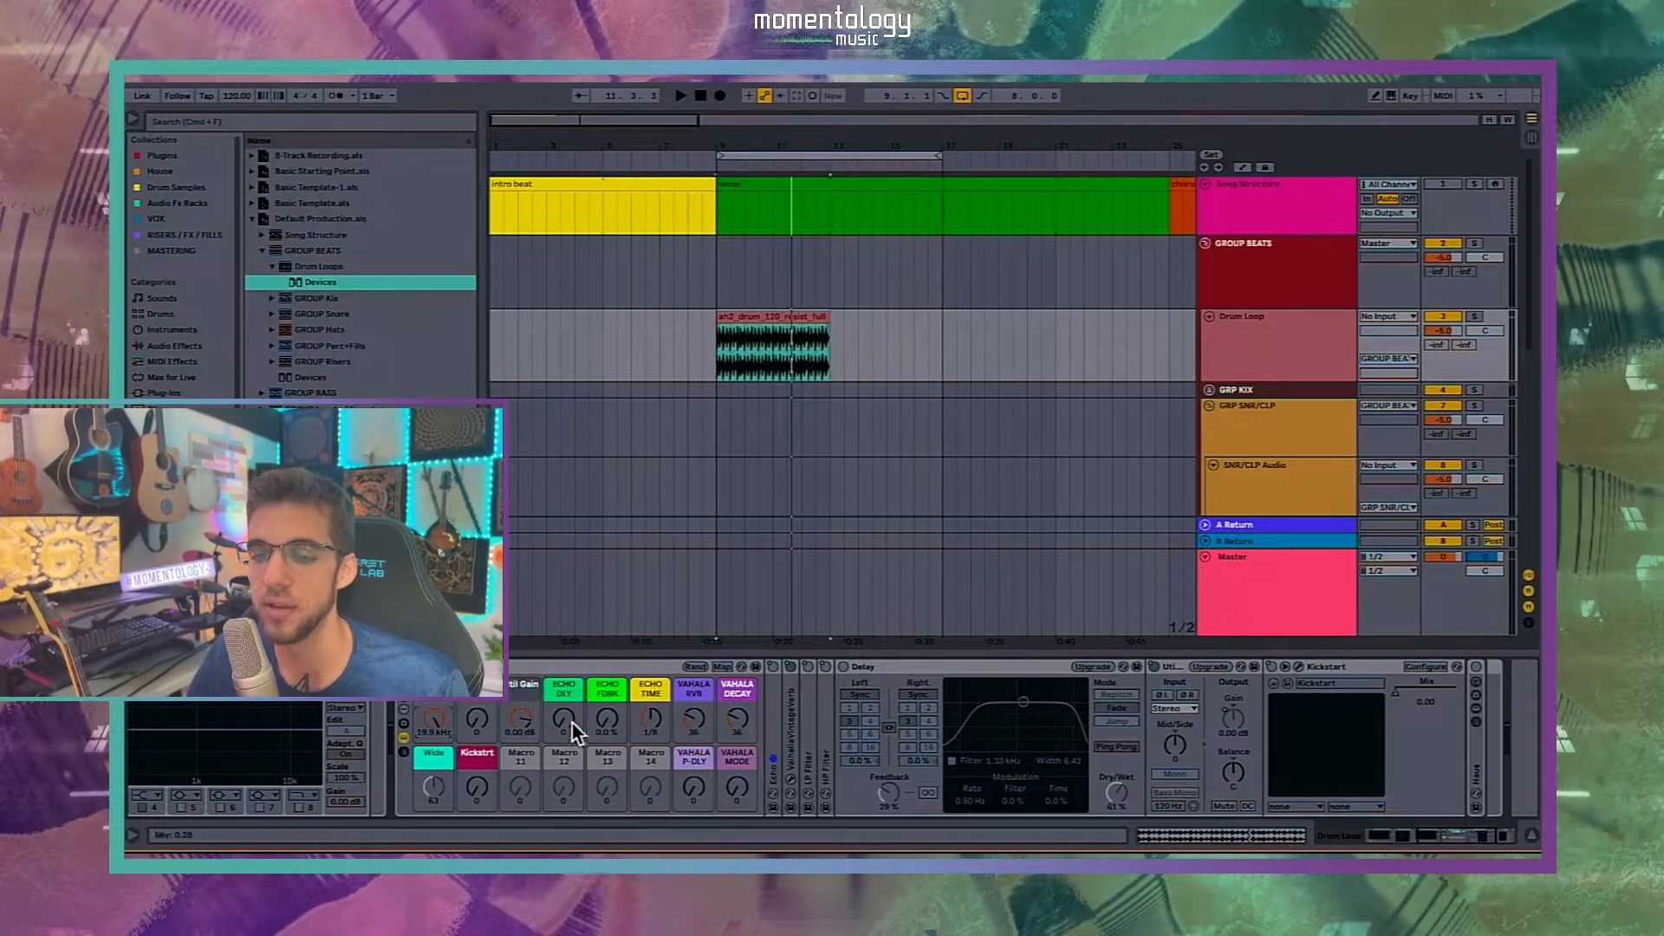
key(space)
drag(480, 715, 480, 672)
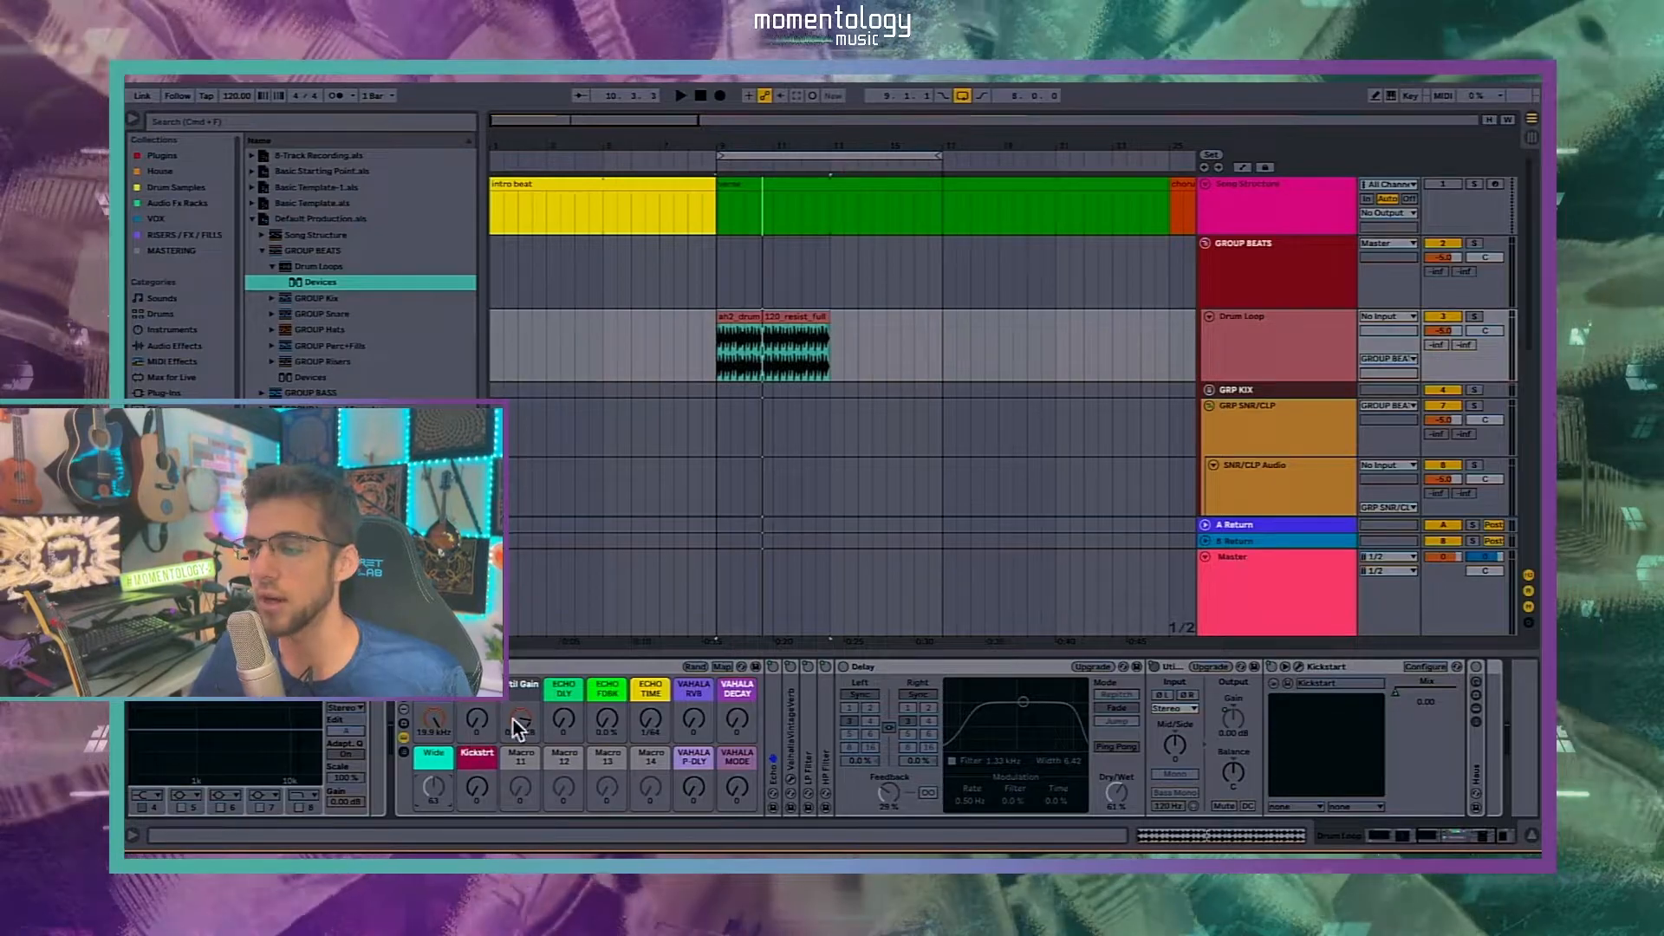
click(561, 668)
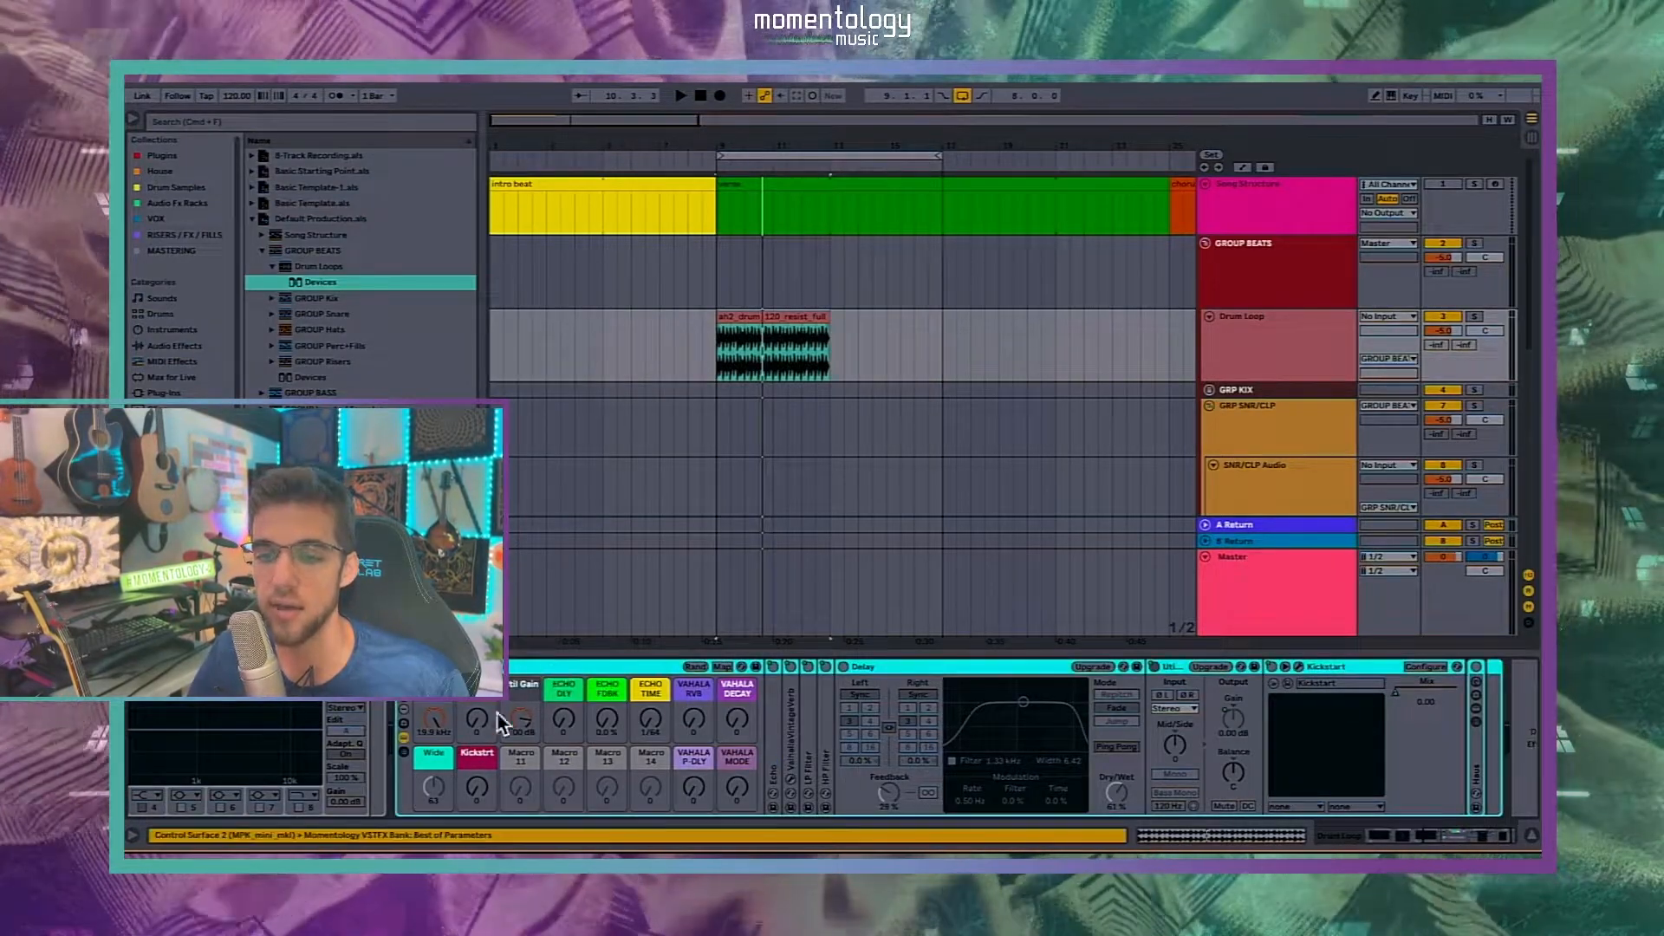
Step: Set the Wide macro to 64, then hide Kickstart's parameters and collapse the Kickstart device in the rack
click(431, 763)
drag(433, 784, 481, 783)
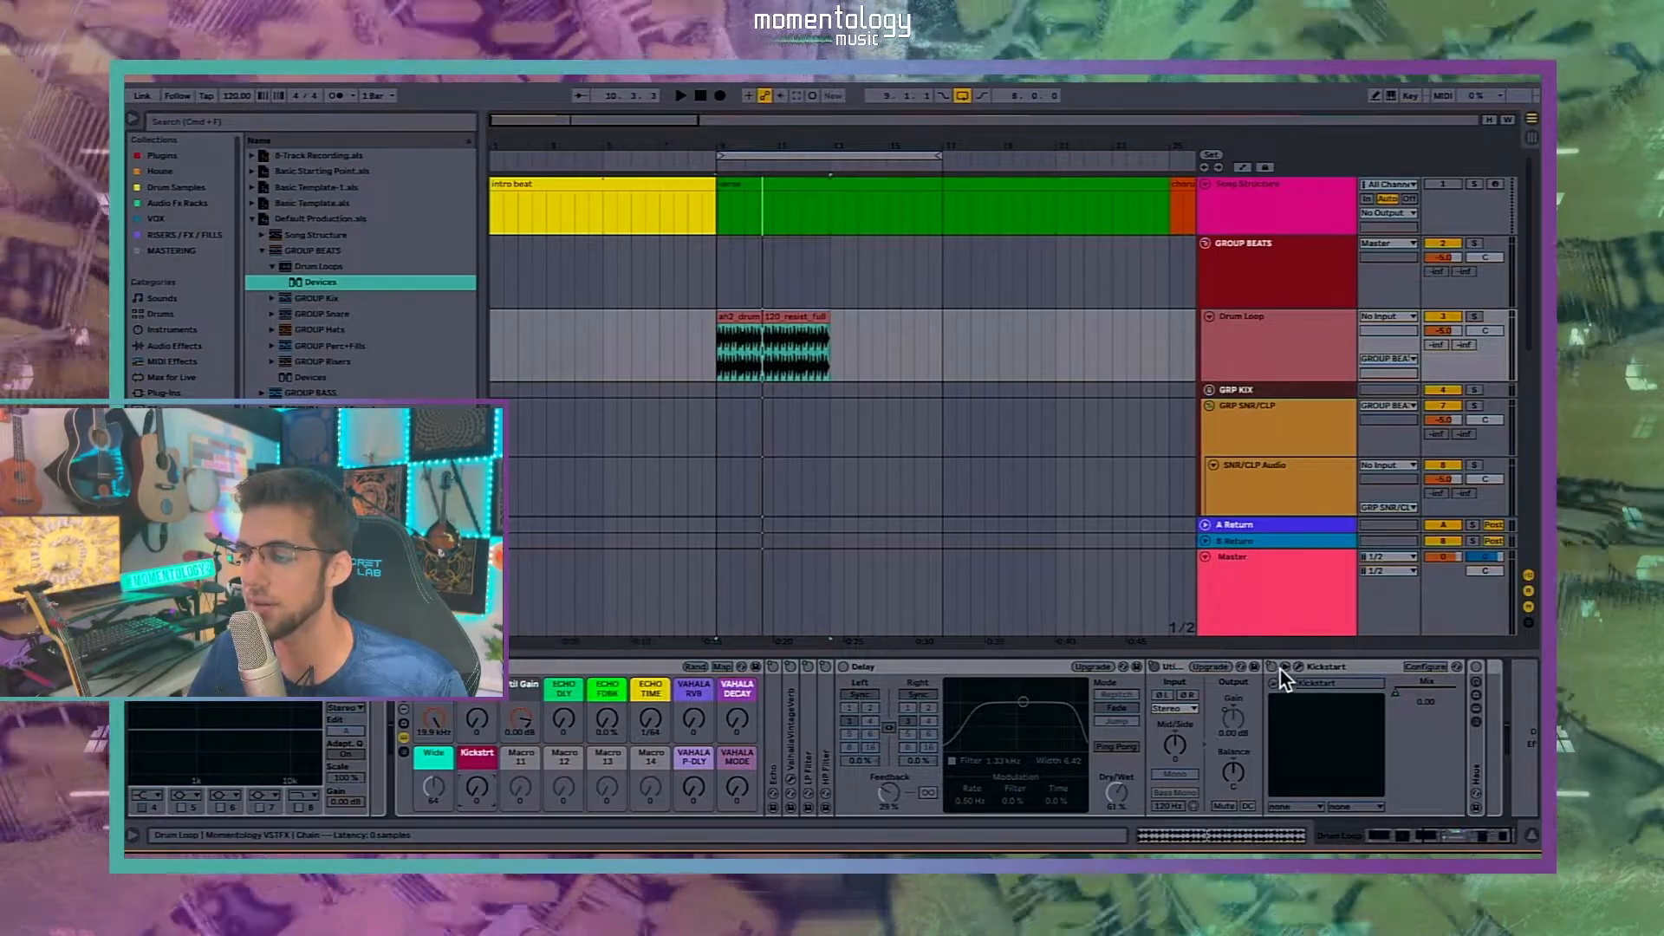
click(1280, 669)
double_click(1323, 668)
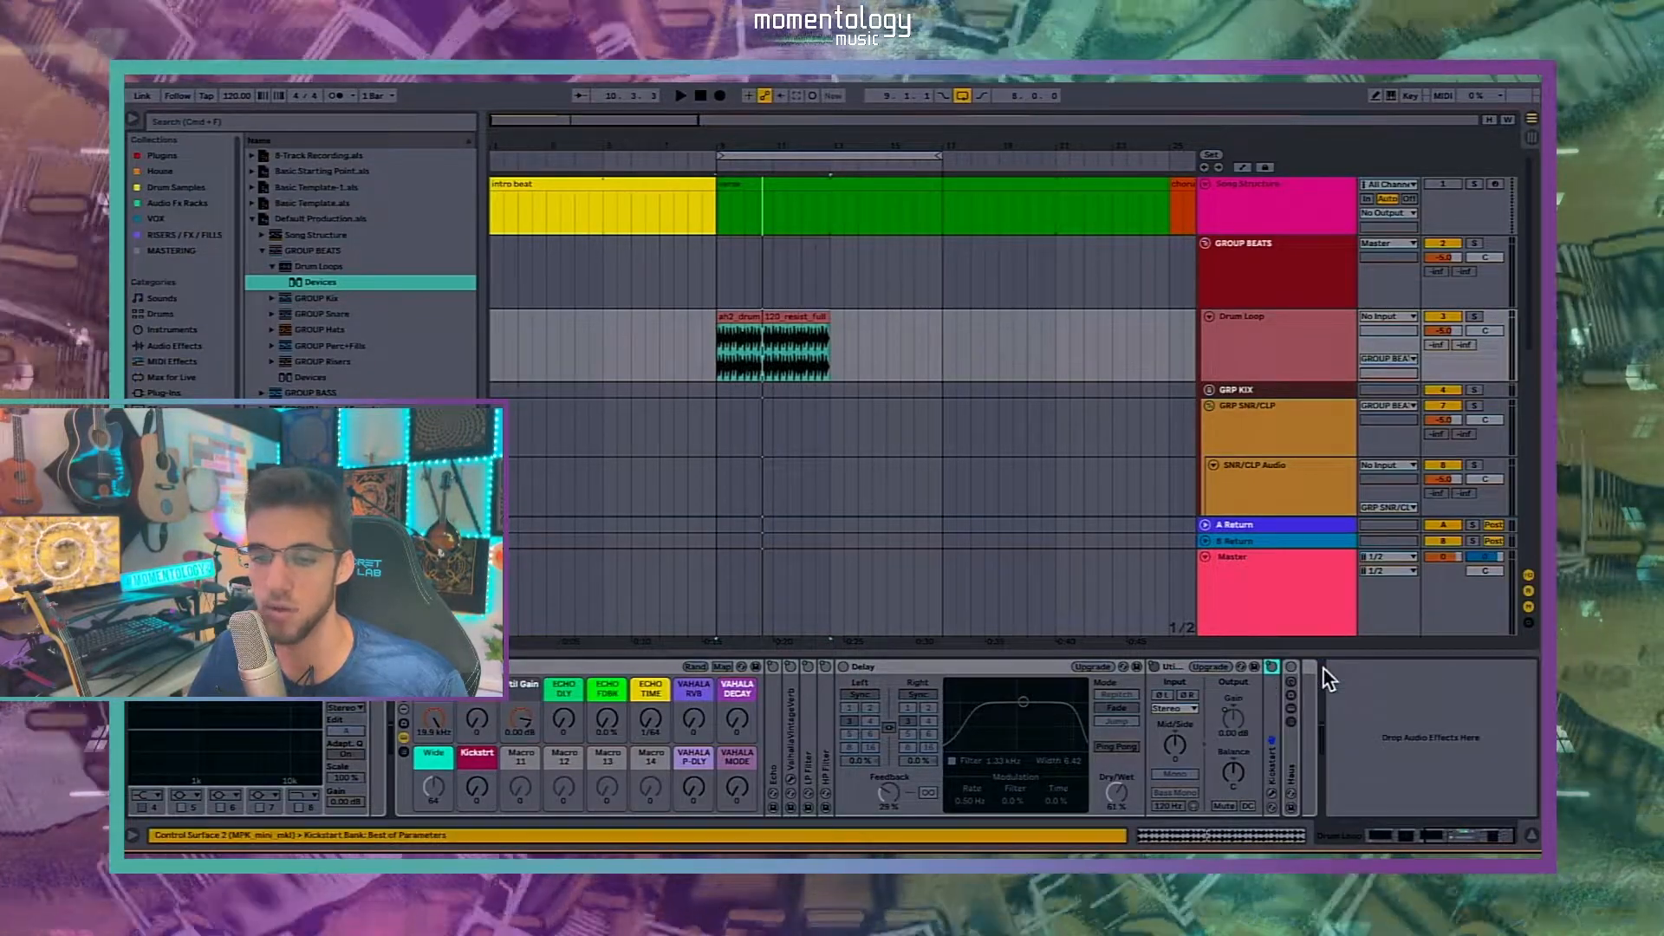
Step: Play the loop while testing the Kickstrt macro and return the macro to 0
key(space)
drag(477, 788, 477, 675)
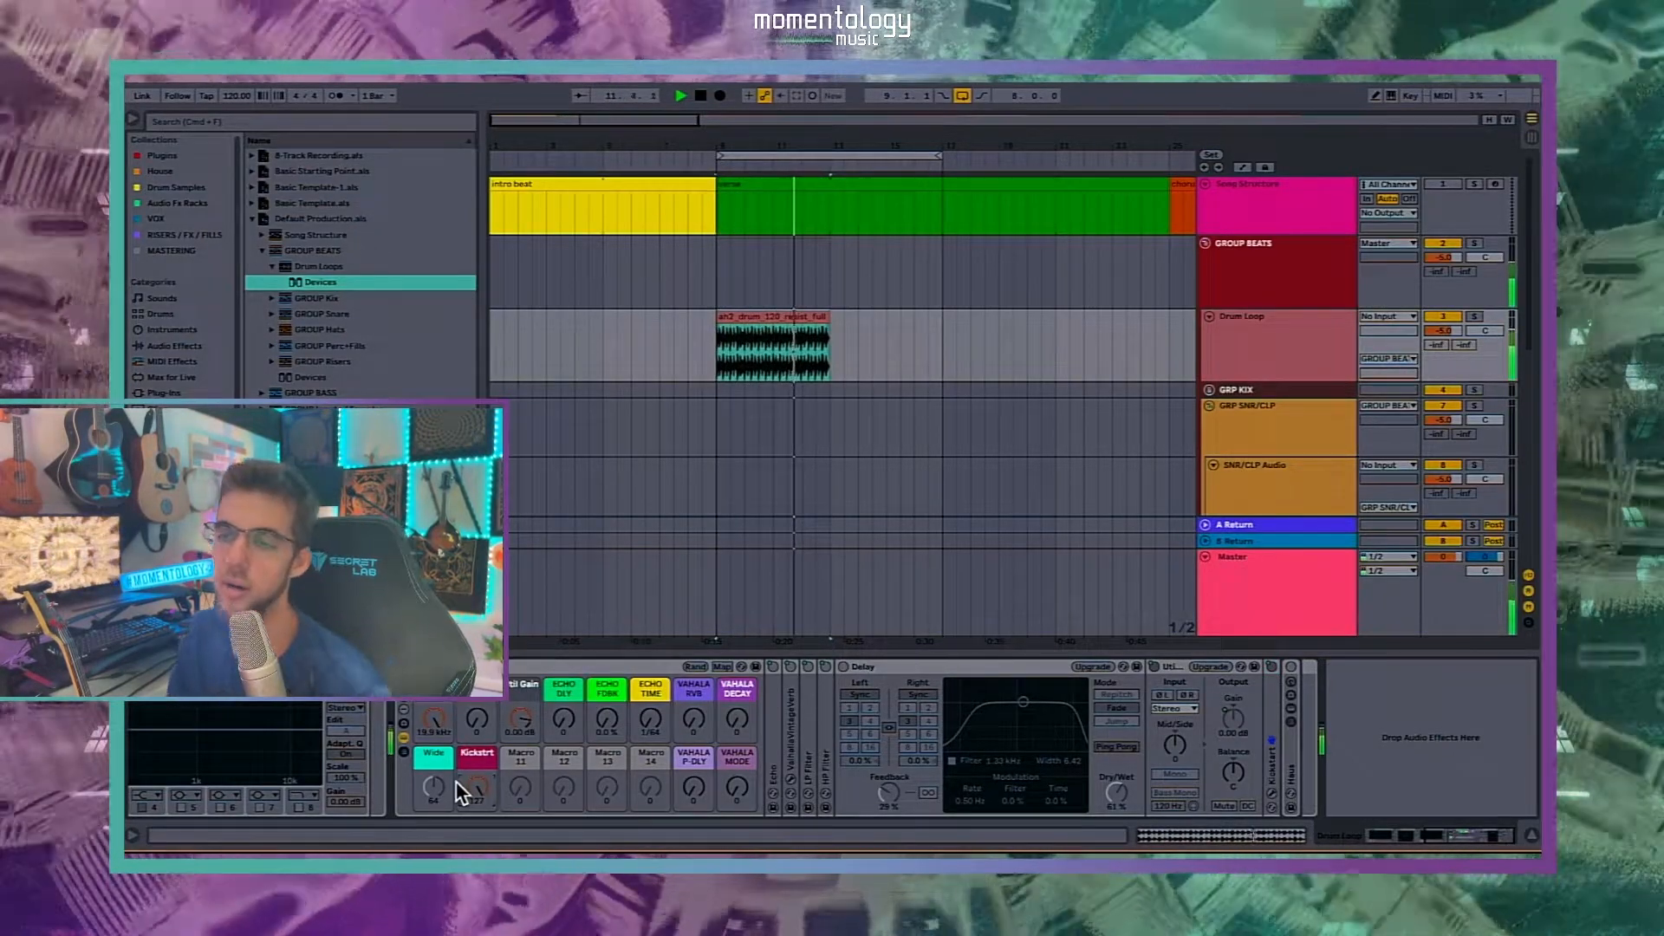
click(469, 782)
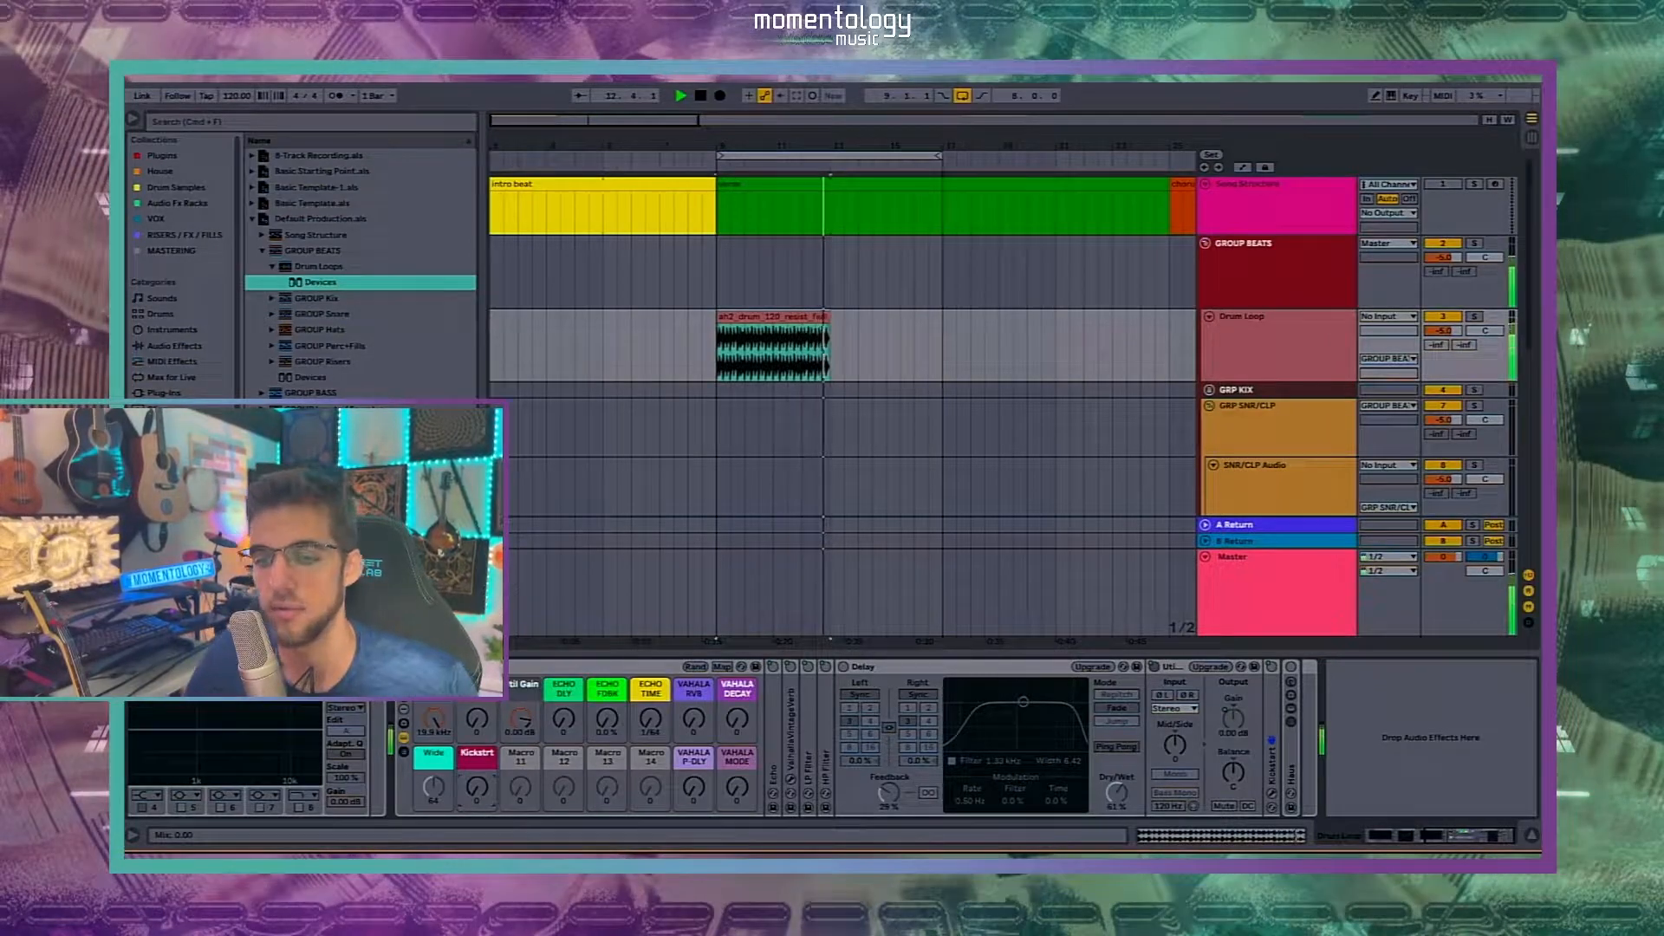
key(space)
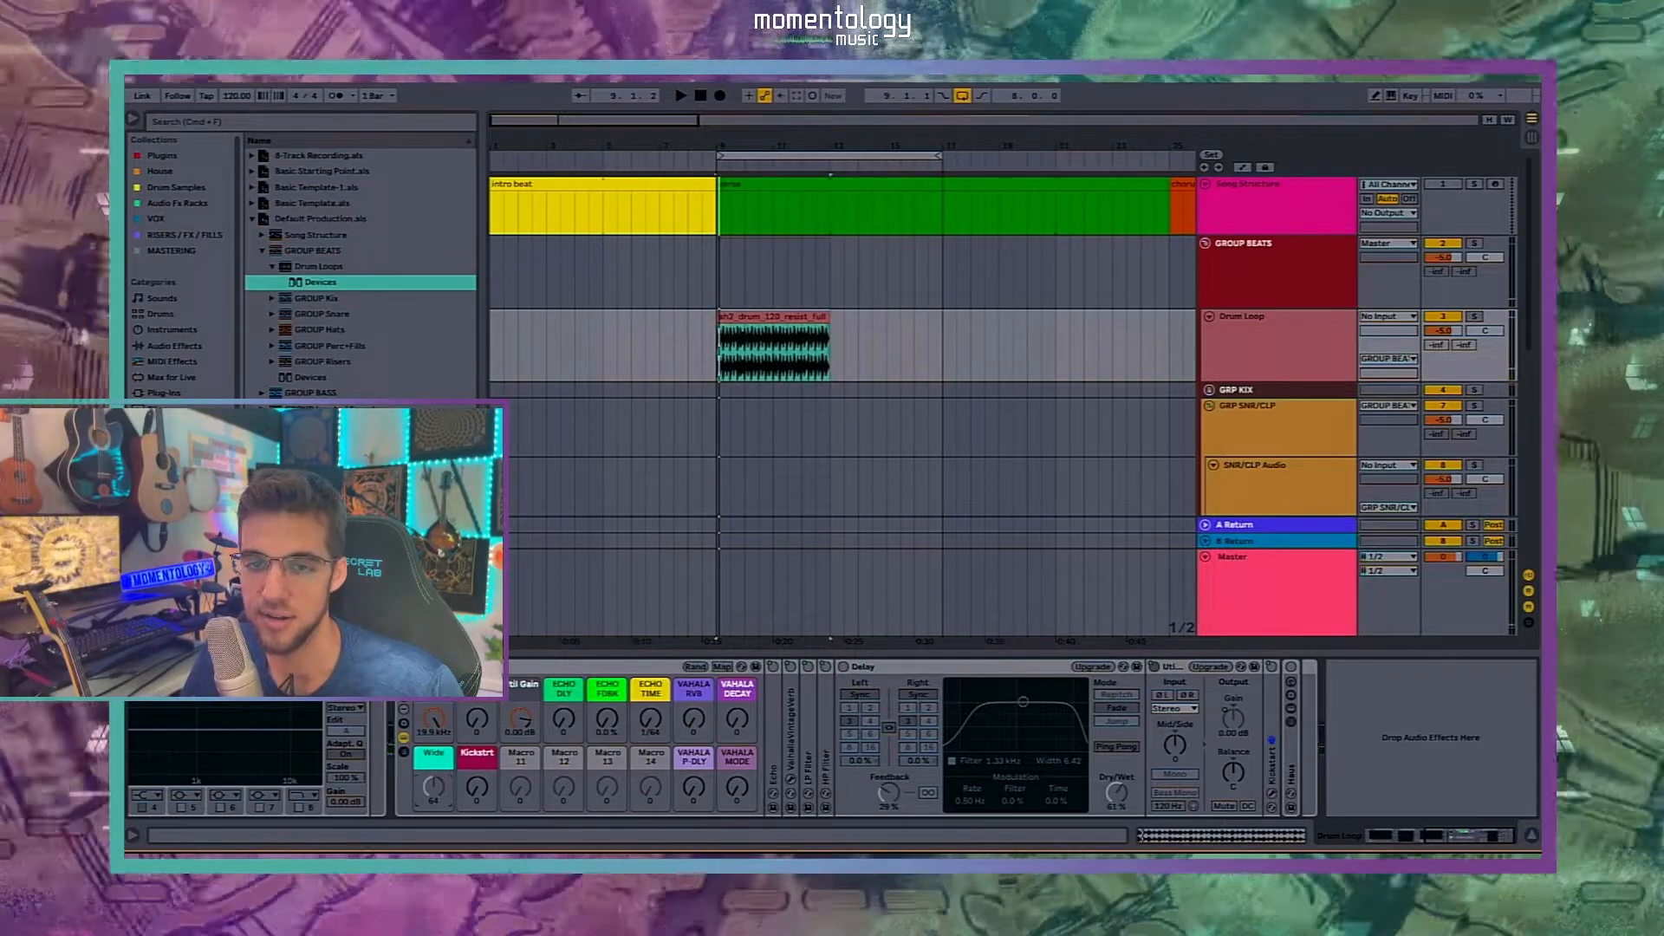
Step: Collapse the Delay device in the rack and play the loop briefly
click(1016, 667)
key(Delete)
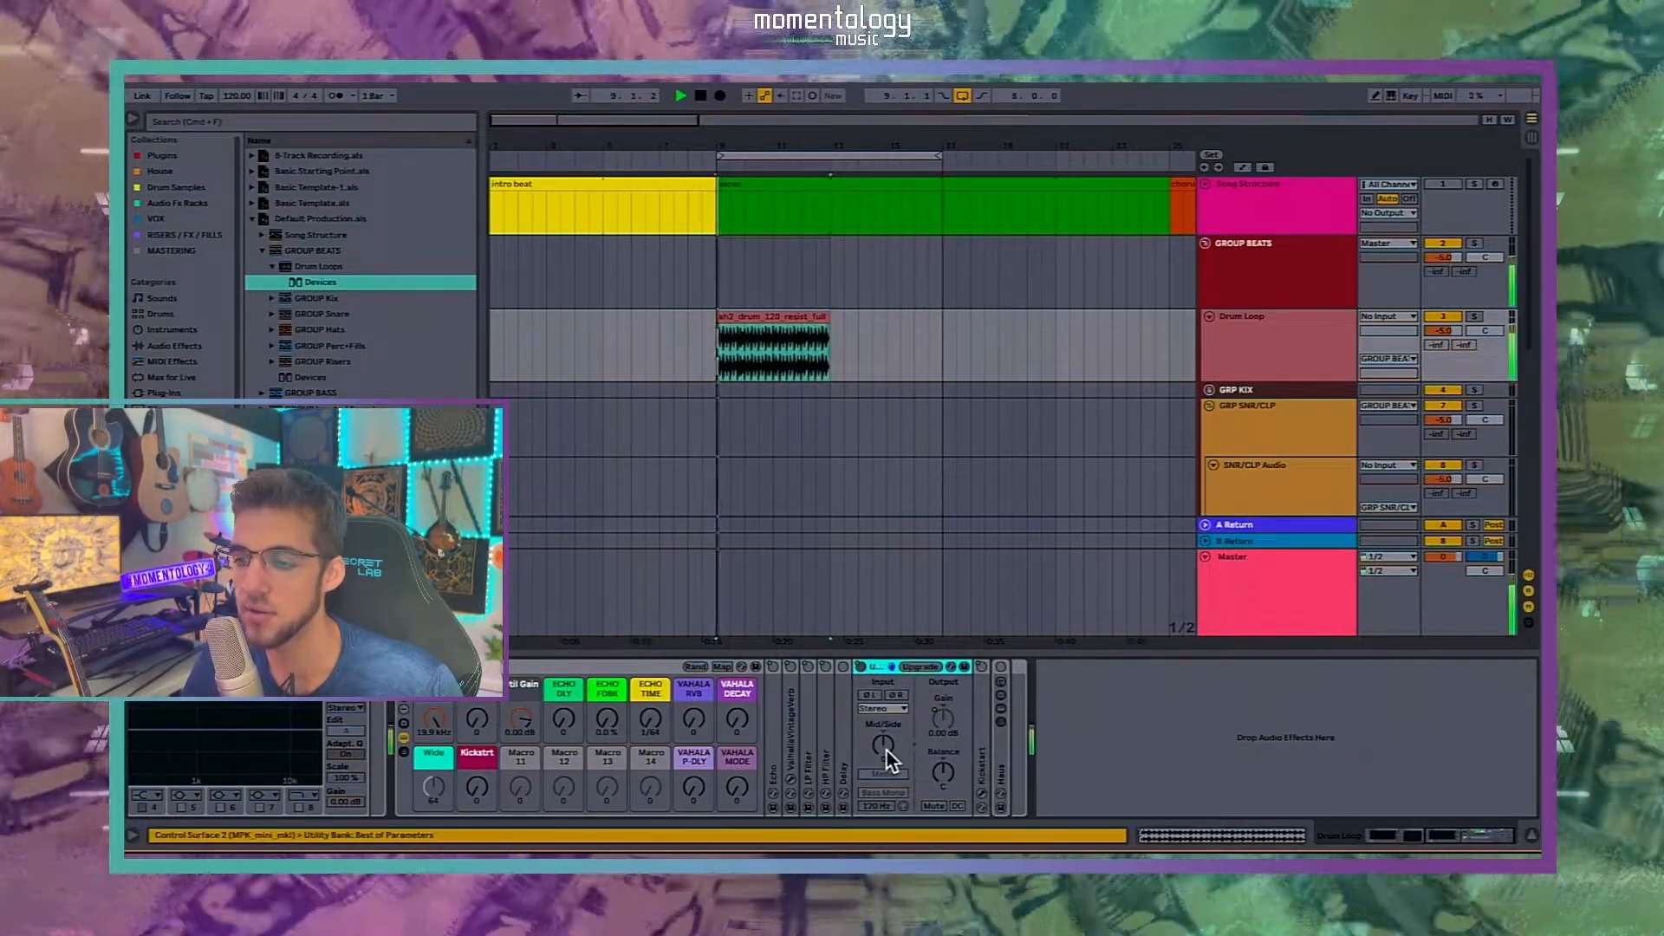
key(space)
key(space)
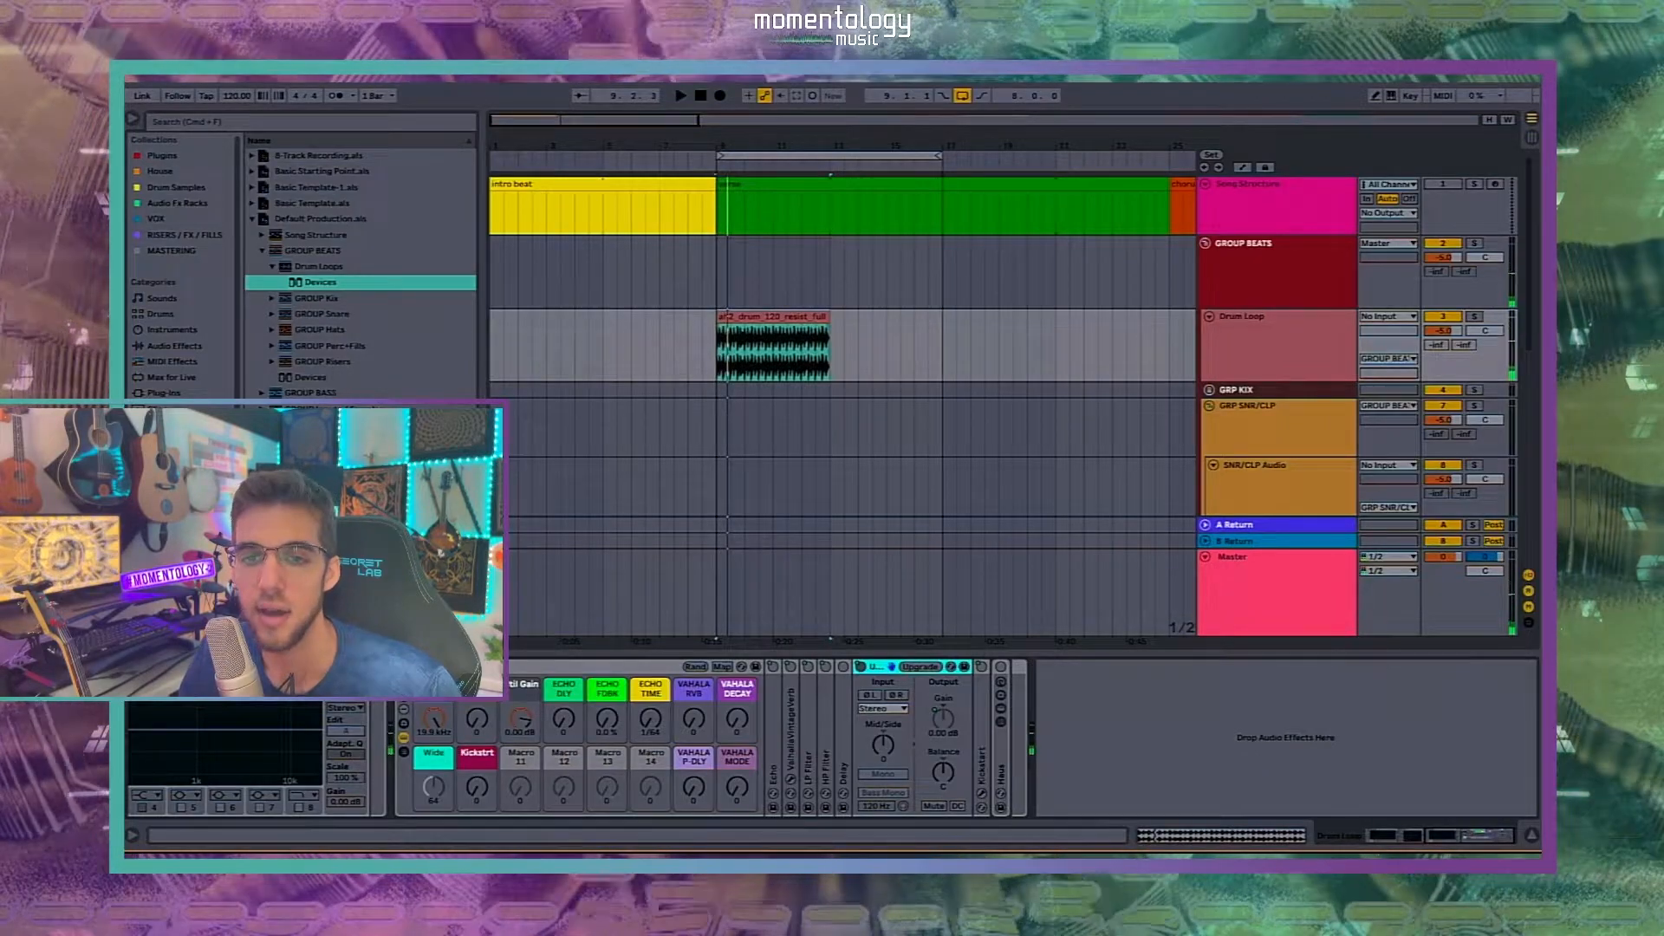
Step: Browse the audio effects to the Utilities folder and select the Utility device
click(179, 203)
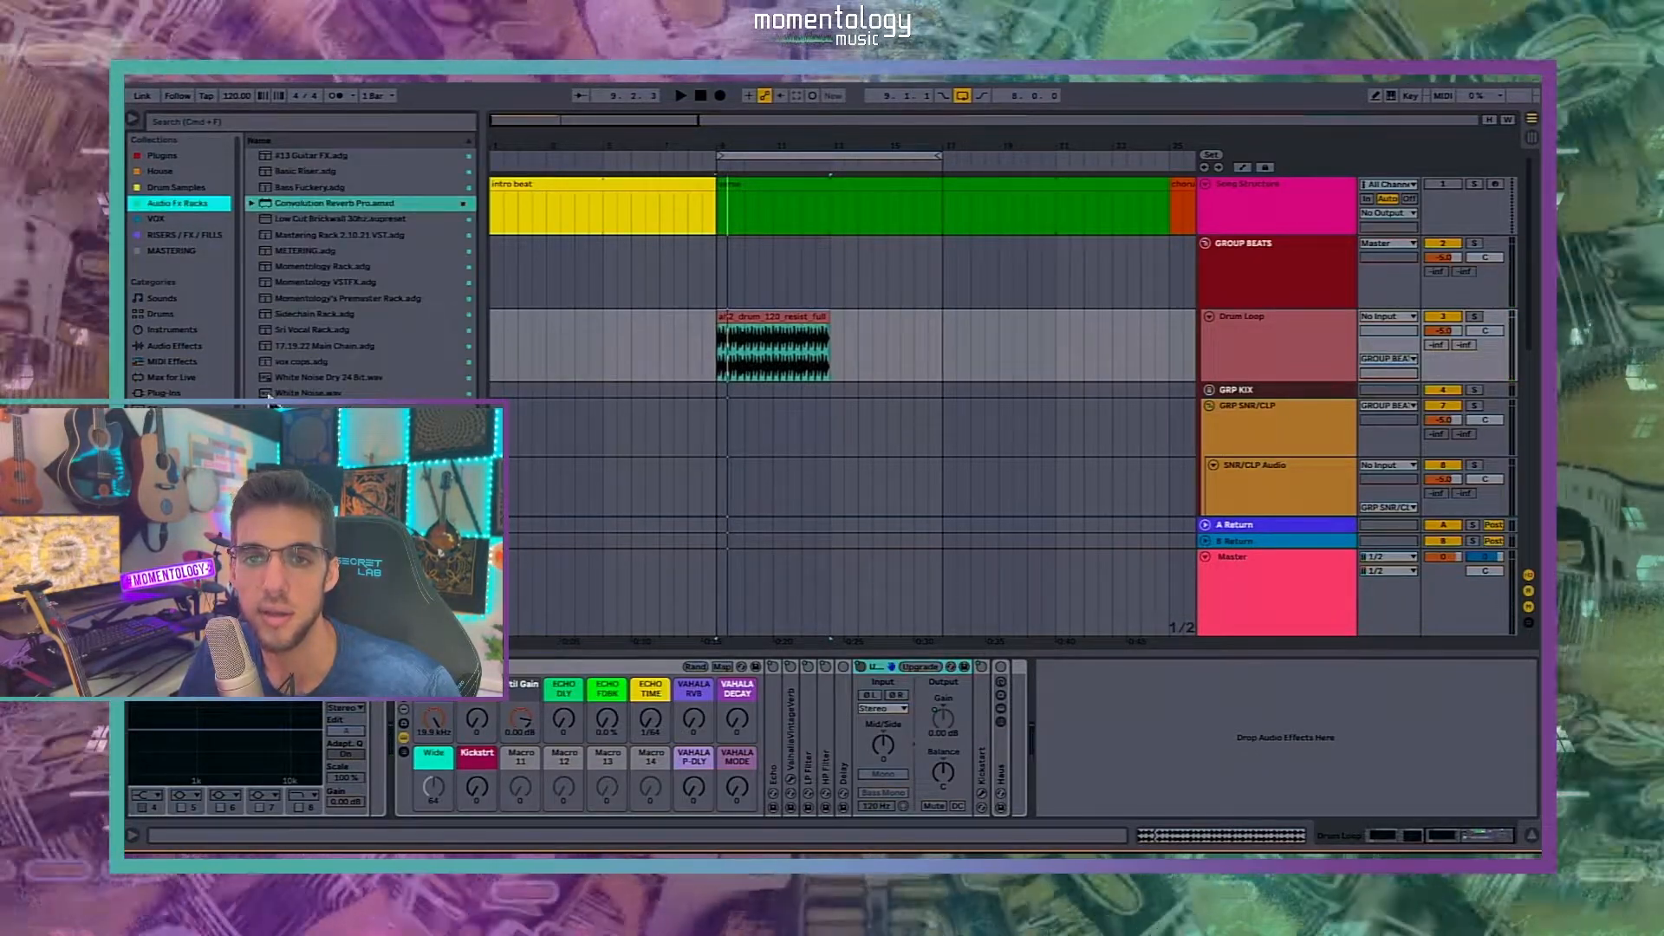
click(194, 347)
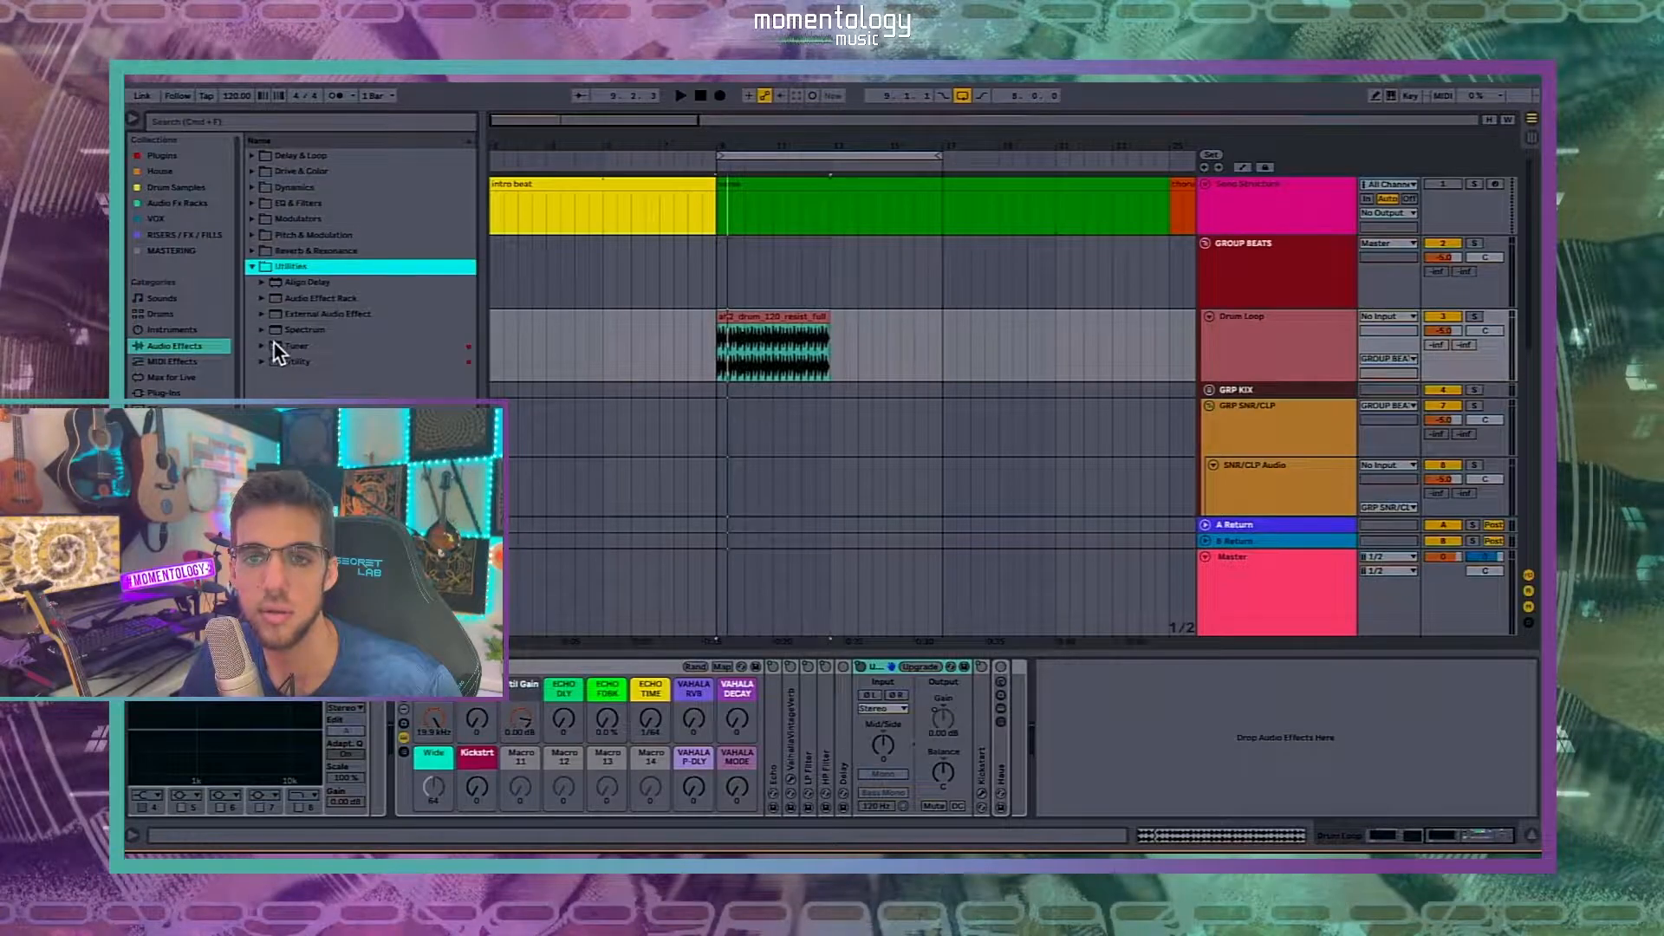
click(304, 360)
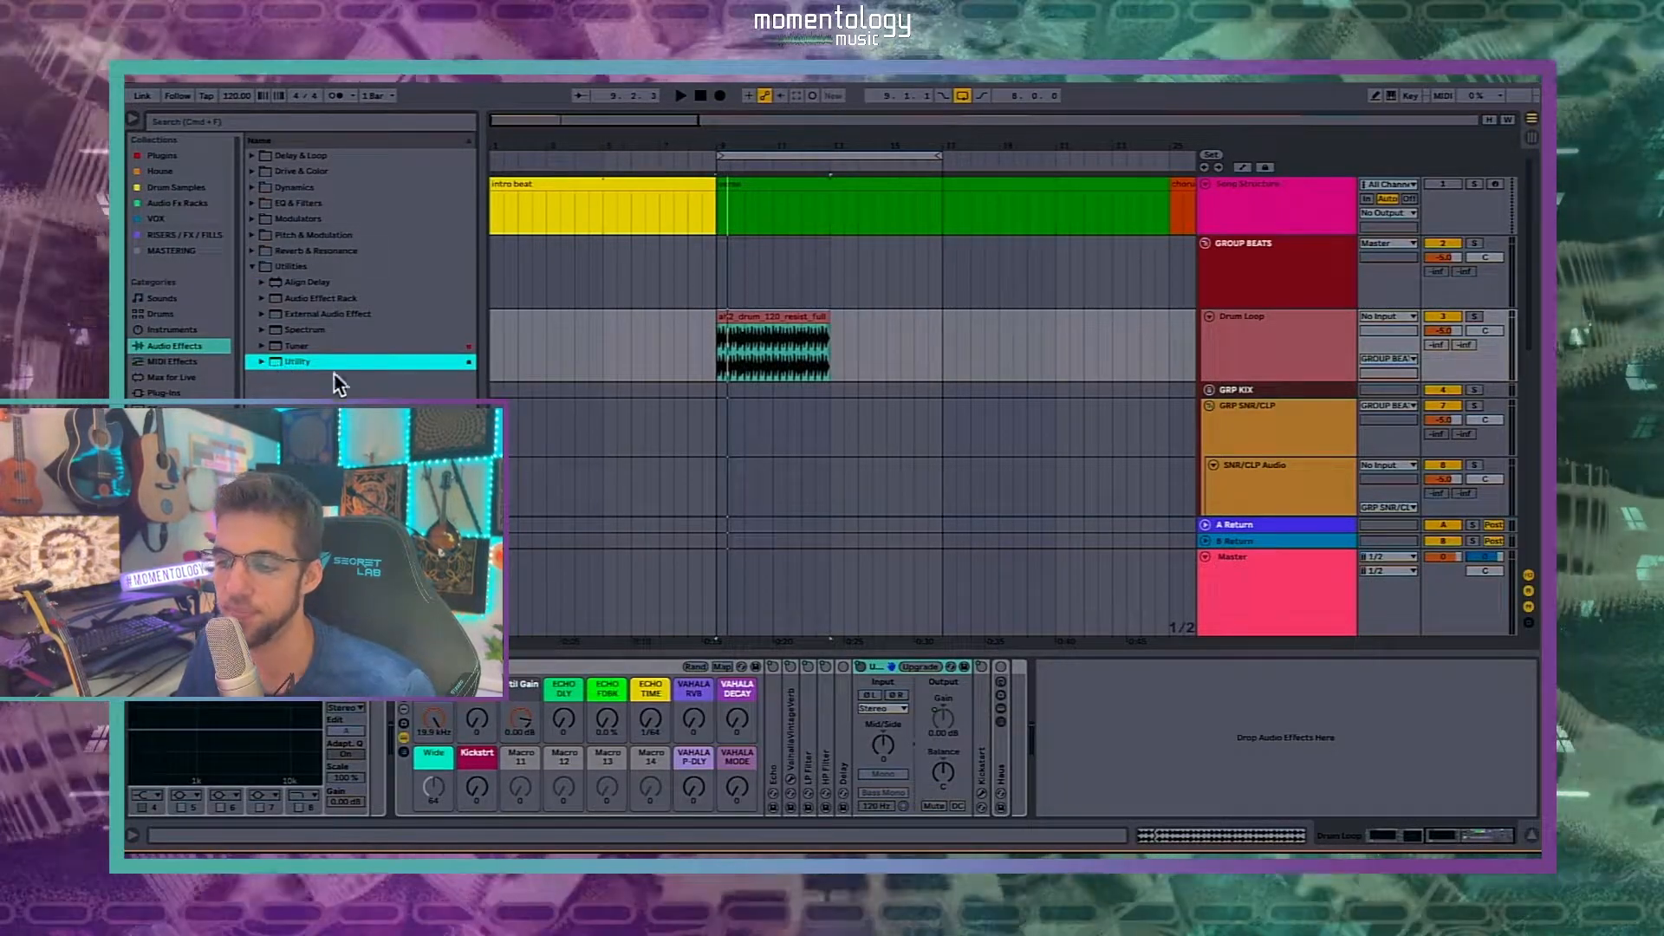
click(882, 709)
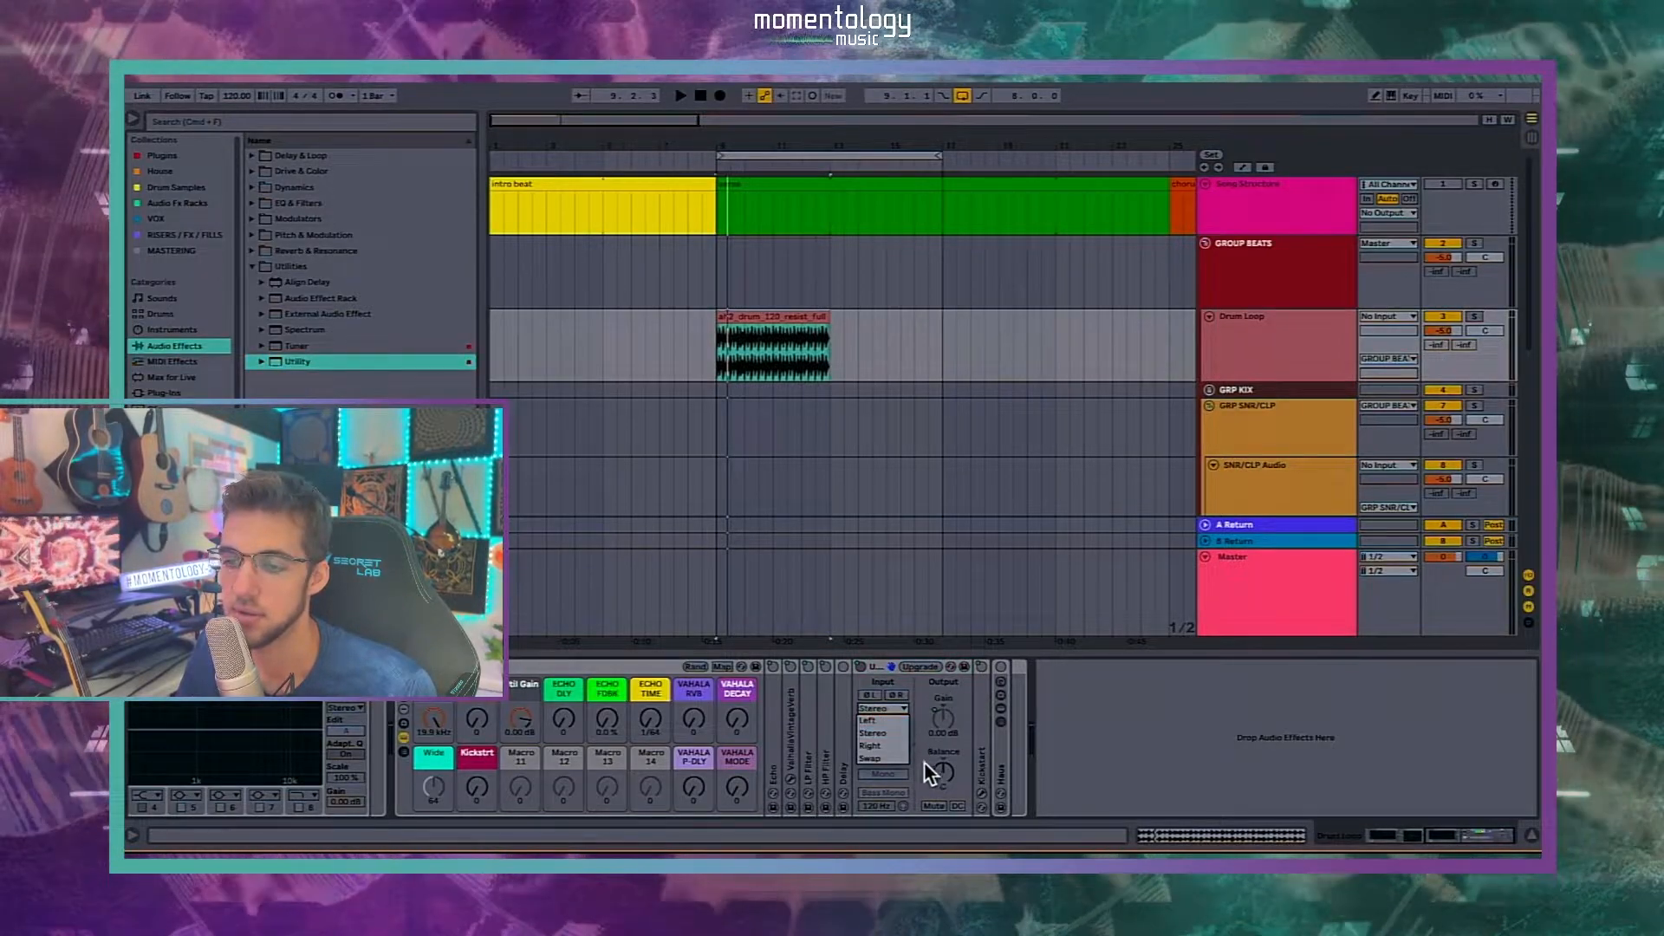
click(936, 778)
right_click(943, 782)
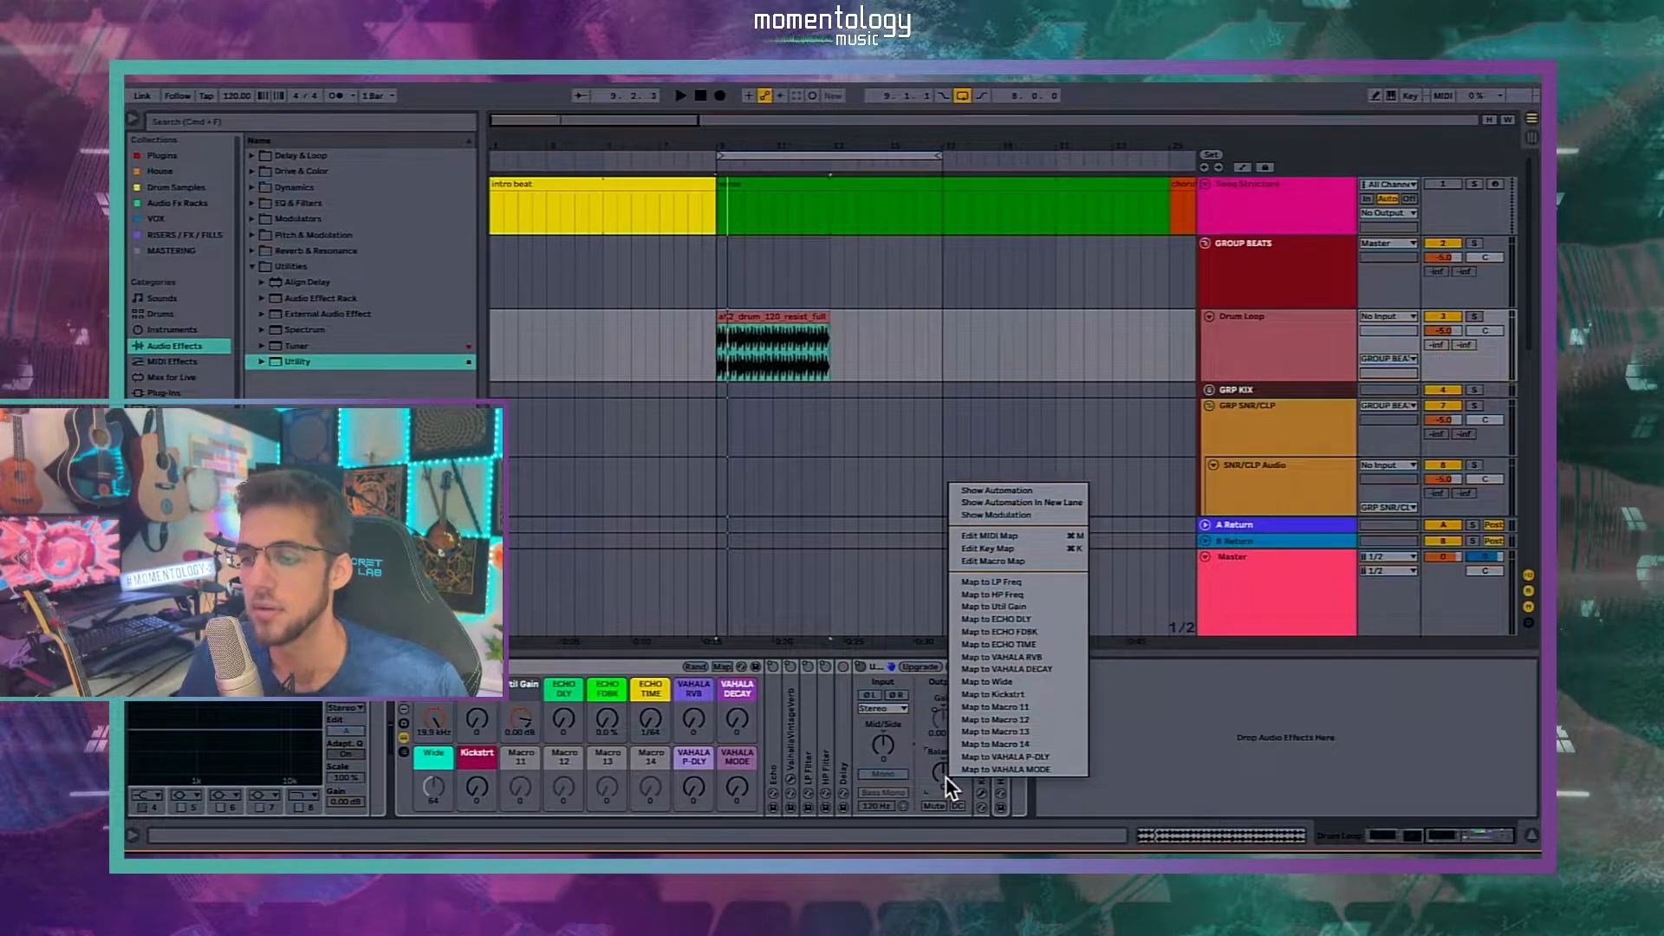
click(929, 779)
Step: Insert a new Utility after the existing Utility in the rack and play the loop with its Width at 400%
drag(301, 363, 979, 741)
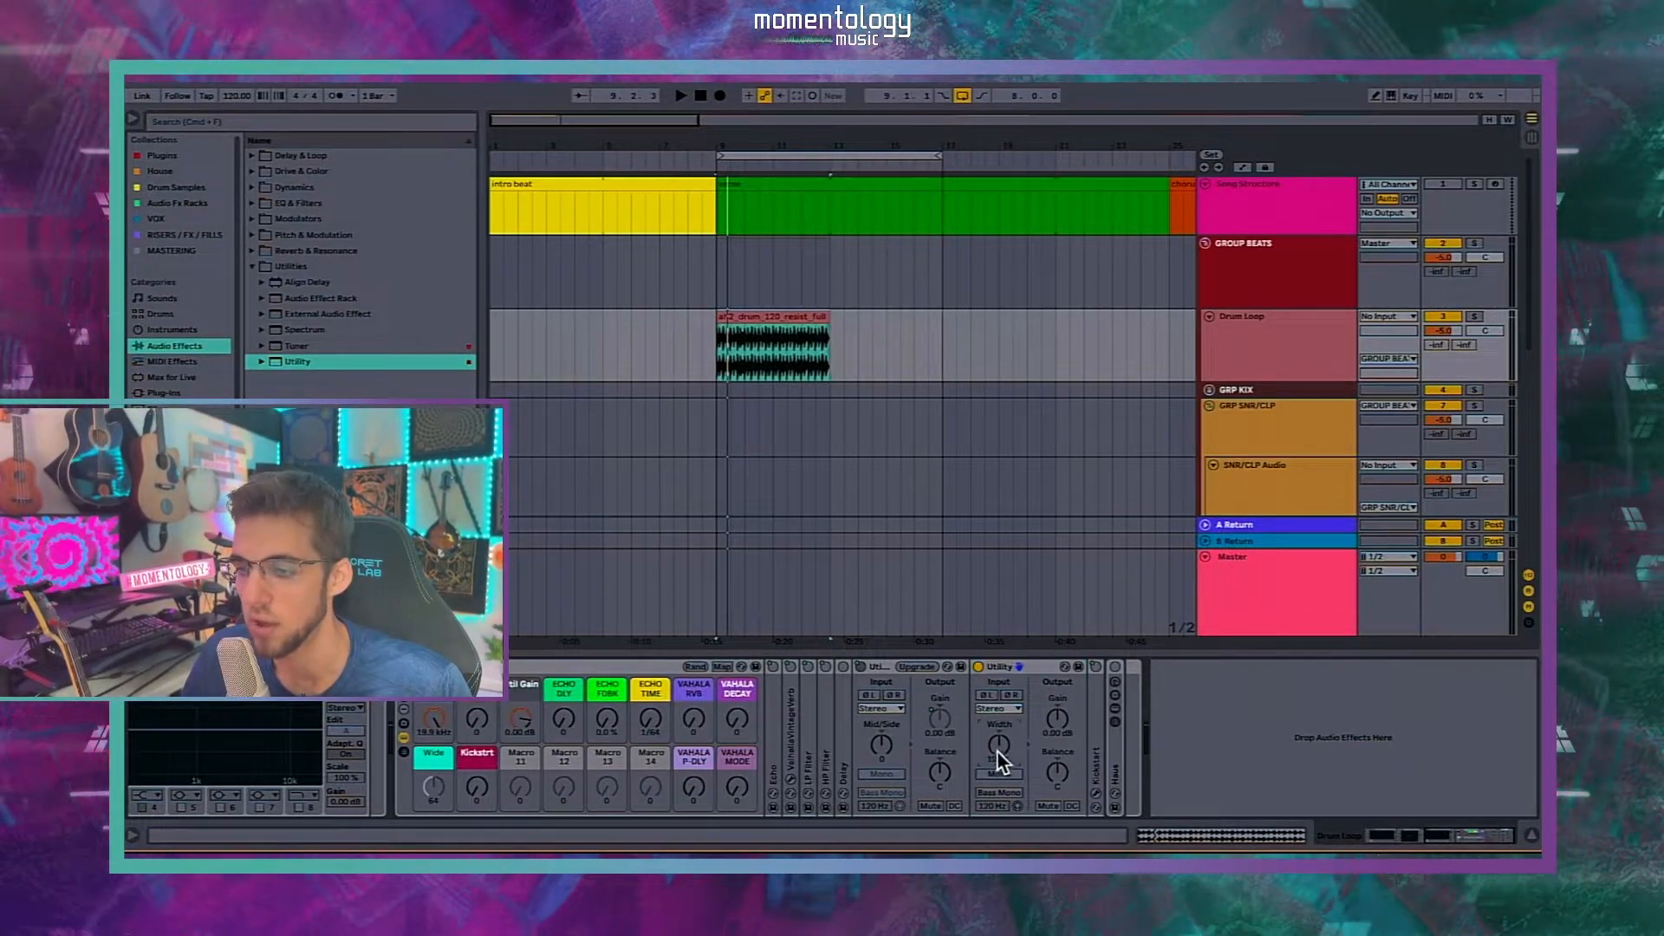
key(space)
drag(998, 746, 999, 641)
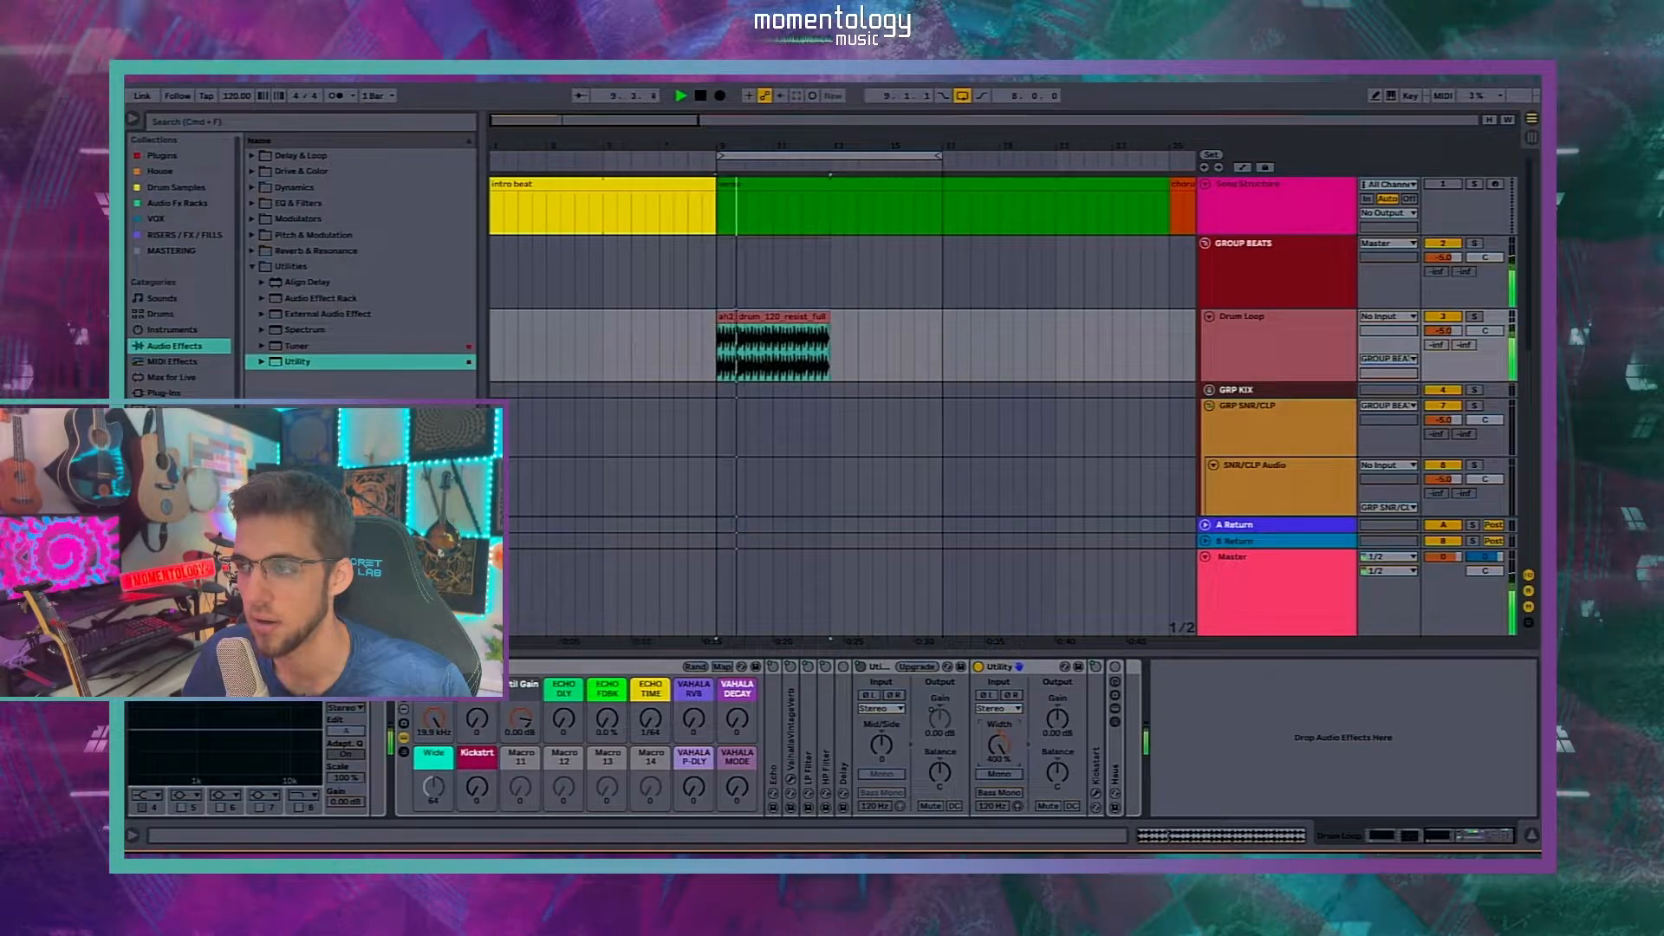
drag(998, 745, 999, 641)
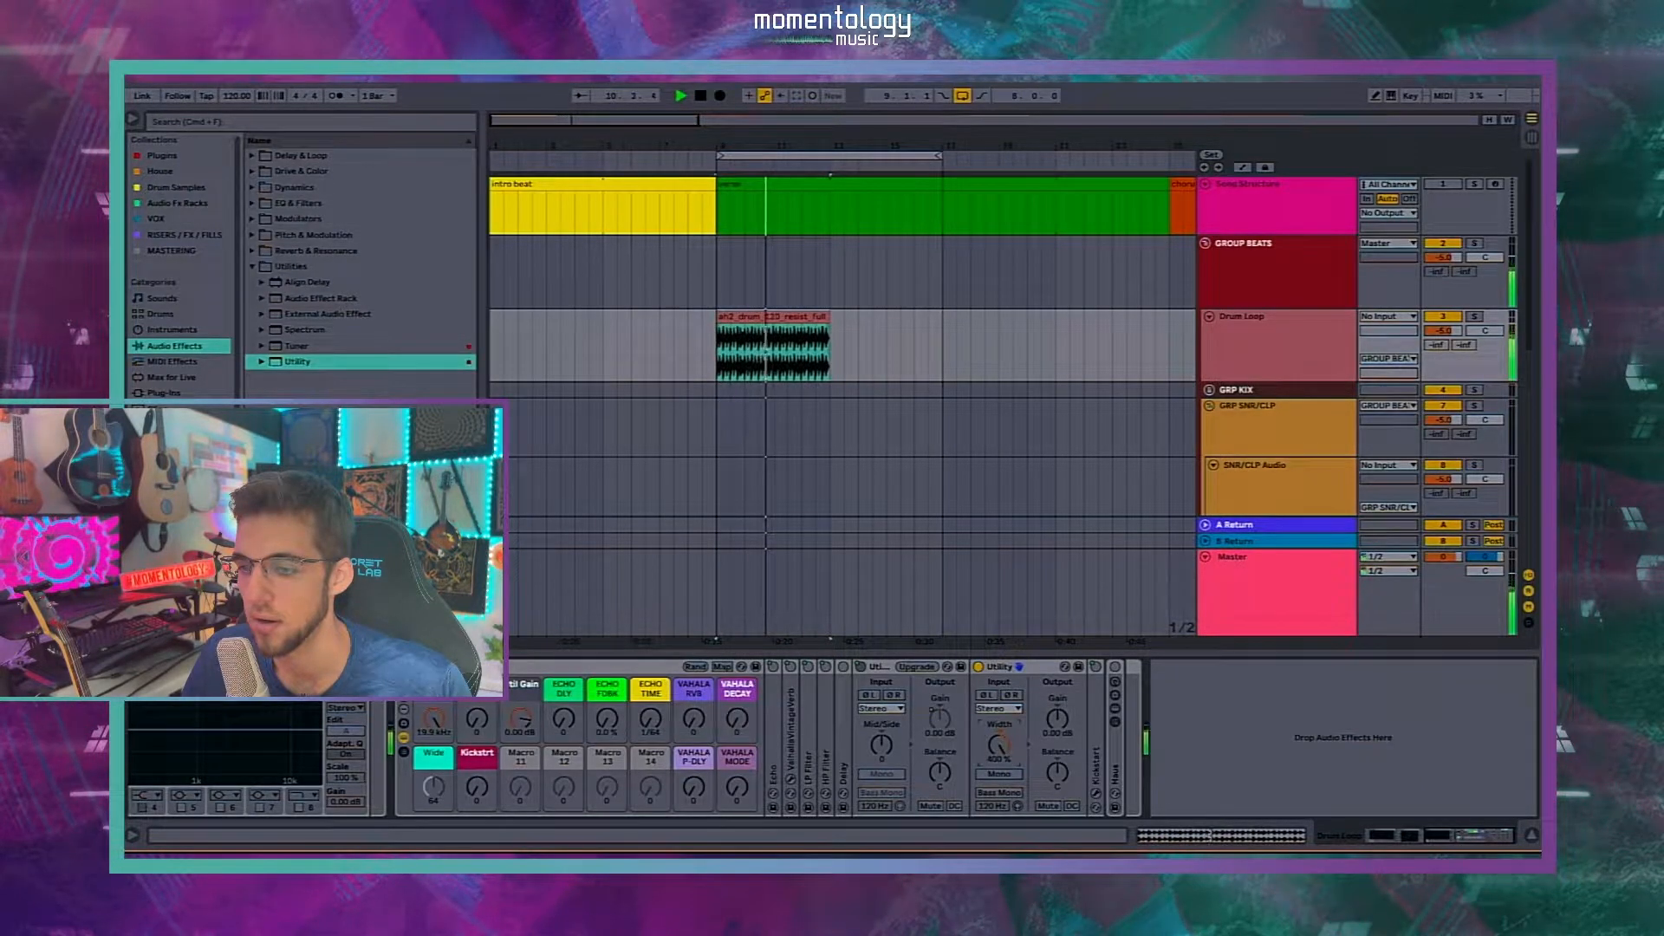
key(space)
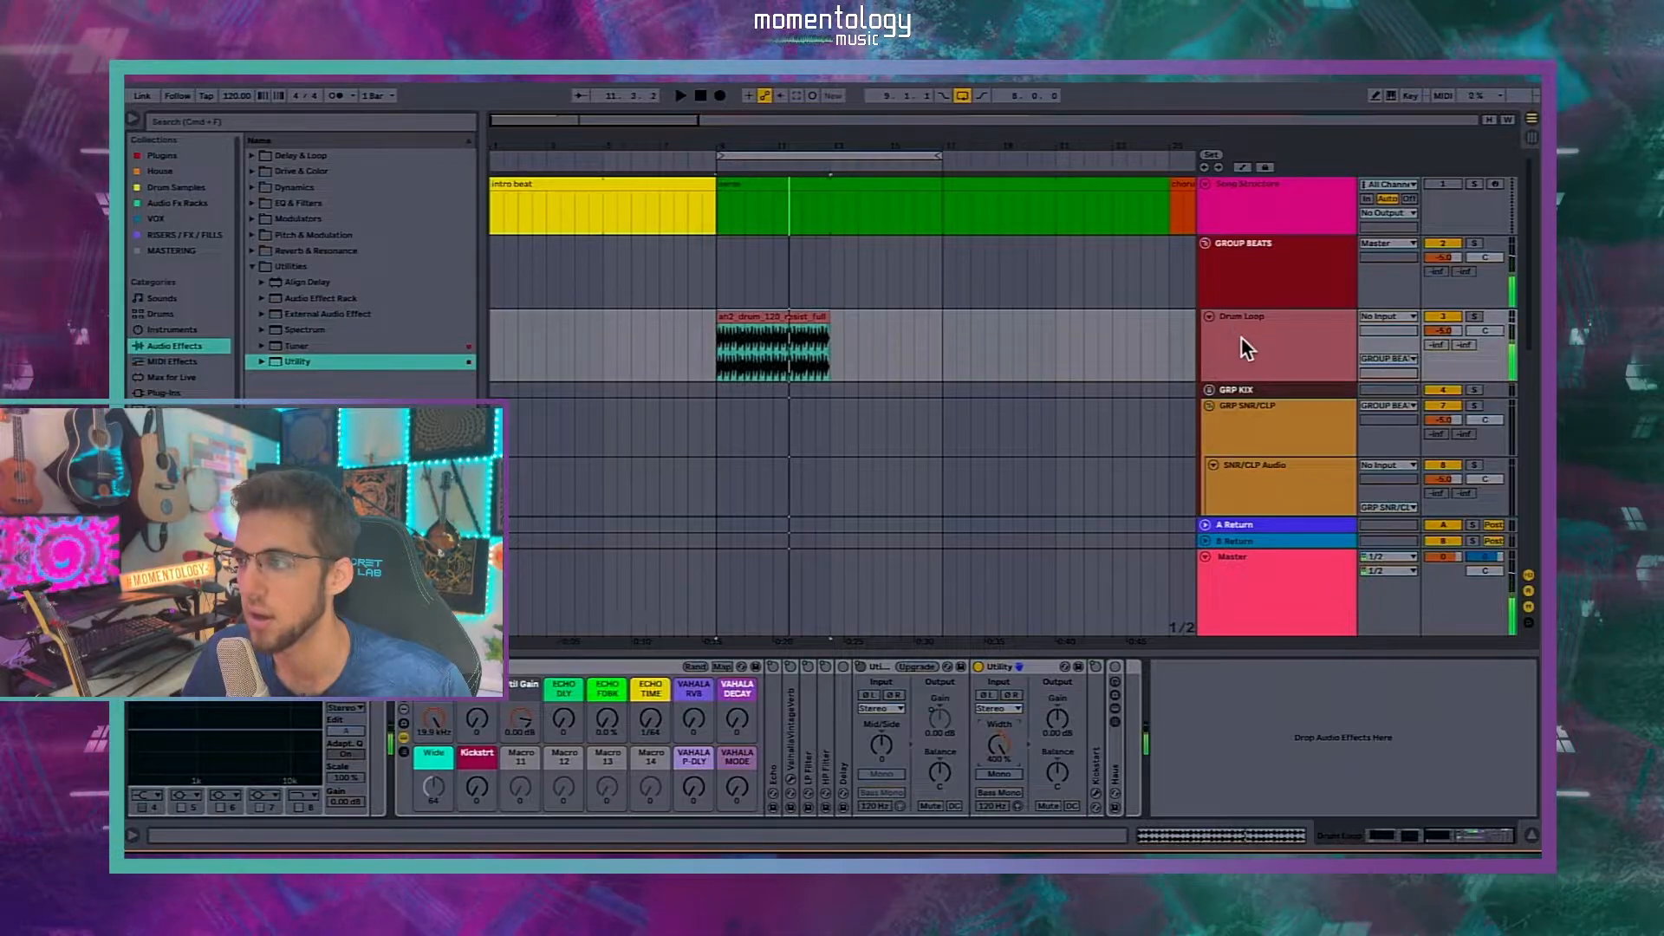
Step: Play the Drum Loop track again with the new Utility's Width lowered to 0%
click(1240, 338)
key(space)
drag(1000, 751, 1000, 862)
Step: Add the LEVELS plug-in to the Master track and move its window clear of the Drum Loop clip
click(1240, 579)
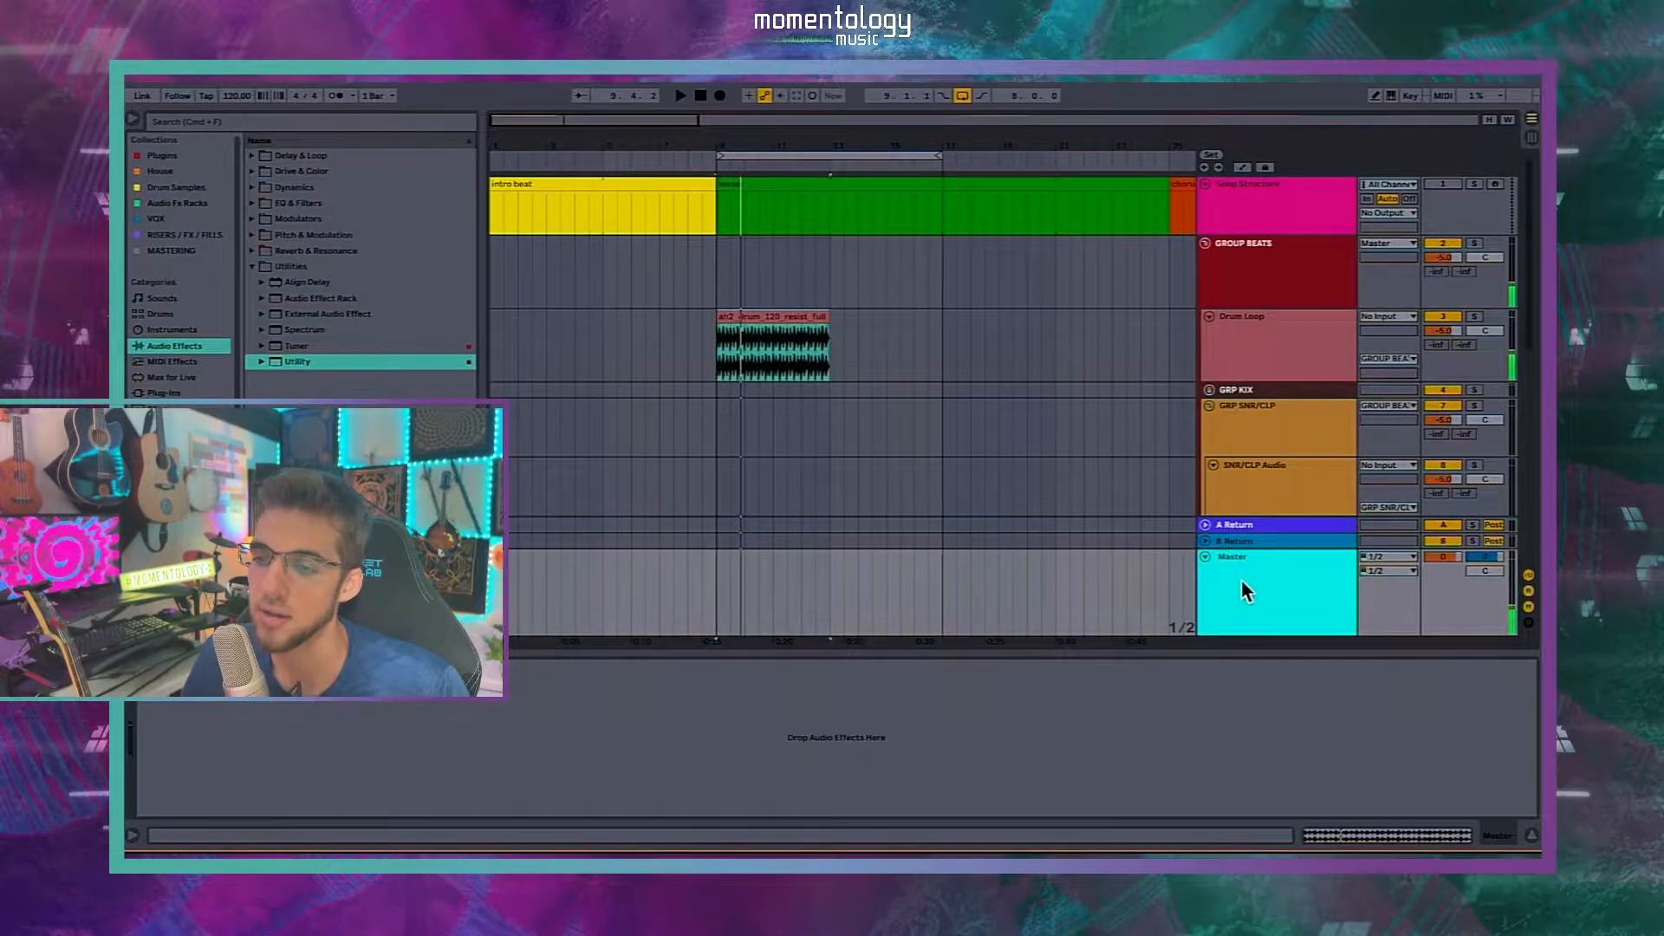
click(163, 157)
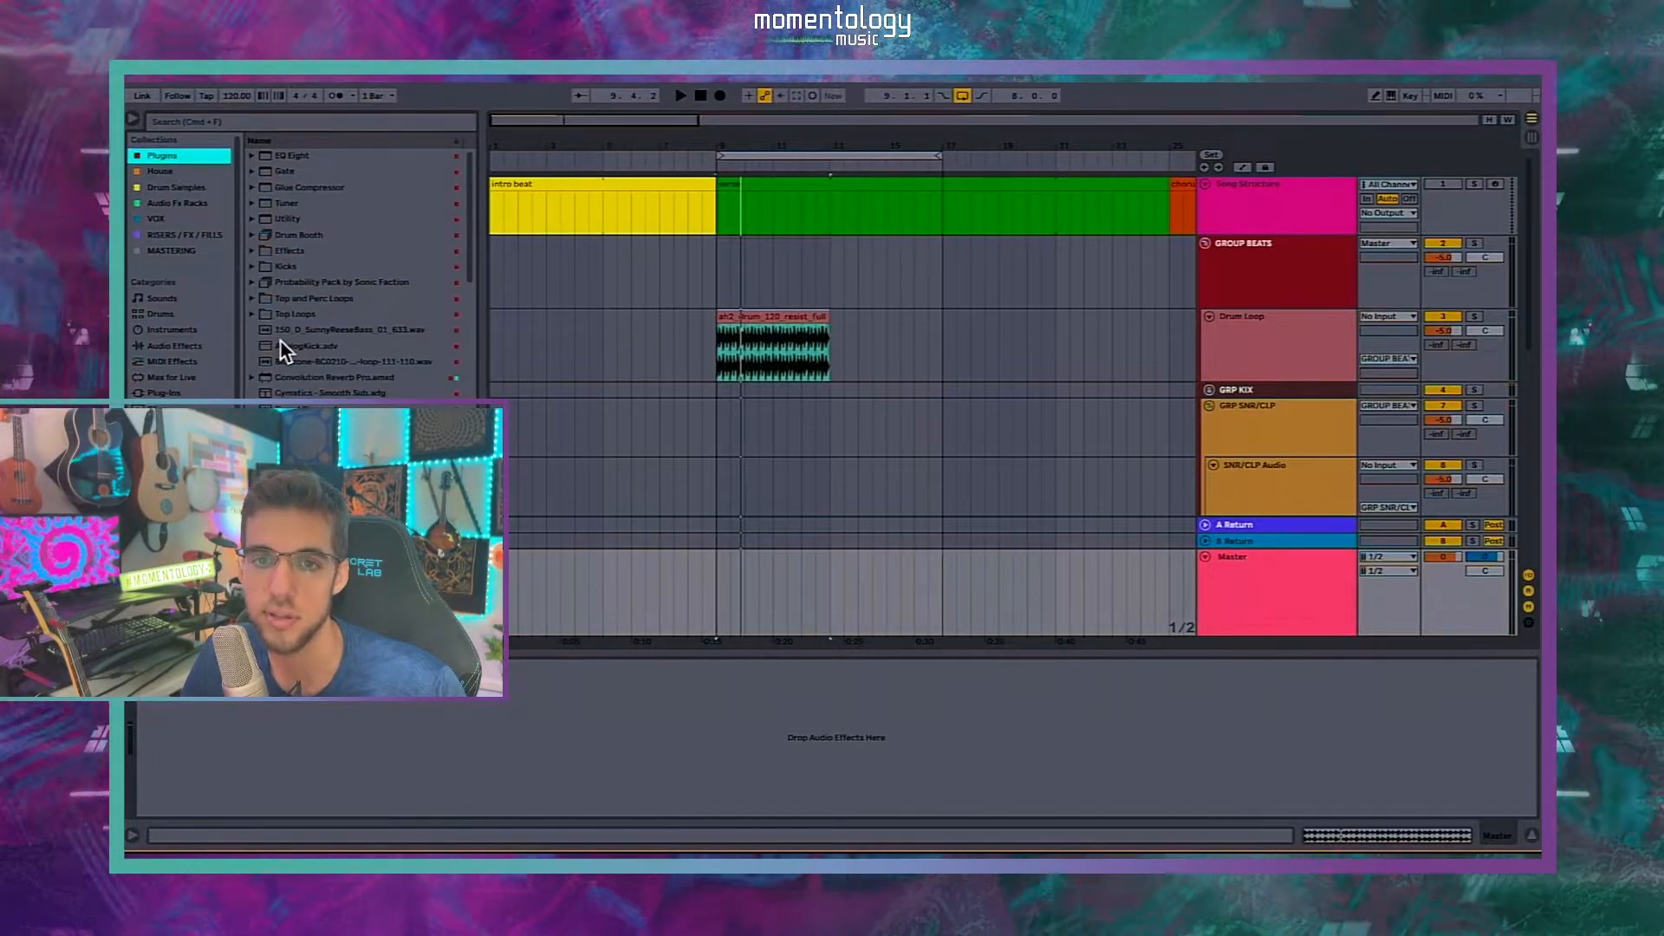
scroll(294, 351, down, 10)
scroll(298, 355, down, 5)
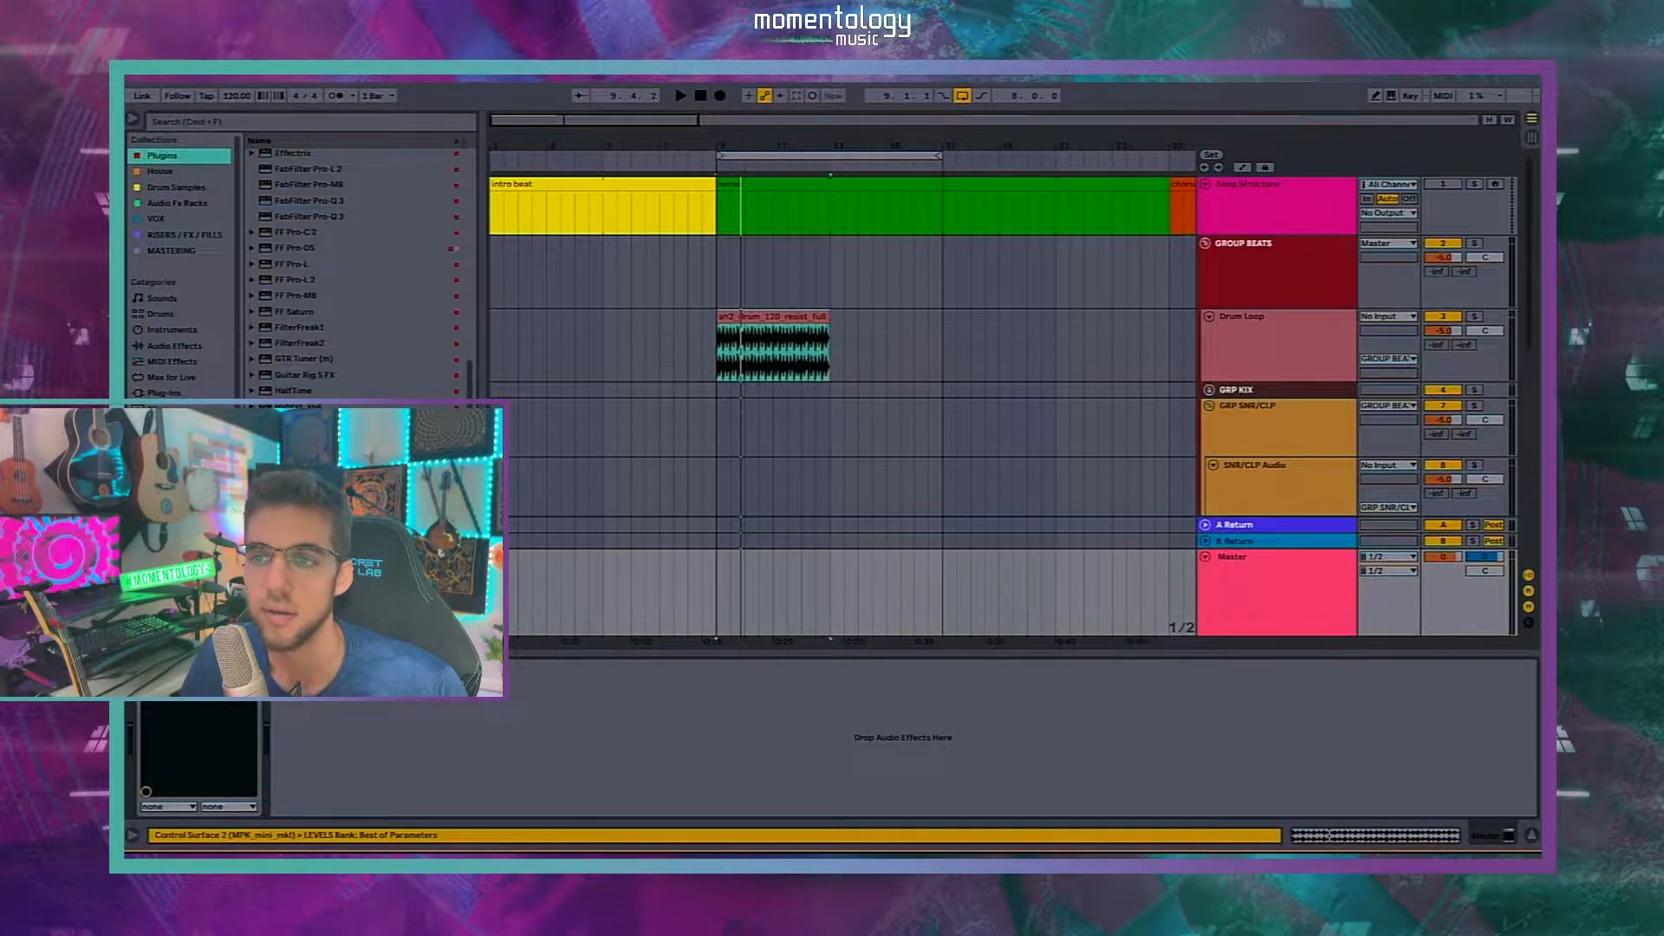
drag(880, 401, 550, 265)
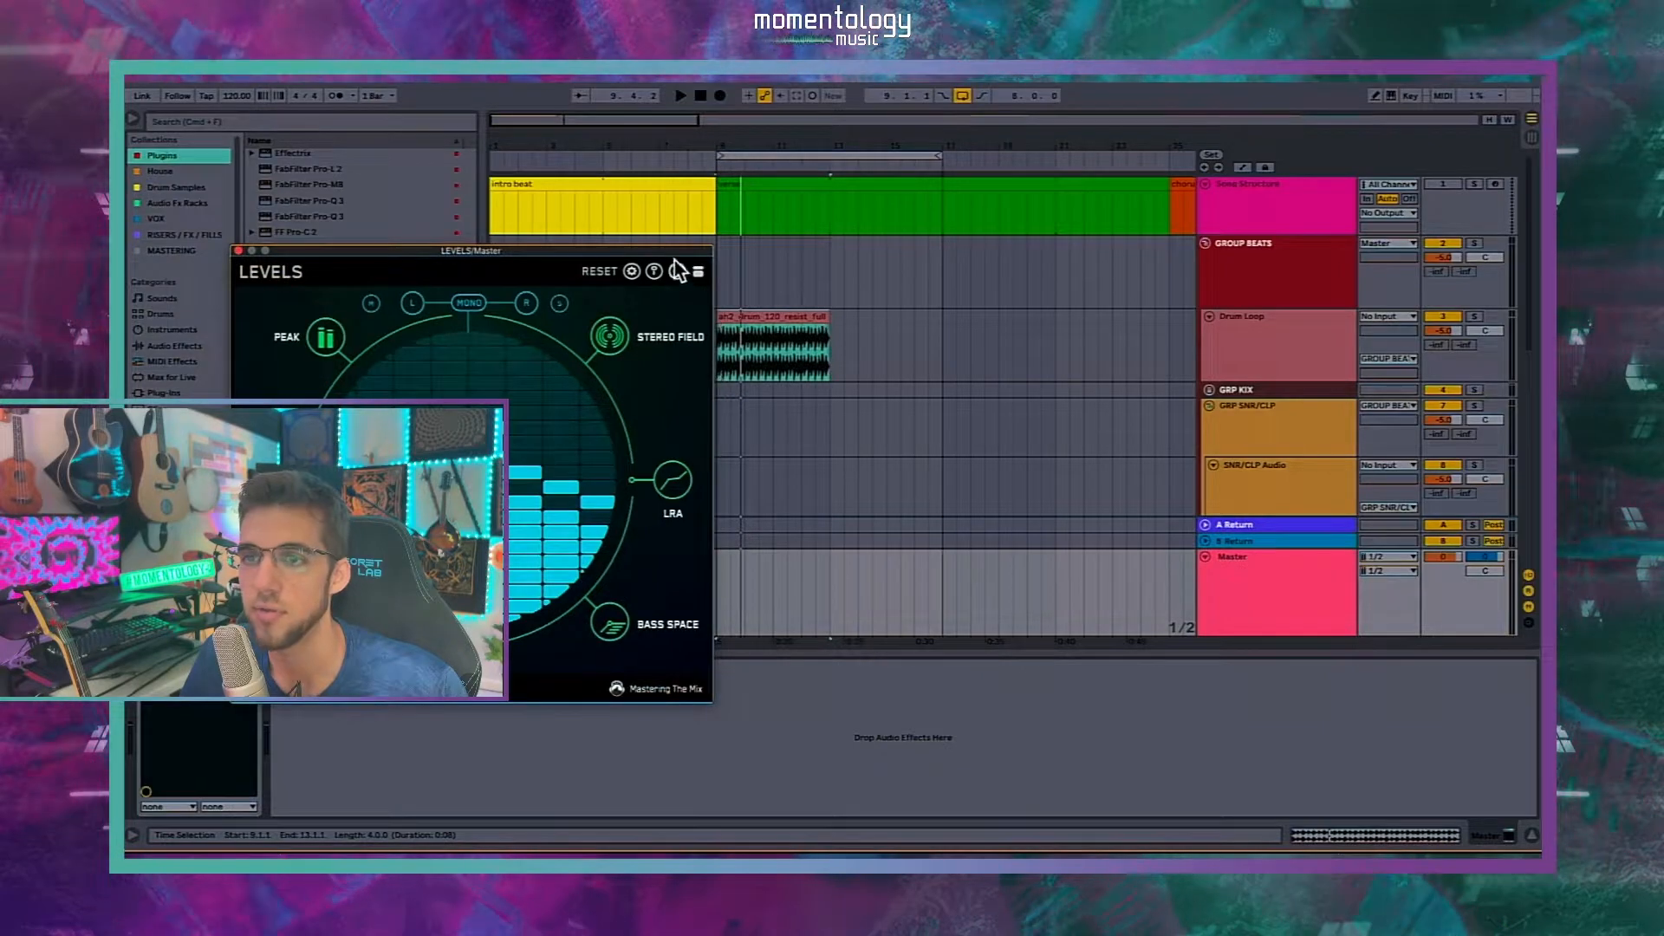
drag(671, 253, 657, 251)
Step: Play the drum loop with LEVELS on its Stereo Field view, comparing the new Utility's Width at 400% and 0%
click(718, 343)
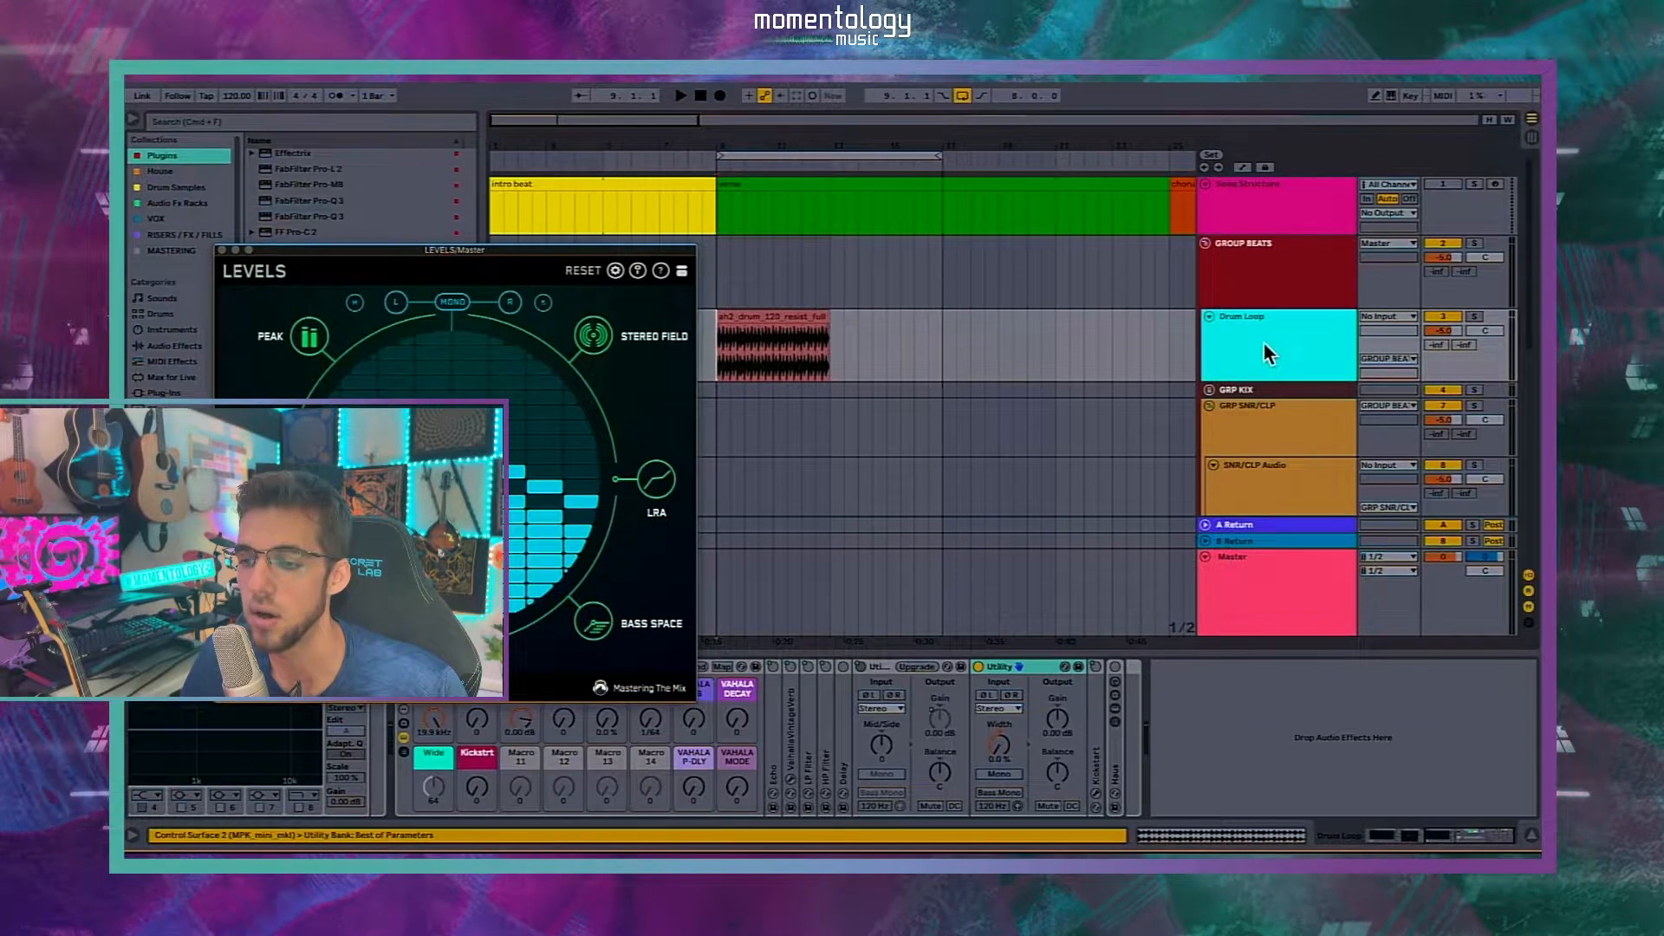
key(space)
drag(1001, 745, 1001, 658)
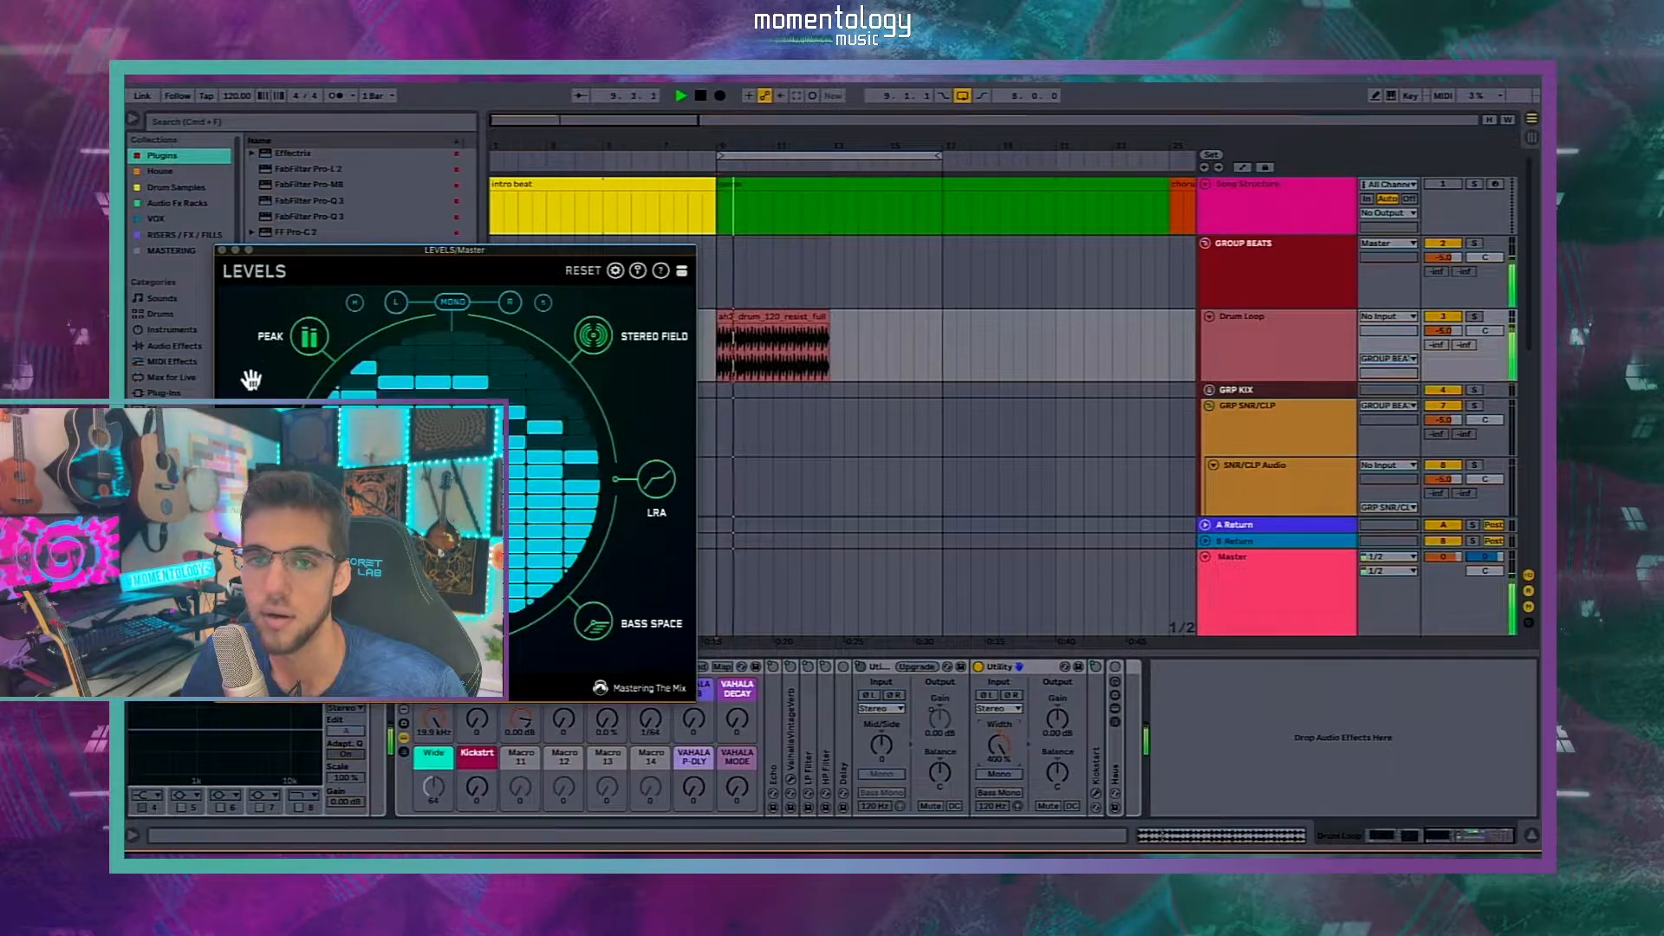
click(597, 338)
drag(999, 746, 999, 797)
key(space)
key(space)
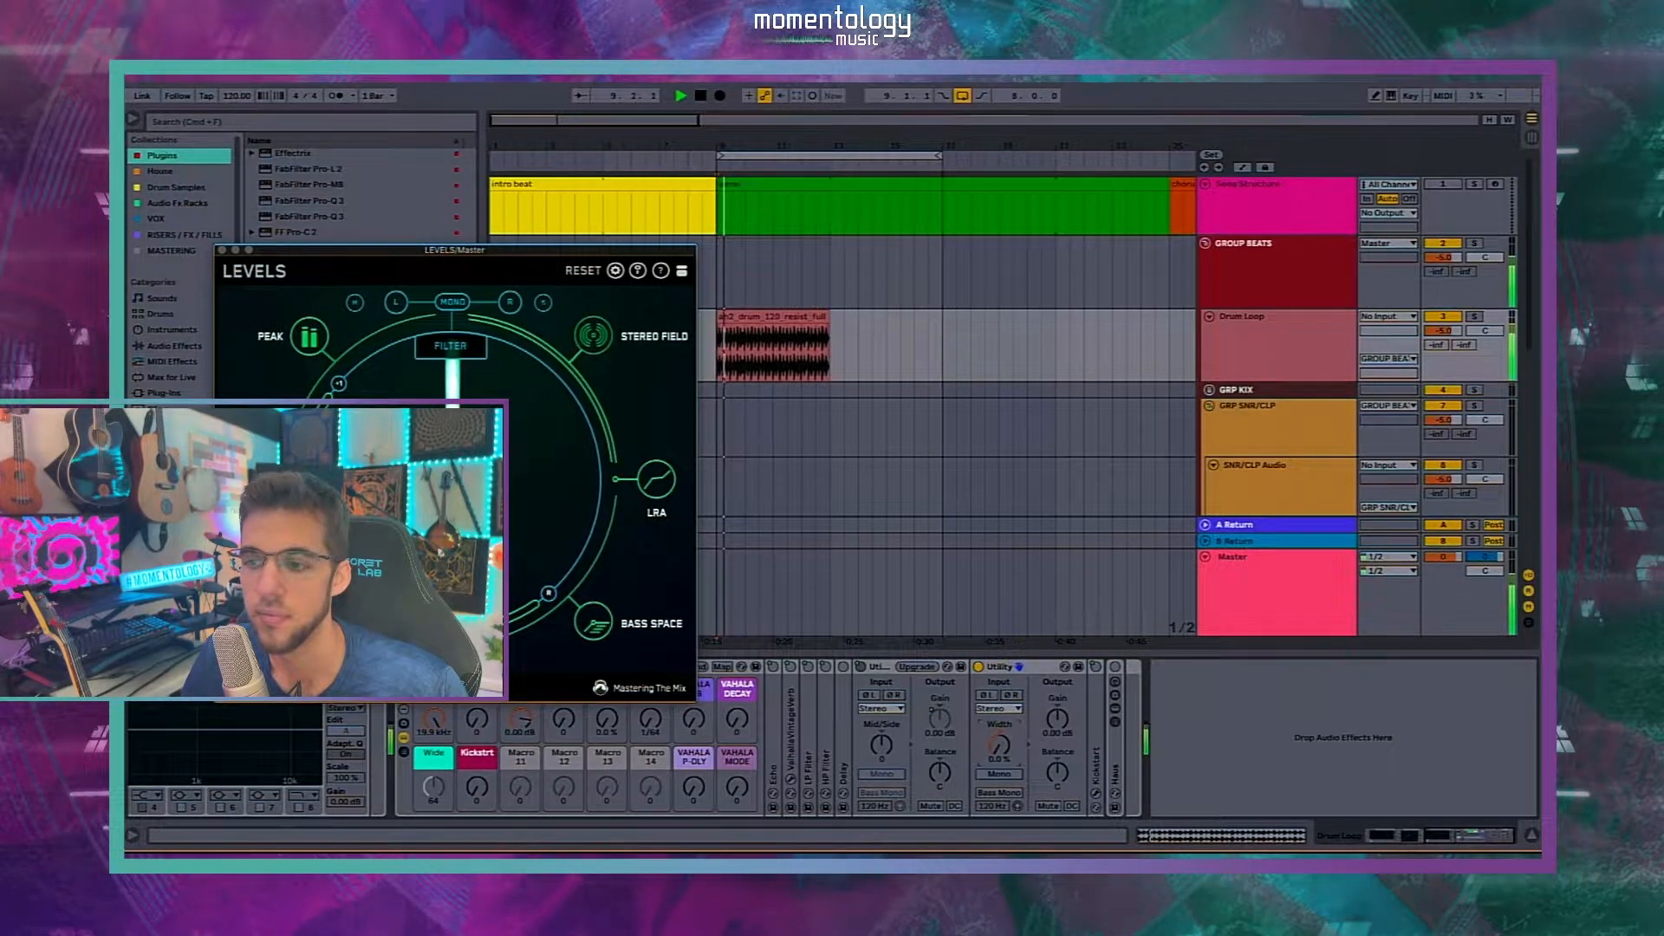
Step: Raise the new Utility's Width to 400% during playback and examine the stereo field in LEVELS
click(760, 345)
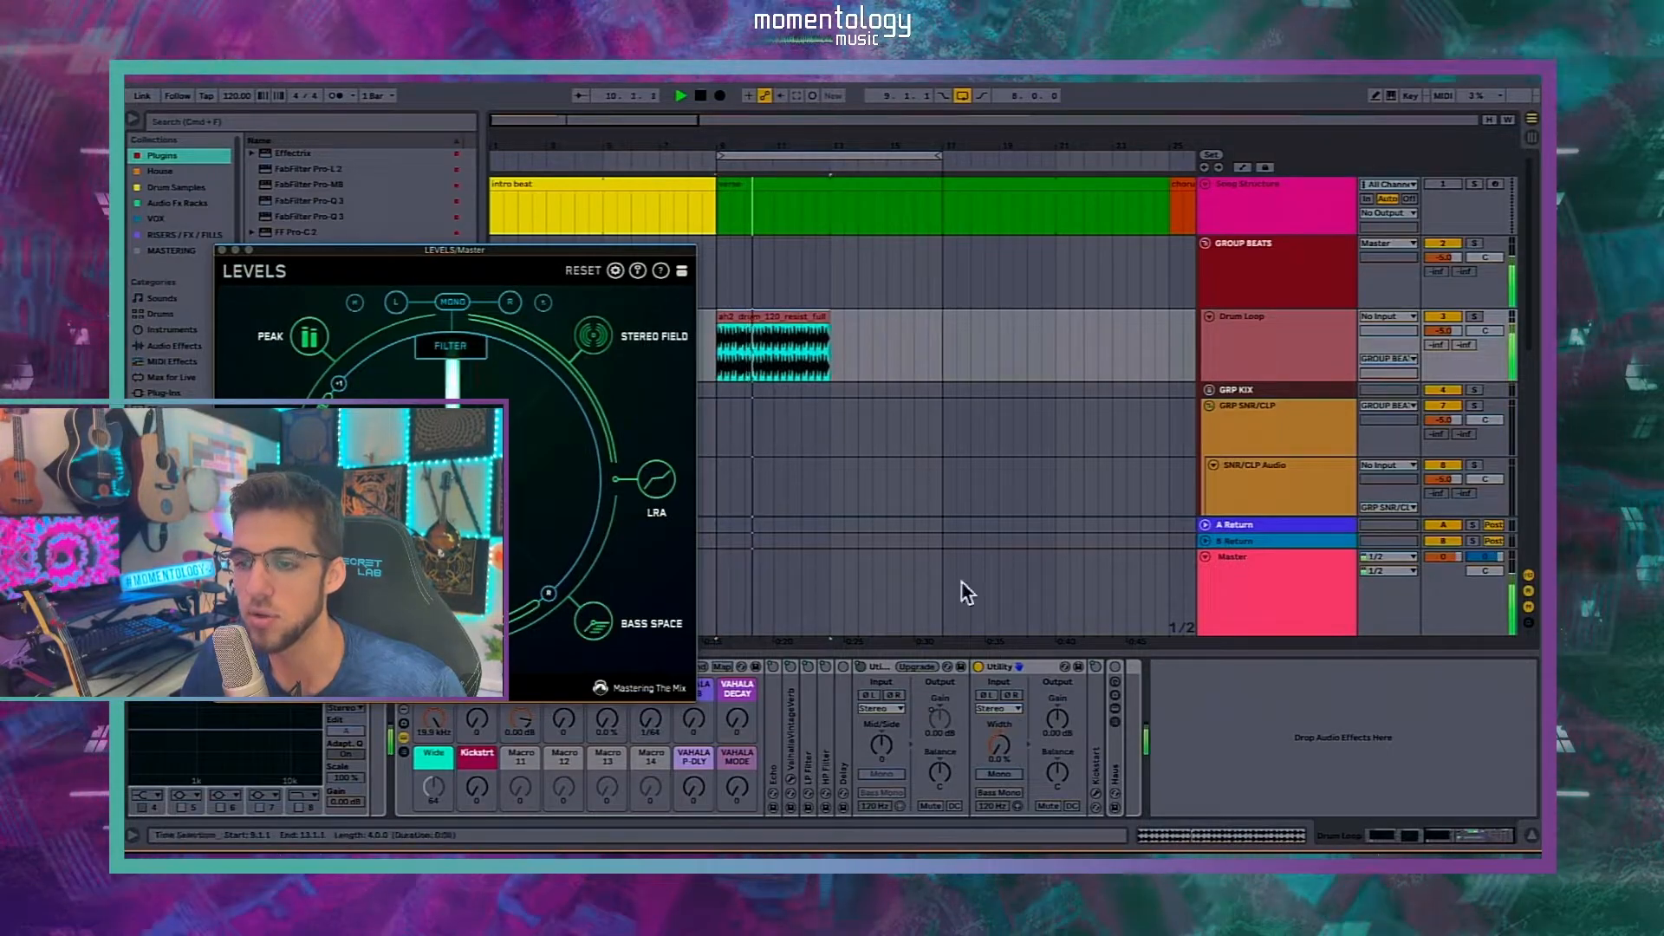
drag(994, 769, 999, 702)
key(space)
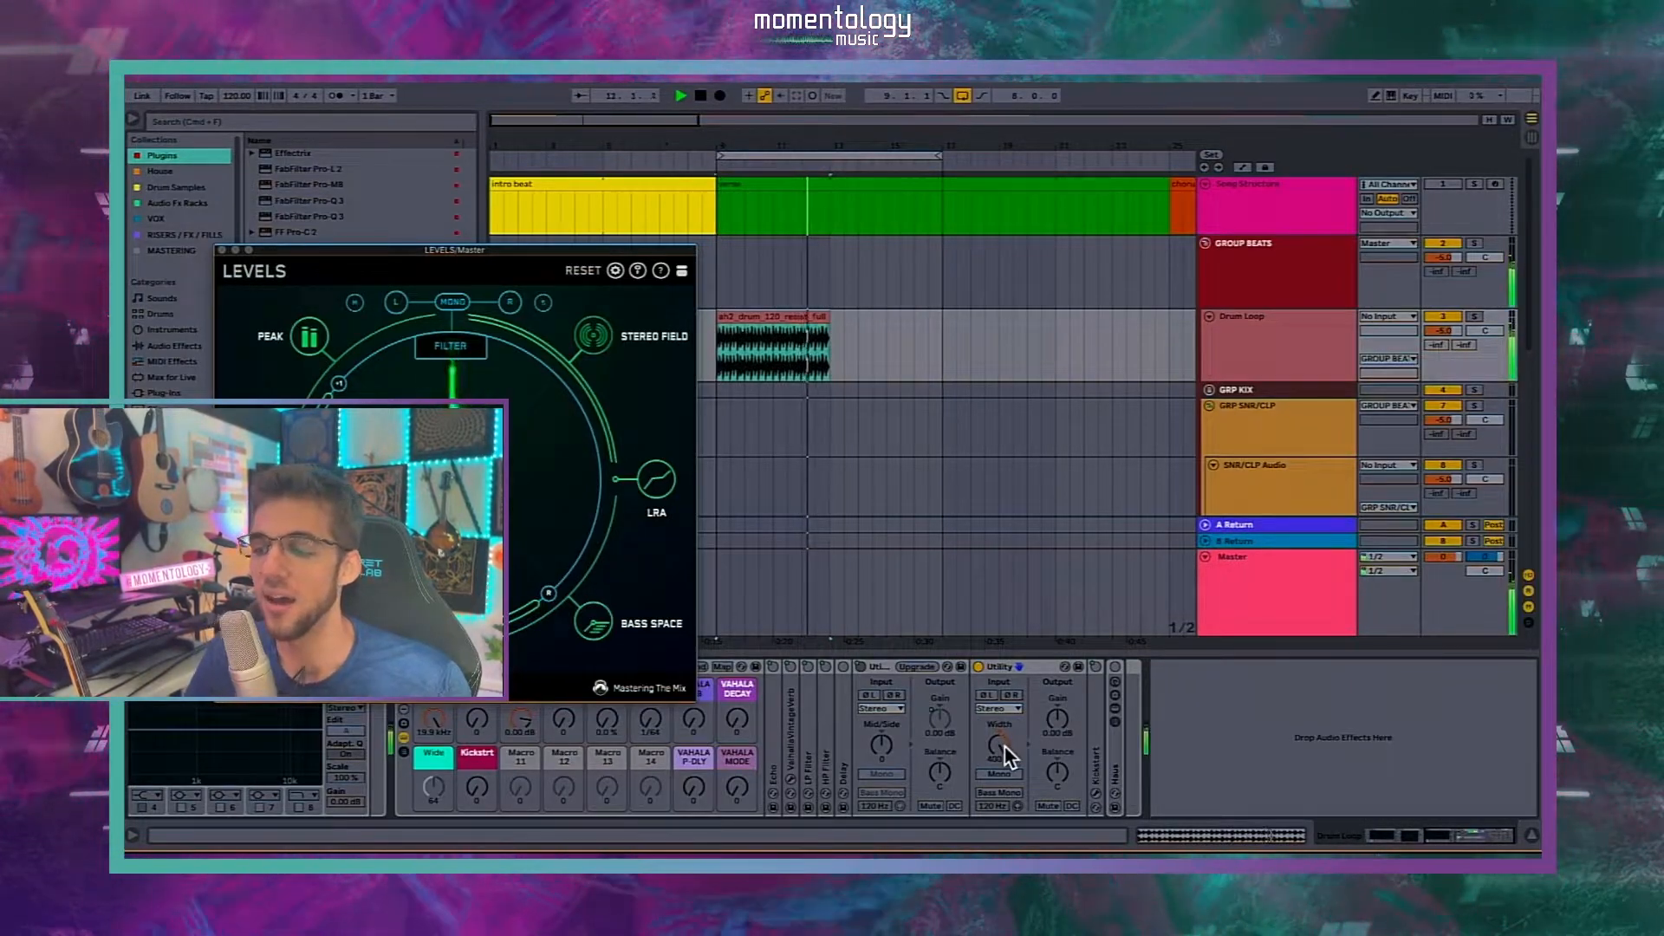
key(space)
drag(1003, 750, 1003, 730)
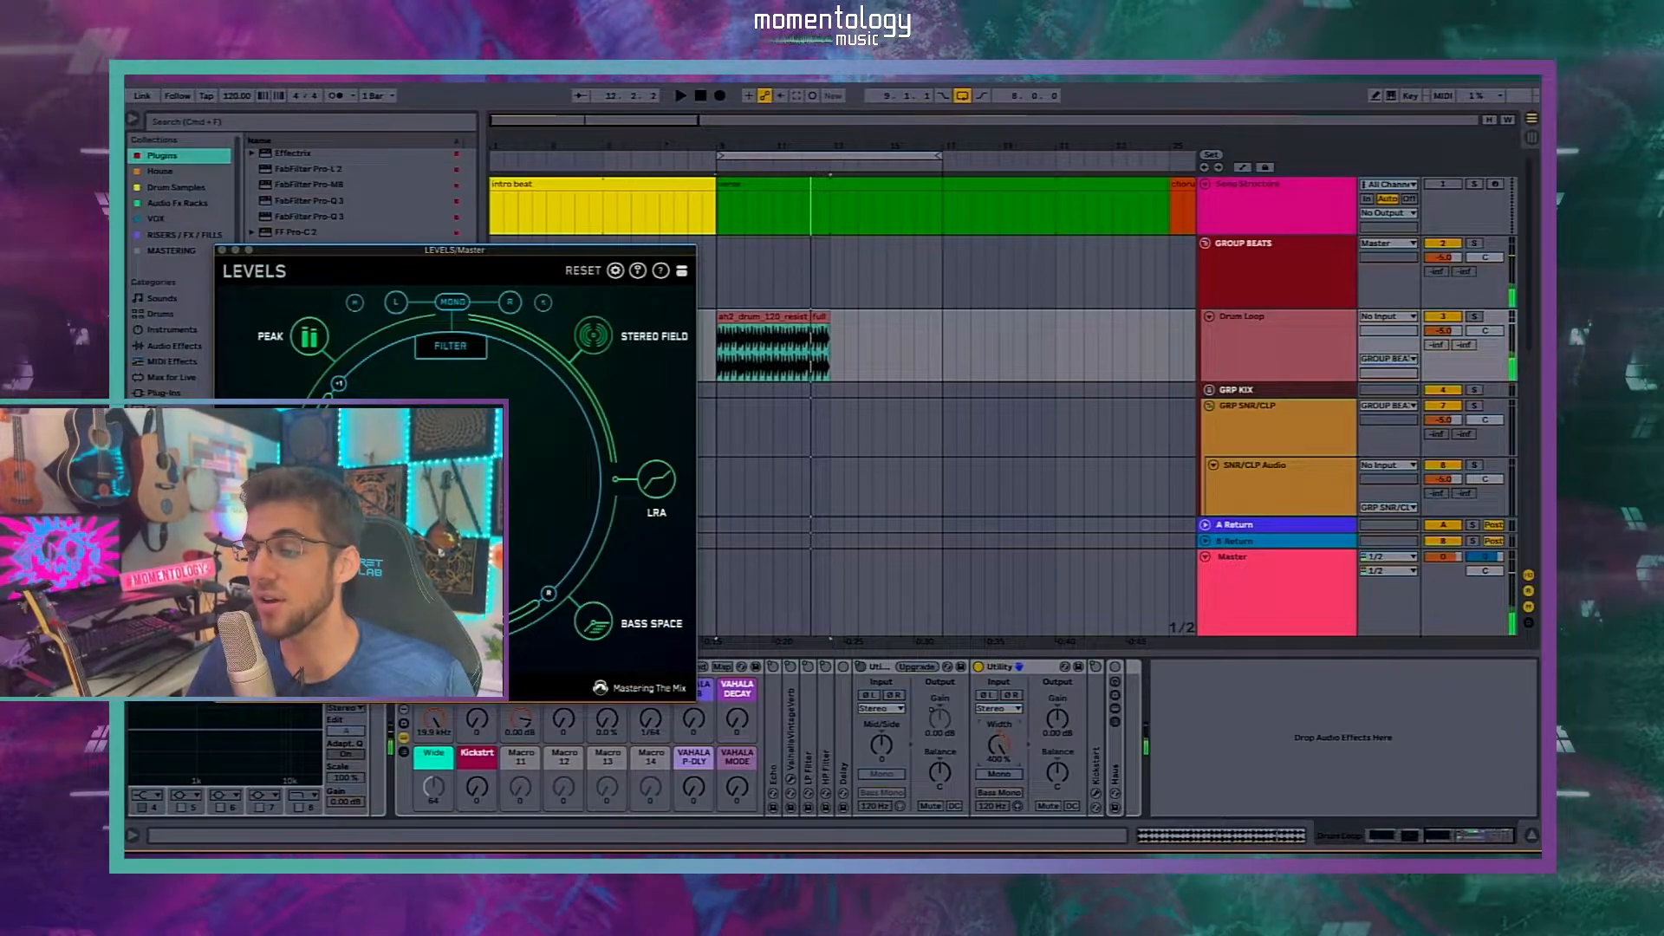
Step: Play the loop while varying the new Utility's Width and leave it at 100%
double_click(1003, 748)
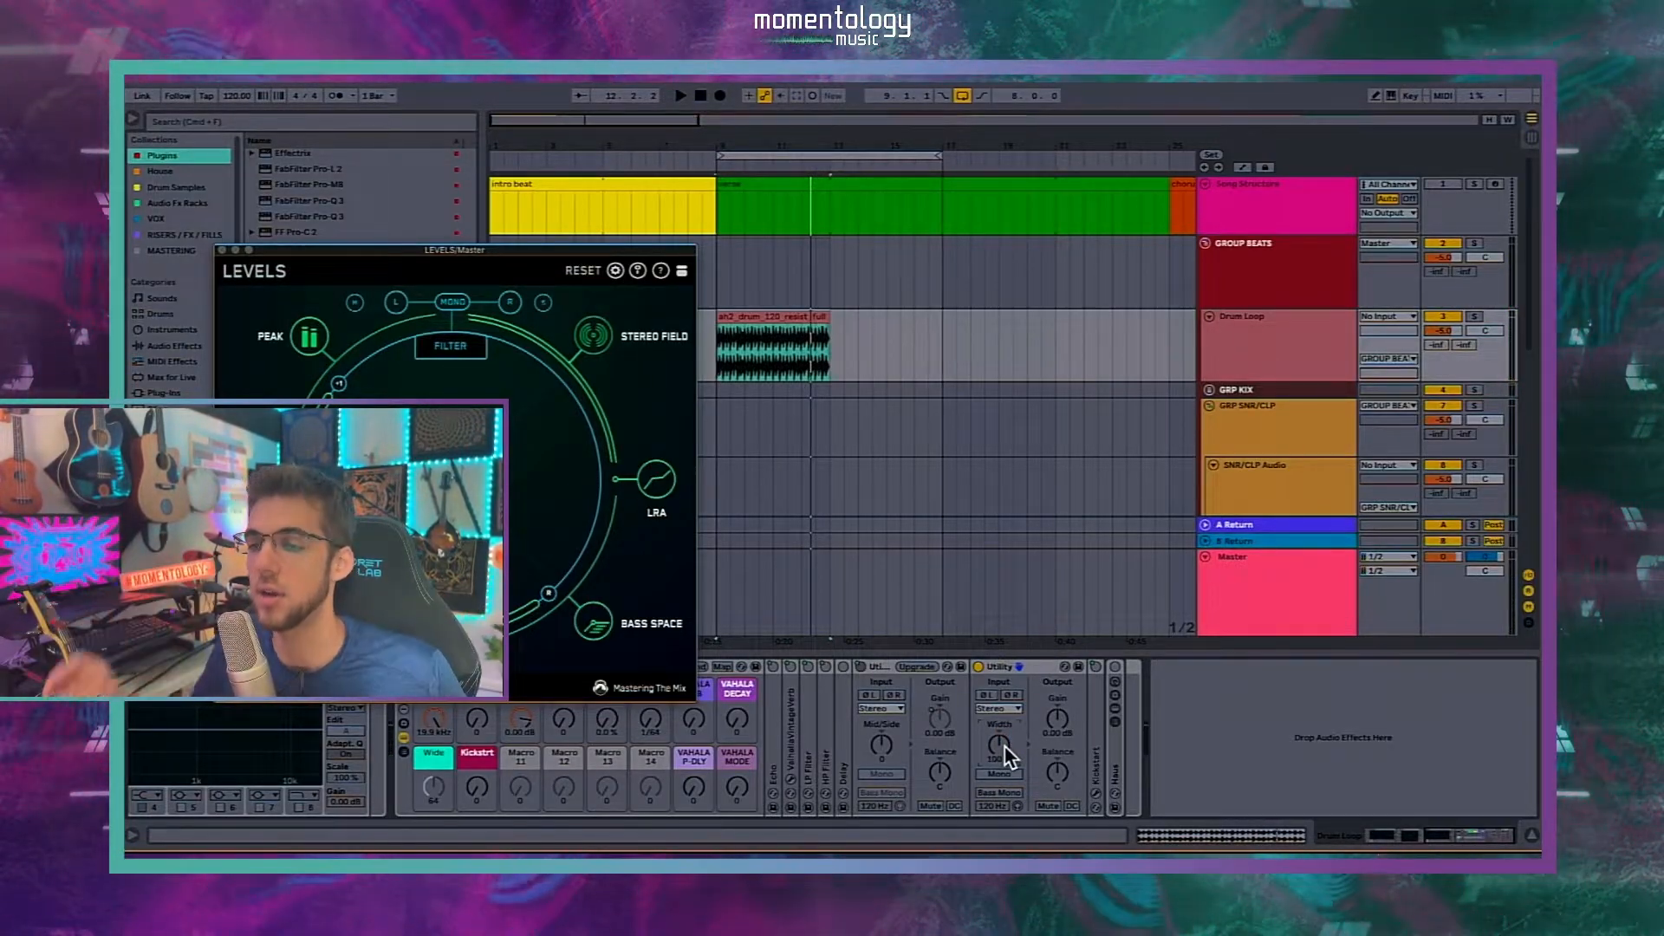
key(space)
drag(1006, 749, 1005, 694)
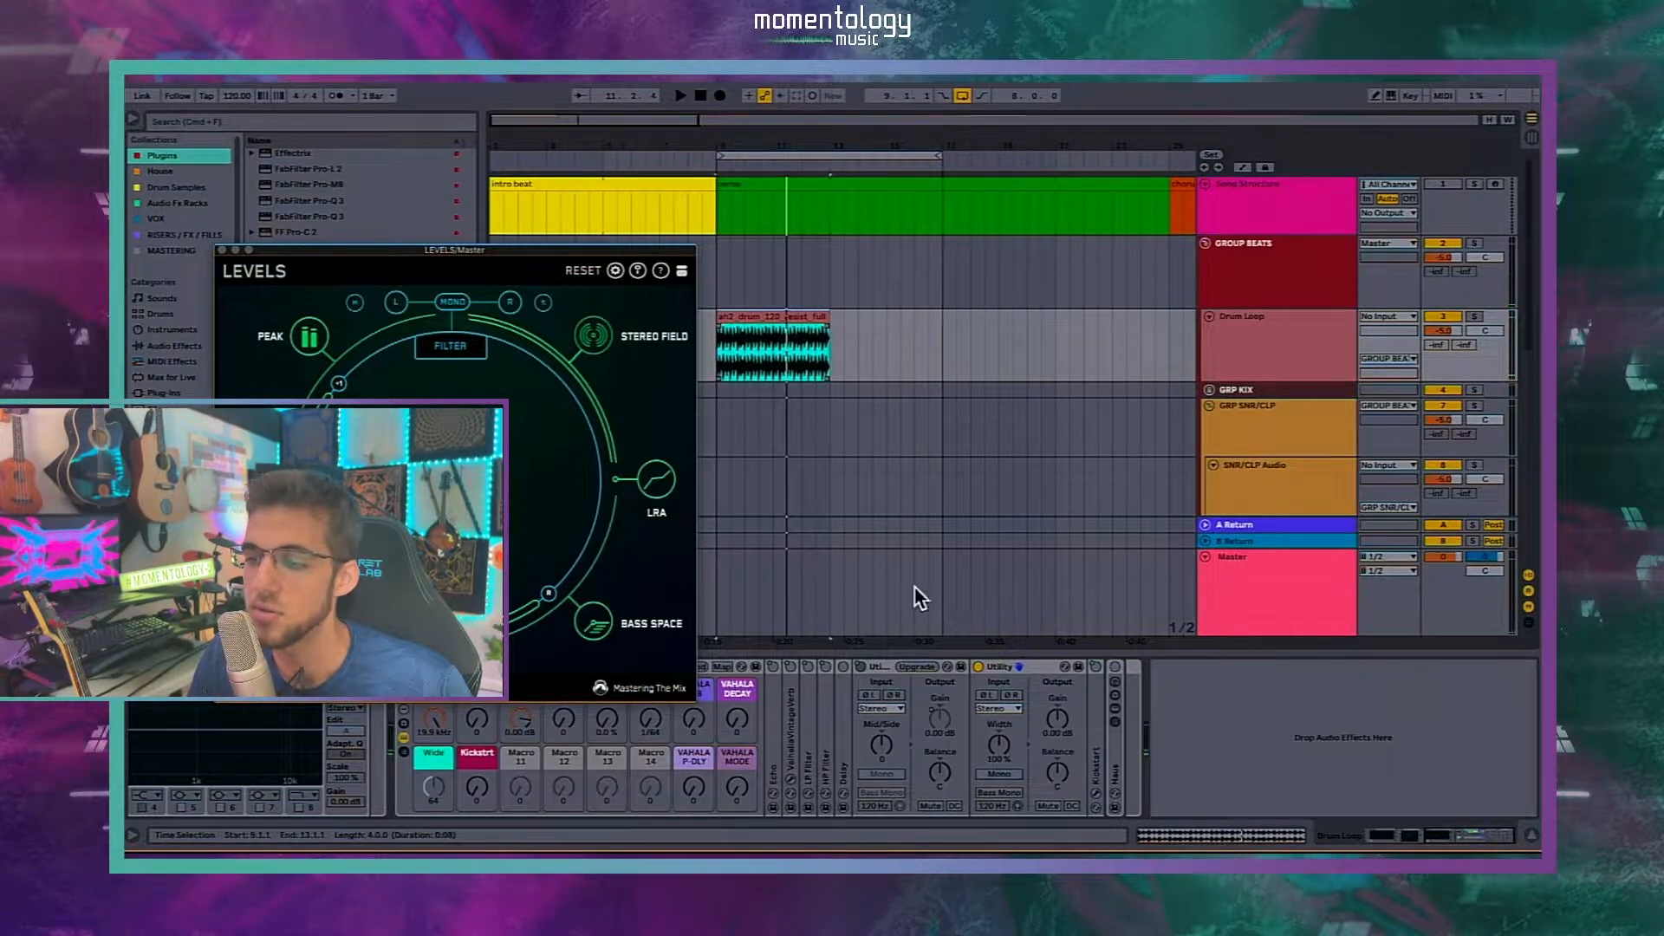
Step: Hide the LEVELS window and map the new Utility's Device On switch to the Wide macro
drag(543, 249, 1306, 182)
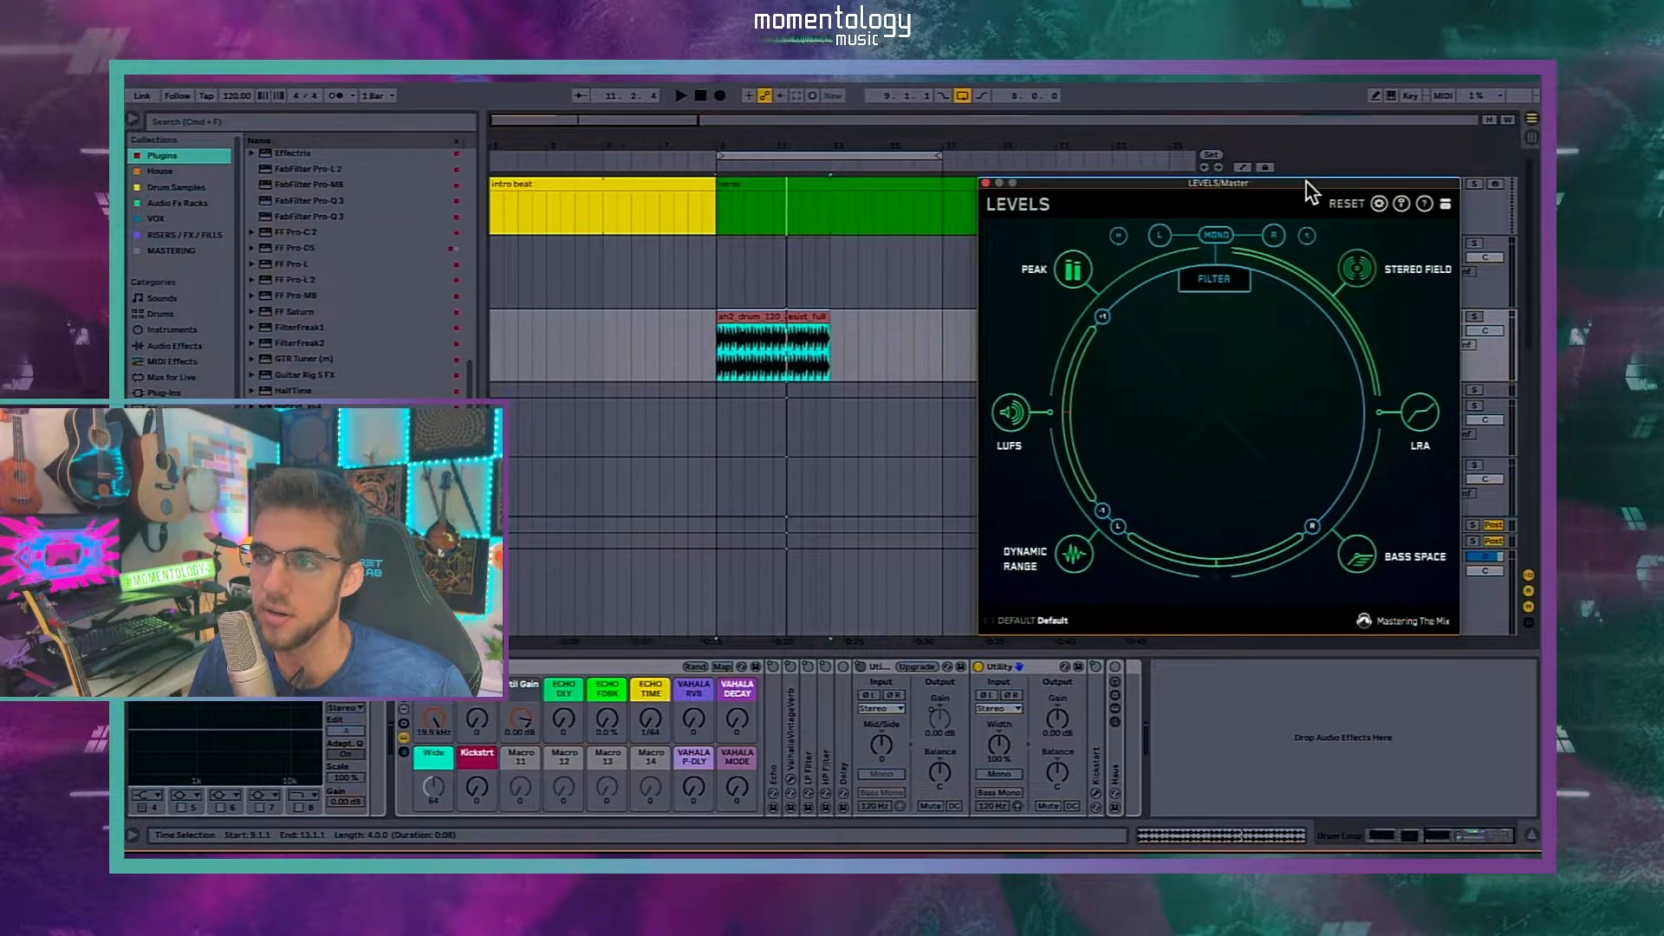
key(alt+super+p)
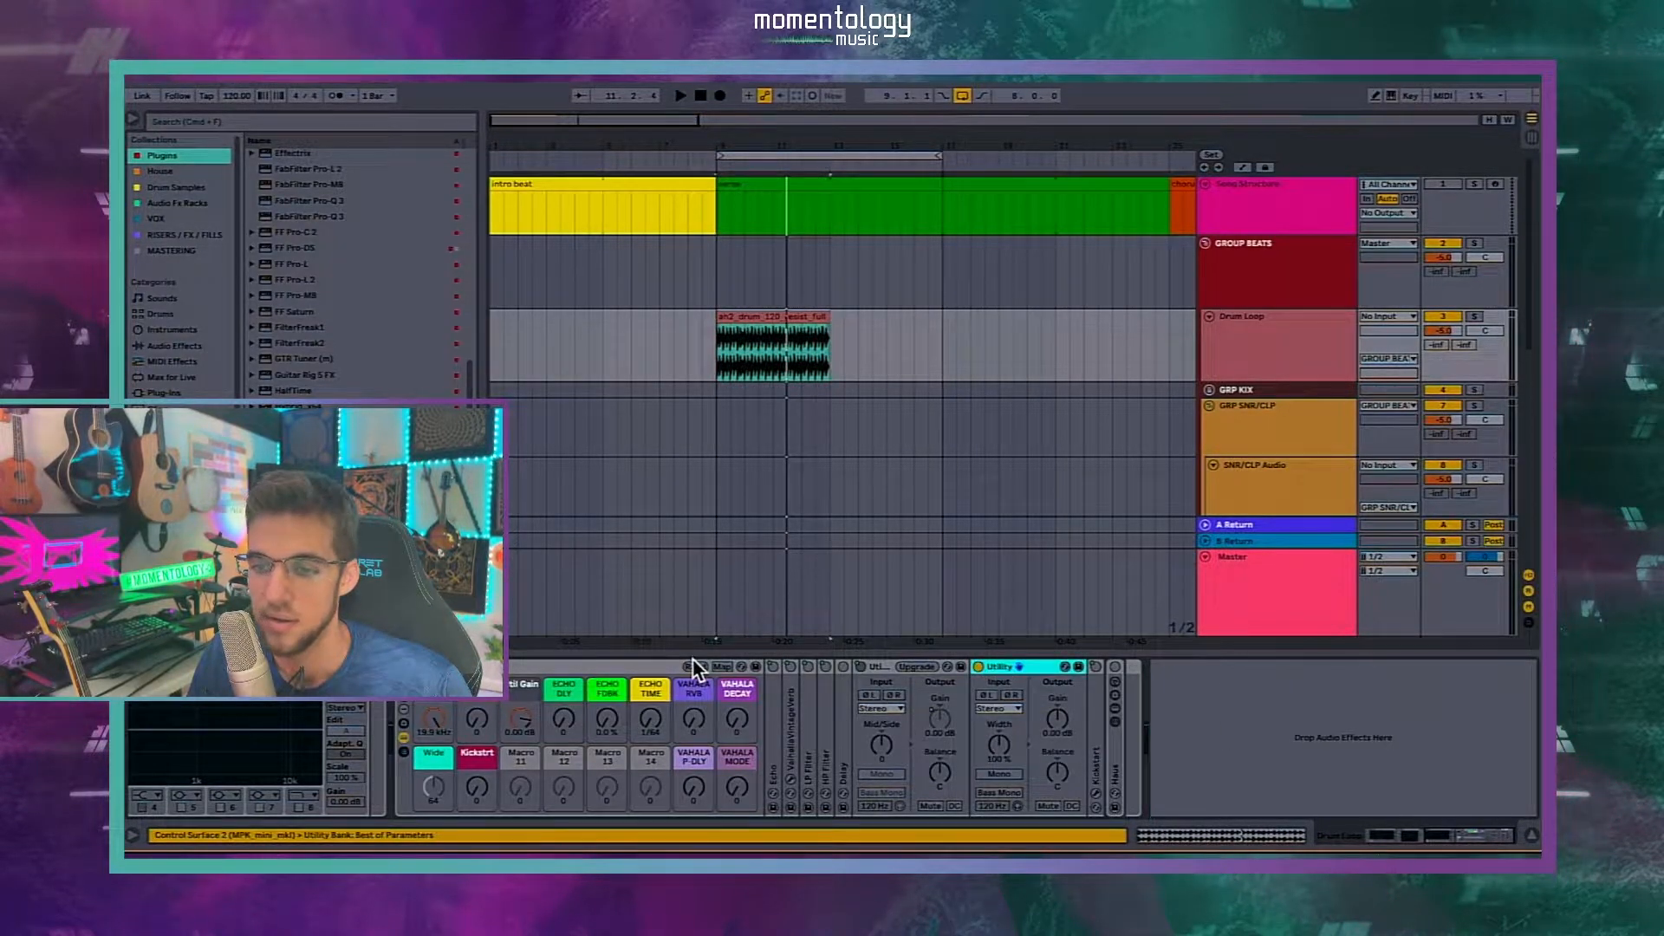
click(722, 667)
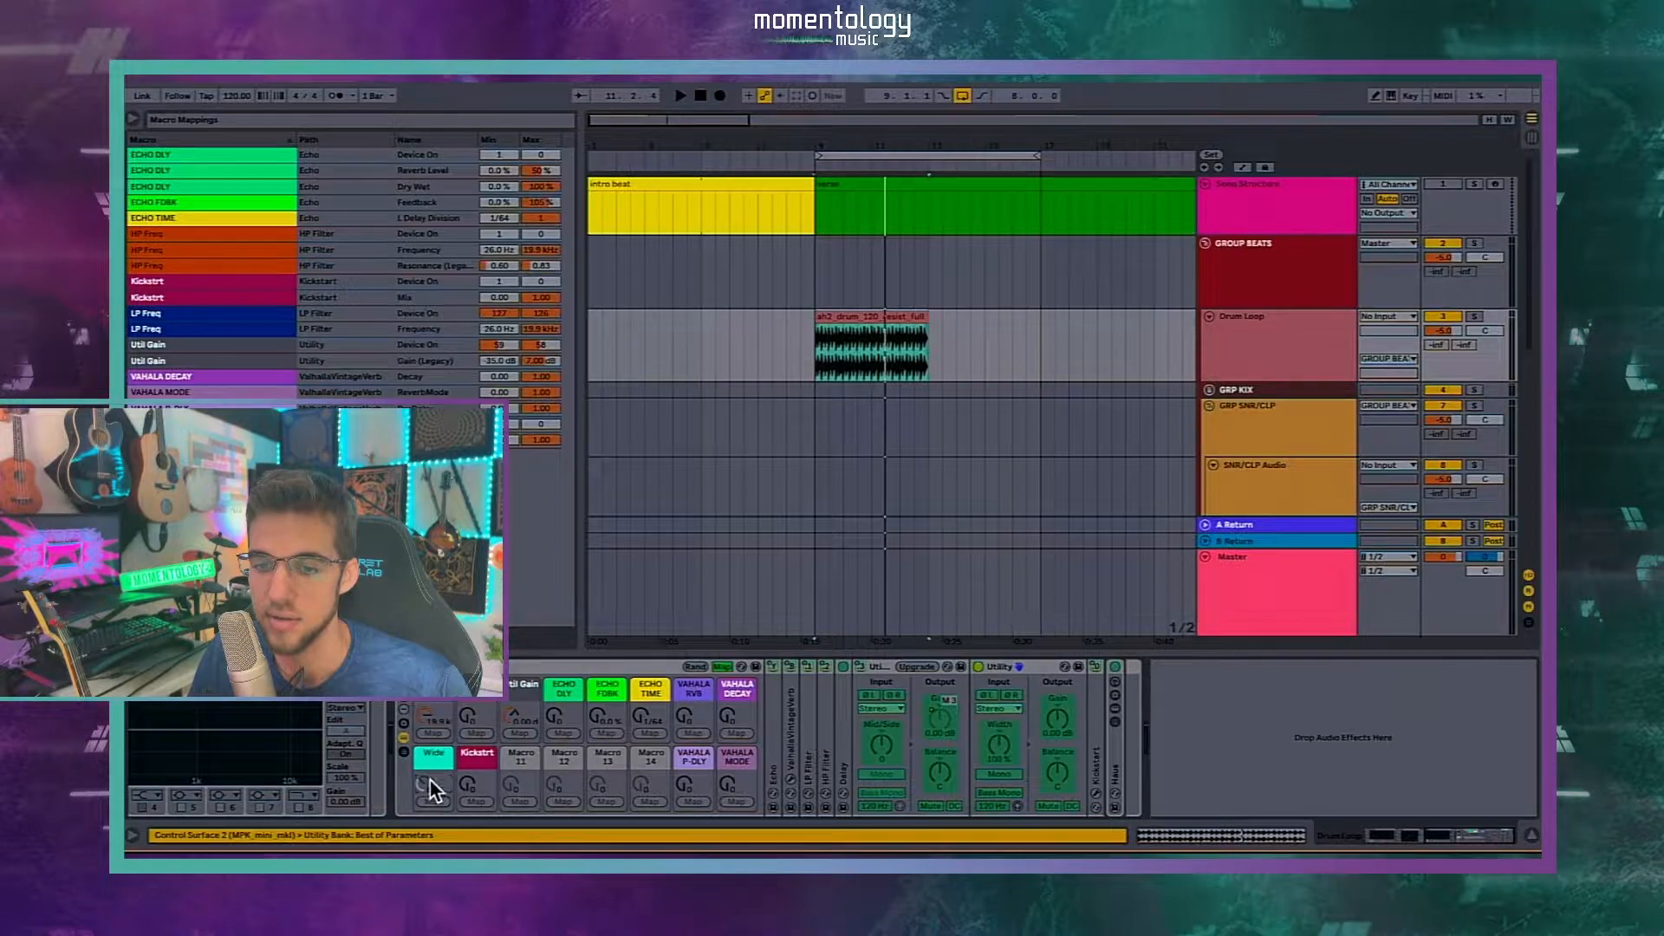
click(428, 801)
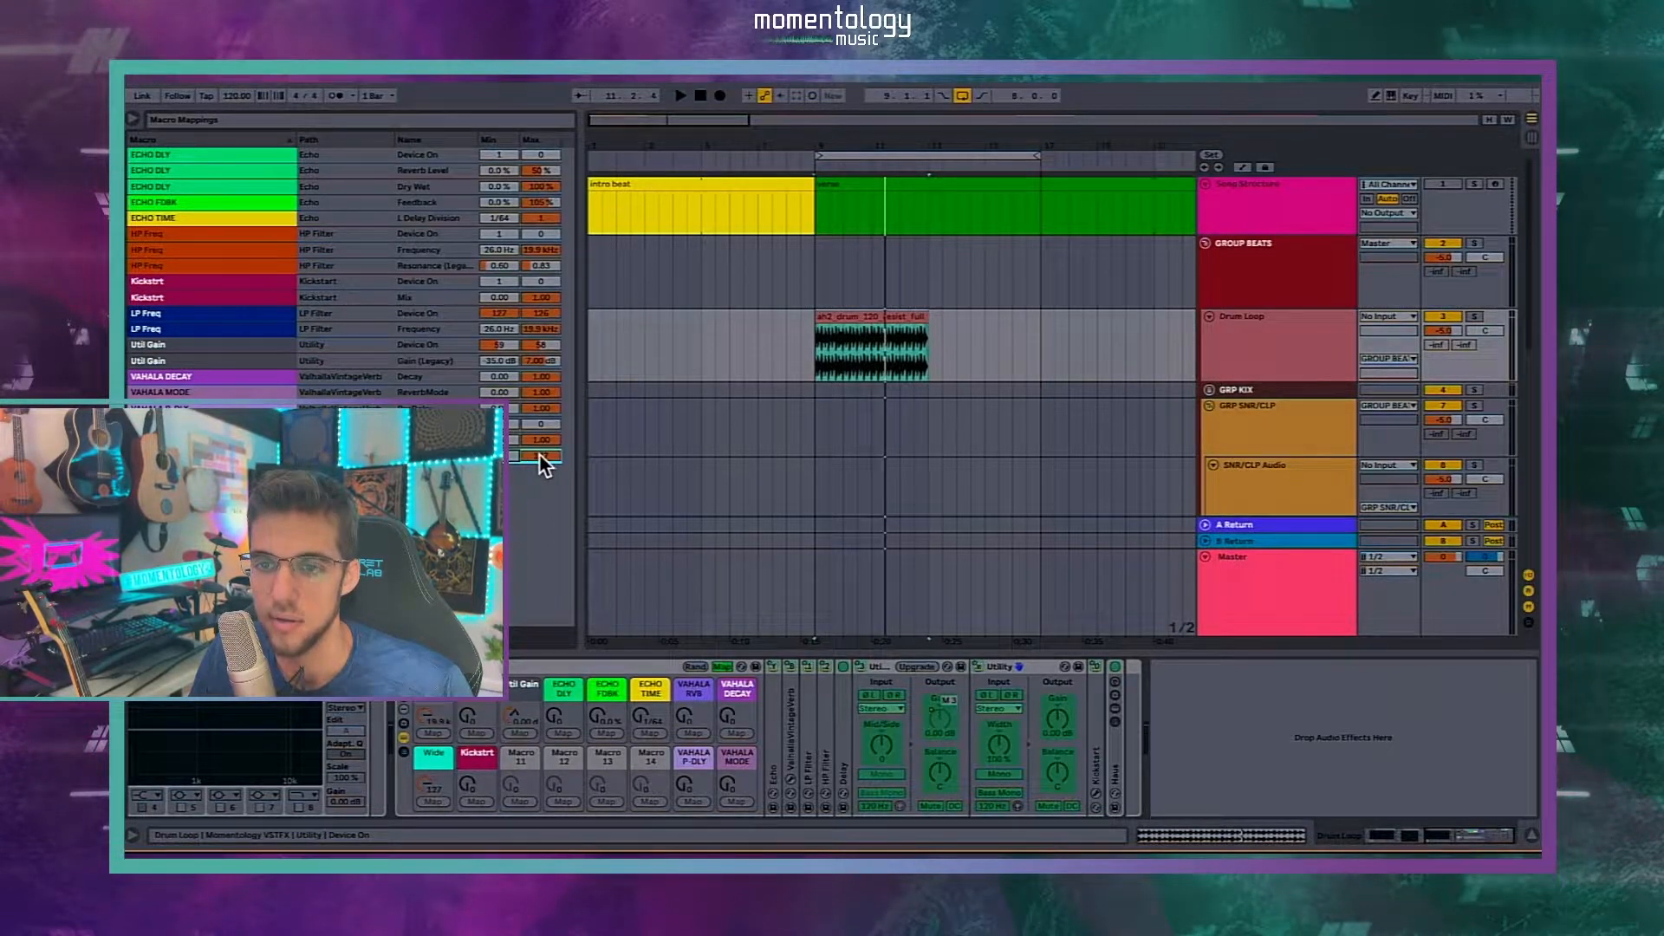
click(720, 667)
Step: Turn the Wide macro down to 0, try a lower Util Gain, and reset Util Gain to 0.00 dB
drag(428, 780, 428, 811)
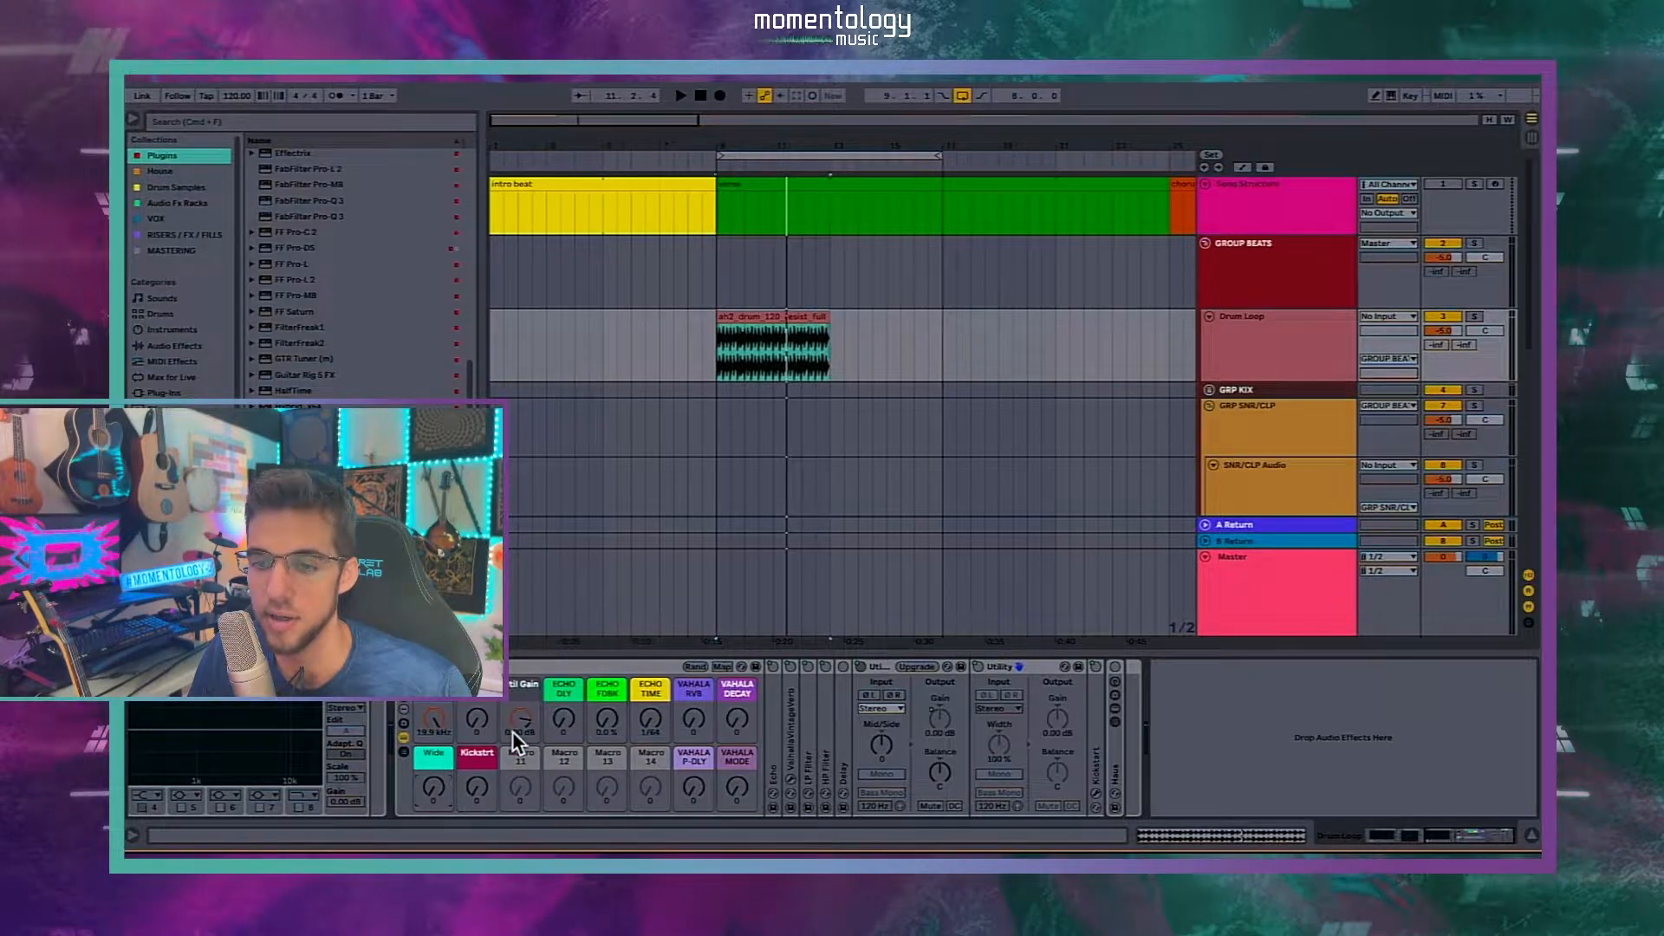
drag(518, 723, 519, 758)
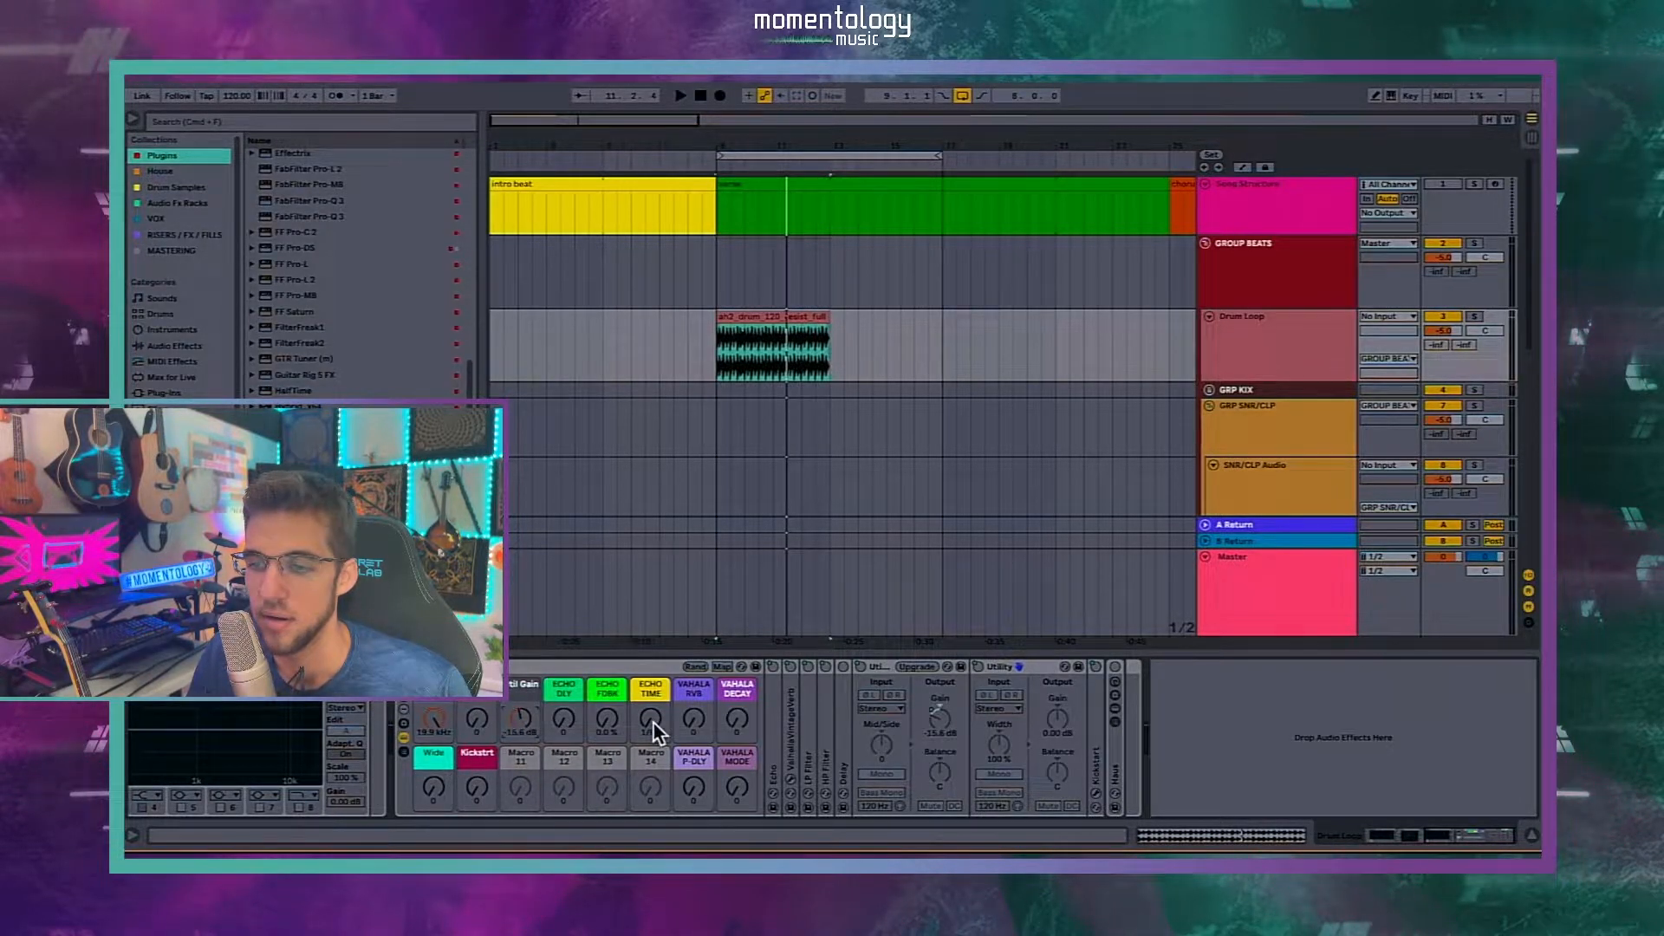
double_click(520, 719)
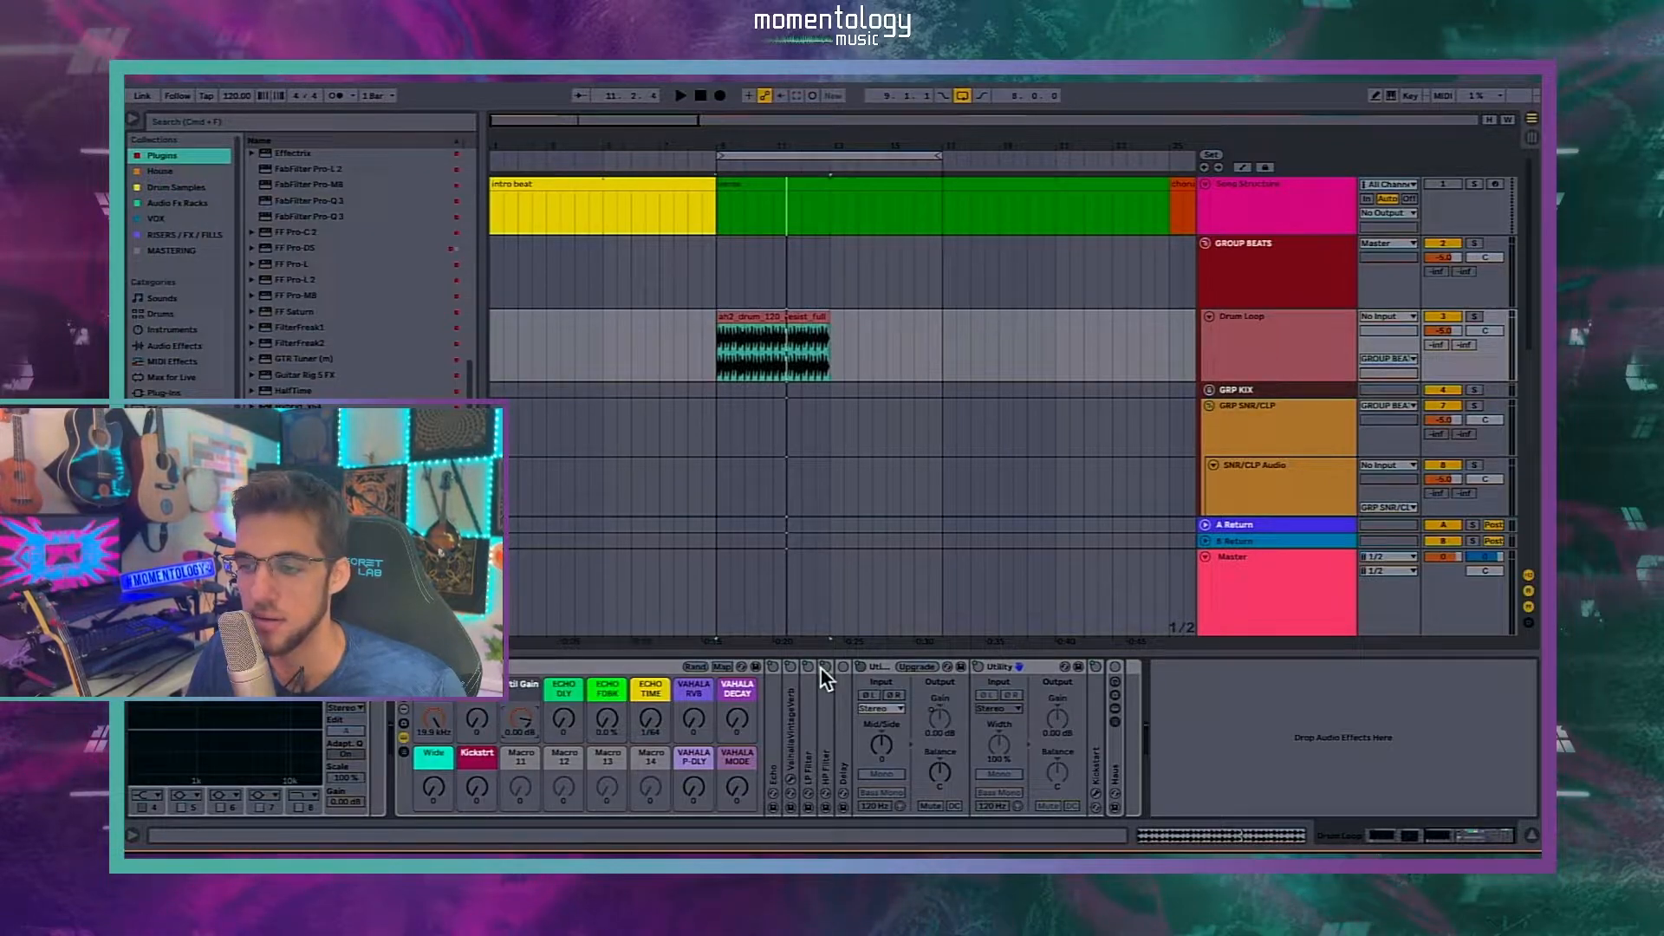
Step: Try lower Util Gain values and sweep the Wide macro, returning Util Gain to 0.00 dB and Wide to 0
click(892, 669)
drag(509, 718, 509, 738)
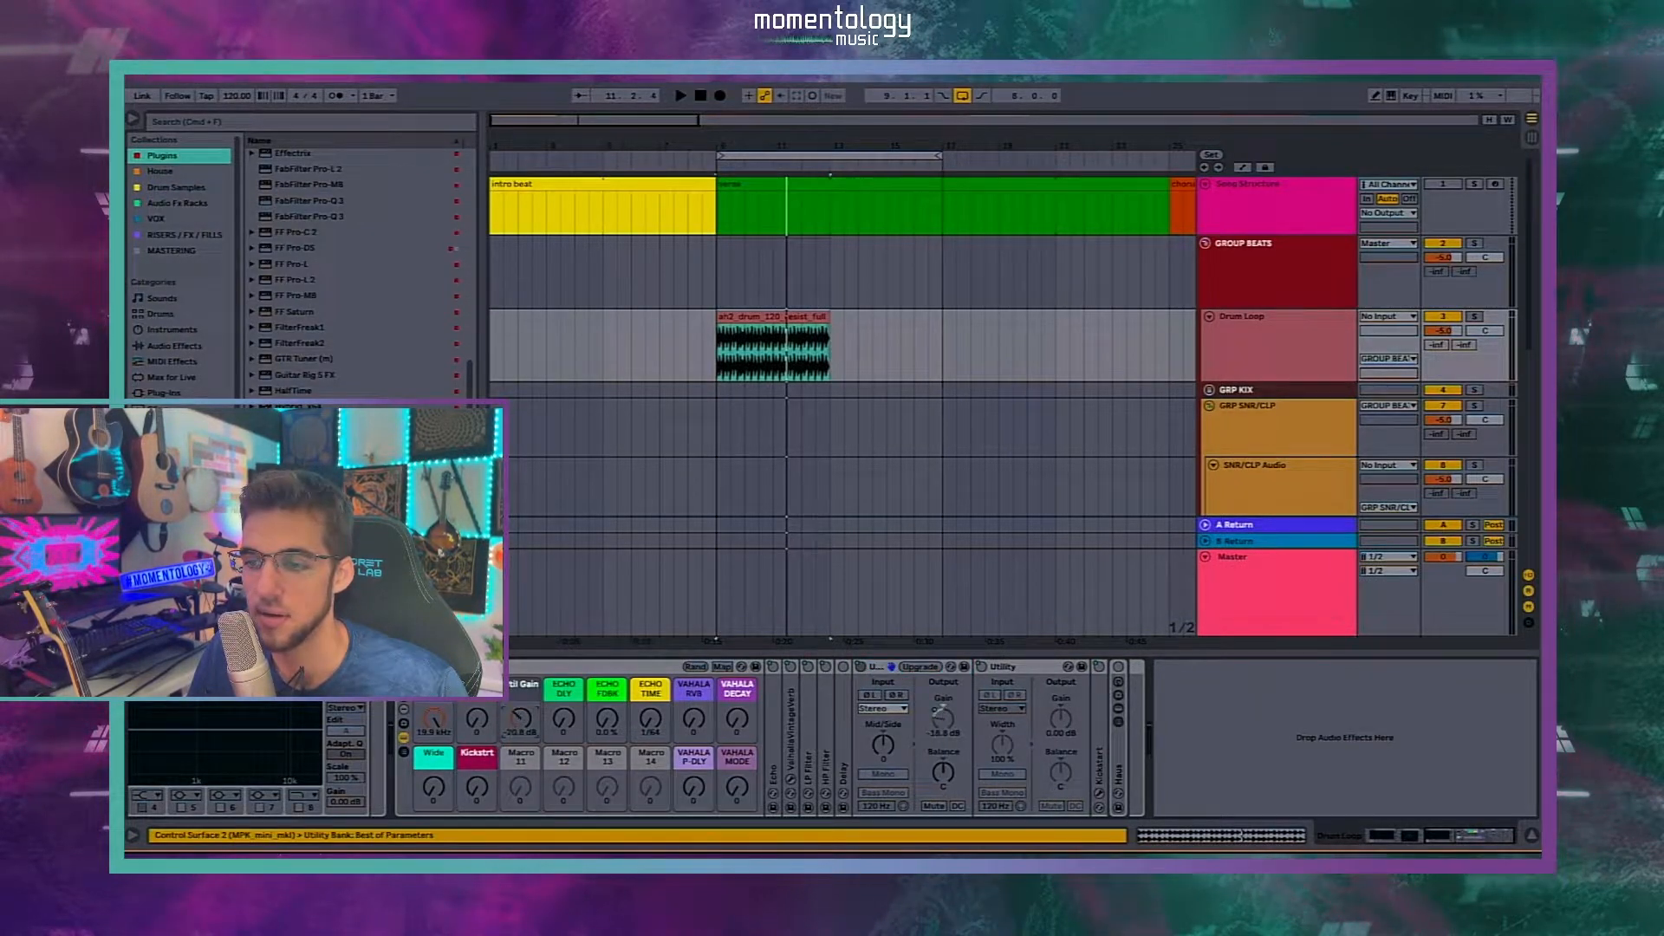
double_click(511, 719)
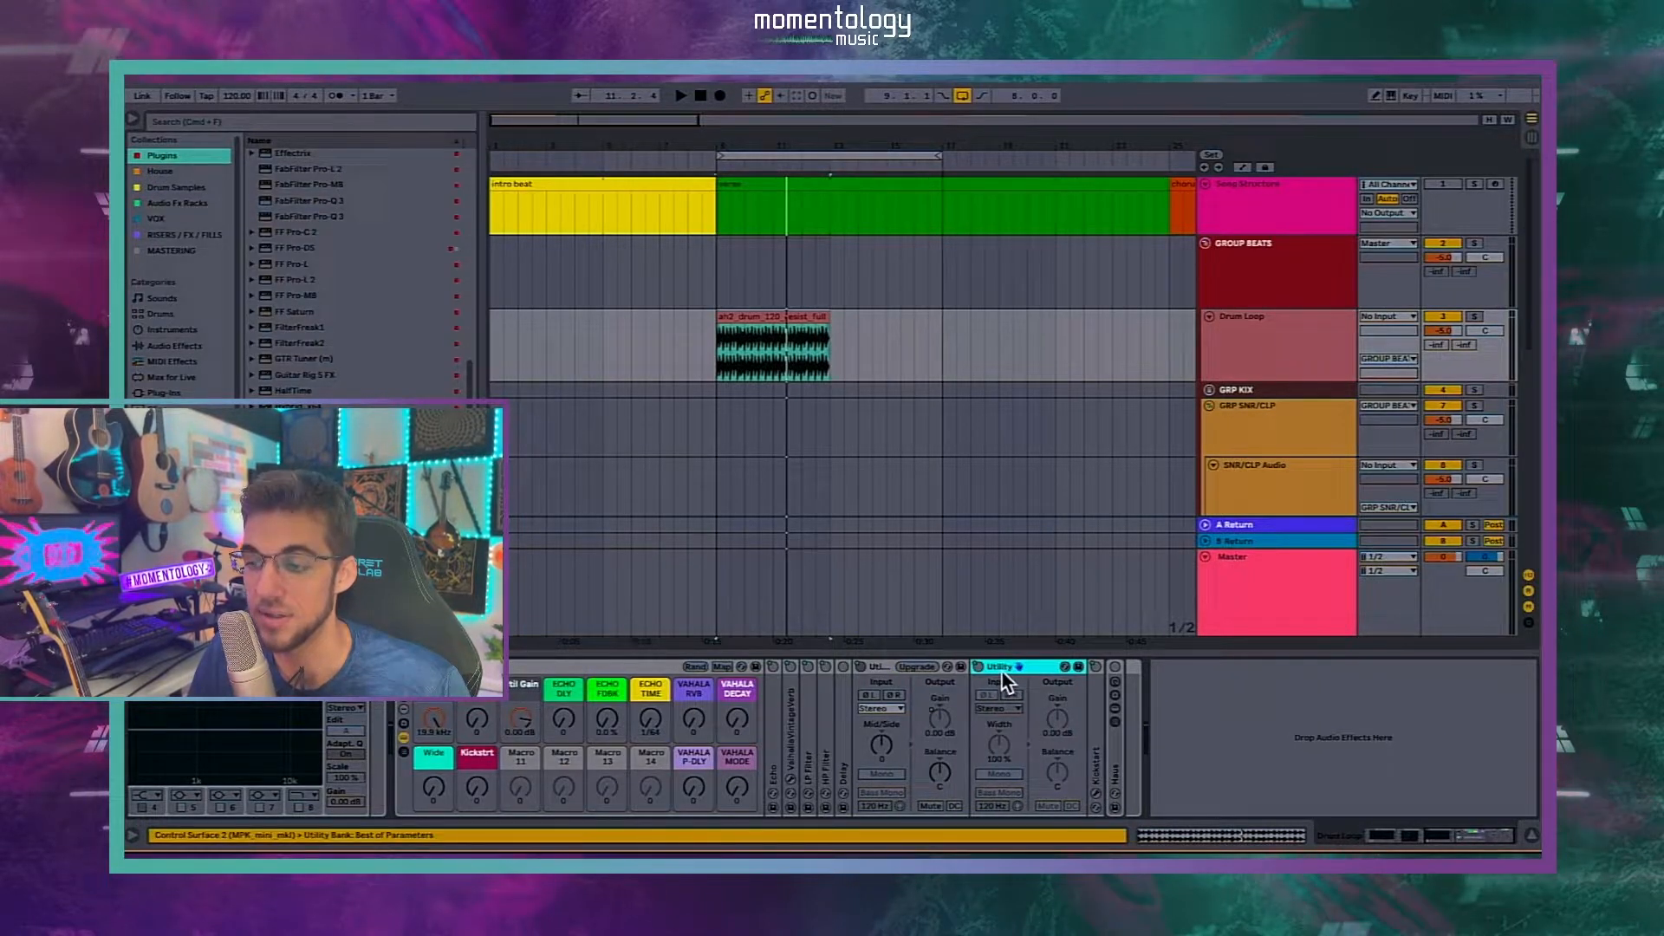
click(433, 789)
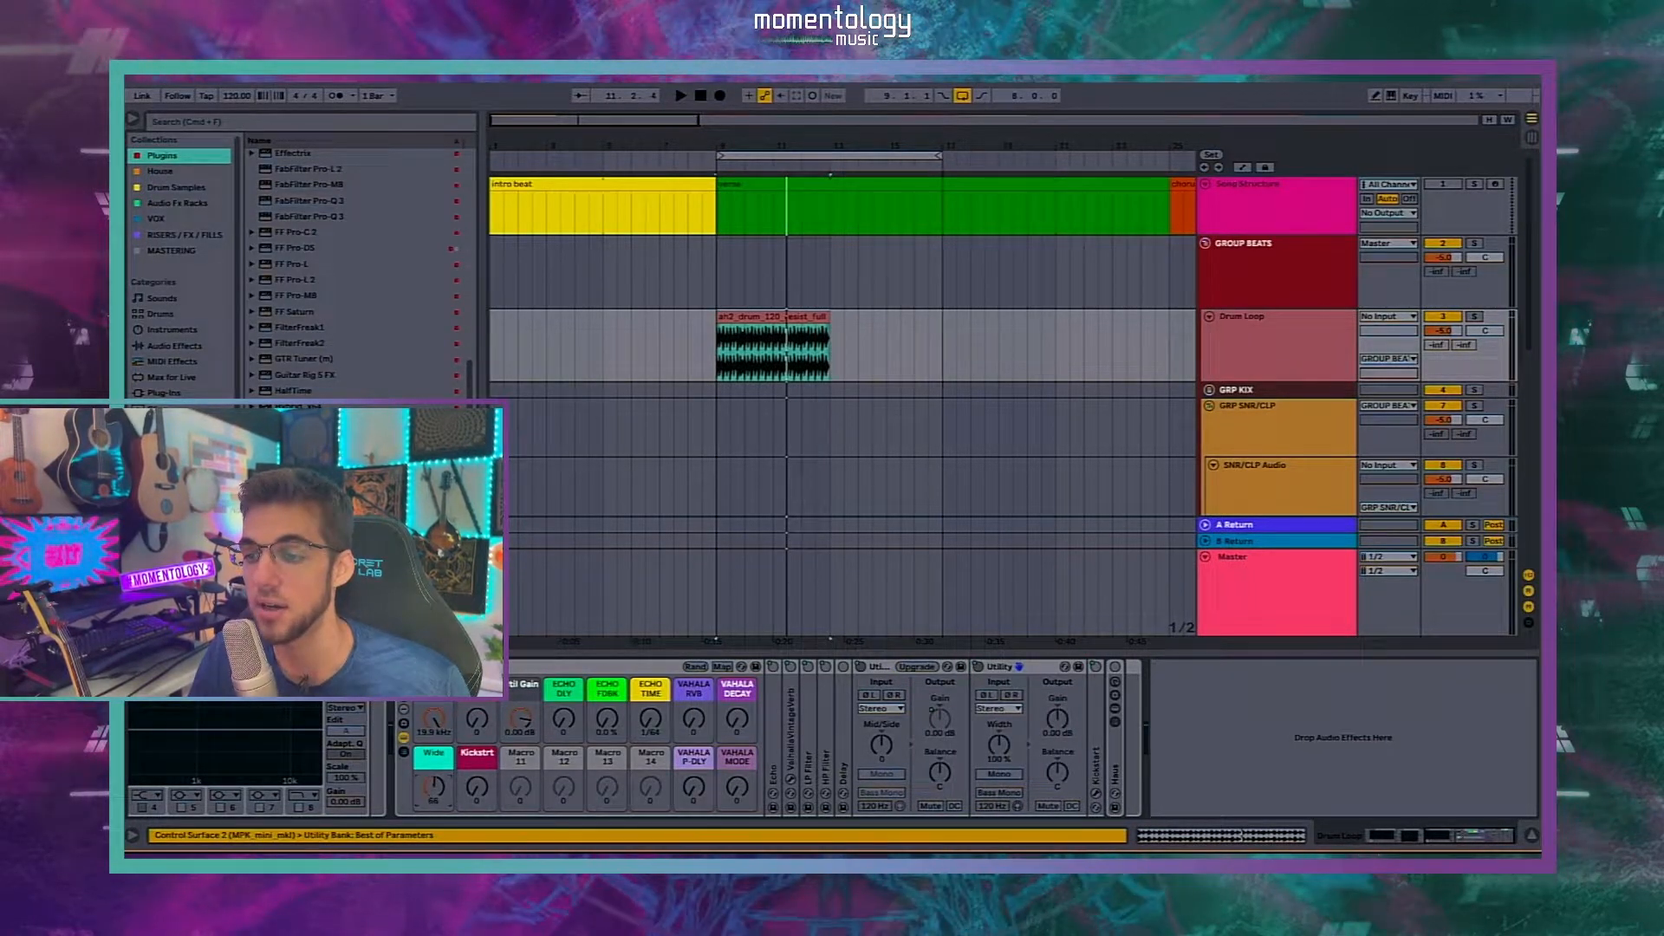
drag(433, 789, 434, 676)
drag(434, 788, 433, 901)
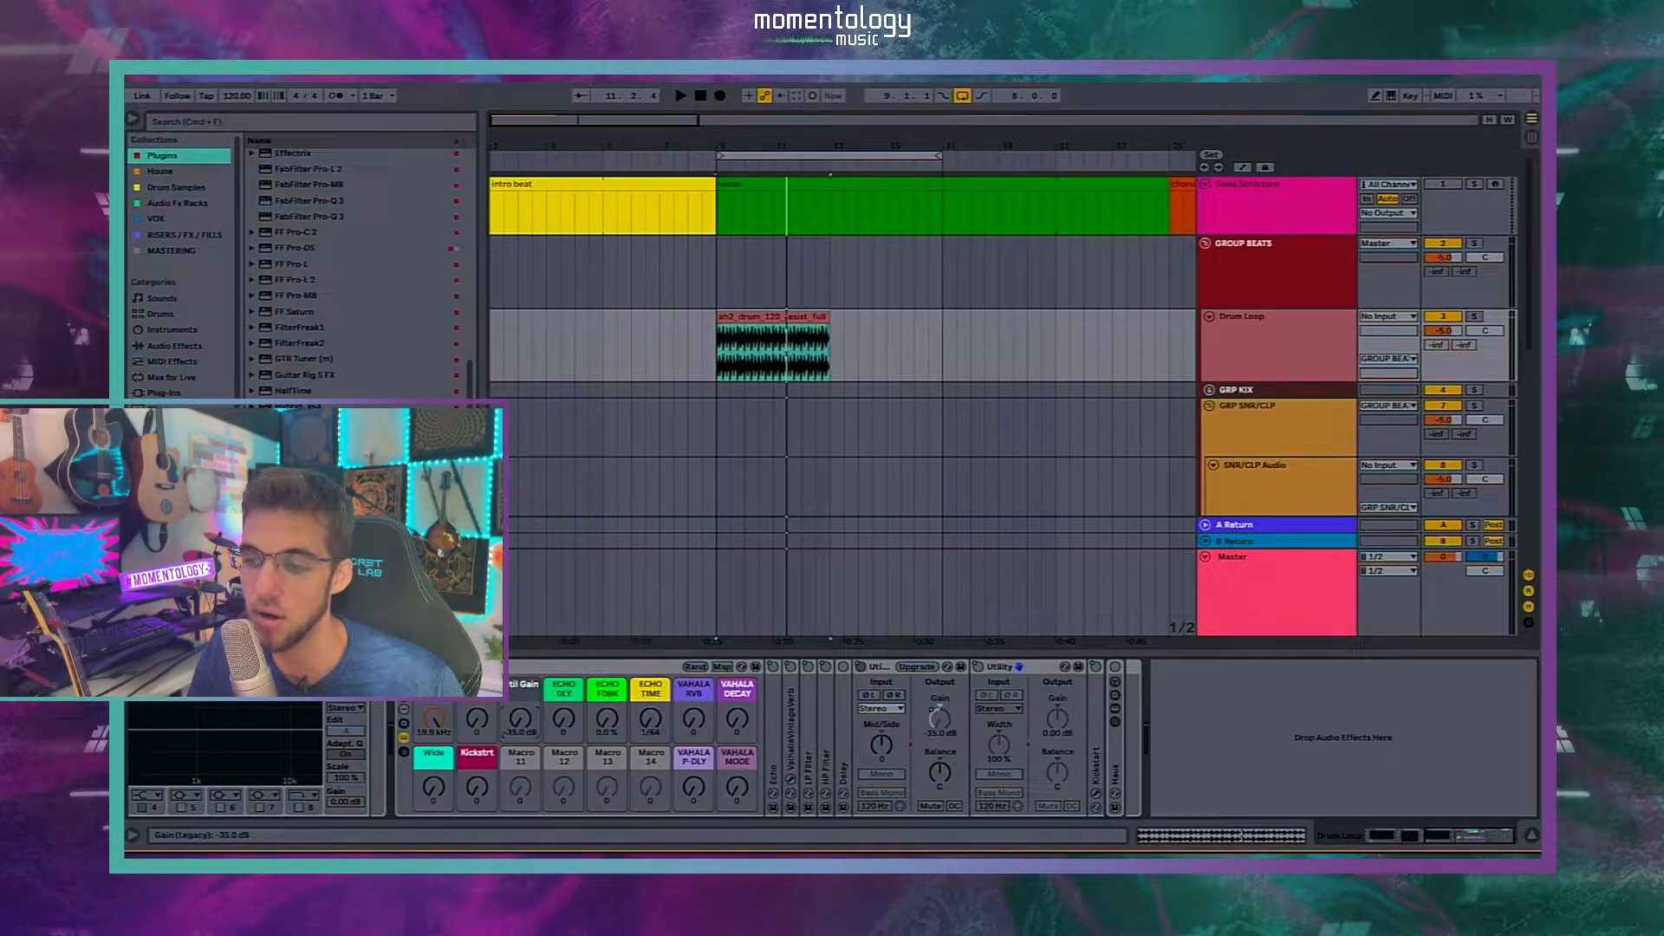
key(super+z)
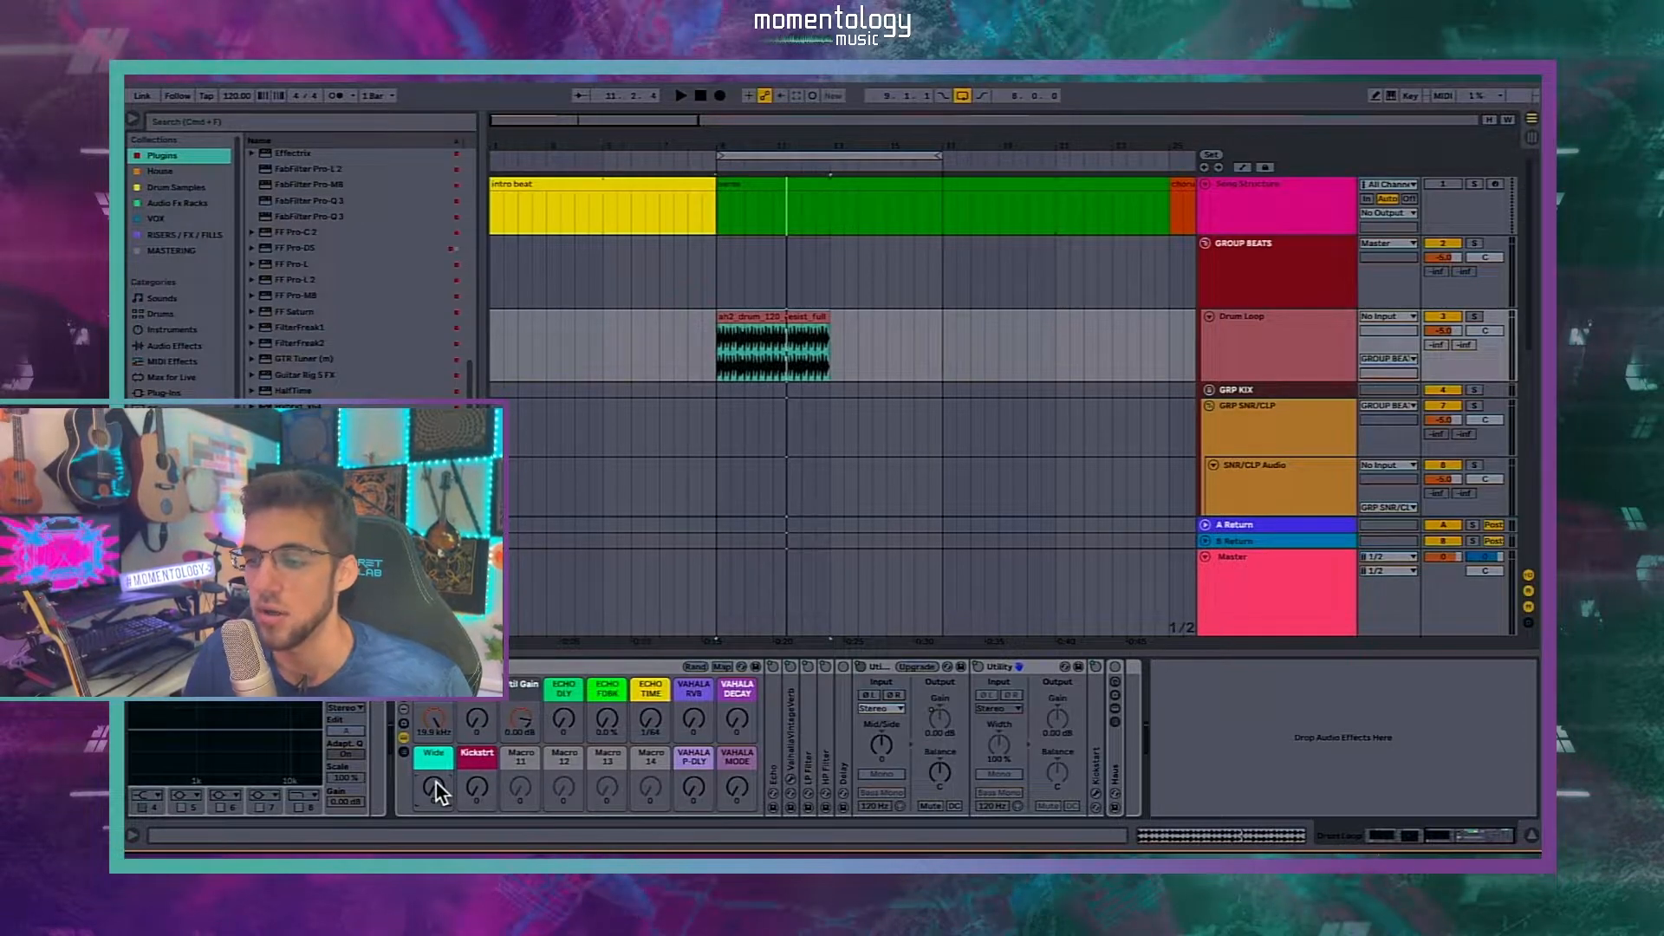
Step: Map the new Utility's Width to the Wide macro and play the loop while raising Wide from 0% to 100%
click(723, 667)
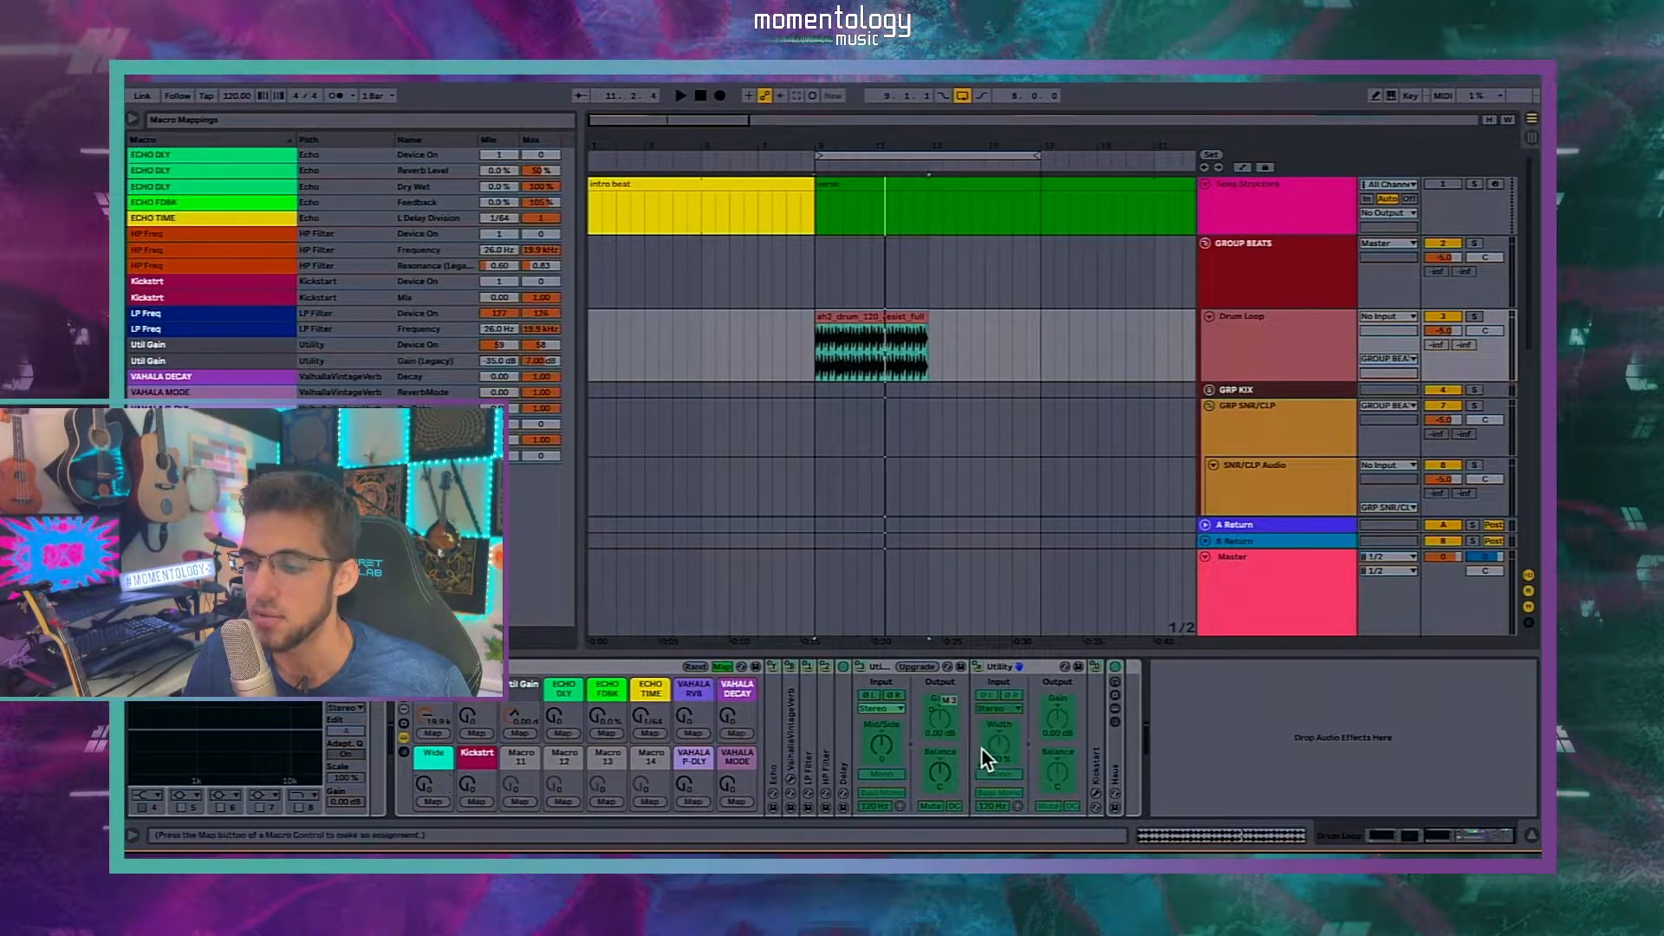
click(724, 668)
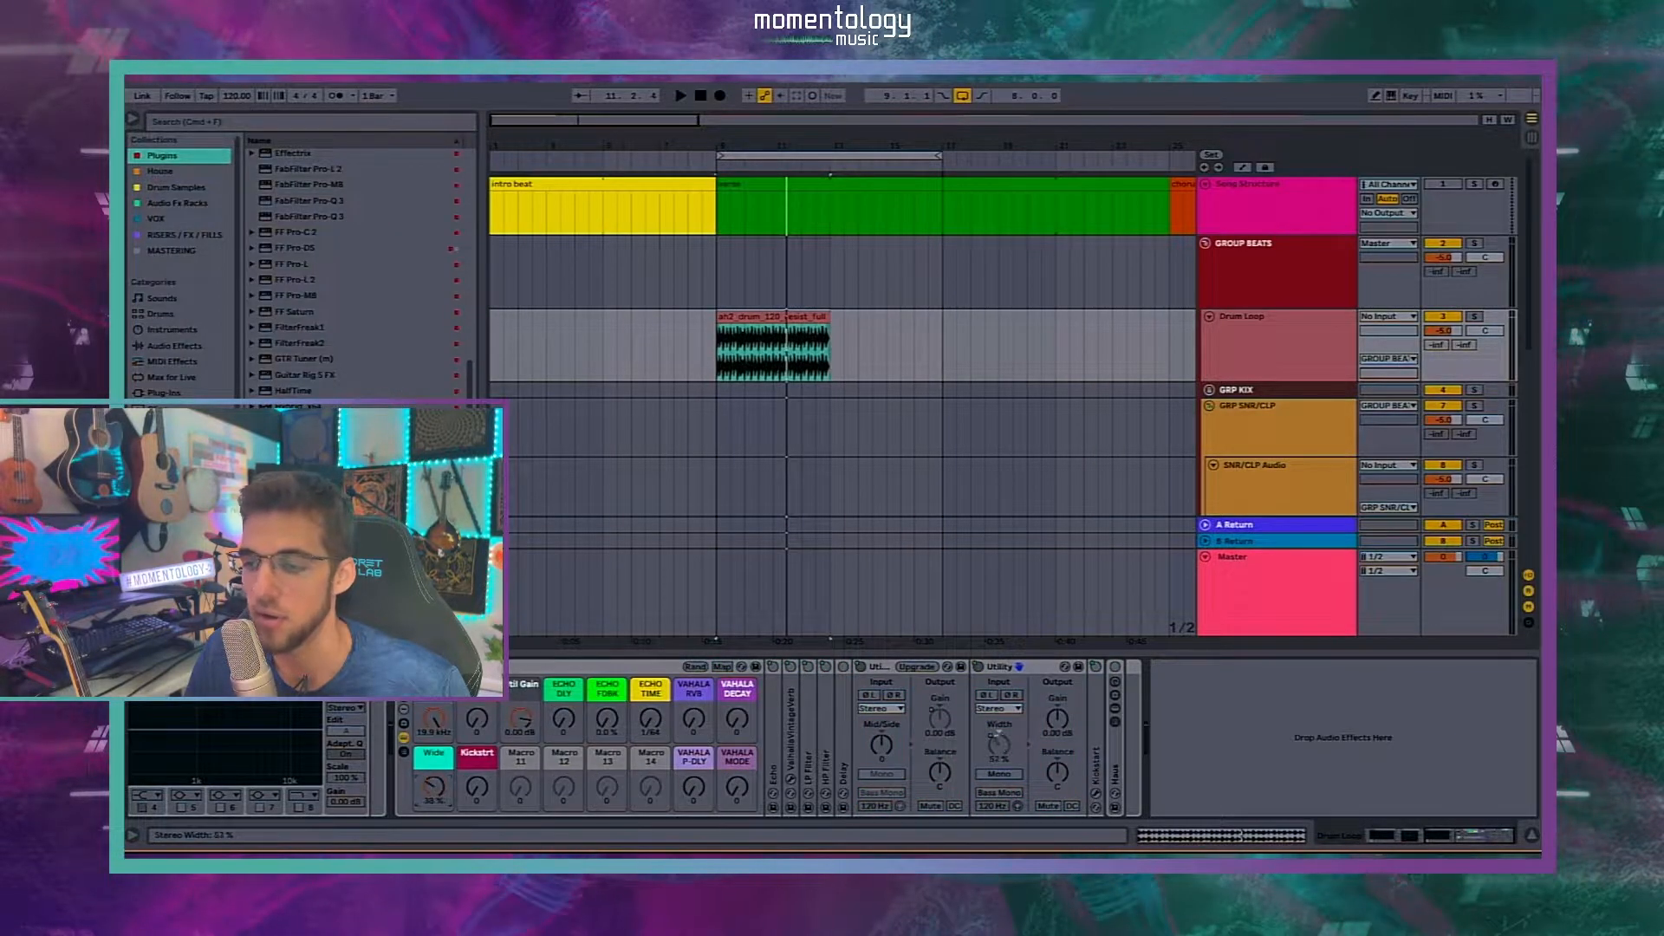
key(space)
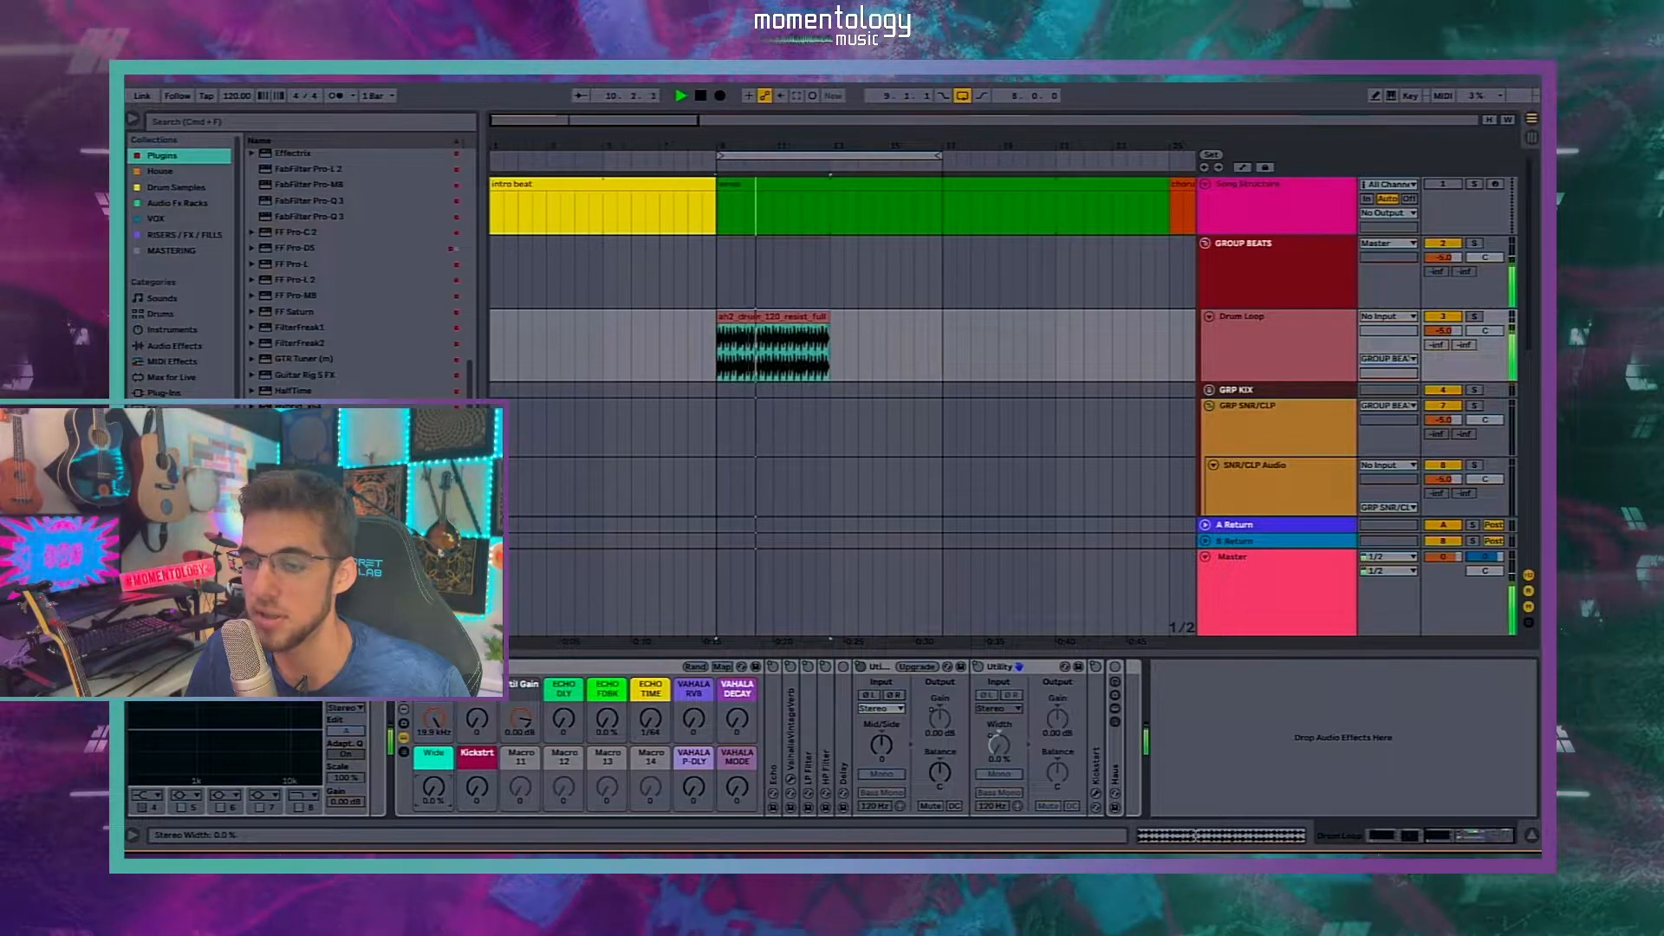
drag(434, 787, 433, 736)
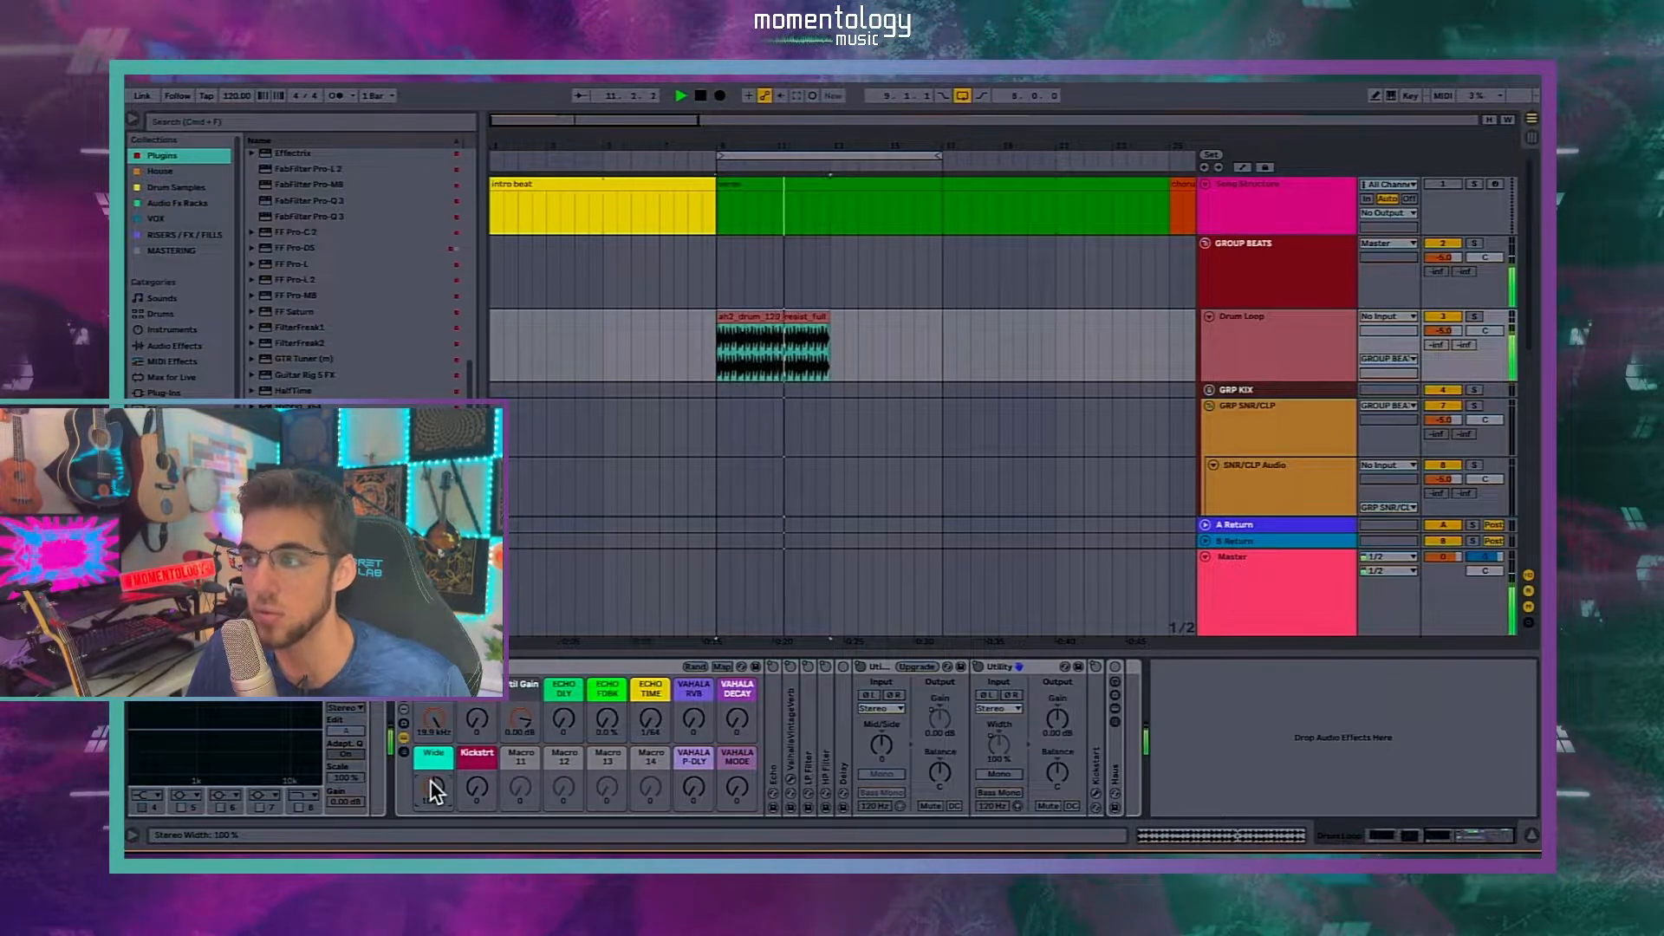
Step: Audition the drum loop with the Wide macro raised to 400% and reset to 100%, and stop playback
scroll(769, 361, up, 8)
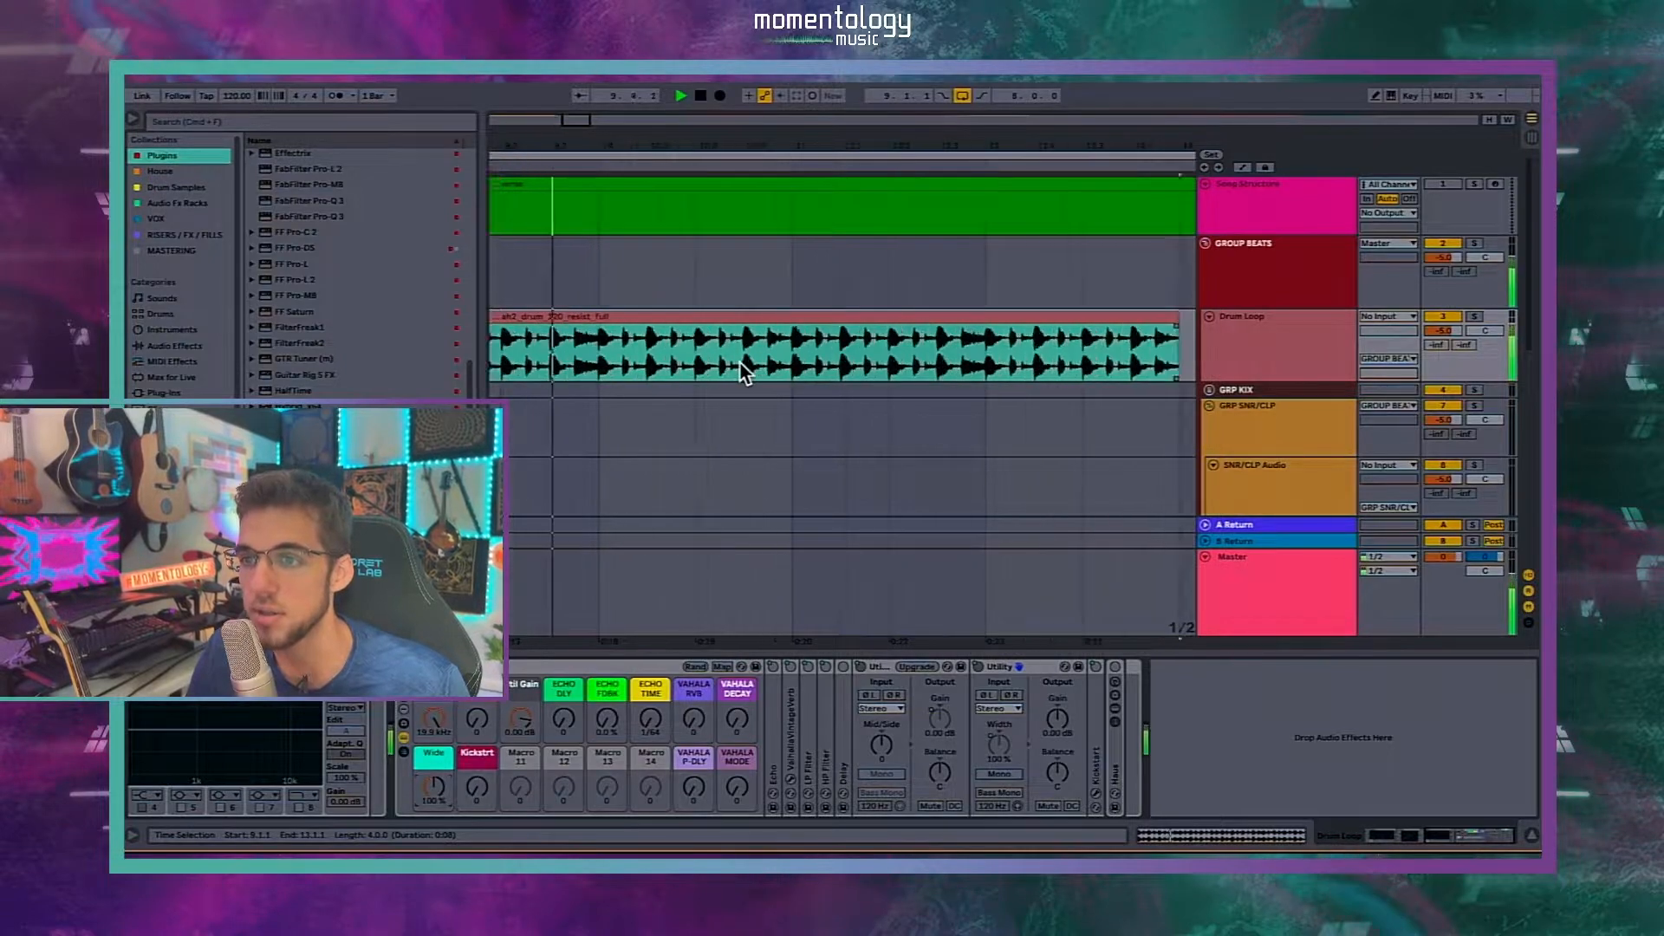
scroll(844, 372, down, 4)
scroll(844, 373, down, 5)
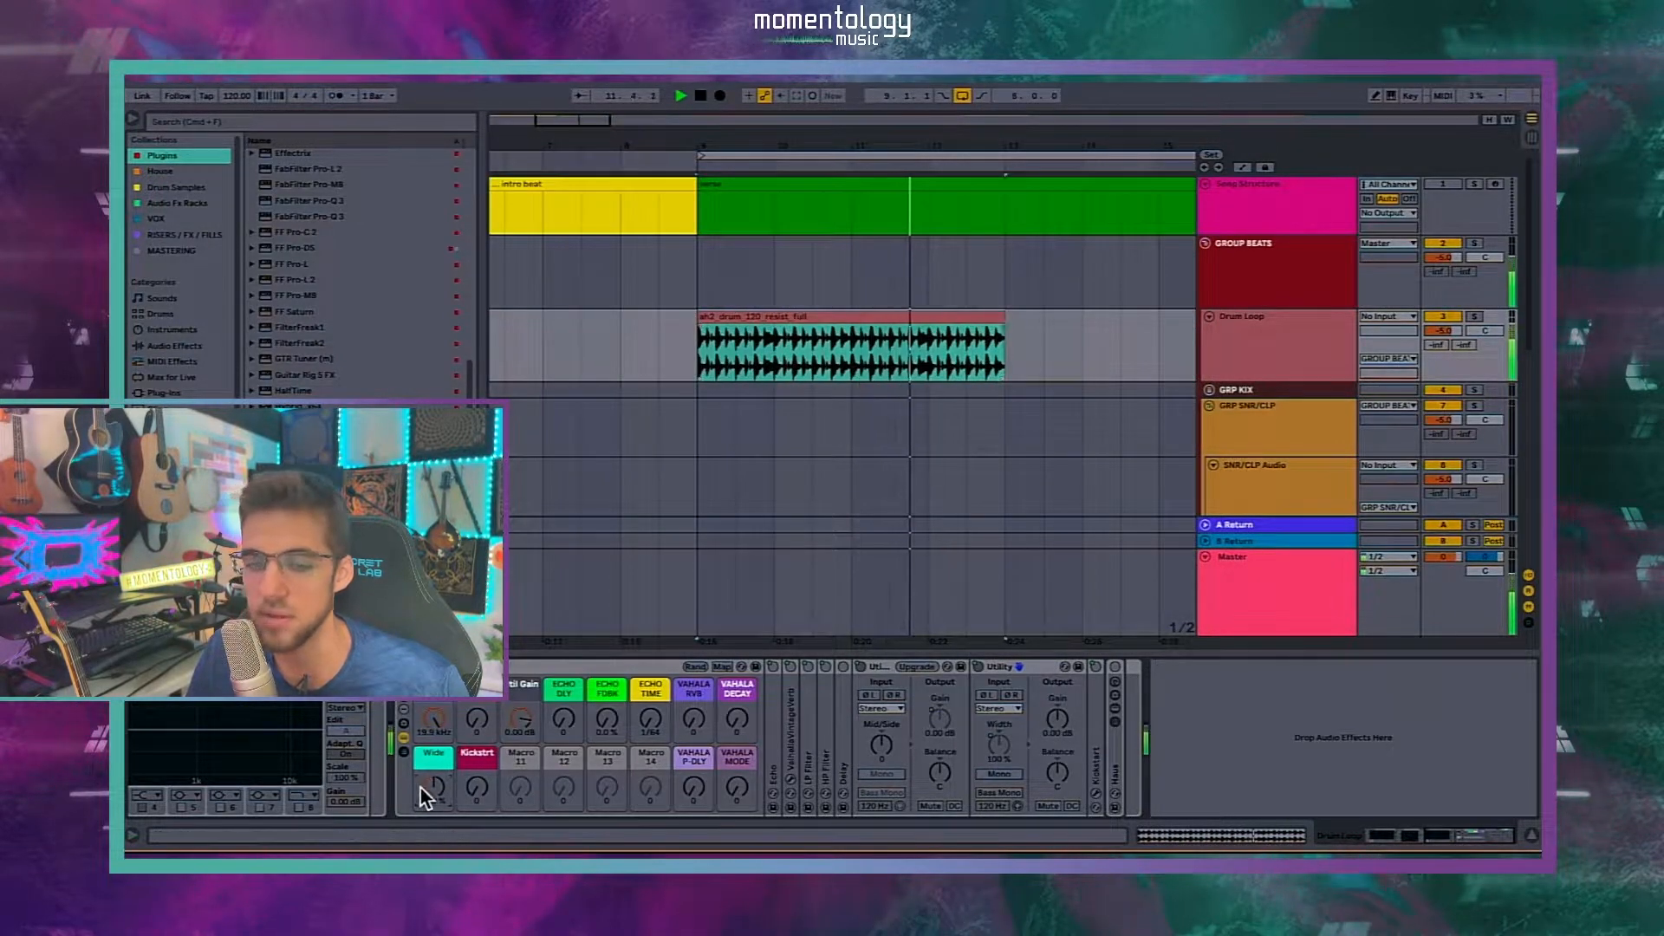
drag(439, 793, 440, 746)
key(space)
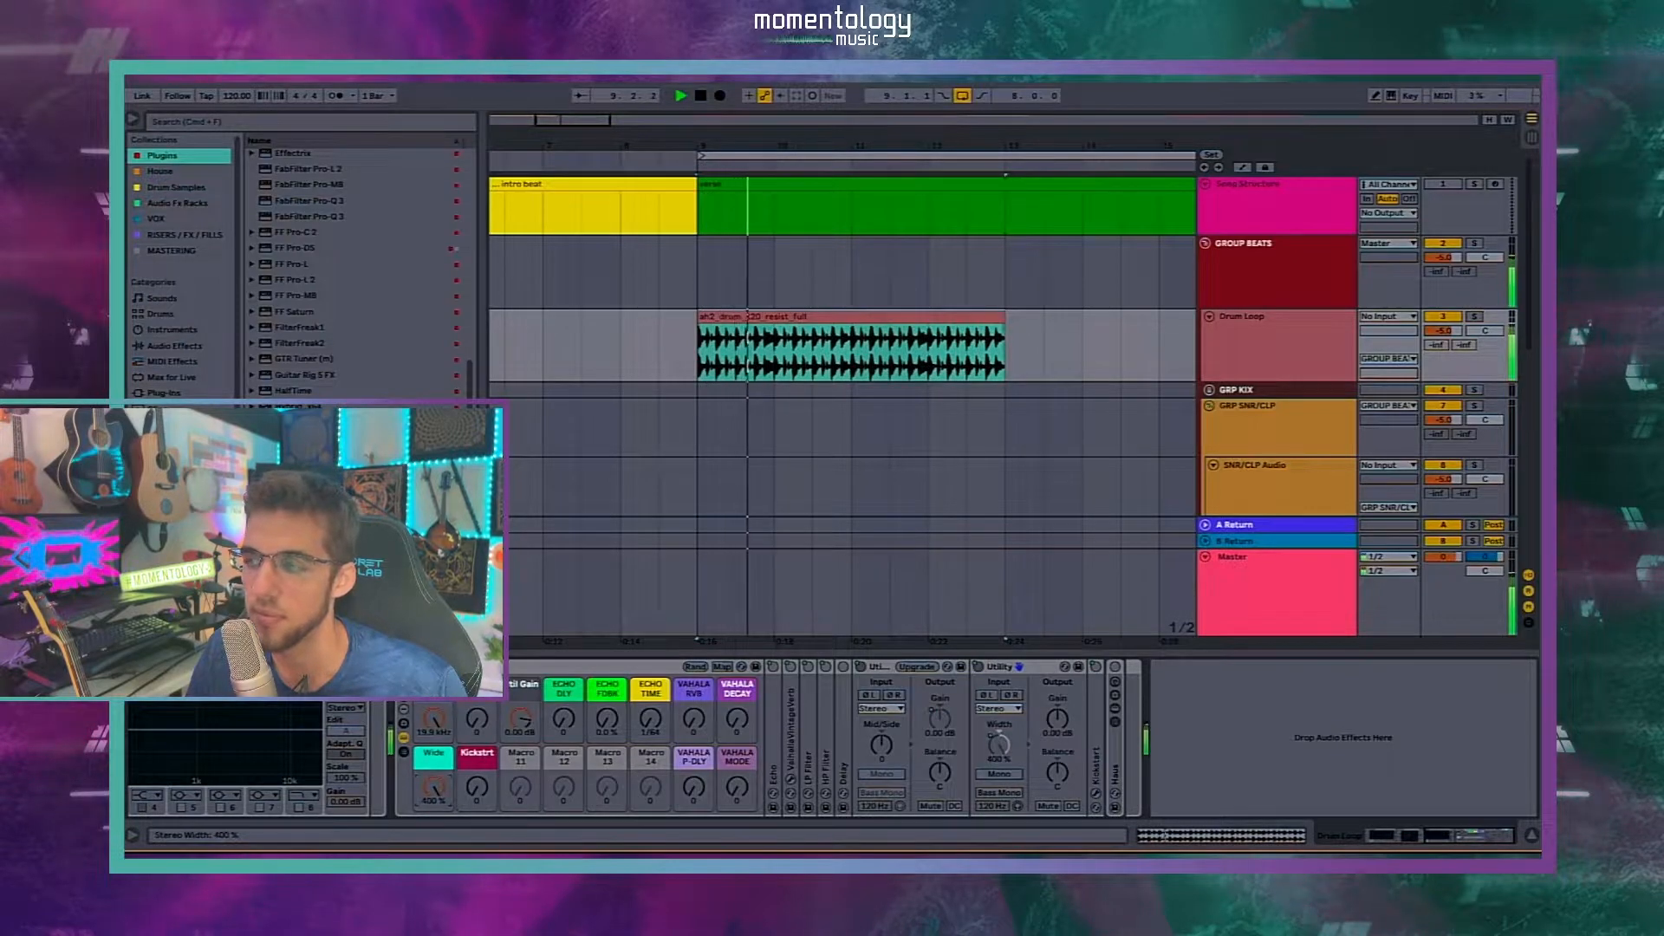
double_click(439, 783)
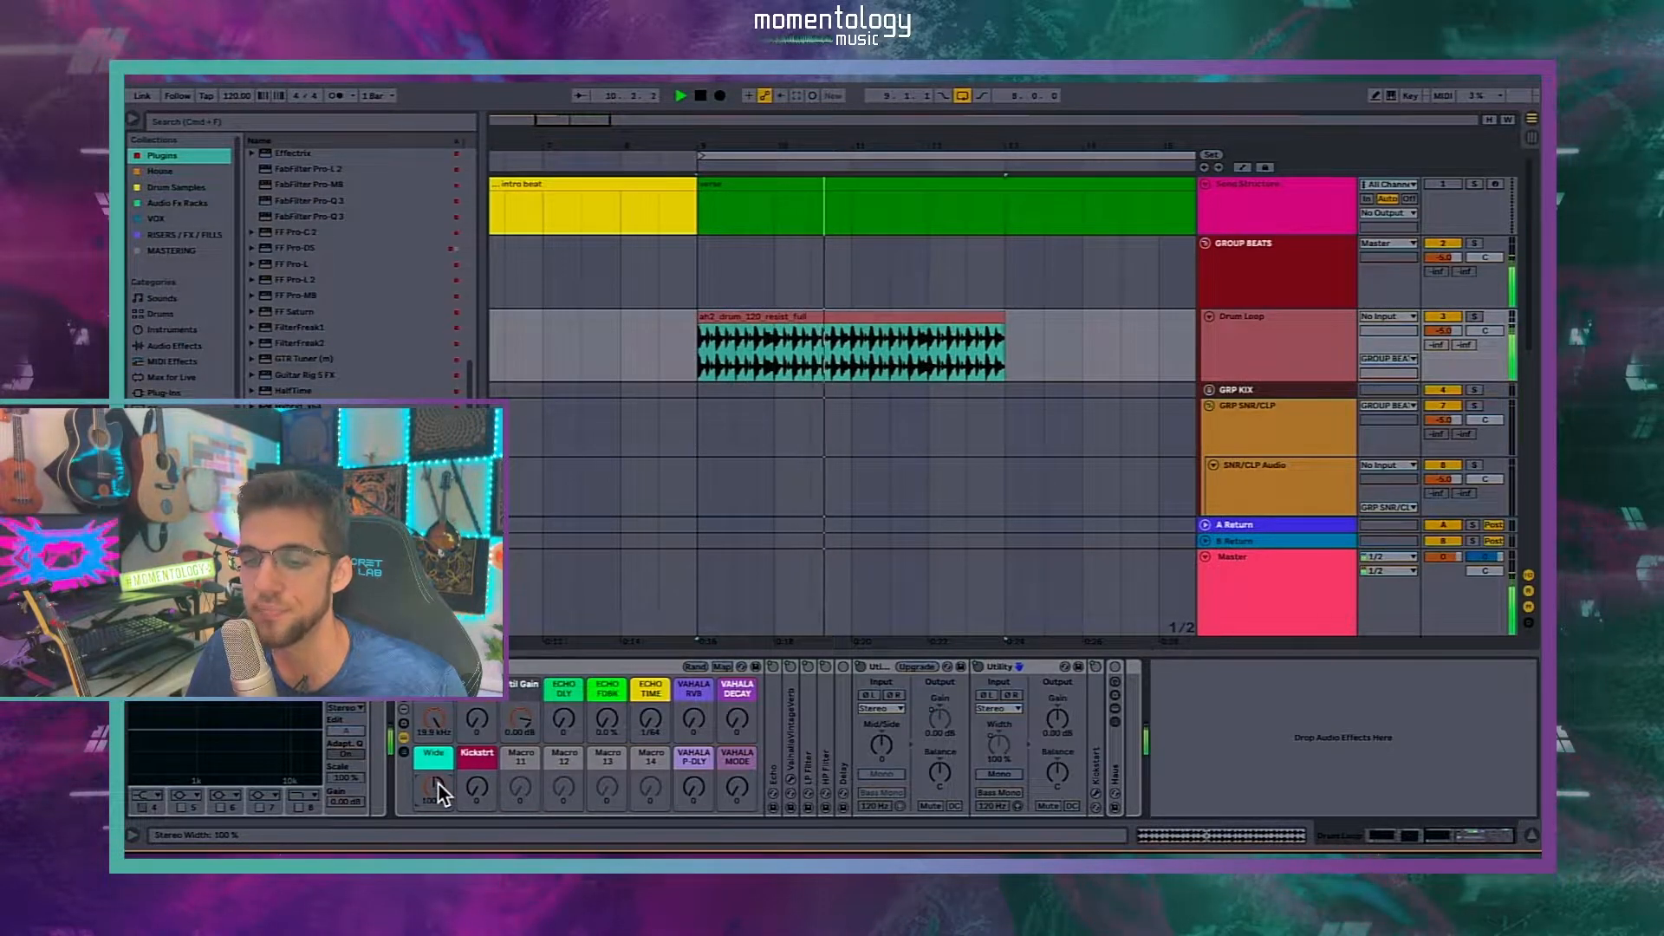
key(space)
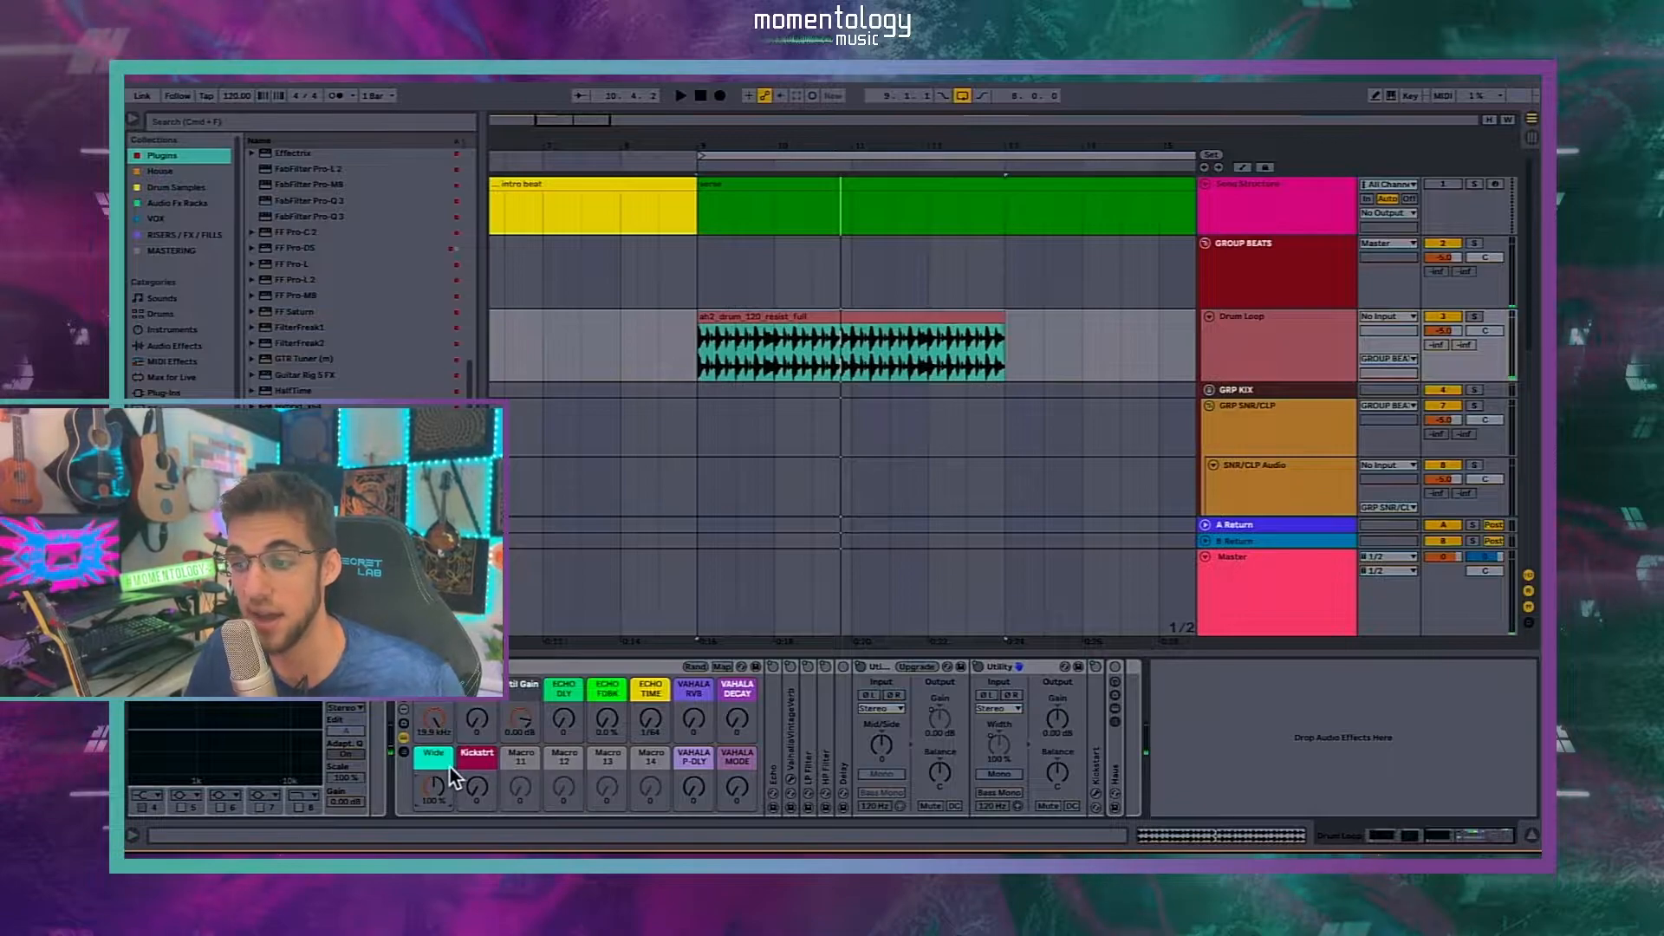
Step: Lower the Wide macro to 0% and audition the drum loop in mono
drag(433, 787, 433, 814)
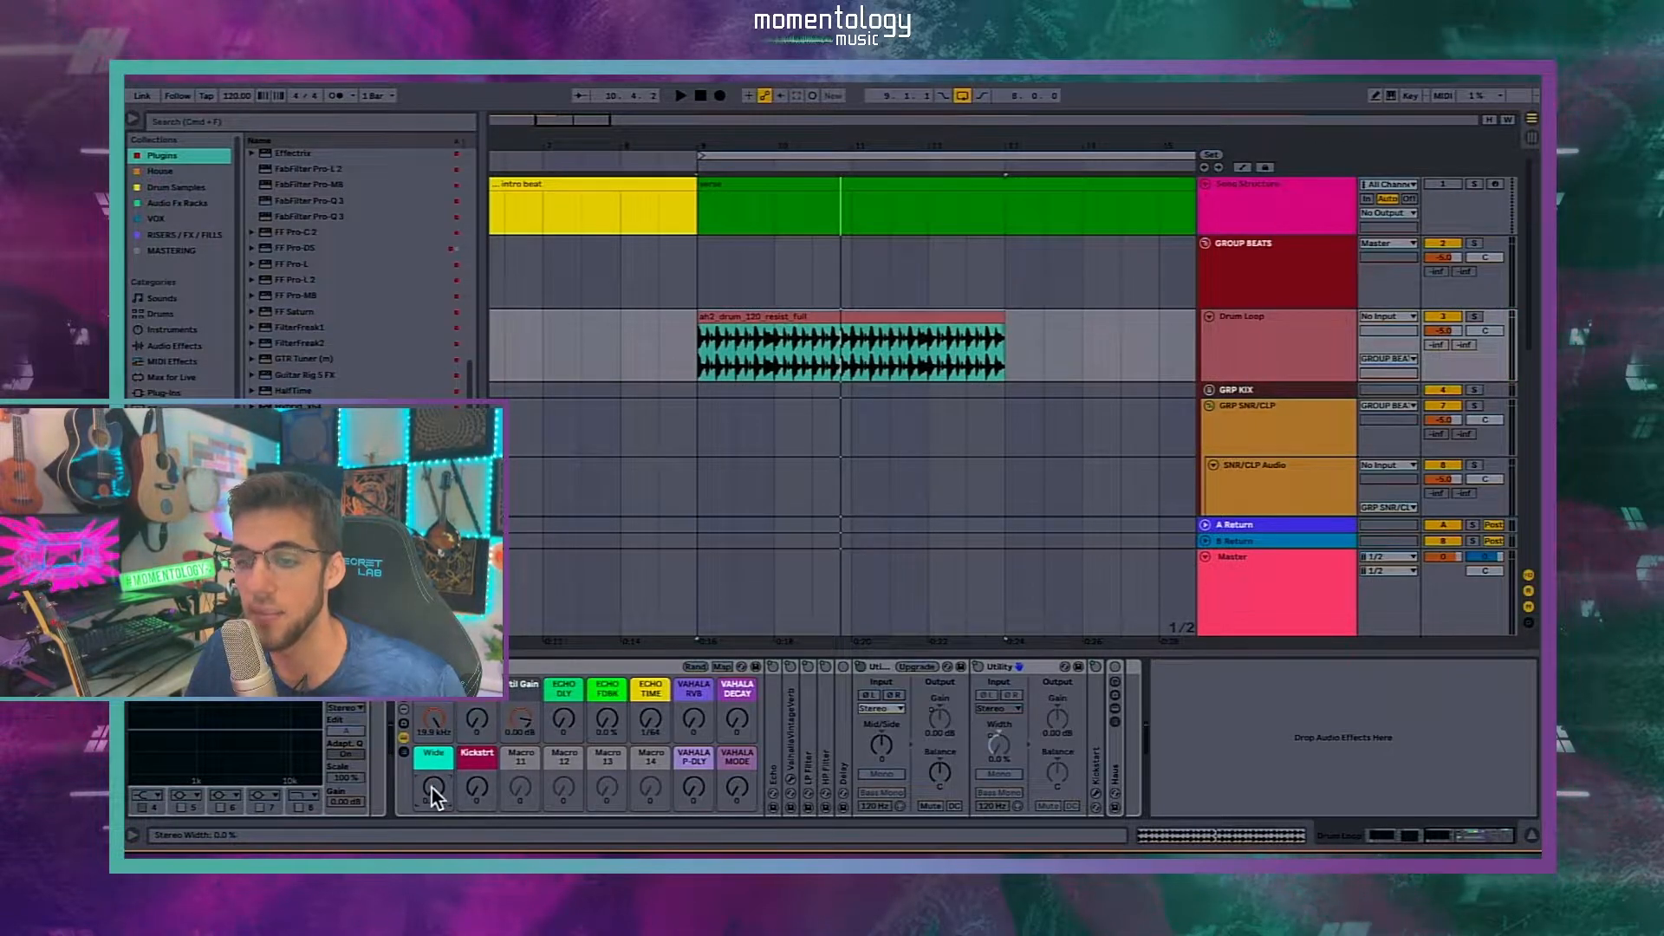
key(space)
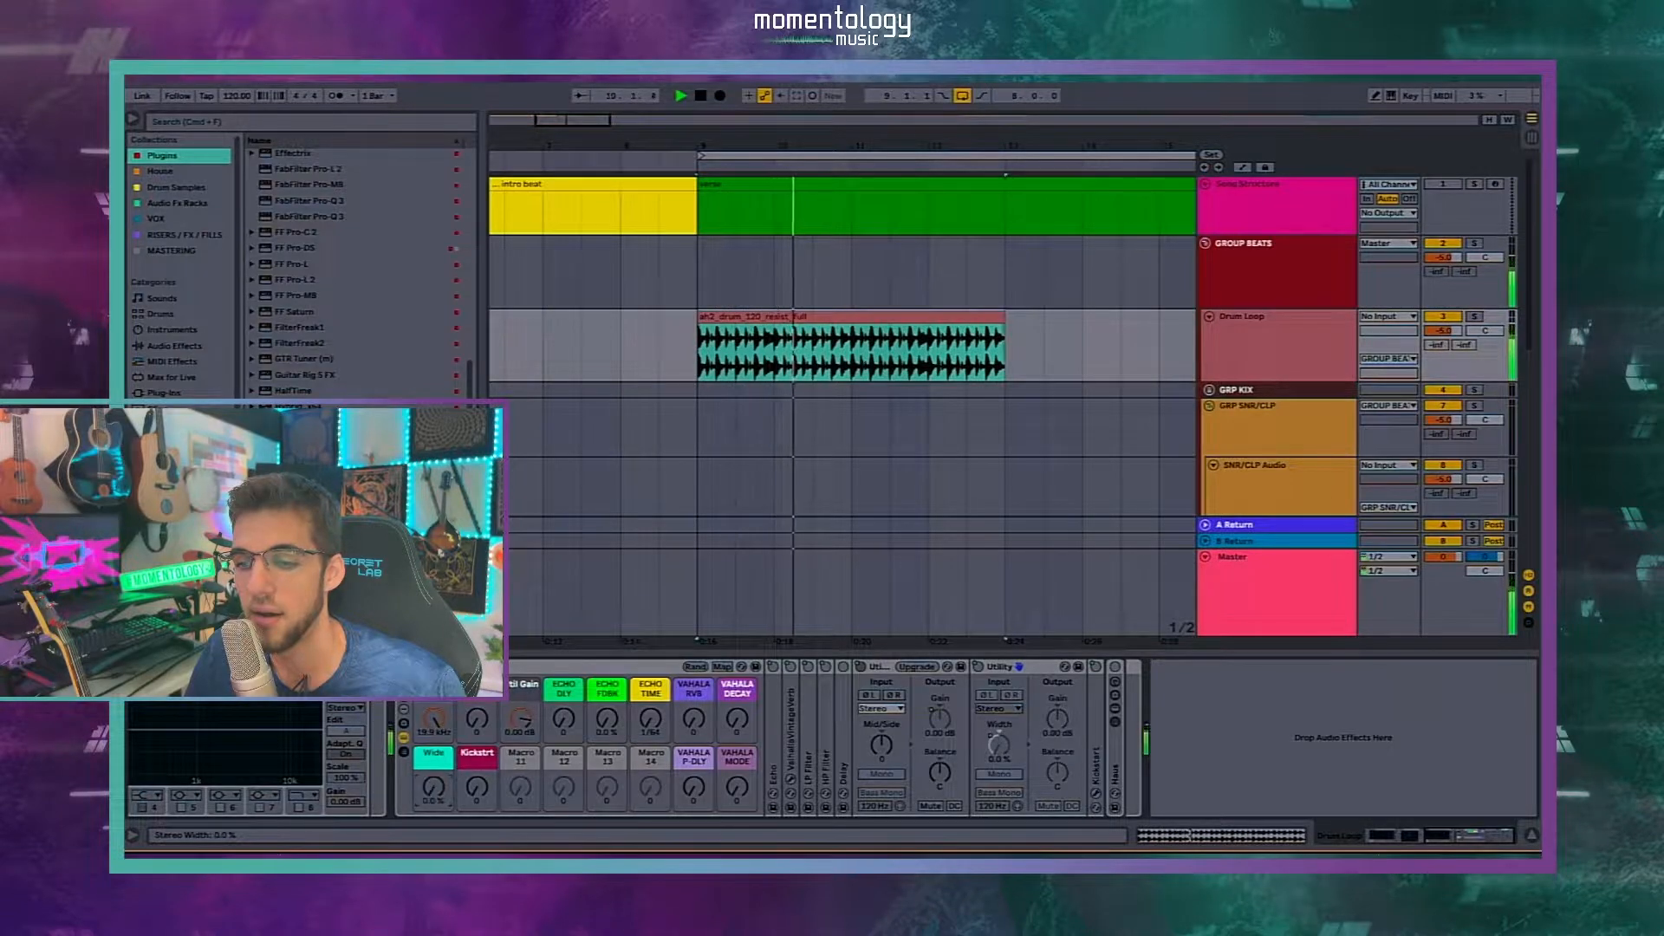
key(space)
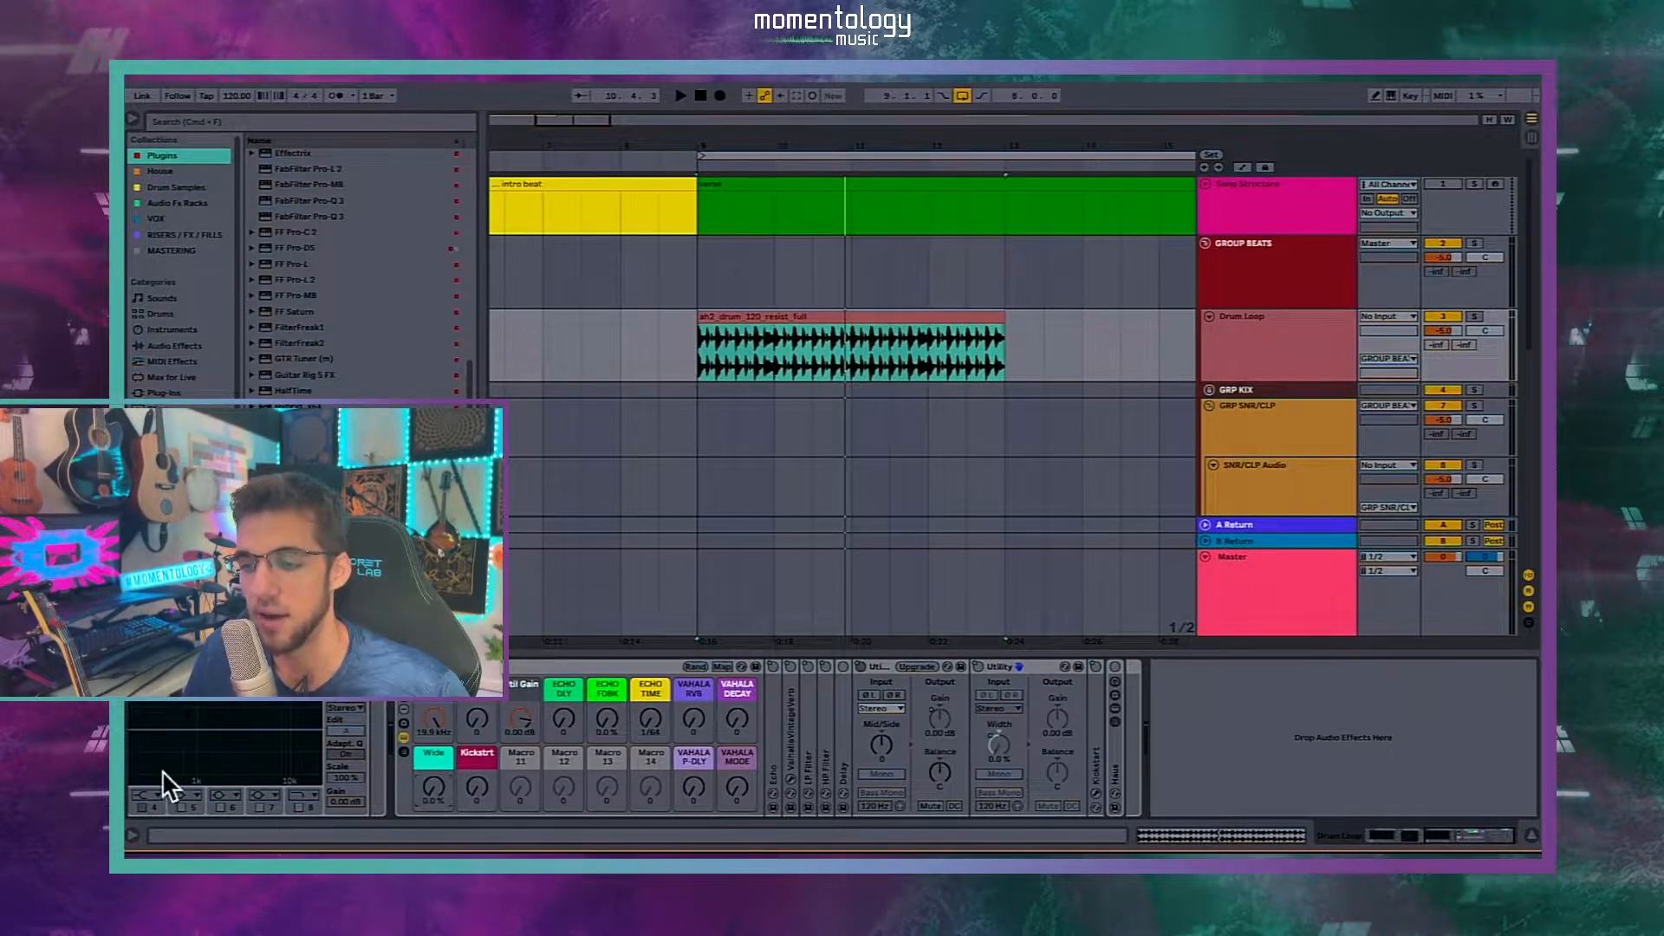
mouse_move(440, 794)
mouse_down()
mouse_move(440, 753)
mouse_move(434, 823)
mouse_up()
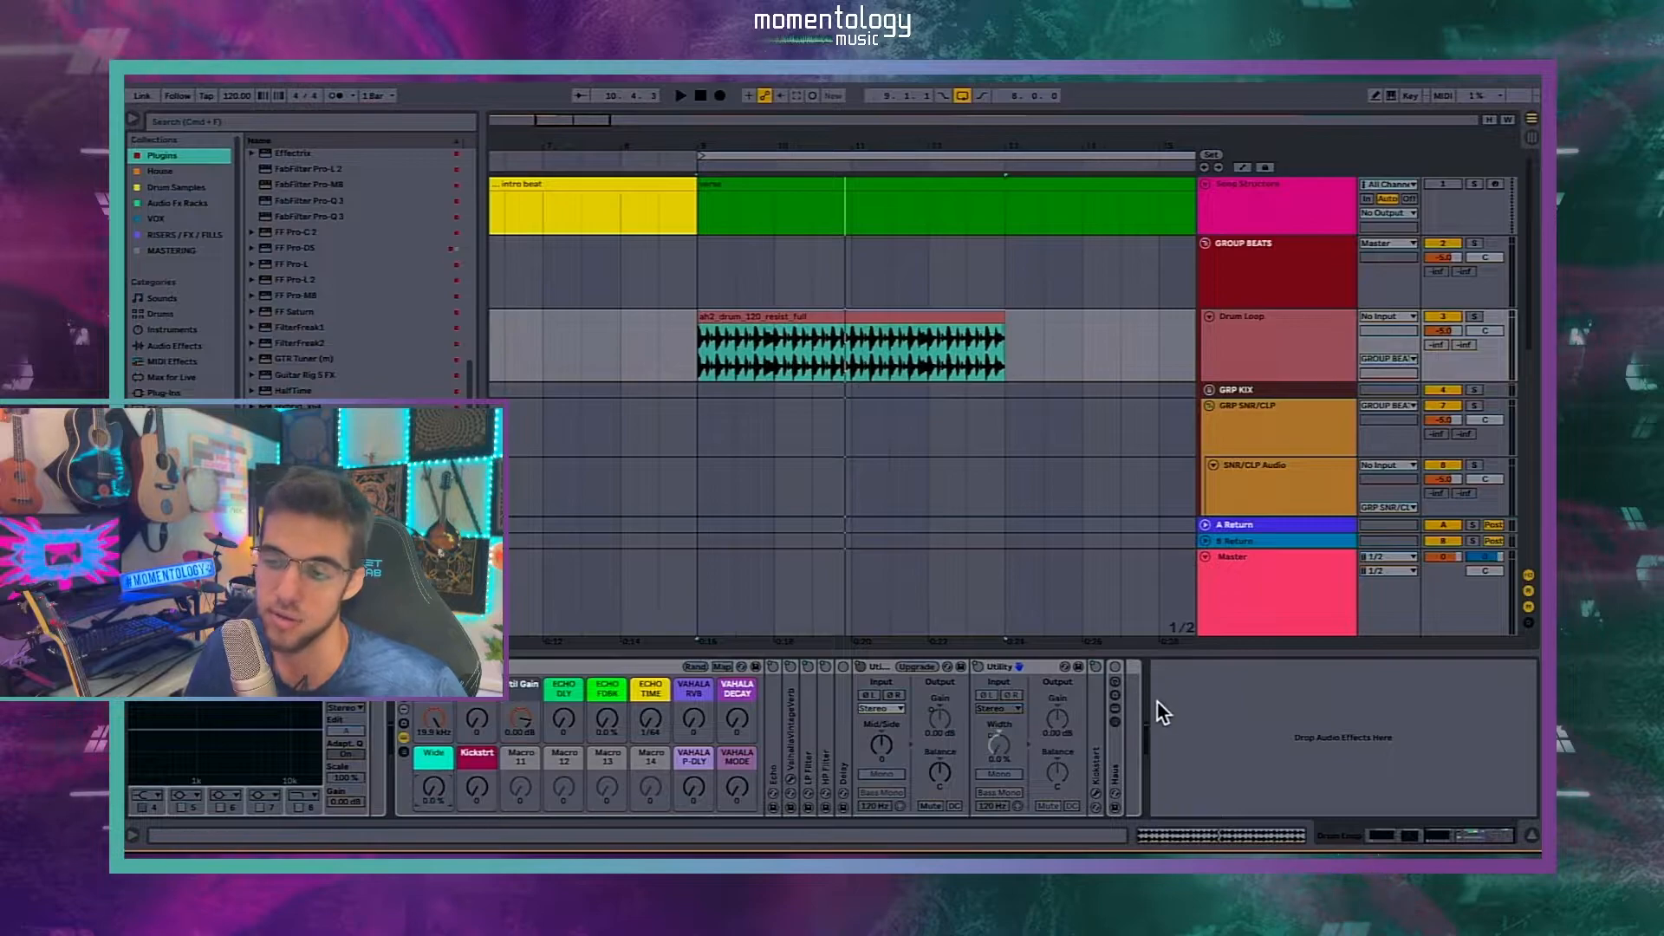
Step: Collapse both Utility devices and open the Kickstart plug-in window above the rack
double_click(1035, 667)
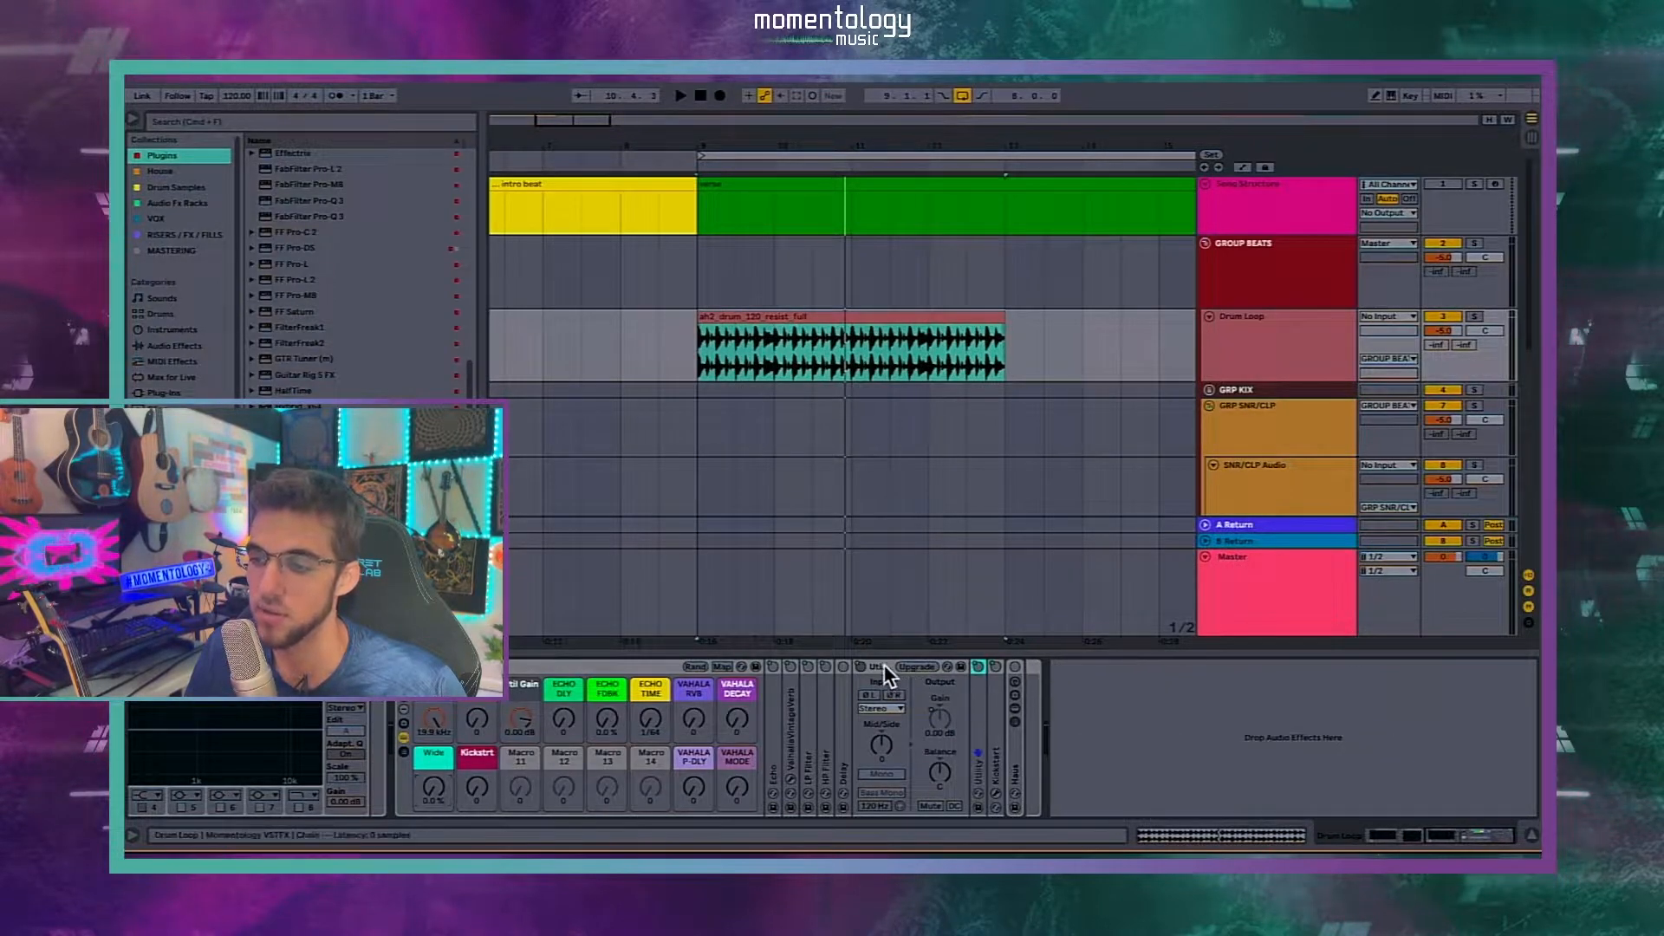
double_click(886, 668)
double_click(894, 730)
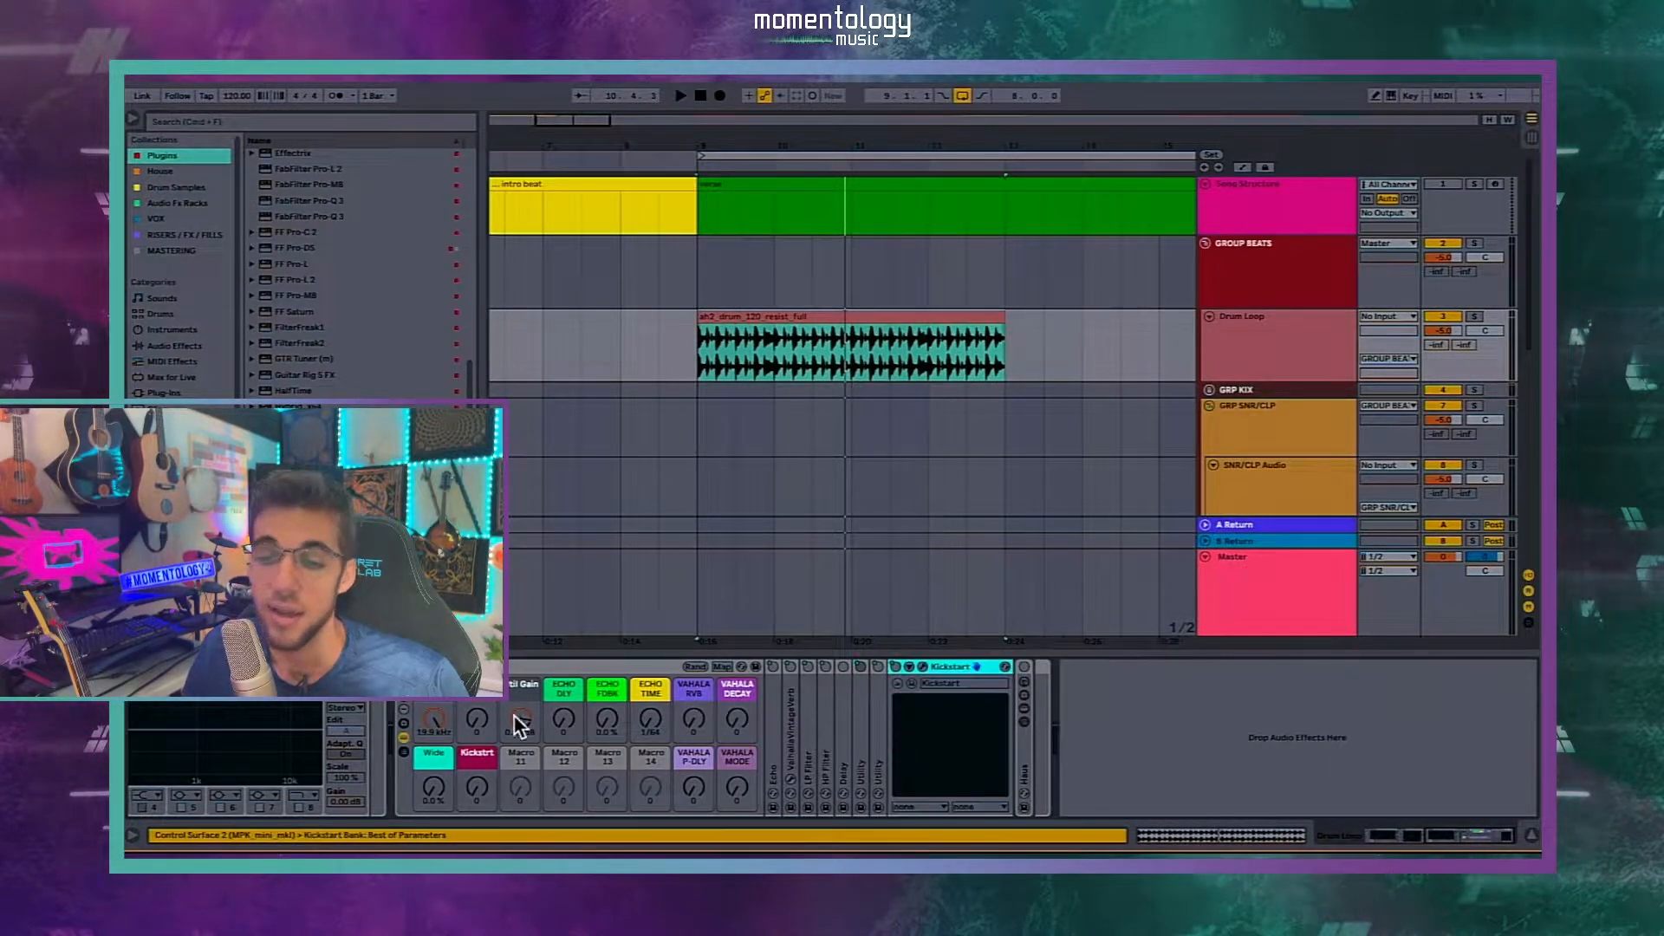
click(921, 666)
drag(838, 253, 667, 394)
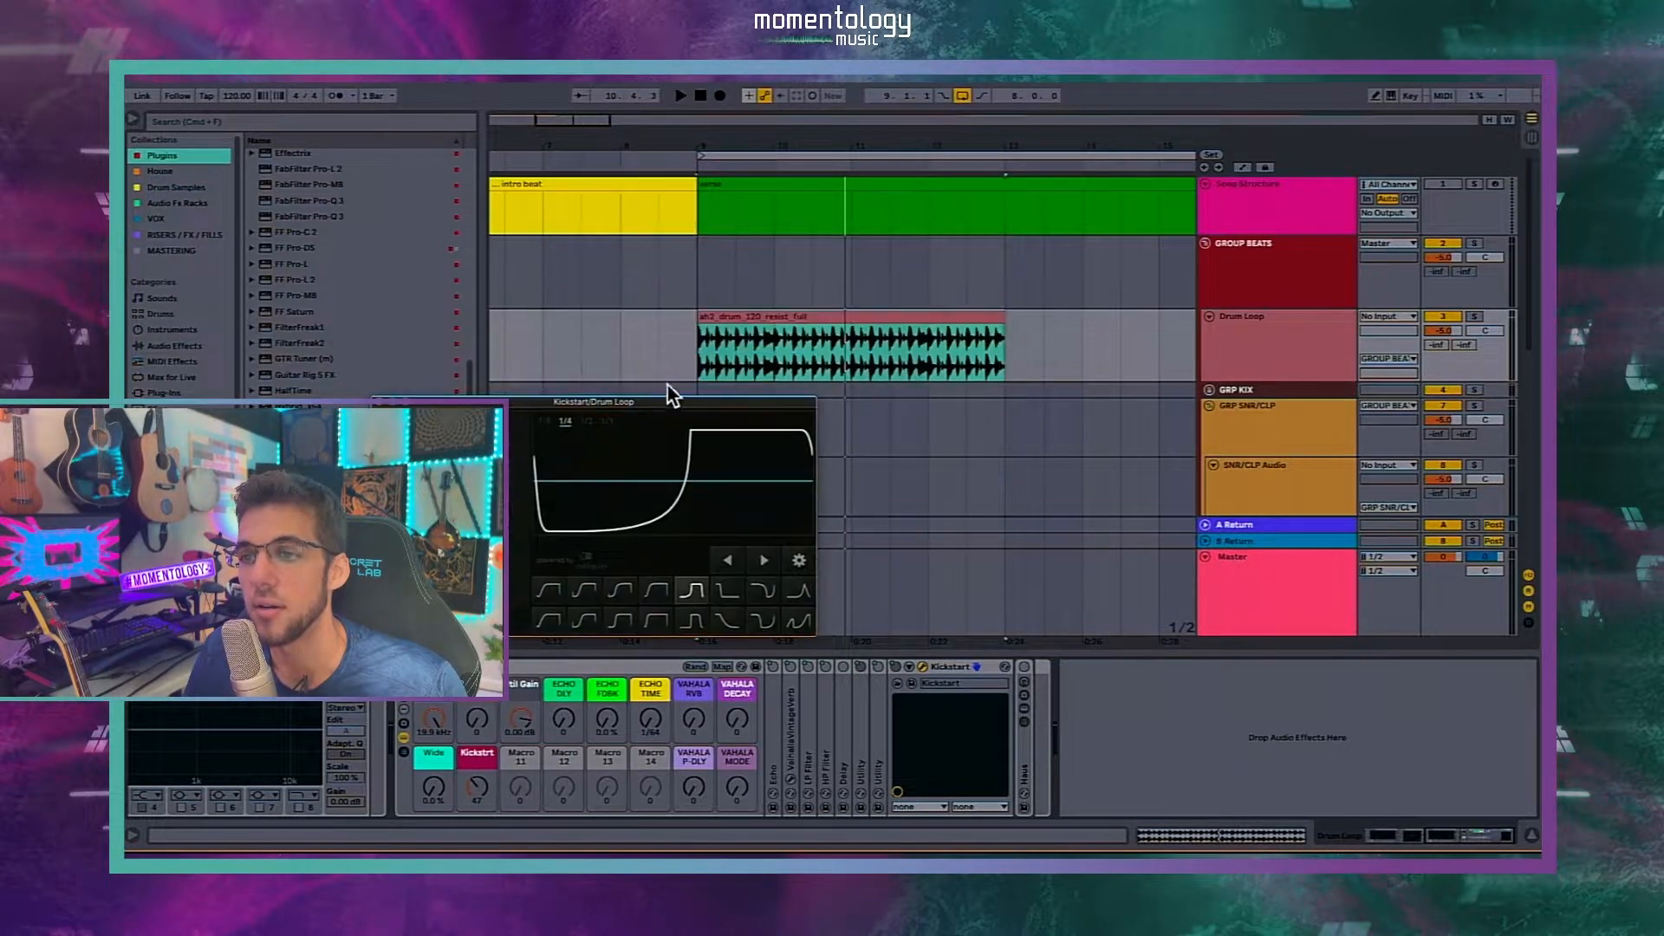
Step: Play the loop while varying the Kickstrt macro to audition the ducking, and reposition the Kickstart window after stopping
key(space)
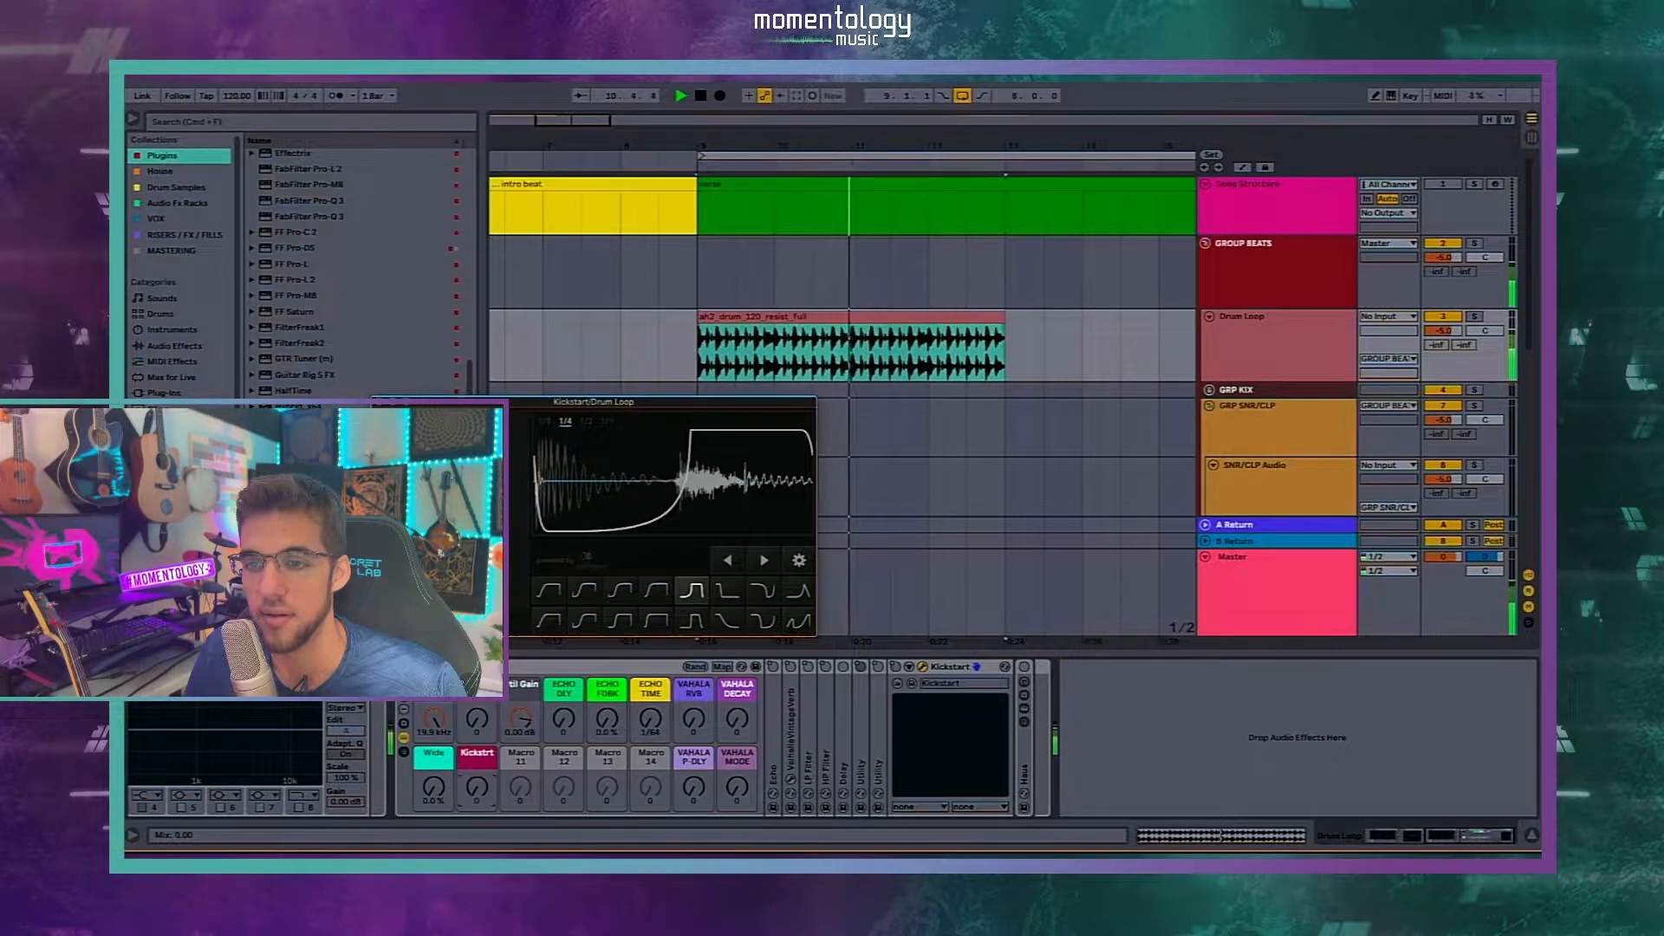
drag(477, 787, 502, 769)
key(space)
drag(772, 404, 787, 406)
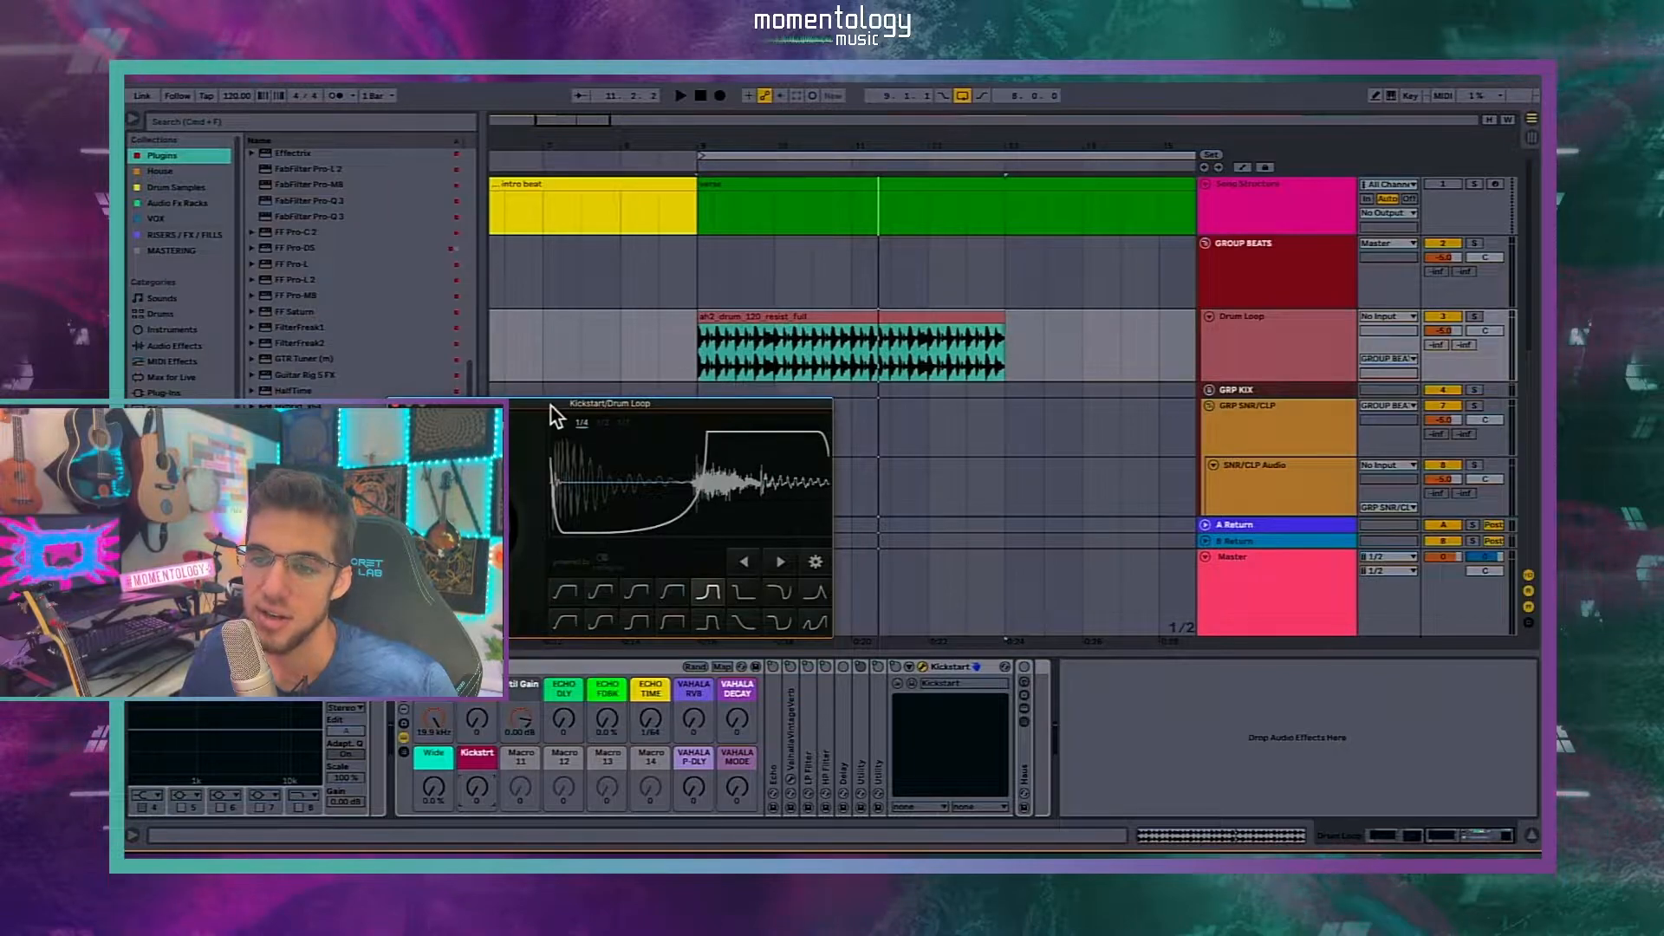
drag(550, 405, 585, 397)
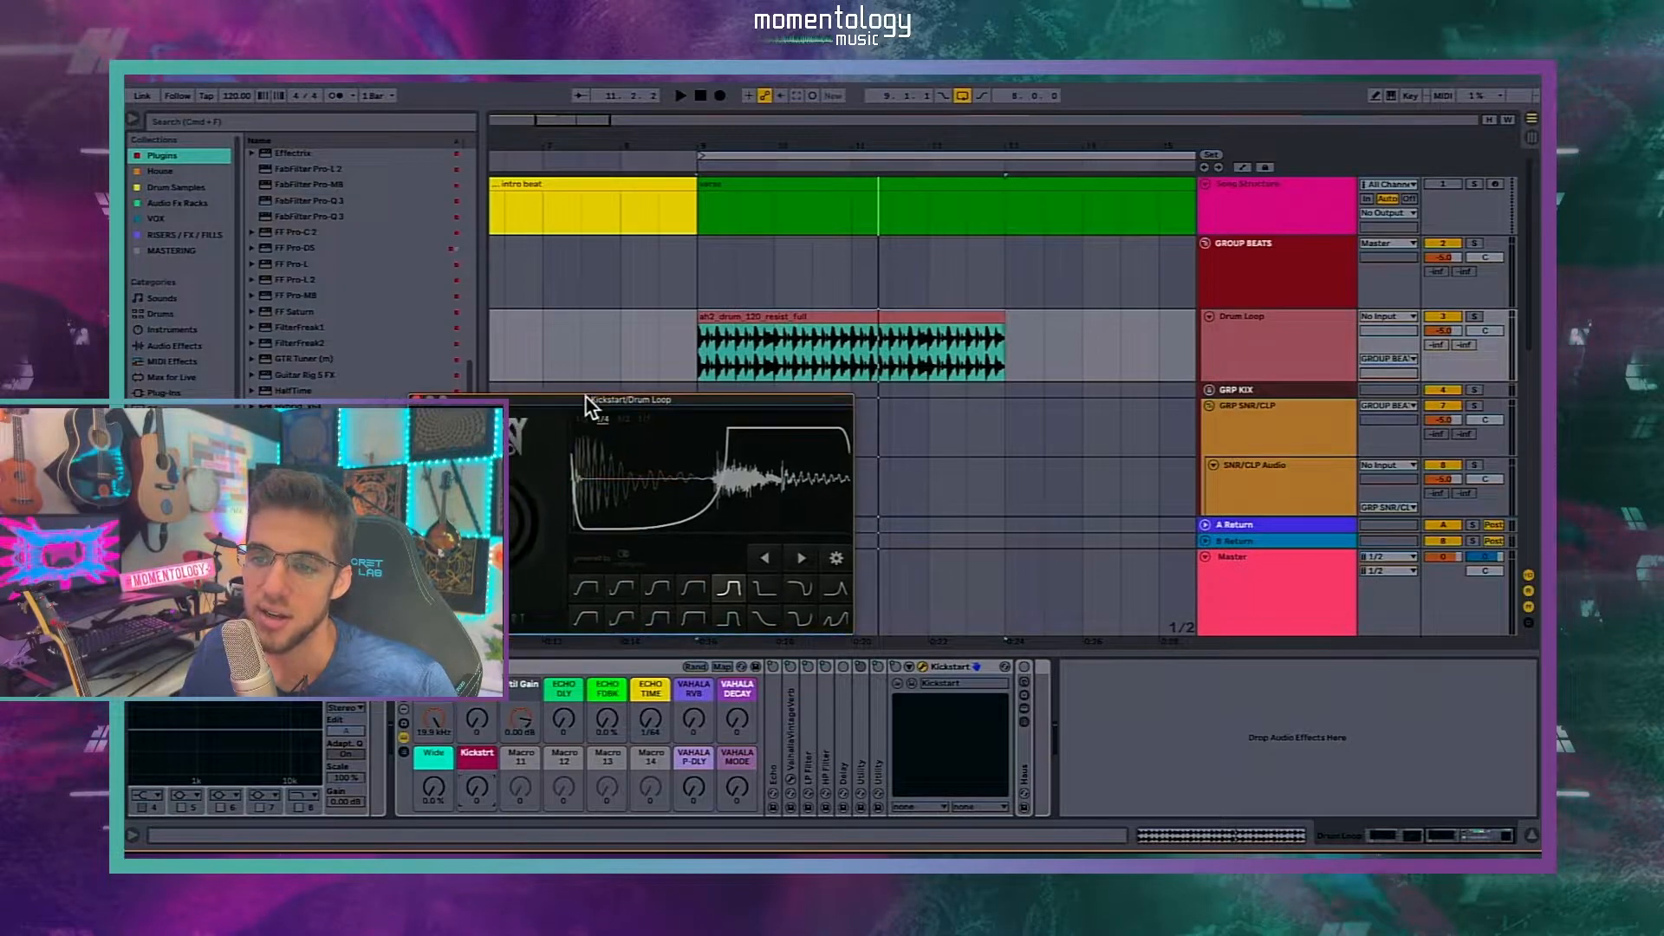
Step: Duplicate the Kickstart device and place the copy's plug-in window beside the original's
click(951, 669)
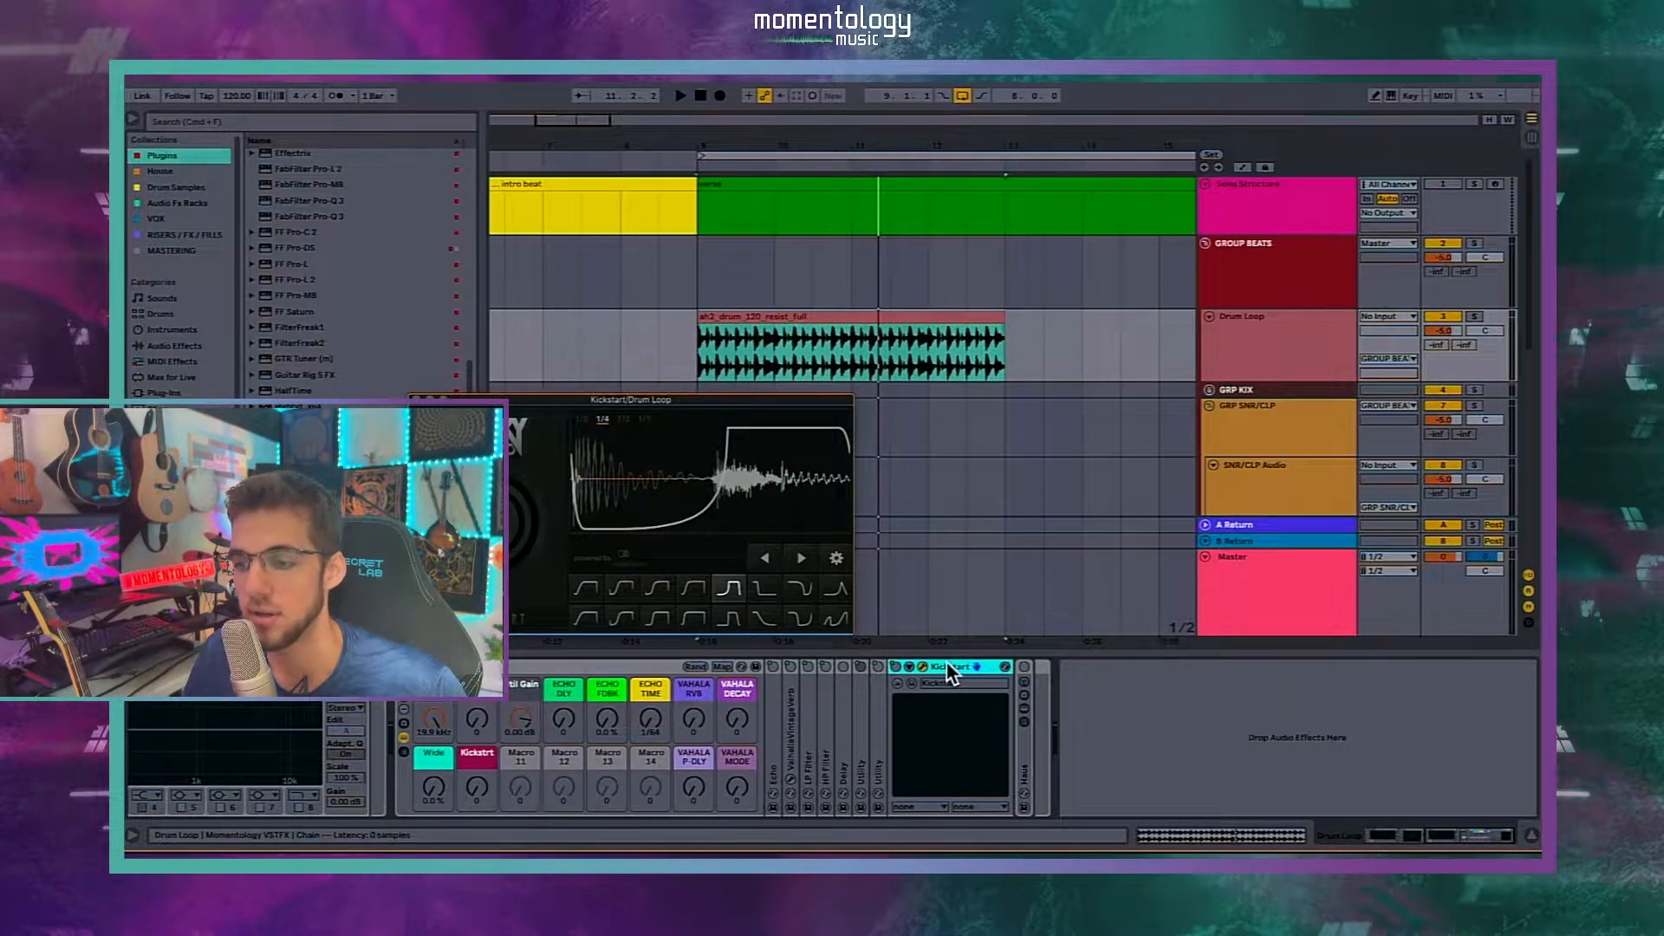
key(ctrl+d)
drag(675, 616, 996, 409)
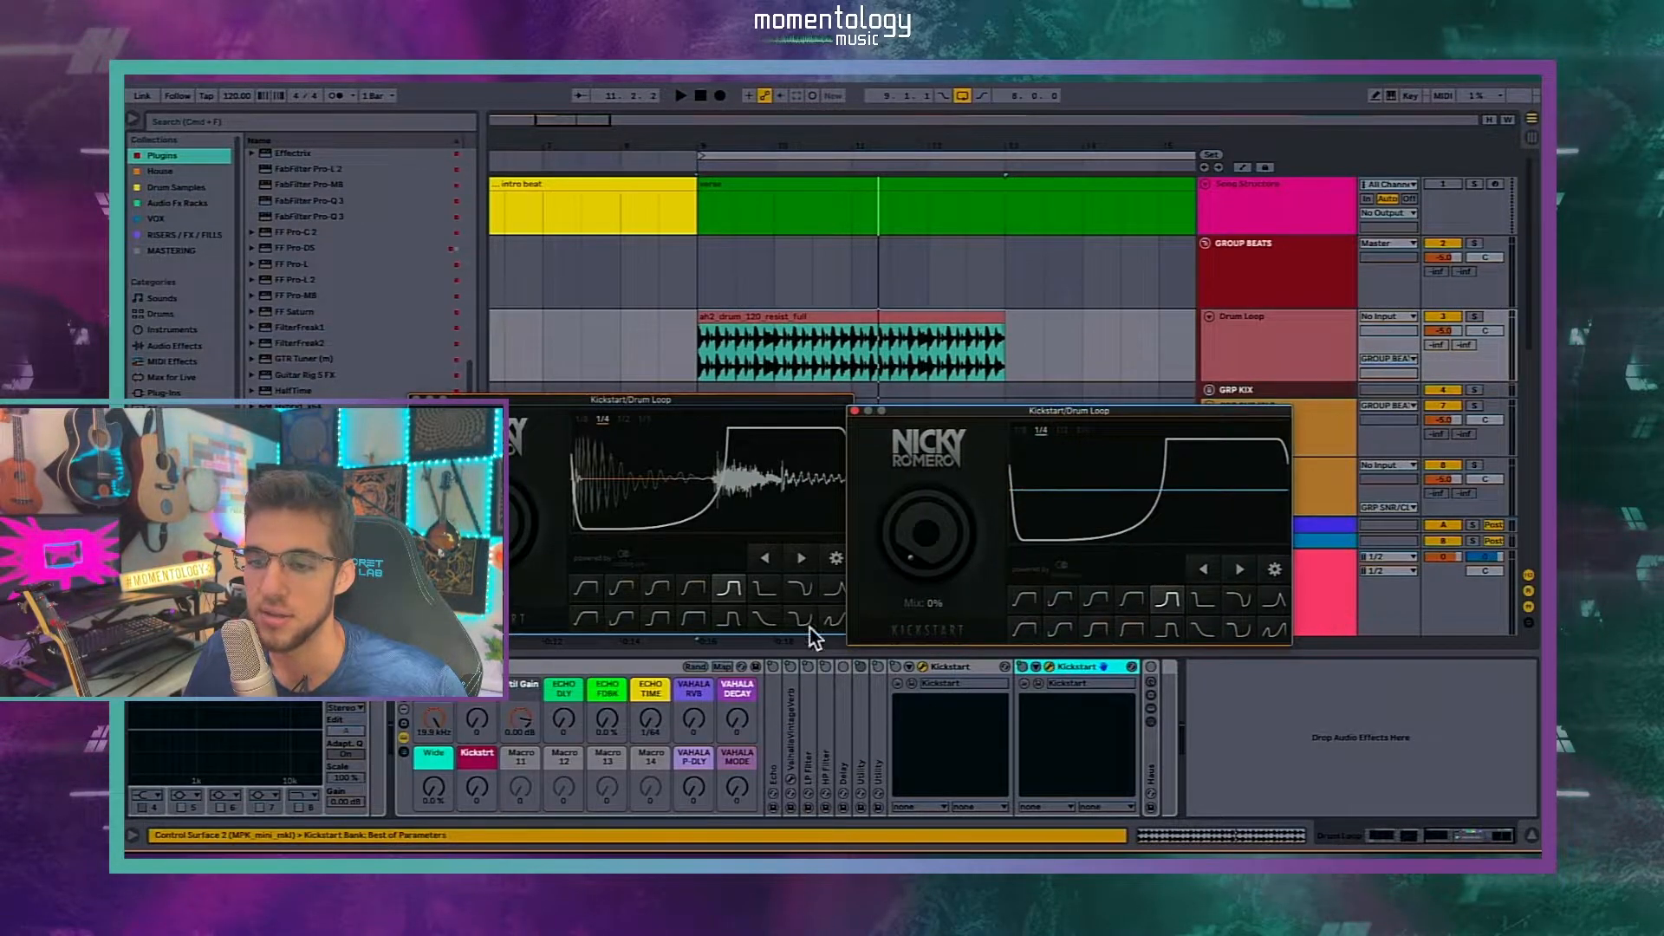
Step: Remove the duplicate Kickstart's Device On mapping from the Kickstrt macro
click(721, 667)
click(892, 669)
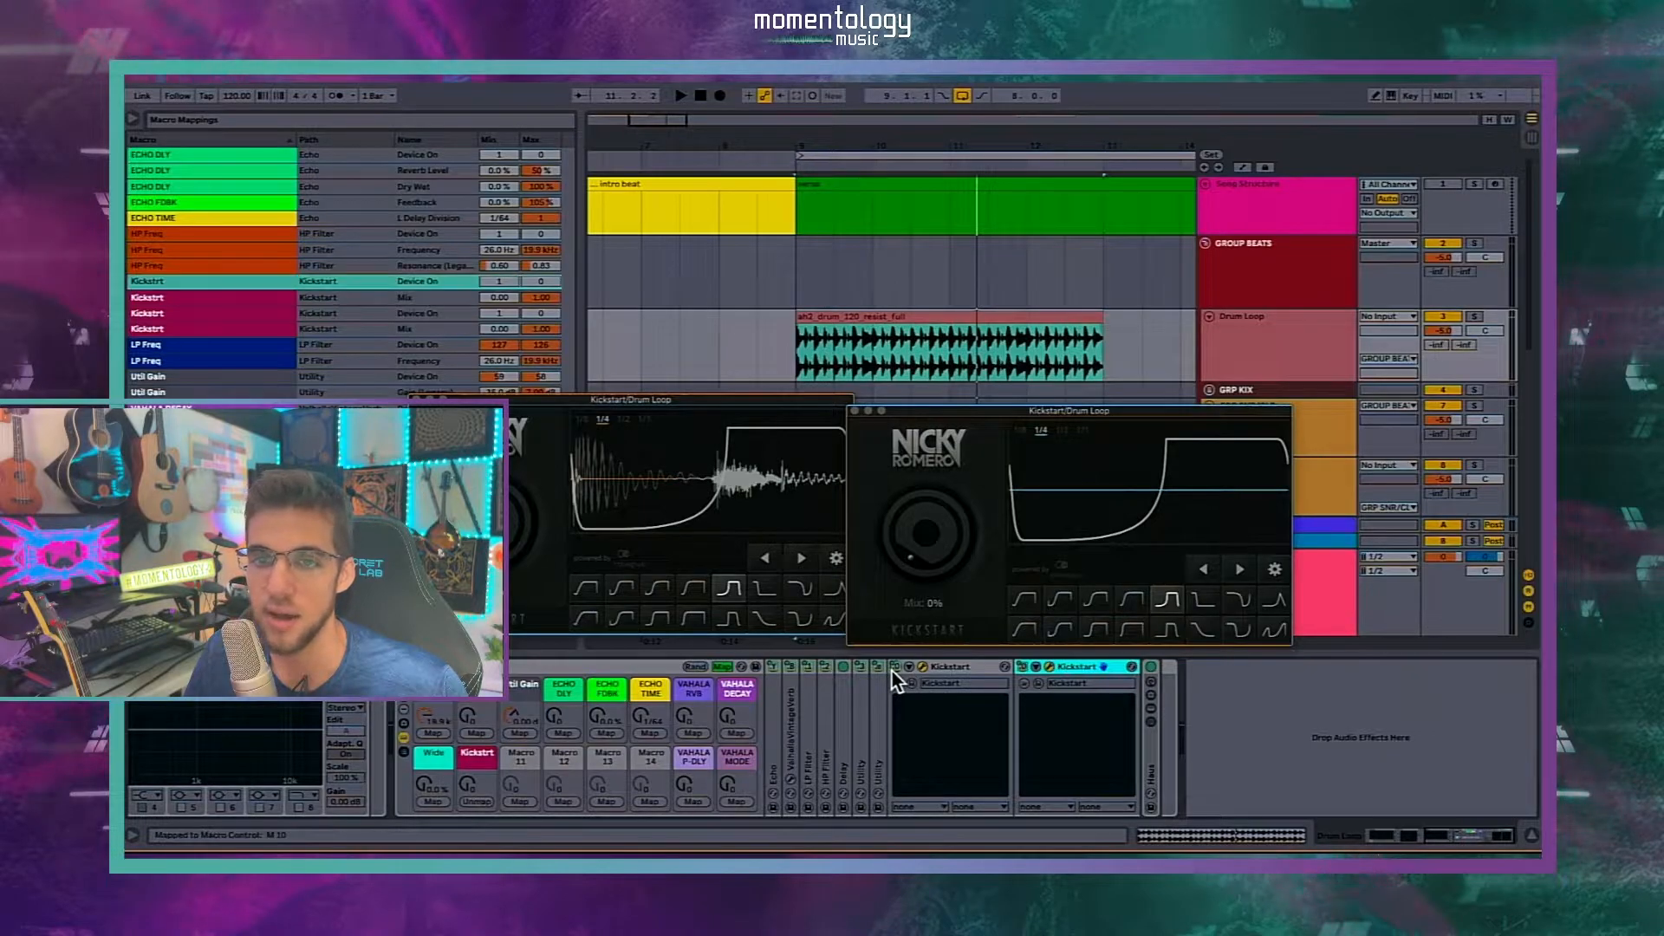
click(1023, 668)
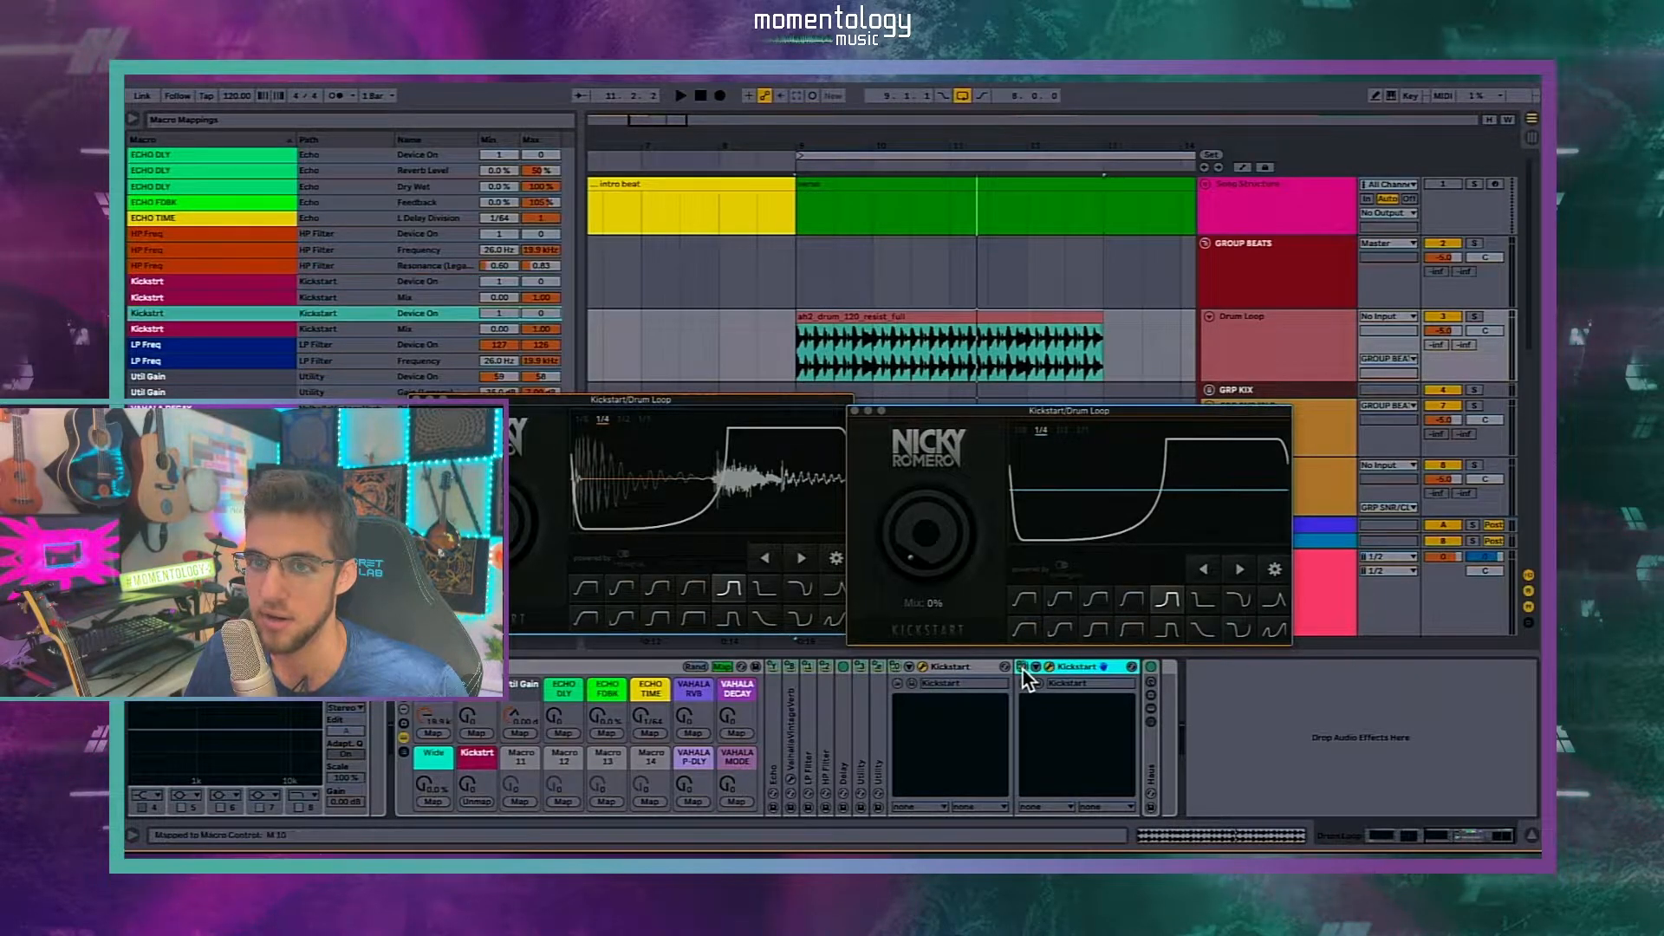
key(Delete)
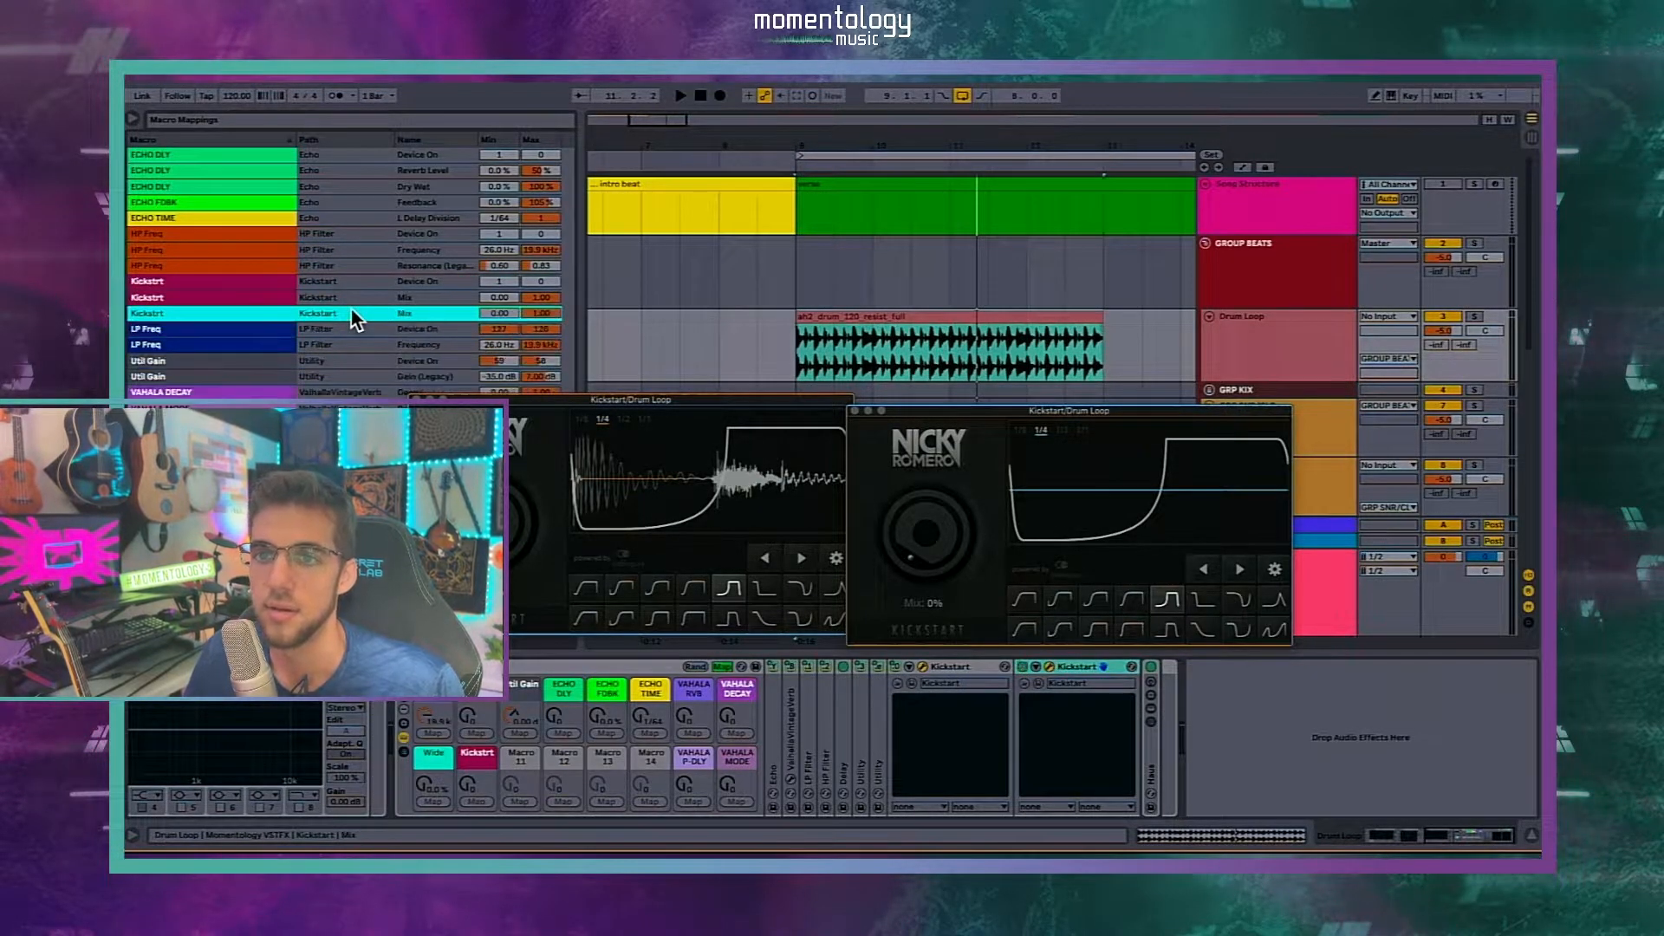
click(371, 279)
Step: Rename the Kickstrt macro as KICKSTRA
click(490, 759)
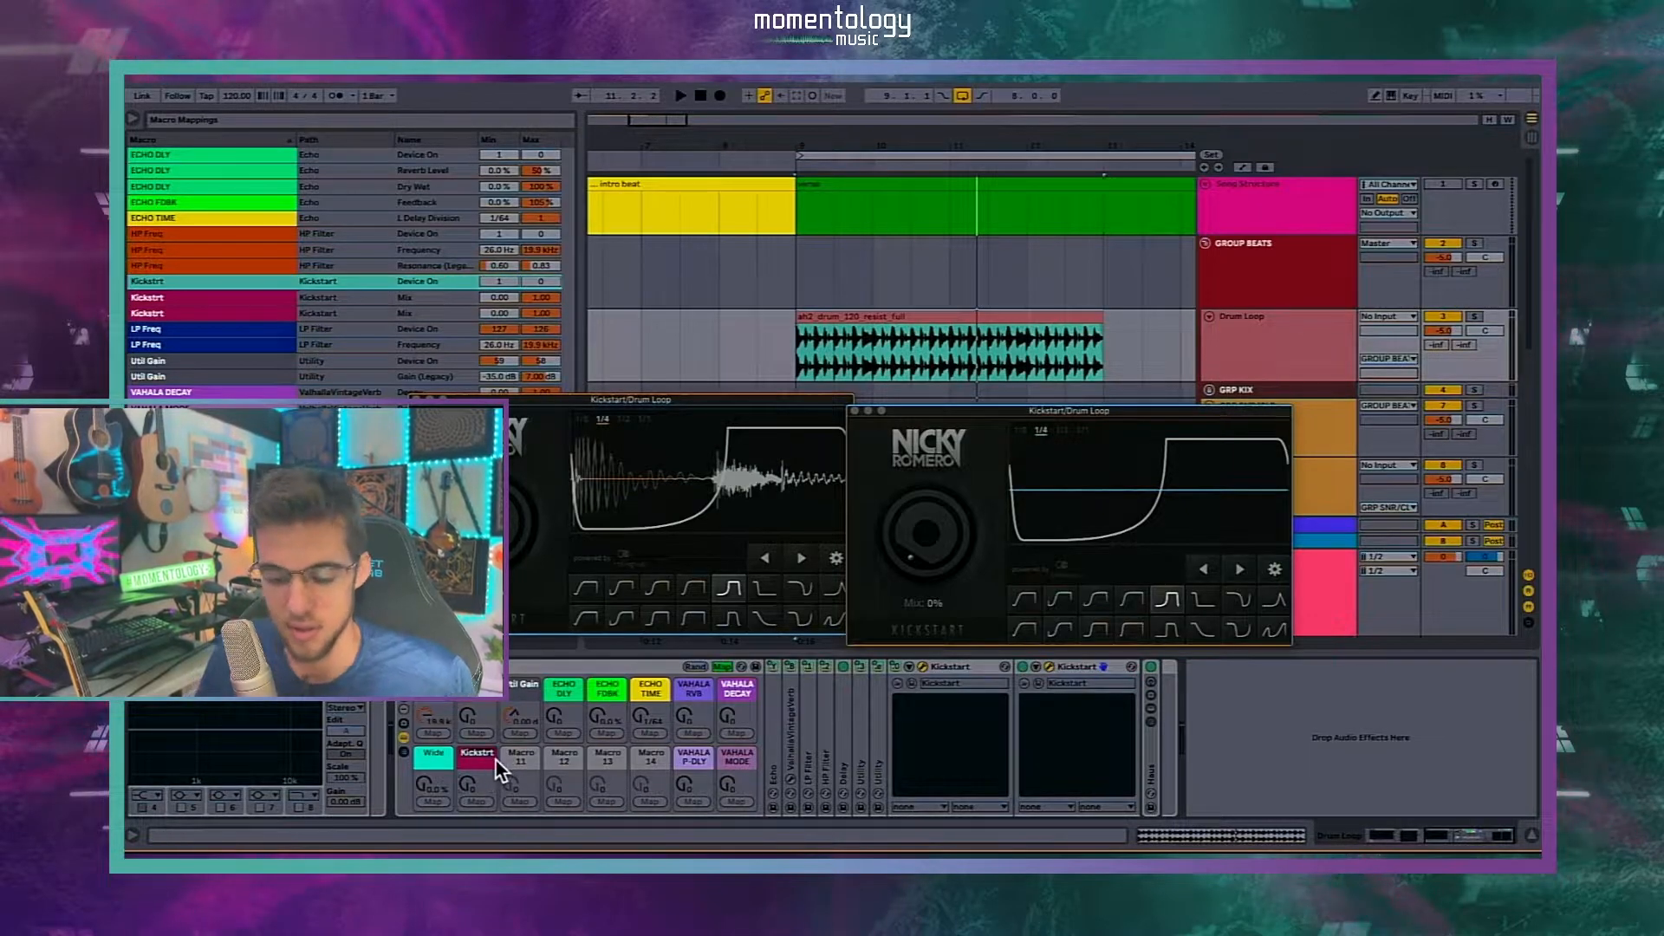
key(super+r)
text(KICKSTRT)
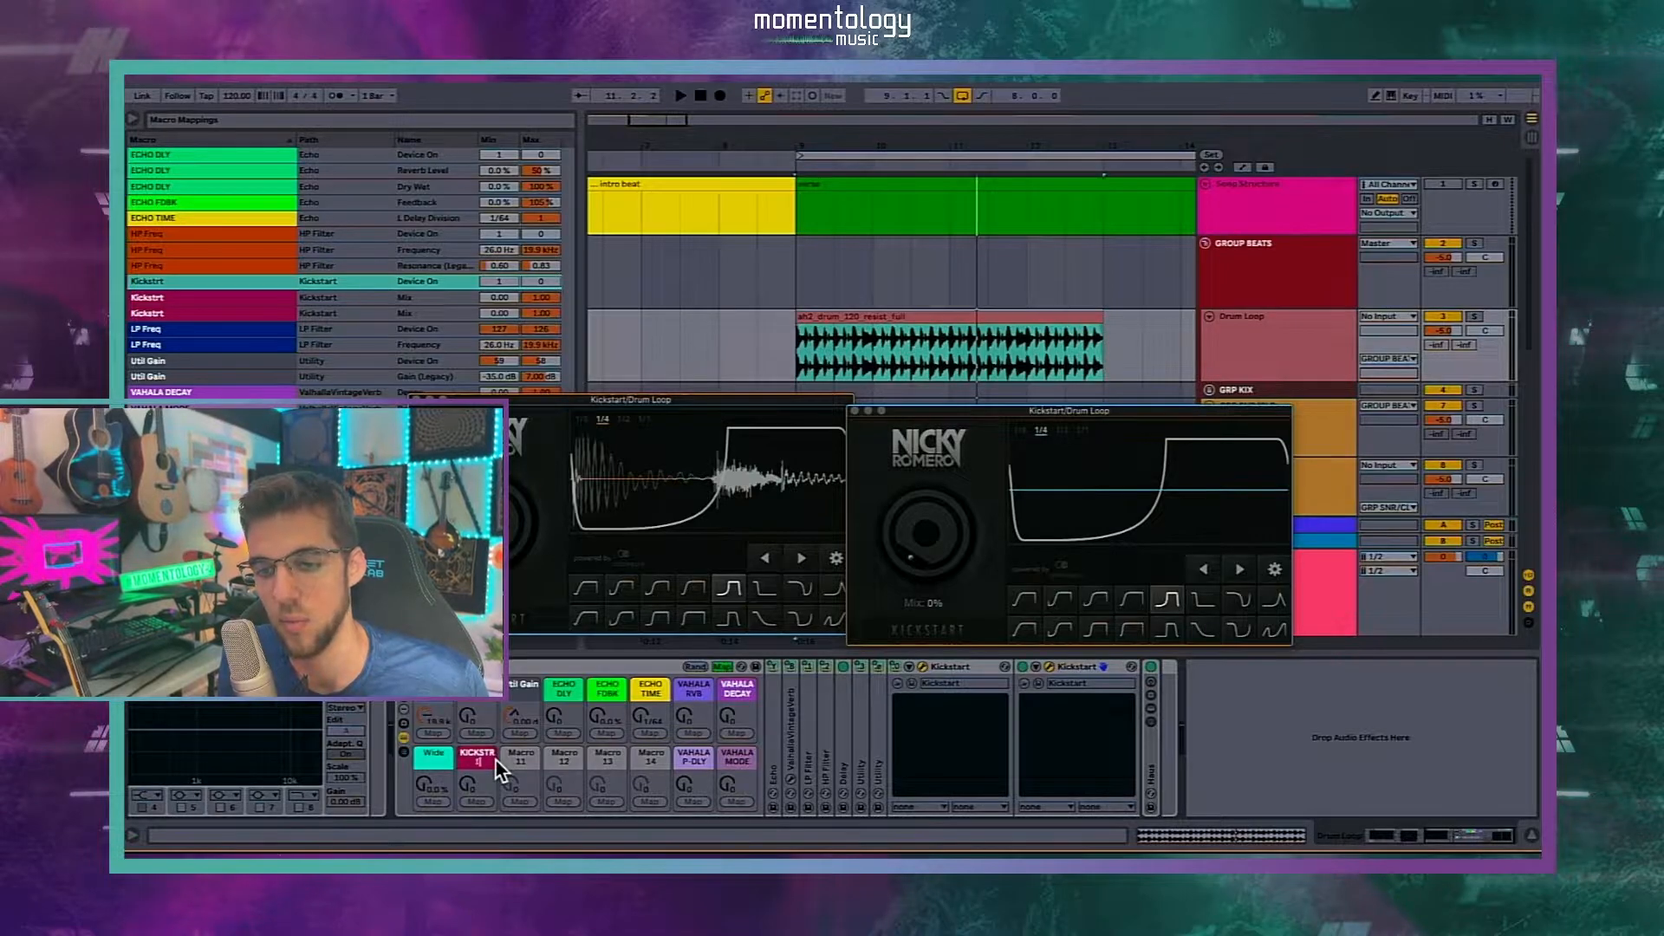
key(BackSpace)
text(A)
key(Return)
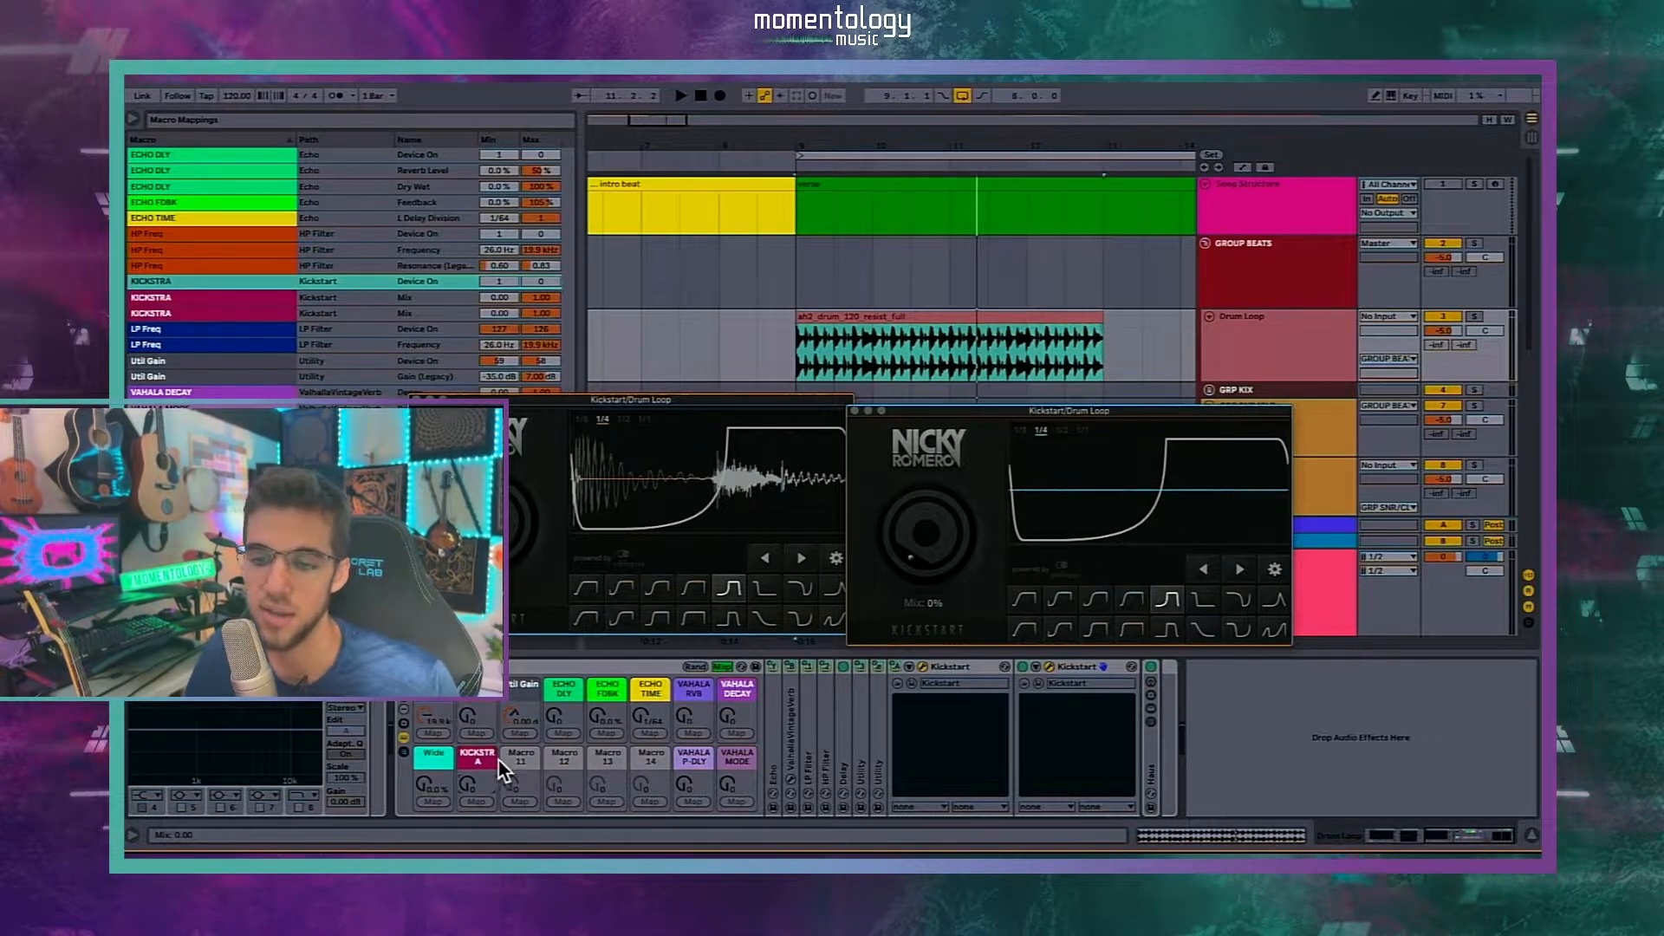
Step: Rename Macro 11 as KICKSTRB and color it a muted pink
key(super+r)
text(KICKSTR)
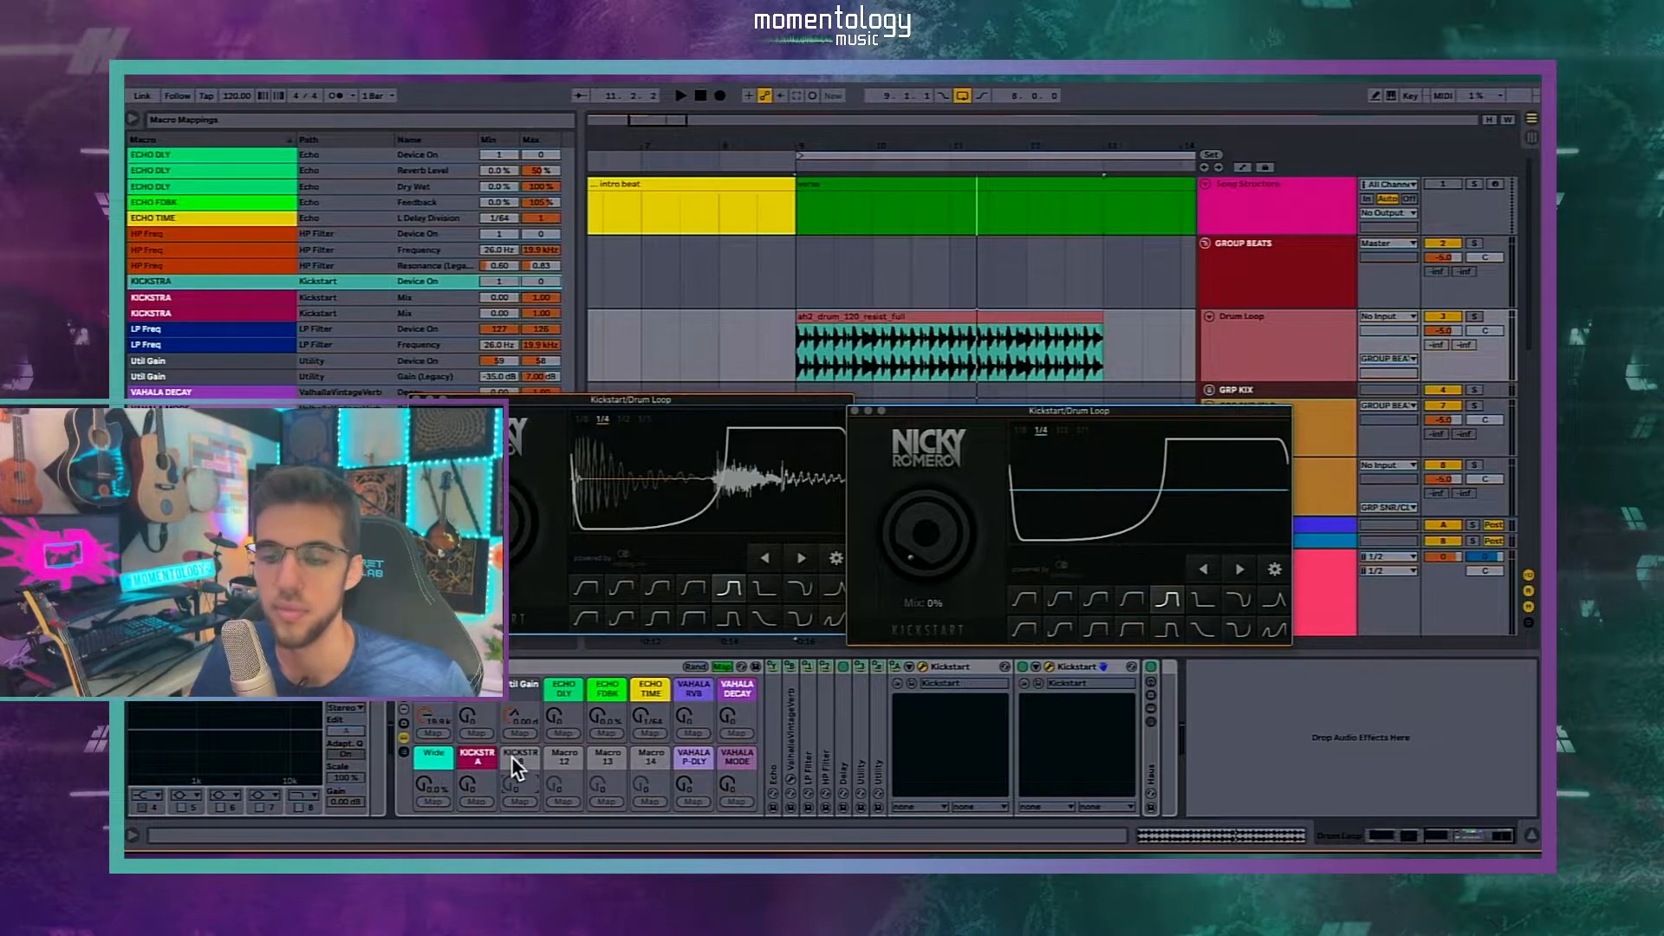
right_click(511, 756)
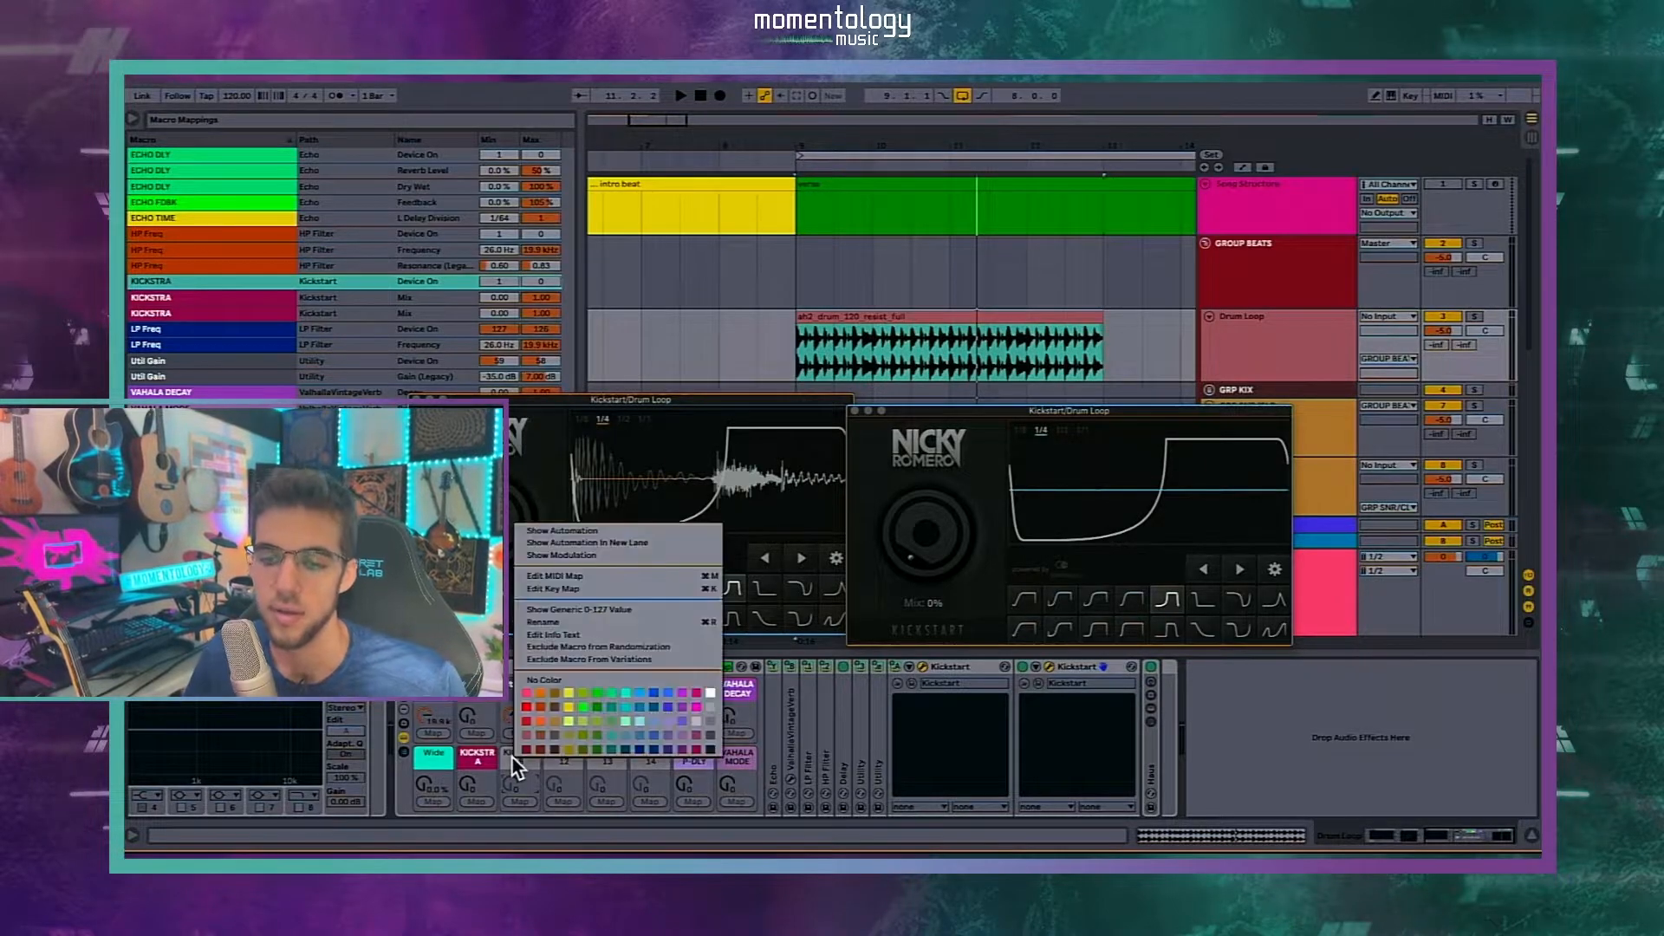
click(696, 735)
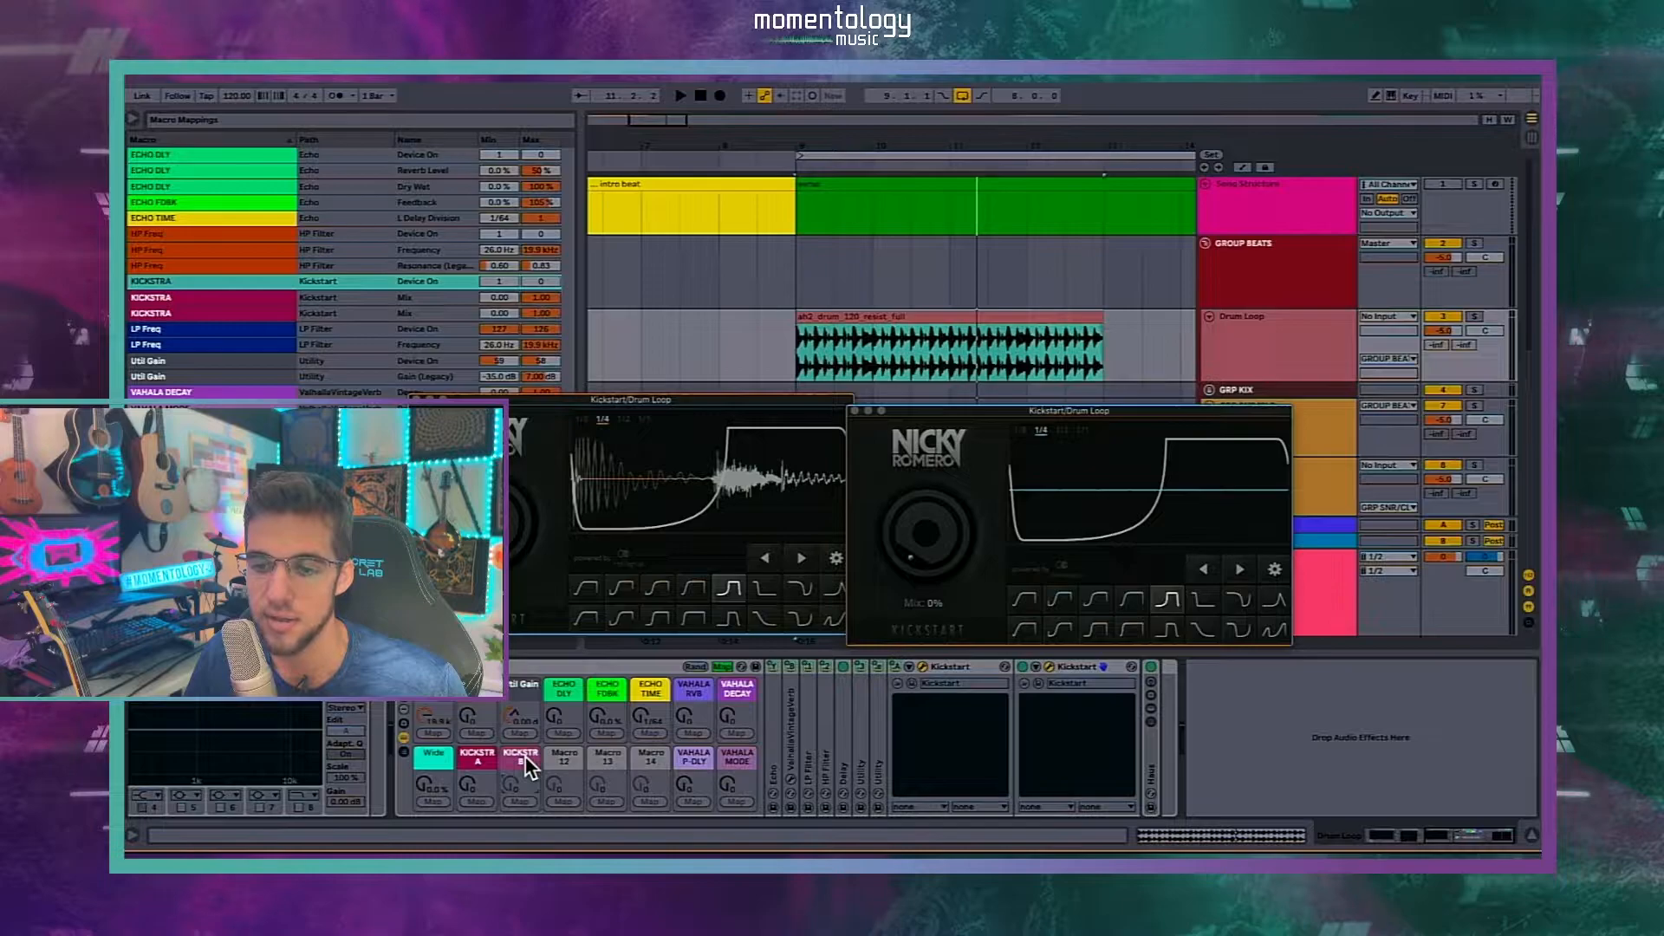
Step: Map the duplicate Kickstart's Device On switch to the KICKSTR B macro with a minimum of 1
click(1022, 666)
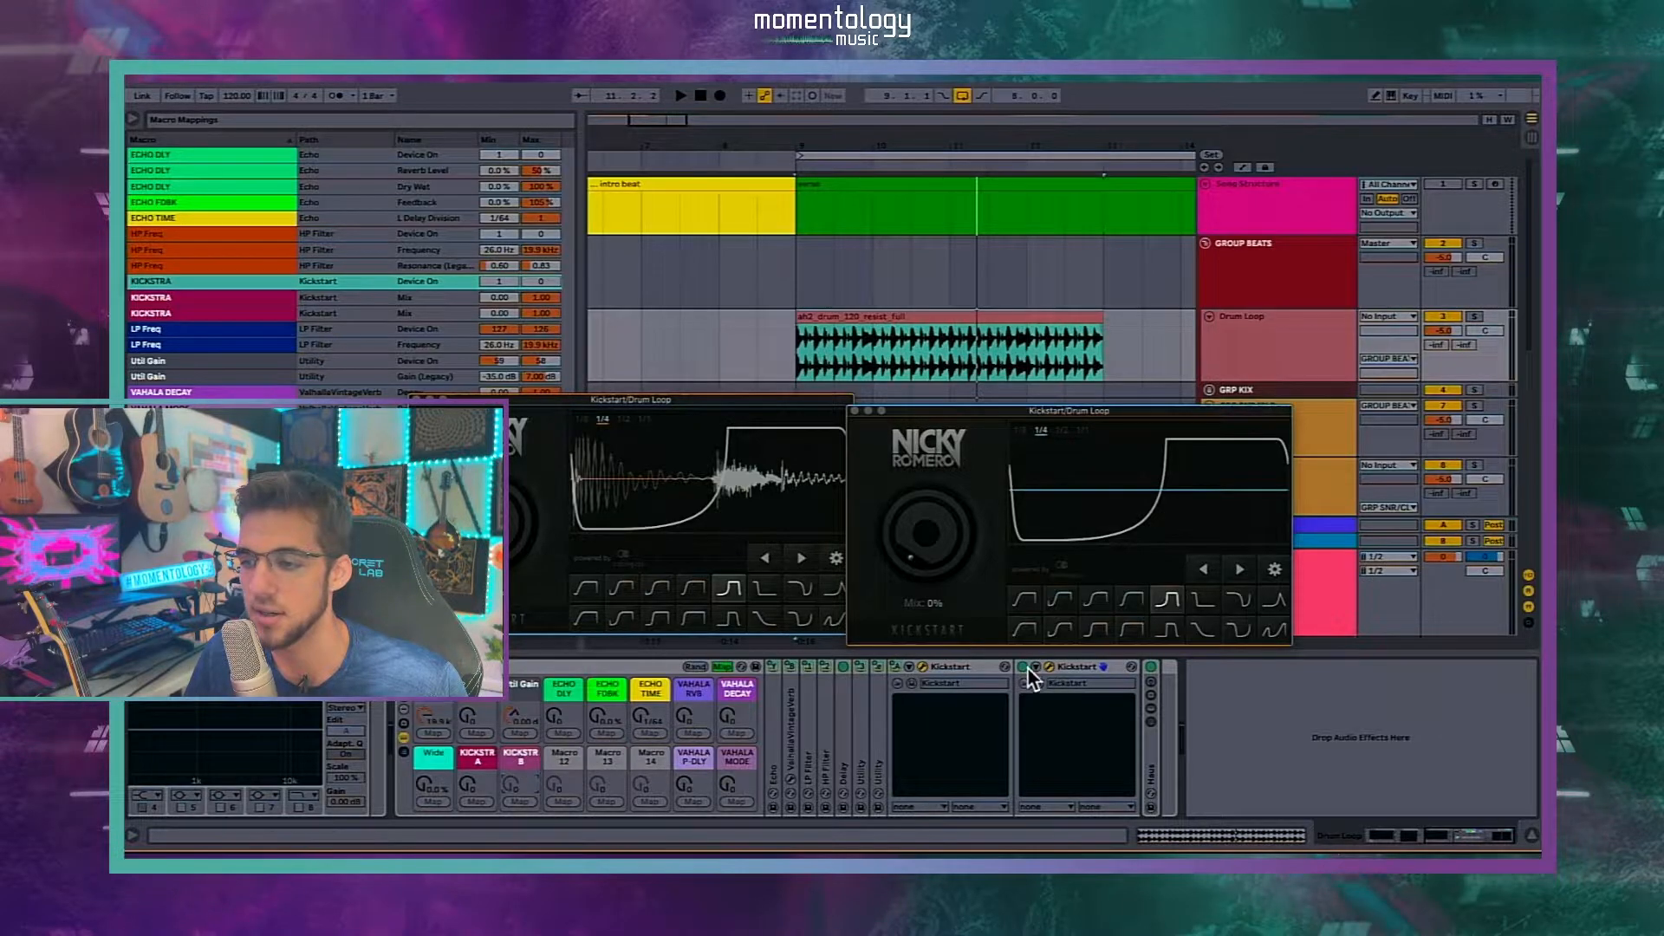
click(520, 802)
click(507, 288)
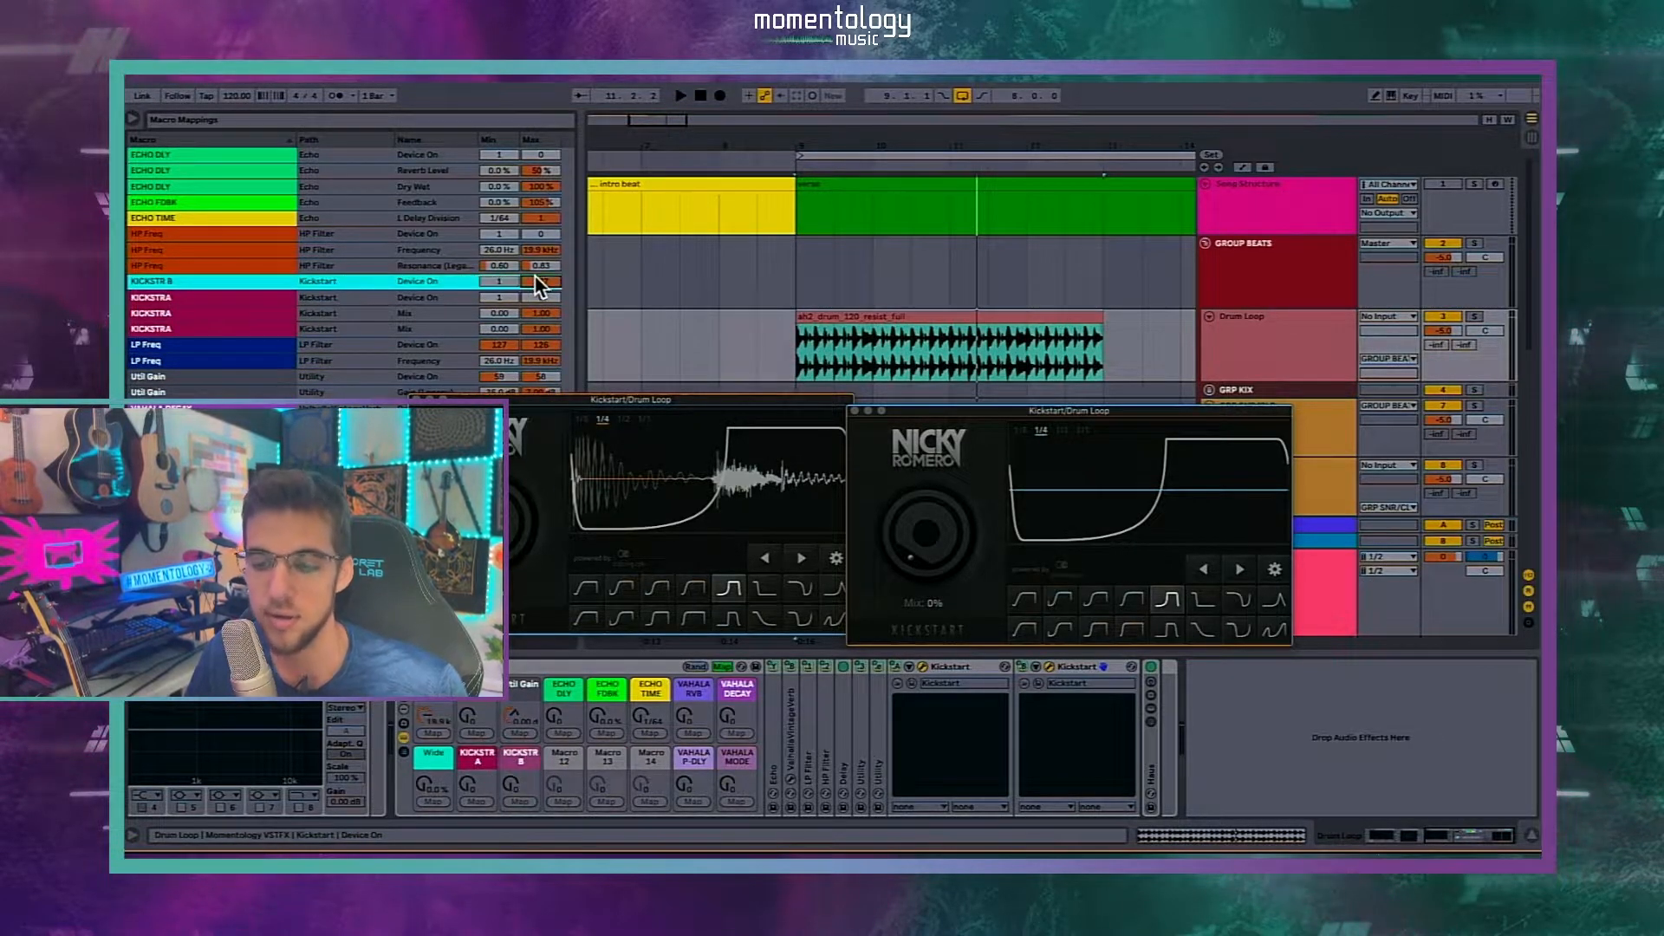
click(722, 667)
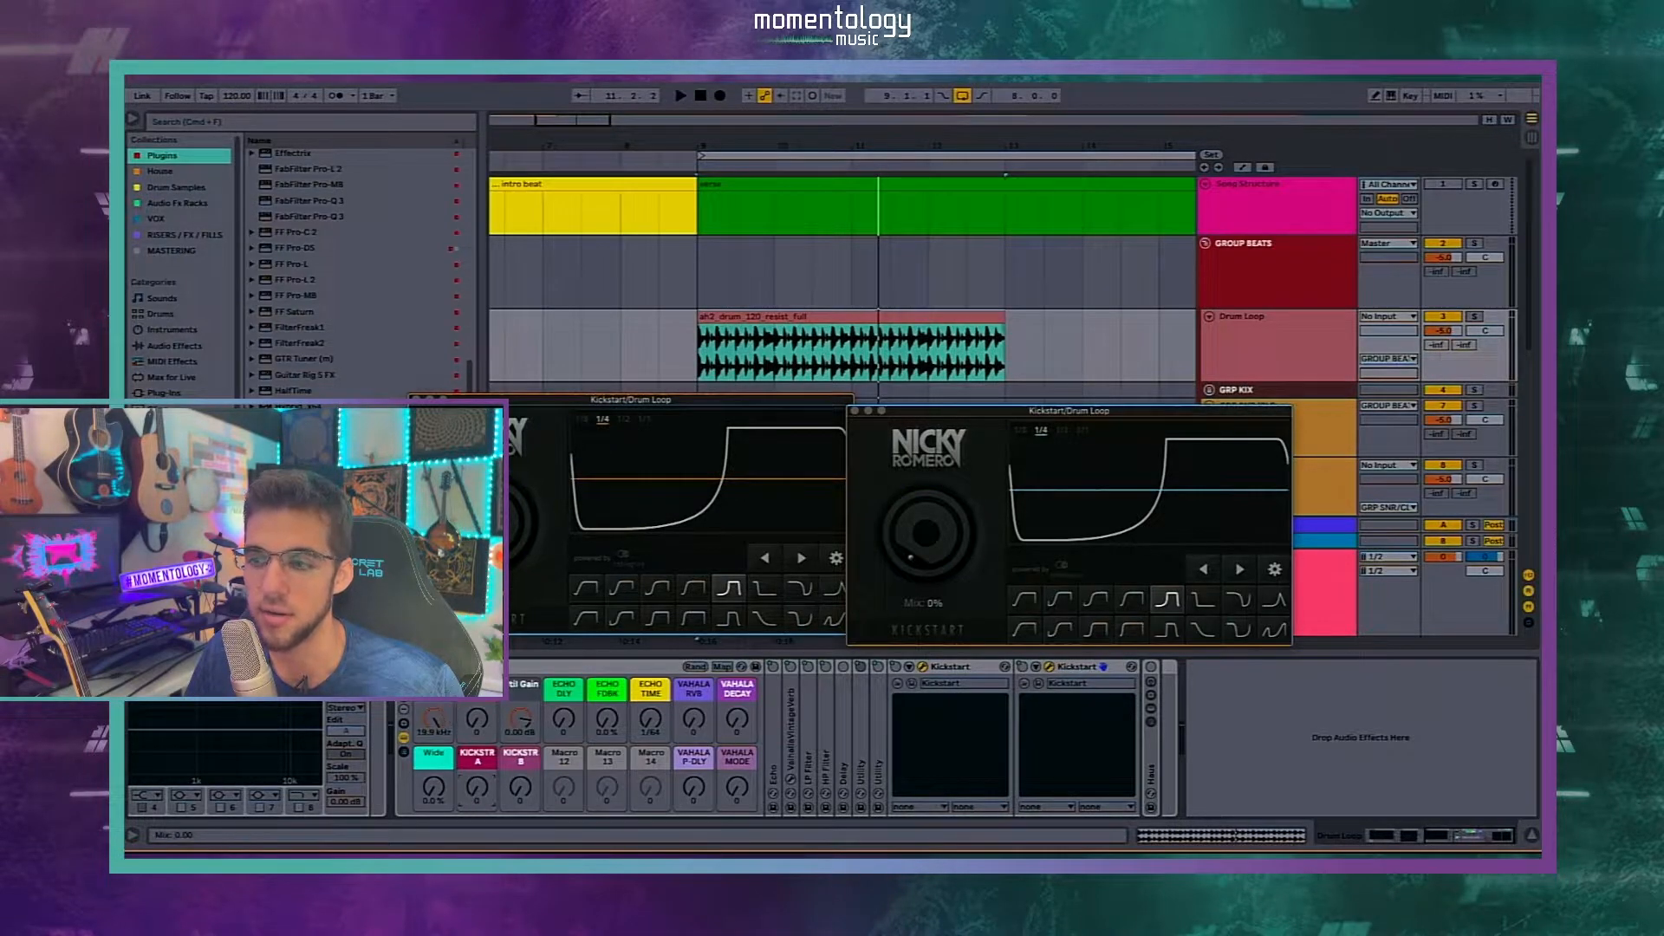
Step: Map the duplicate Kickstart's Mix parameter to the KICKSTR B macro
click(721, 666)
click(1036, 668)
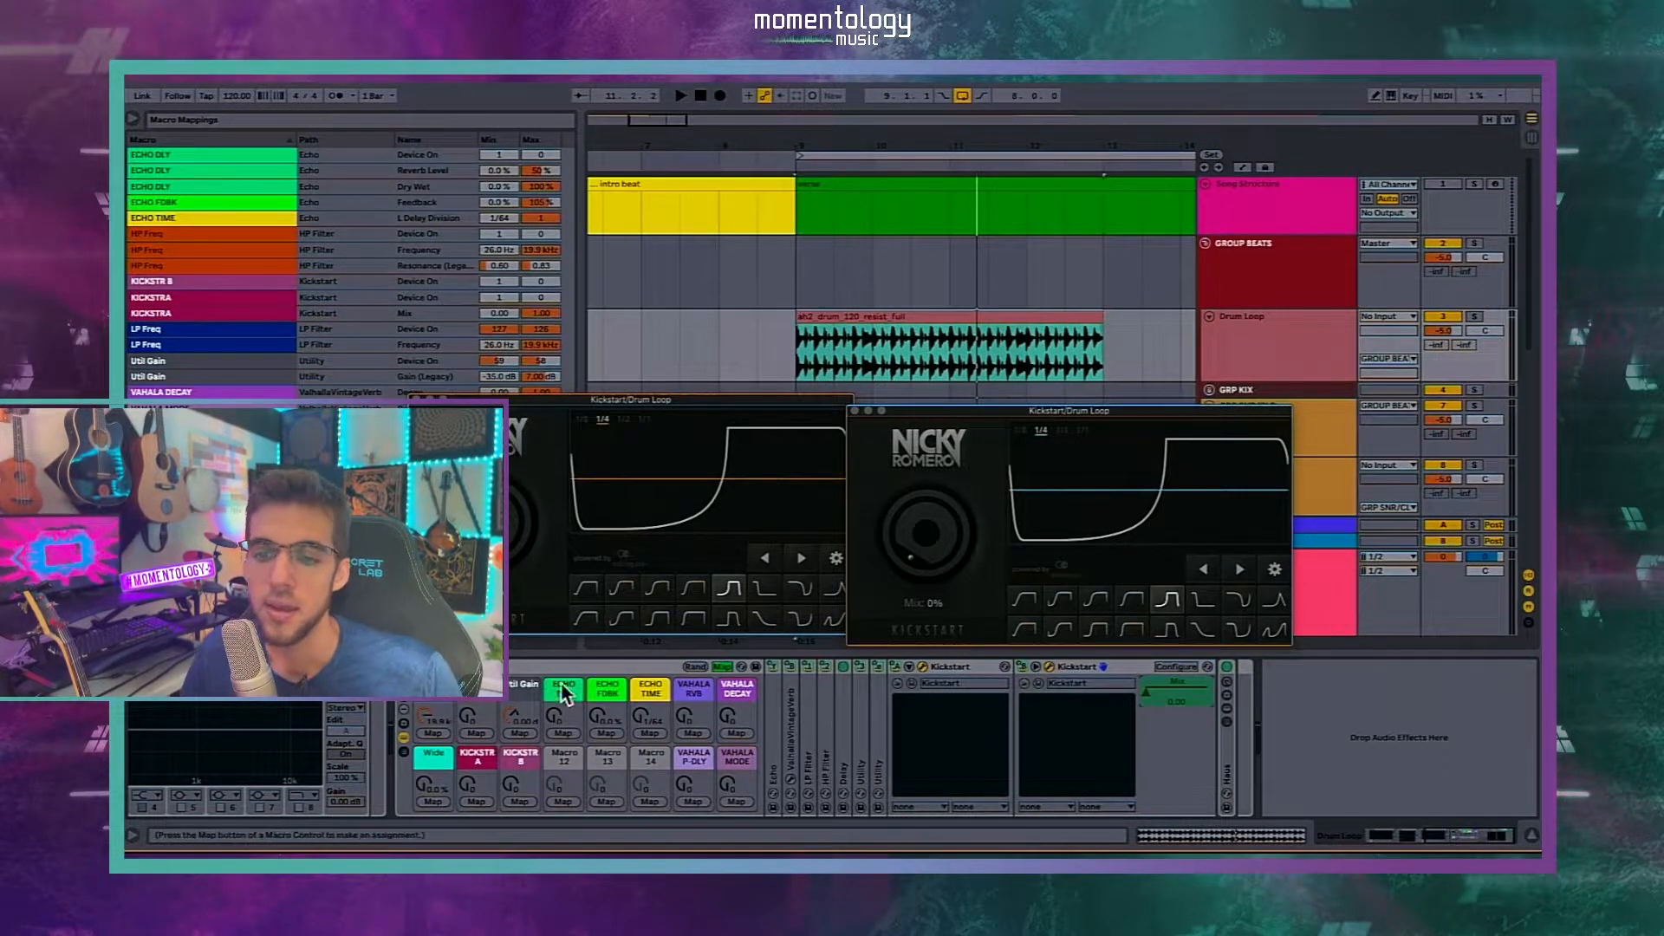
click(520, 802)
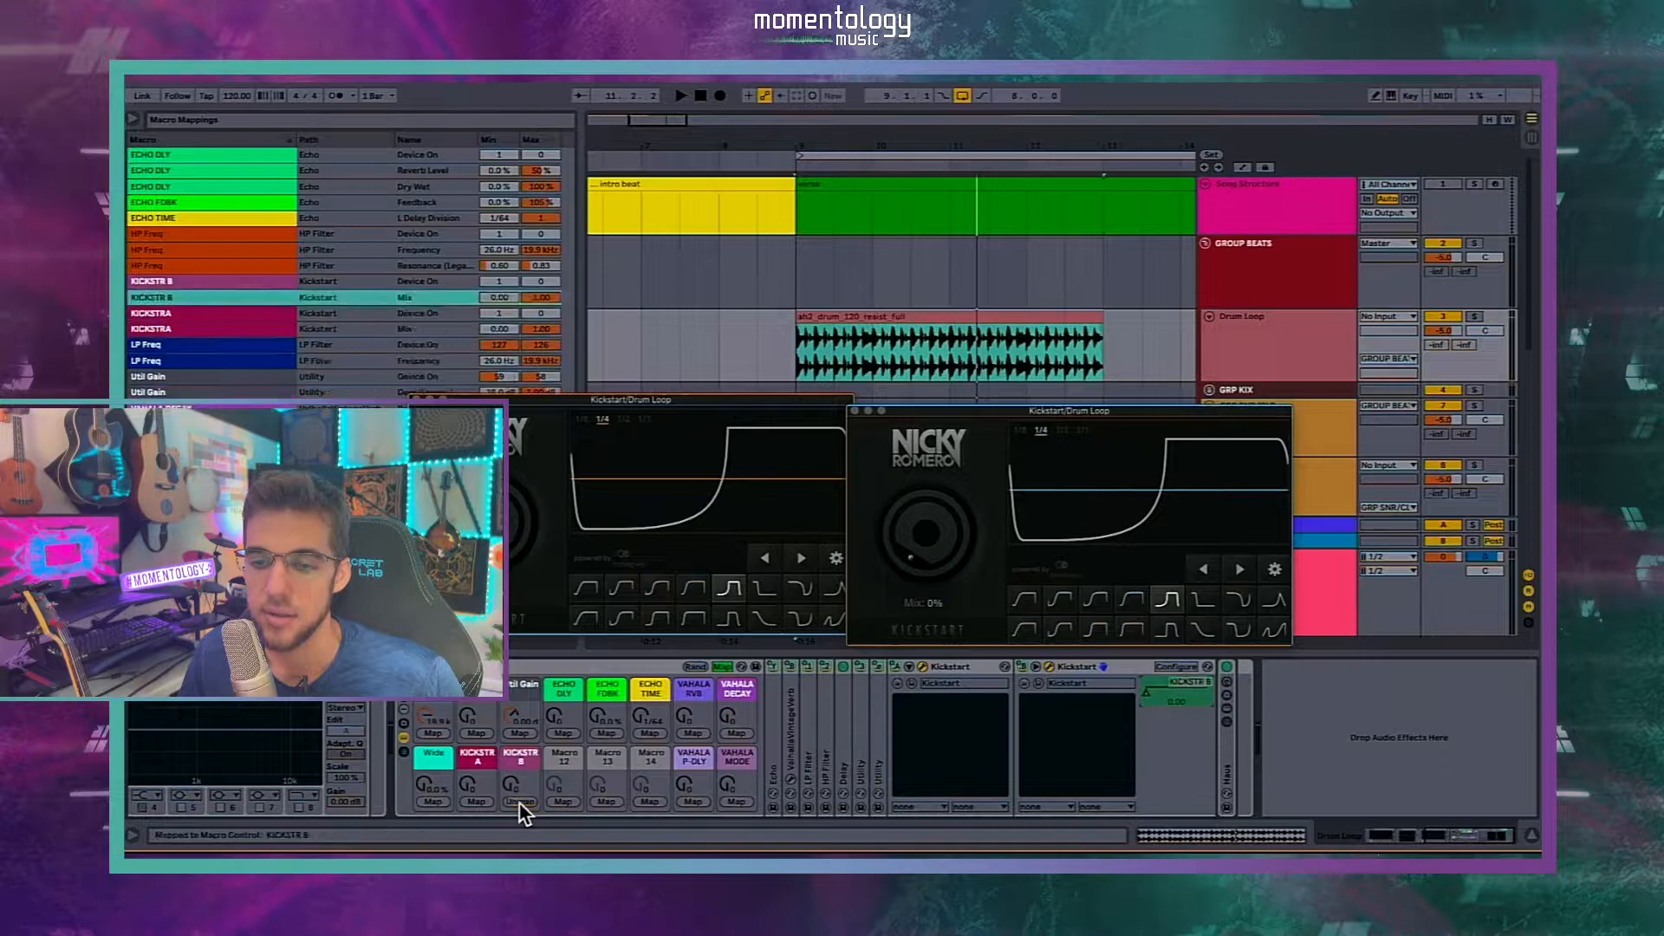
click(722, 666)
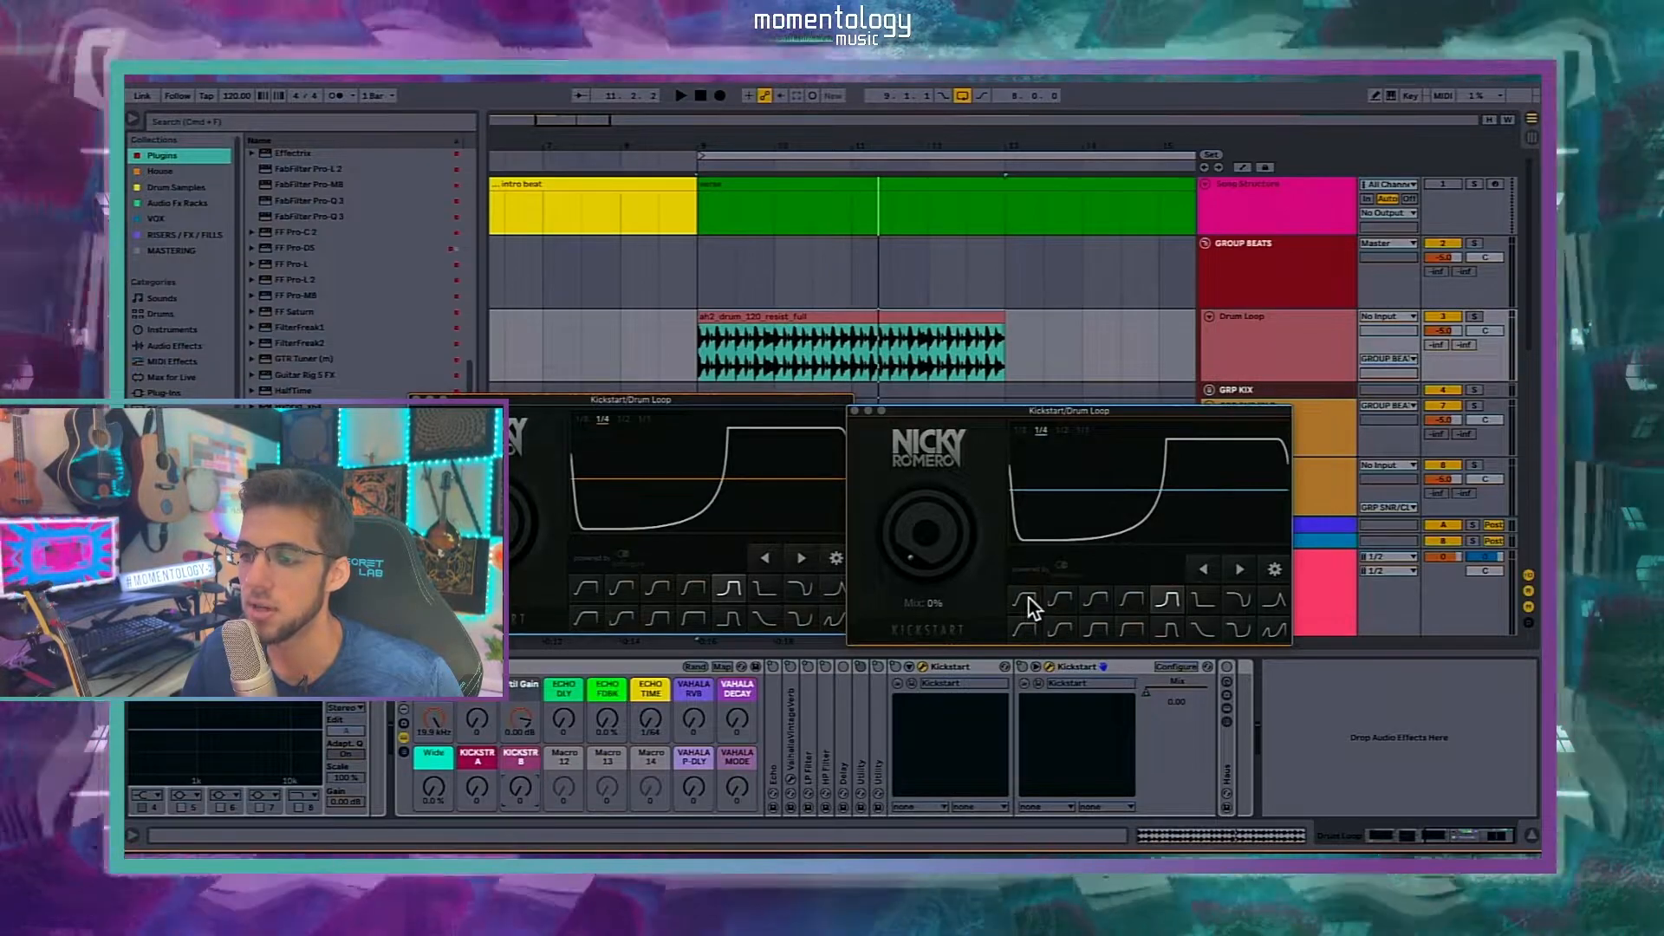
Step: Give the duplicate Kickstart the first preset ducking curve and audition it by raising KICKSTR B to full and back to zero
click(1024, 597)
key(space)
drag(519, 782, 518, 719)
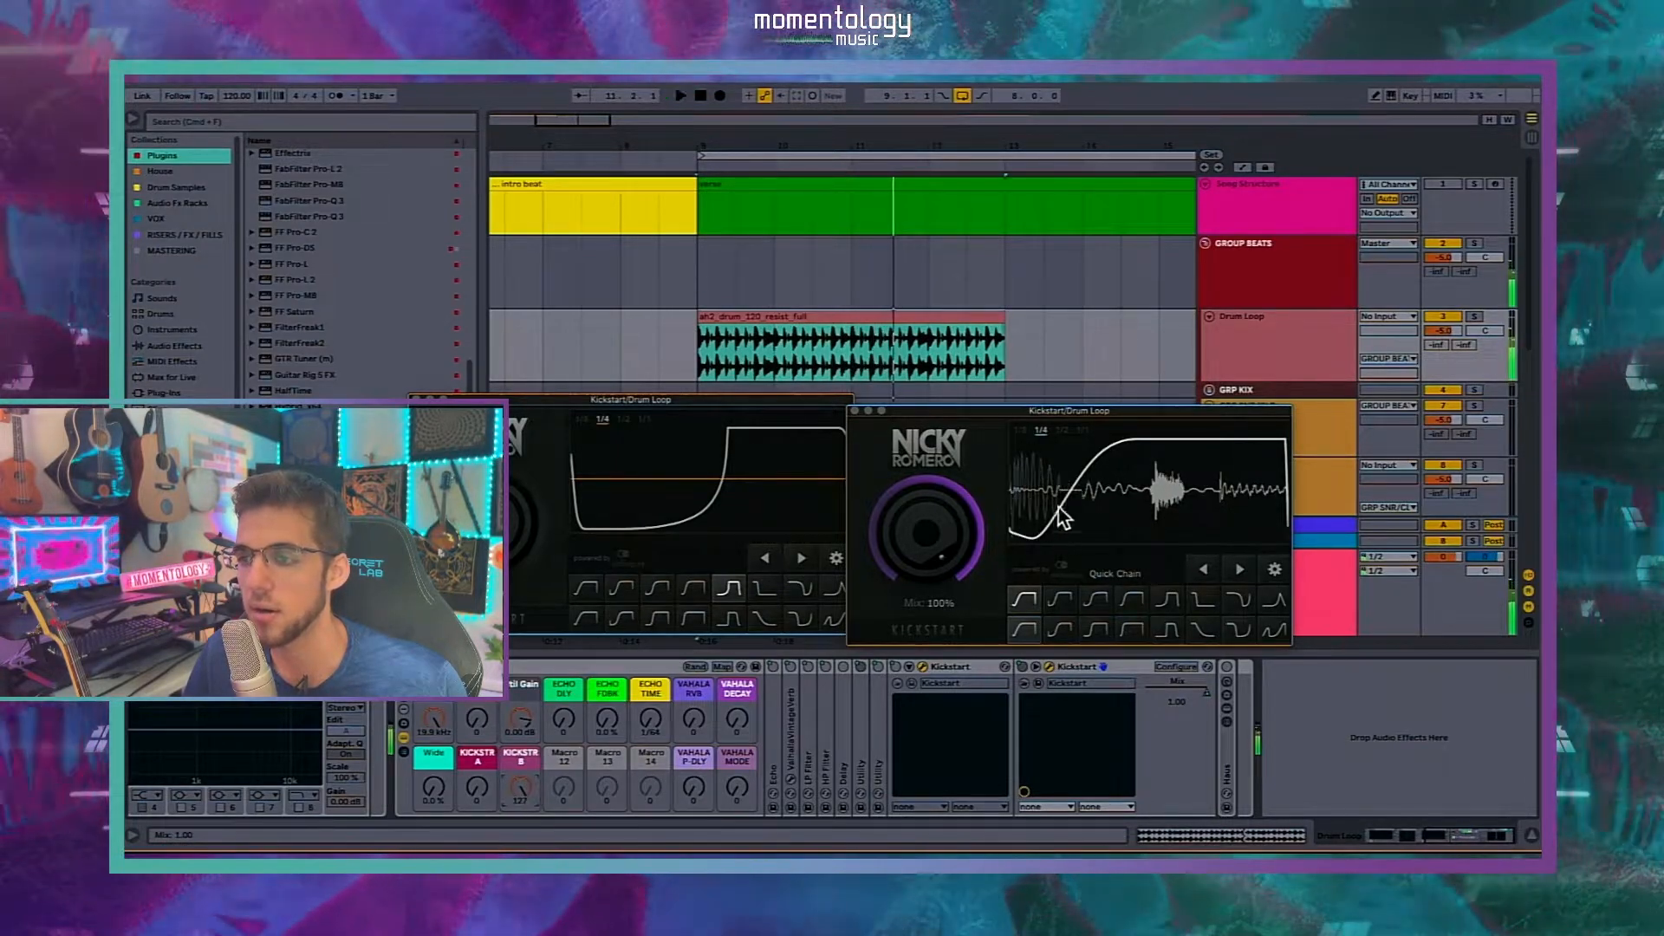
key(space)
drag(520, 786, 520, 823)
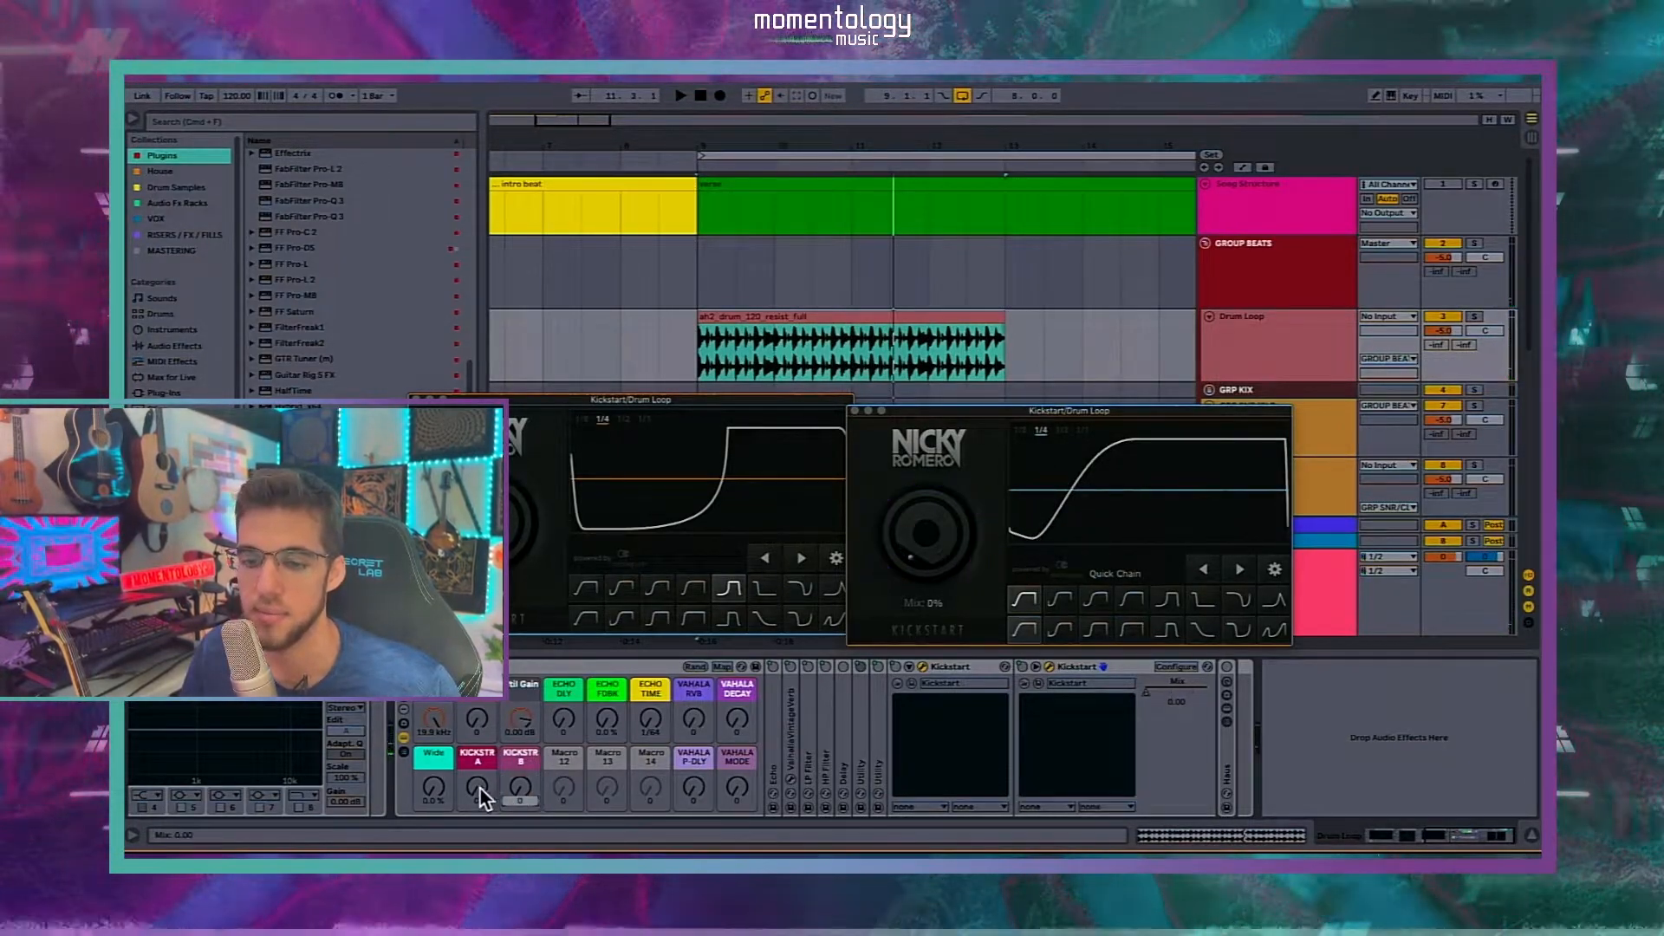
Step: Play the loop to audition the KICKSTRA macro, return it to zero, and line up the two Kickstart windows
key(space)
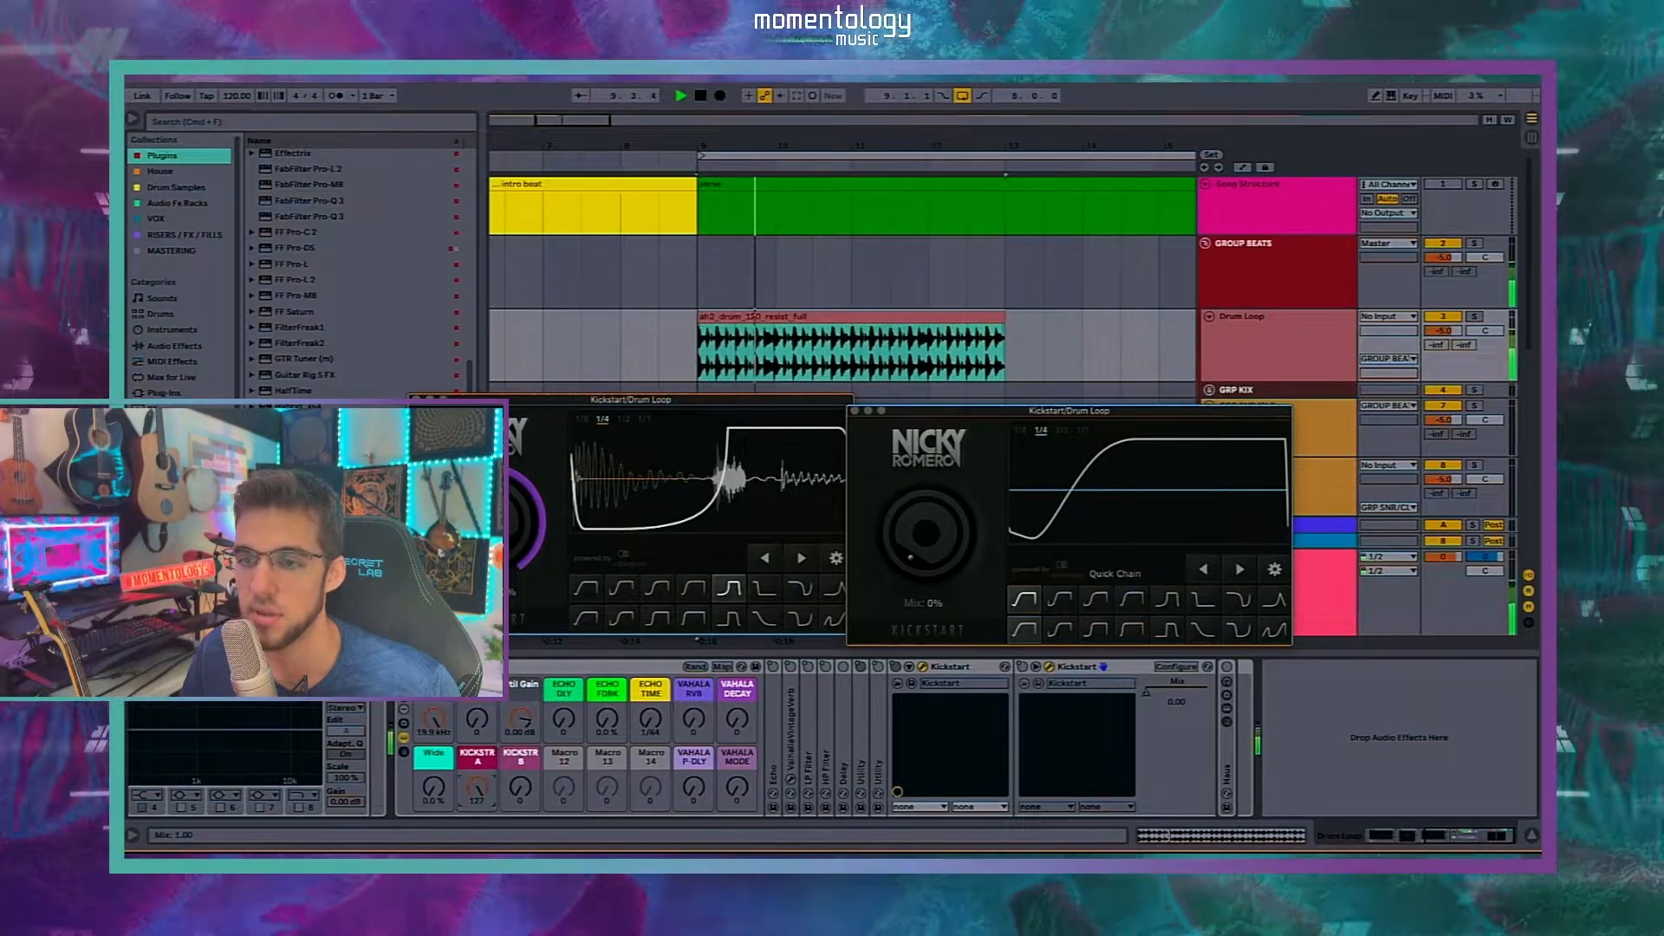
drag(476, 787, 513, 809)
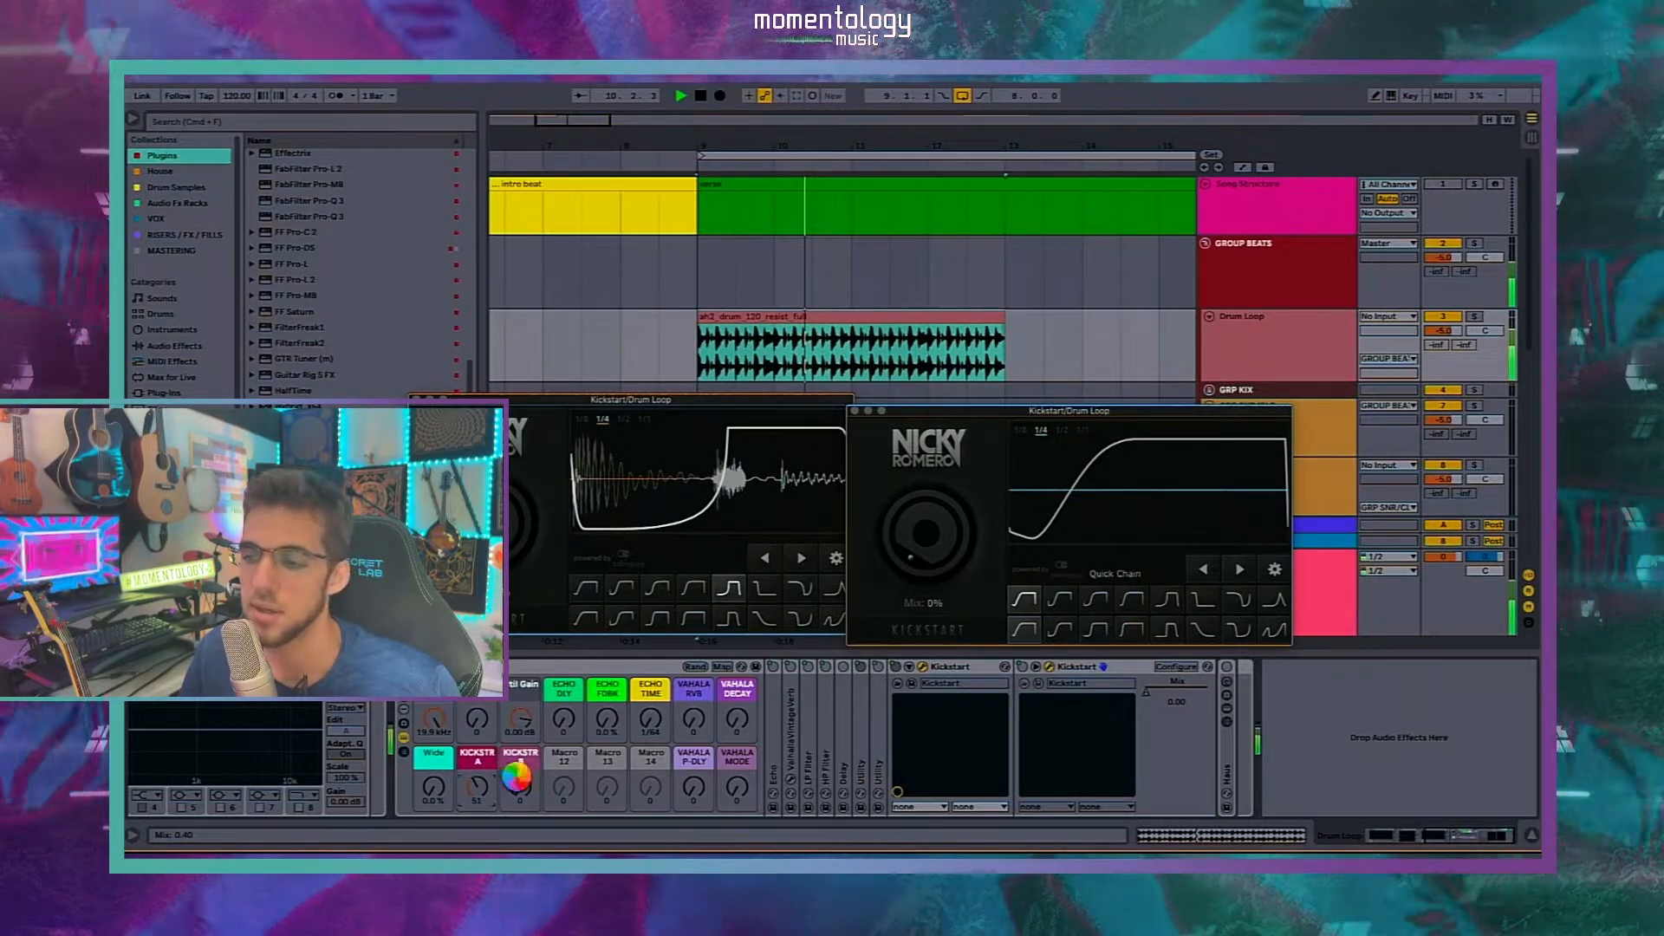
drag(475, 787, 475, 828)
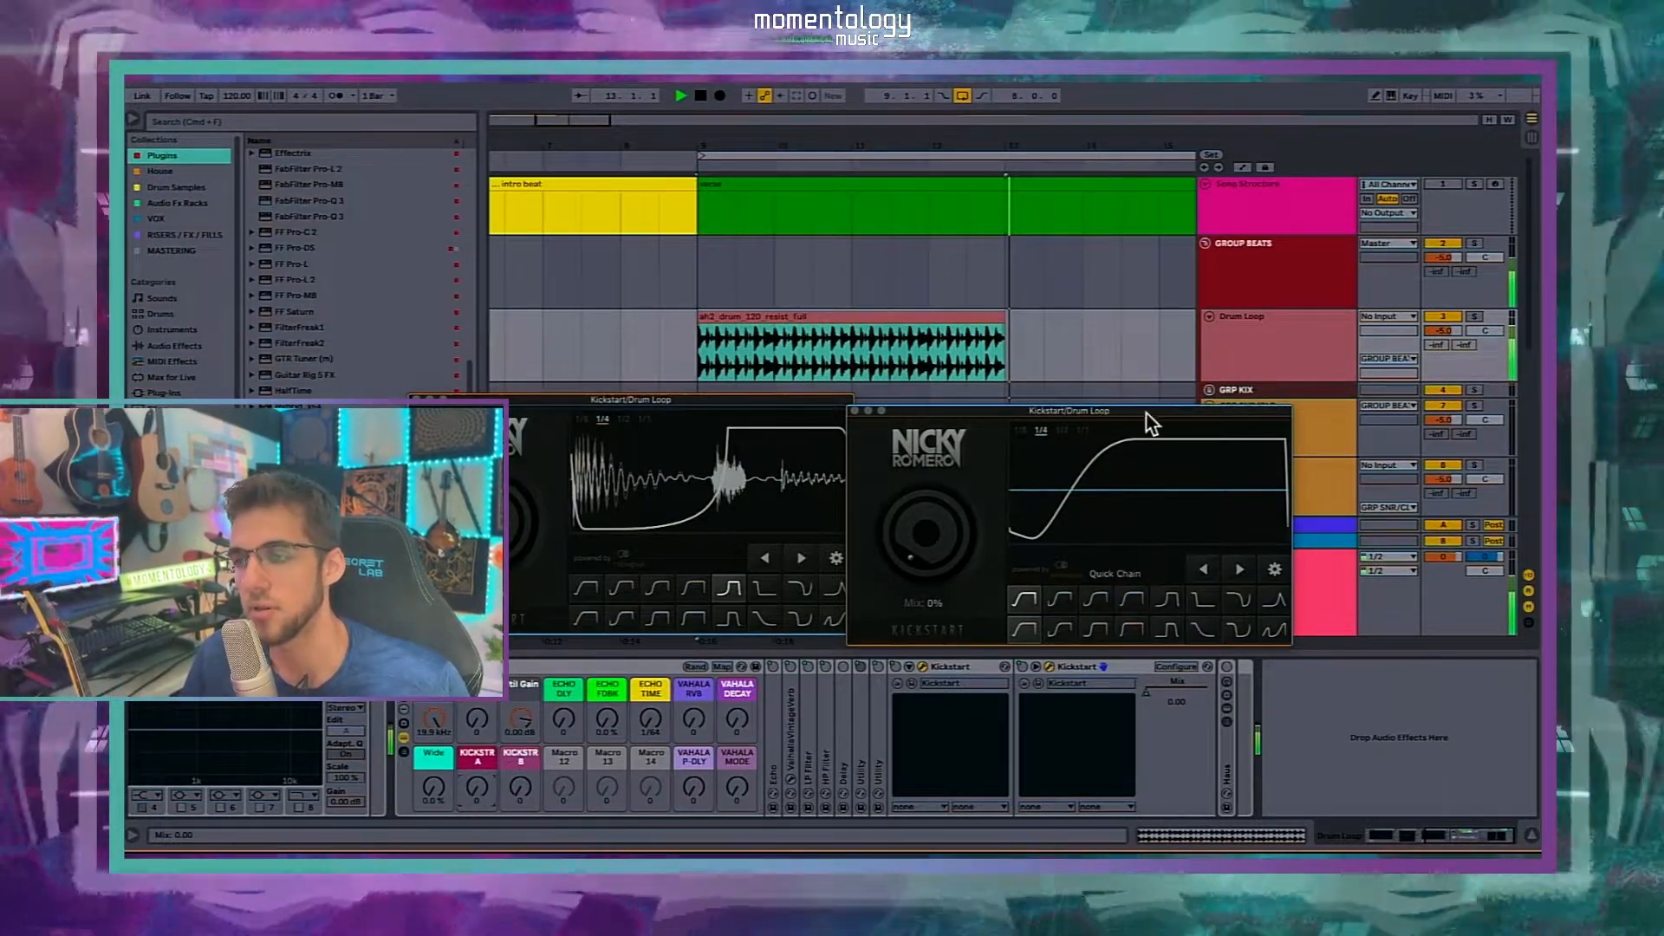
drag(1111, 411, 1118, 401)
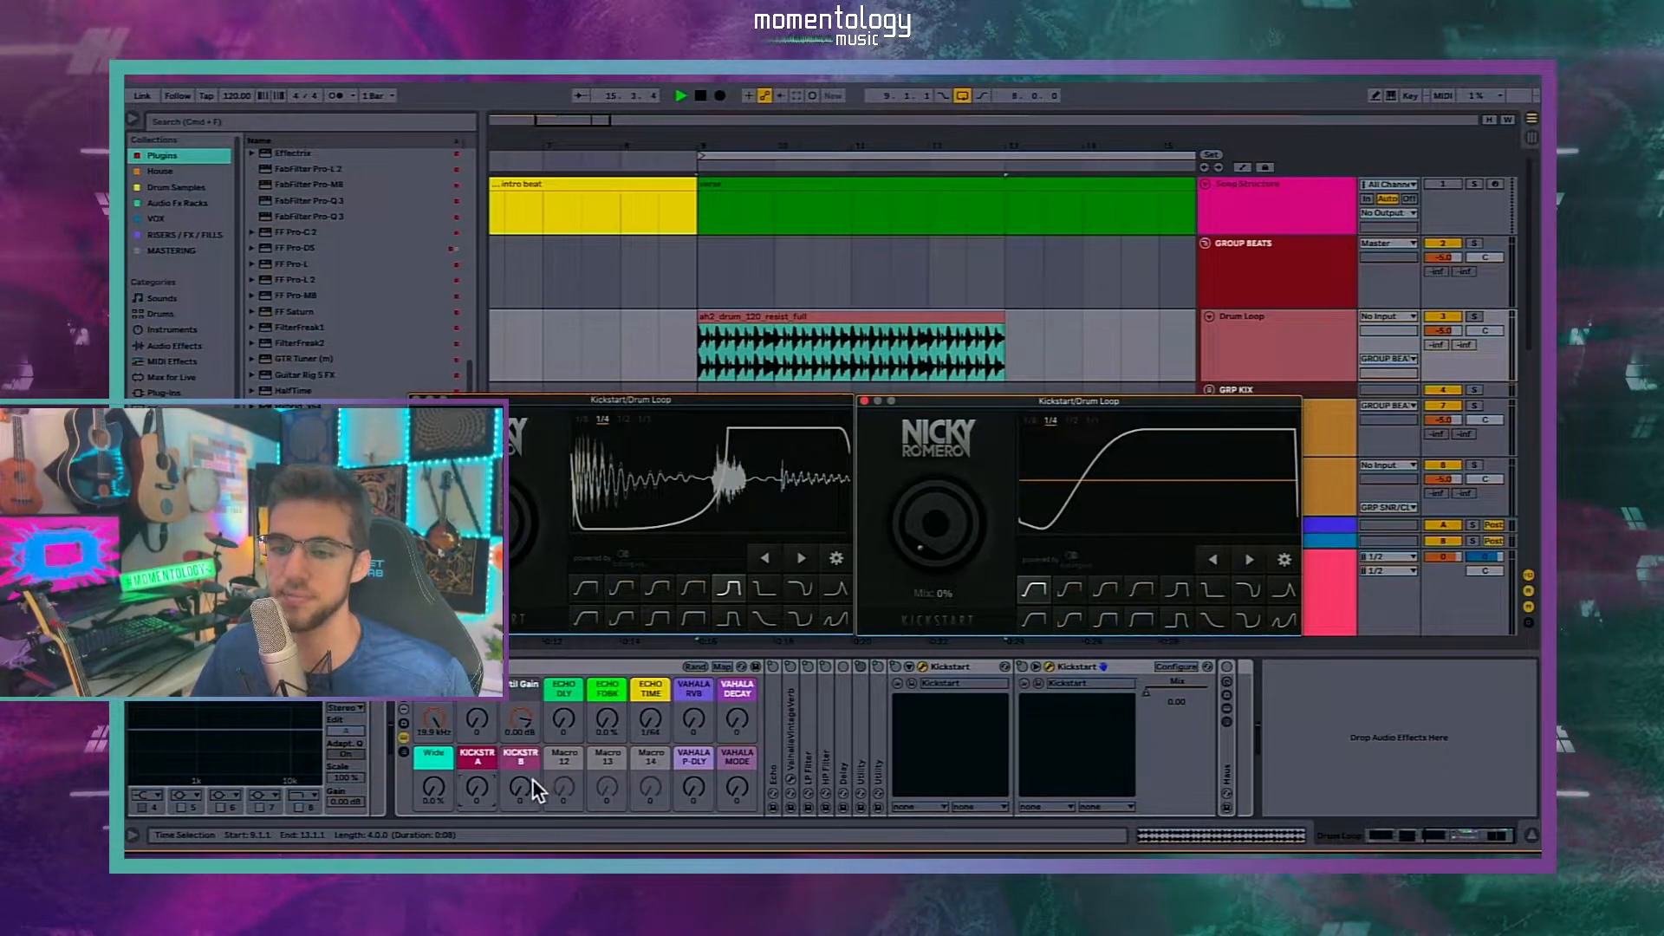
mouse_move(516, 787)
mouse_down()
mouse_move(517, 679)
mouse_move(523, 784)
mouse_up()
key(space)
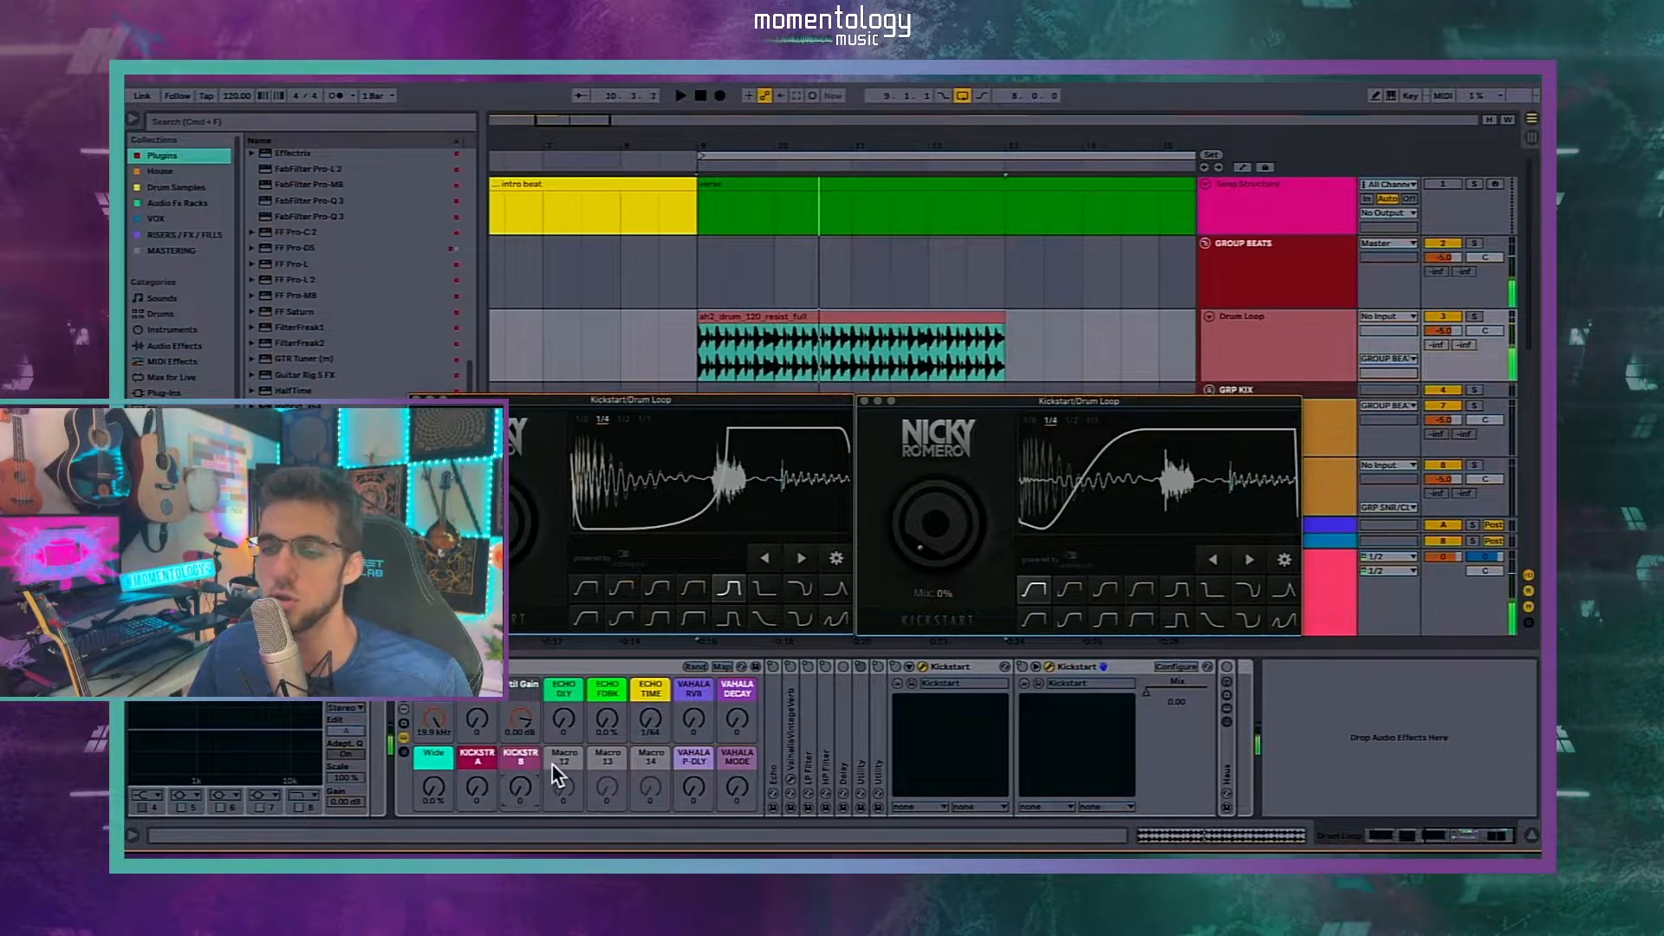
Step: Fold both Kickstart devices in the rack and close their plug-in windows
click(1038, 683)
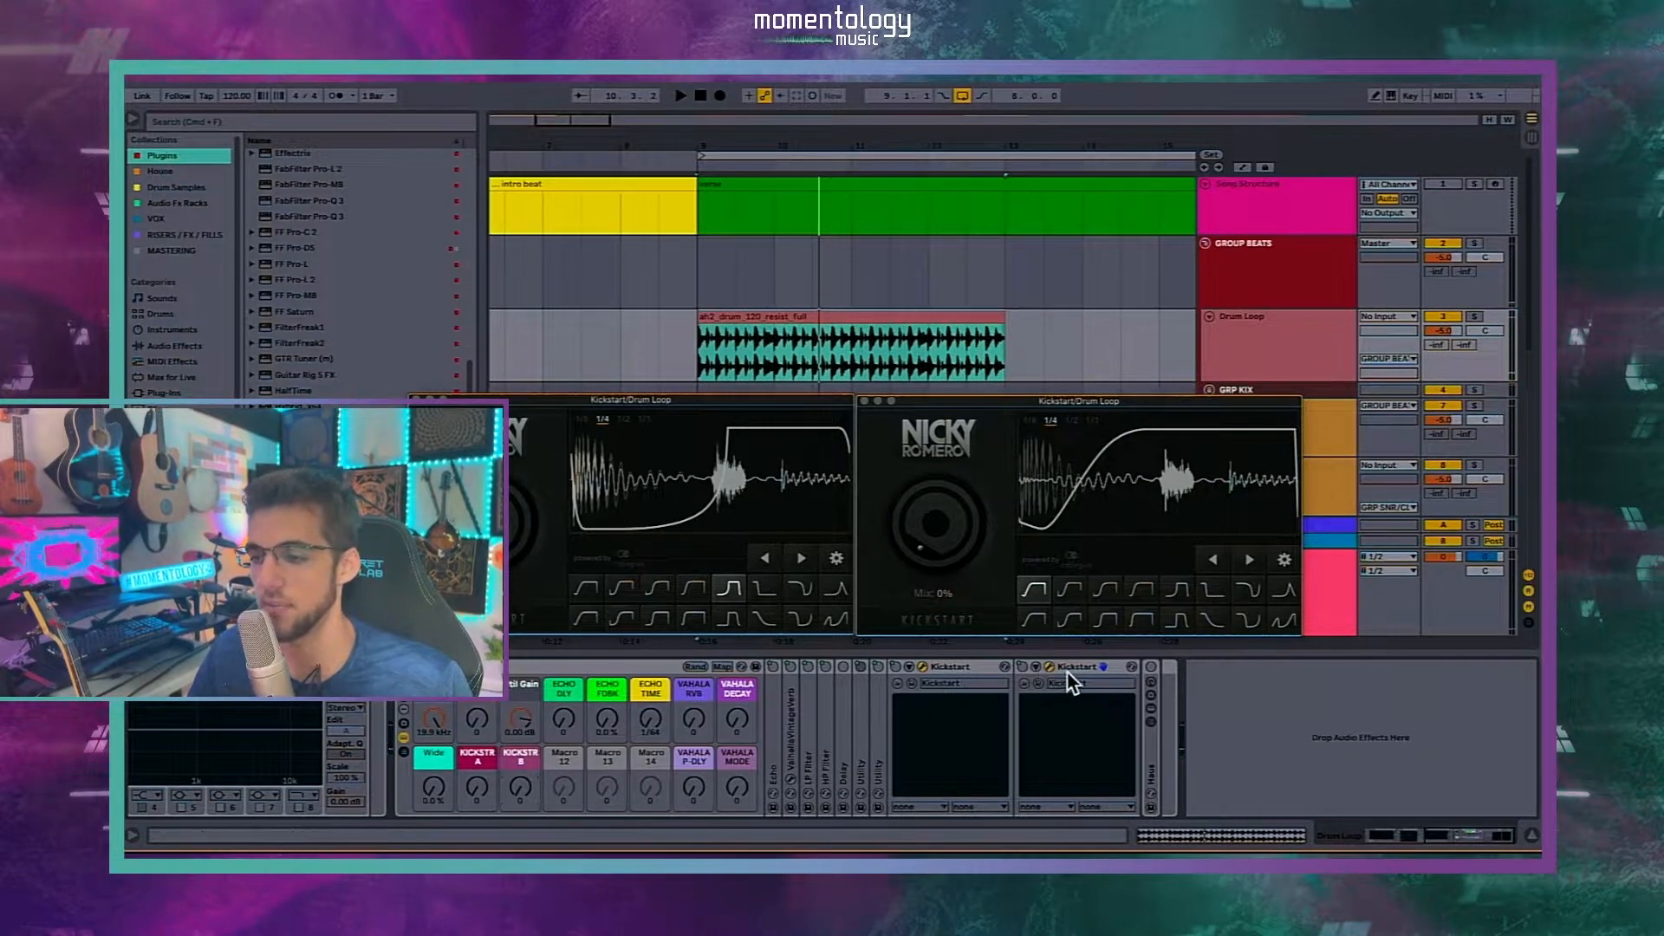
double_click(1069, 669)
double_click(958, 668)
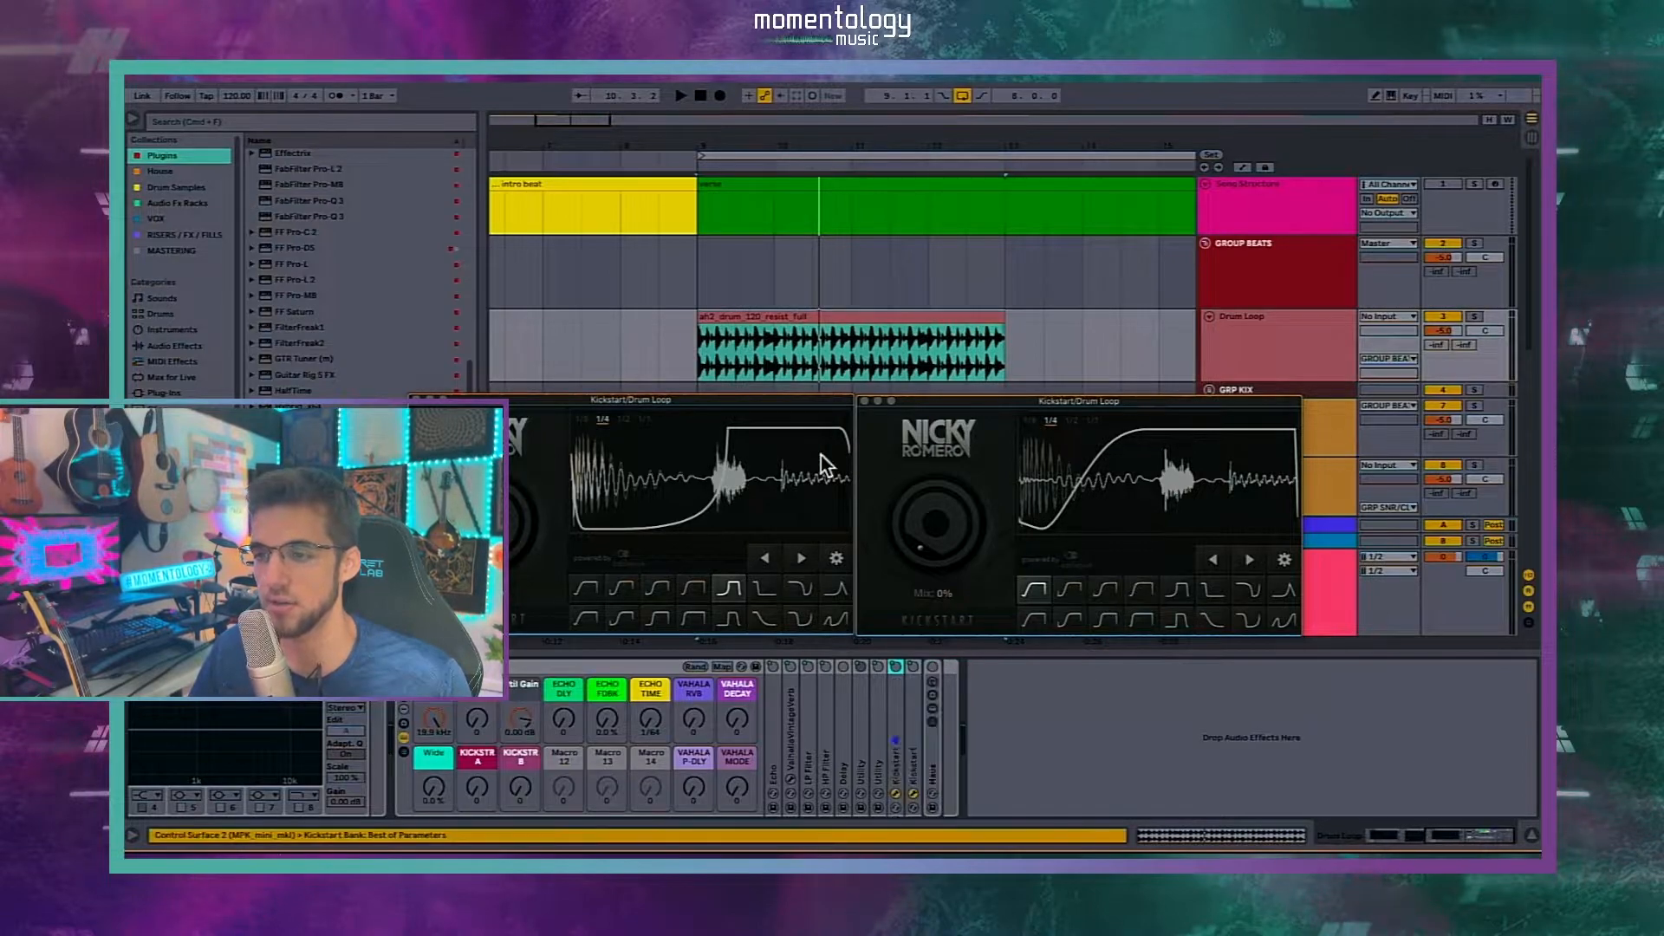
click(864, 401)
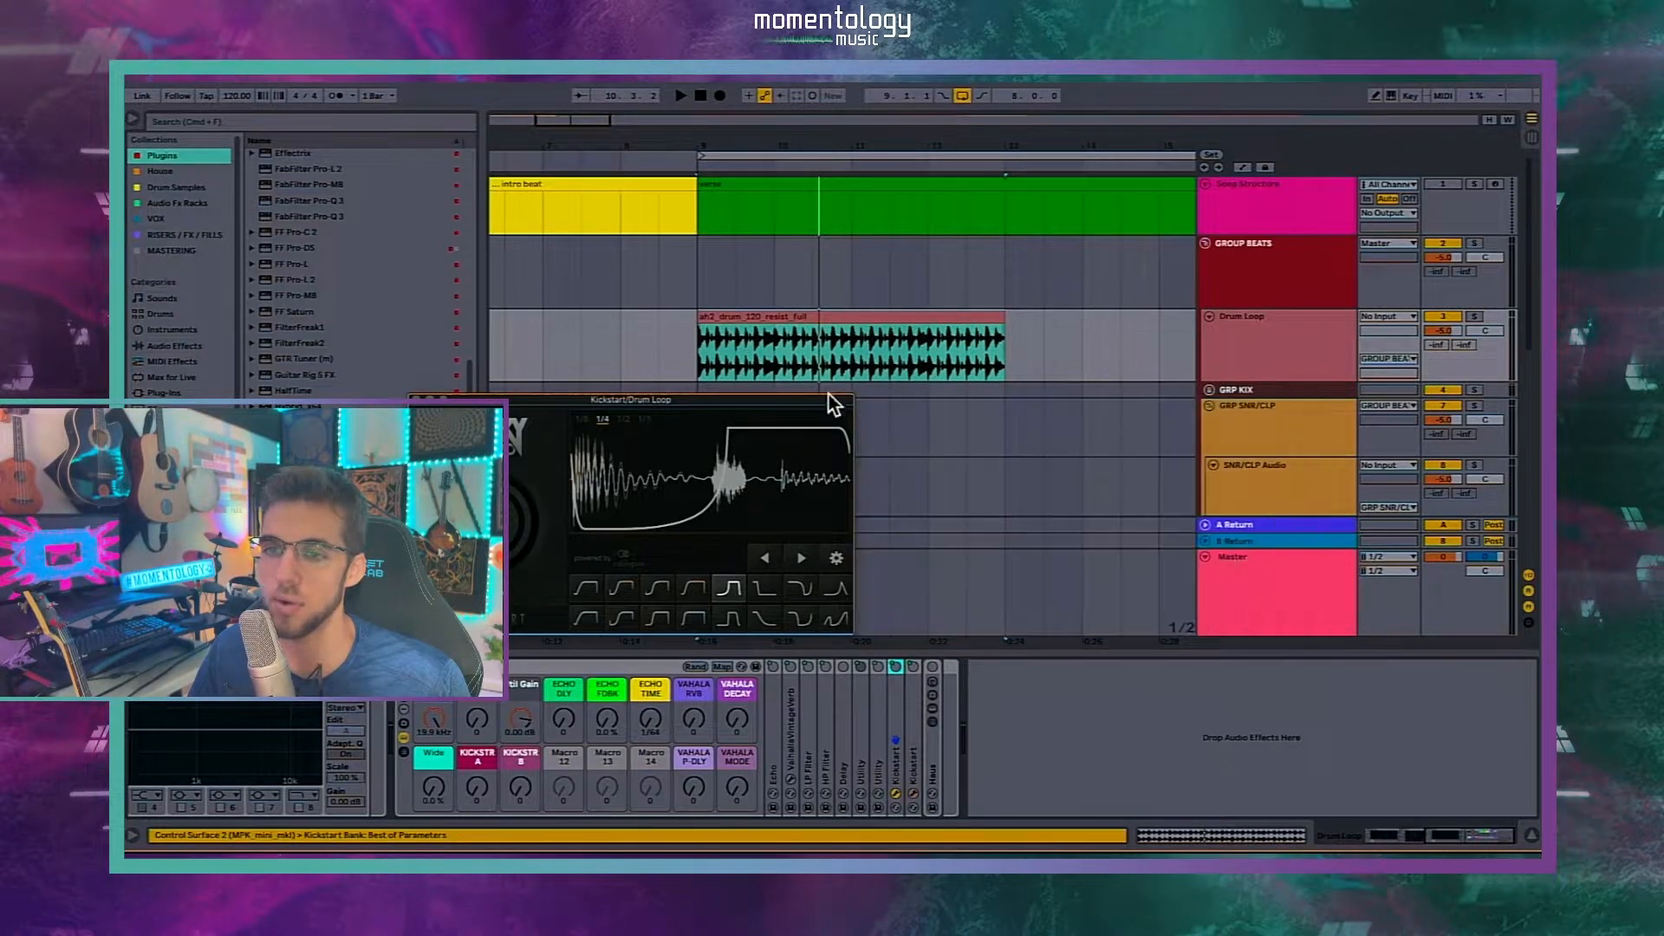
click(420, 399)
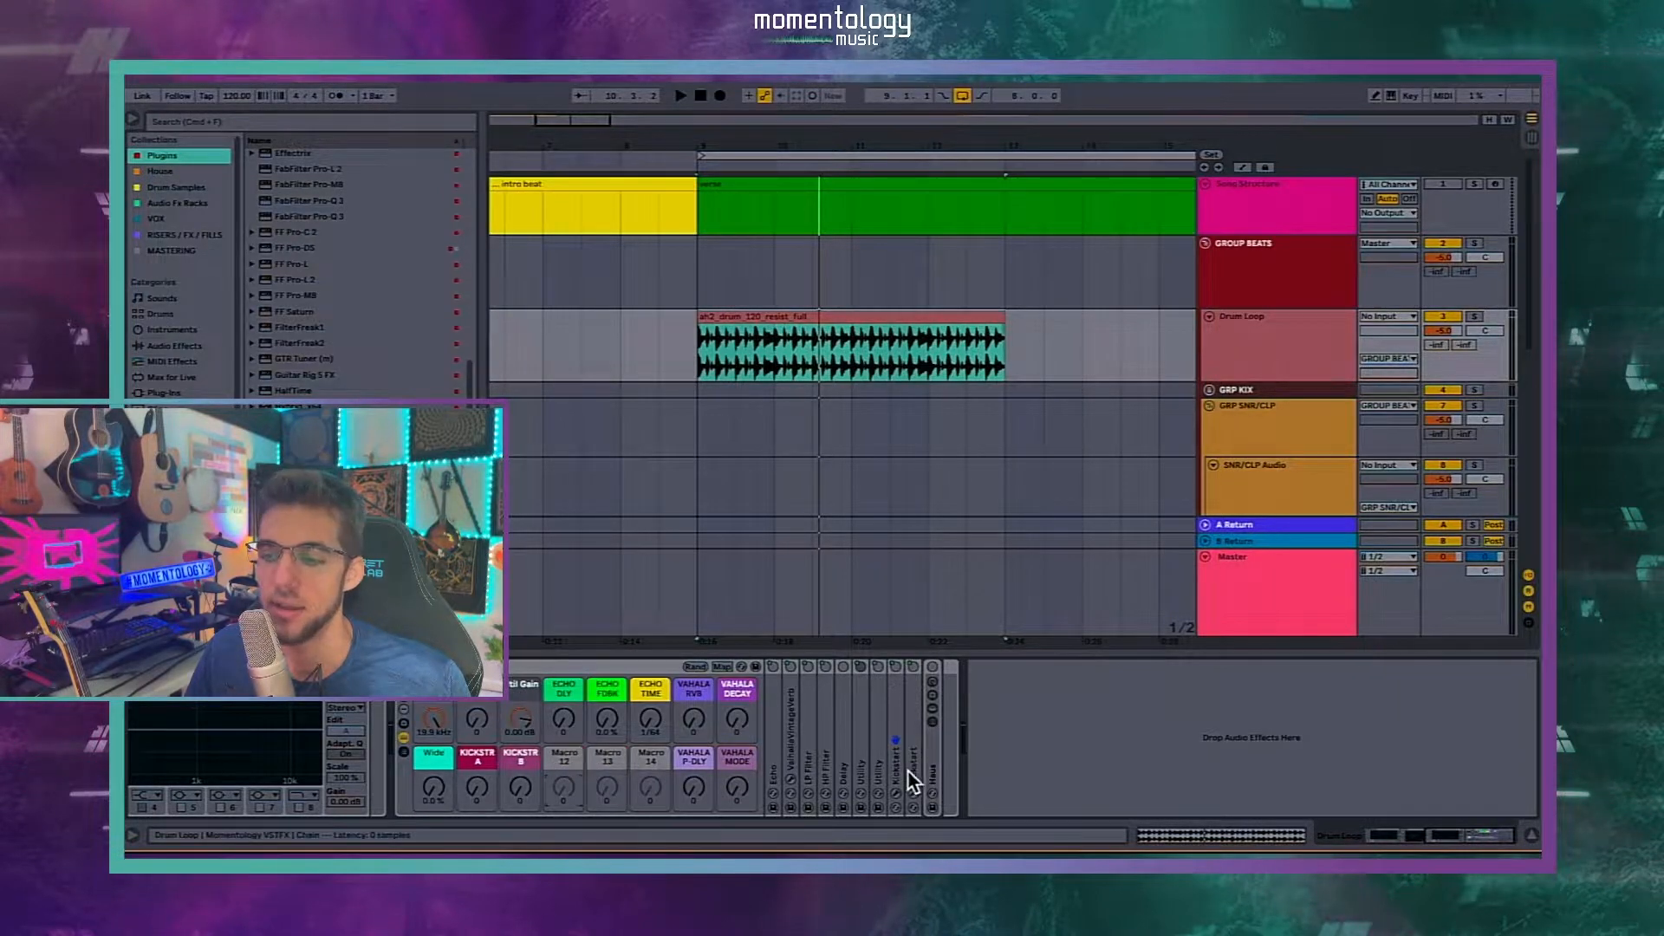
Step: Unfold the Haus rack, audition the loop through it, and show the devices in its chain
double_click(931, 761)
key(space)
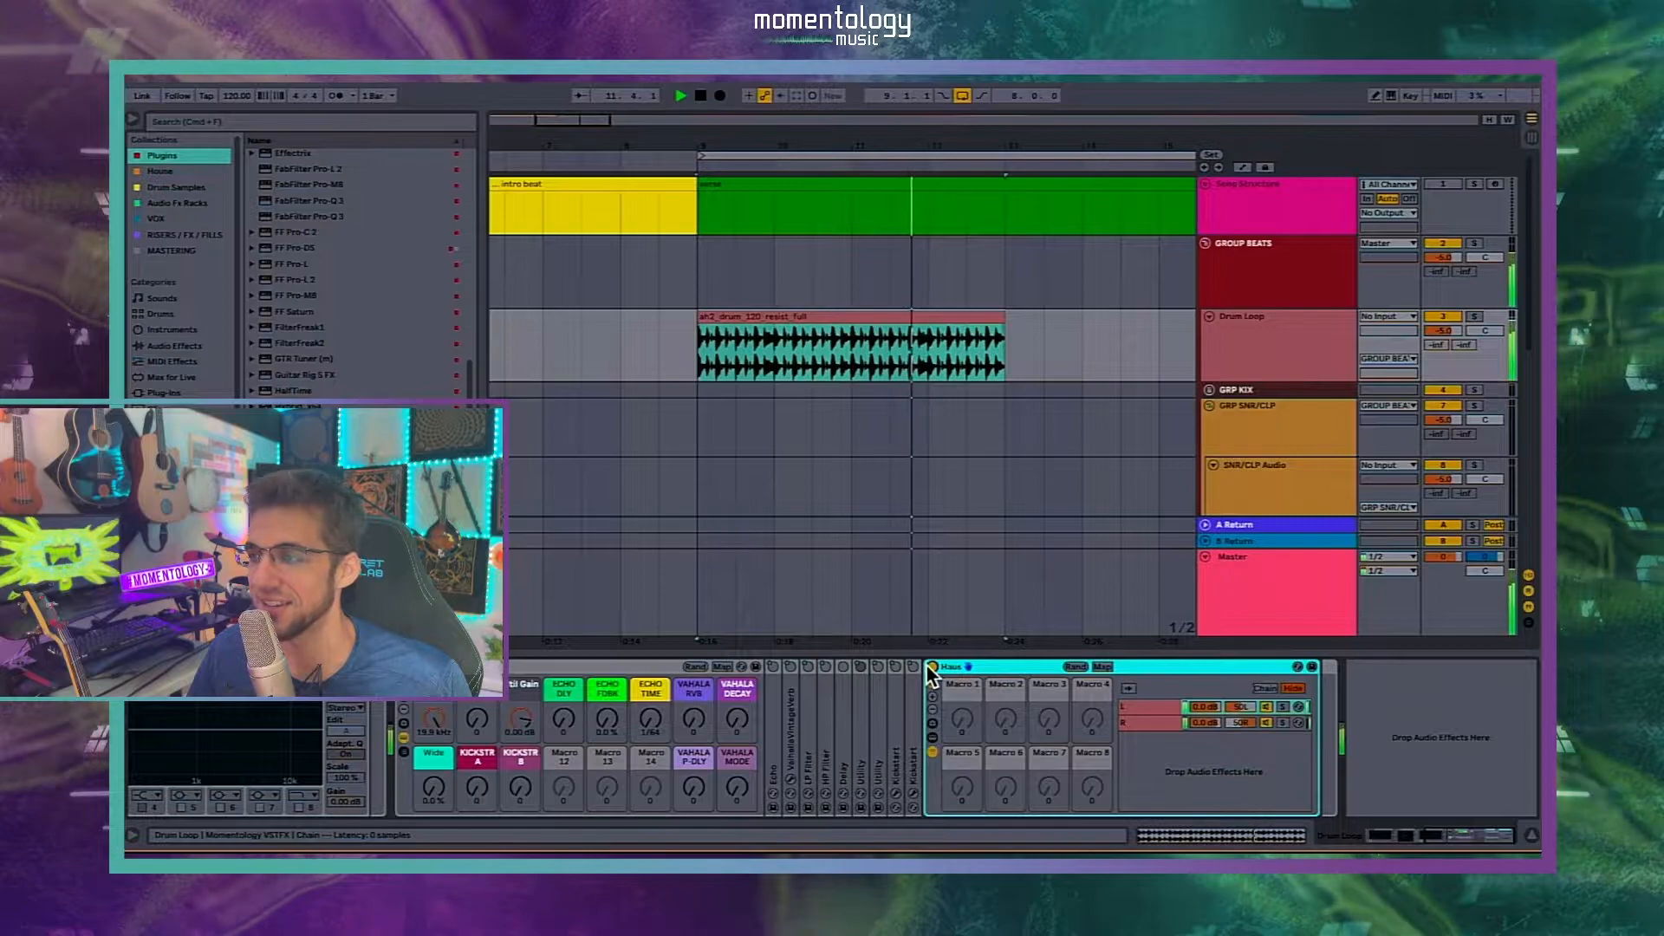
key(space)
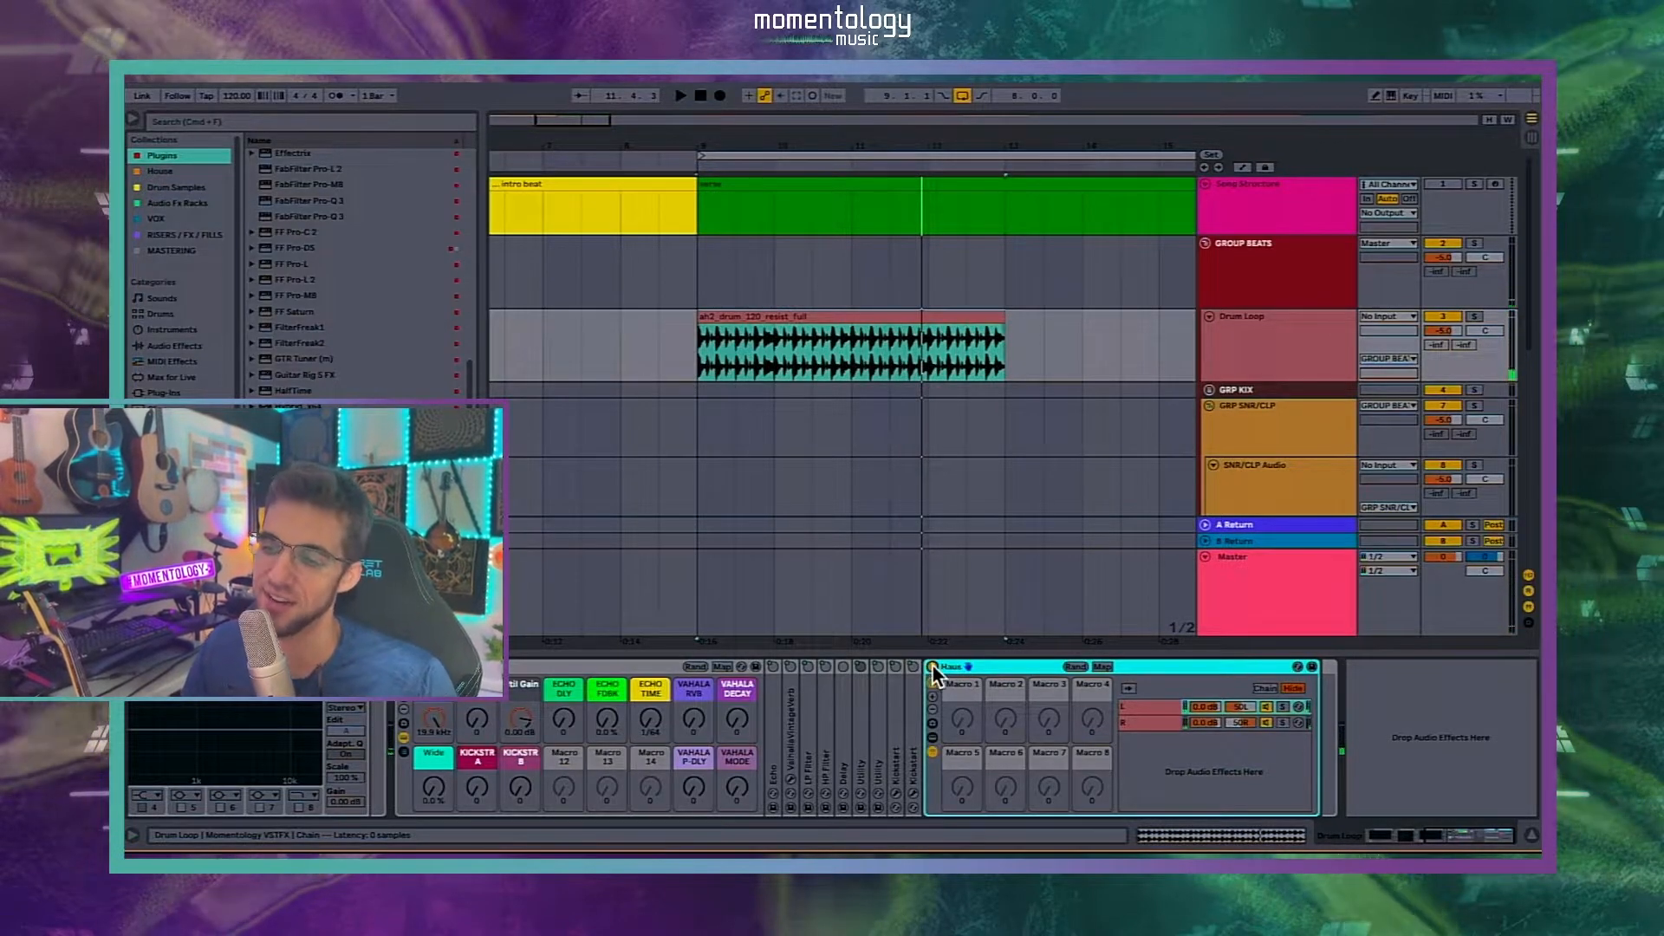
click(933, 735)
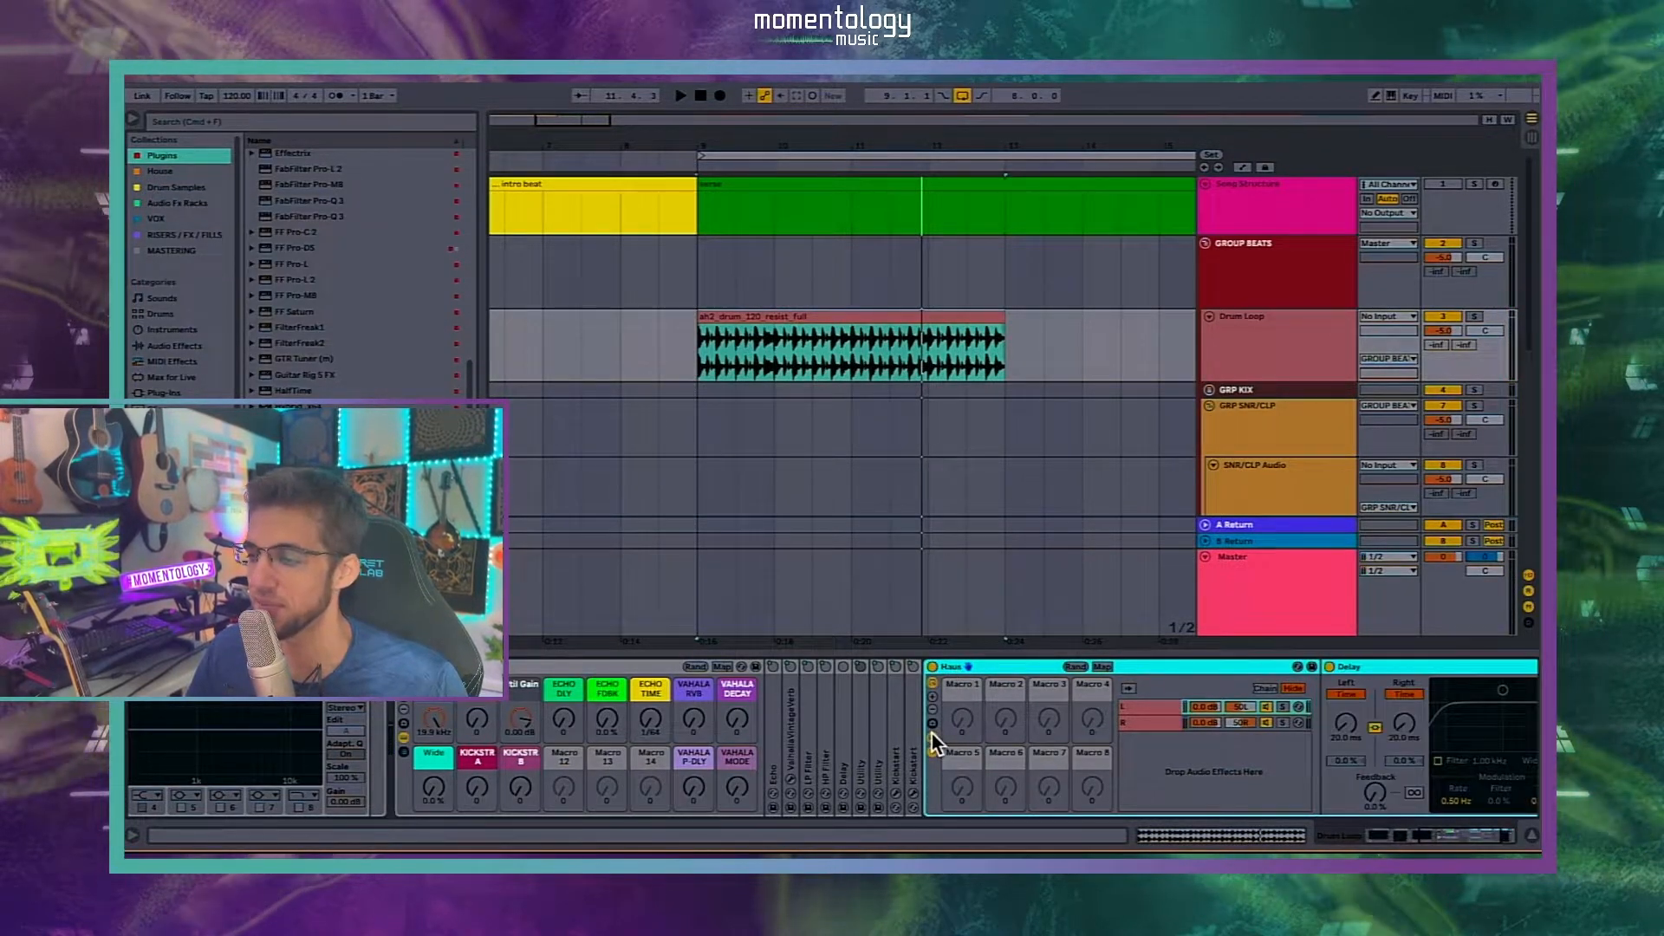
Step: Play the loop and compare the sound with the Haus rack switched off and on
scroll(923, 726, right, 5)
click(713, 667)
key(space)
click(713, 667)
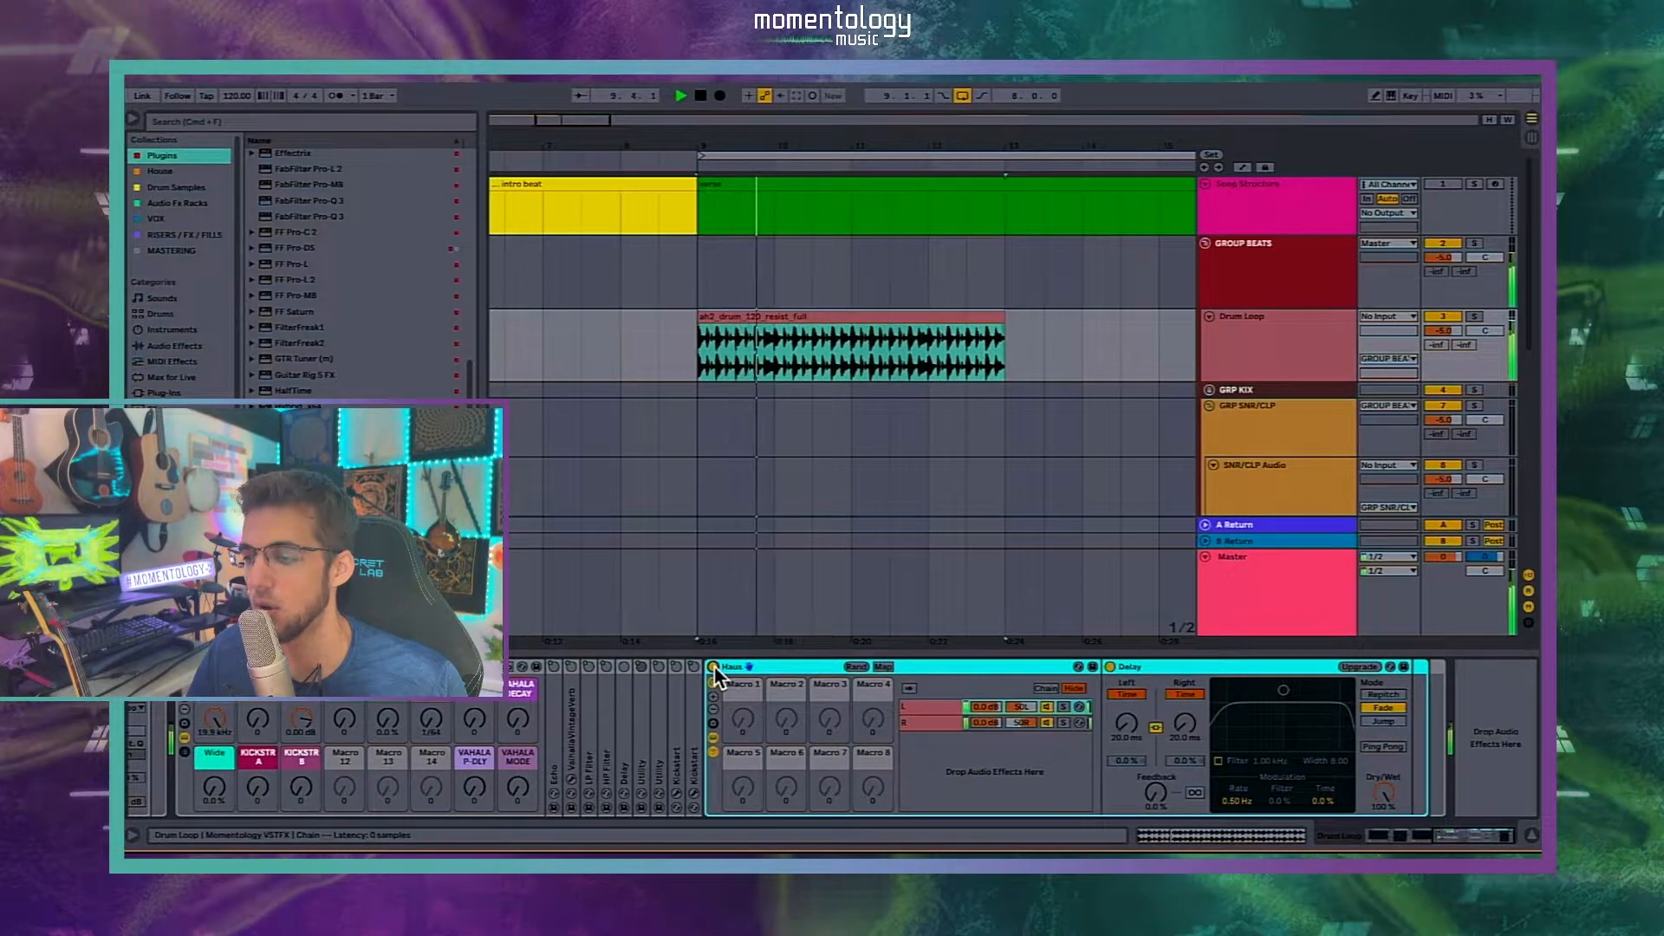
Step: Inspect the Haus rack's L and R chains and their devices while the loop plays
click(931, 706)
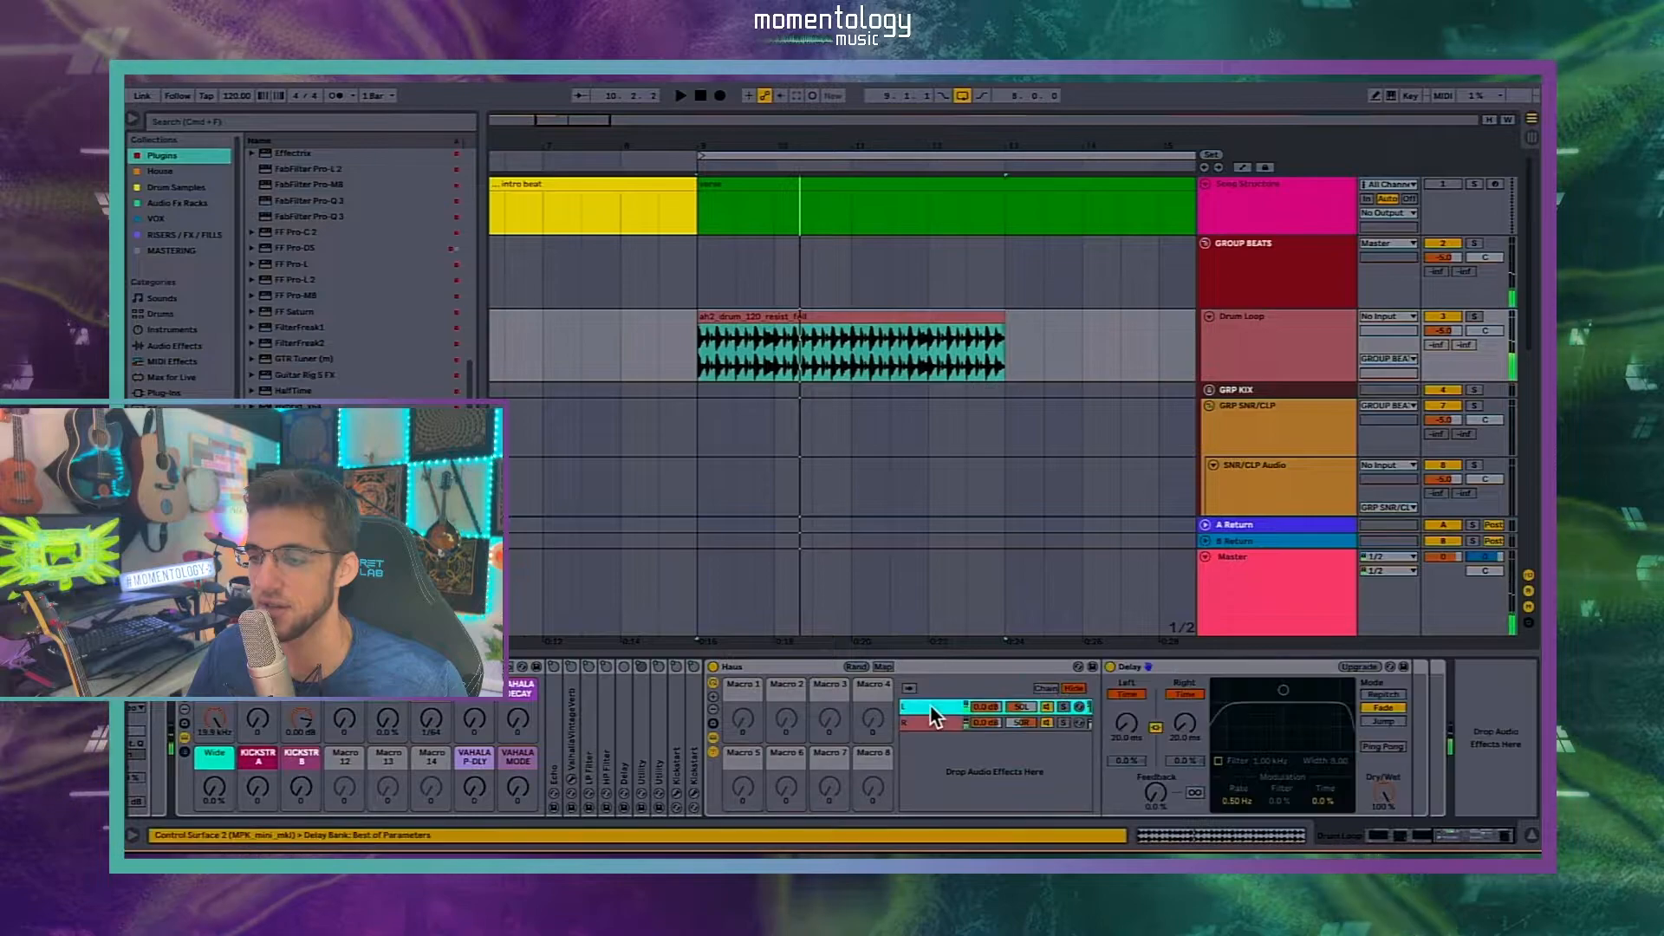
key(space)
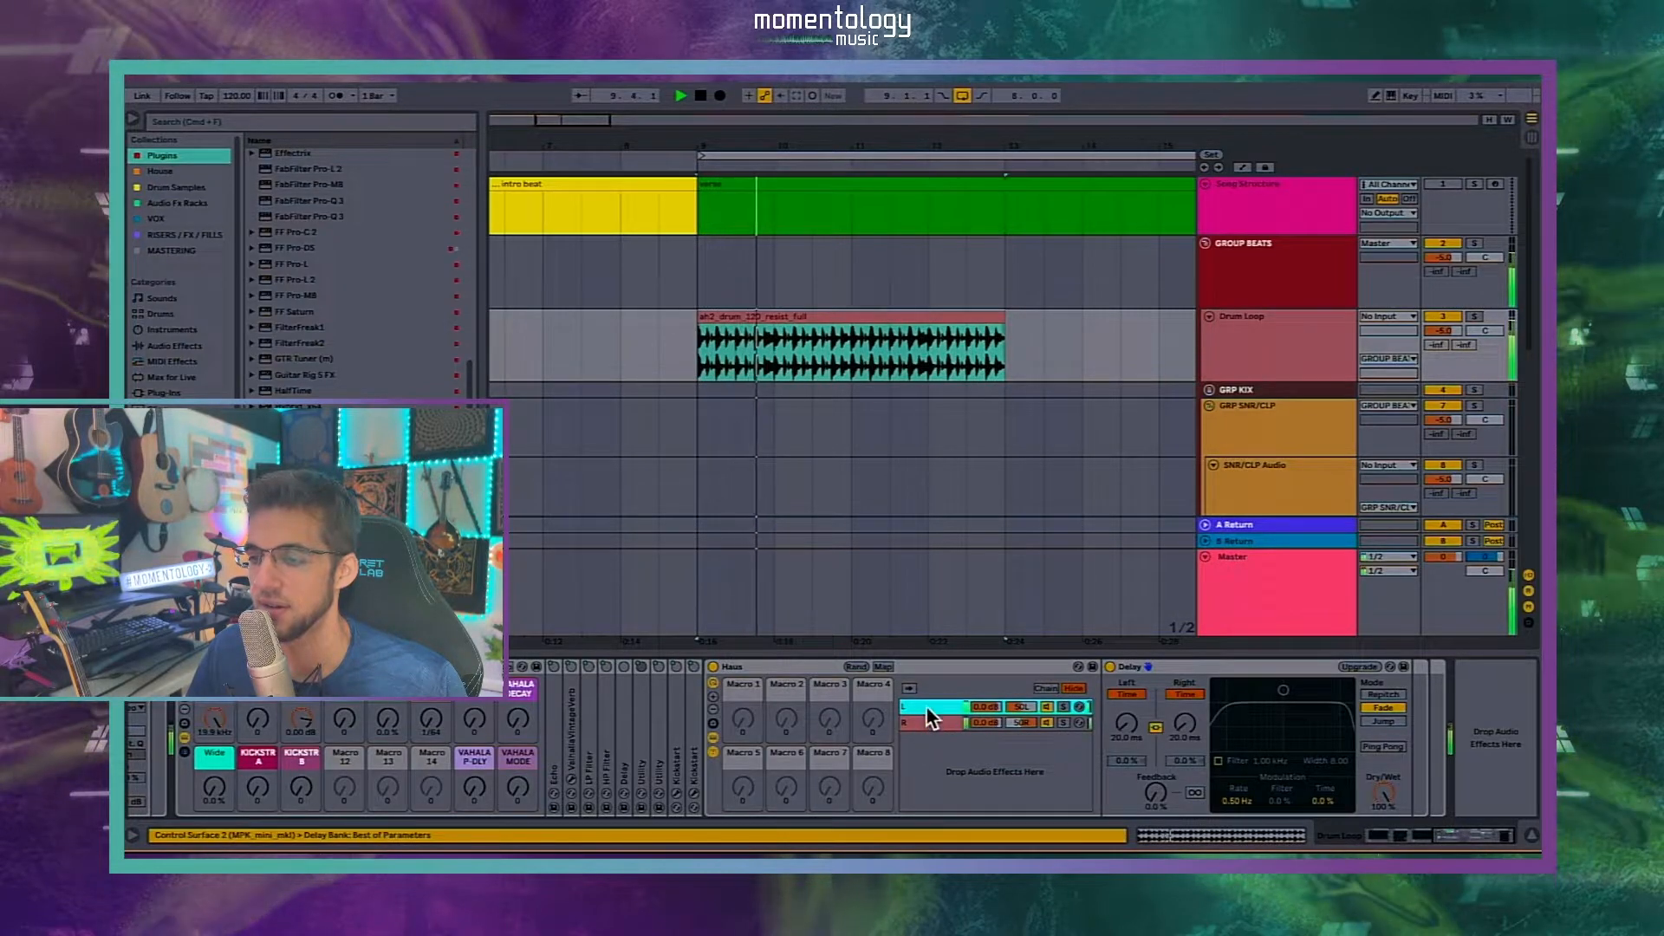
click(928, 722)
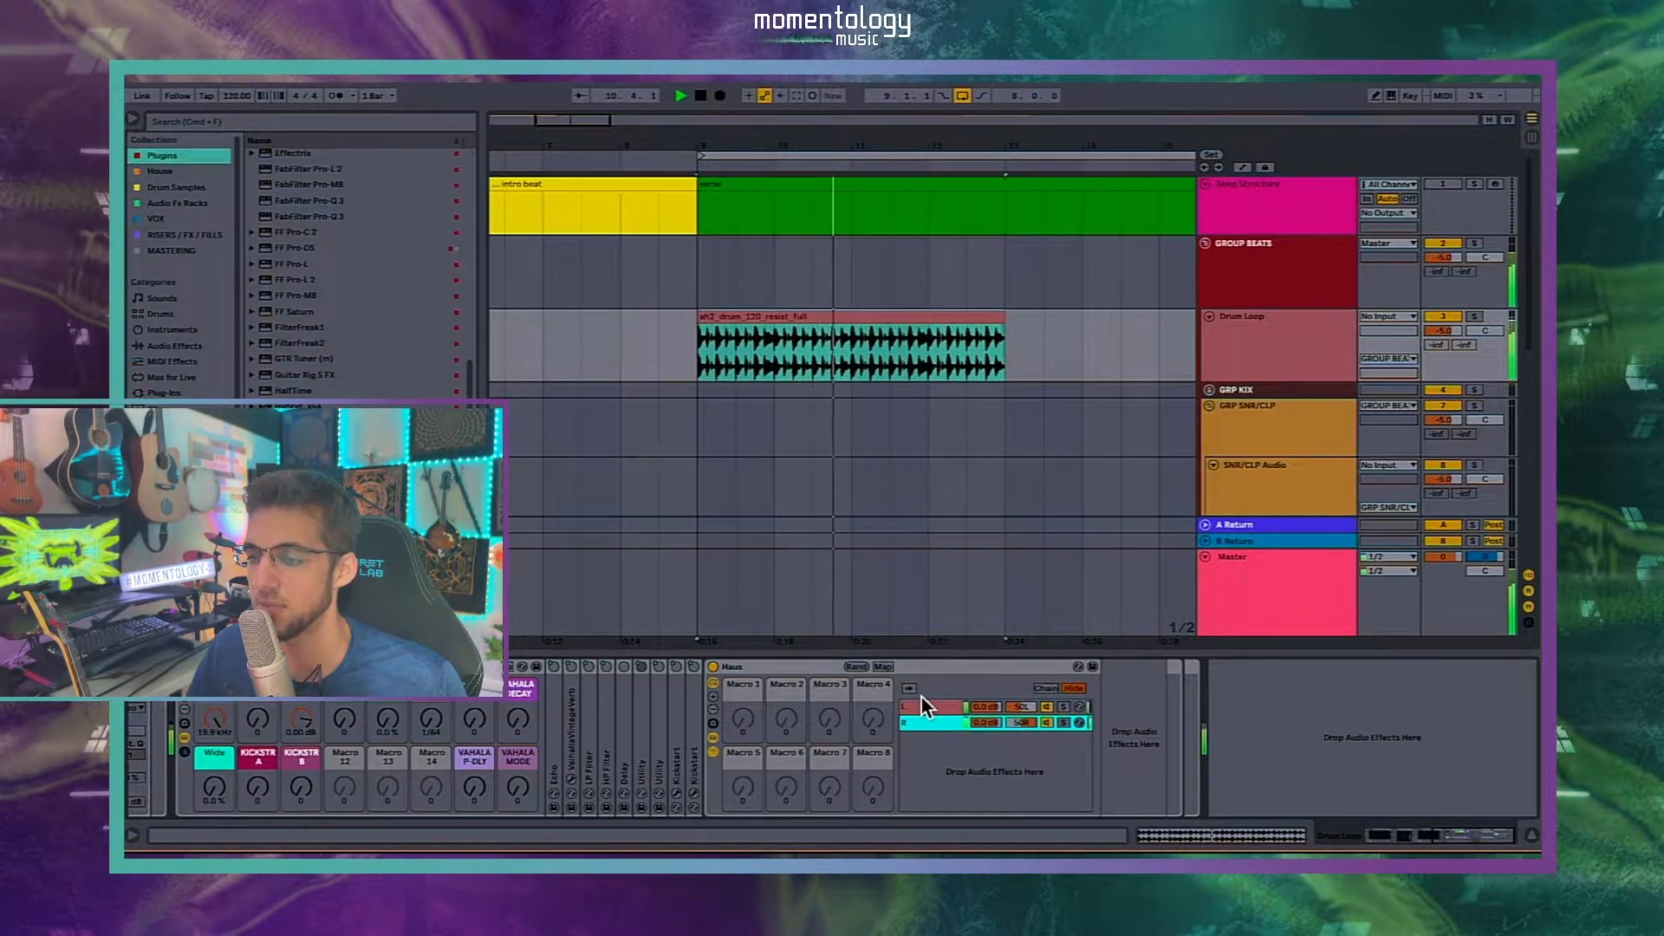
click(926, 704)
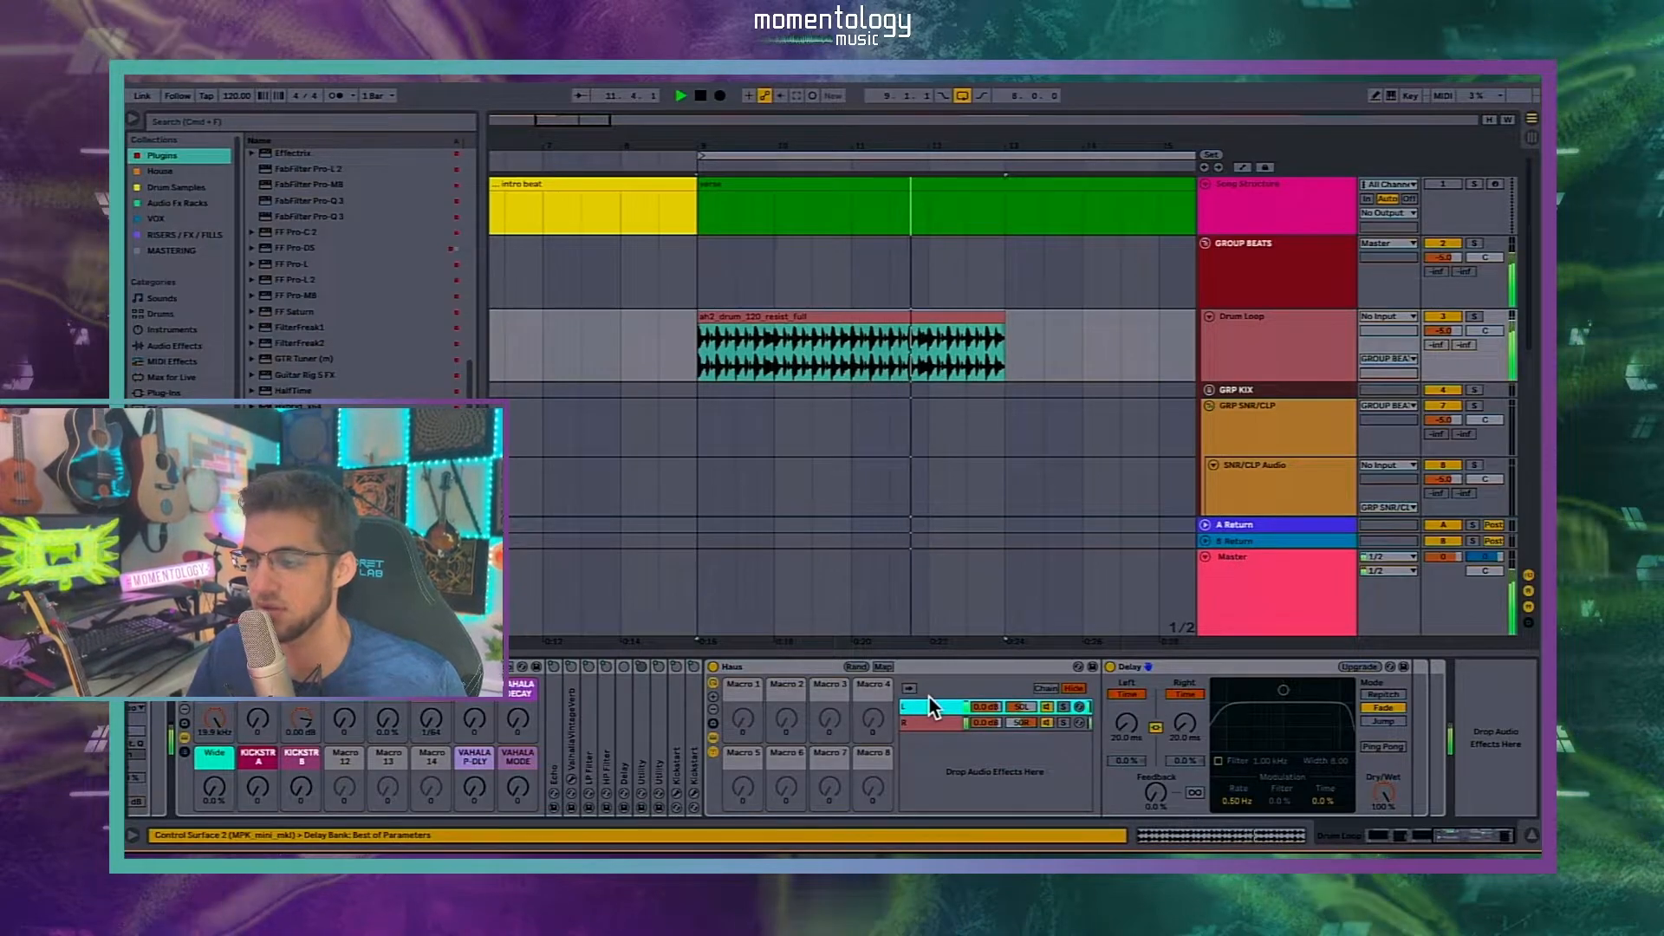
key(space)
Step: Open the macro mapping choices for the Haus rack's Device On switch
right_click(716, 668)
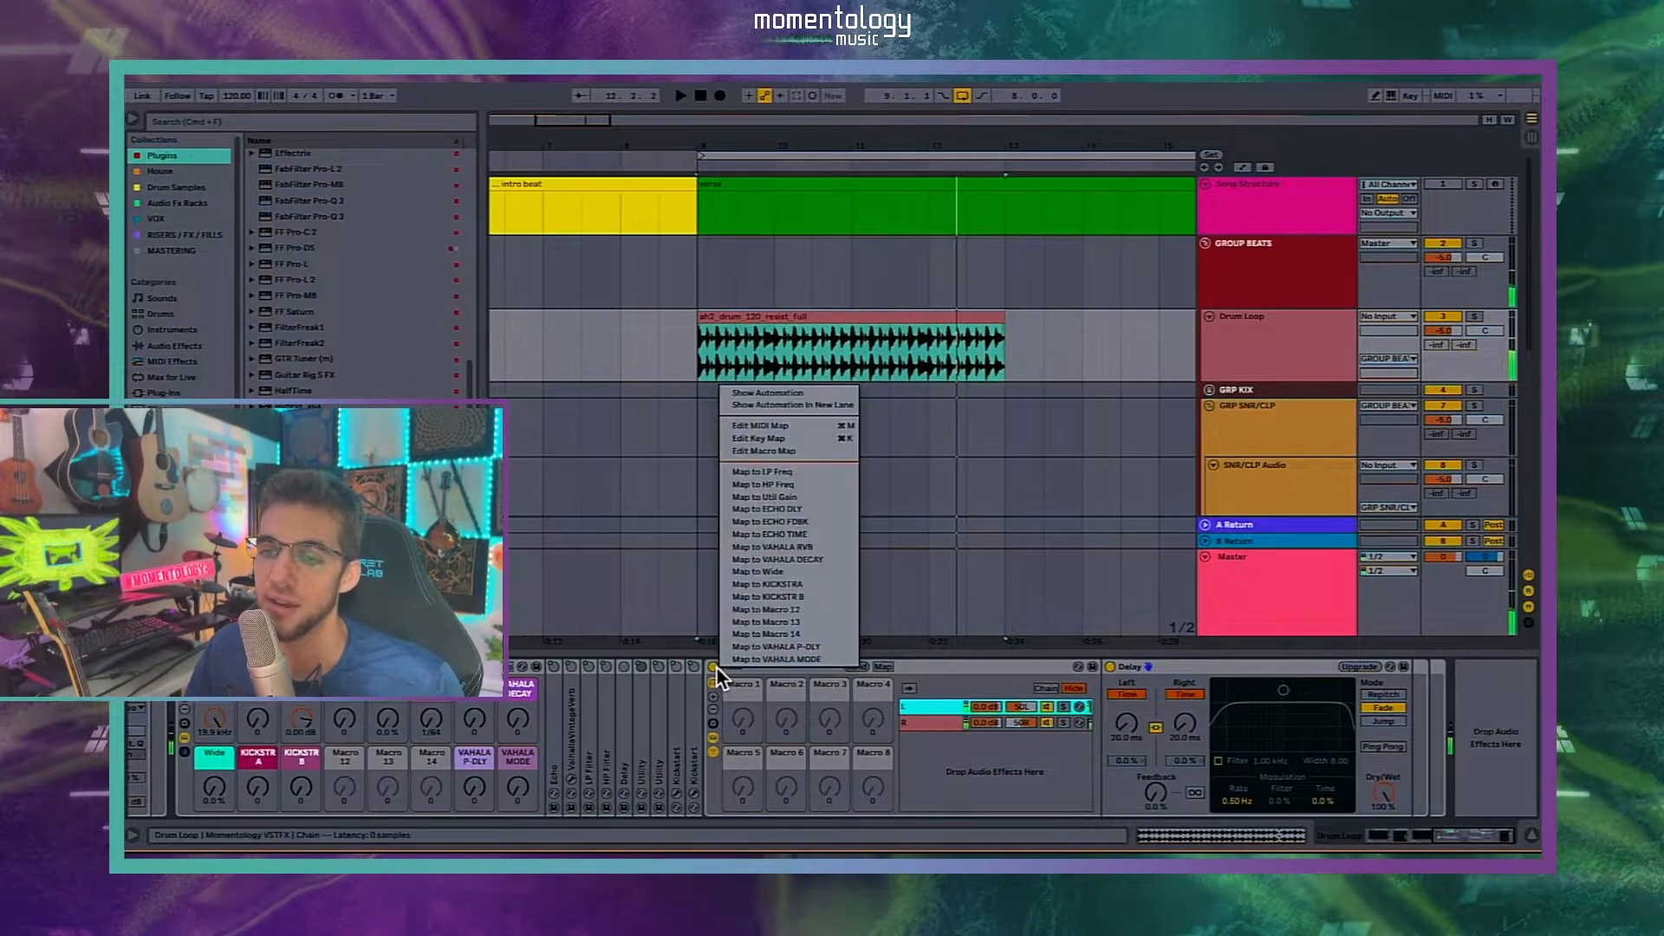
Step: Map the Haus rack's Device On switch to Macro 12 of the enclosing Momentology VSTFX rack
click(746, 729)
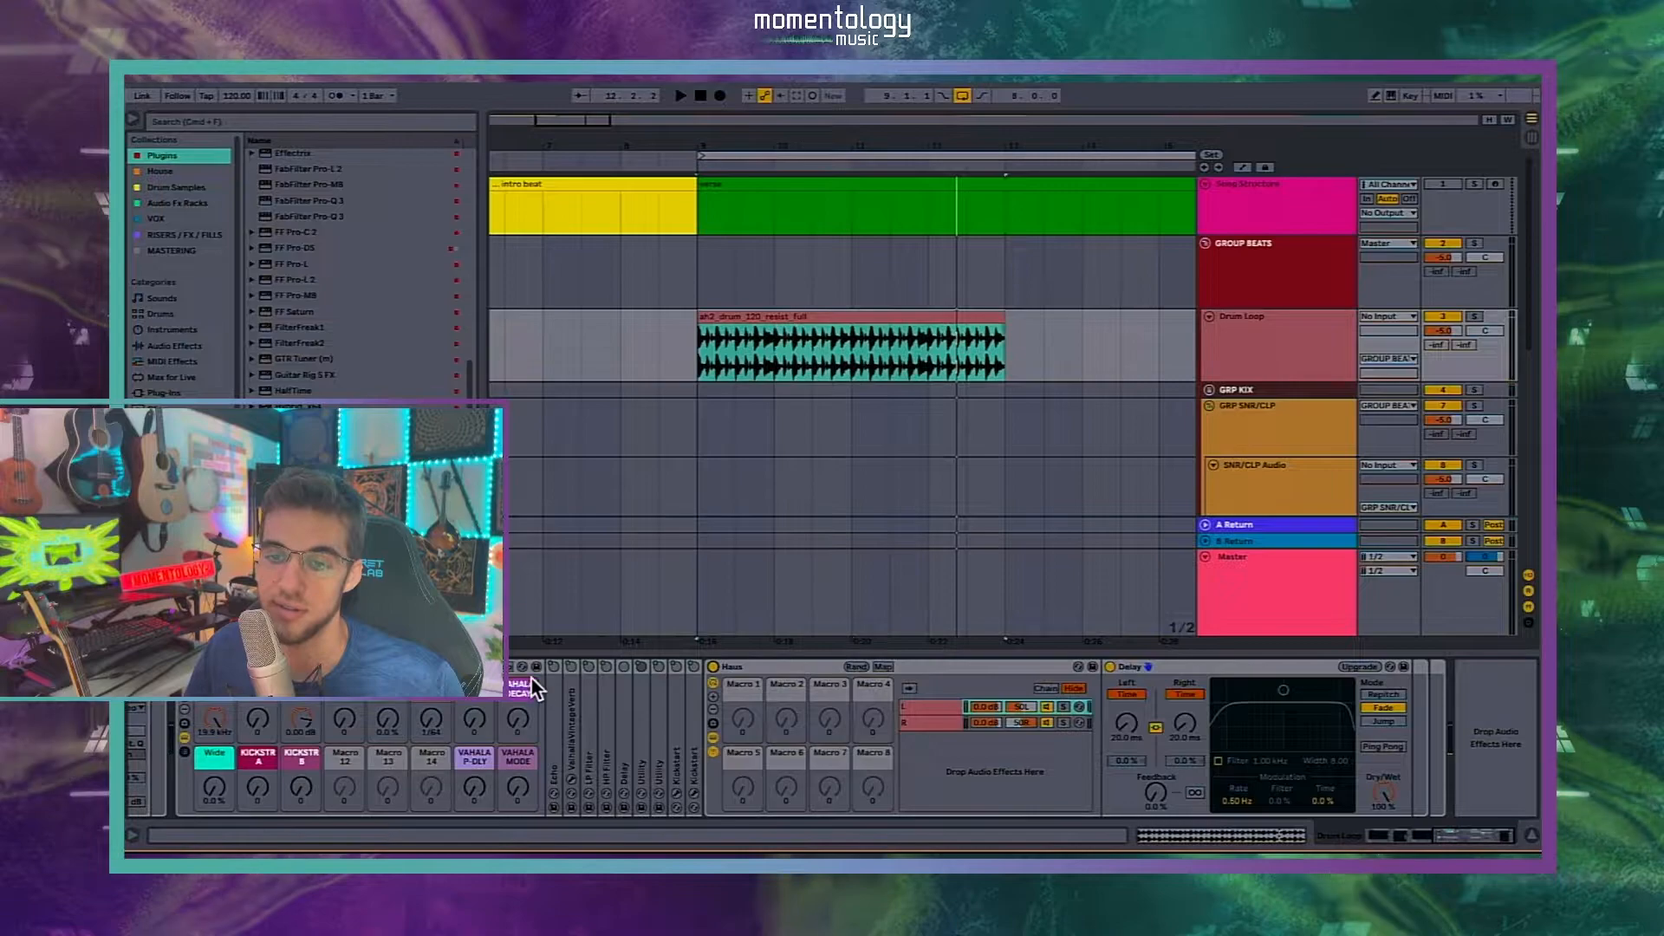
click(512, 678)
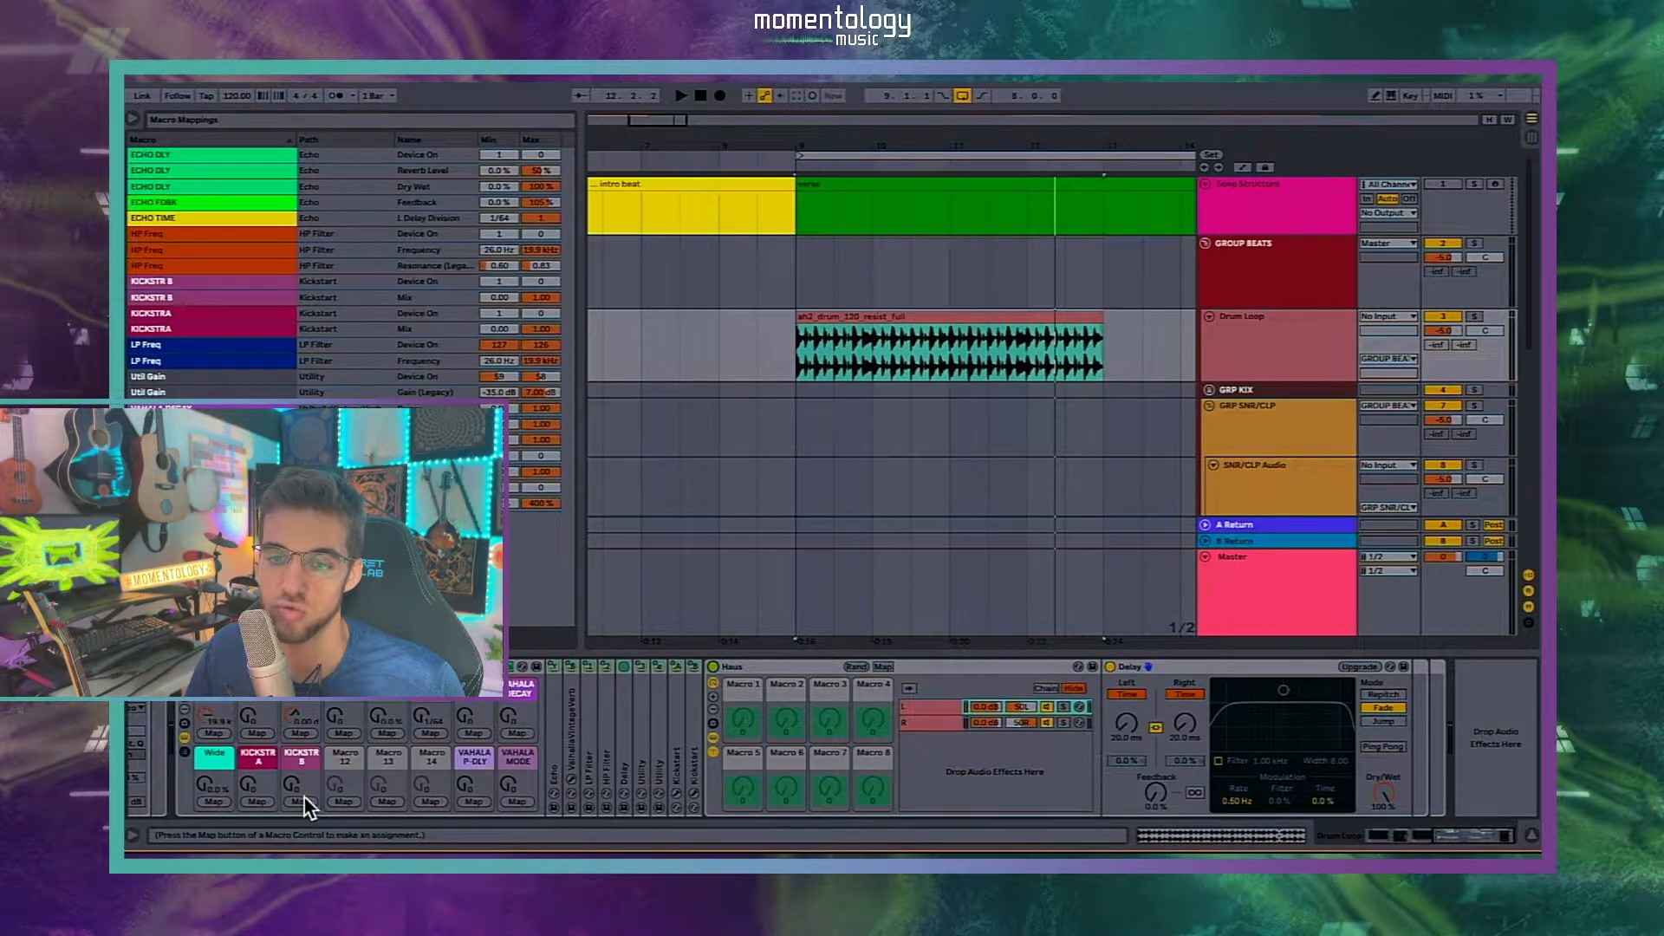
click(346, 803)
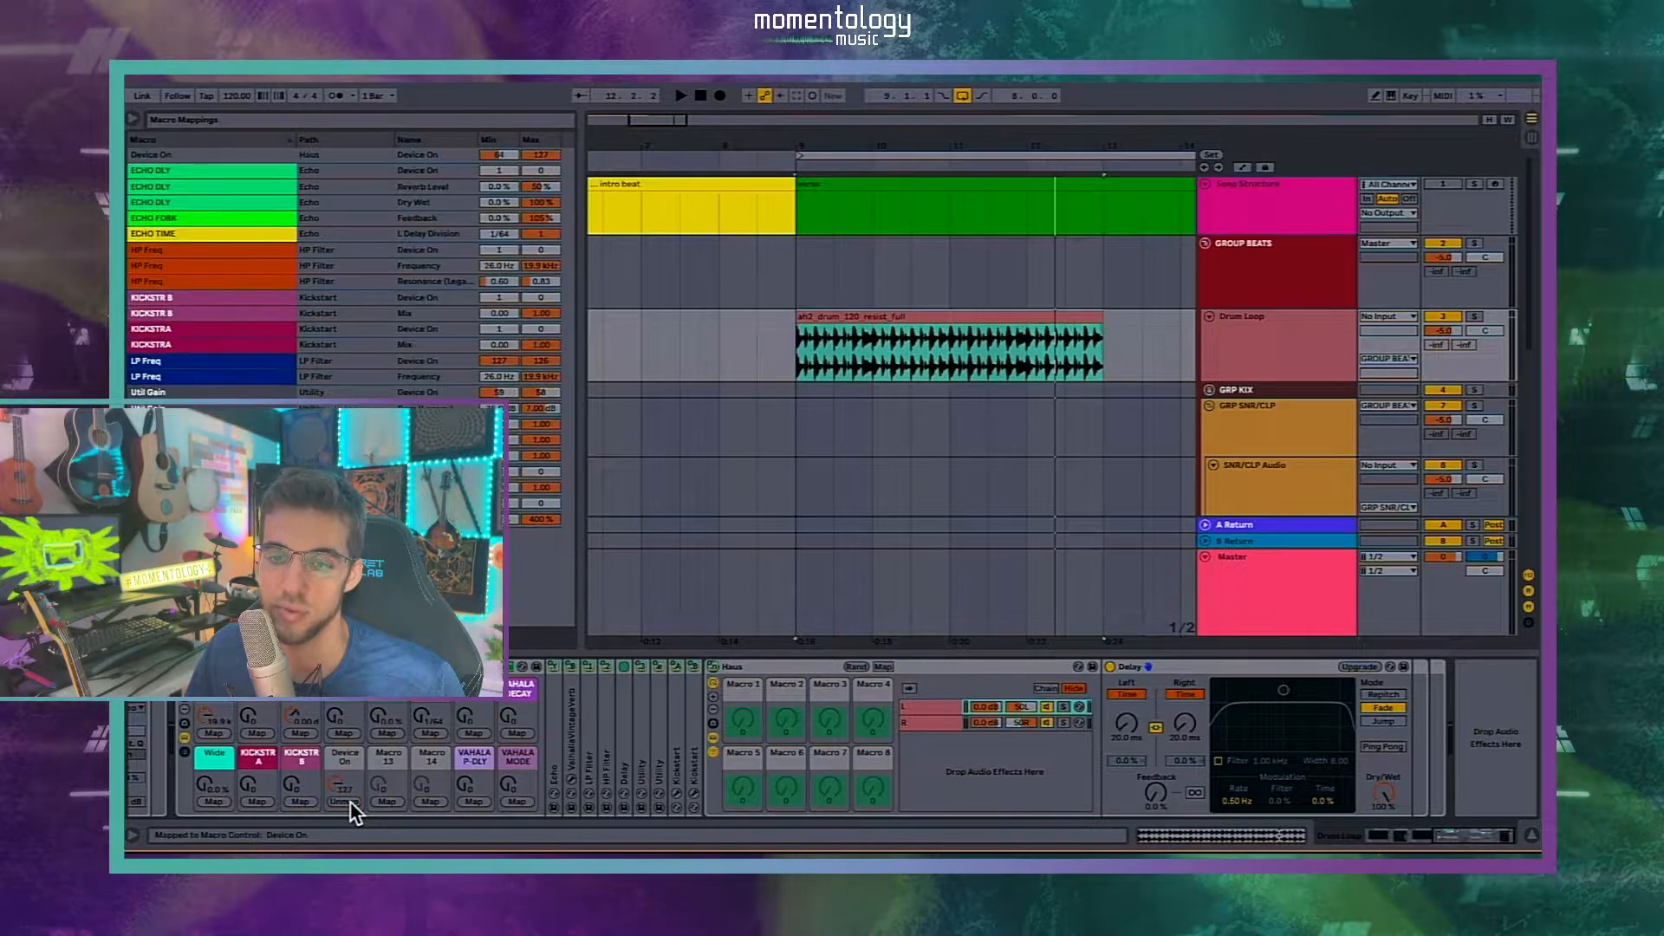
Step: Rename the macro that controls the Haus rack as HAUs
click(352, 752)
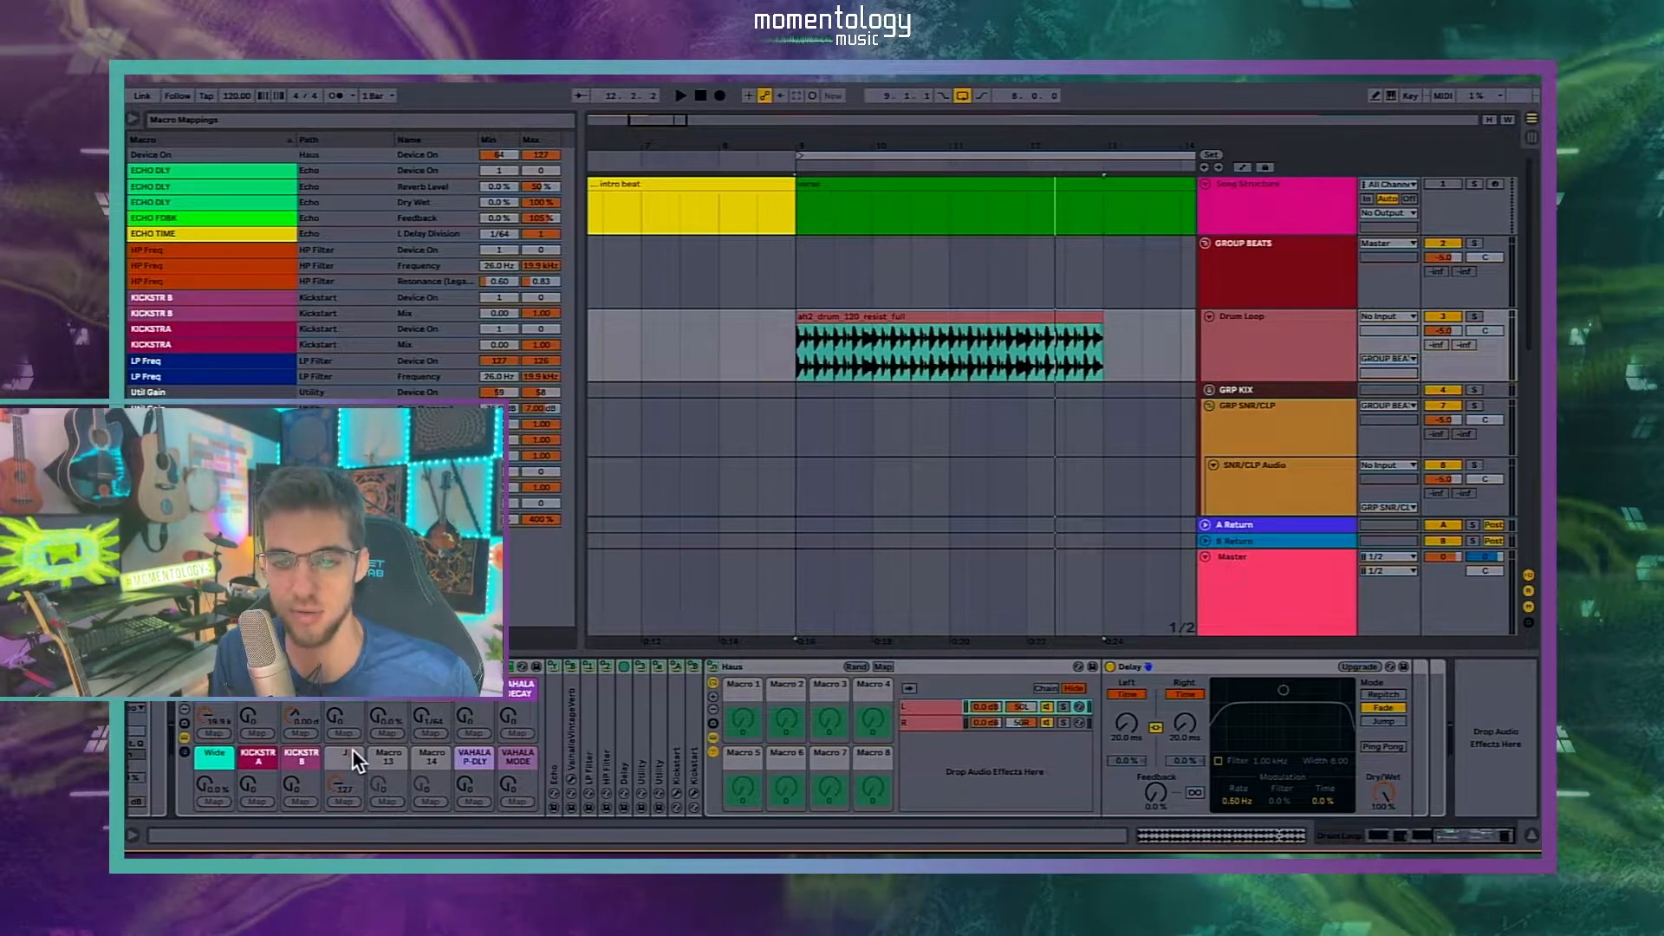
key(super+r)
text(H)
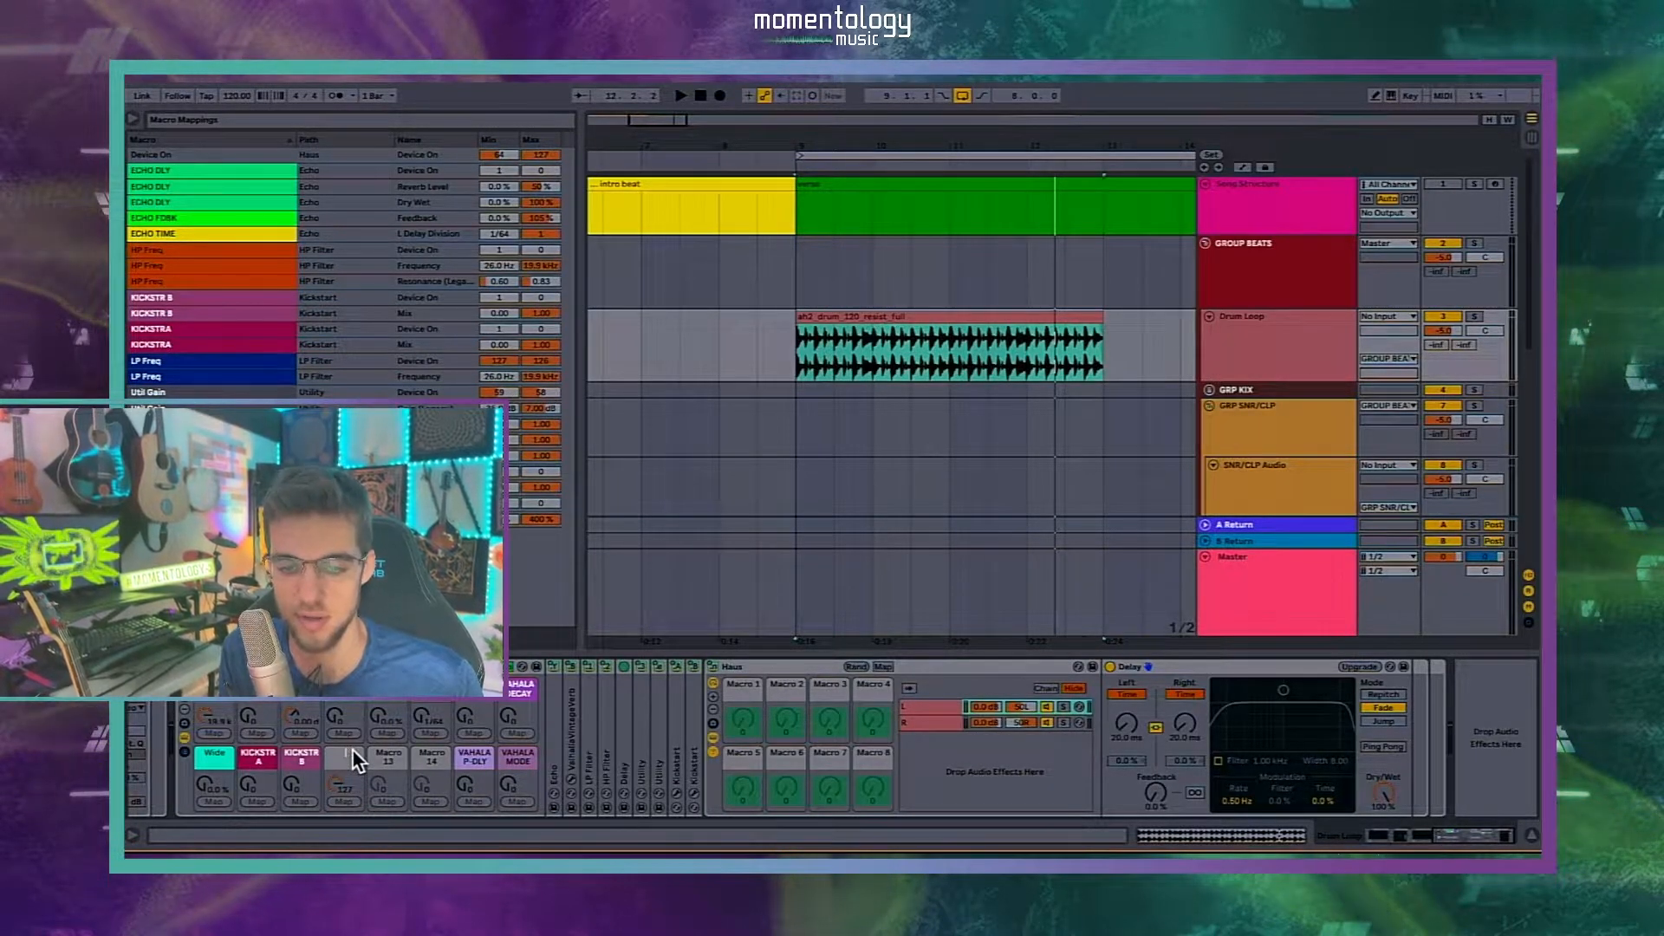
key(BackSpace)
text(HAUs)
key(Return)
Step: Colour the HAUs macro white and leave macro mapping mode
right_click(352, 750)
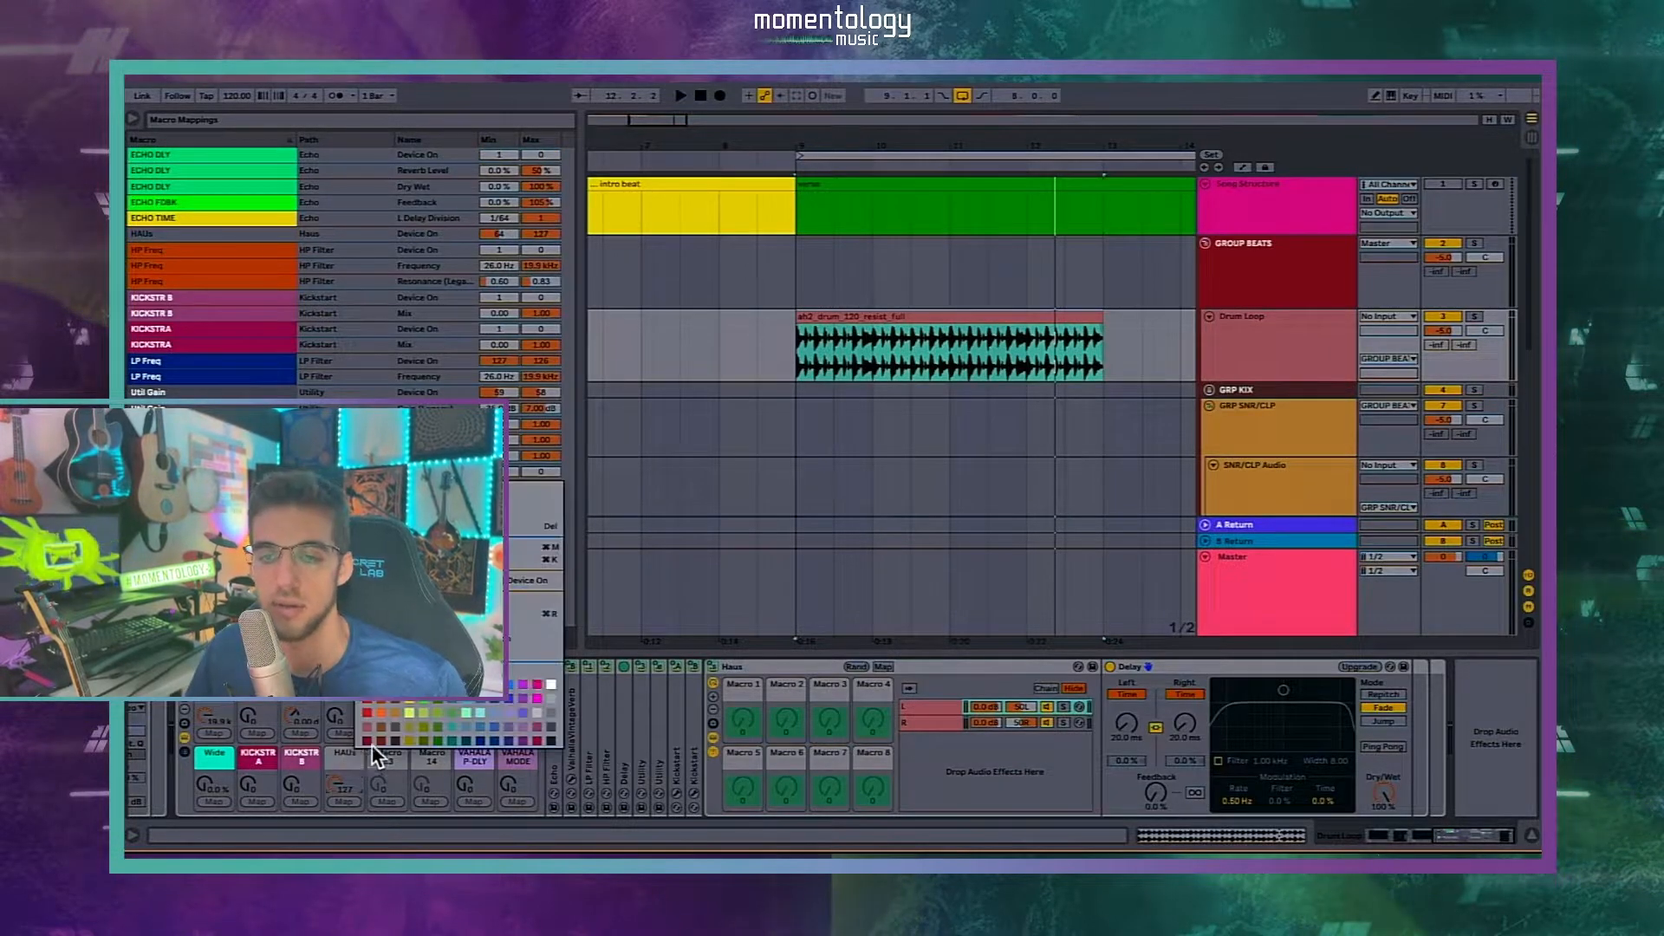
click(551, 684)
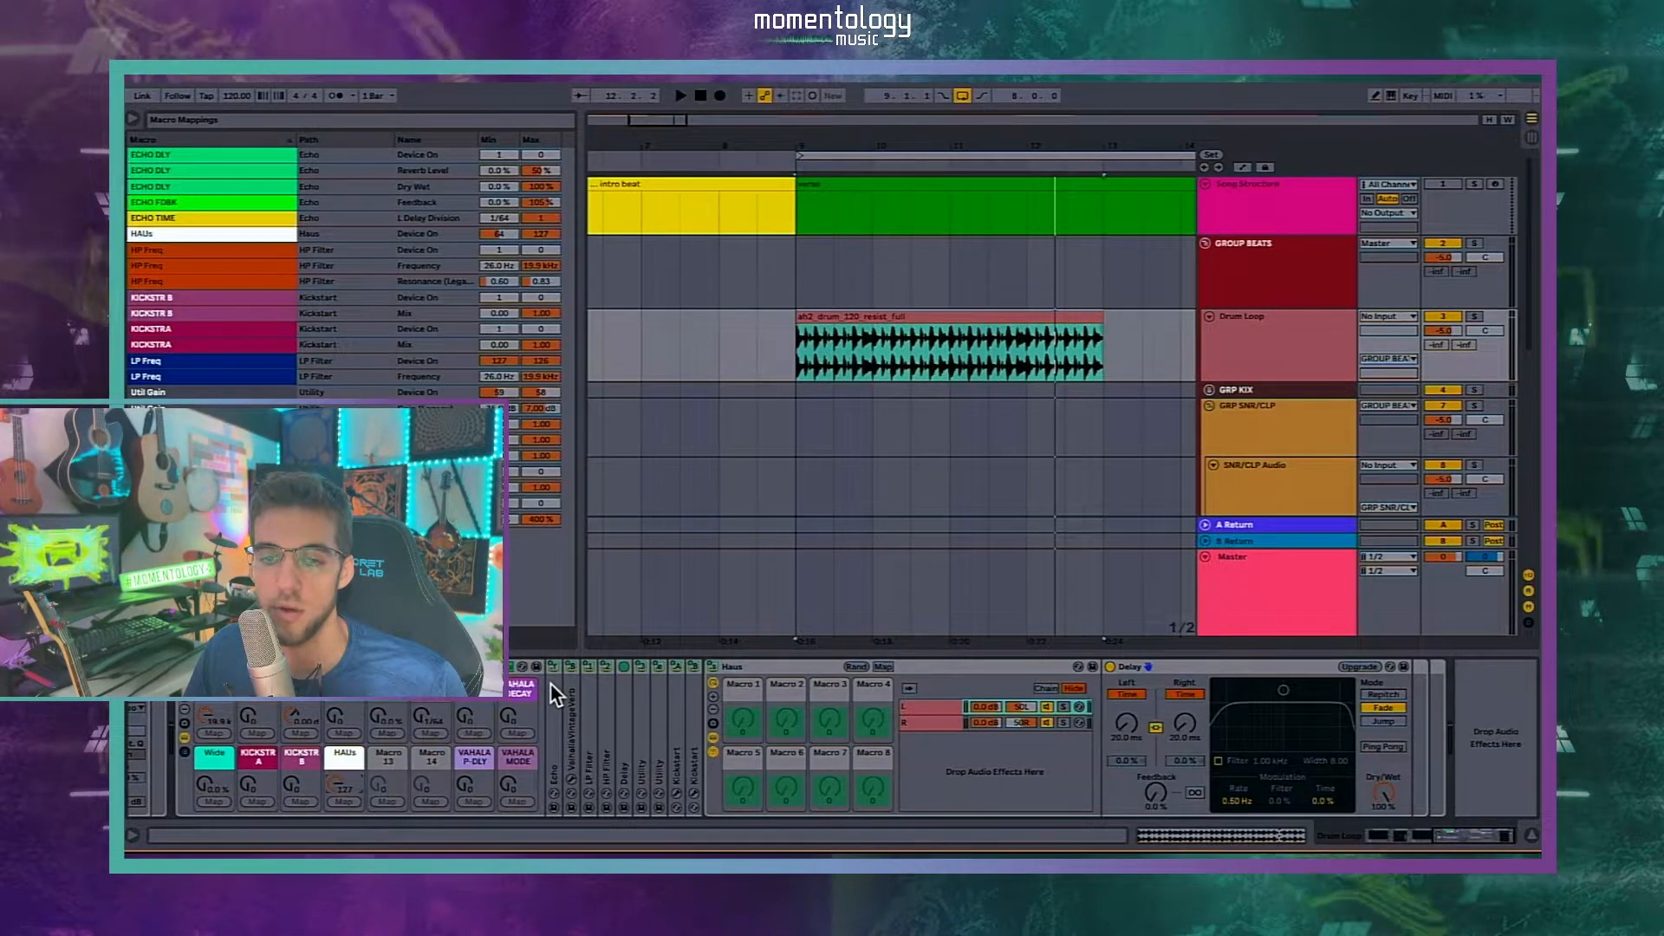
click(508, 670)
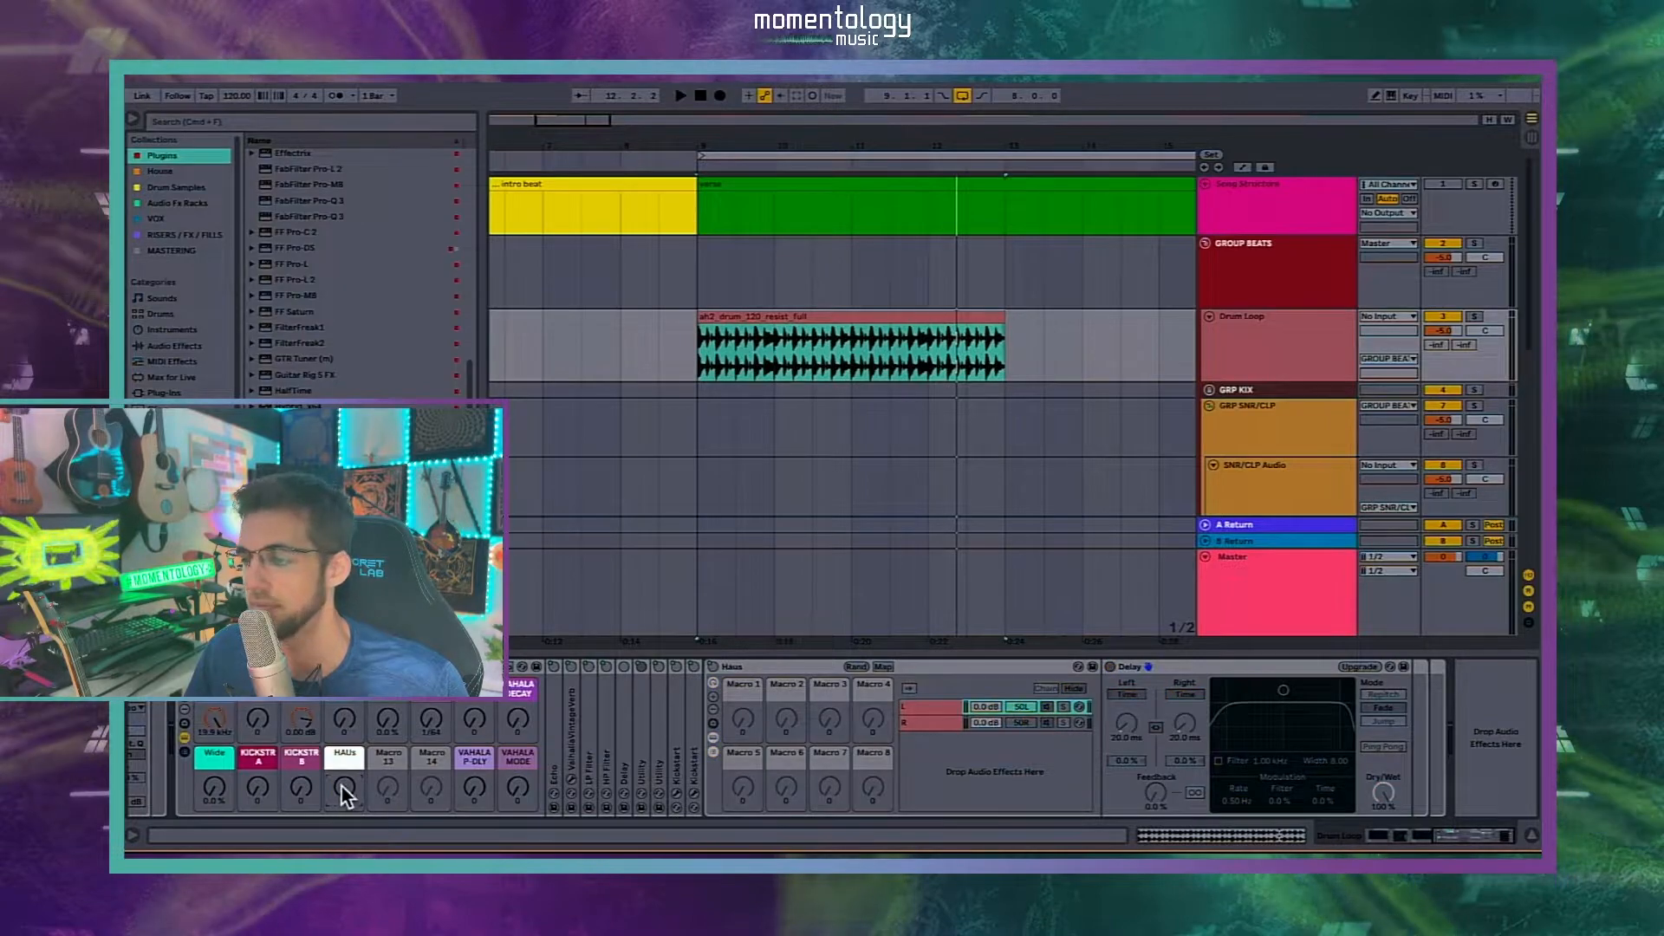
Step: Turn the HAUs macro down to 0 and fold the Haus rack, hiding its devices, chain list and macro controls
drag(344, 787, 344, 819)
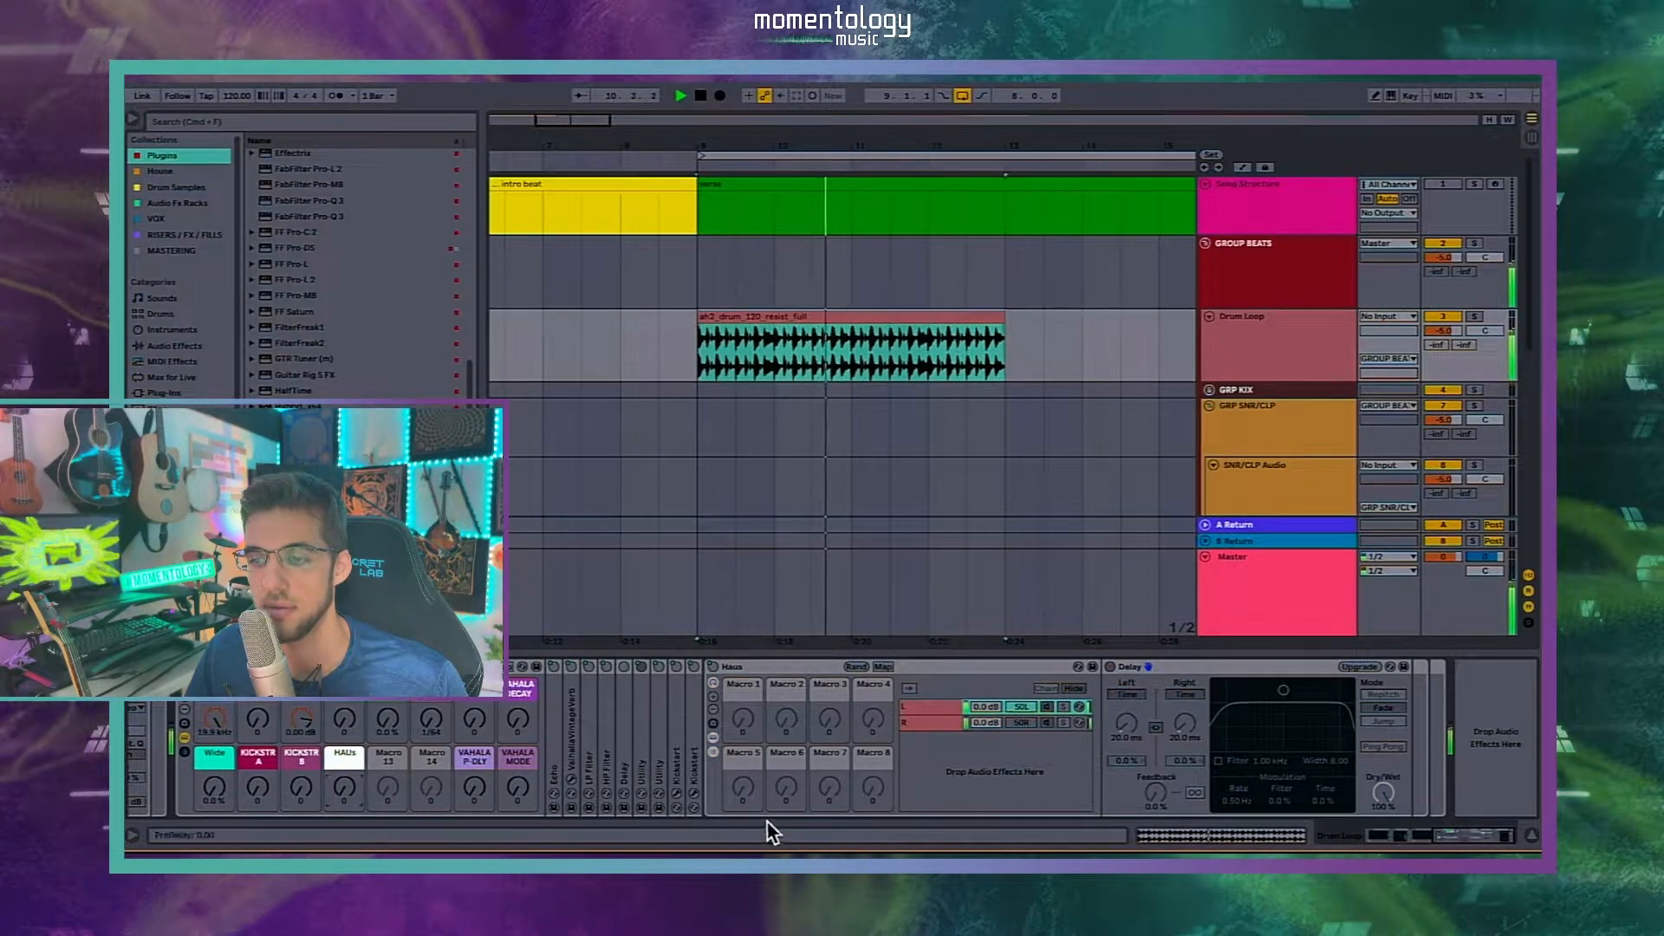
click(713, 738)
click(712, 738)
click(711, 752)
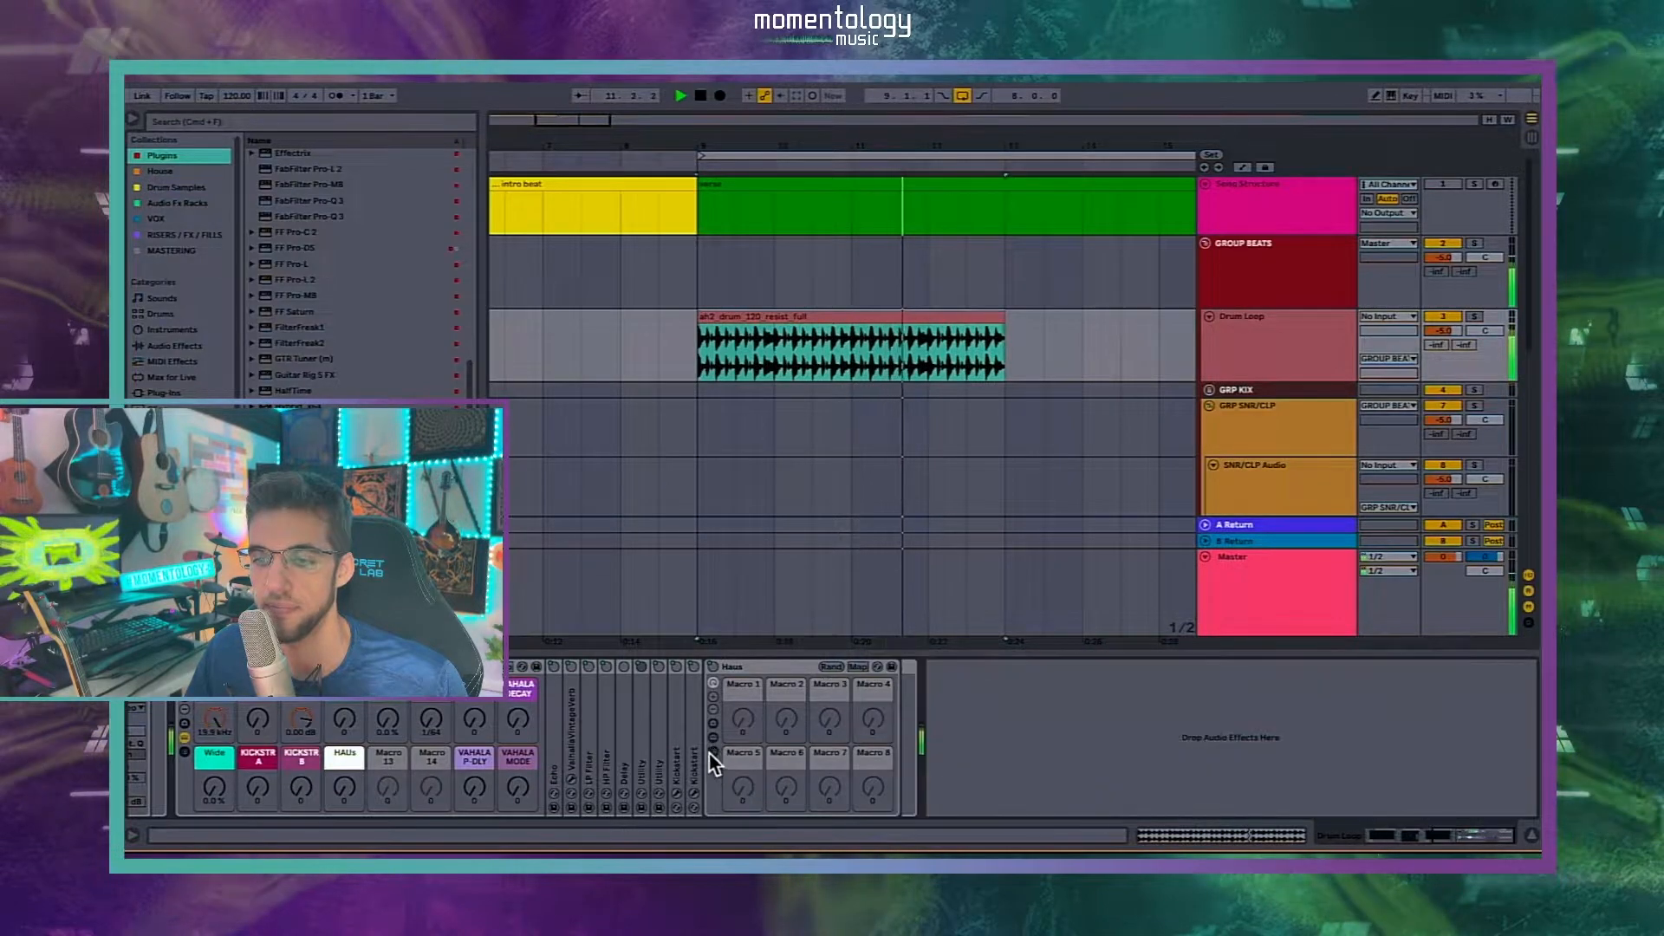
click(712, 771)
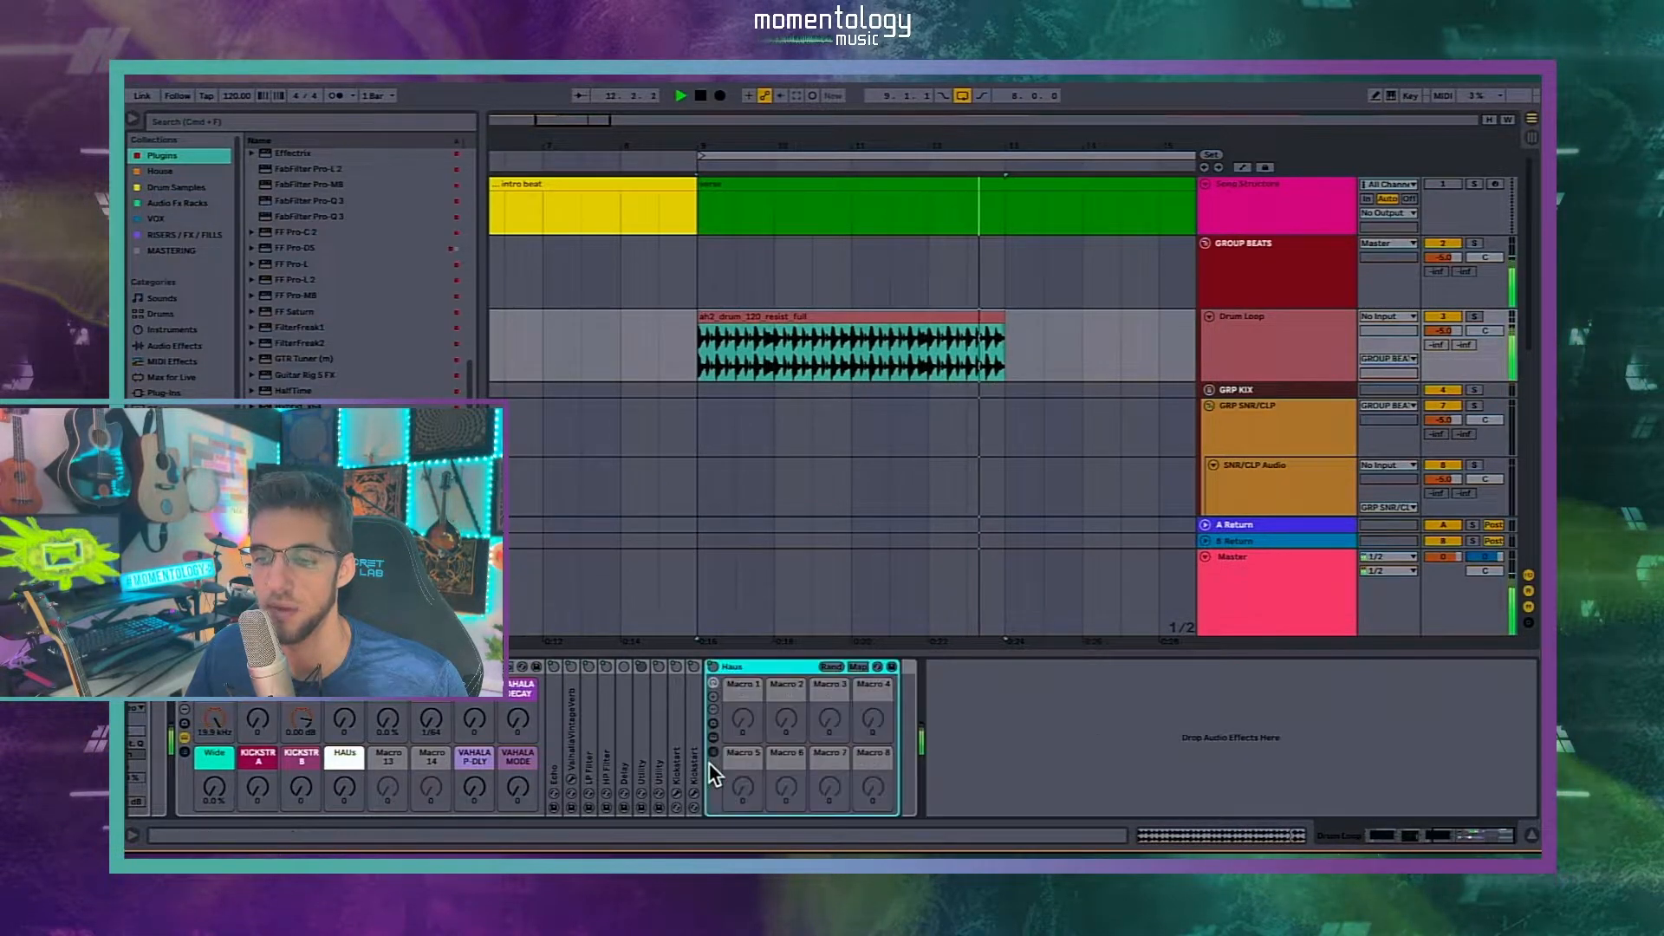
double_click(736, 668)
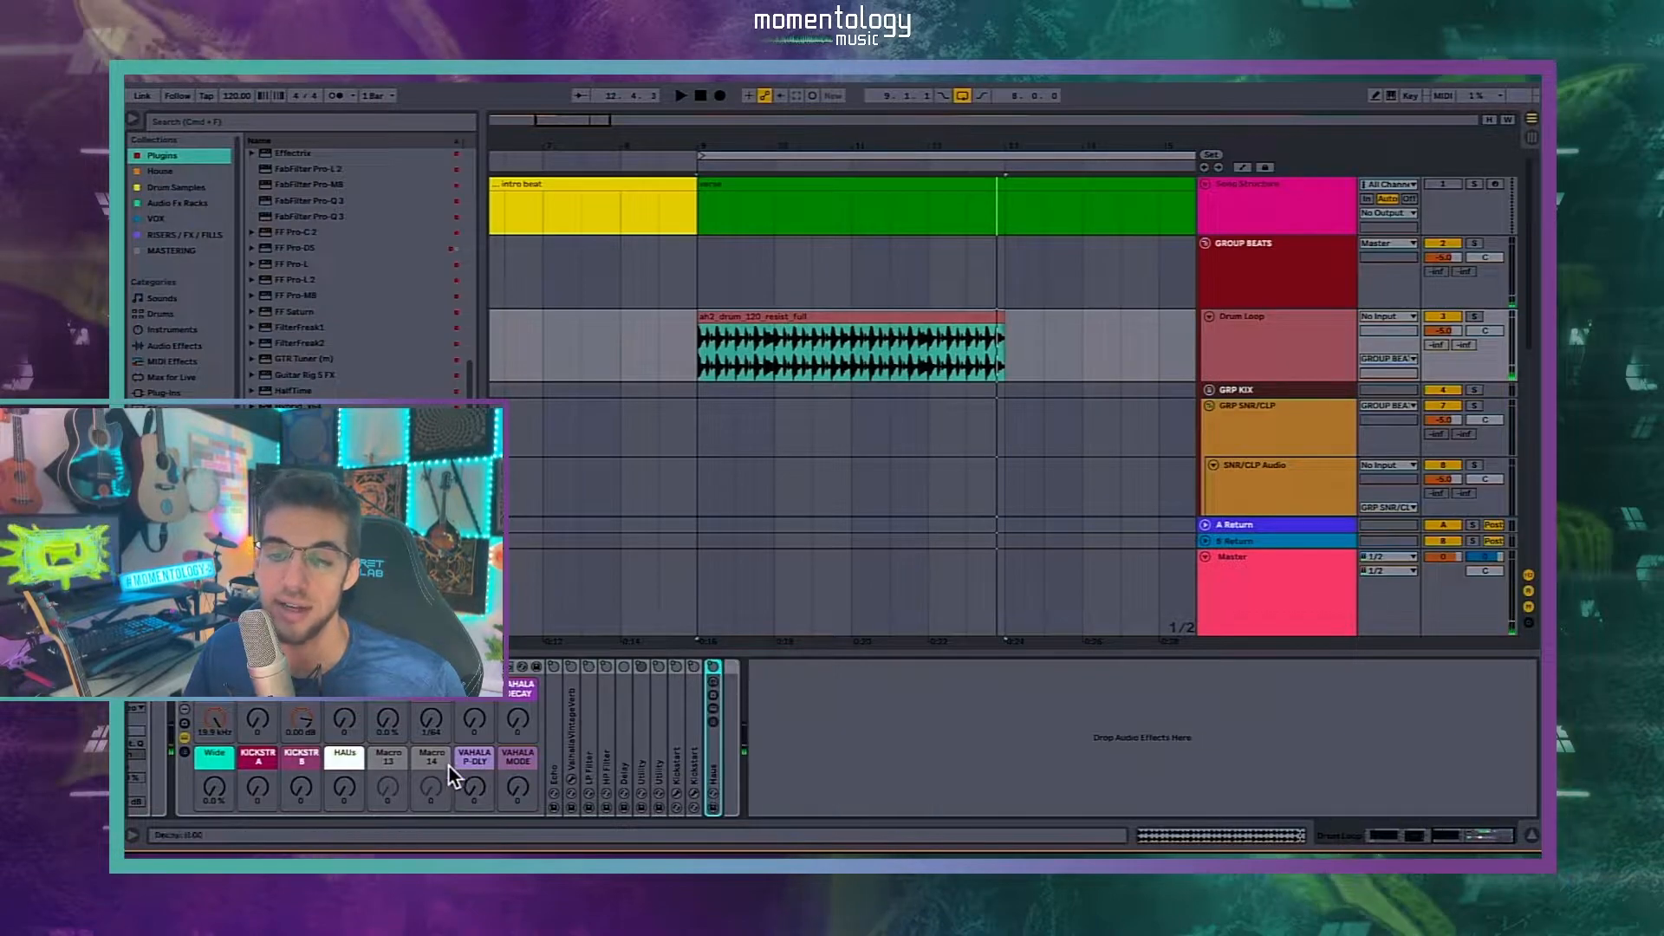
Step: Play the drum loop briefly and correct the HAUs macro's name to HAUS
key(space)
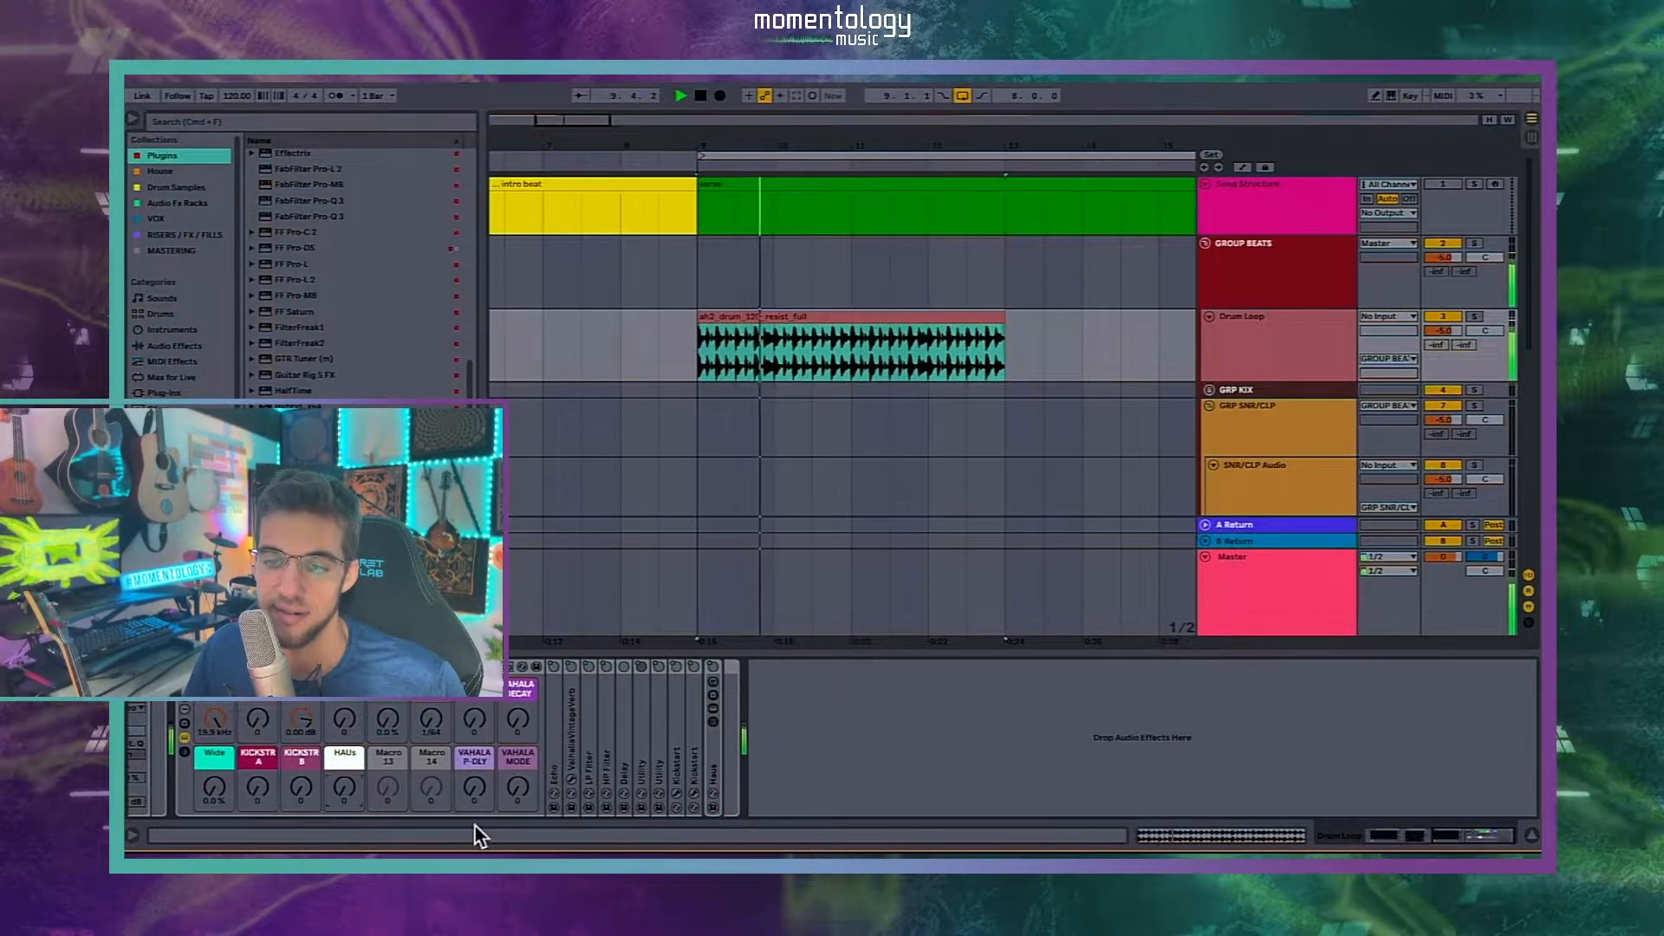
scroll(475, 825, left, 3)
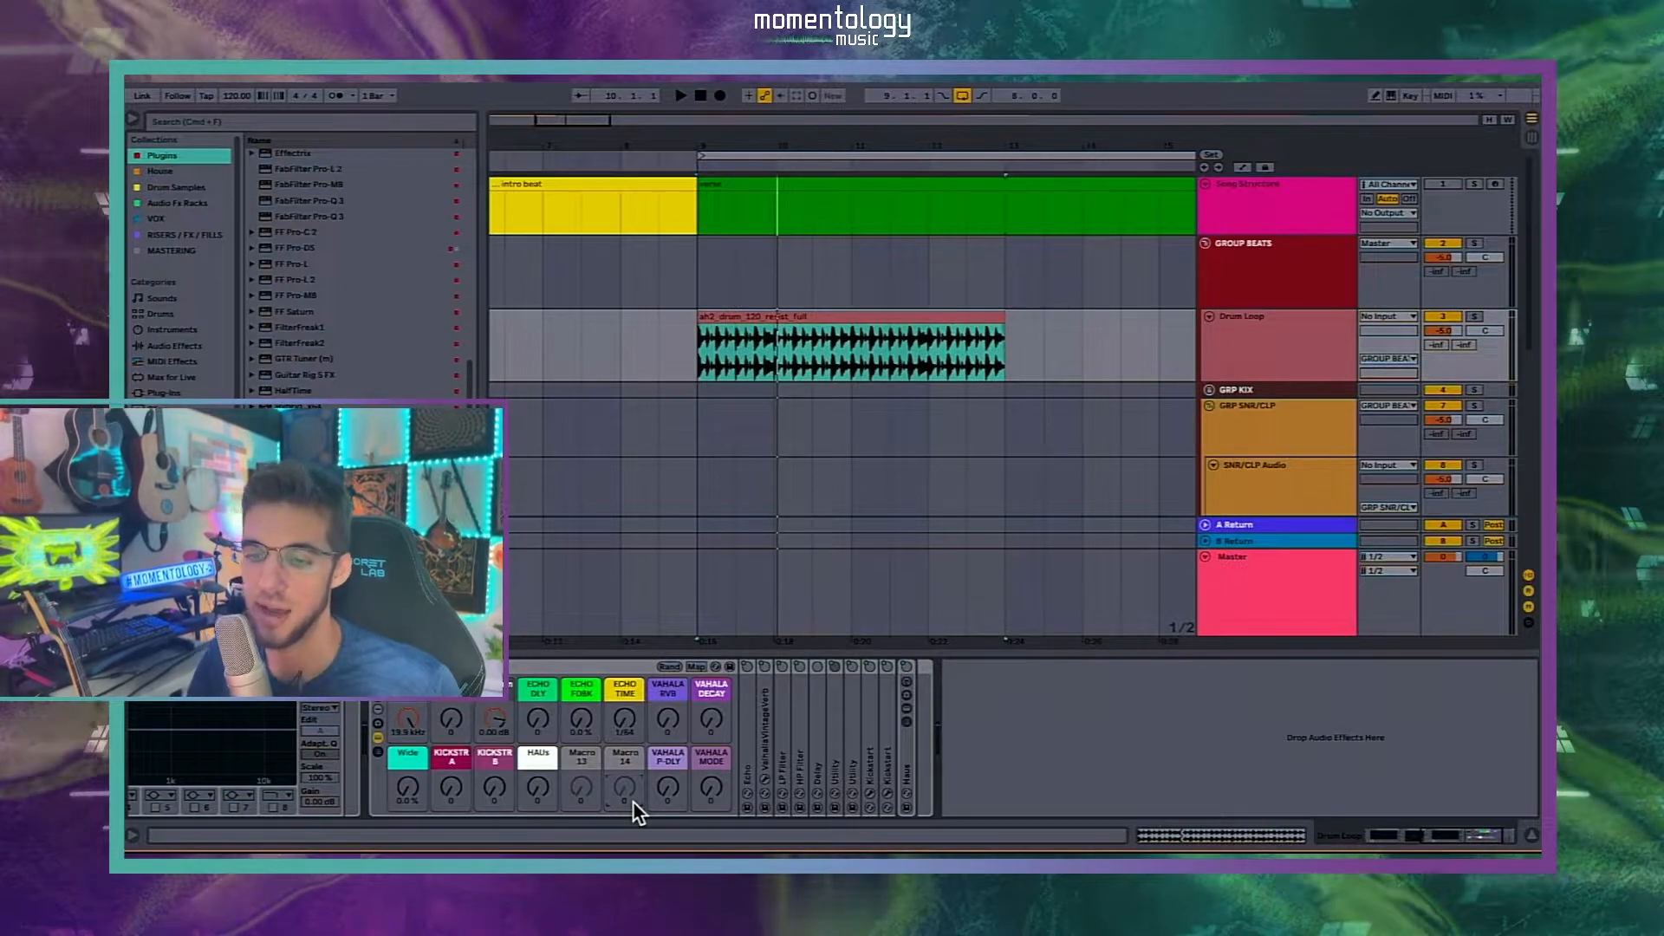
key(Return)
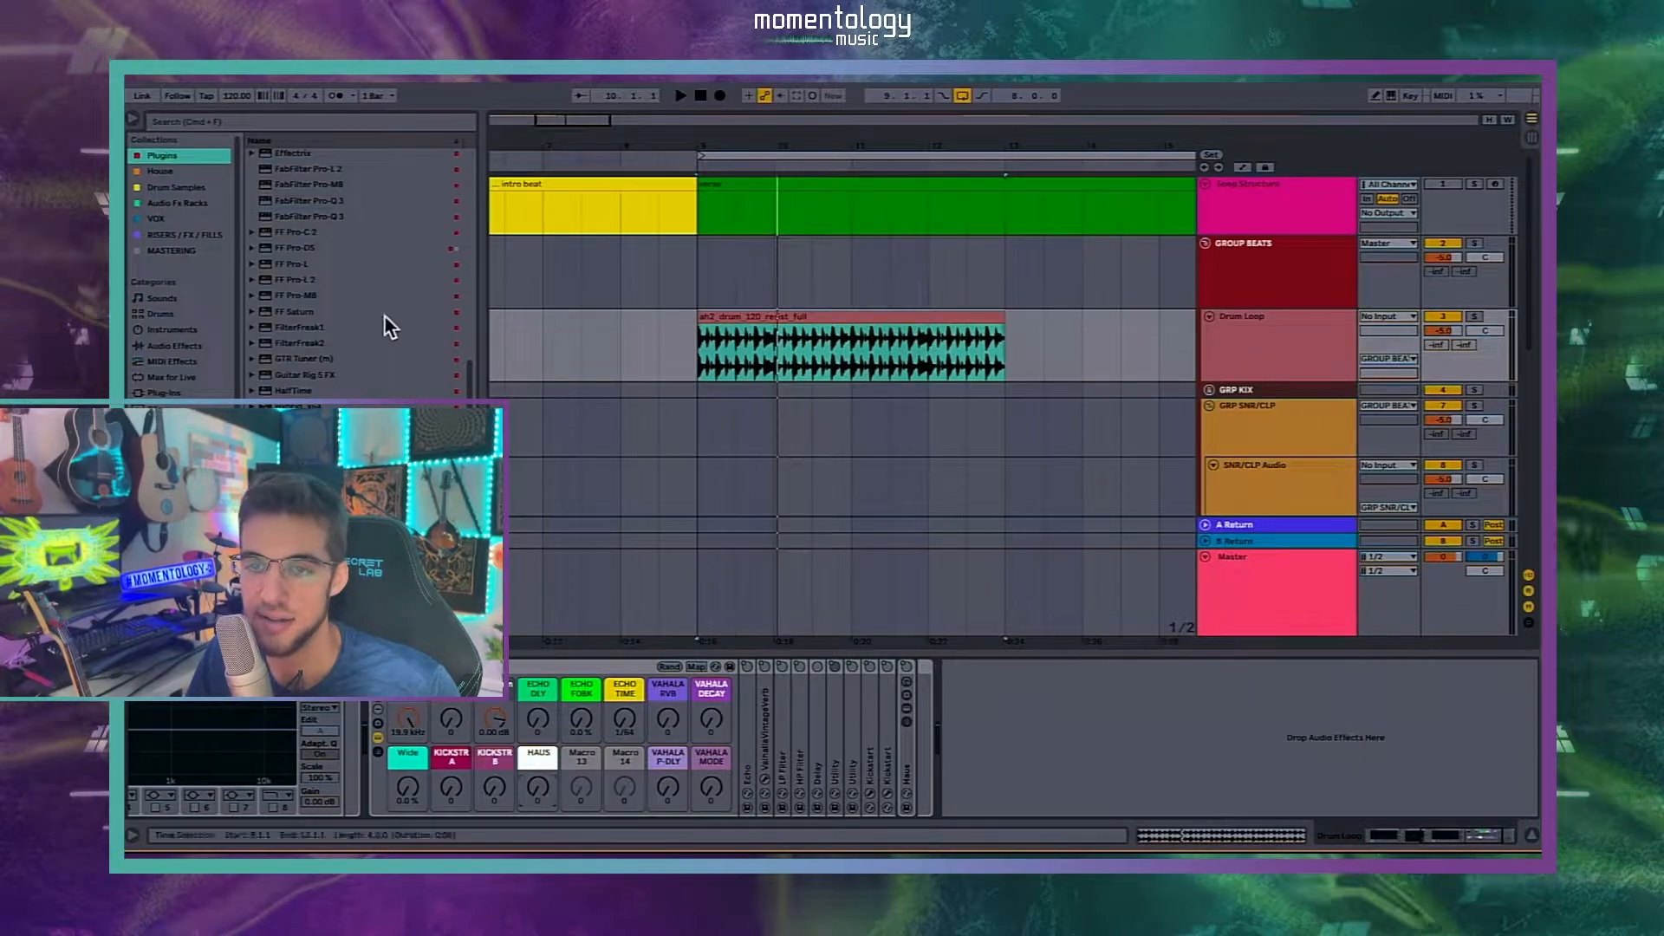
Step: Add the Delay effect from the Delay & Loop audio effects to the Momentology VSTFX rack, directly after Echo
scroll(329, 295, up, 15)
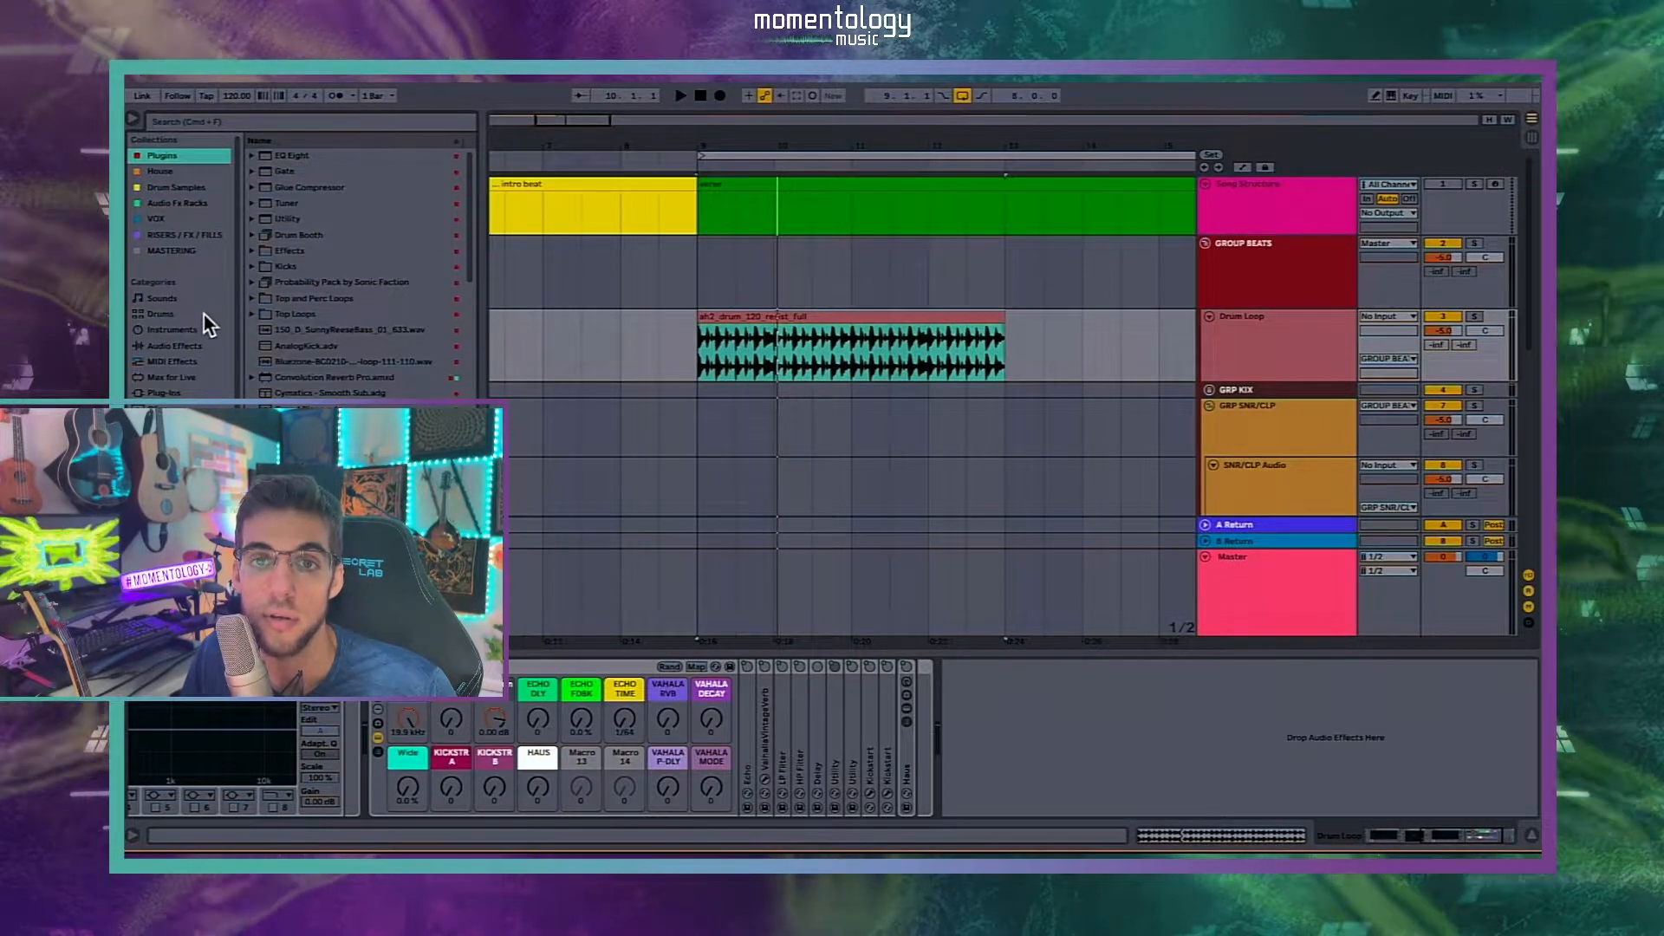
click(201, 345)
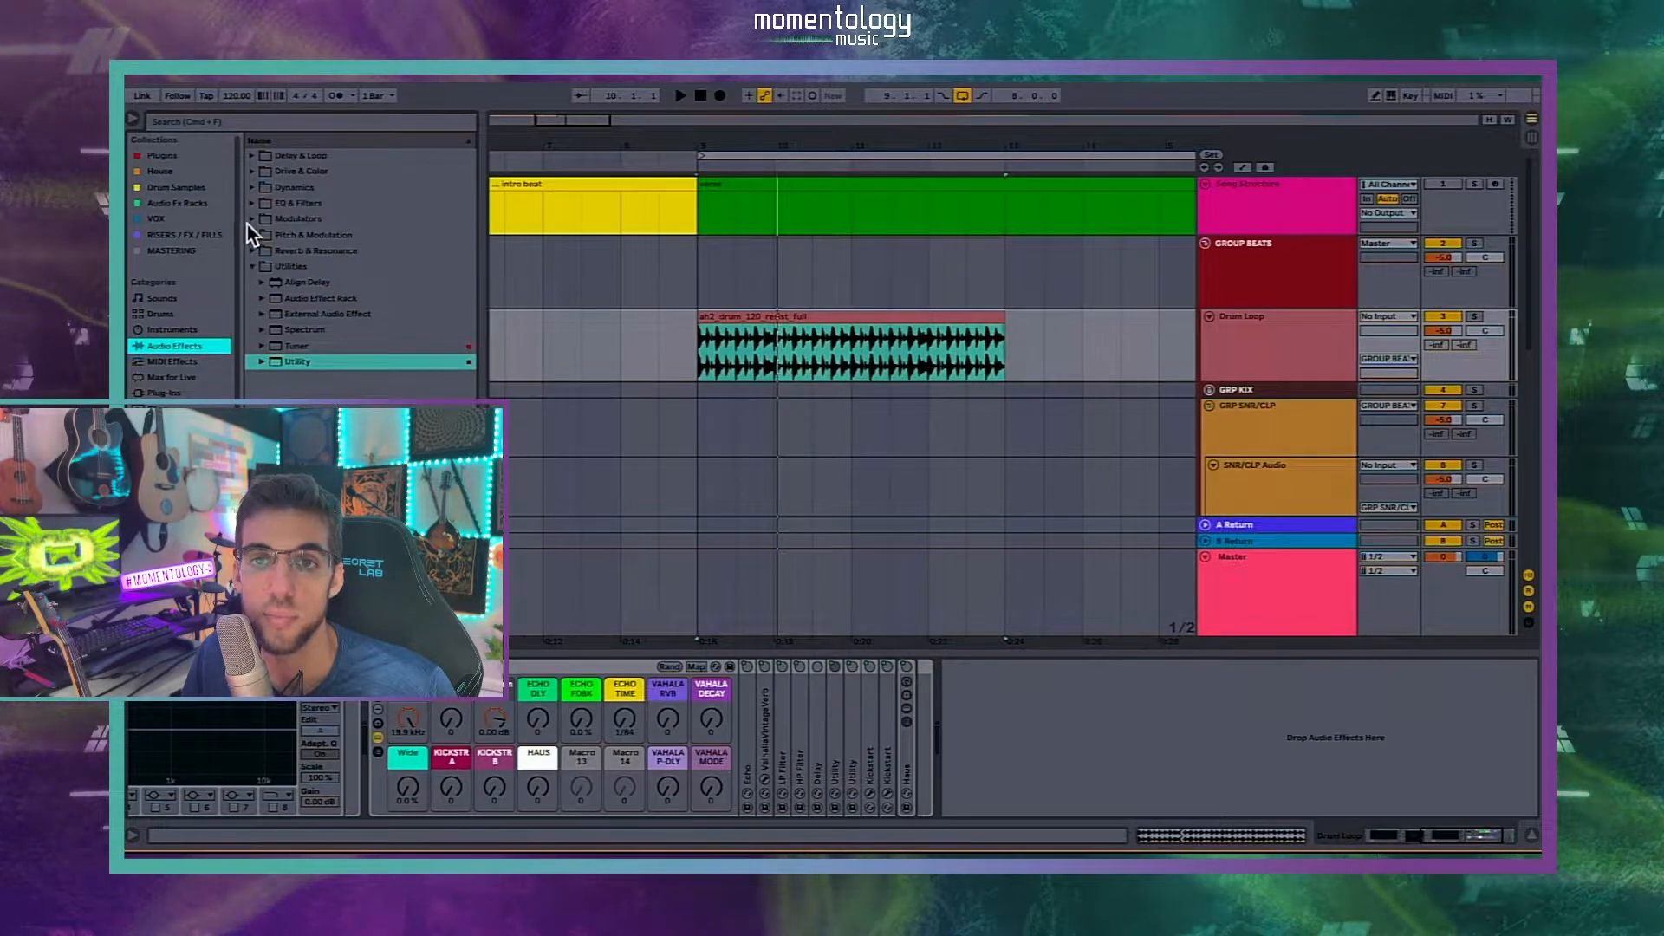
click(253, 155)
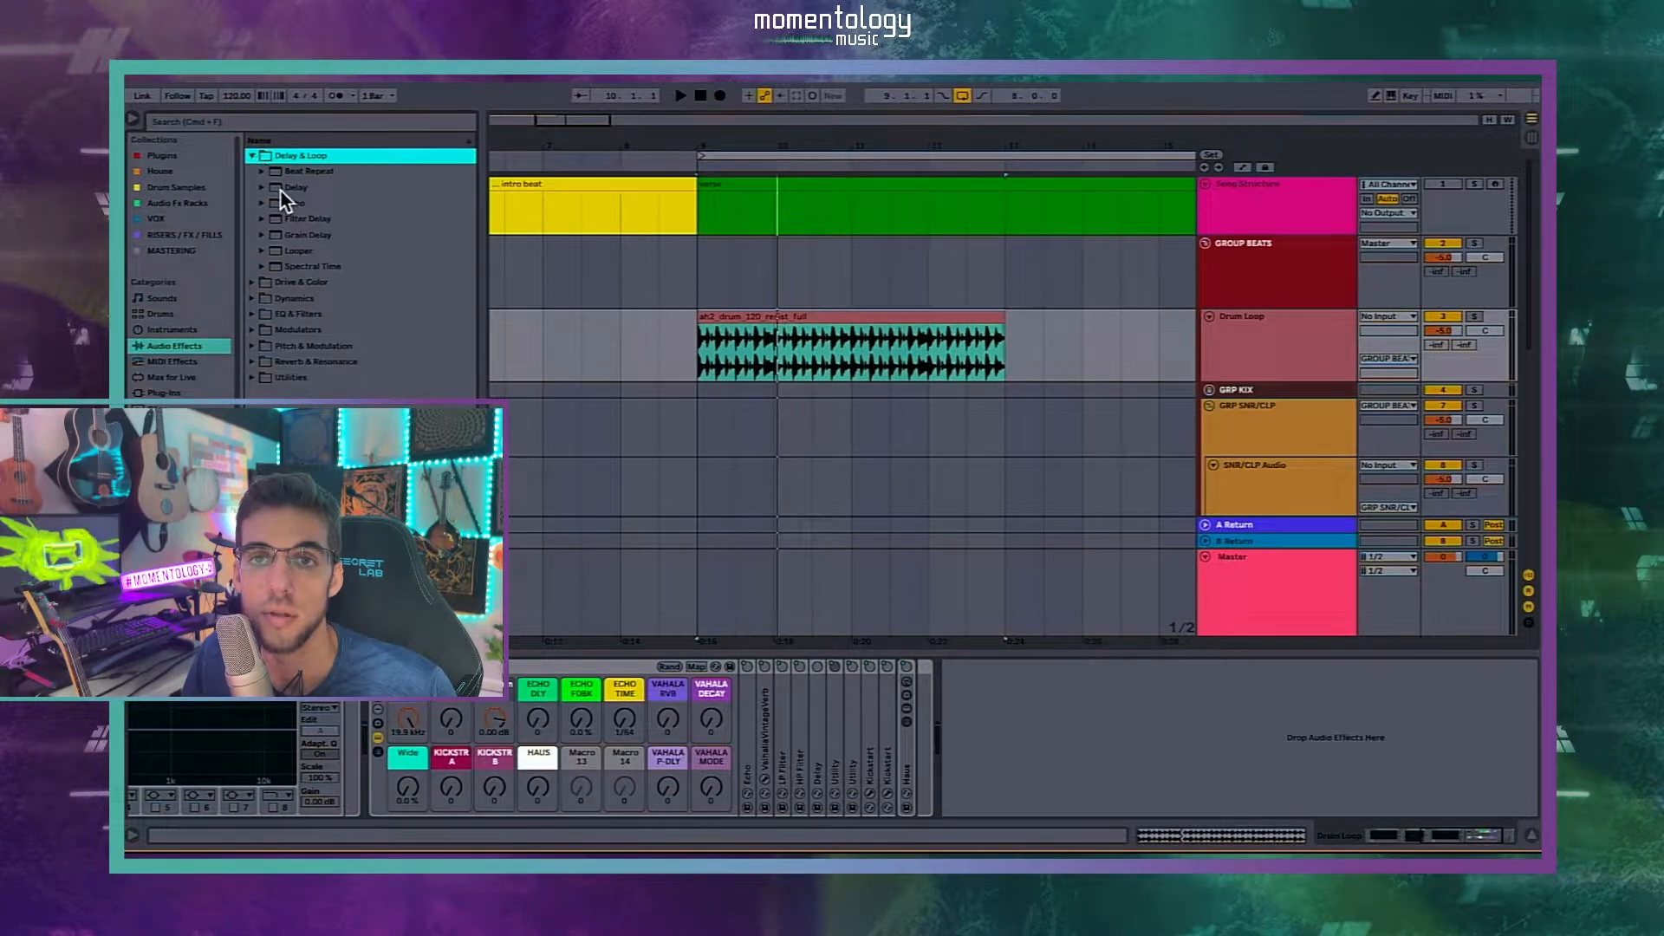
mouse_move(812, 782)
mouse_down()
mouse_move(893, 789)
mouse_move(743, 769)
mouse_move(756, 745)
mouse_up()
drag(891, 777, 982, 806)
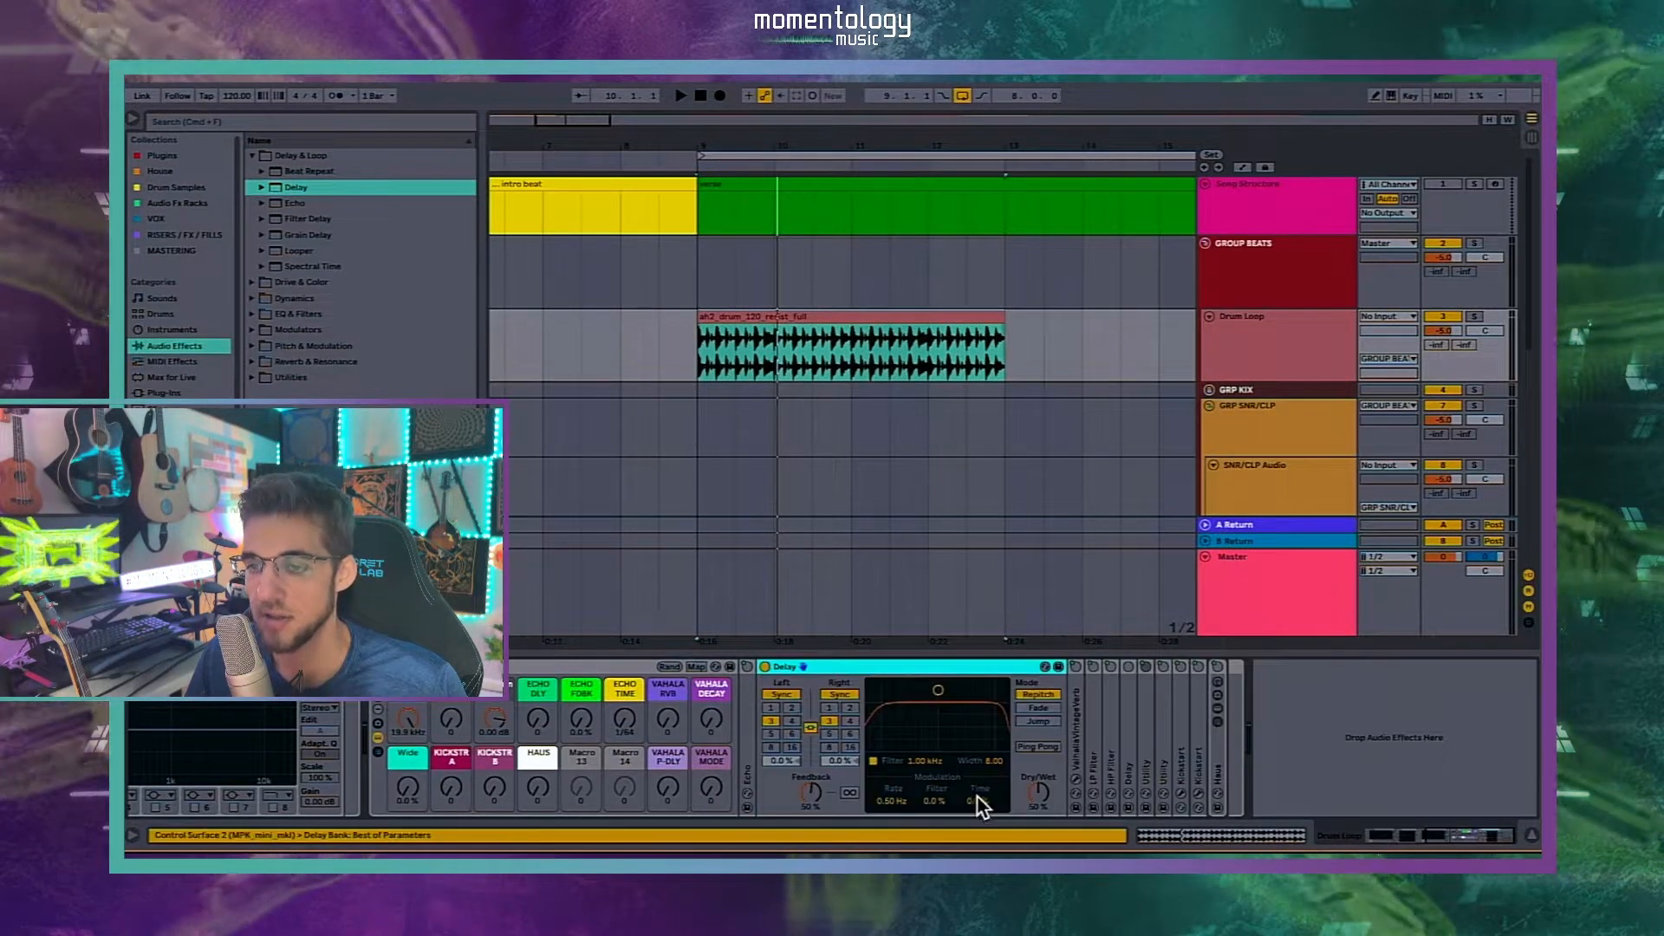
Step: Map the Delay effect's Device On switch to Macro 13 of the rack
click(695, 667)
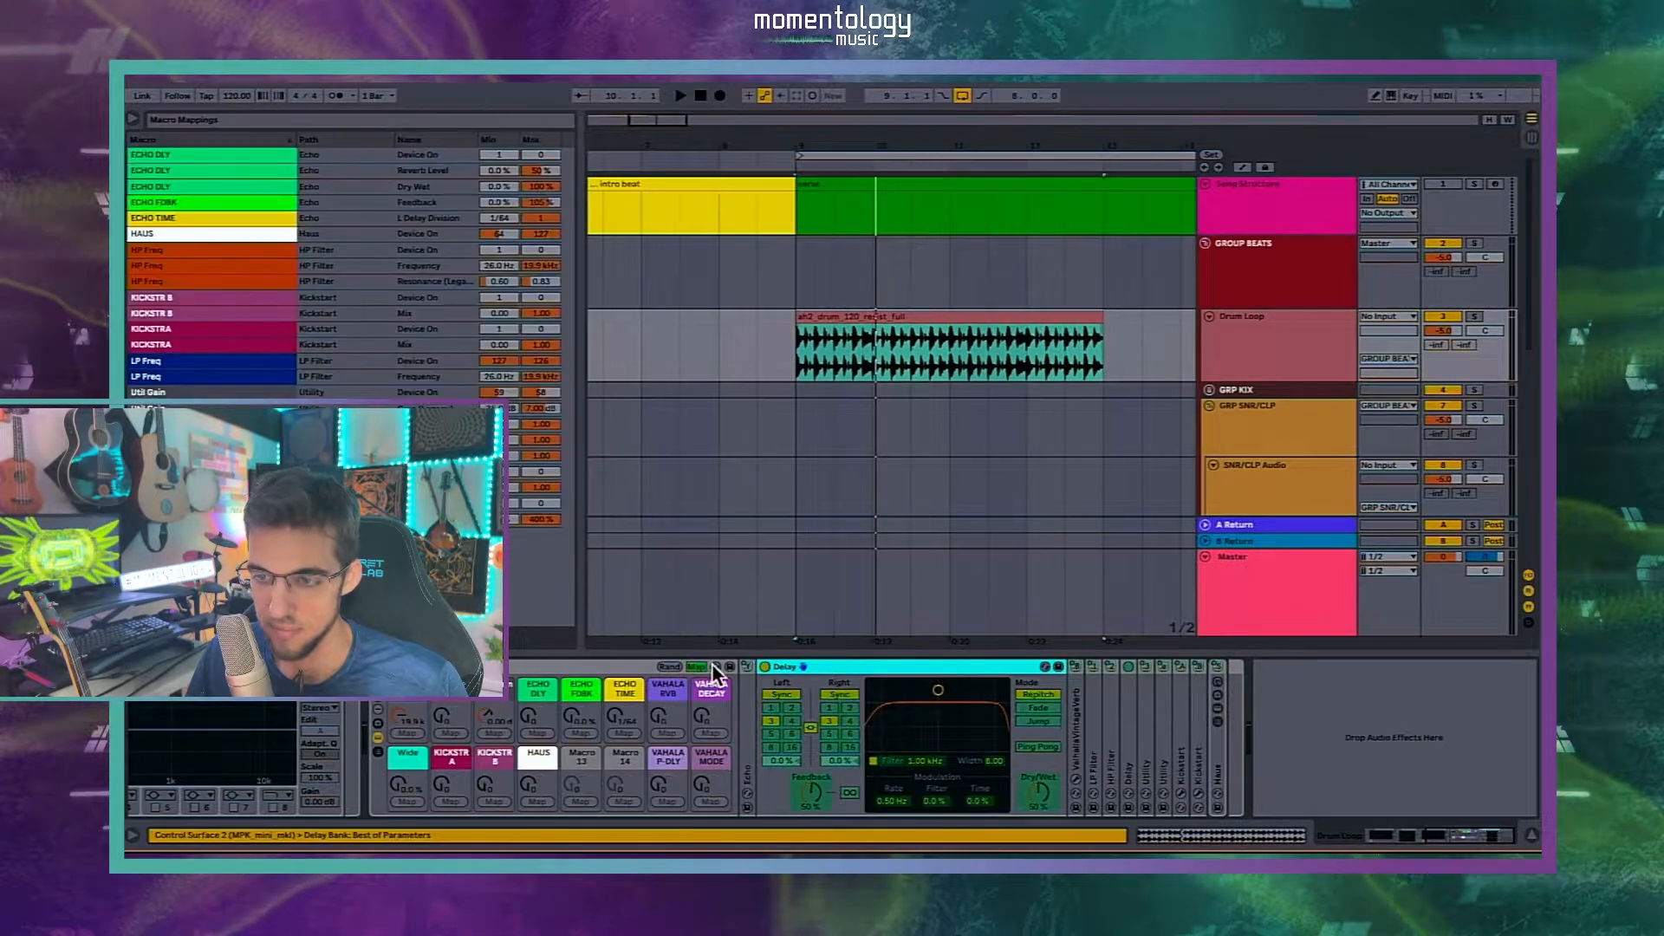
click(764, 666)
click(581, 800)
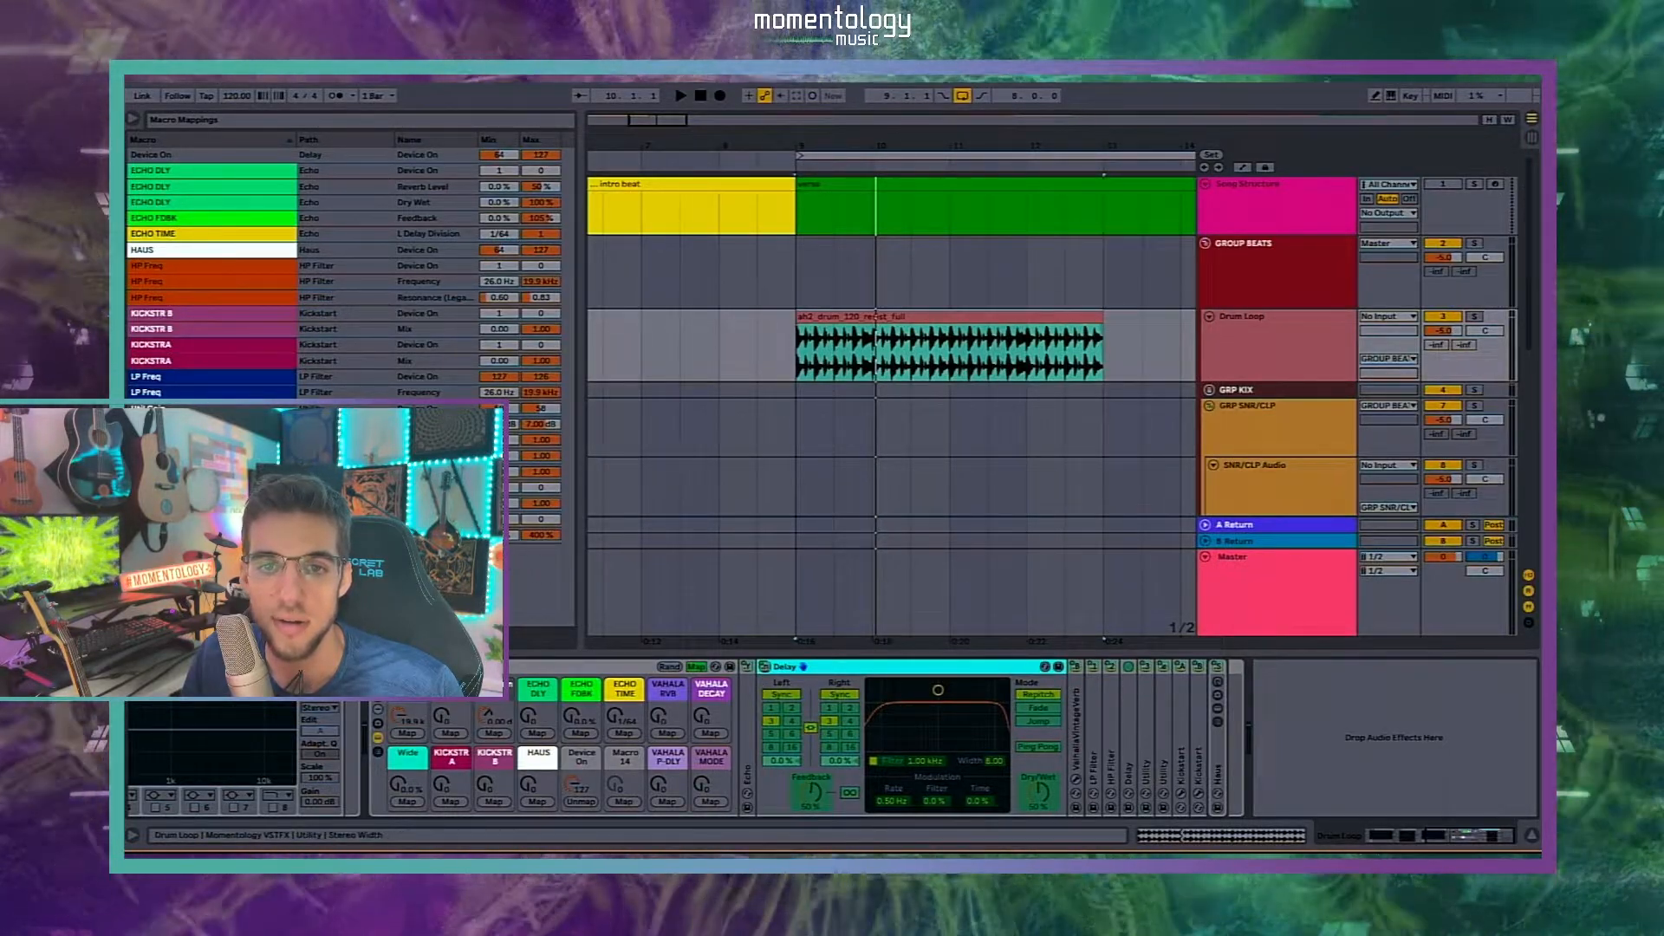
Step: Set the Delay's Device On mapping range to minimum 1 and maximum 0, and leave macro mapping mode
click(223, 377)
click(214, 330)
click(201, 283)
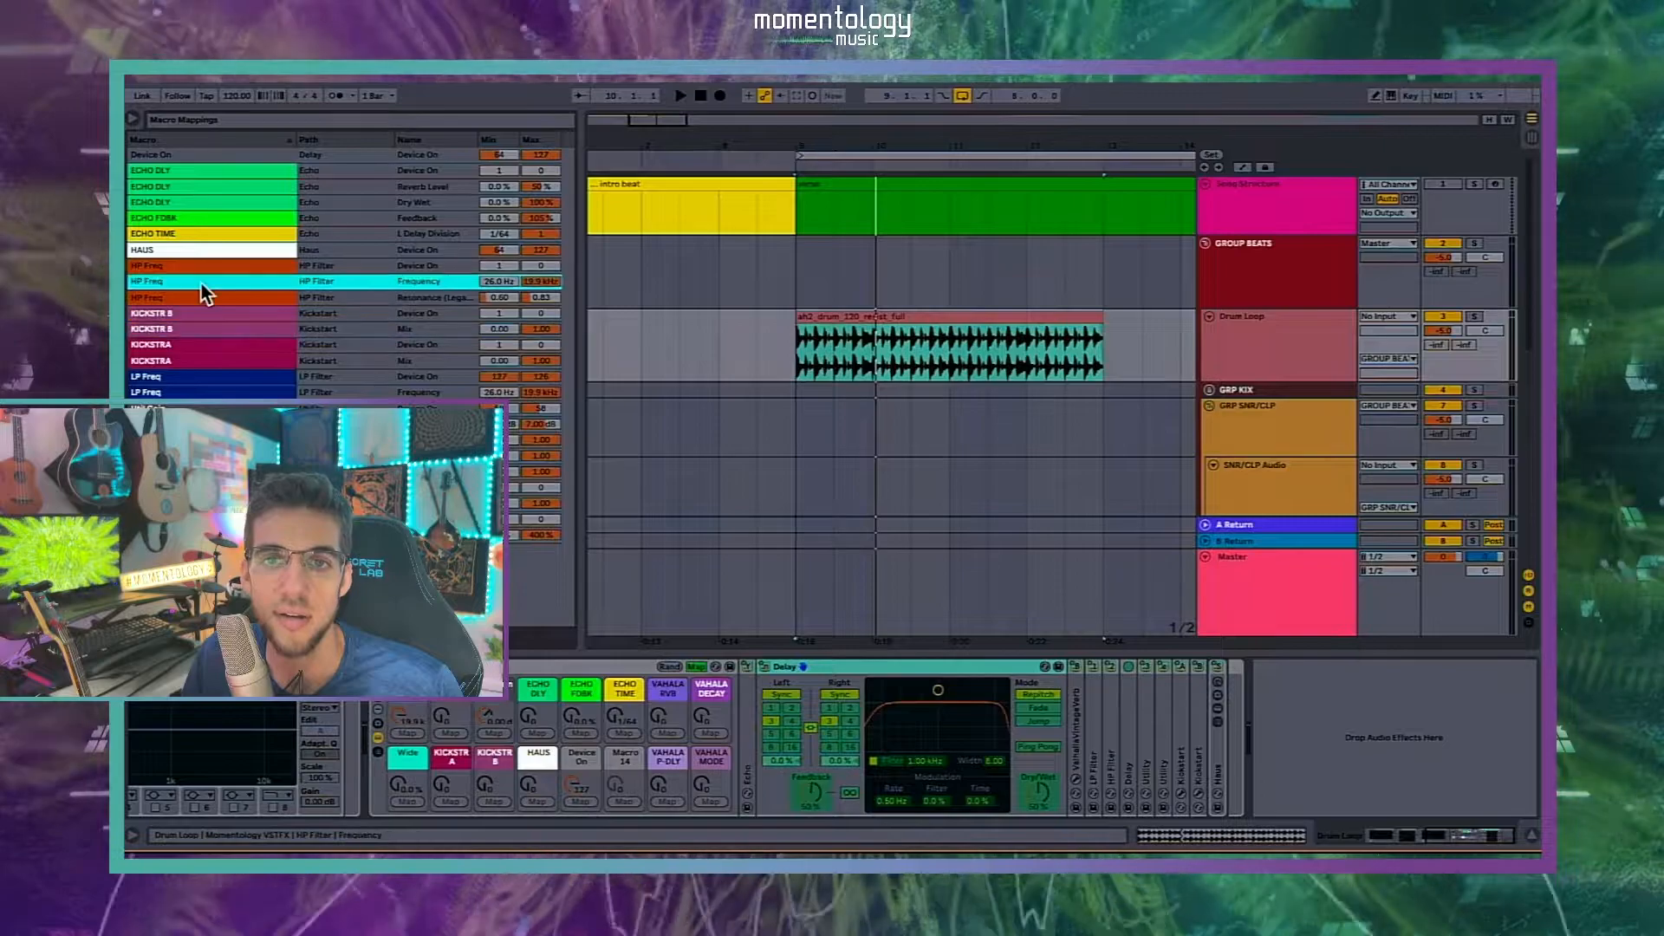
click(525, 154)
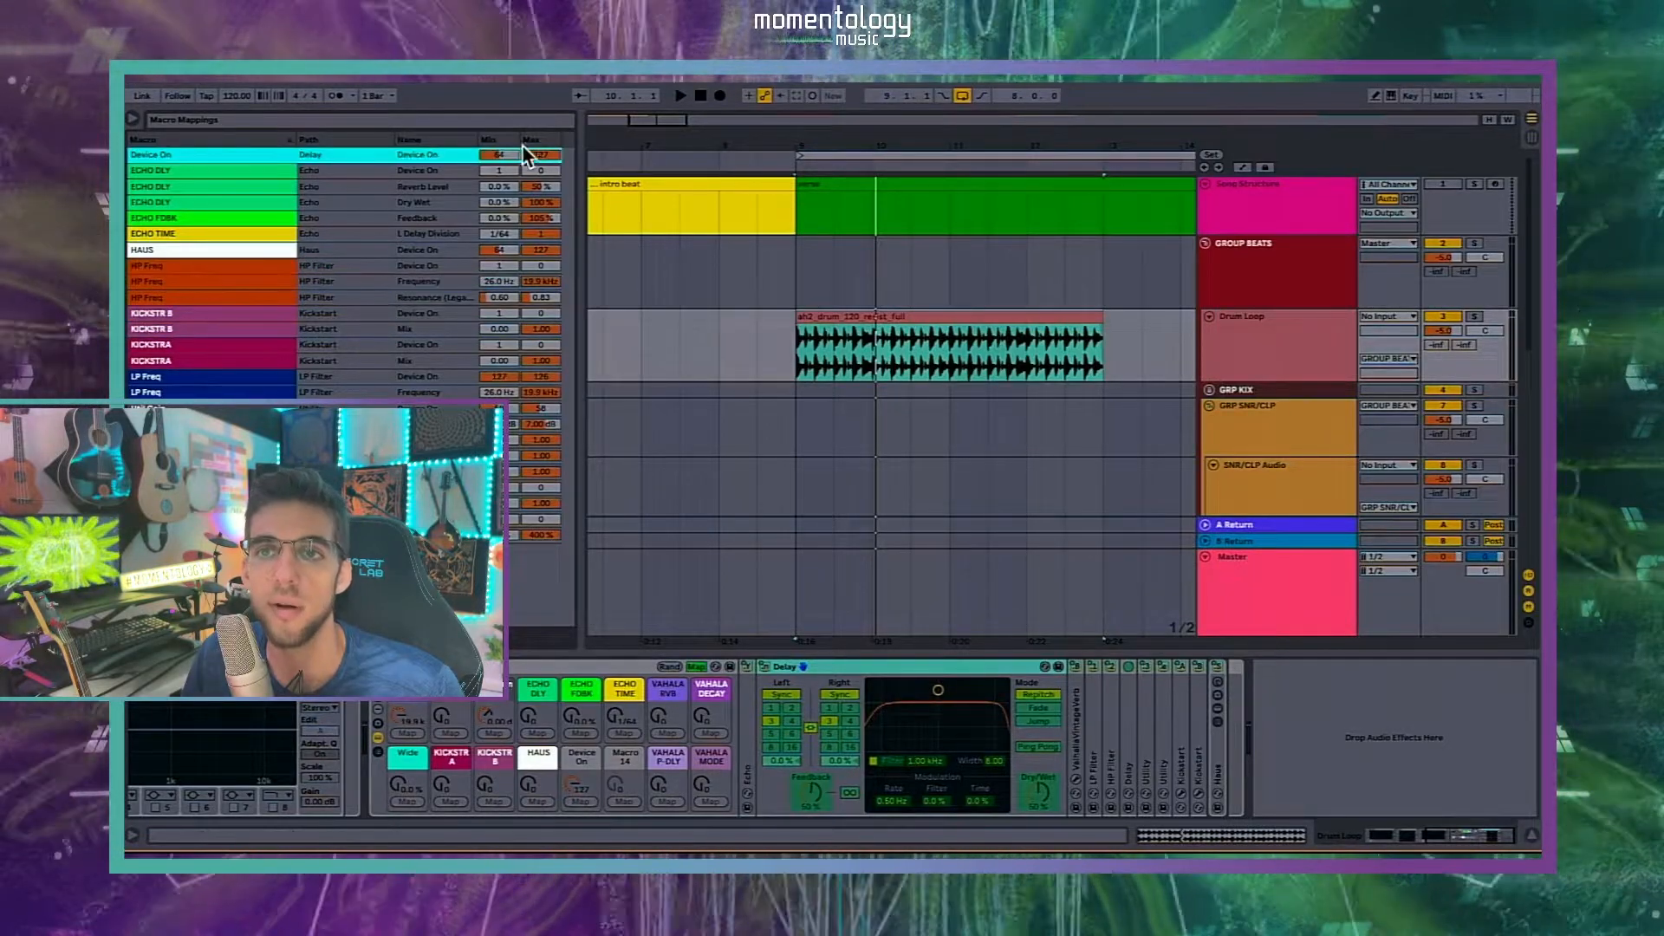
text(0)
key(Return)
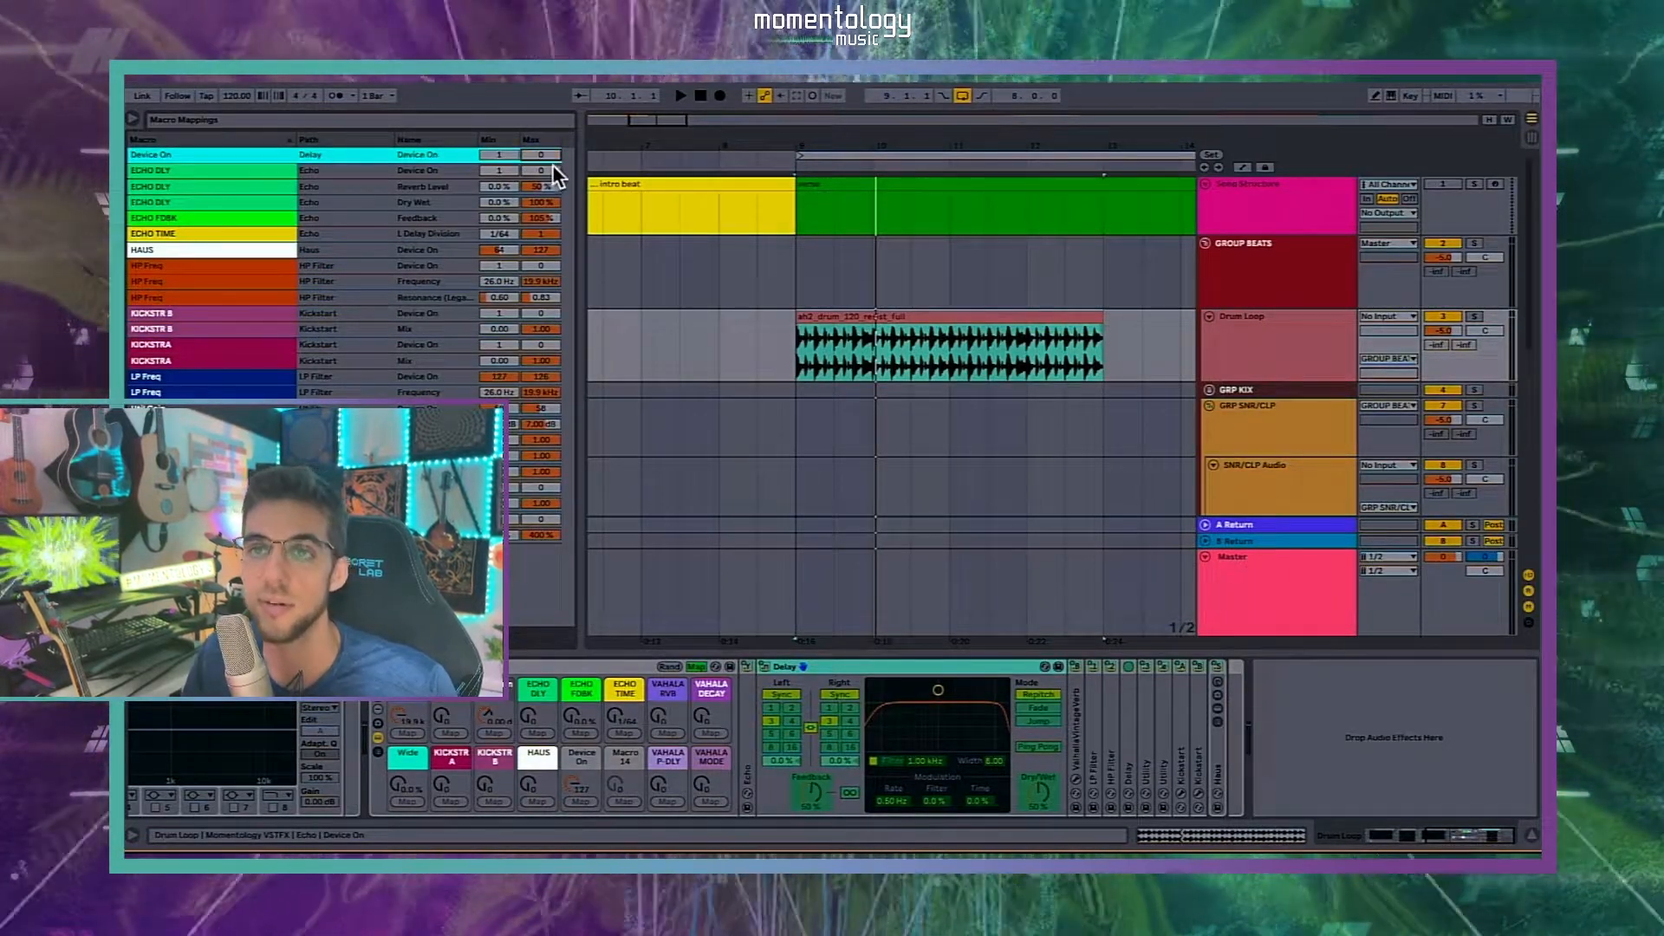
click(696, 667)
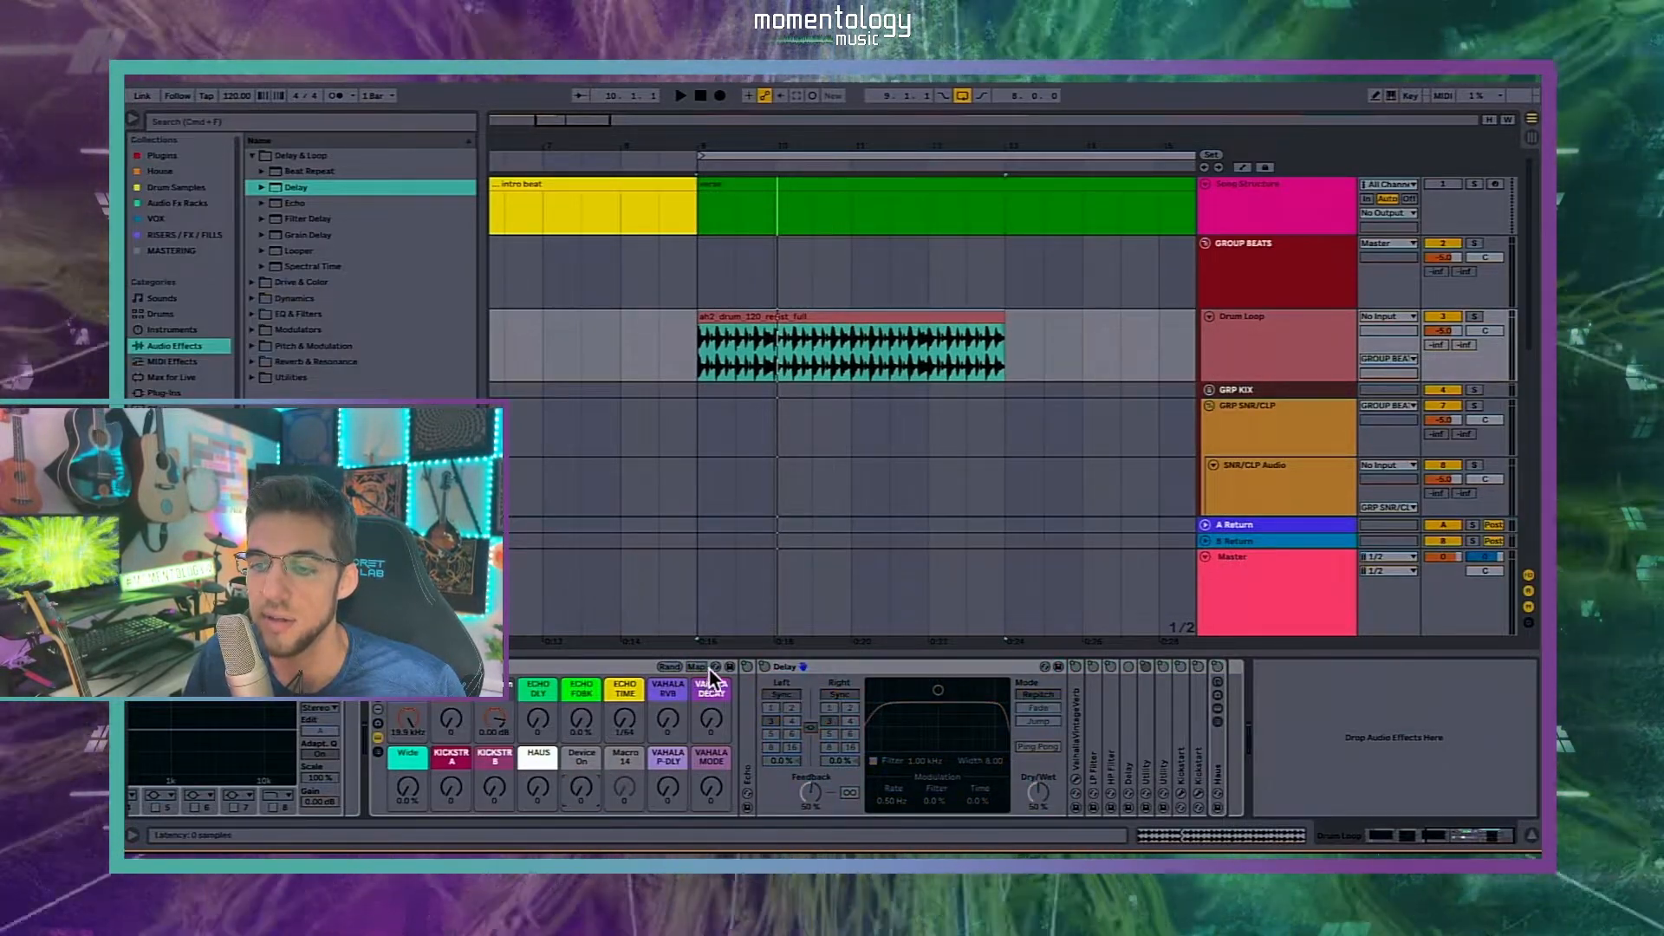
Step: Map the Delay's Dry/Wet control to the same macro as its Device On switch
key(ctrl+m)
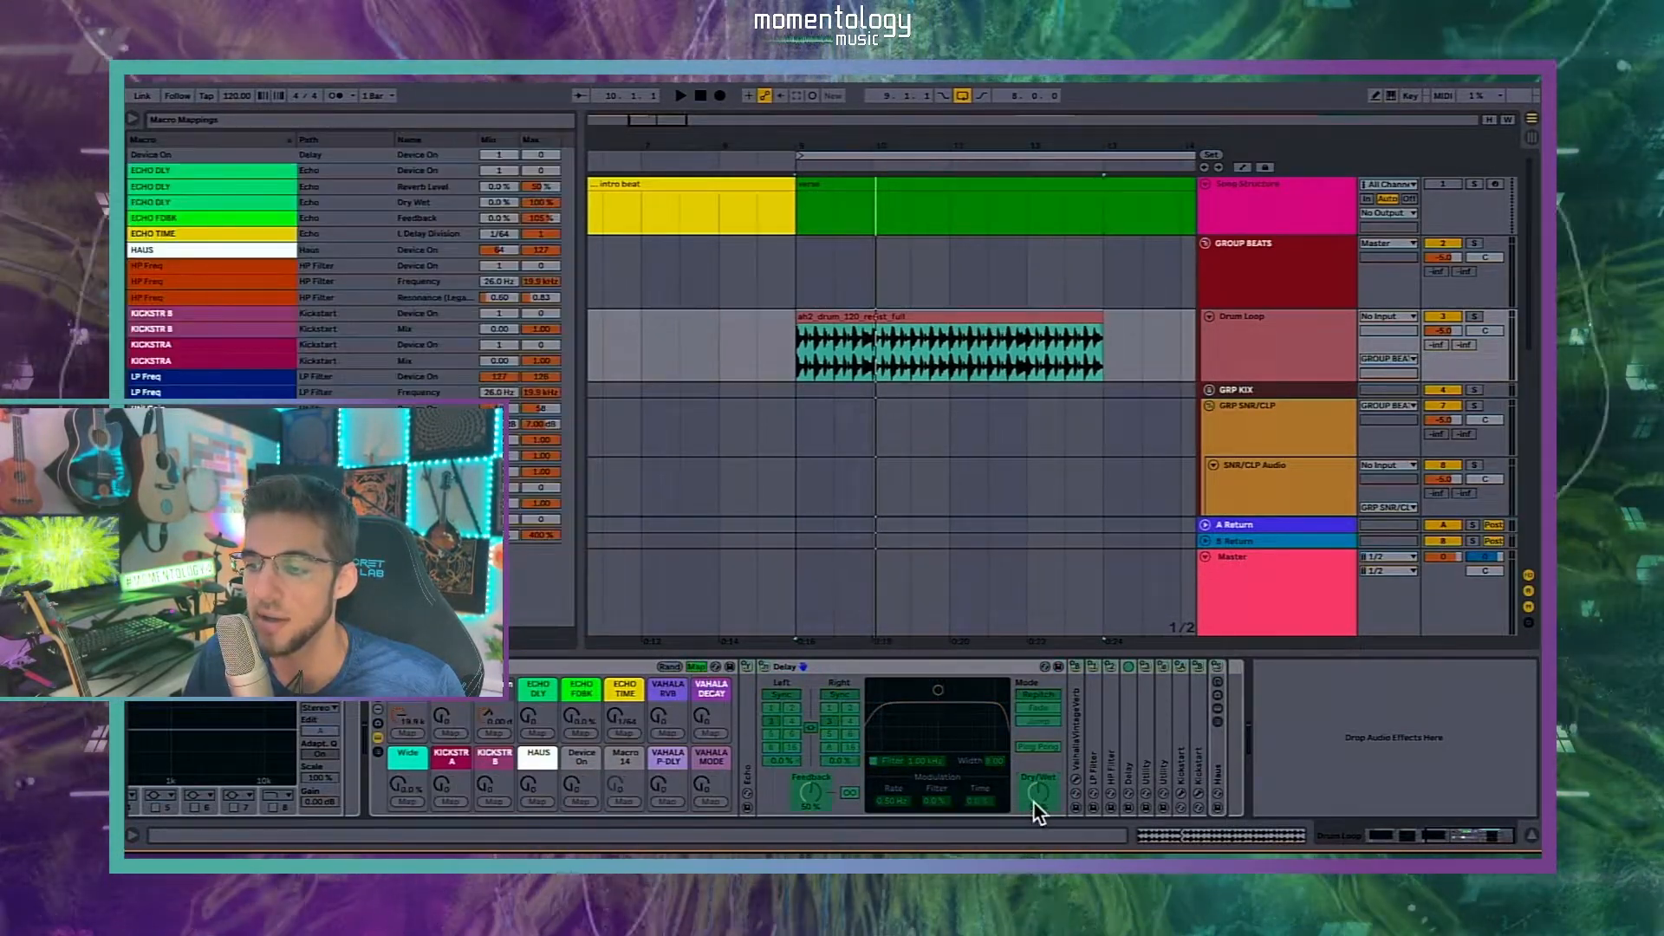
click(580, 801)
click(696, 666)
Step: Rename the Delay's Dry/Wet macro as DLY D/W
click(585, 753)
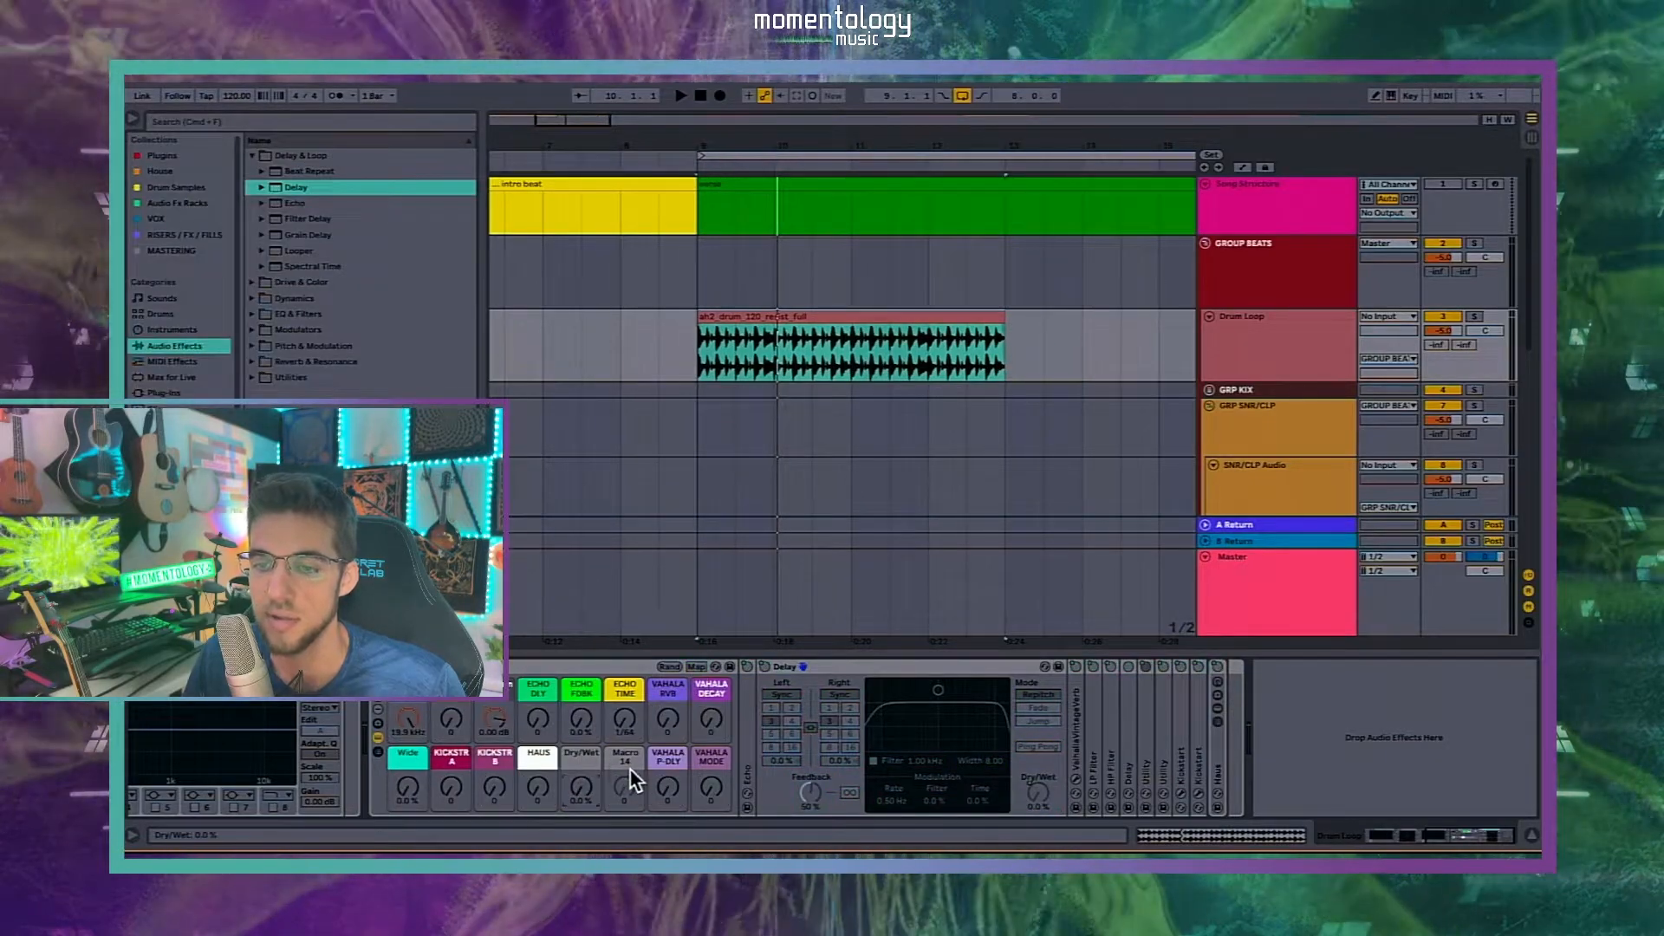
key(super+r)
text(DLY D/W)
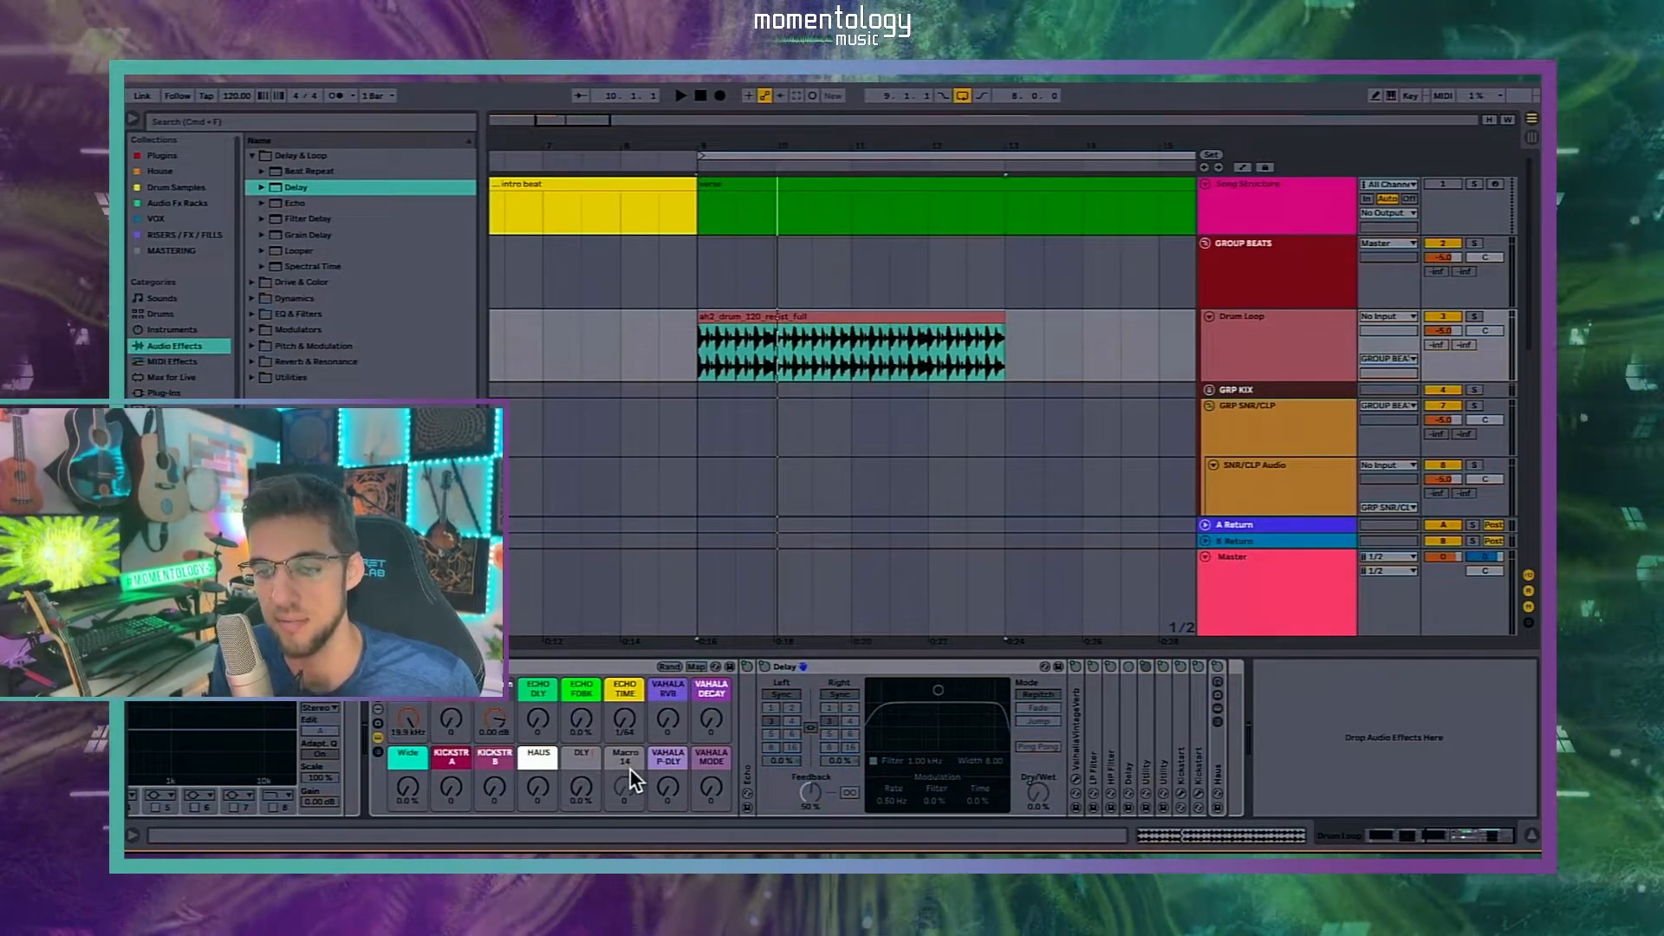
key(Return)
Step: Play the drum loop while turning the DLY D/W macro to audition the delay, and stop playback
key(space)
mouse_move(581, 786)
mouse_down()
mouse_move(580, 754)
mouse_move(581, 786)
mouse_up()
key(space)
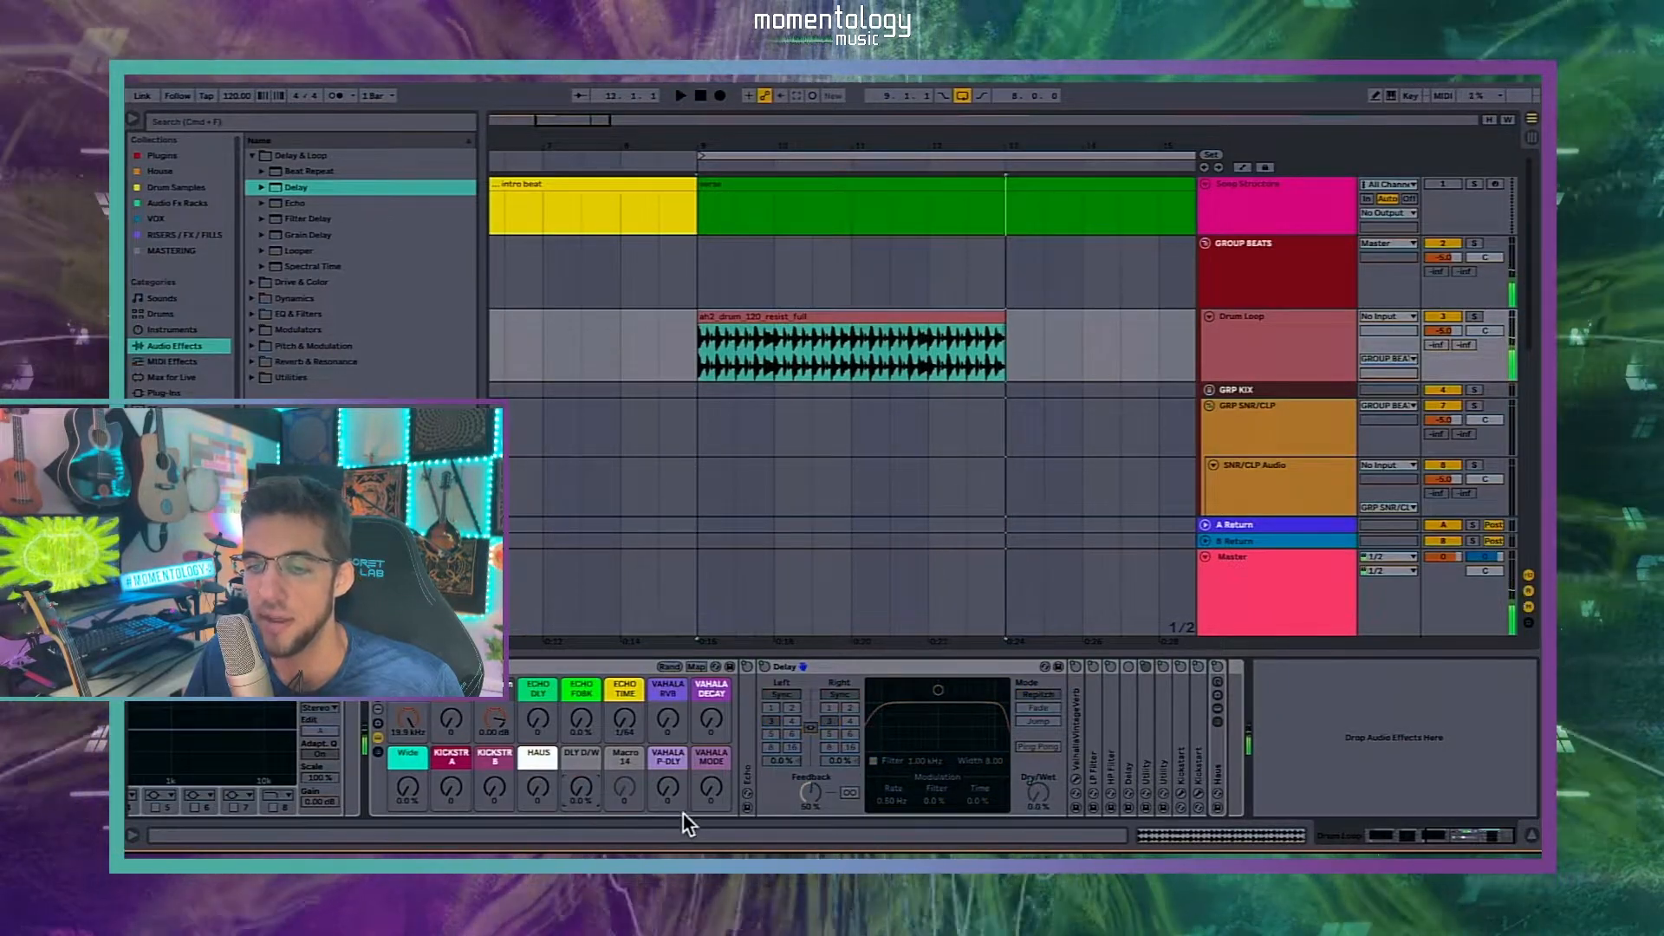
Step: Map the Delay's Feedback control to Macro 14 and name that macro DLY FDBK
click(696, 666)
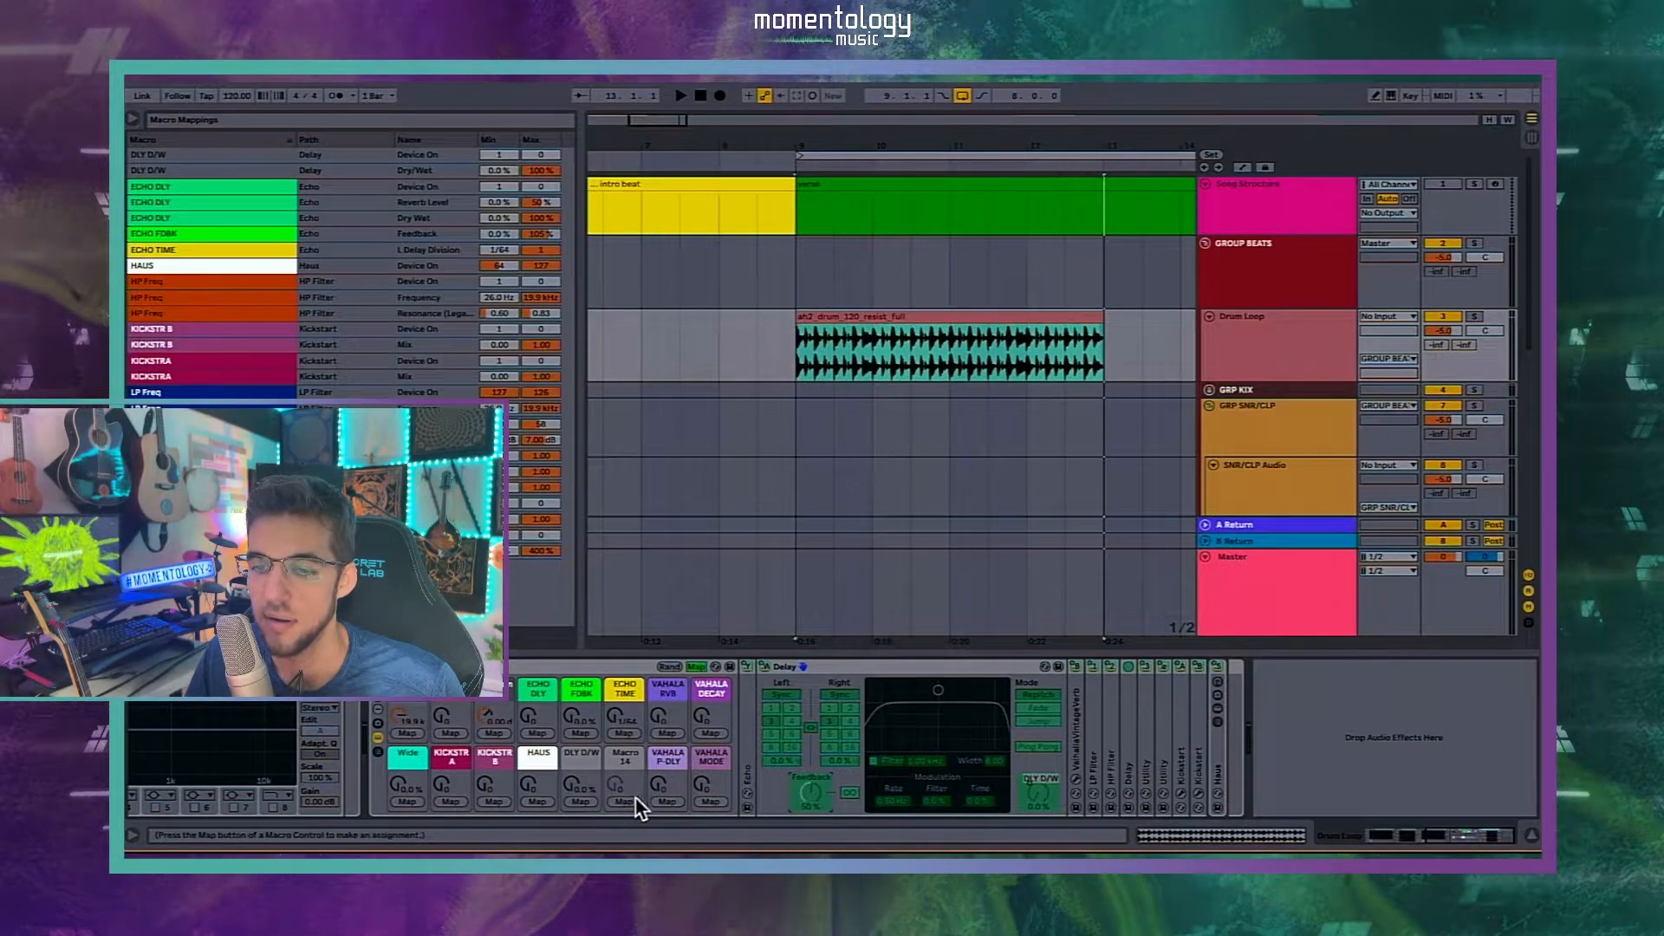
click(638, 799)
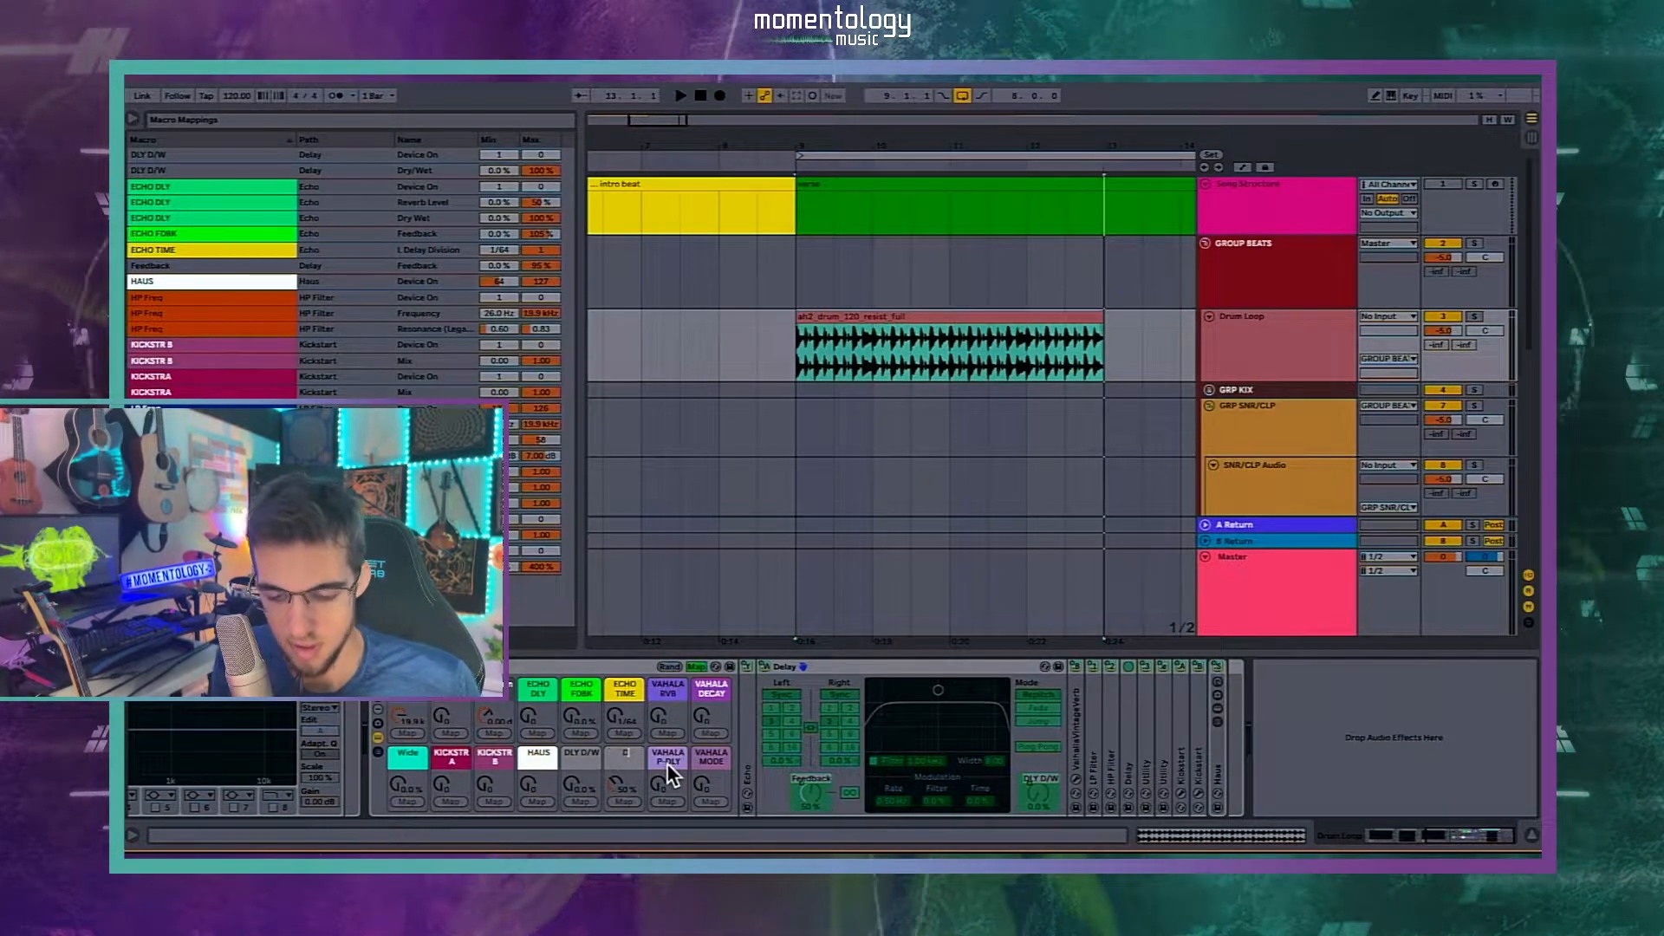
text(DLY F)
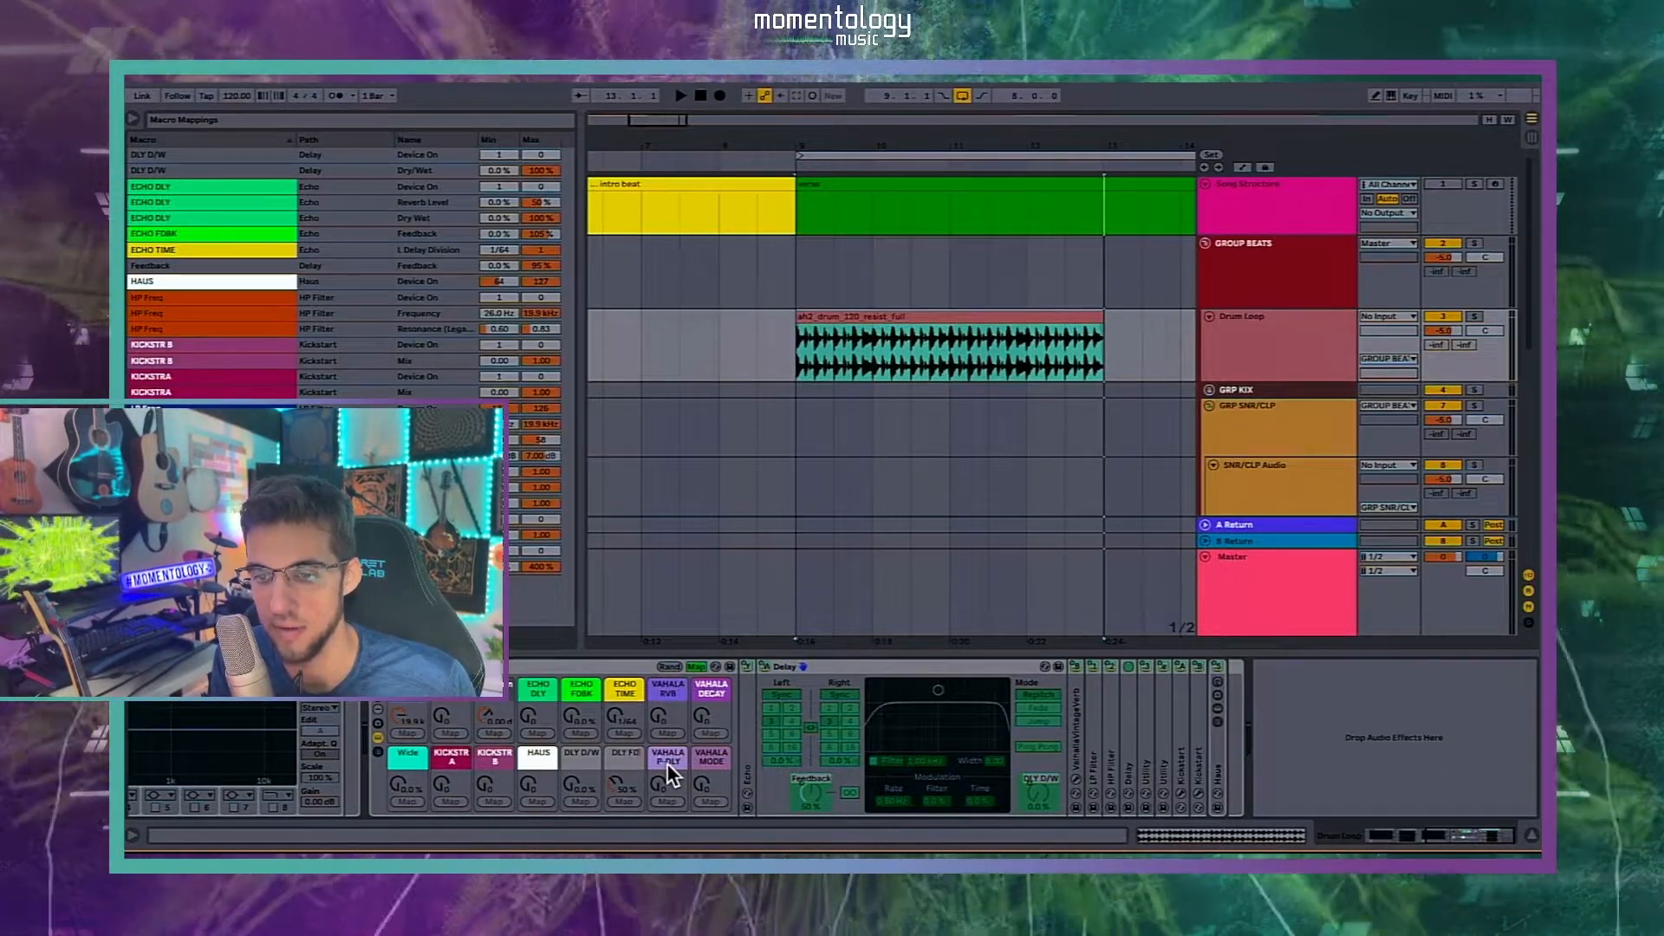
text(DBK)
key(Return)
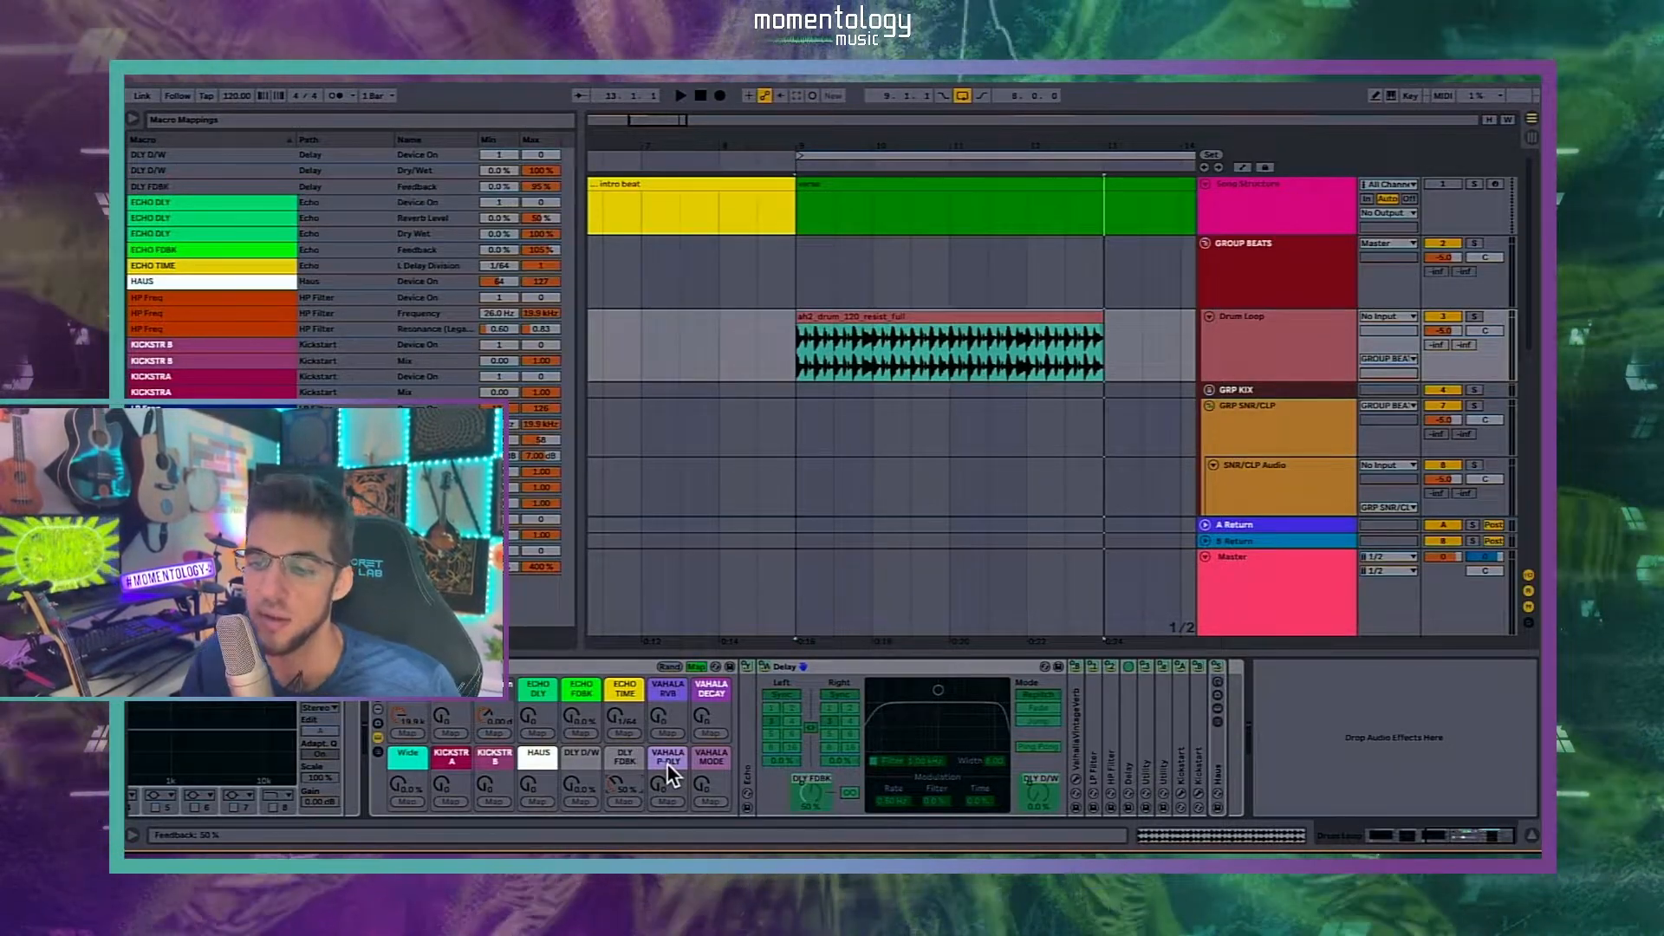
Step: Leave macro mapping mode and audition the drum loop with the DLY D/W and DLY FDBK macros raised
click(698, 667)
key(space)
mouse_move(582, 787)
mouse_down()
mouse_move(582, 750)
mouse_move(625, 766)
mouse_move(625, 740)
mouse_move(581, 764)
mouse_move(591, 792)
mouse_up()
key(space)
key(space)
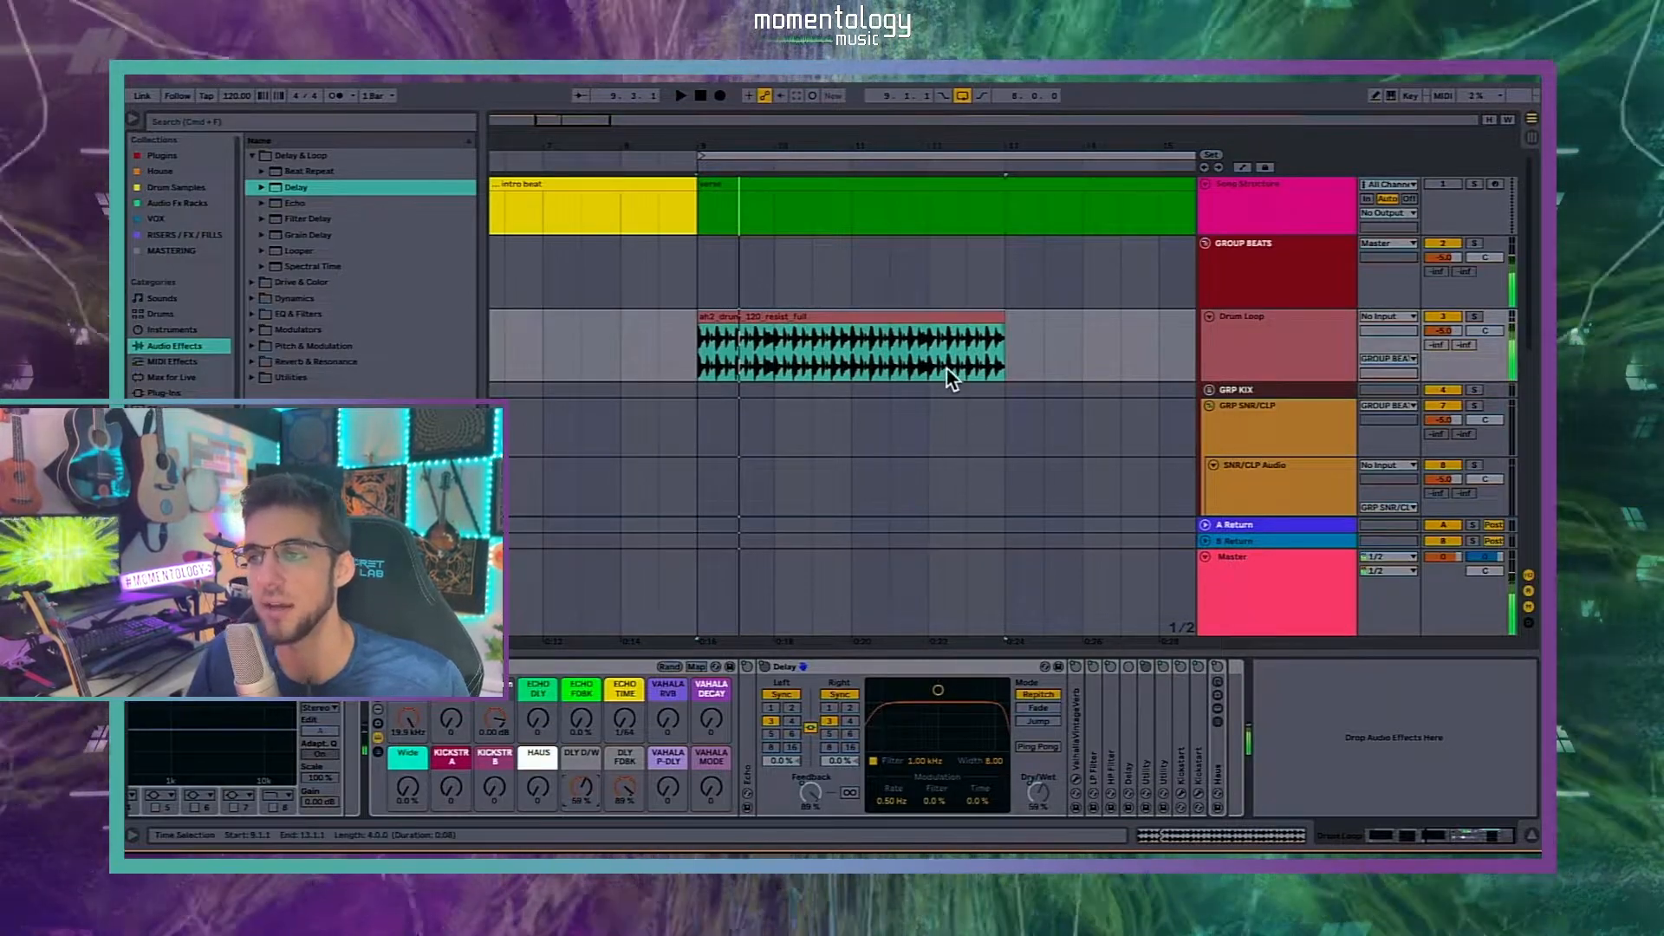
Step: Play from near the end of the drum loop clip while adjusting the DLY D/W macro to hear the delay tail
click(932, 368)
key(space)
mouse_move(578, 785)
mouse_down()
mouse_move(578, 813)
mouse_move(620, 824)
mouse_move(576, 819)
mouse_move(575, 845)
mouse_move(575, 786)
mouse_up()
key(space)
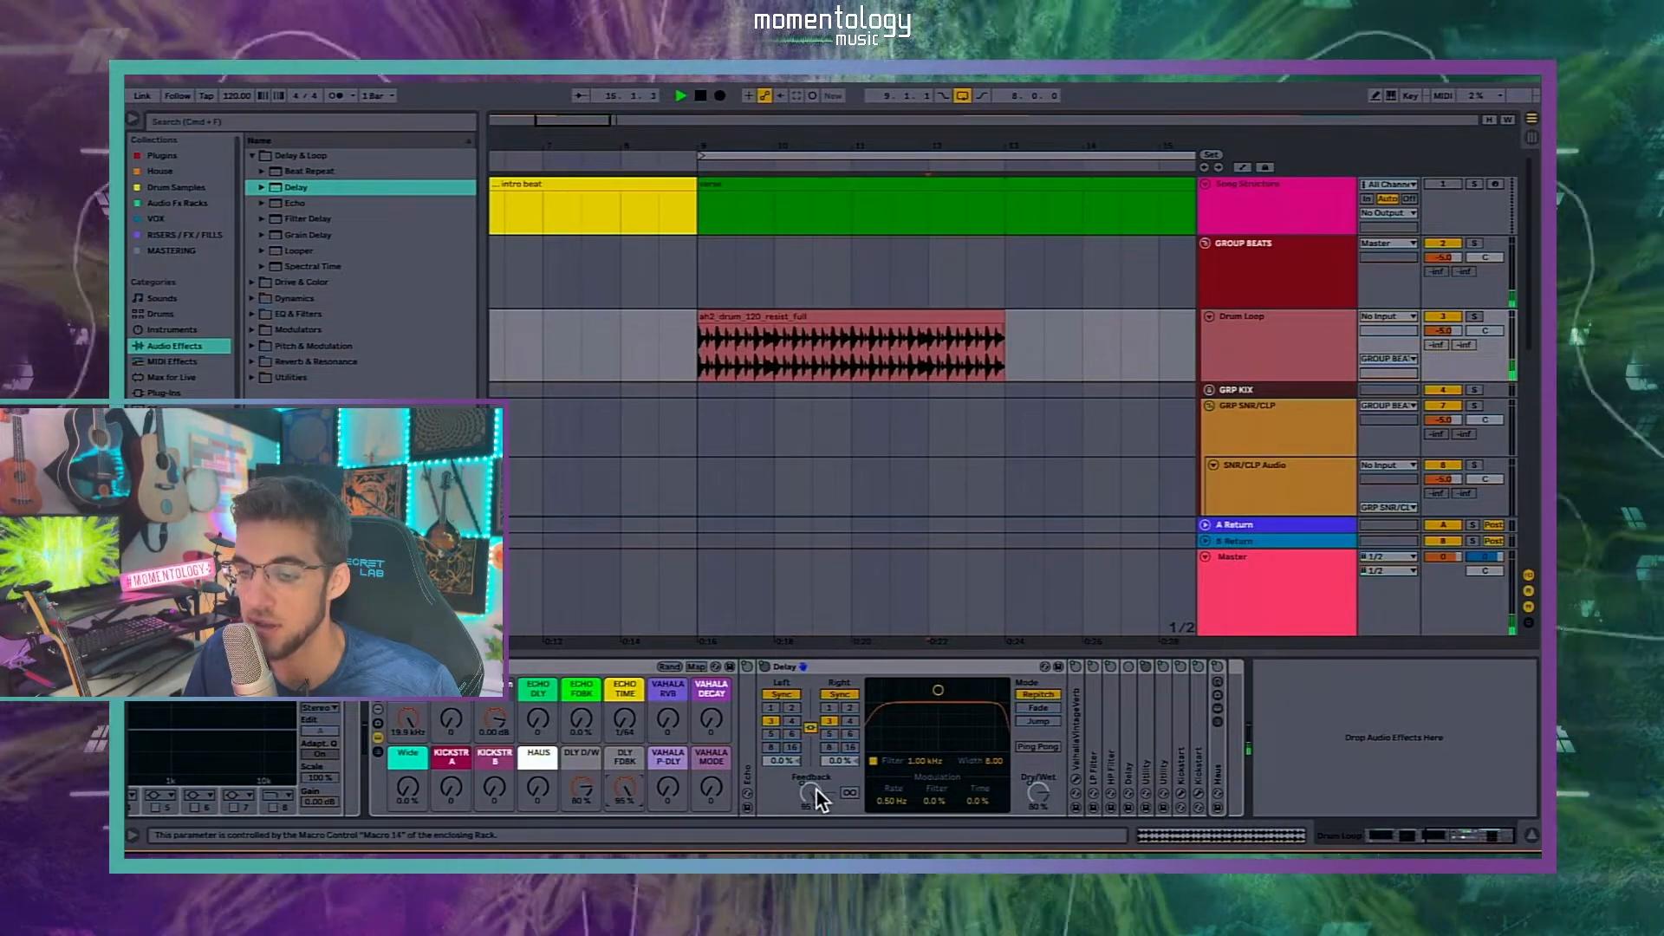
Step: Turn the DLY FDBK and DLY D/W macros down to 0%
drag(813, 790, 813, 858)
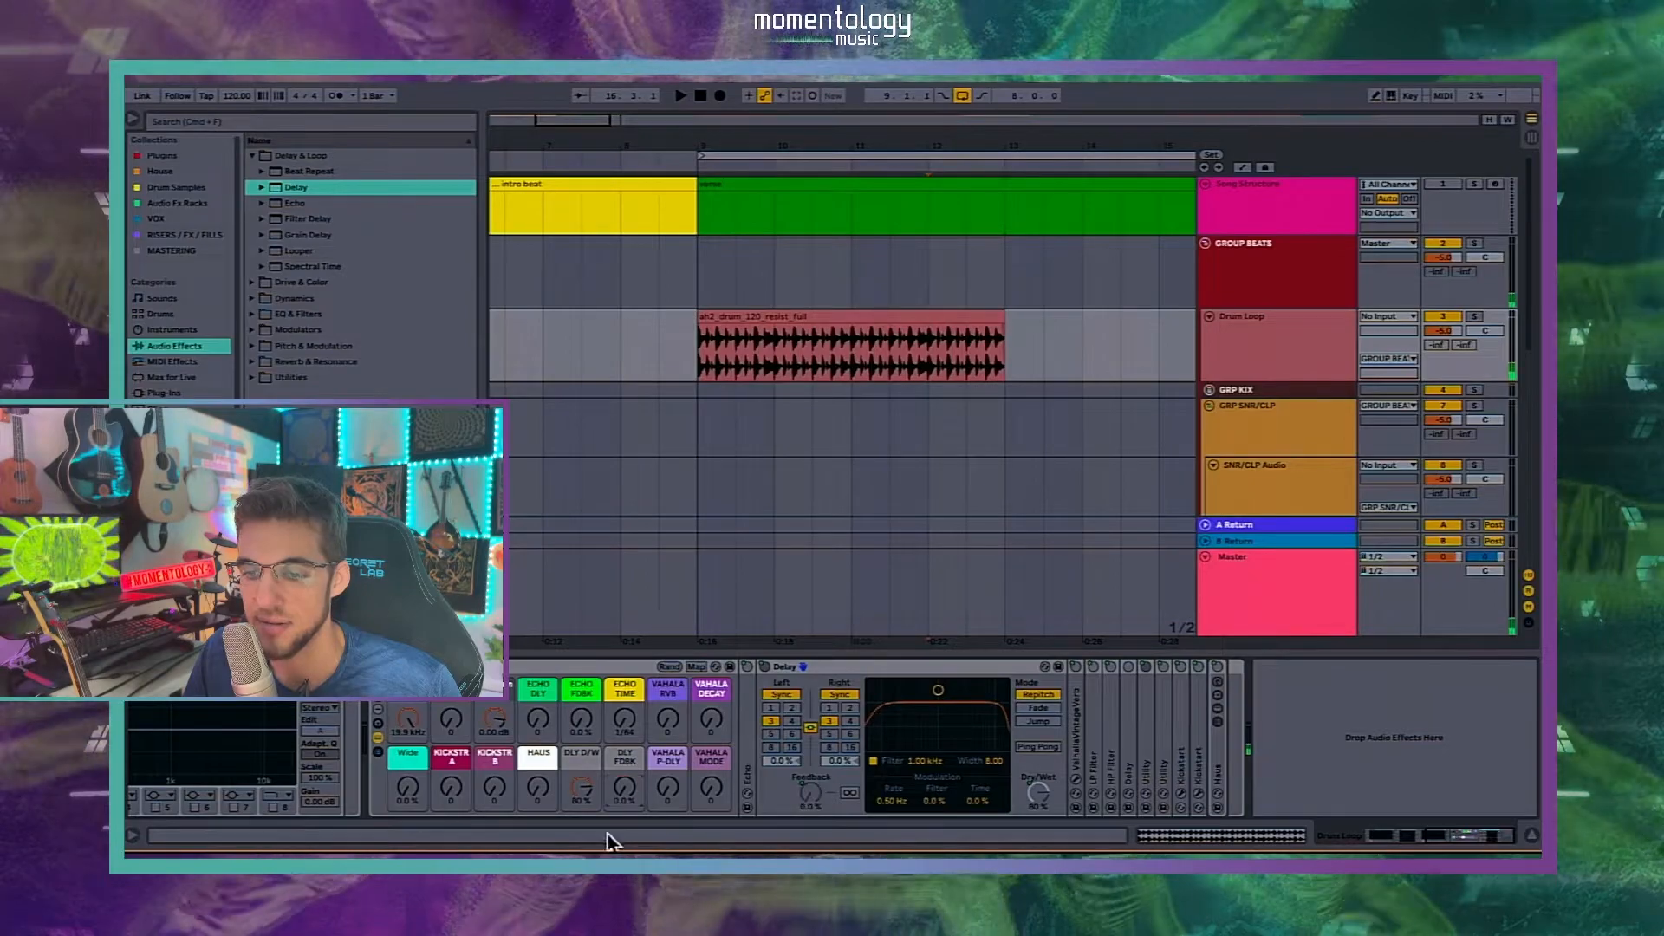
drag(580, 788, 582, 851)
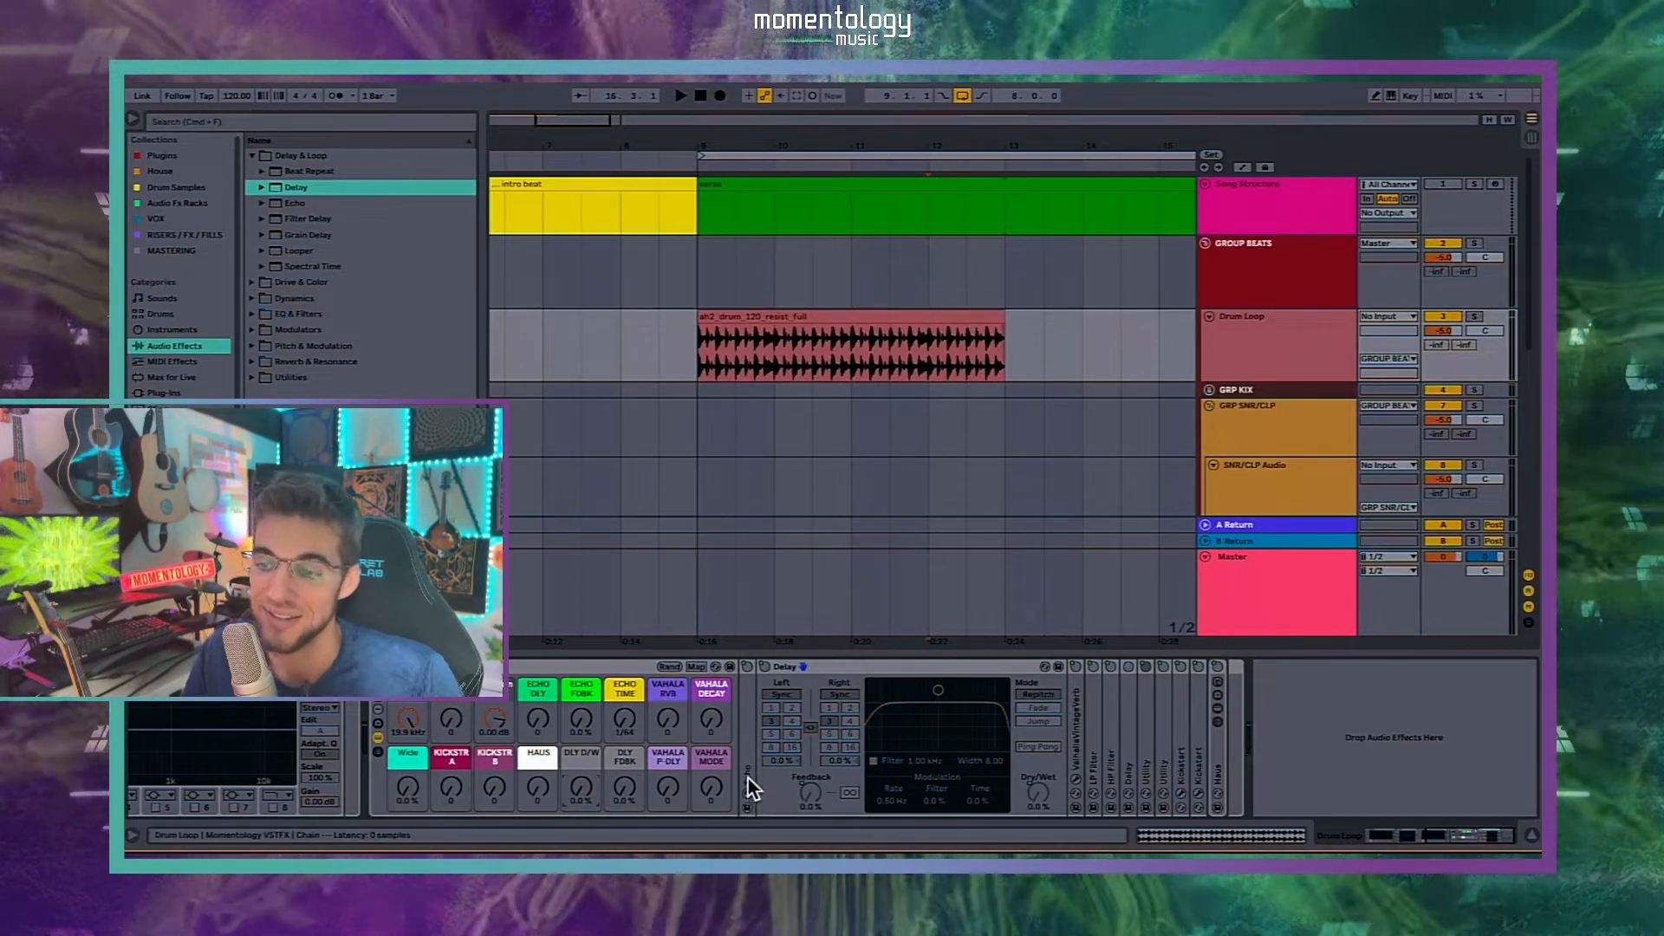
Step: Map the Delay's left delay time to the ECHO TIME macro and leave macro mapping mode
click(844, 667)
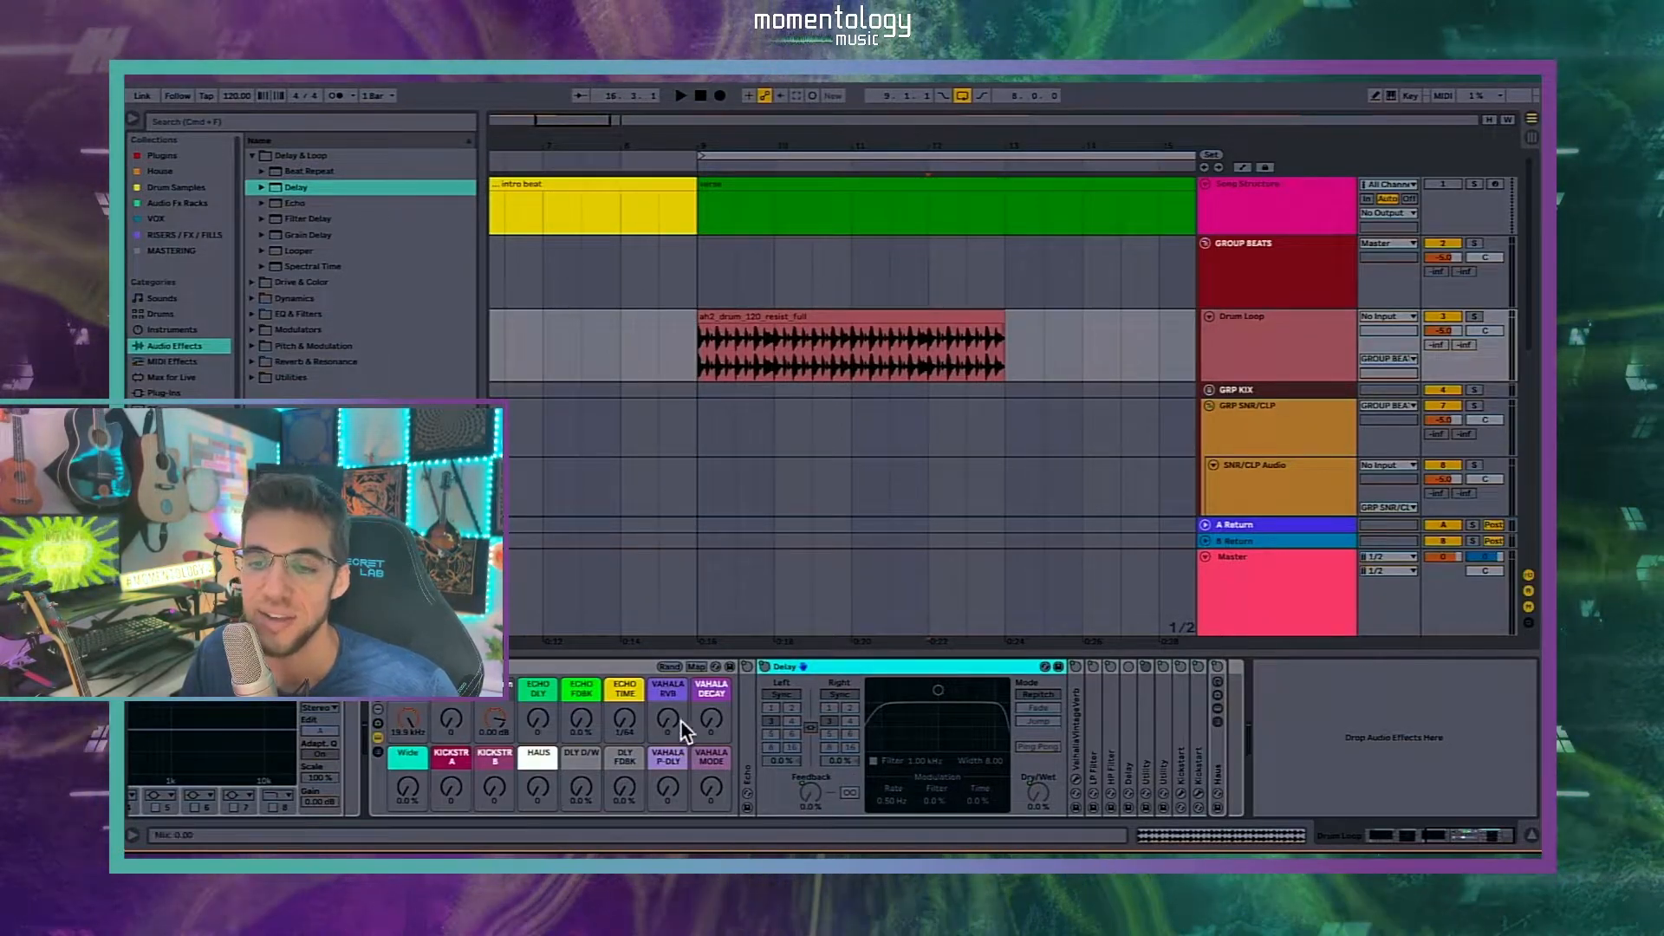
click(696, 666)
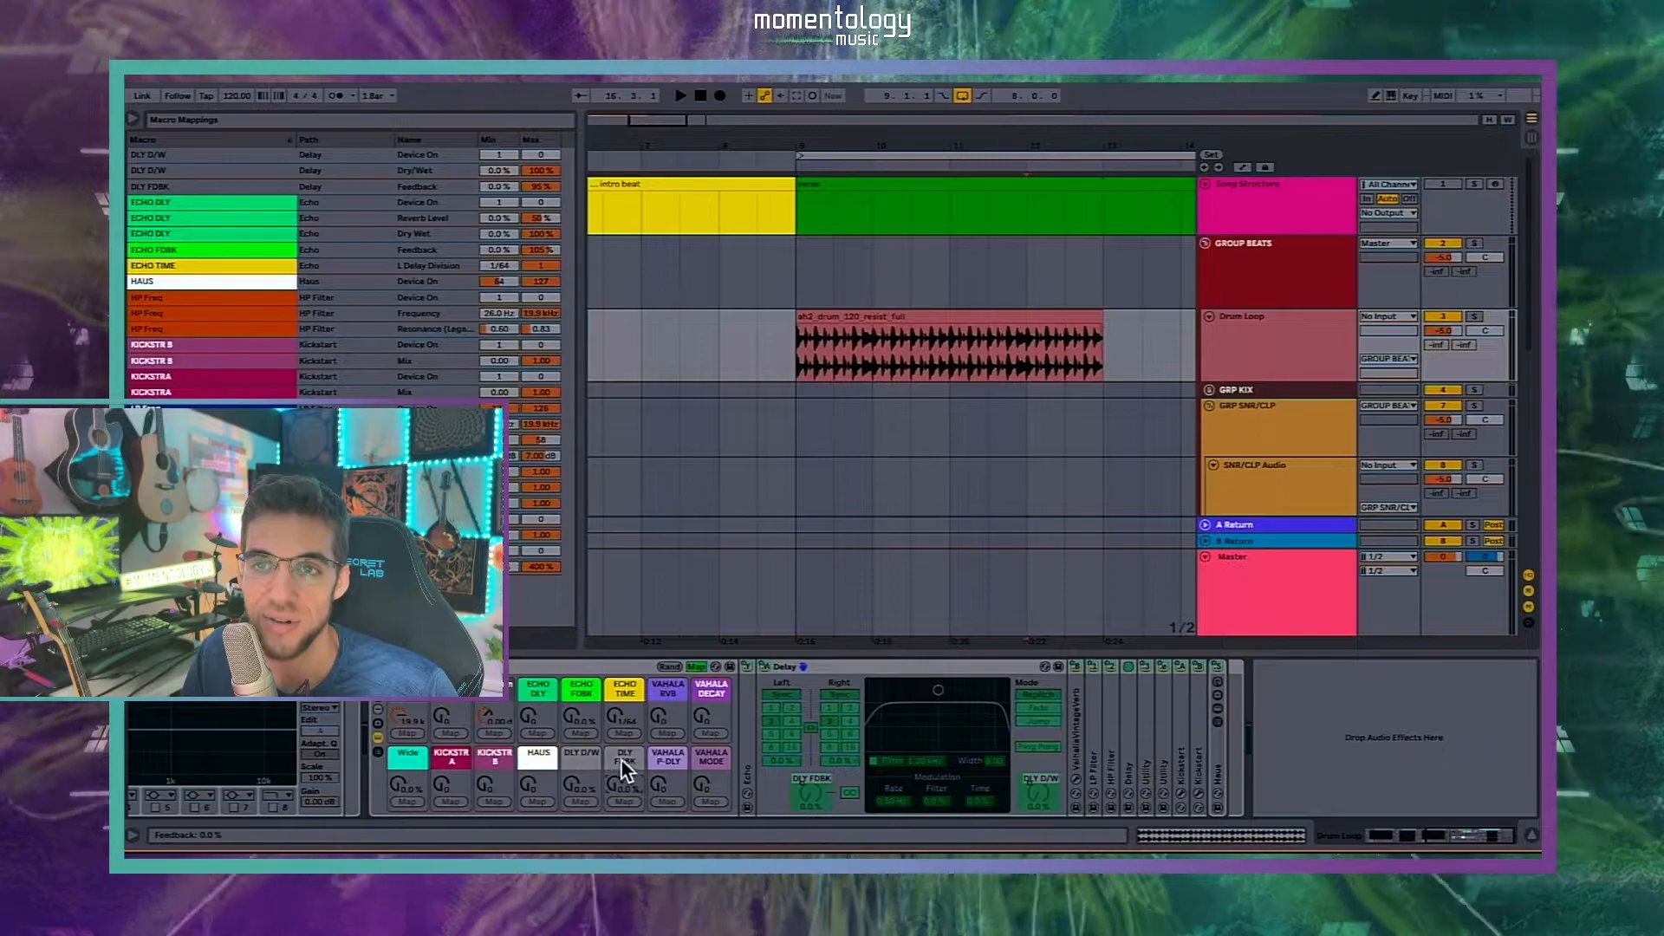
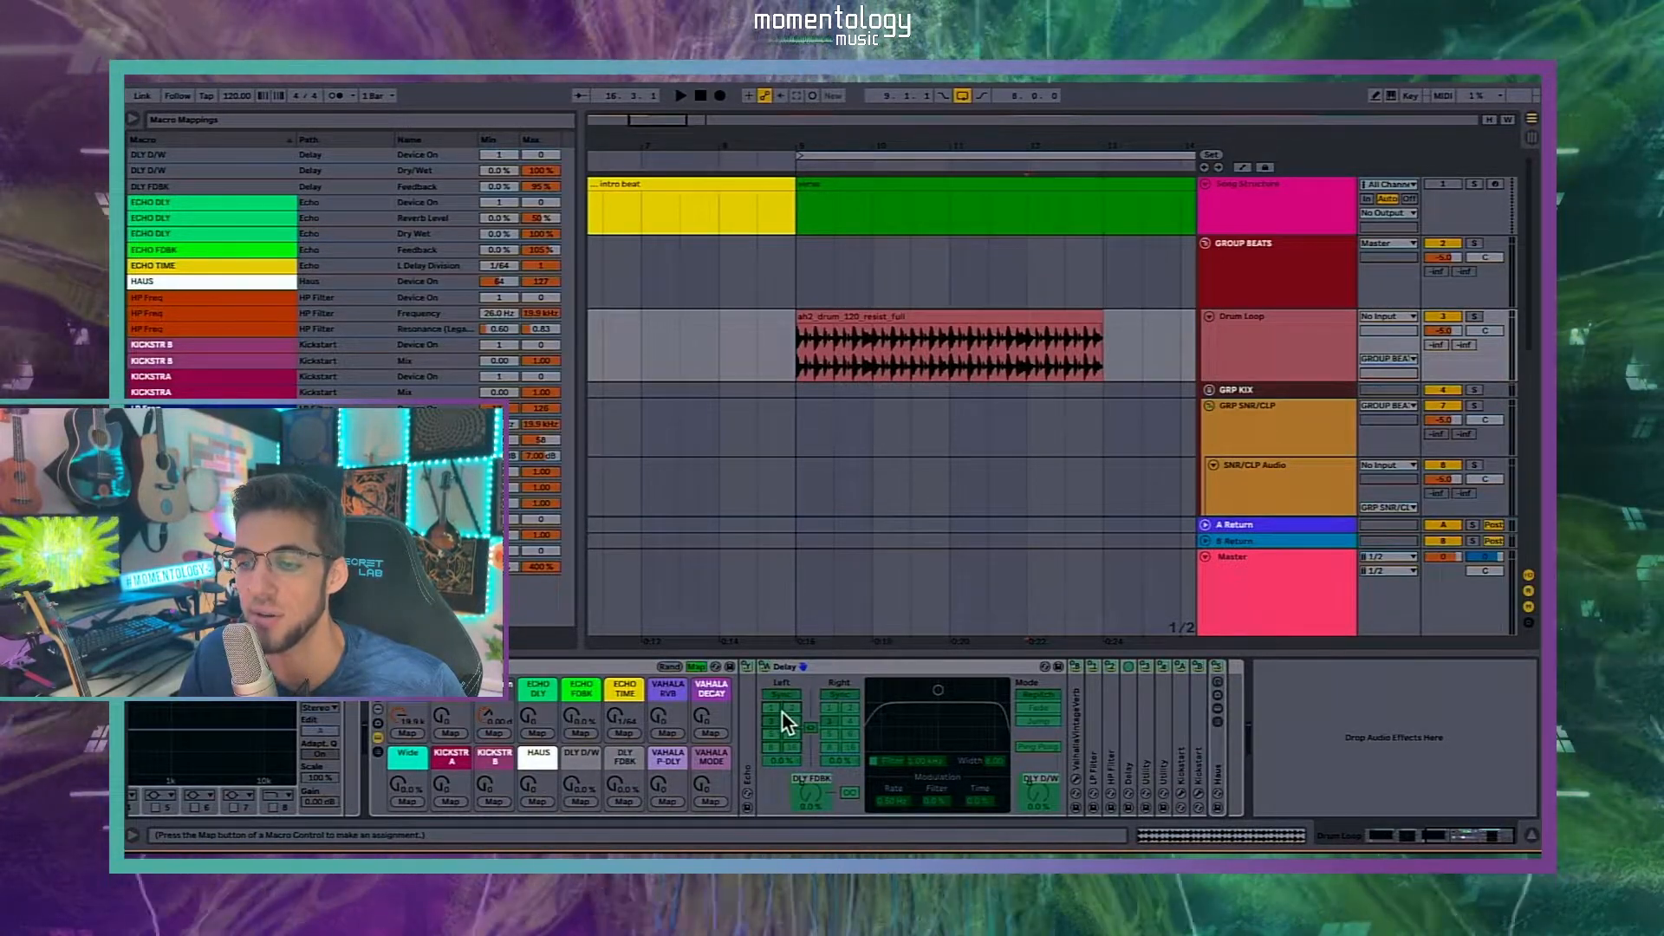
click(624, 733)
click(697, 668)
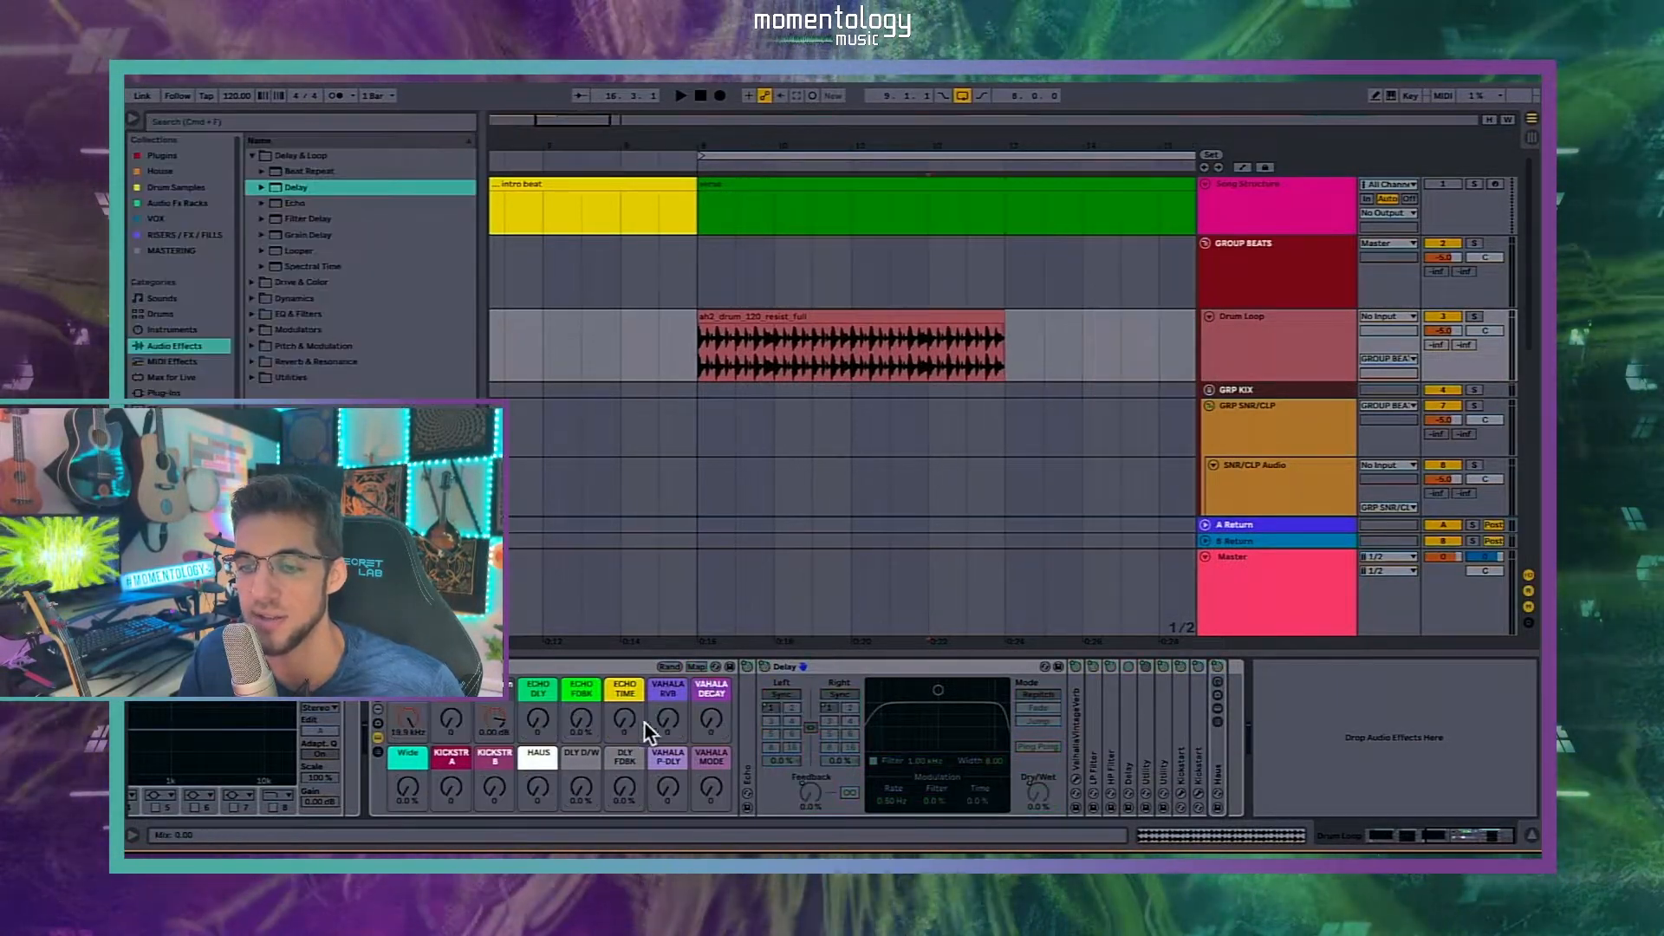
Step: Play the drum loop while turning the shared echo and delay time macro, and stop playback
key(space)
mouse_move(624, 728)
mouse_down()
mouse_move(624, 707)
mouse_move(624, 732)
mouse_up()
key(space)
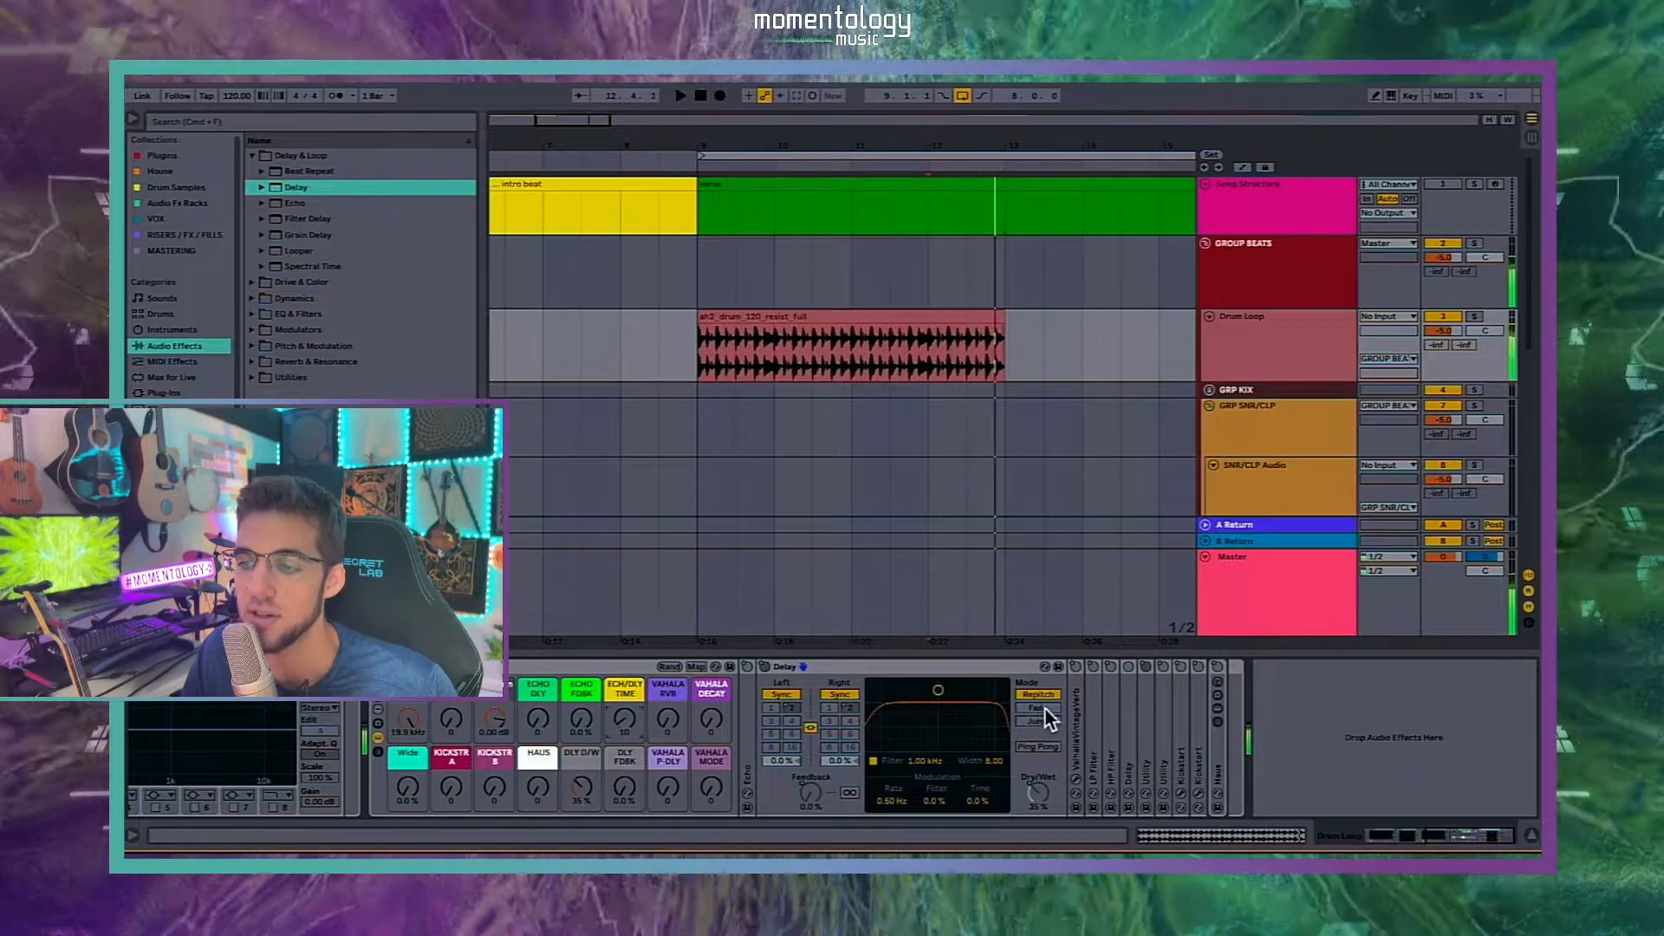
Step: Try the Delay's Fade mode, settle on Jump, and audition it while turning the ECH/DLY TIME macro
click(1043, 708)
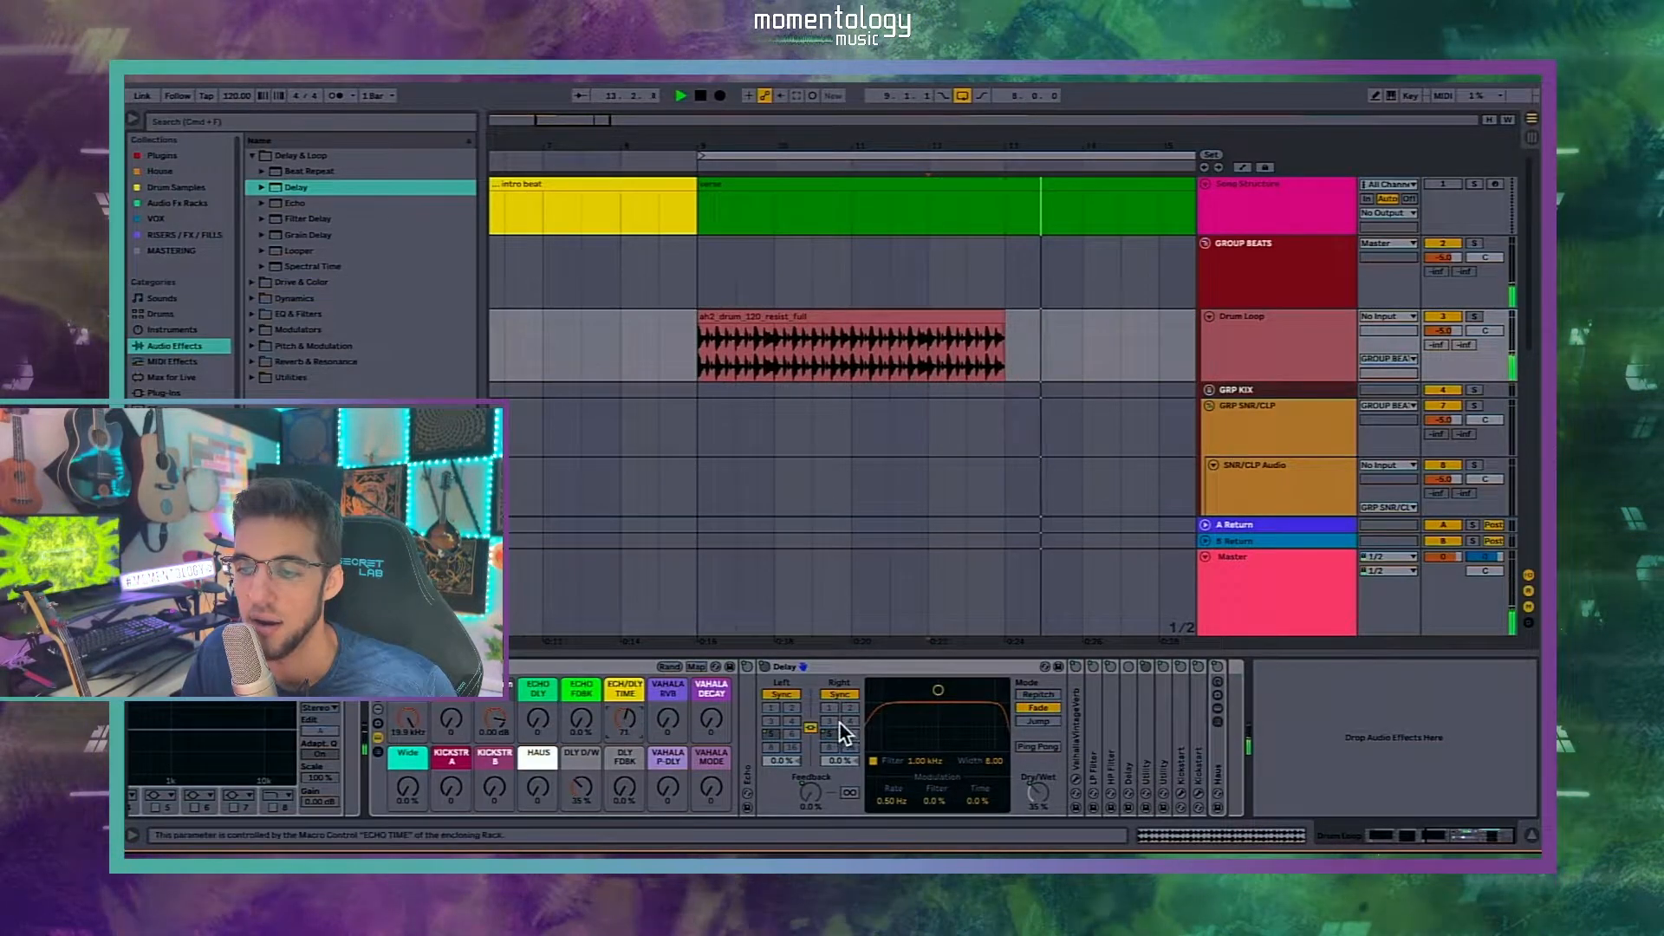
click(1028, 722)
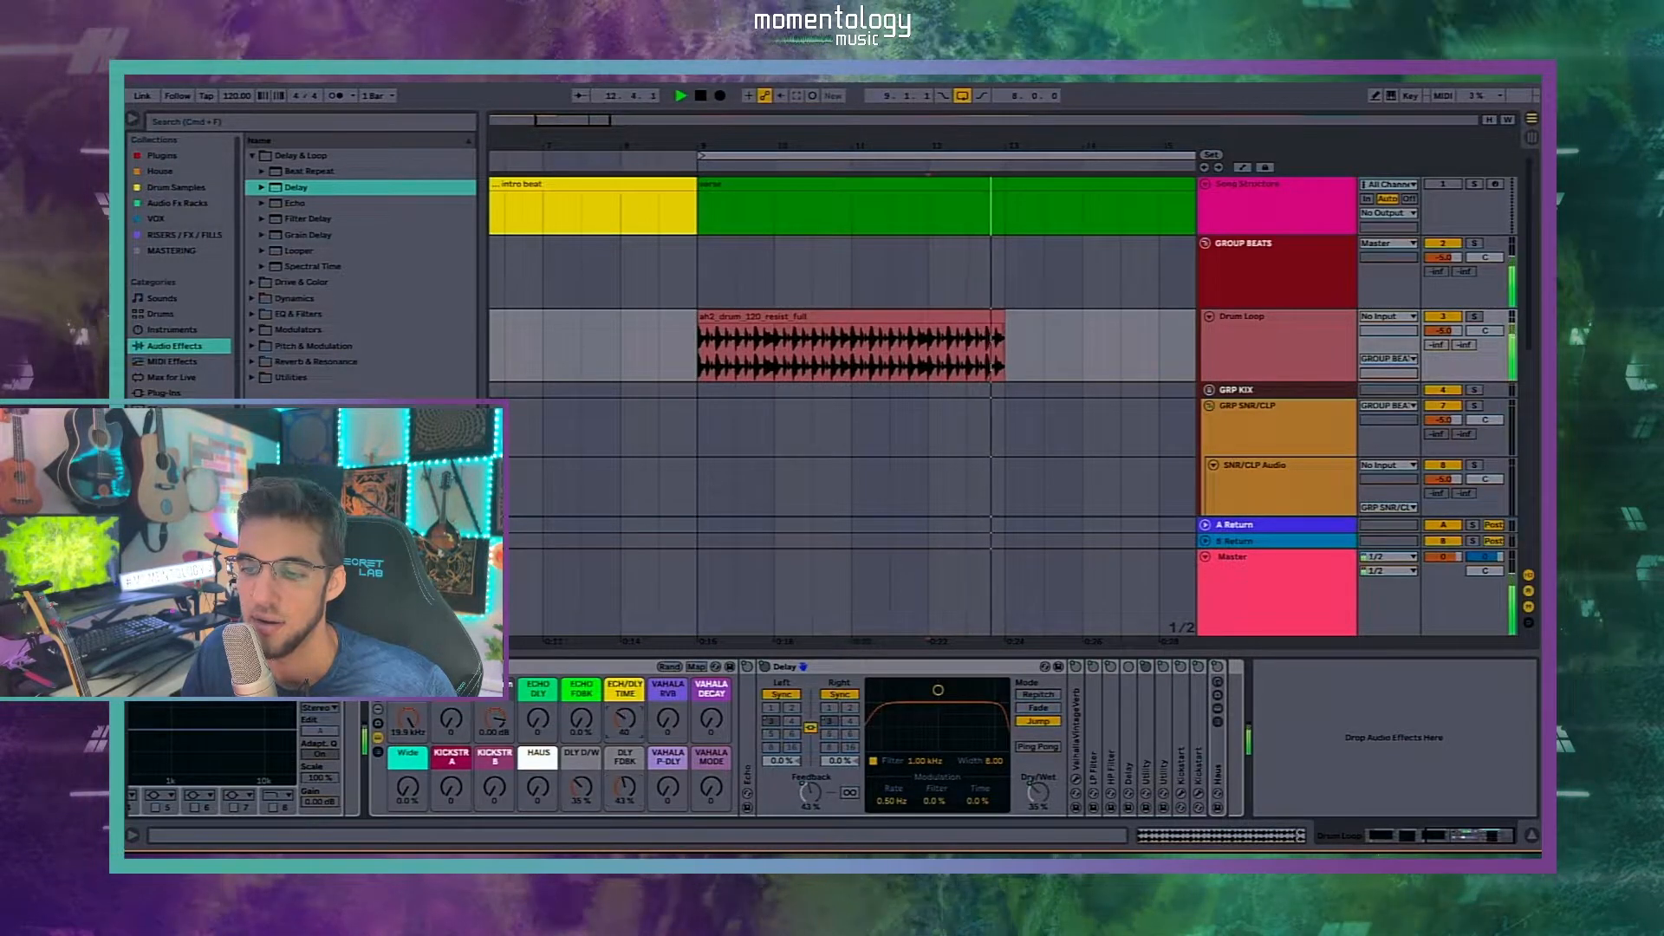
drag(625, 719, 625, 694)
key(space)
key(space)
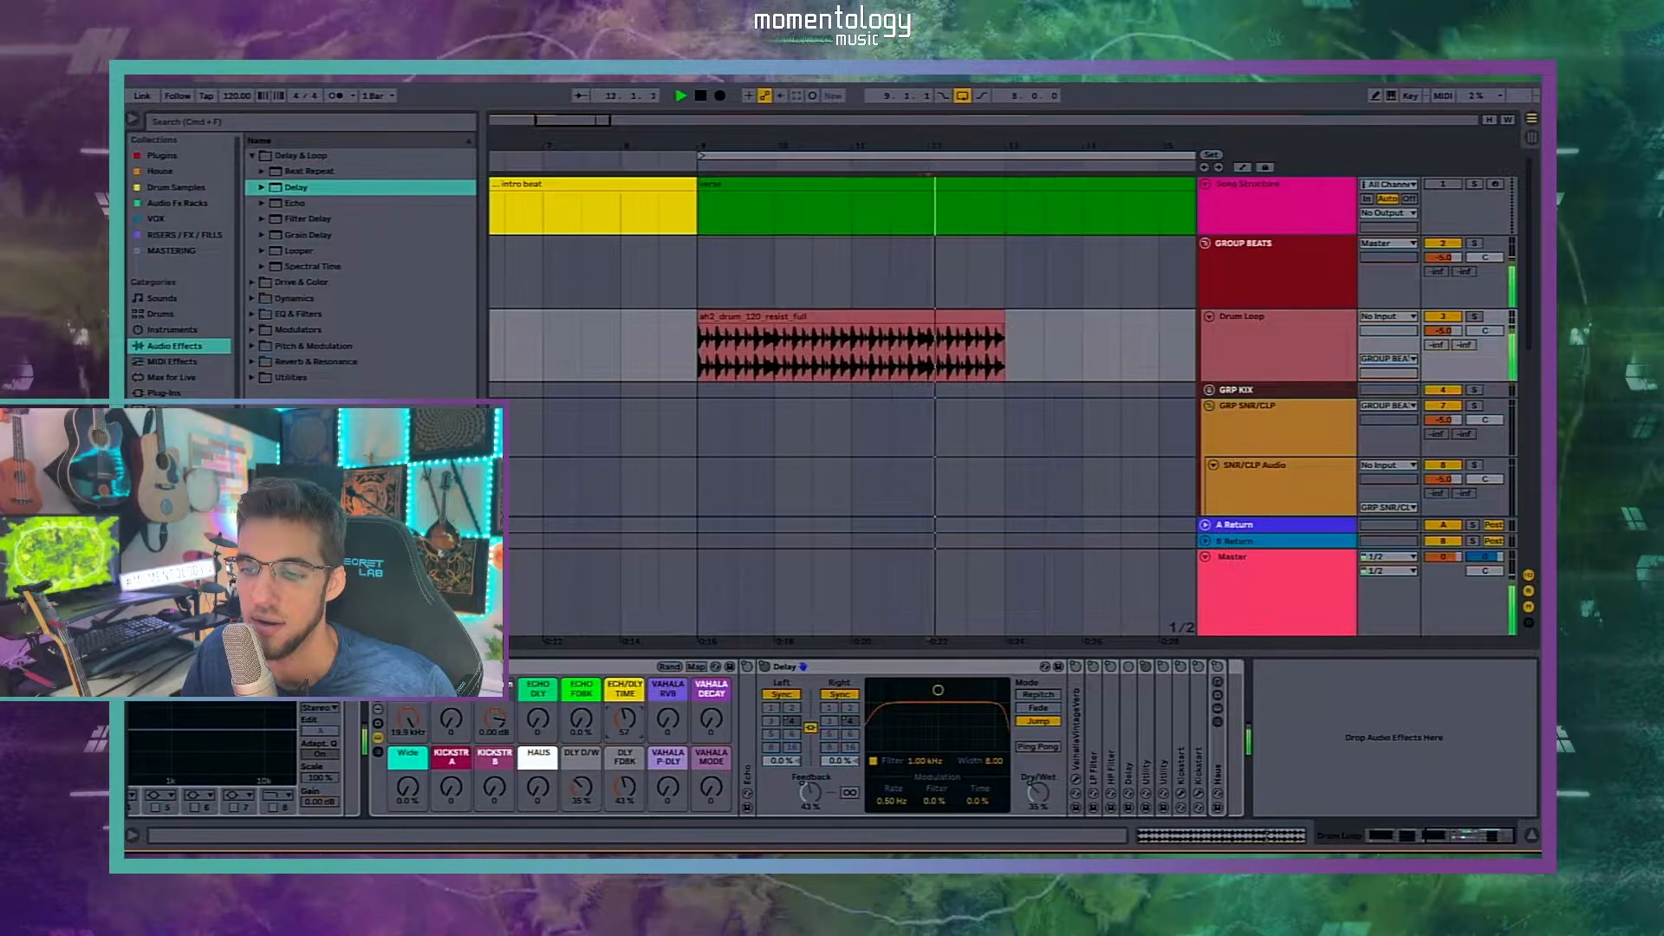
Step: Audition the loop with DLY D/W at about 83% and DLY FDBK at about 66% while sweeping the ECH/DLY TIME macro
drag(625, 786, 581, 742)
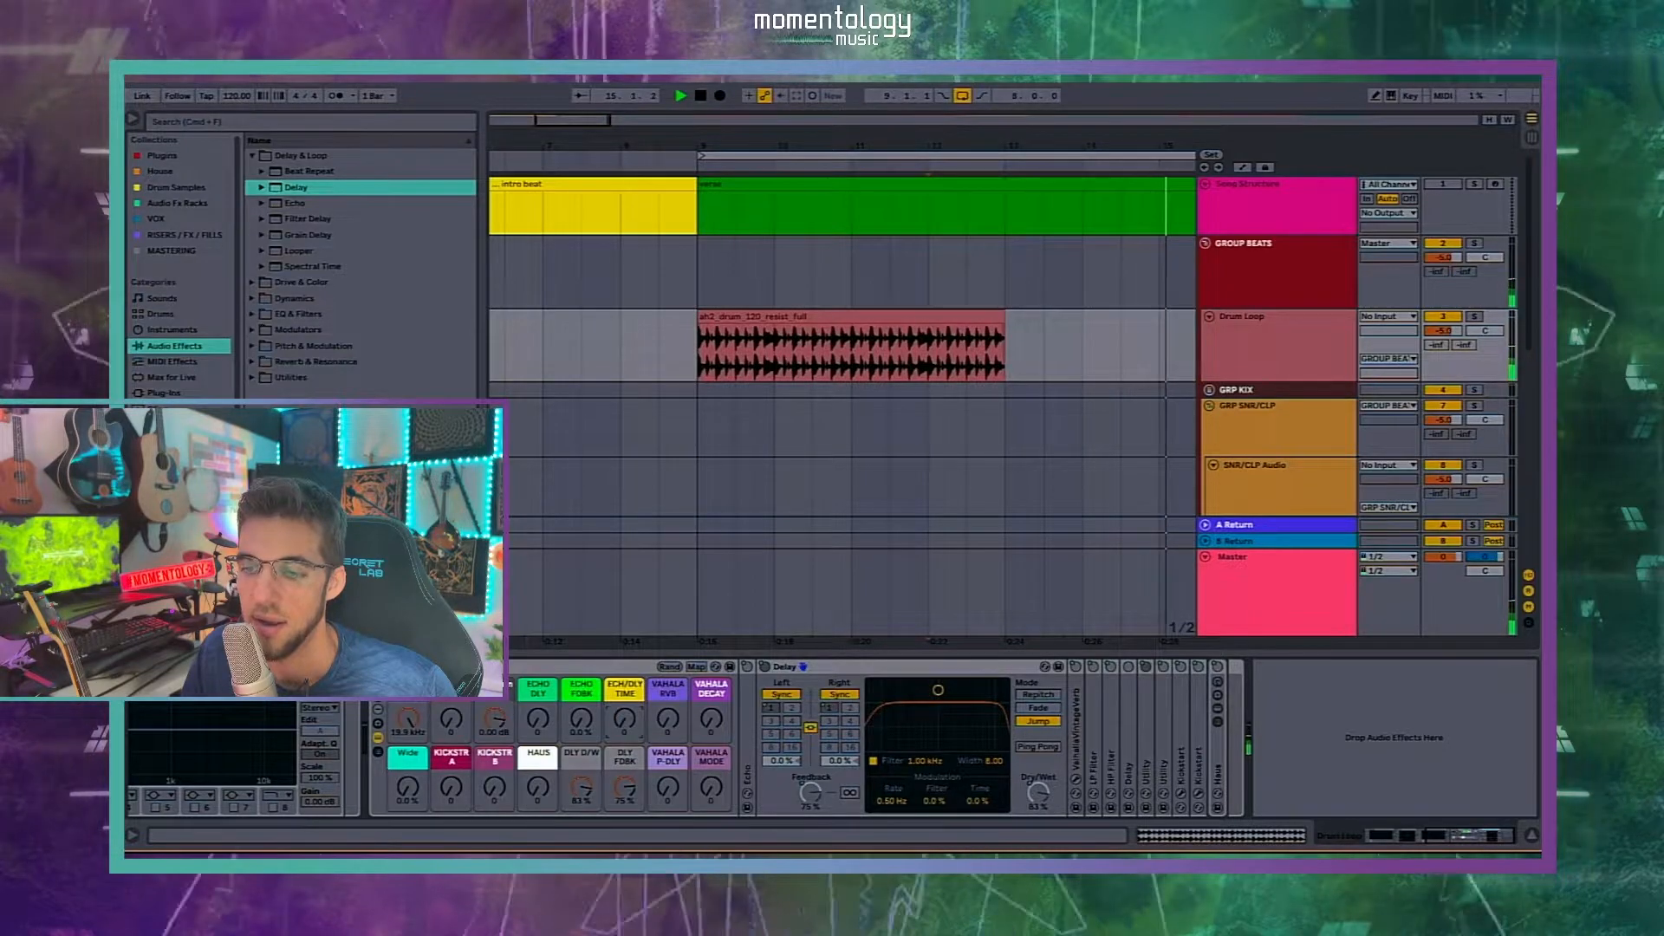
drag(625, 719, 624, 653)
drag(625, 718, 625, 637)
key(space)
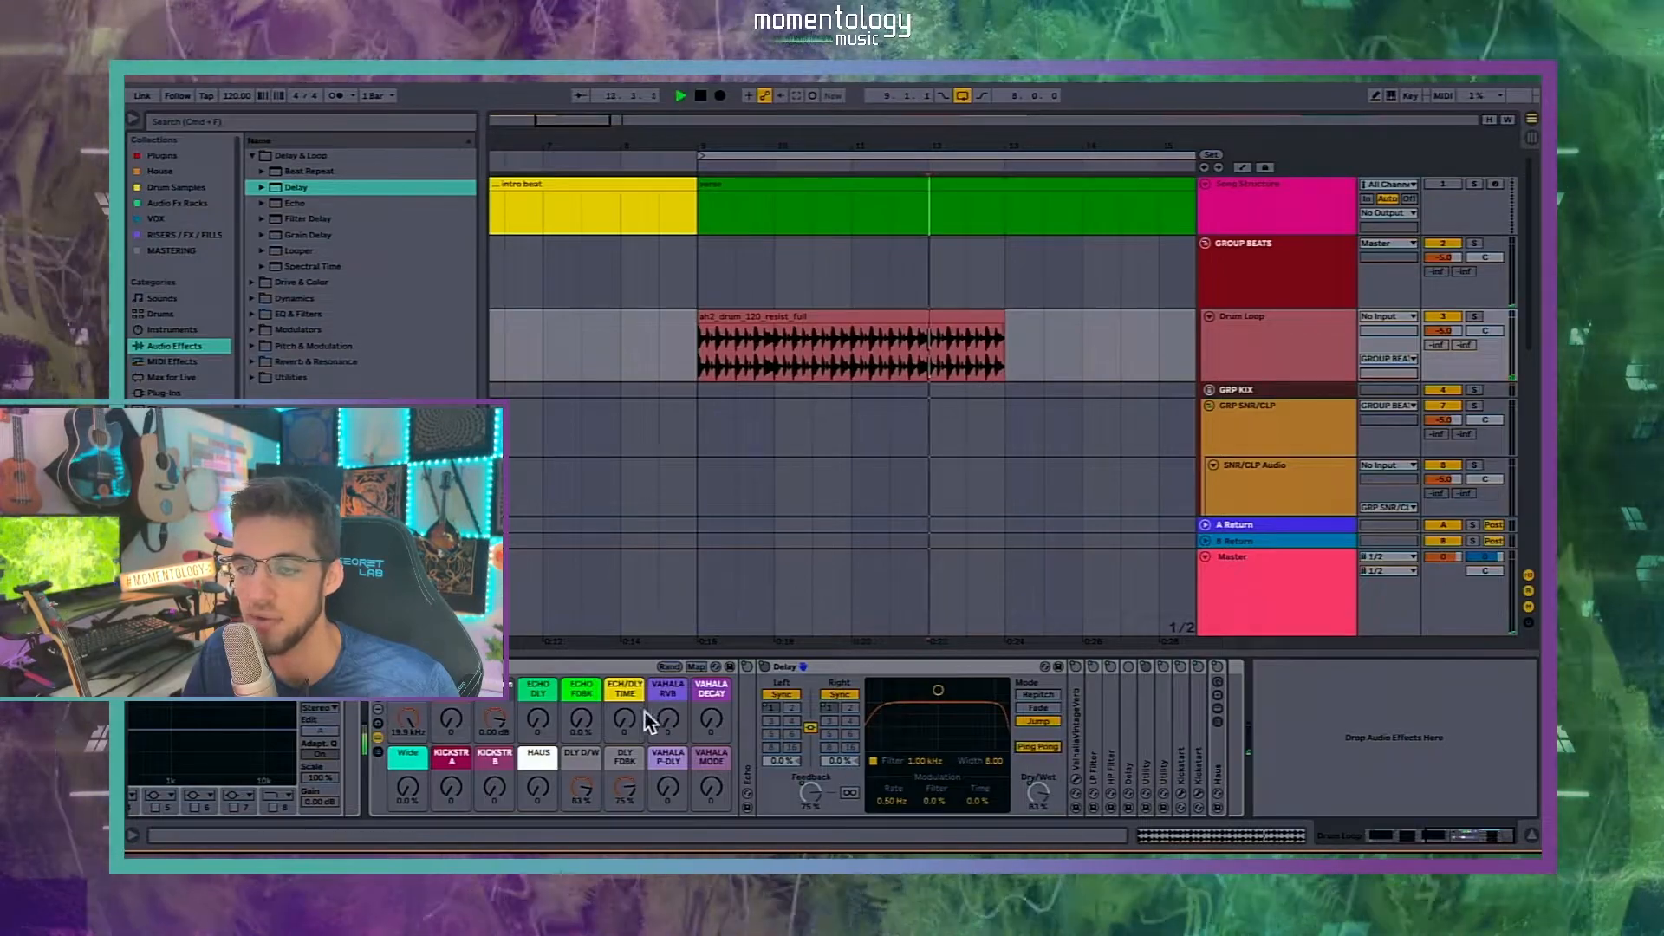
drag(625, 719, 626, 697)
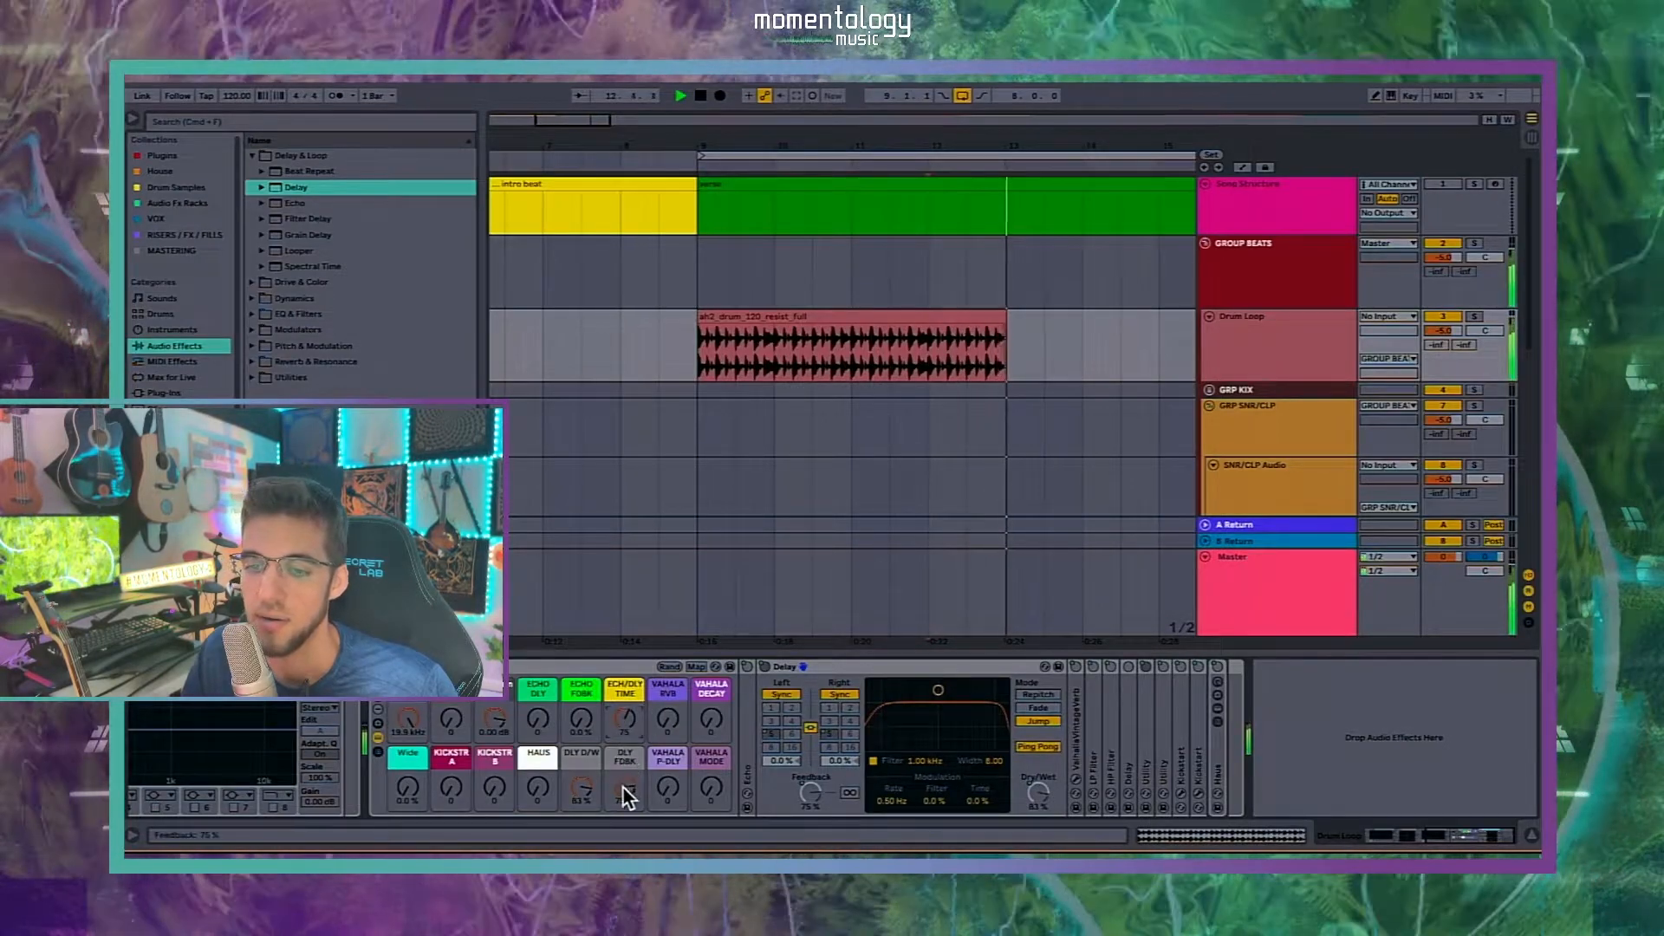
drag(625, 786, 625, 797)
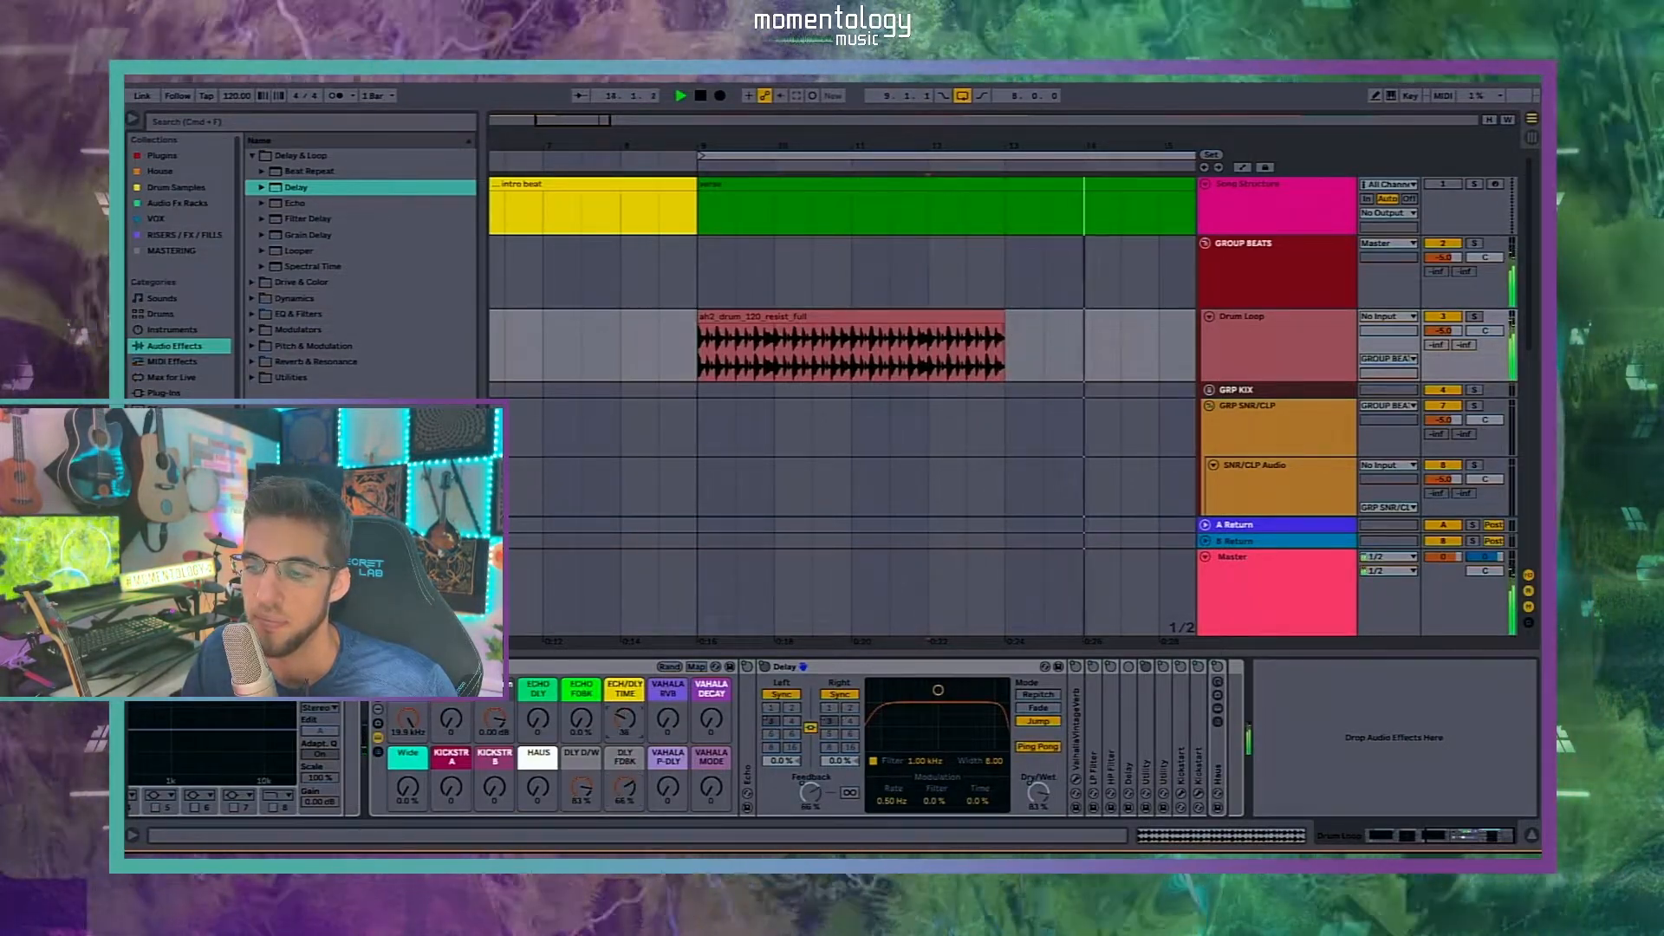
drag(625, 718, 624, 649)
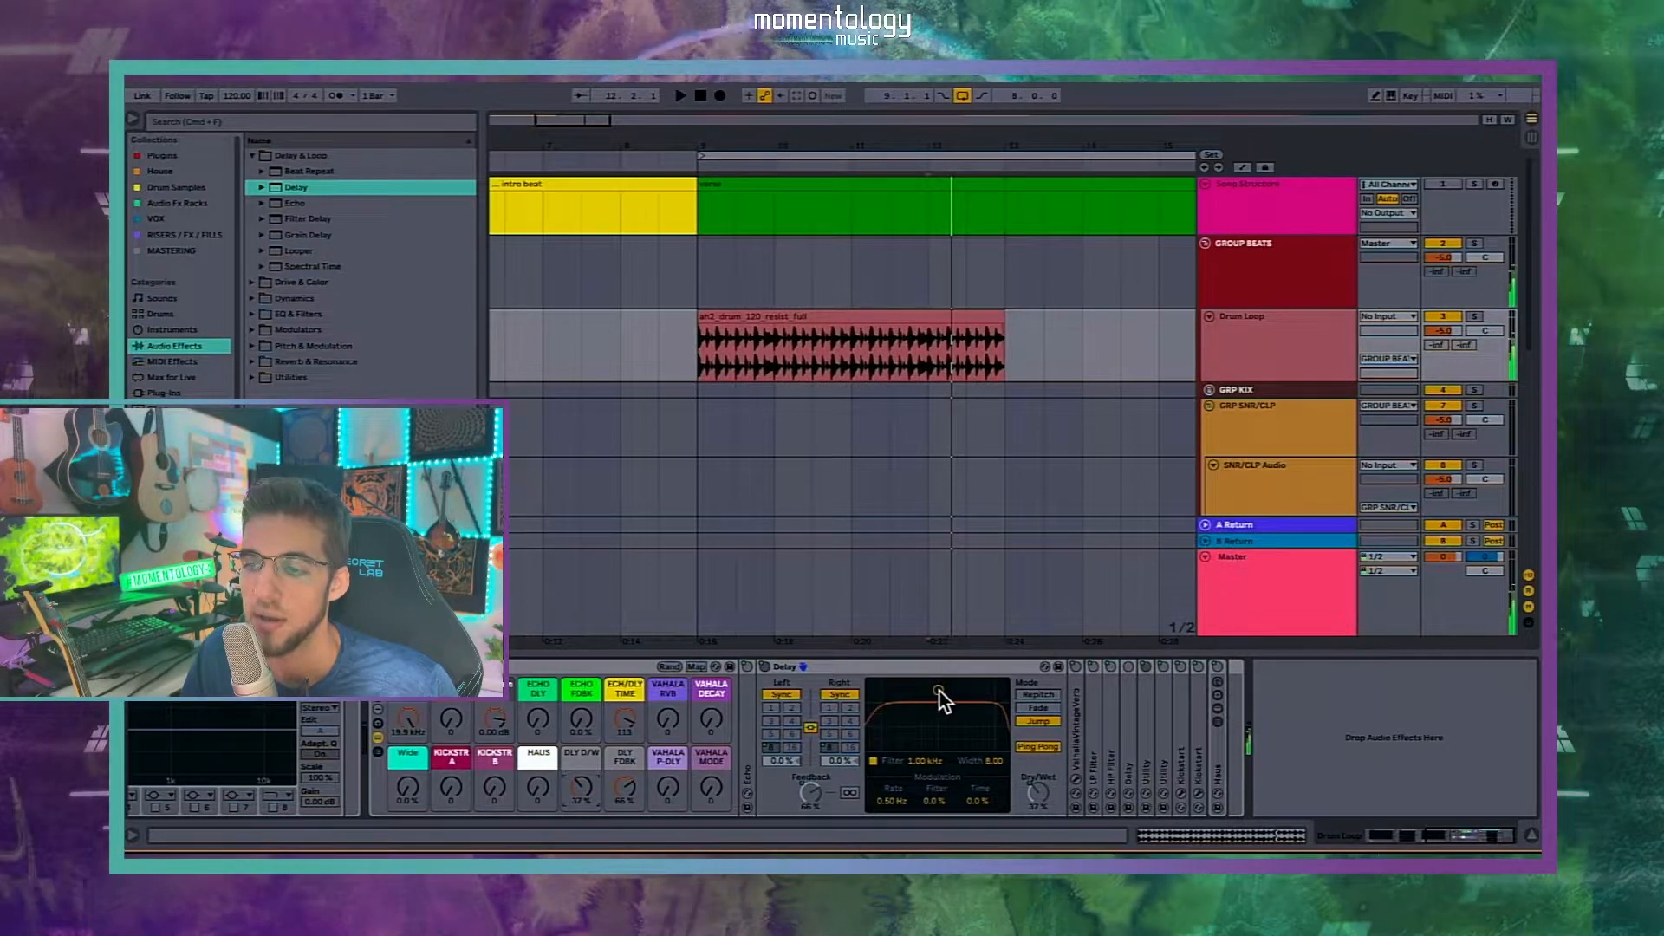
Step: Narrow the Delay's filter to about 966 Hz with a width of 4.19, auditioning it with the ECH/DLY TIME macro
drag(937, 690, 950, 712)
key(space)
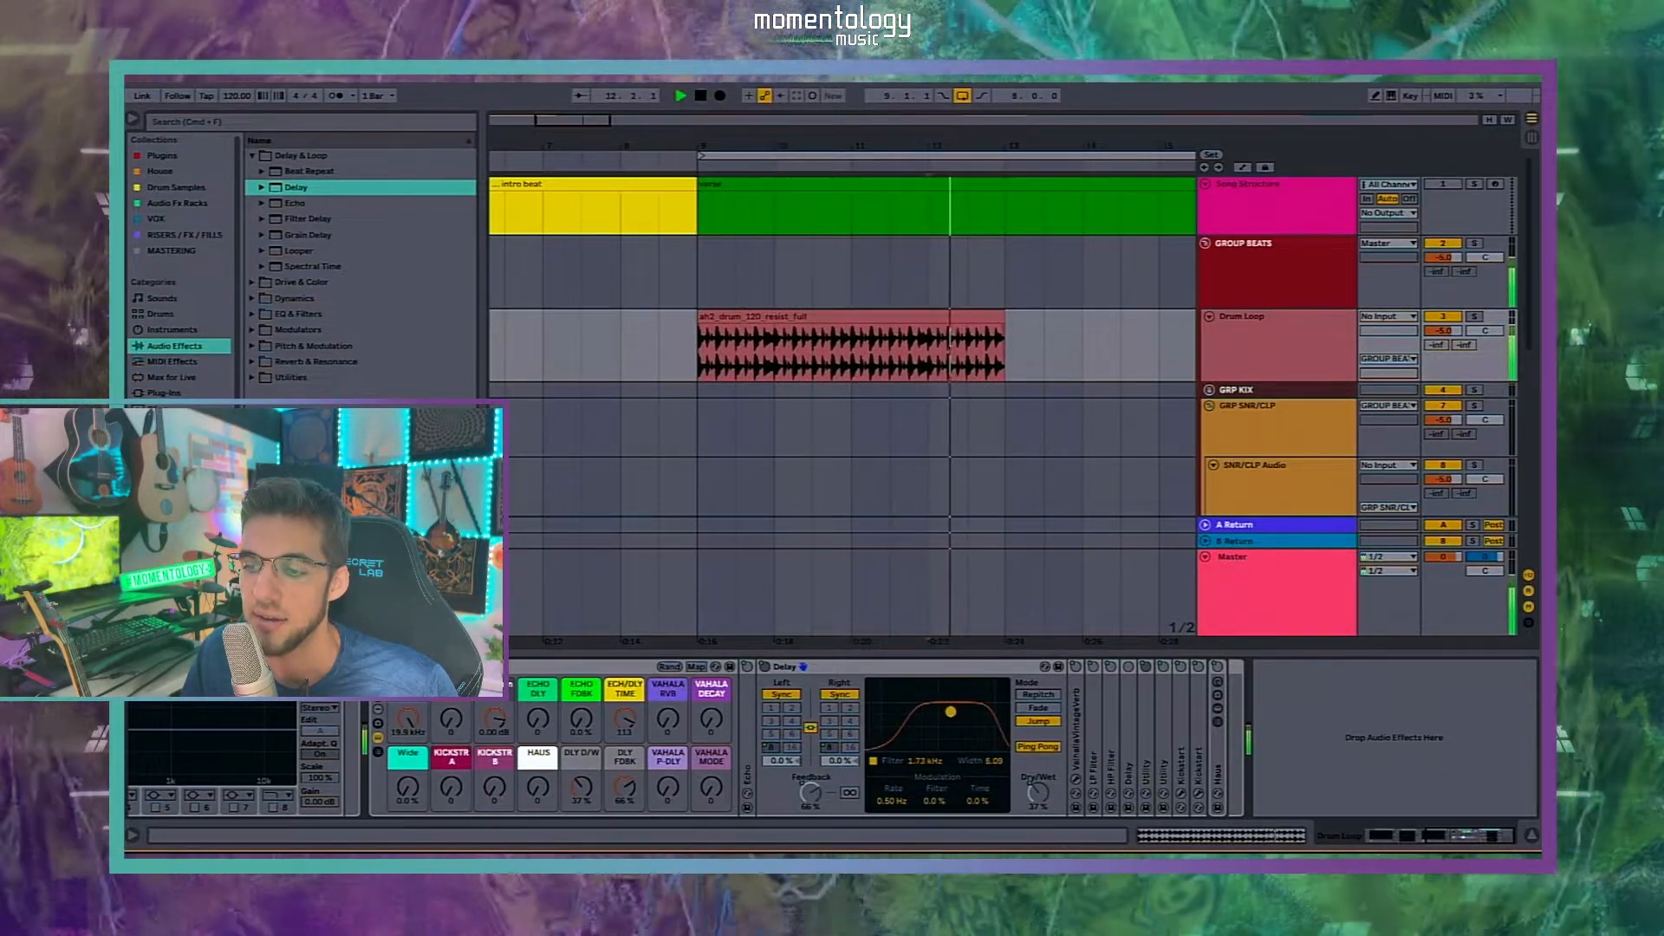
drag(968, 714, 937, 718)
key(space)
key(space)
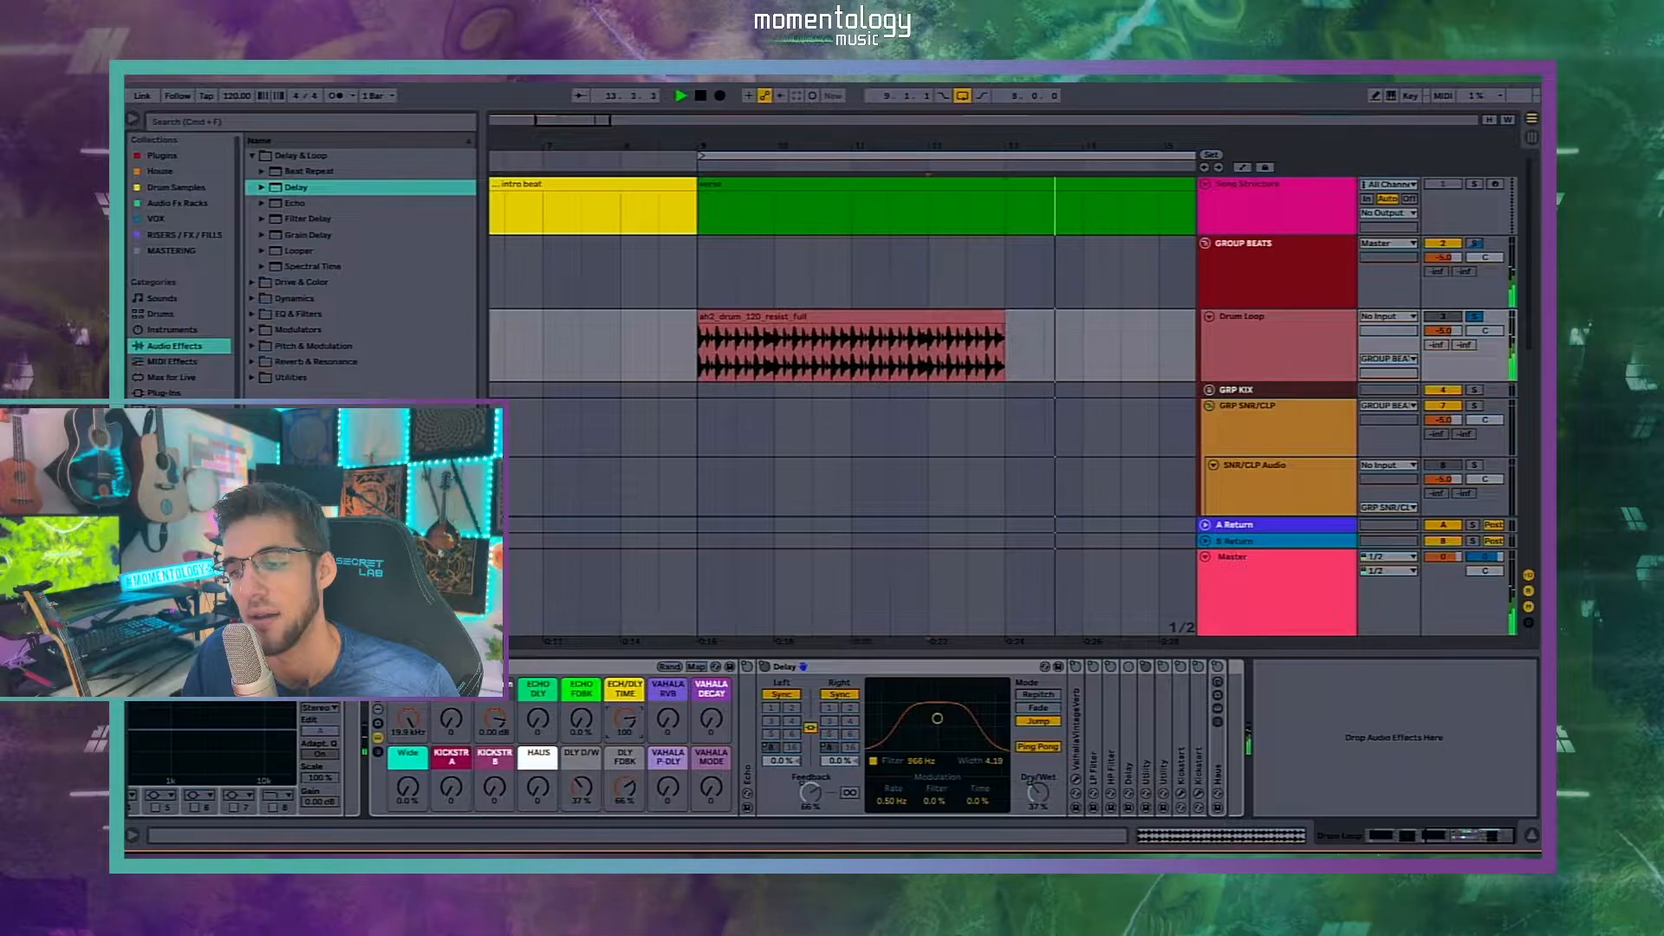
drag(625, 718, 625, 750)
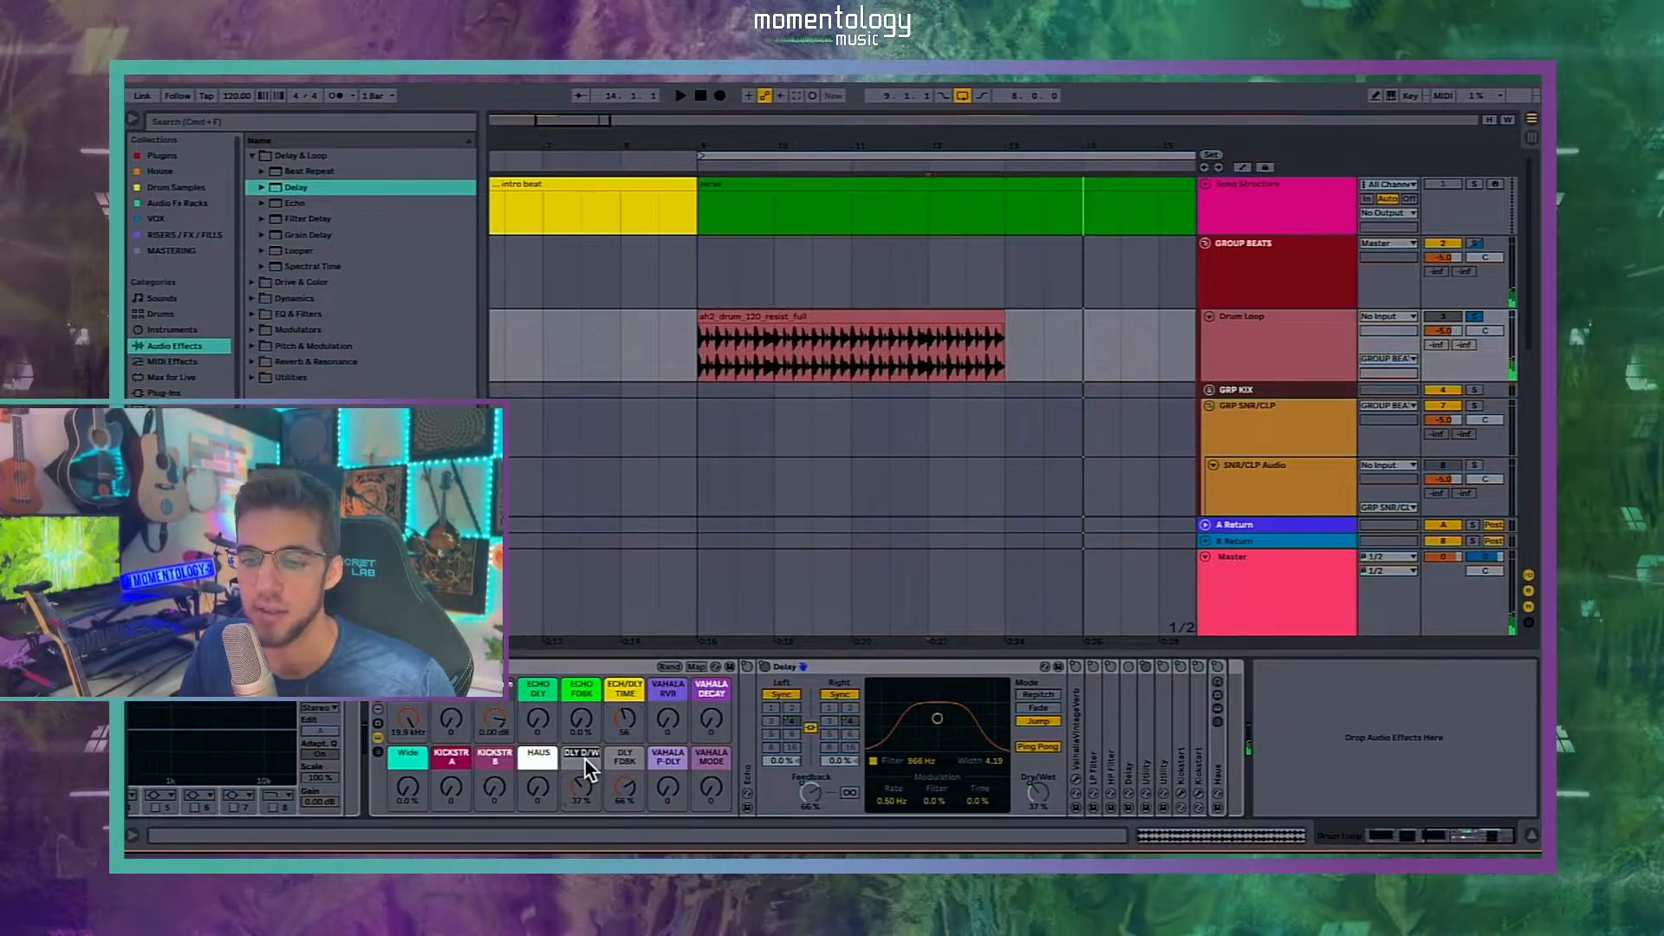
Step: Try a light green and a dark blue colour on the DLY D/W macro
right_click(584, 757)
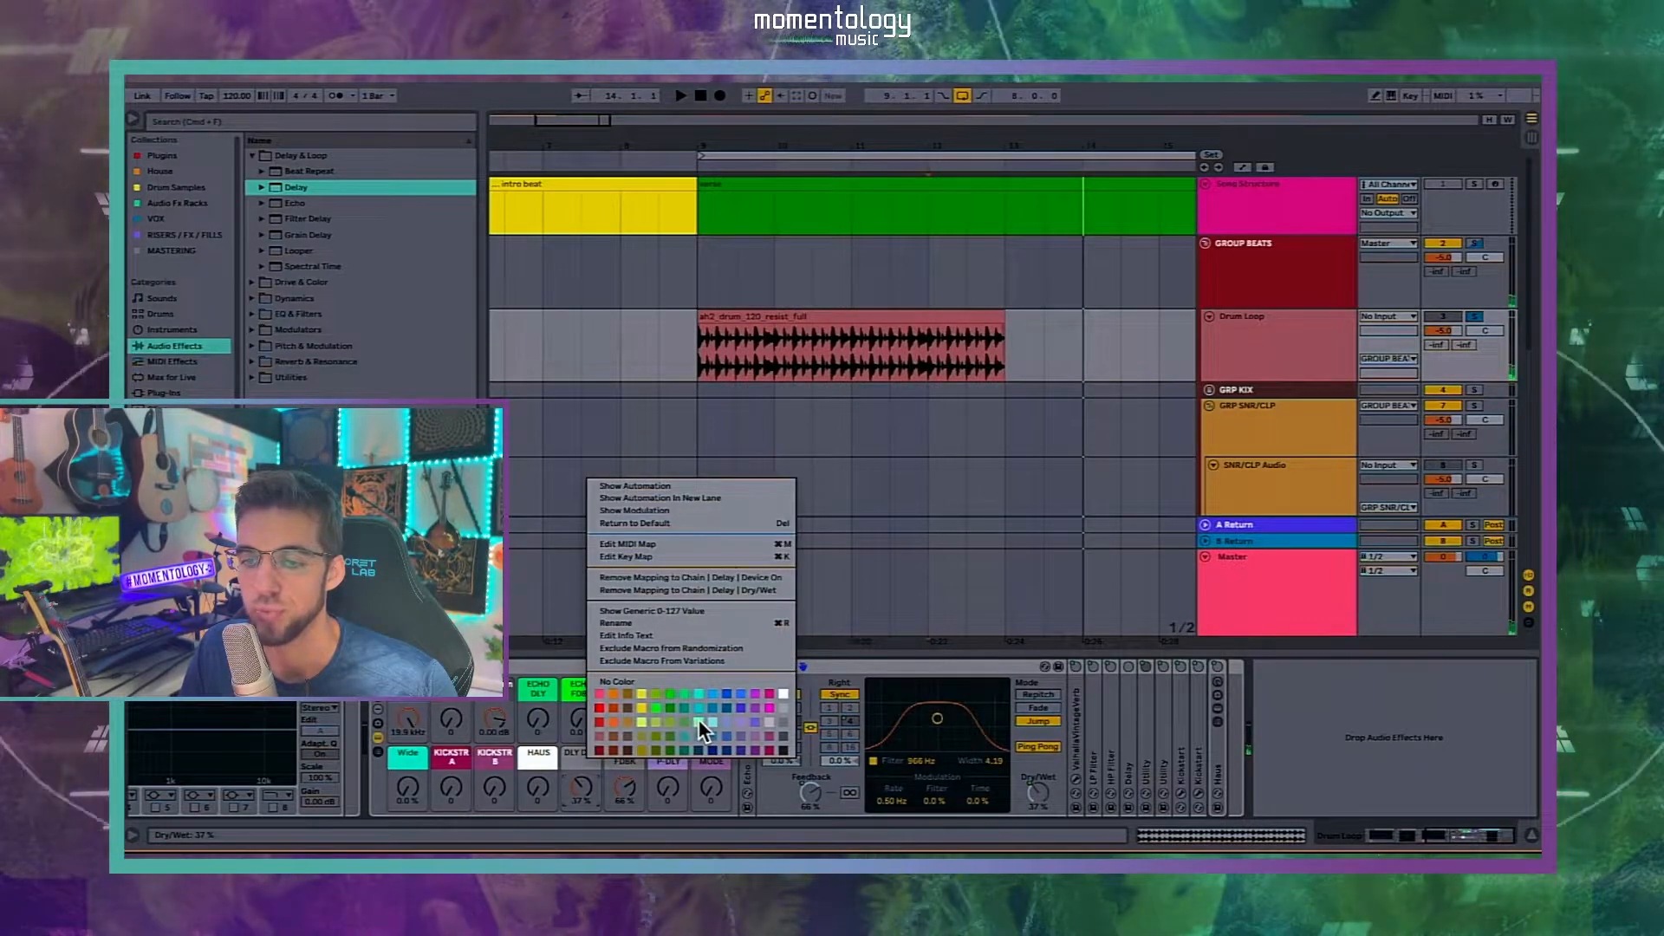
click(699, 721)
right_click(585, 760)
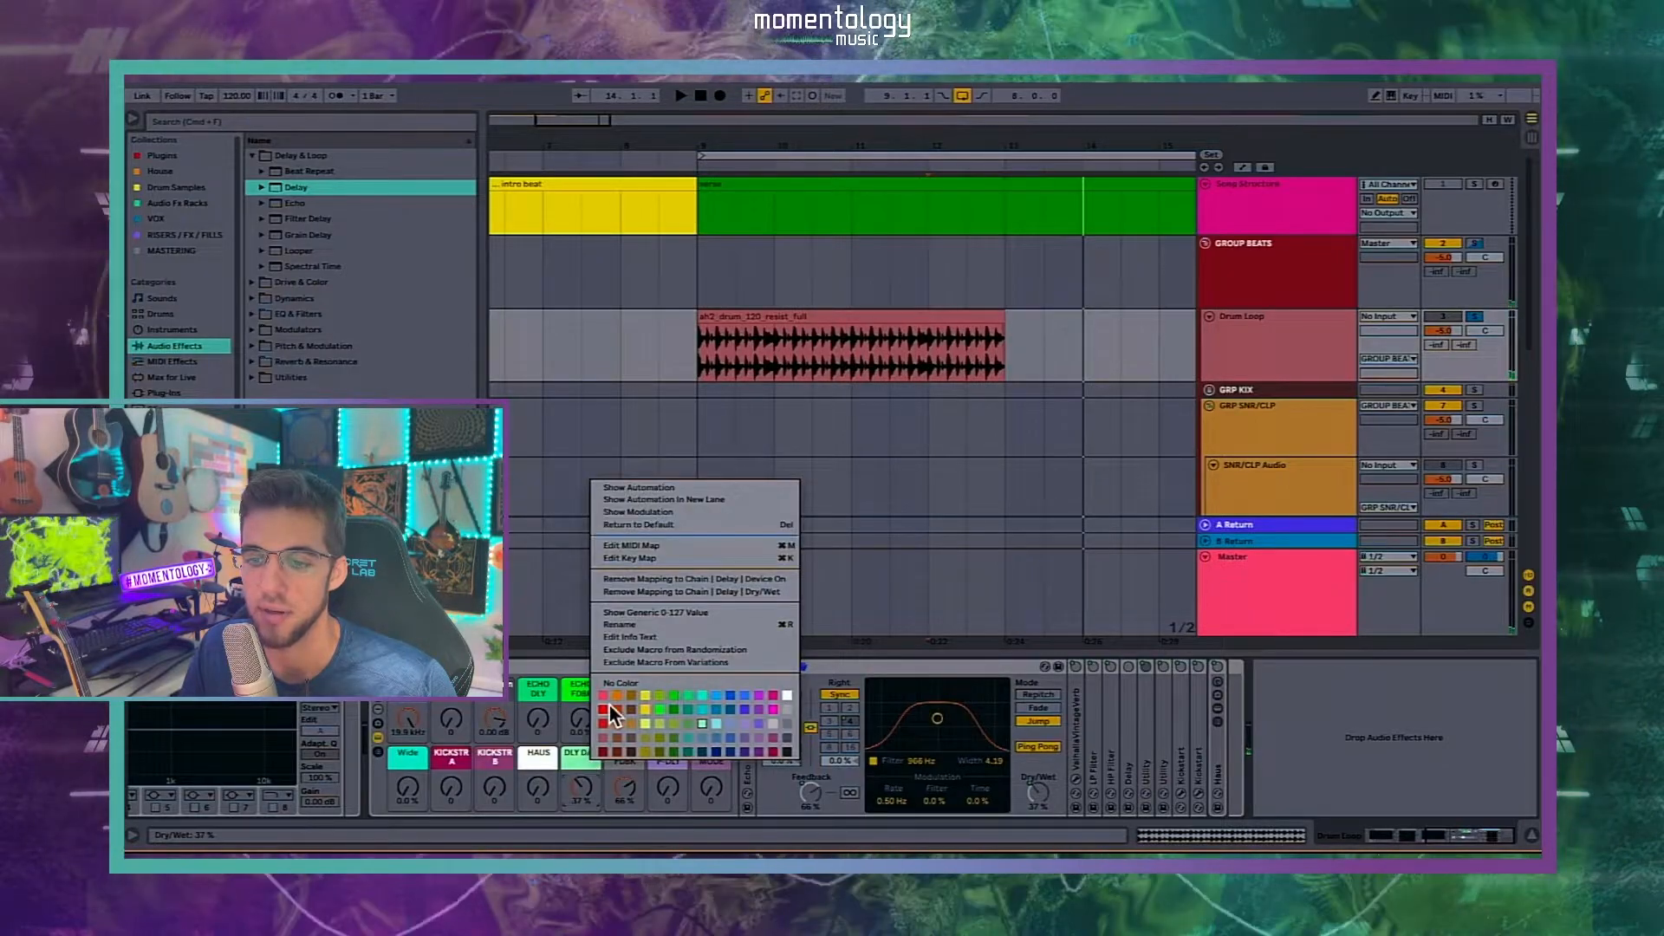
click(725, 751)
Step: Colour the DLY FDBK macro dark teal-blue and the DLY D/W macro dark green
right_click(624, 759)
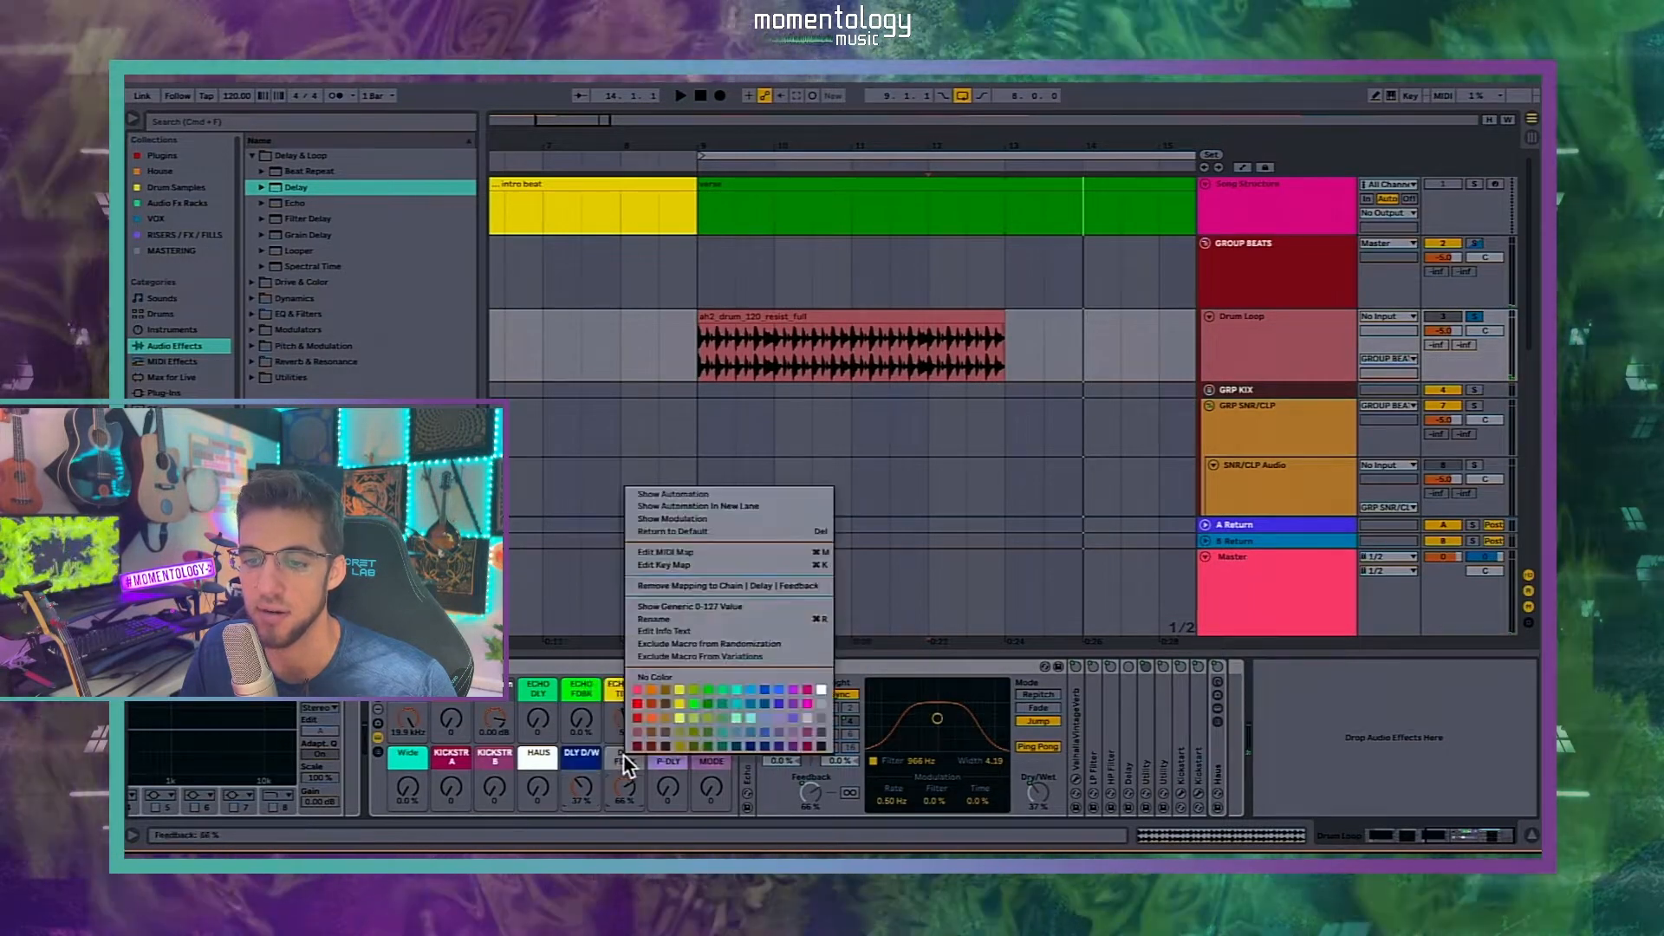
click(737, 747)
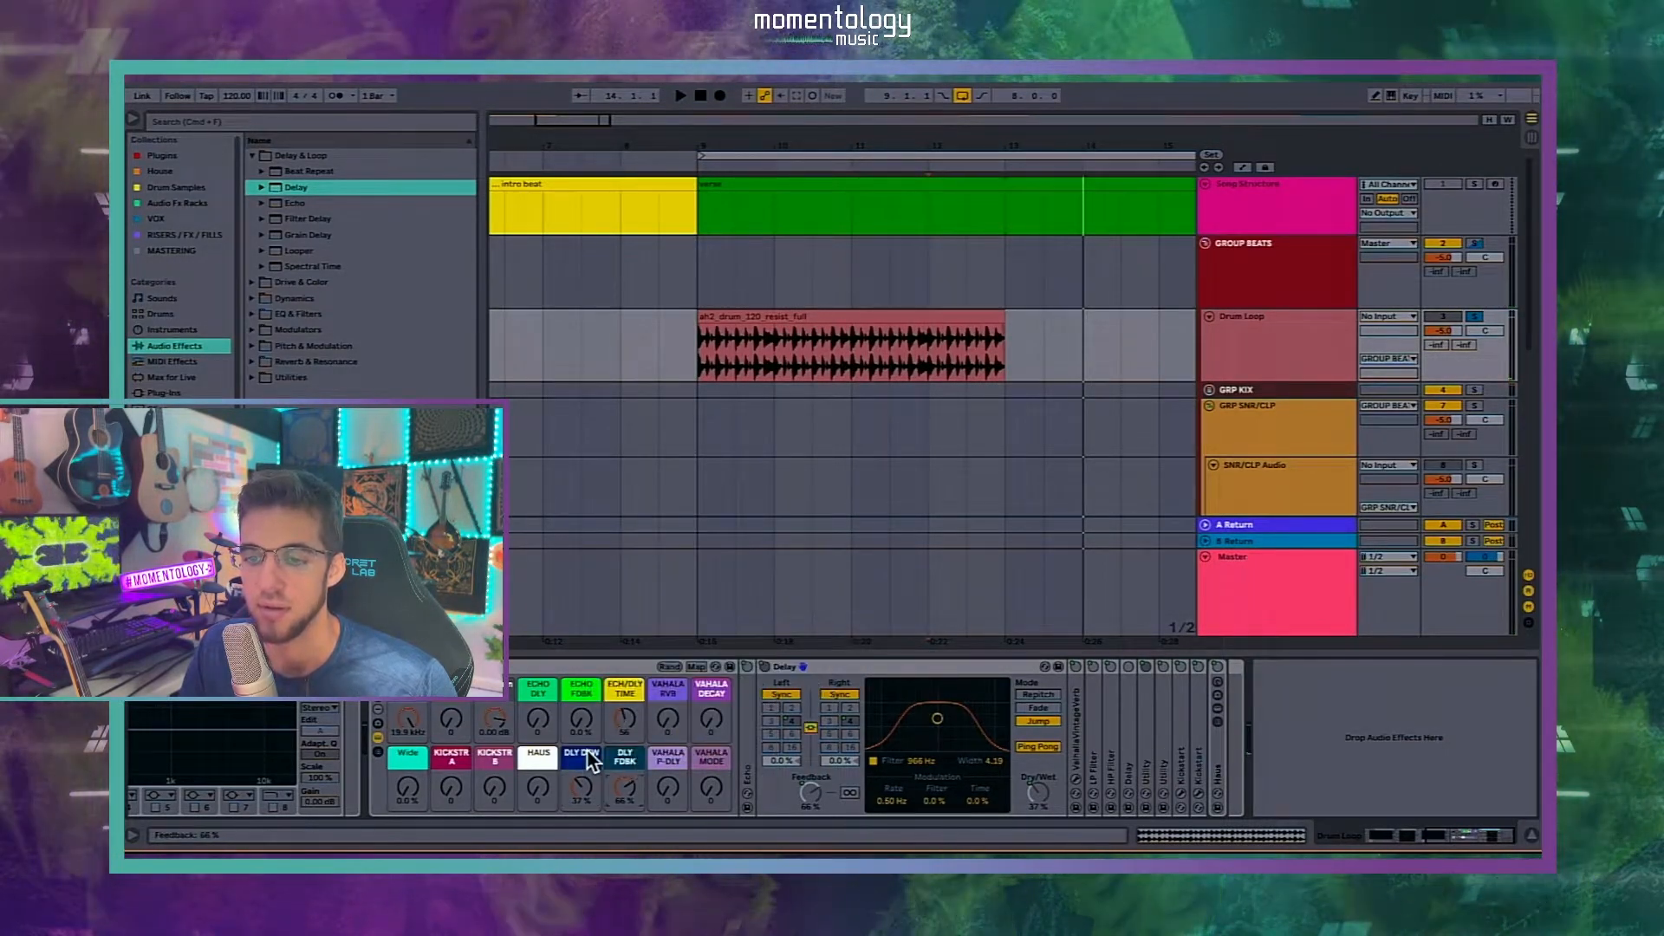
right_click(568, 756)
click(655, 745)
right_click(595, 757)
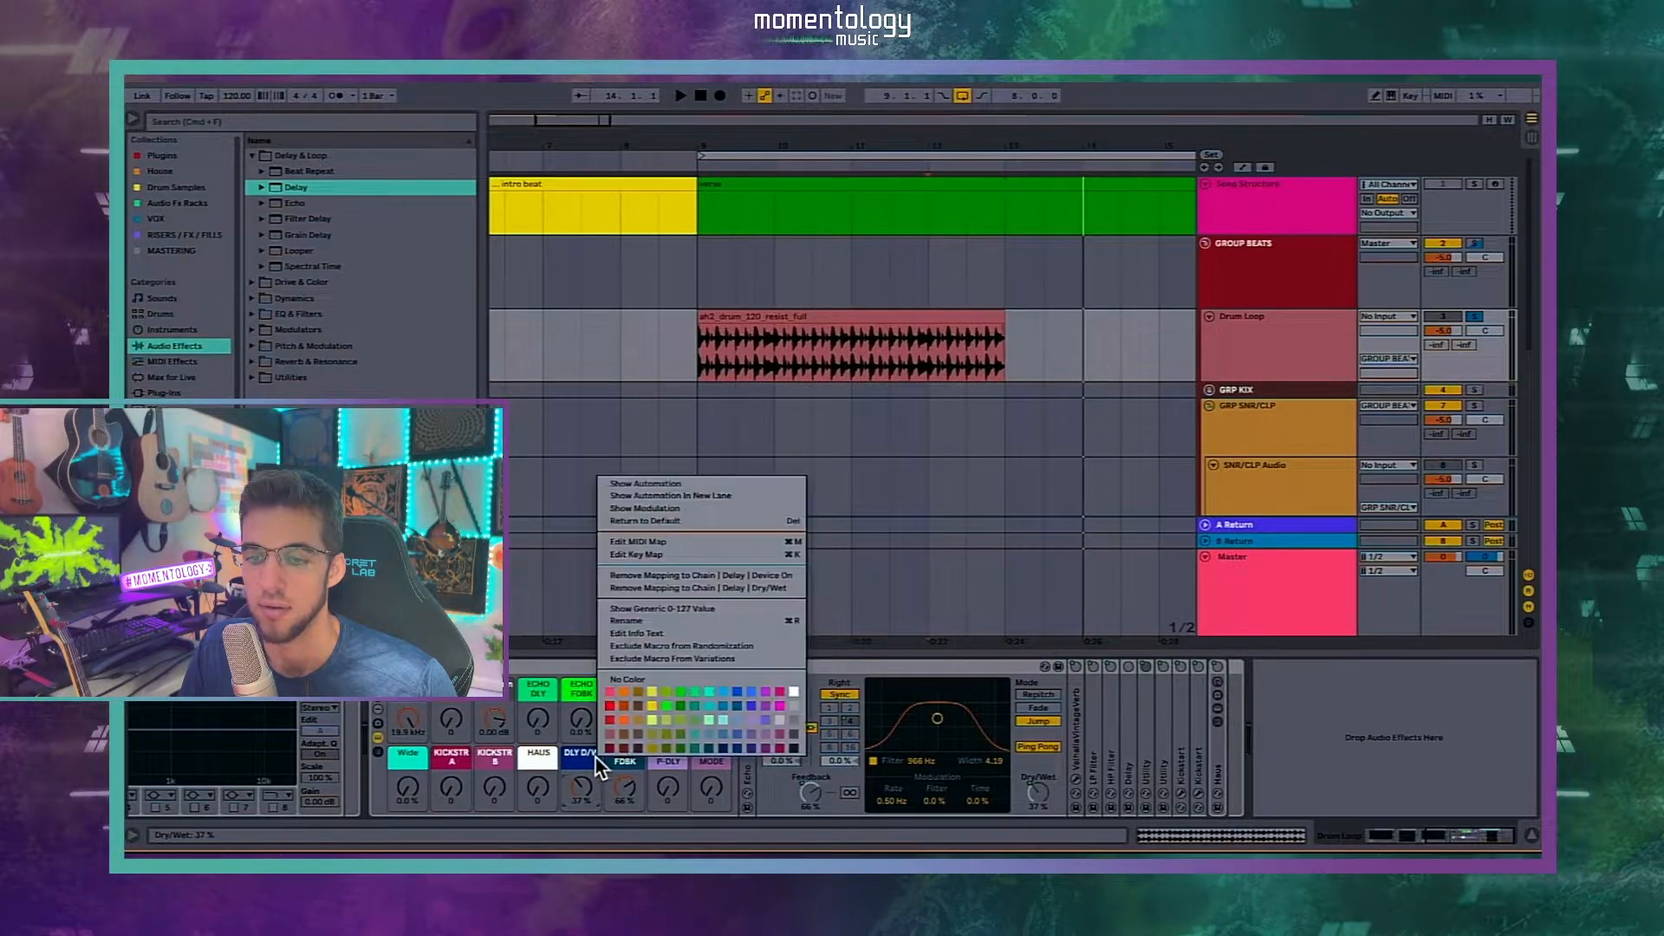
click(656, 745)
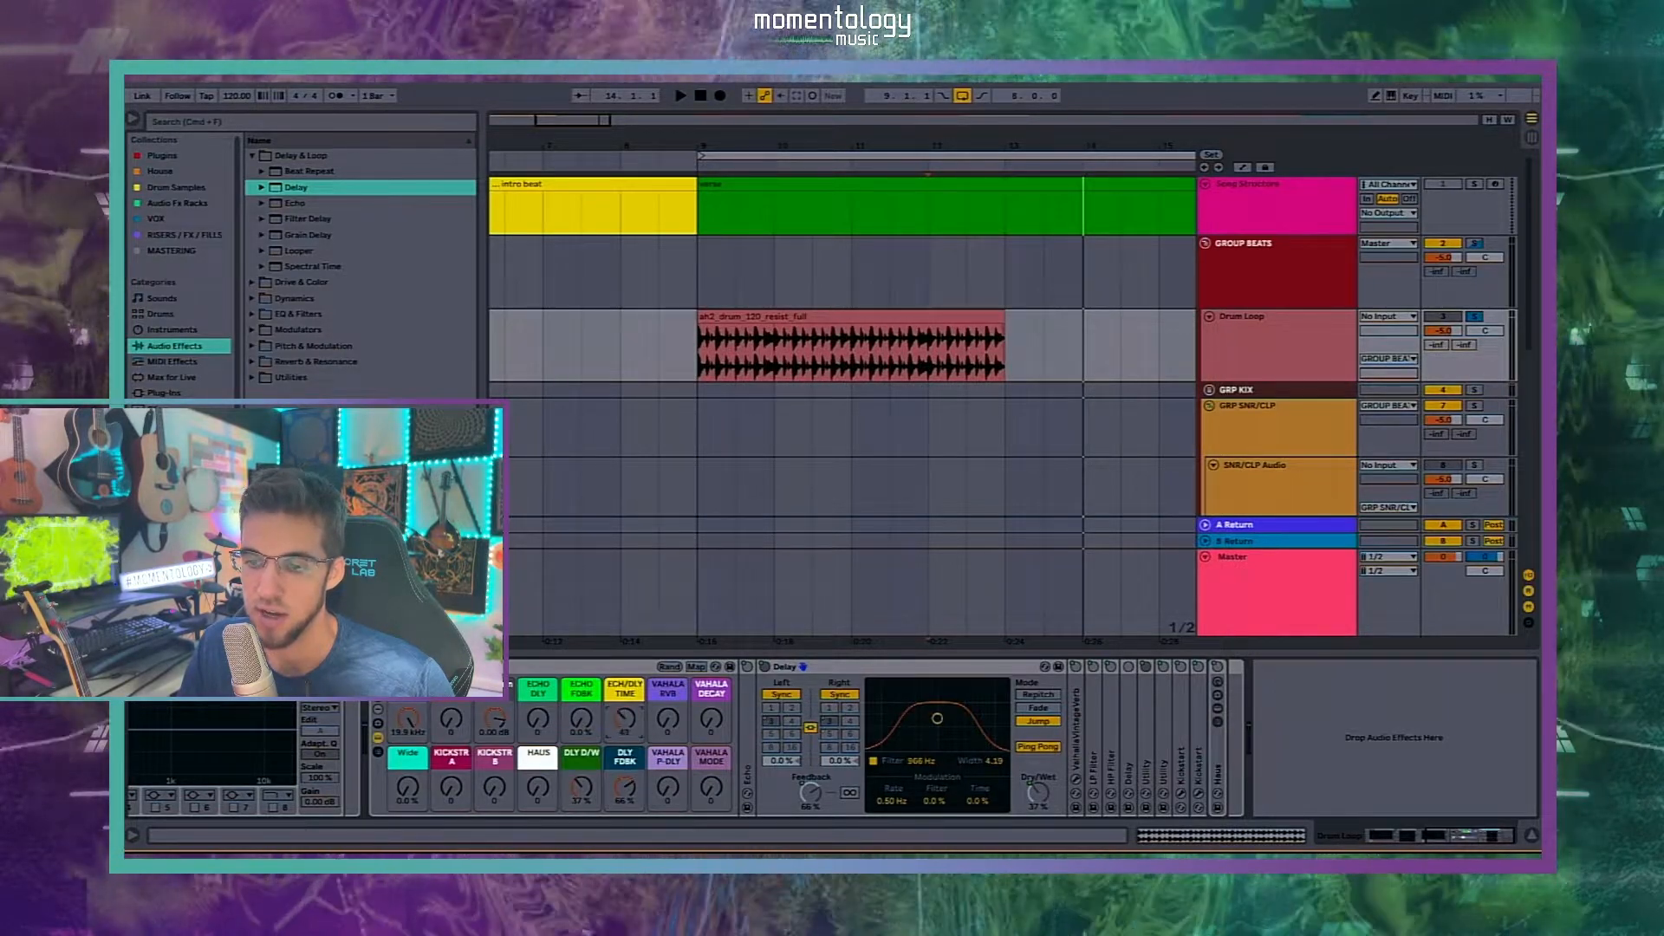
Step: Unfold the Echo device and turn the ECH/DLY TIME macro to check that it moves the Echo and Delay times
drag(622, 742, 622, 728)
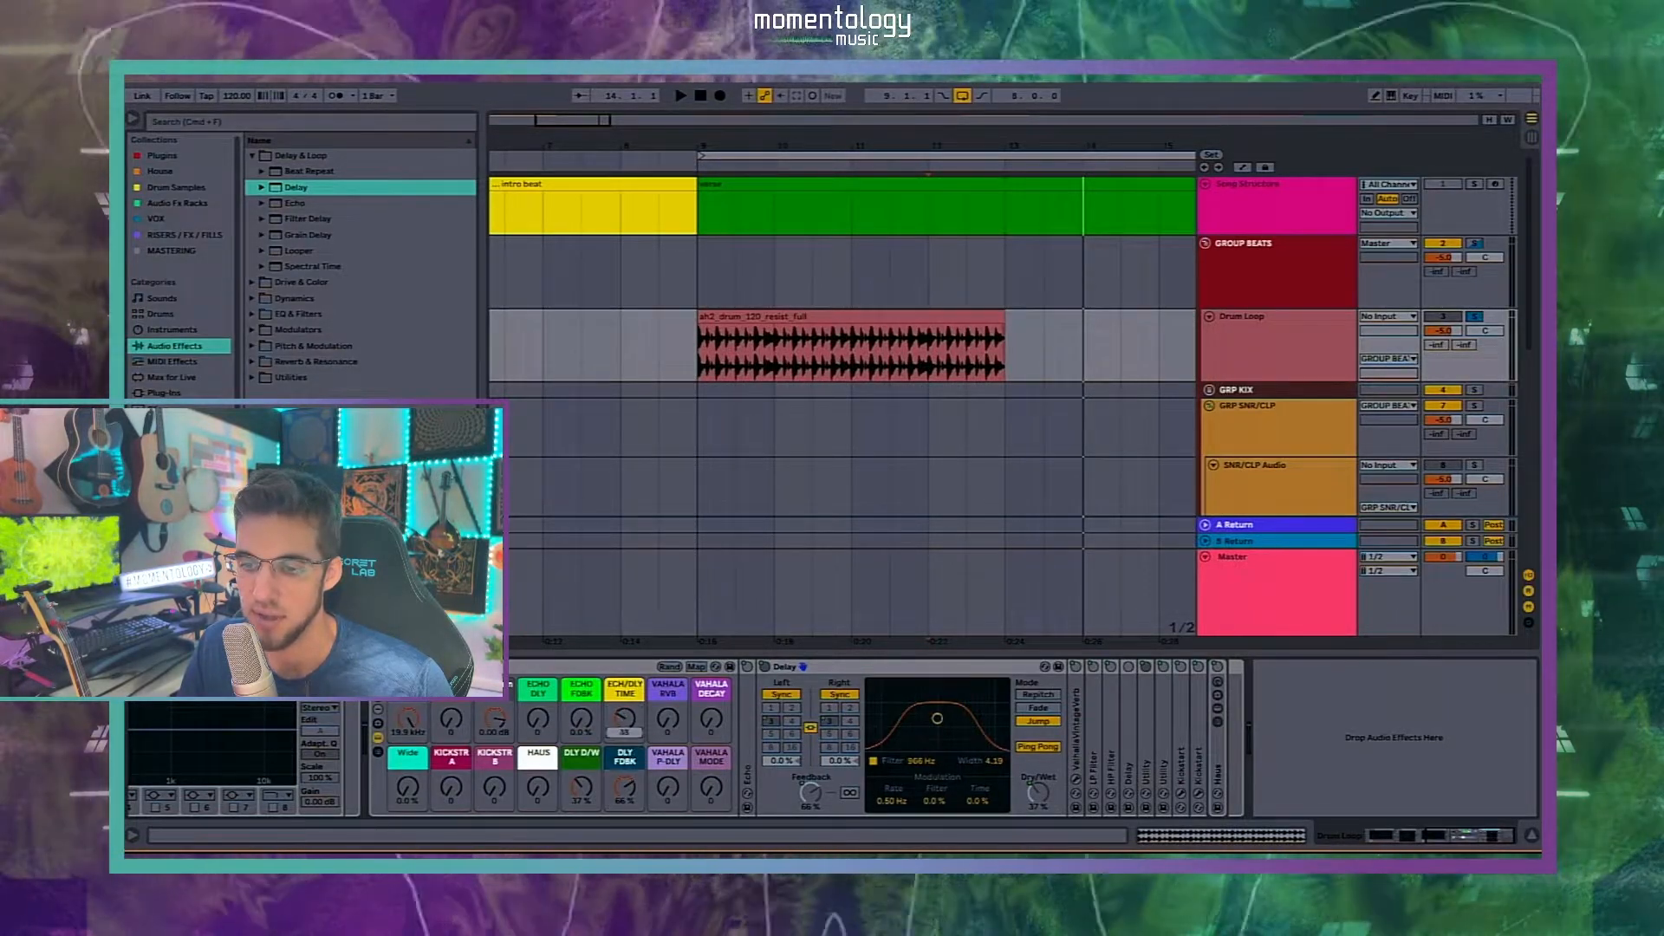
double_click(747, 694)
mouse_move(624, 719)
mouse_down()
mouse_move(624, 754)
mouse_move(624, 706)
mouse_up()
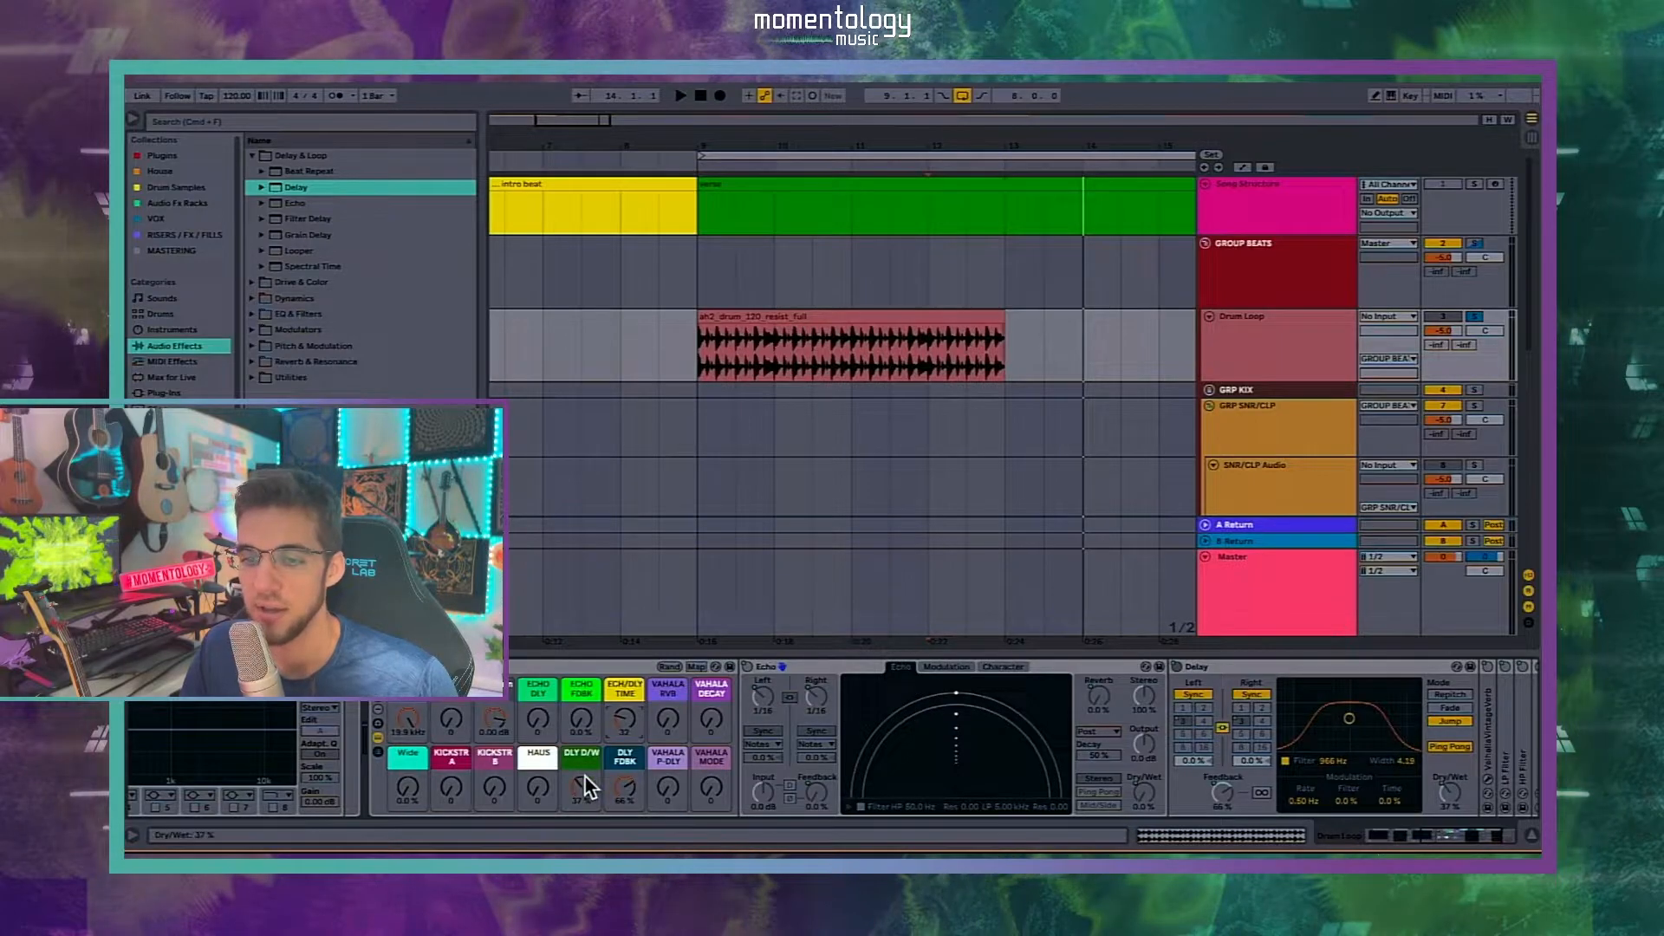
Step: Reset the DLY D/W, DLY FDBK and ECH/DLY TIME macros to zero and fold the Echo and Delay devices
drag(620, 782, 698, 824)
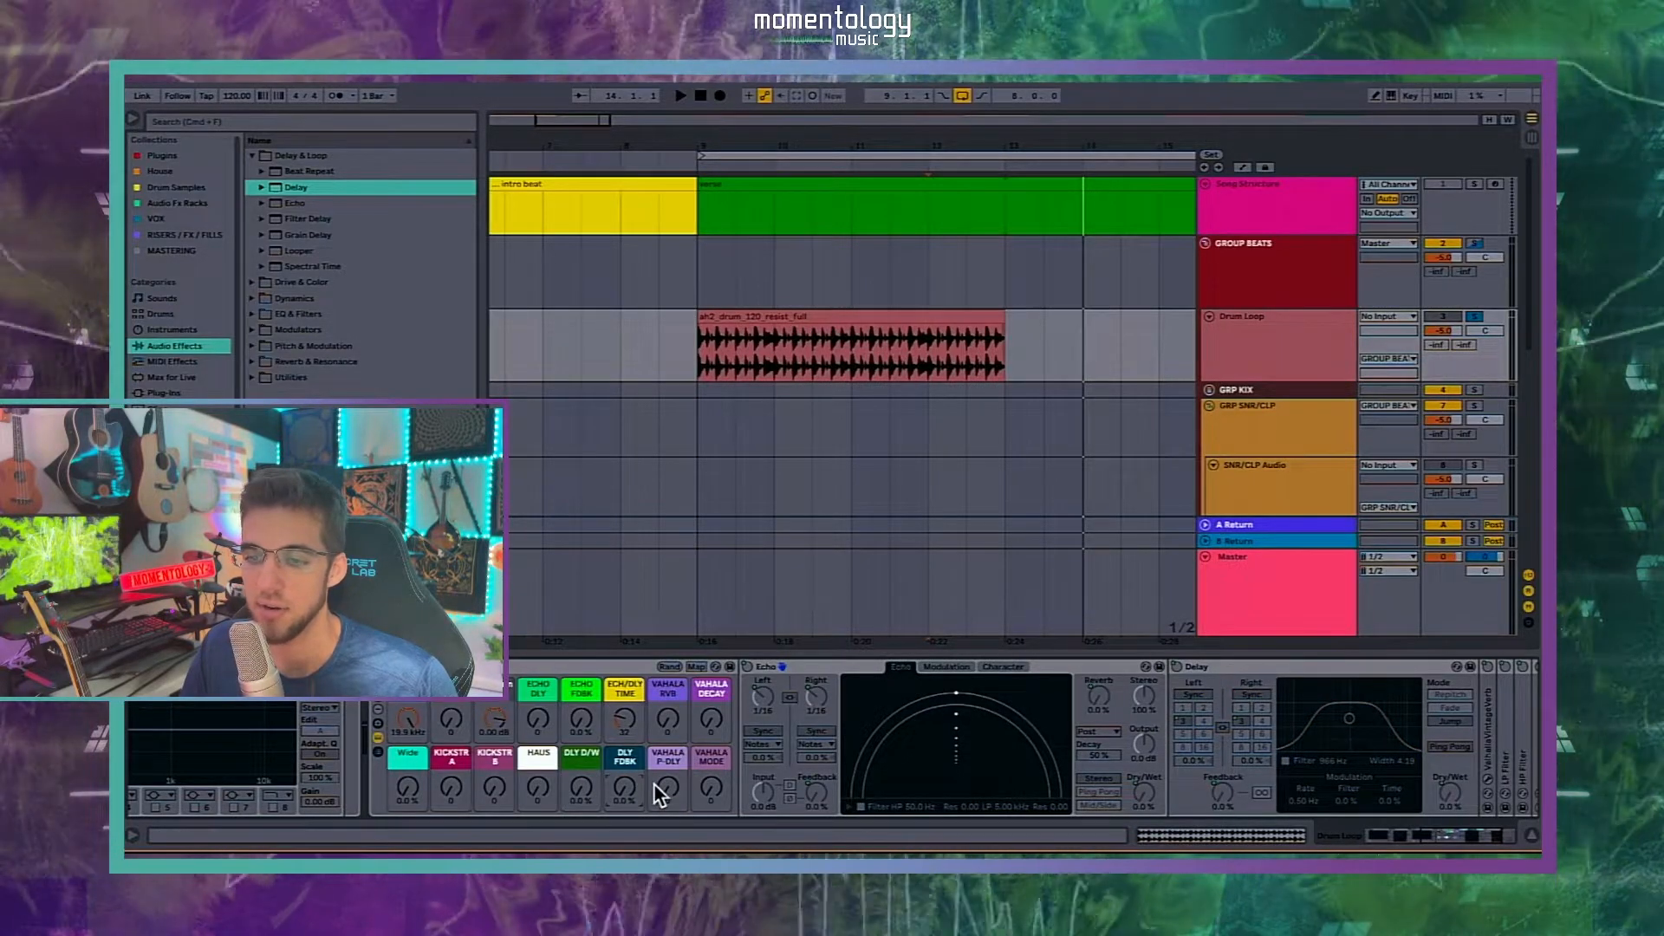
drag(624, 719, 624, 754)
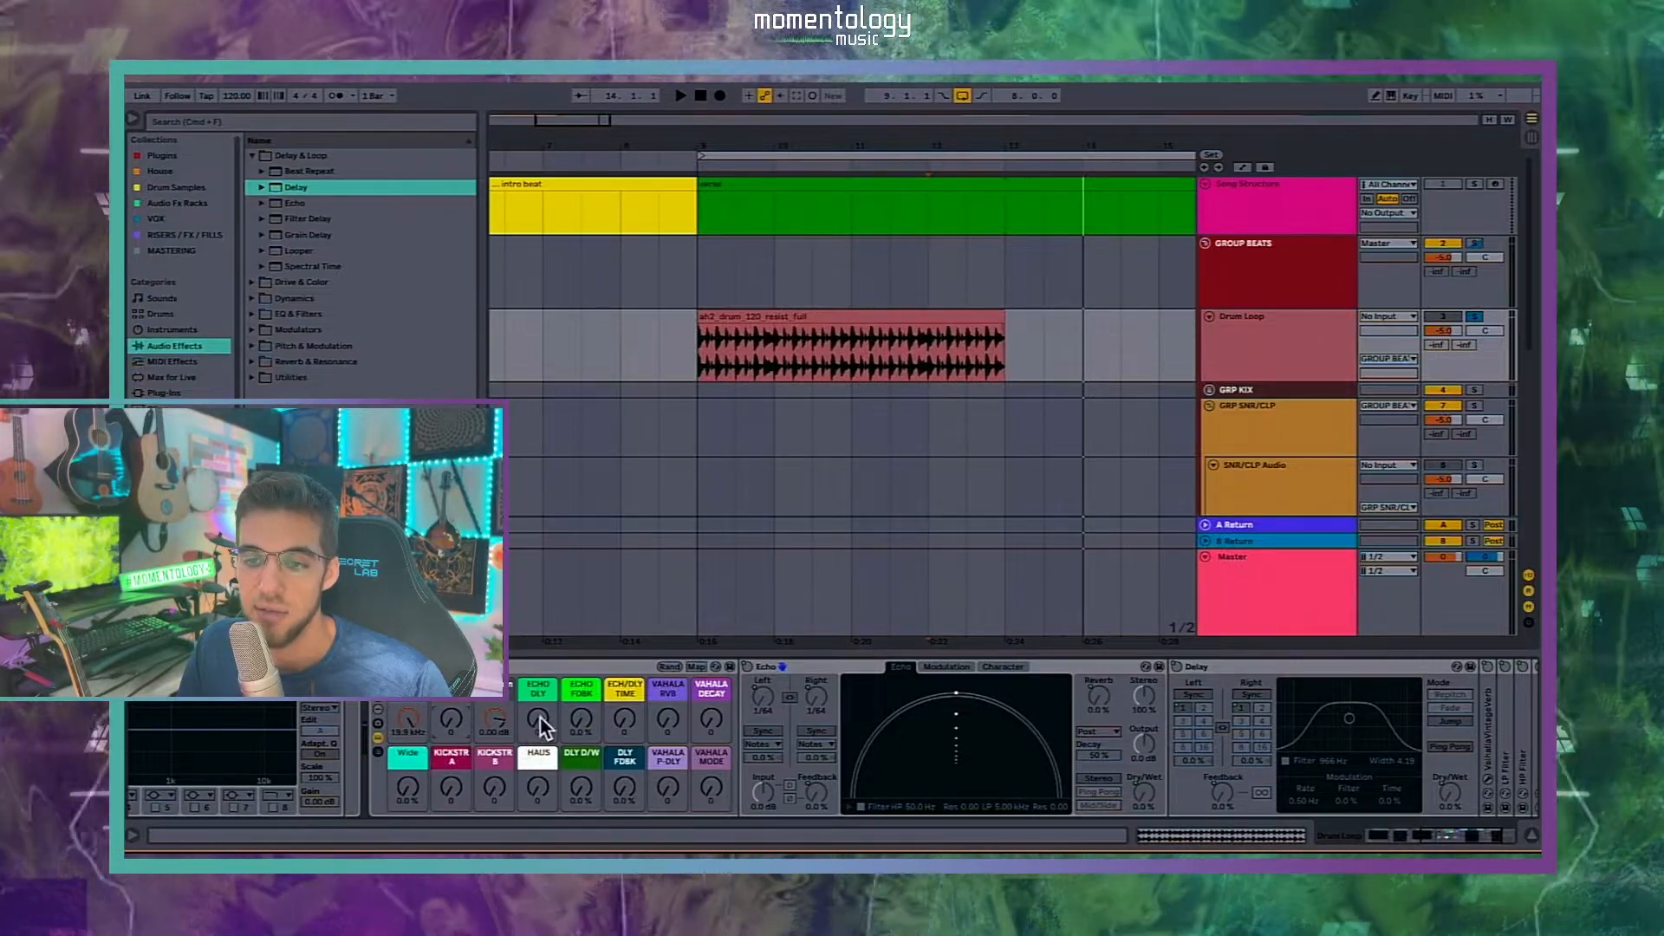
double_click(834, 673)
double_click(832, 672)
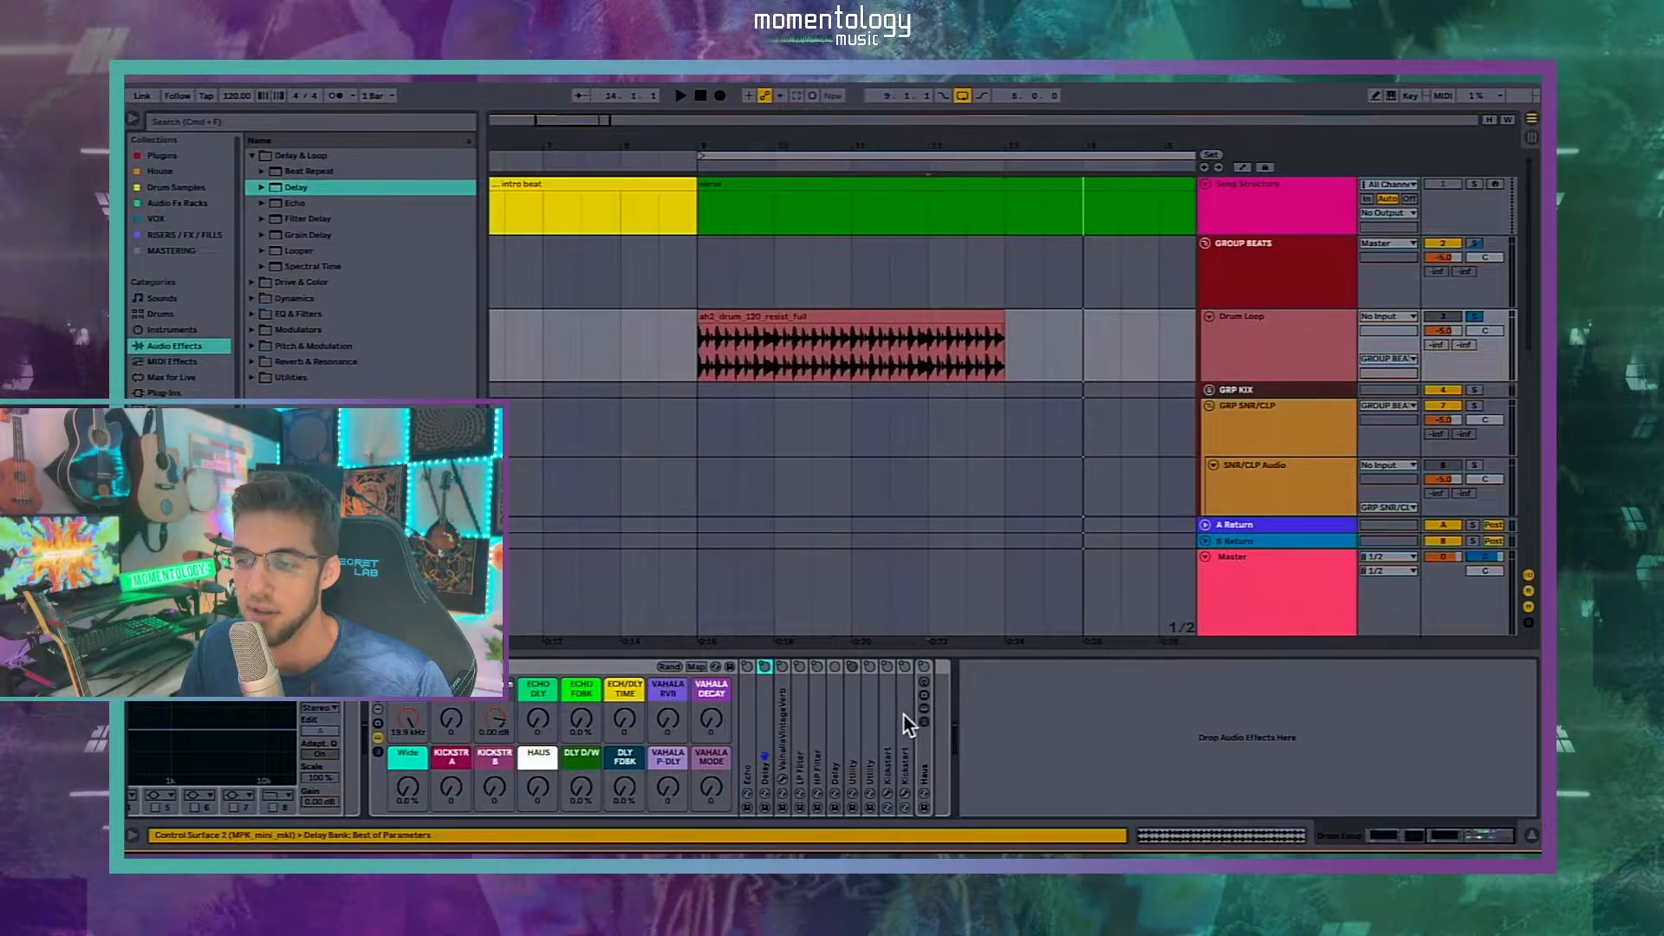
Step: Unfold the first Utility device, test its gain macro at about -15.6 dB, and reset that macro to its default
double_click(847, 700)
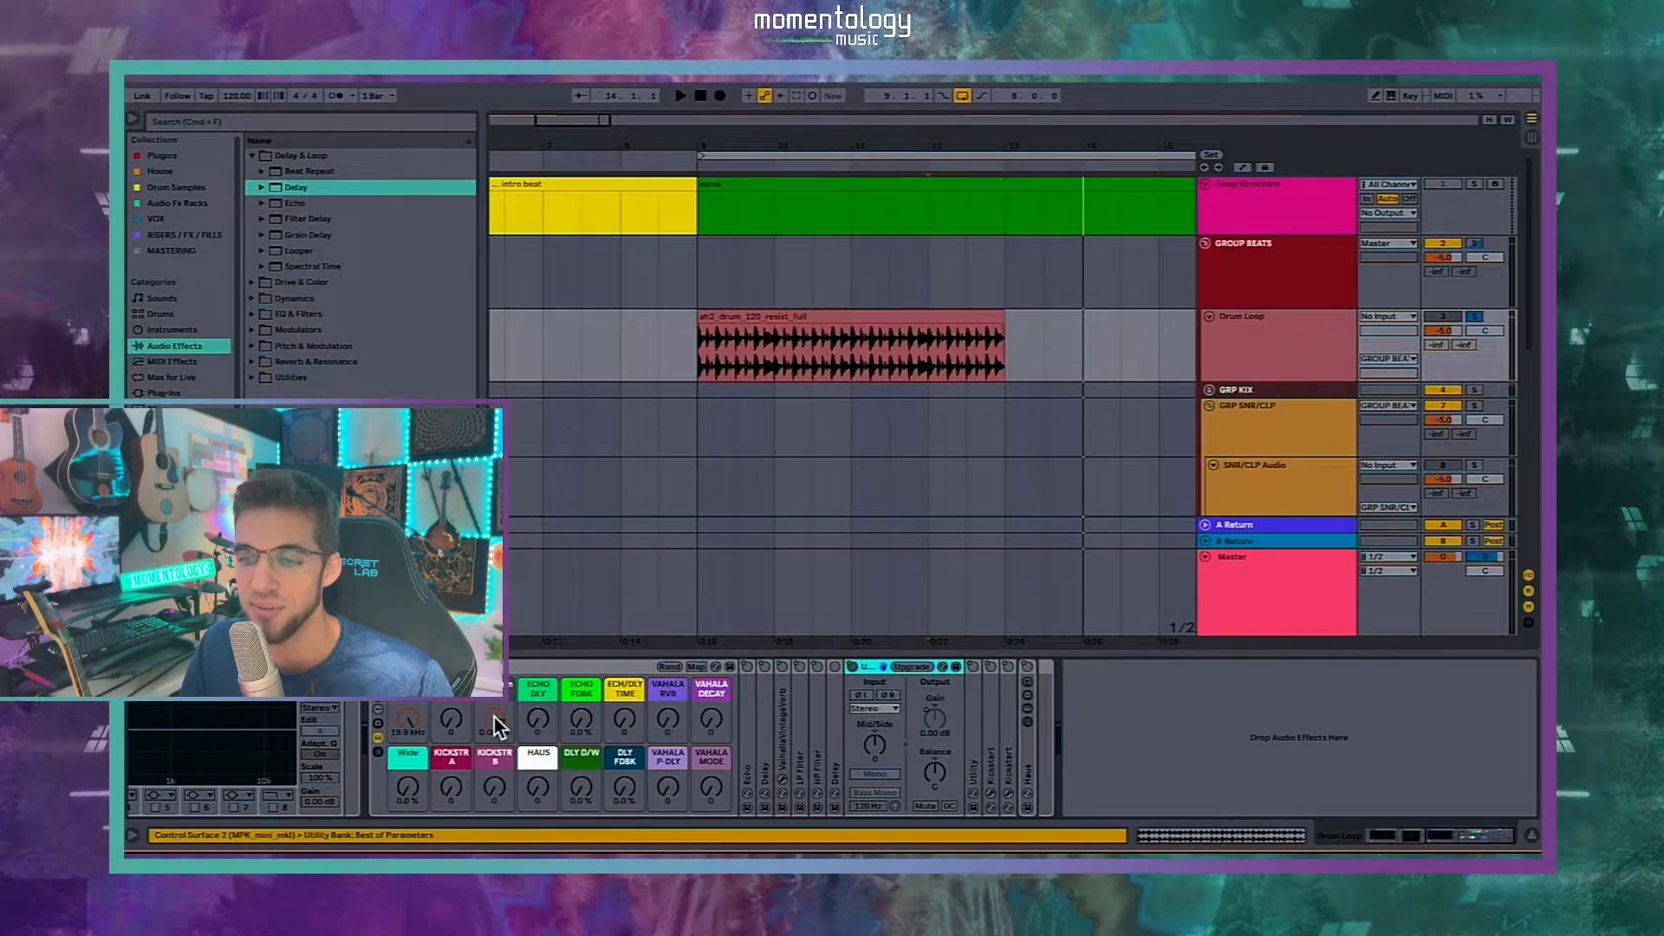
drag(497, 724, 545, 720)
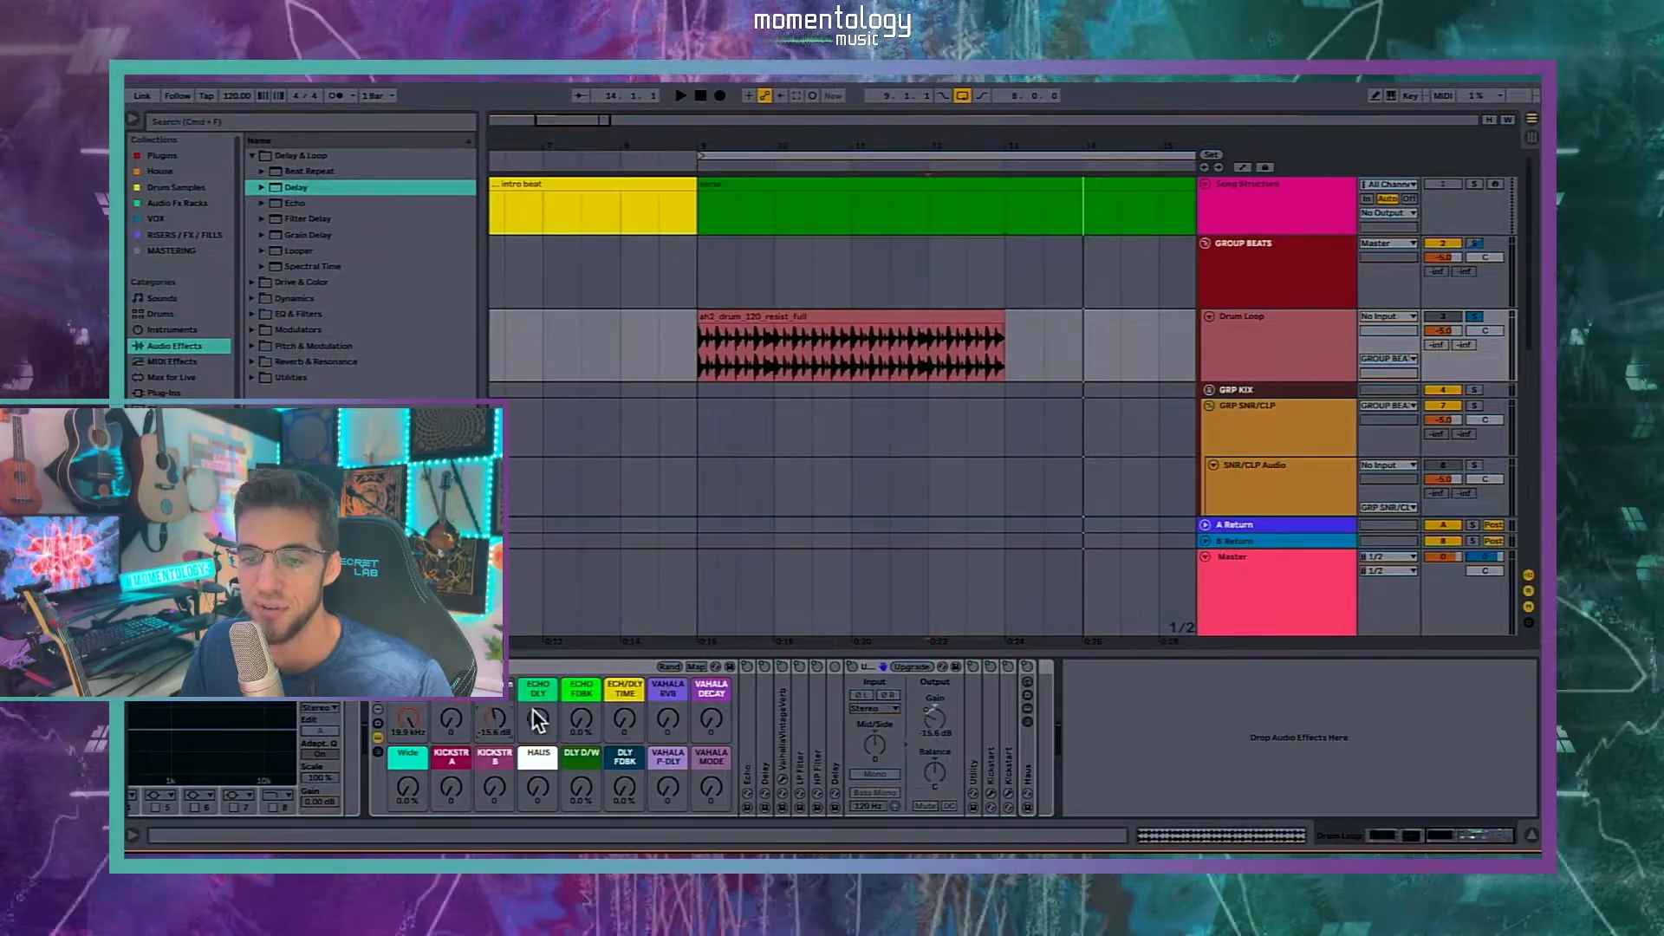
key(Delete)
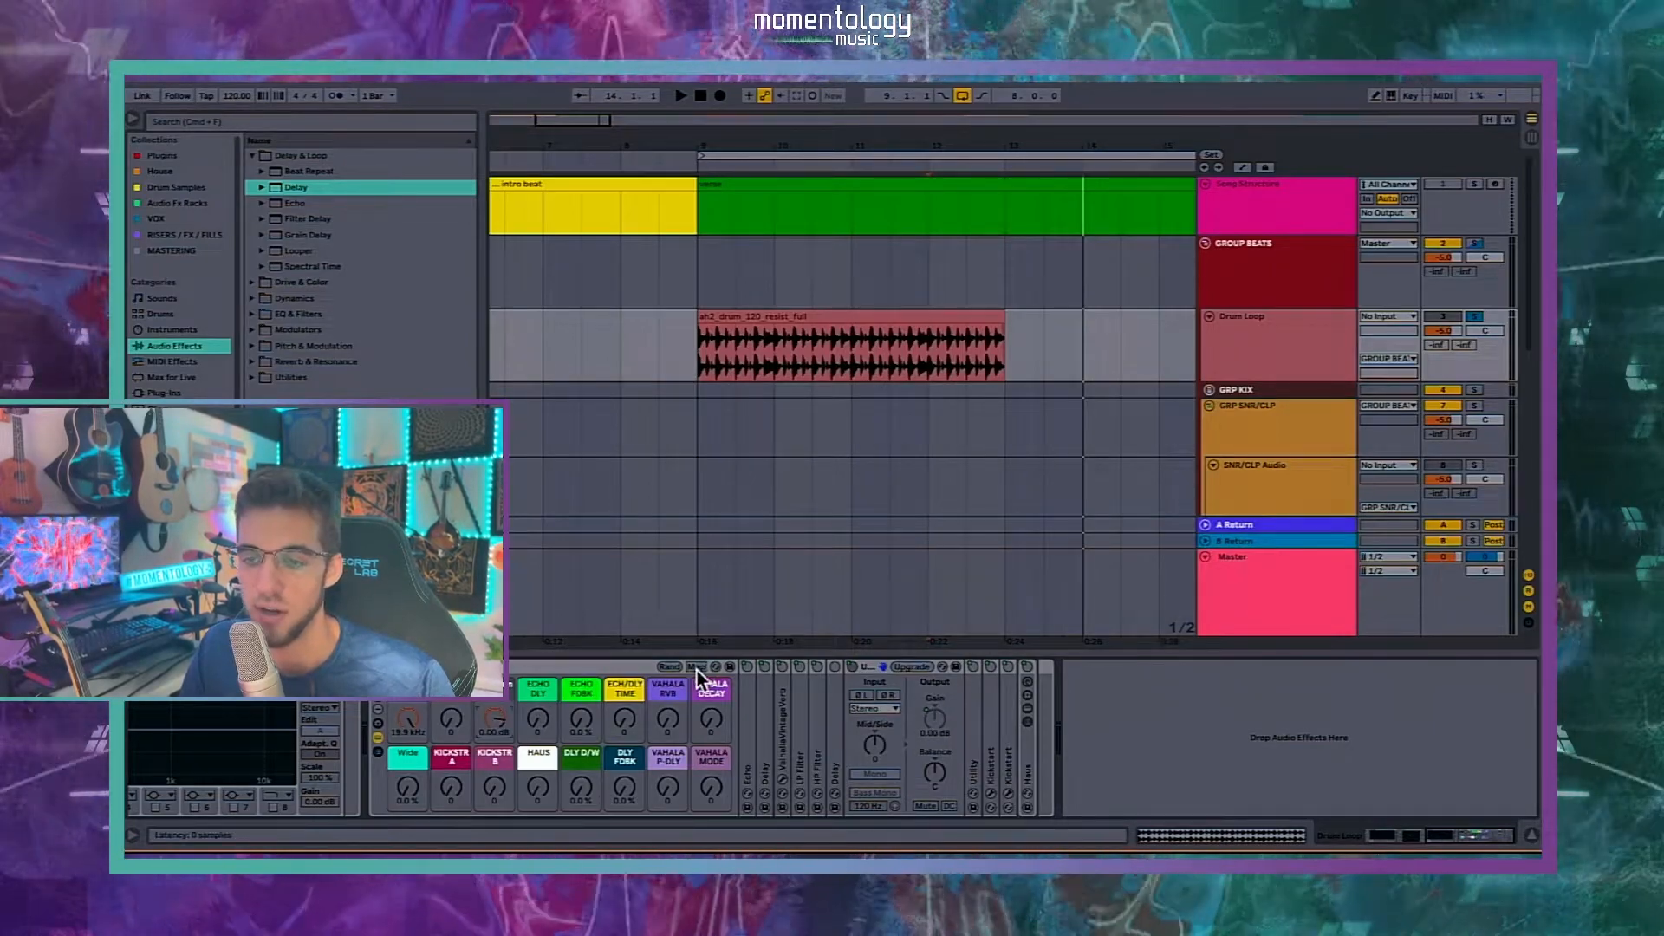
Step: Review the rack's macro mappings, including the Utility gain range, and leave mapping mode
click(693, 670)
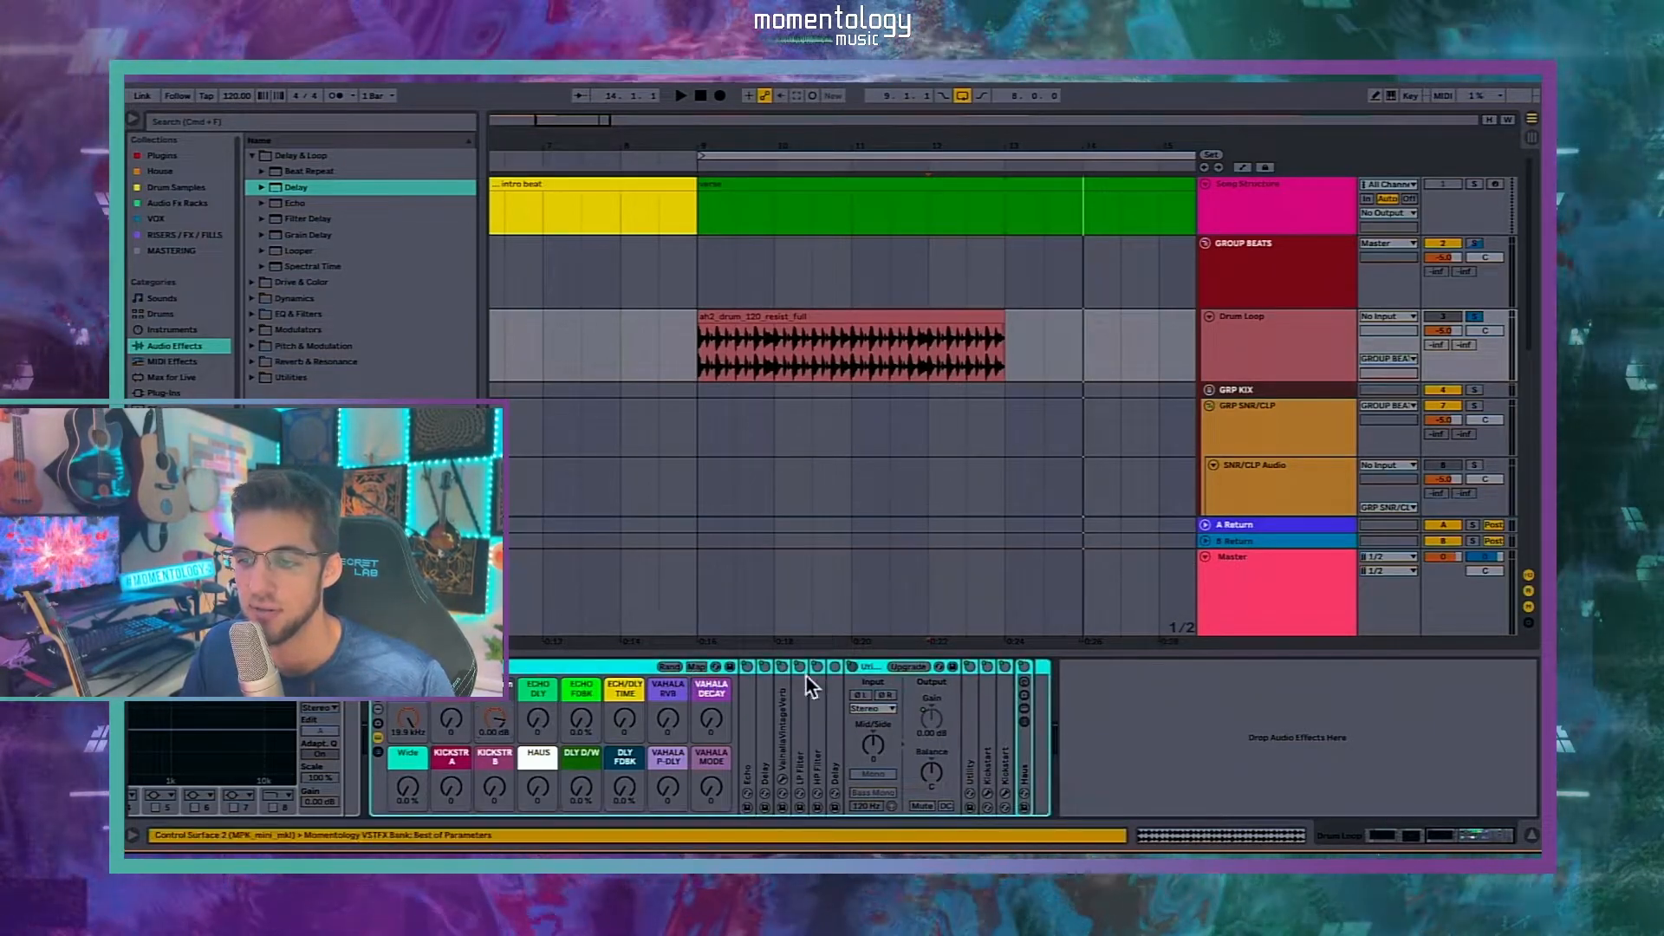
click(695, 666)
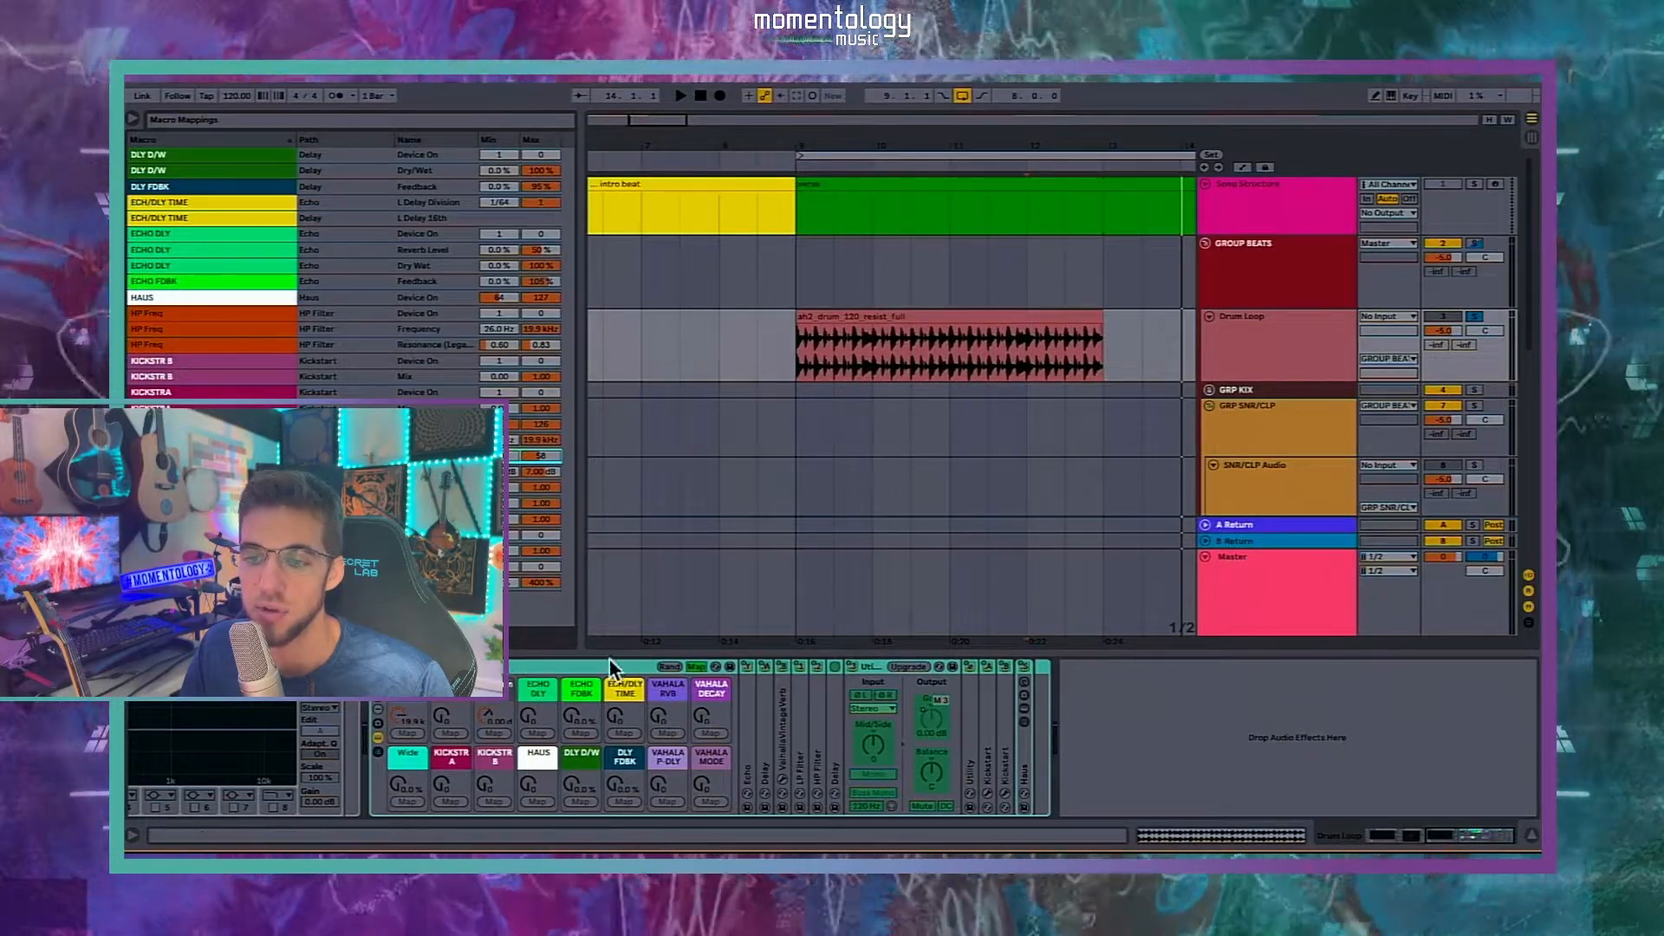
click(697, 667)
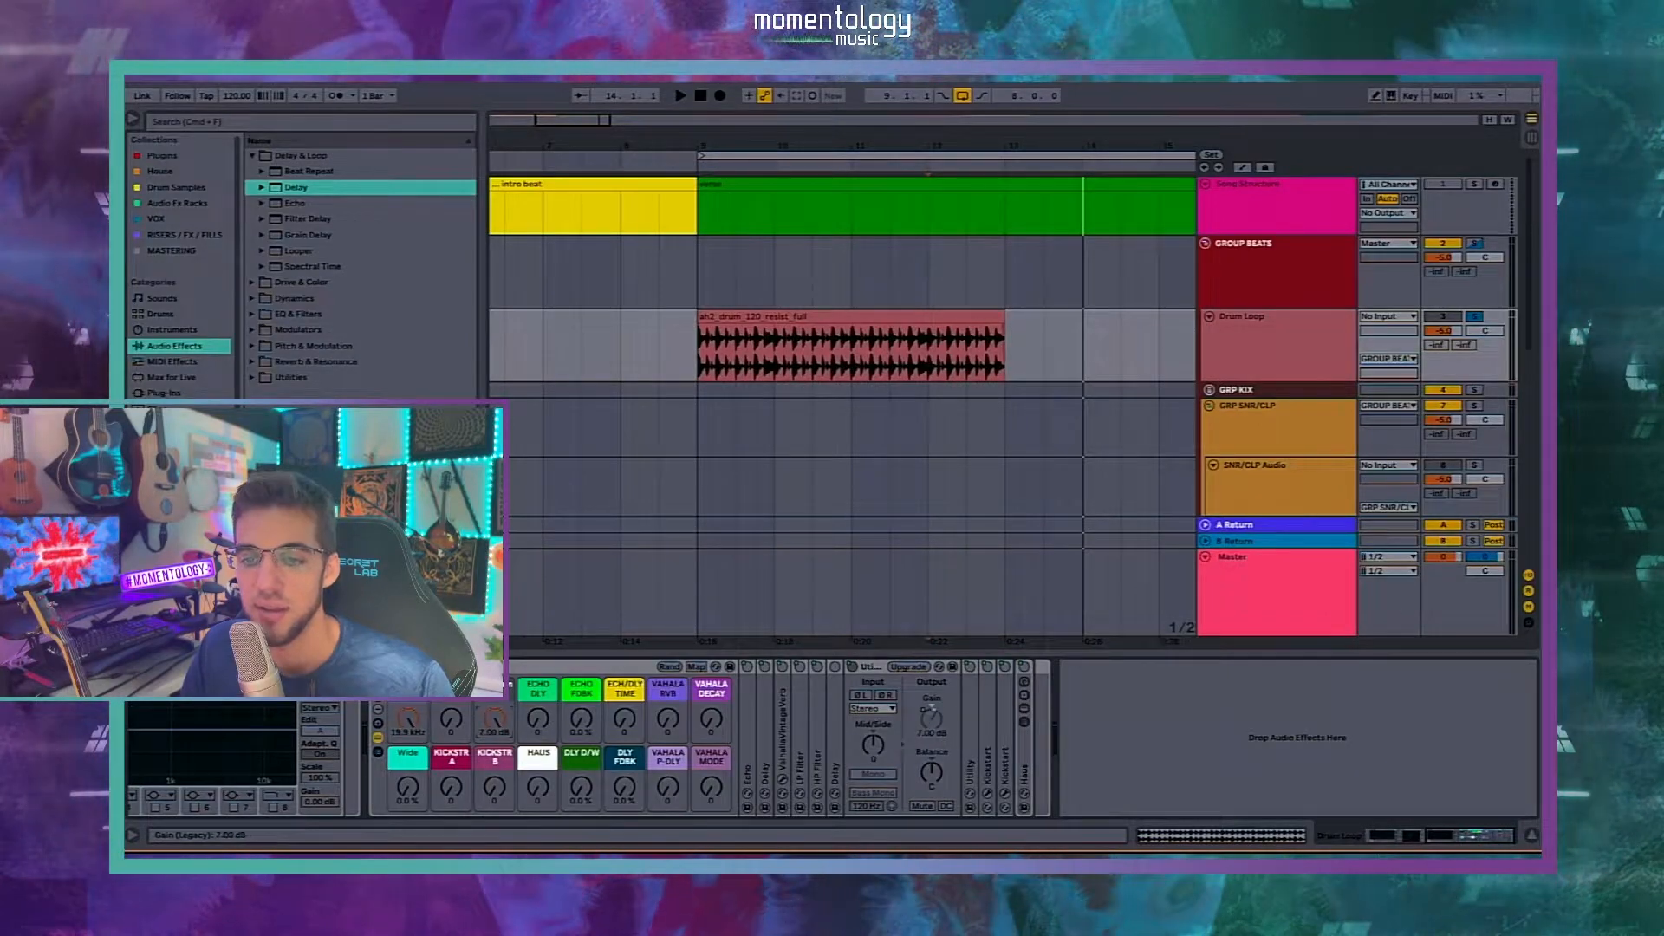
Step: Remove the first Utility device's on/off macro mapping, leave mapping mode, switch that device on and select the rack
click(696, 667)
key(Delete)
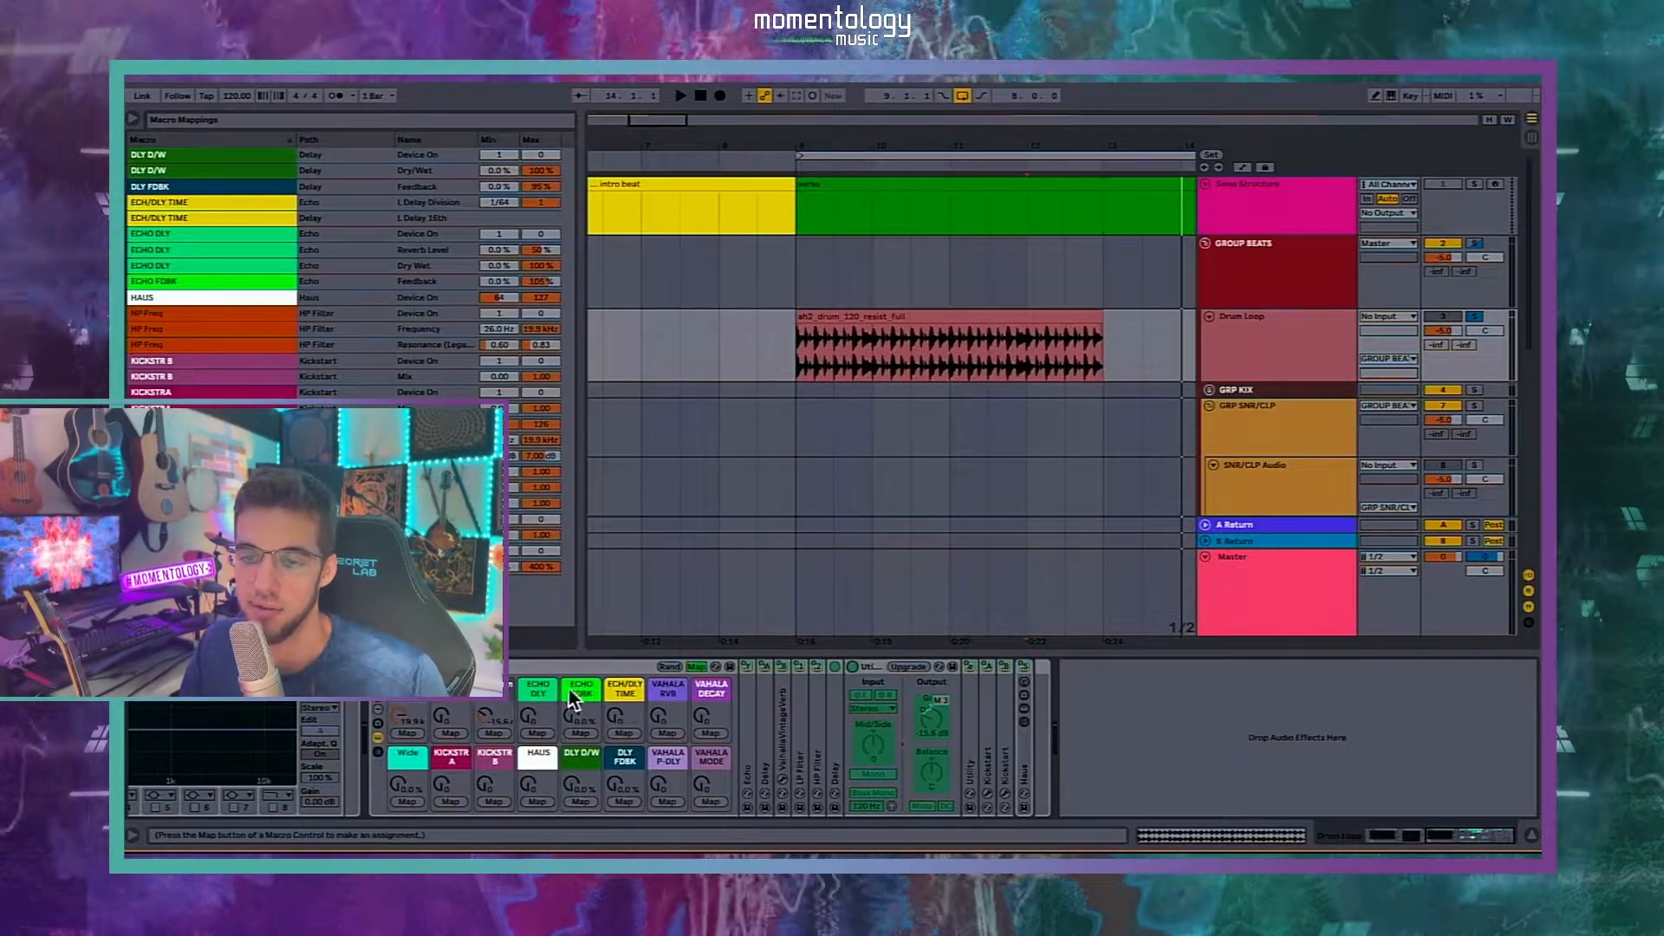
click(696, 668)
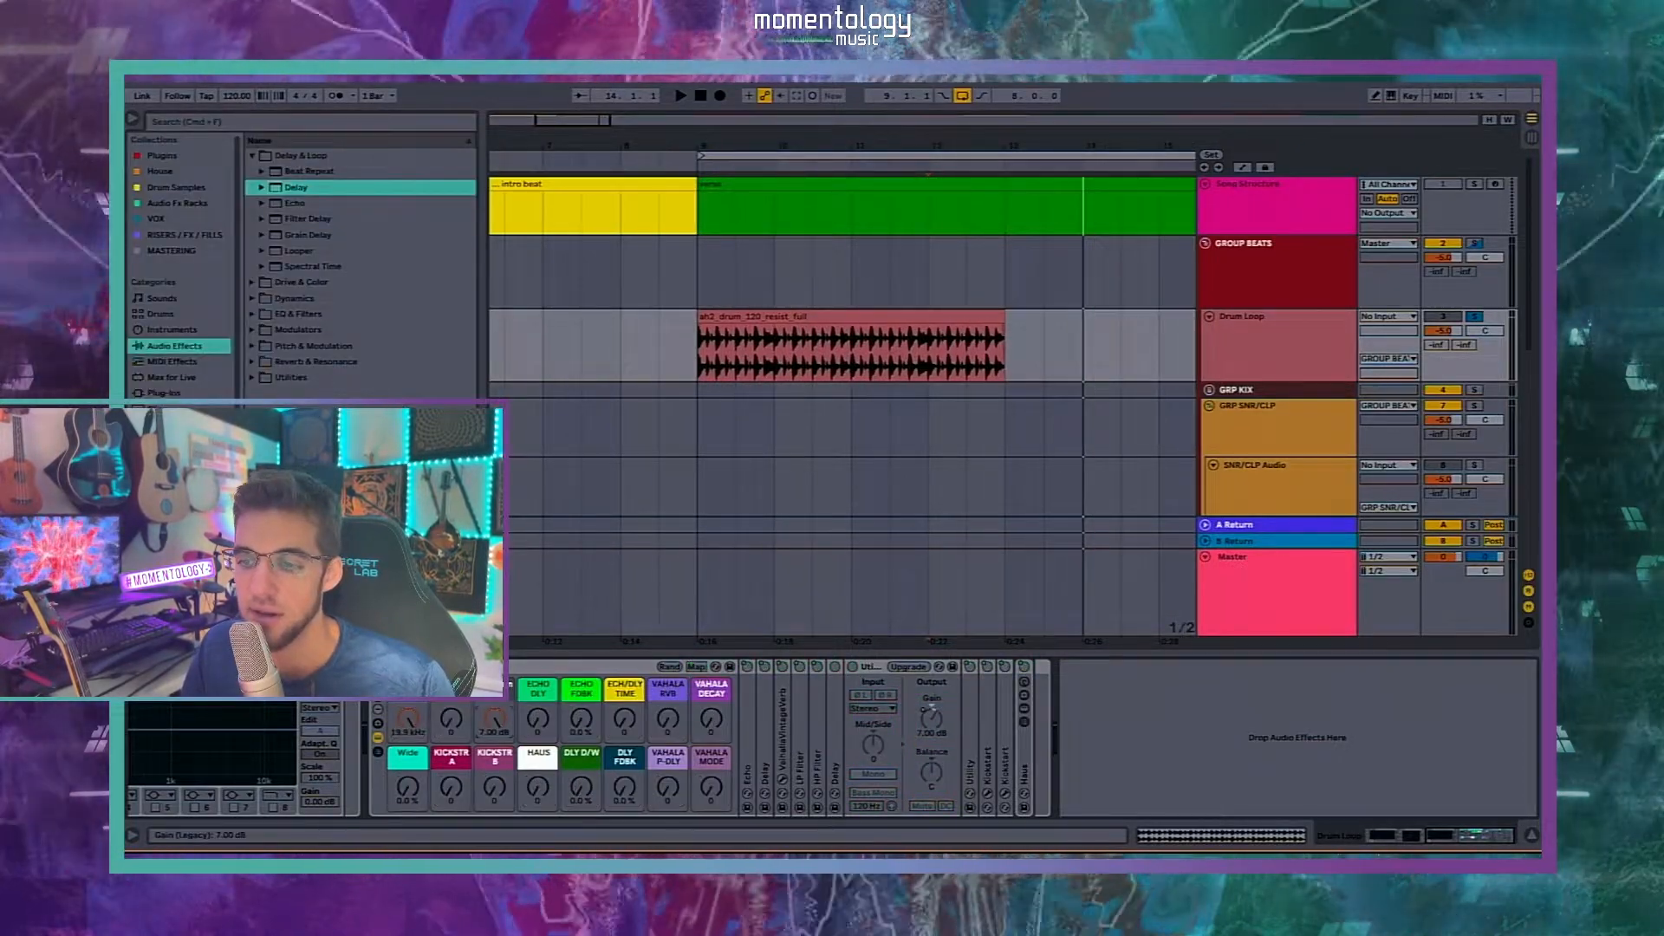
click(852, 666)
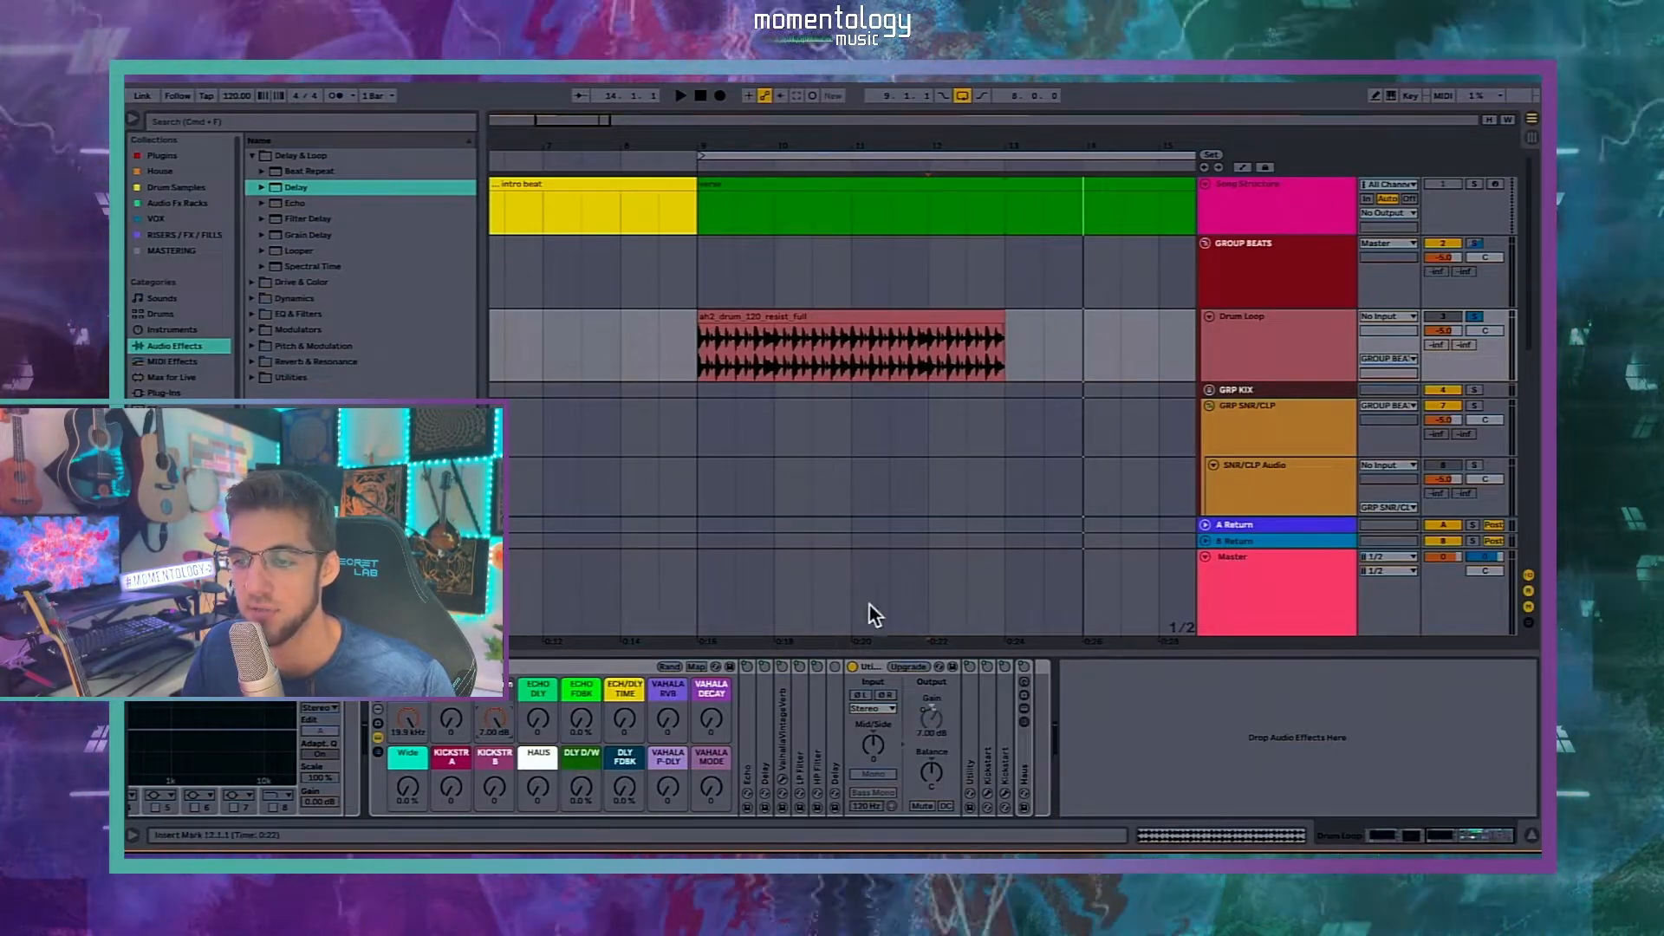
click(472, 666)
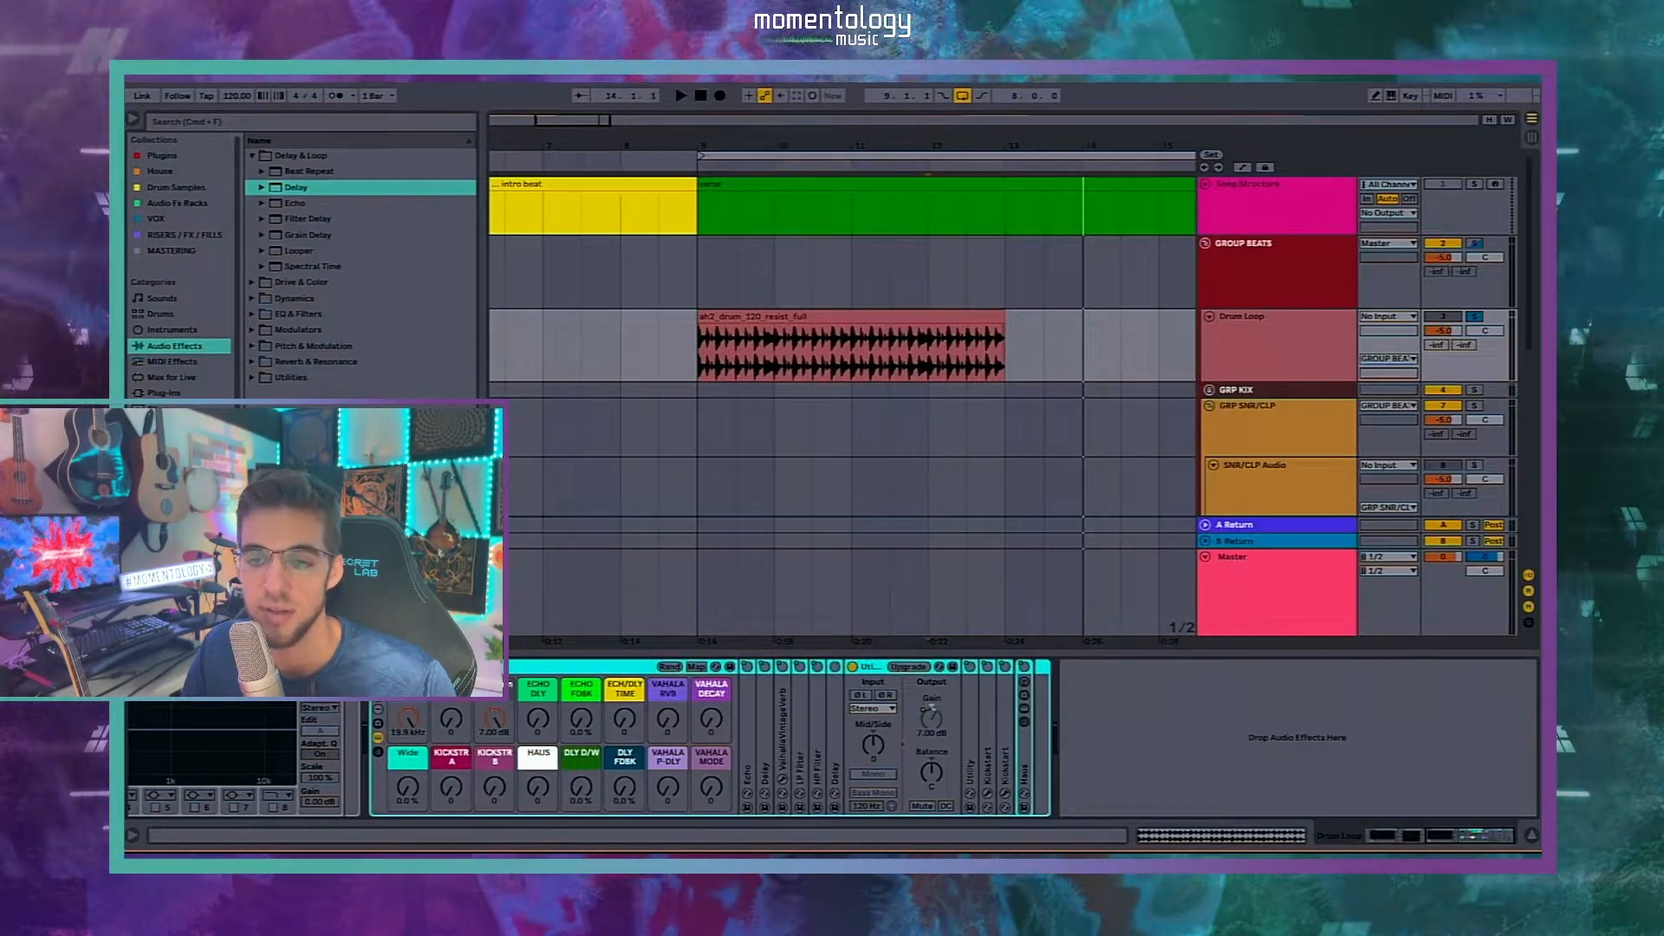
Step: Raise the ECHO DLY macro to about 24, shorten the arrangement loop to four bars and play from the drum clip's start
drag(539, 721, 539, 698)
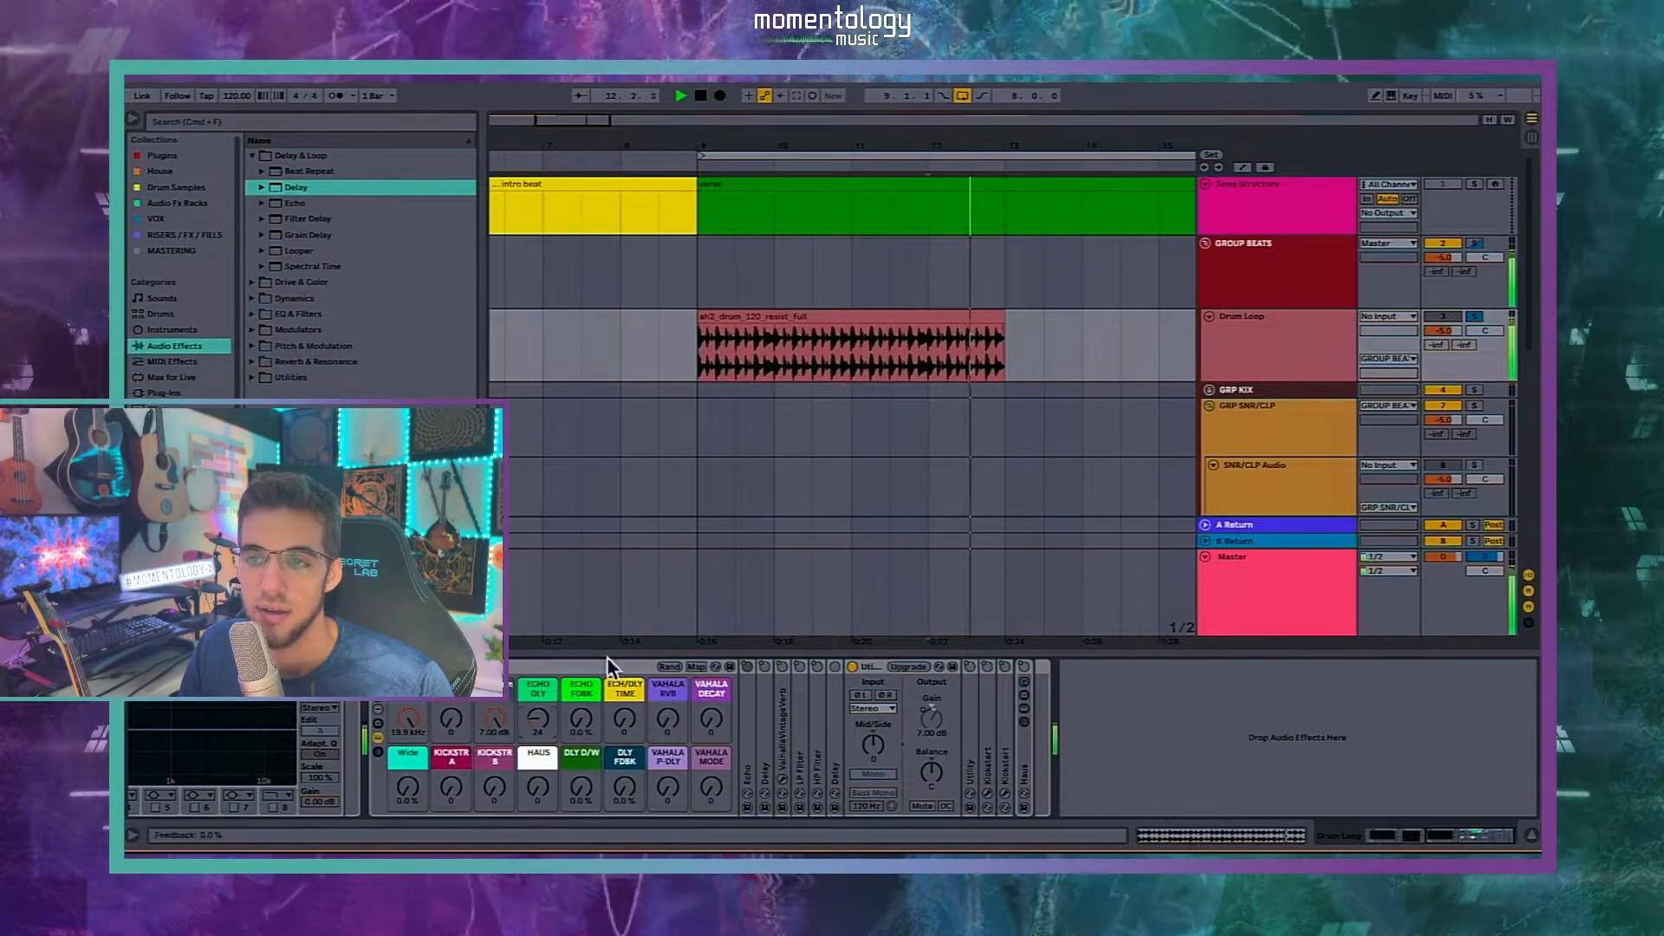
key(space)
mouse_move(1096, 139)
mouse_down()
mouse_move(1095, 123)
mouse_move(652, 156)
mouse_up()
key(space)
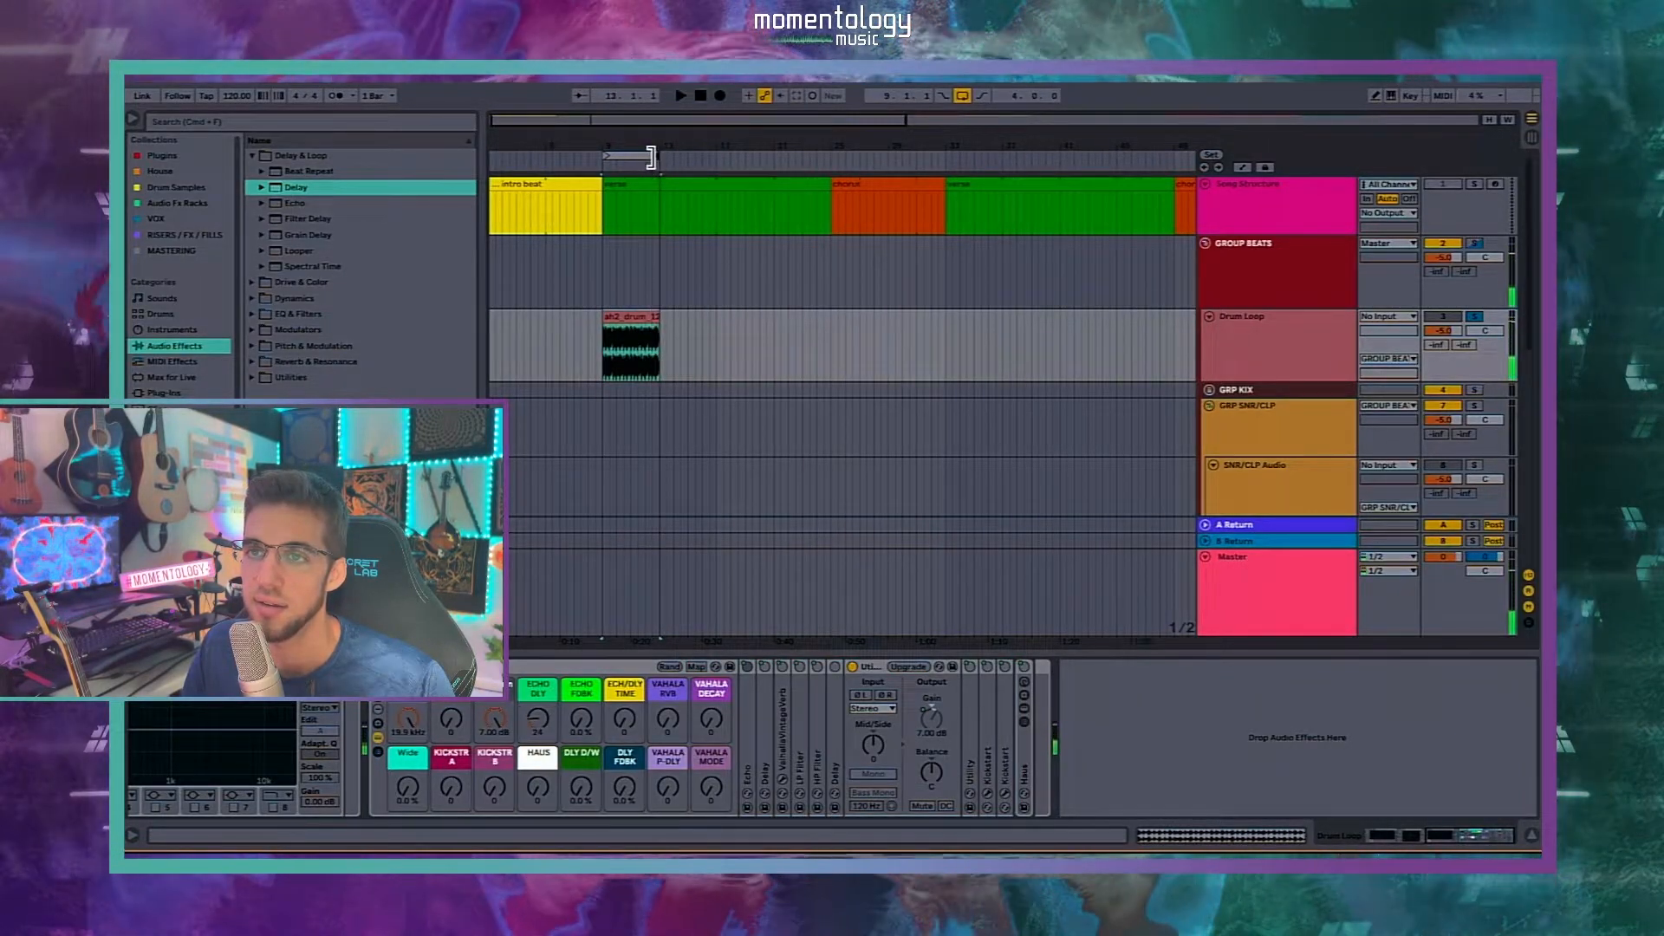
scroll(624, 316, up, 5)
click(564, 349)
key(space)
Step: Turn up the echo, delay, Vahala, Wide, Kickstart and HAUS macros while the drum loop plays to audition their effects
drag(530, 691, 532, 651)
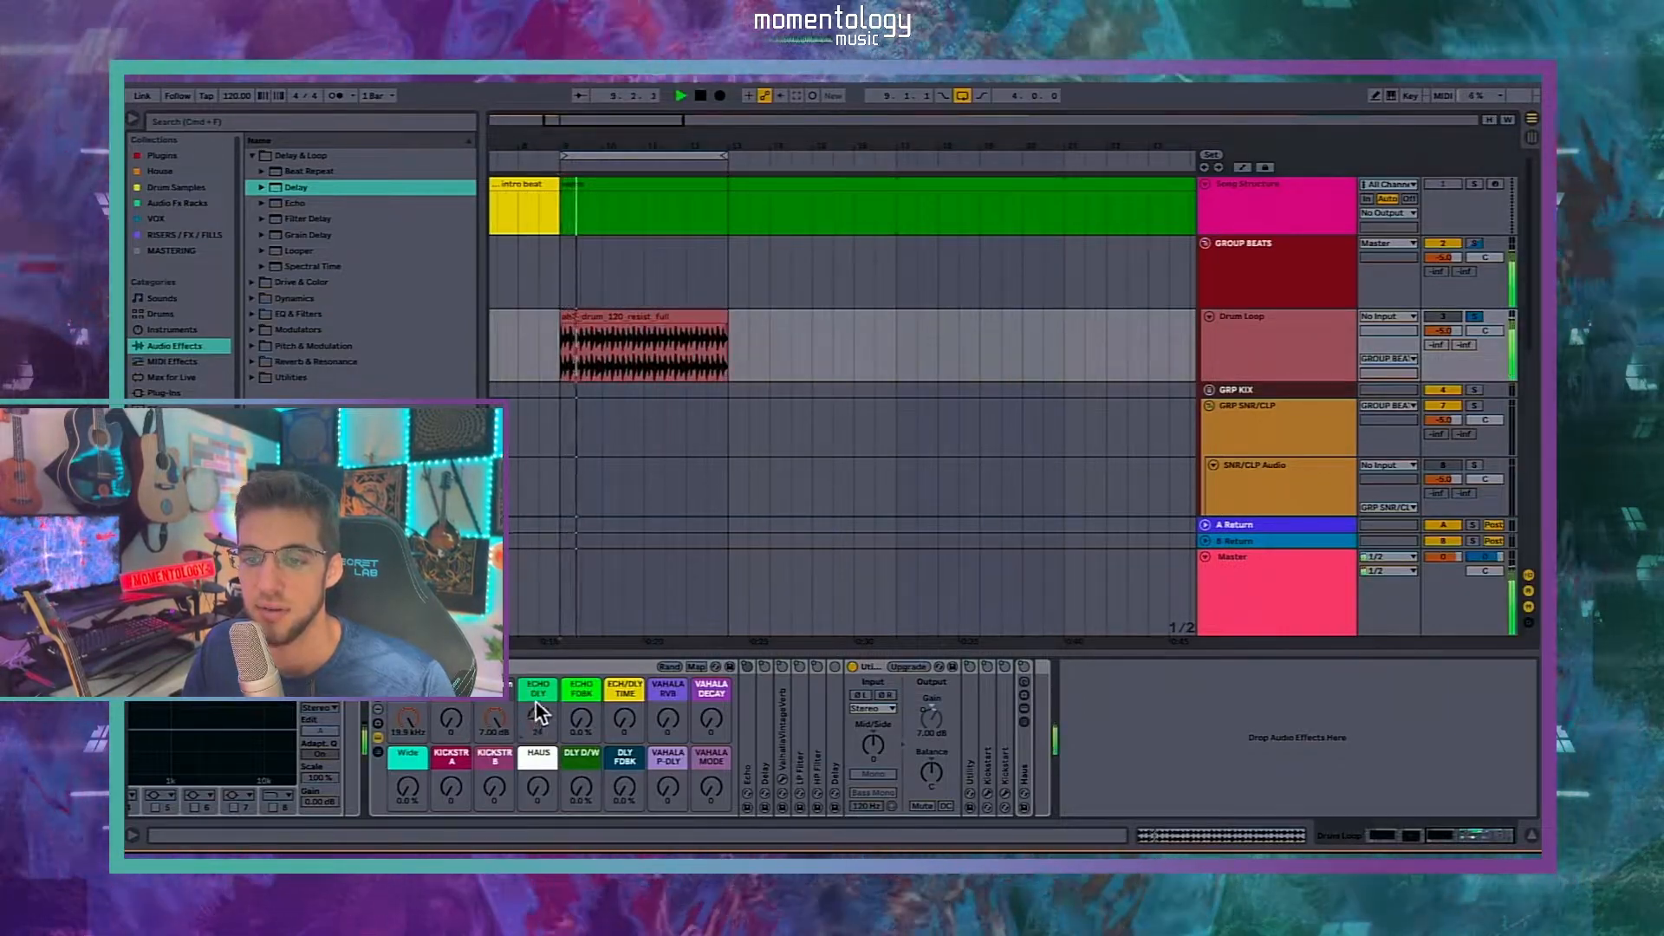
drag(578, 721, 627, 667)
drag(669, 721, 716, 674)
drag(626, 788, 626, 747)
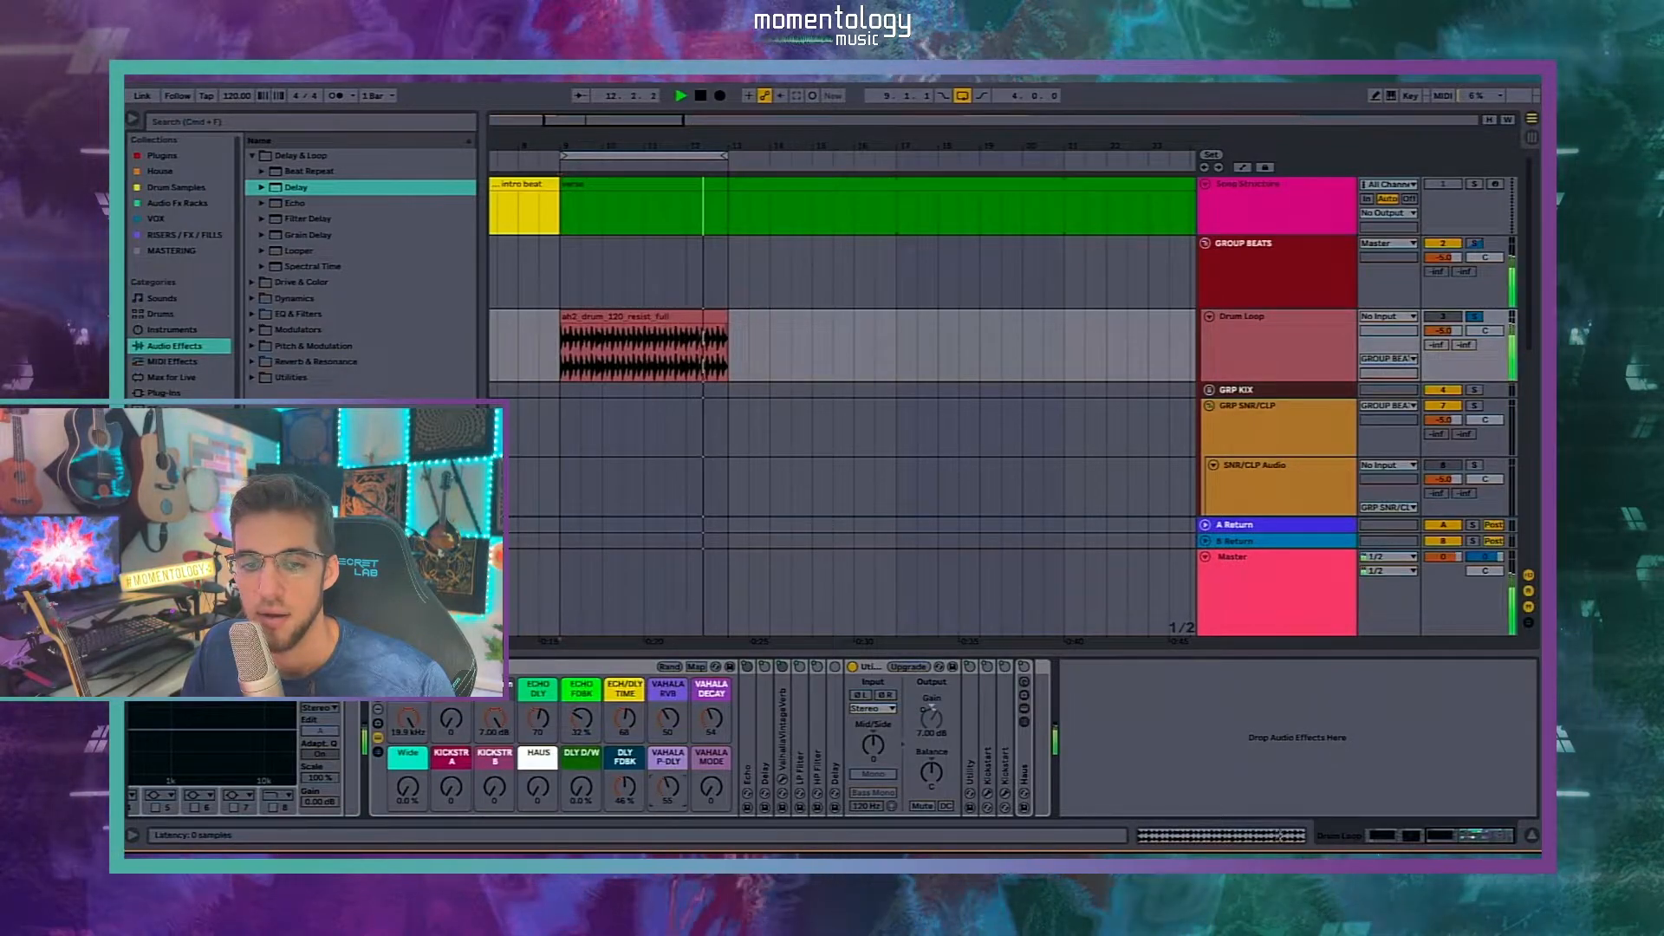
drag(451, 786, 409, 771)
drag(538, 787, 582, 757)
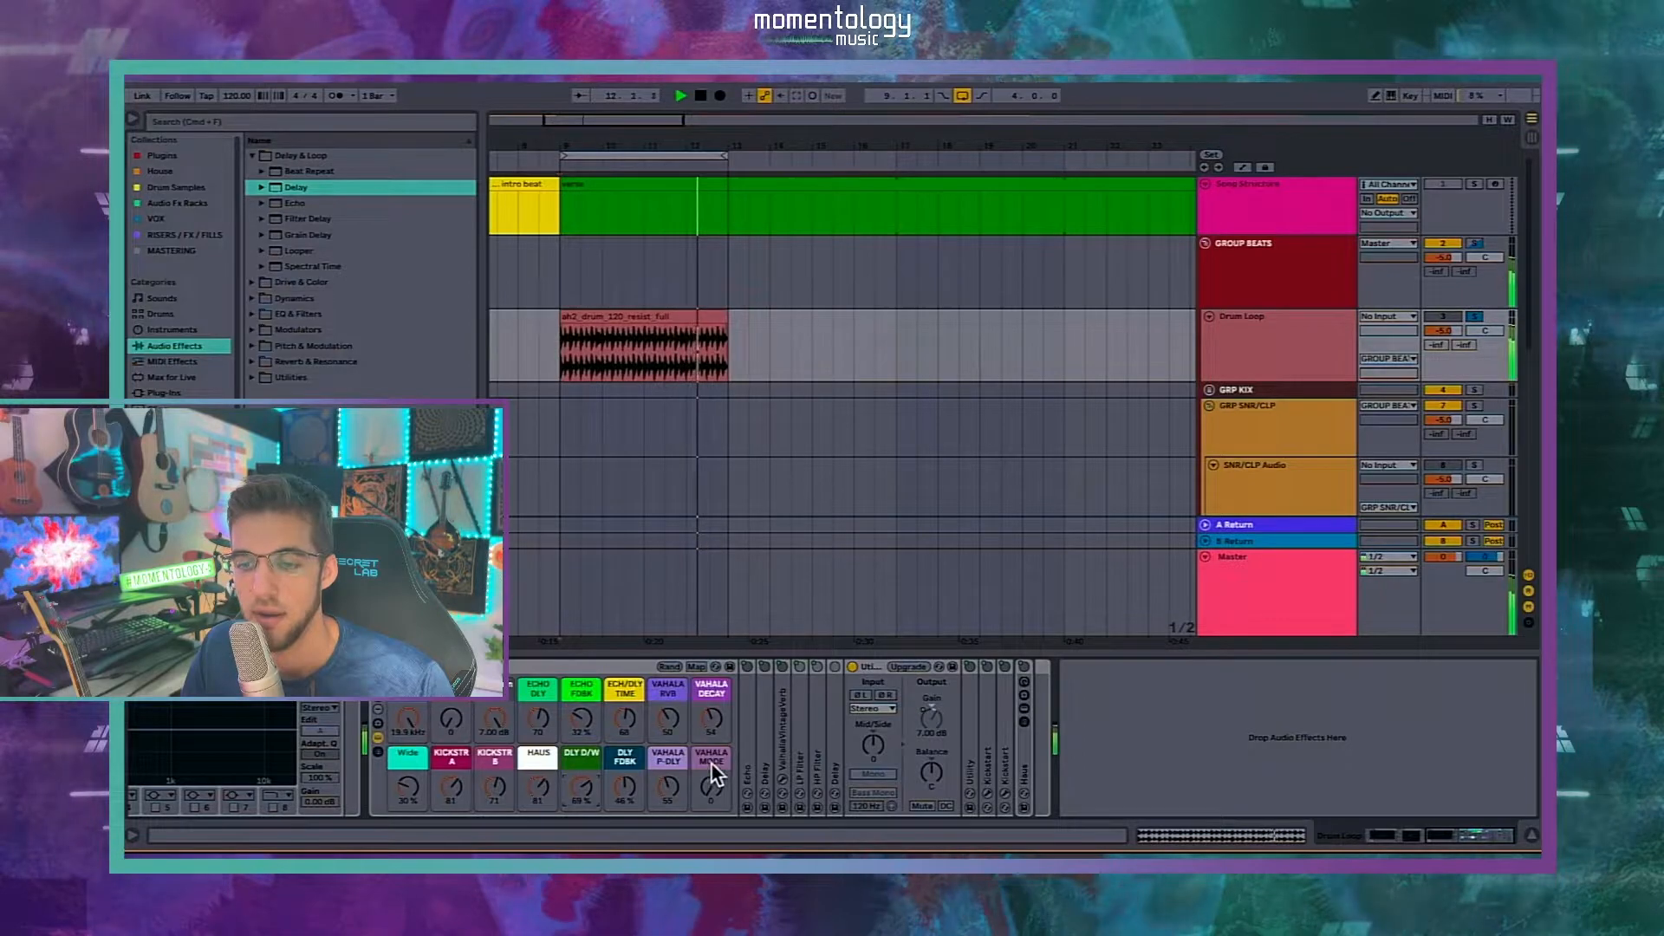
mouse_move(711, 788)
mouse_down()
mouse_move(711, 749)
mouse_move(711, 806)
mouse_up()
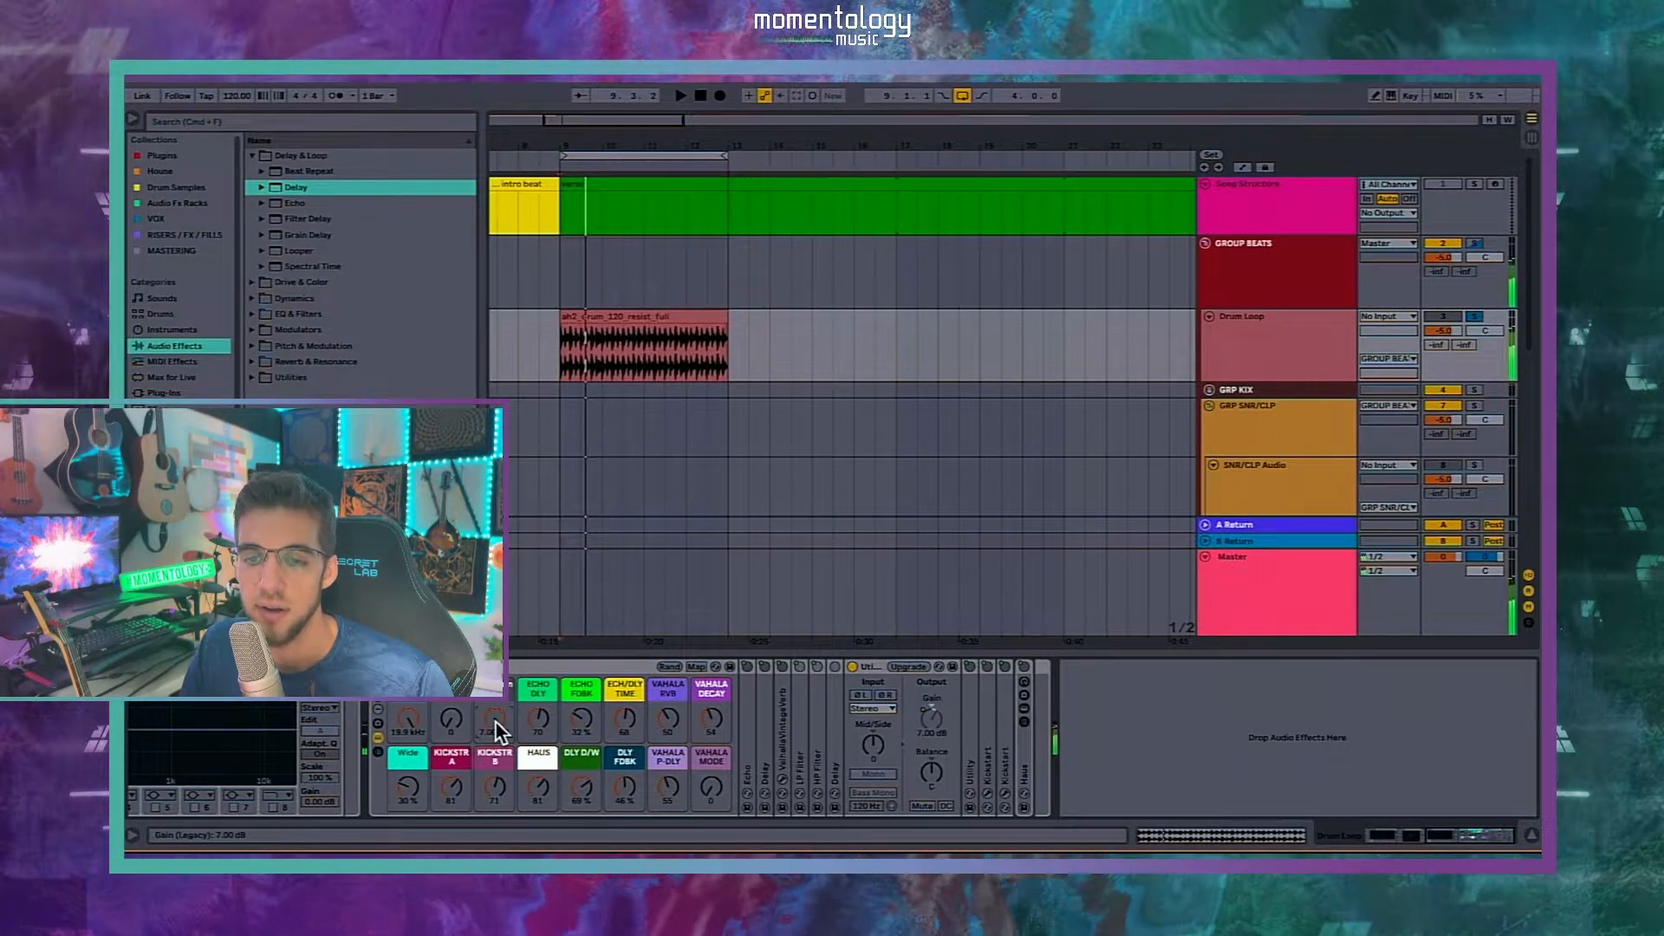
Step: Reset the Util Gain macro to 0 dB and the ECHO DLY, ECHO FDBK, ECH/DLY TIME, VAHALA RVB and VAHALA DECAY macros to zero
double_click(496, 721)
double_click(539, 721)
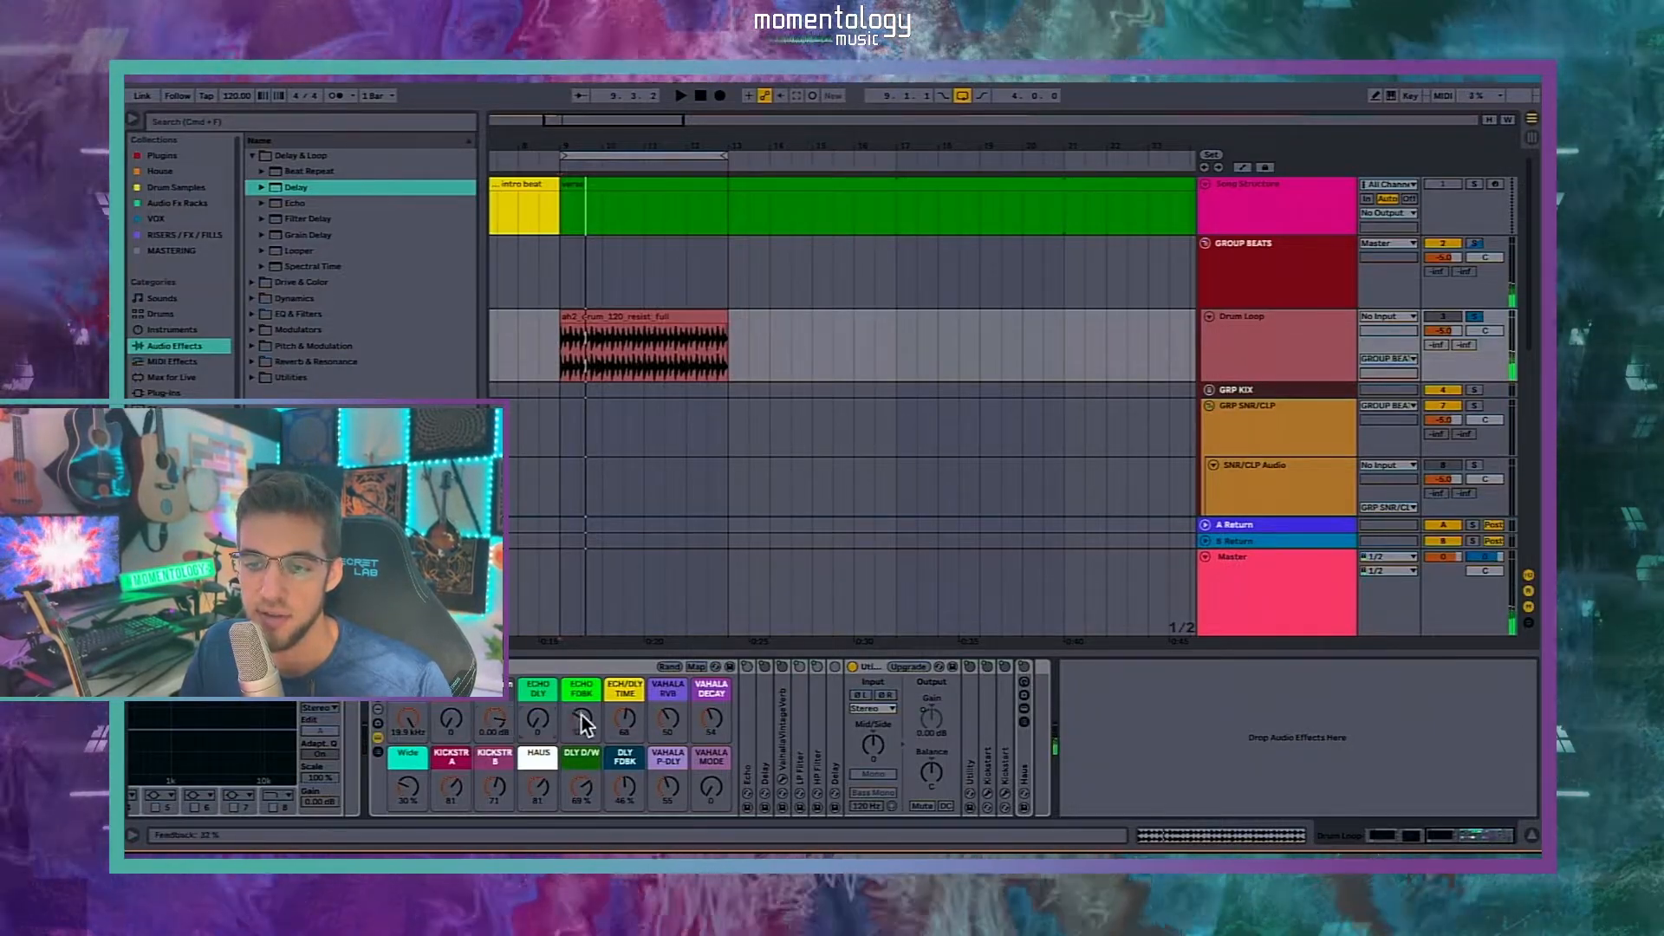
double_click(582, 721)
double_click(627, 723)
double_click(667, 719)
double_click(712, 719)
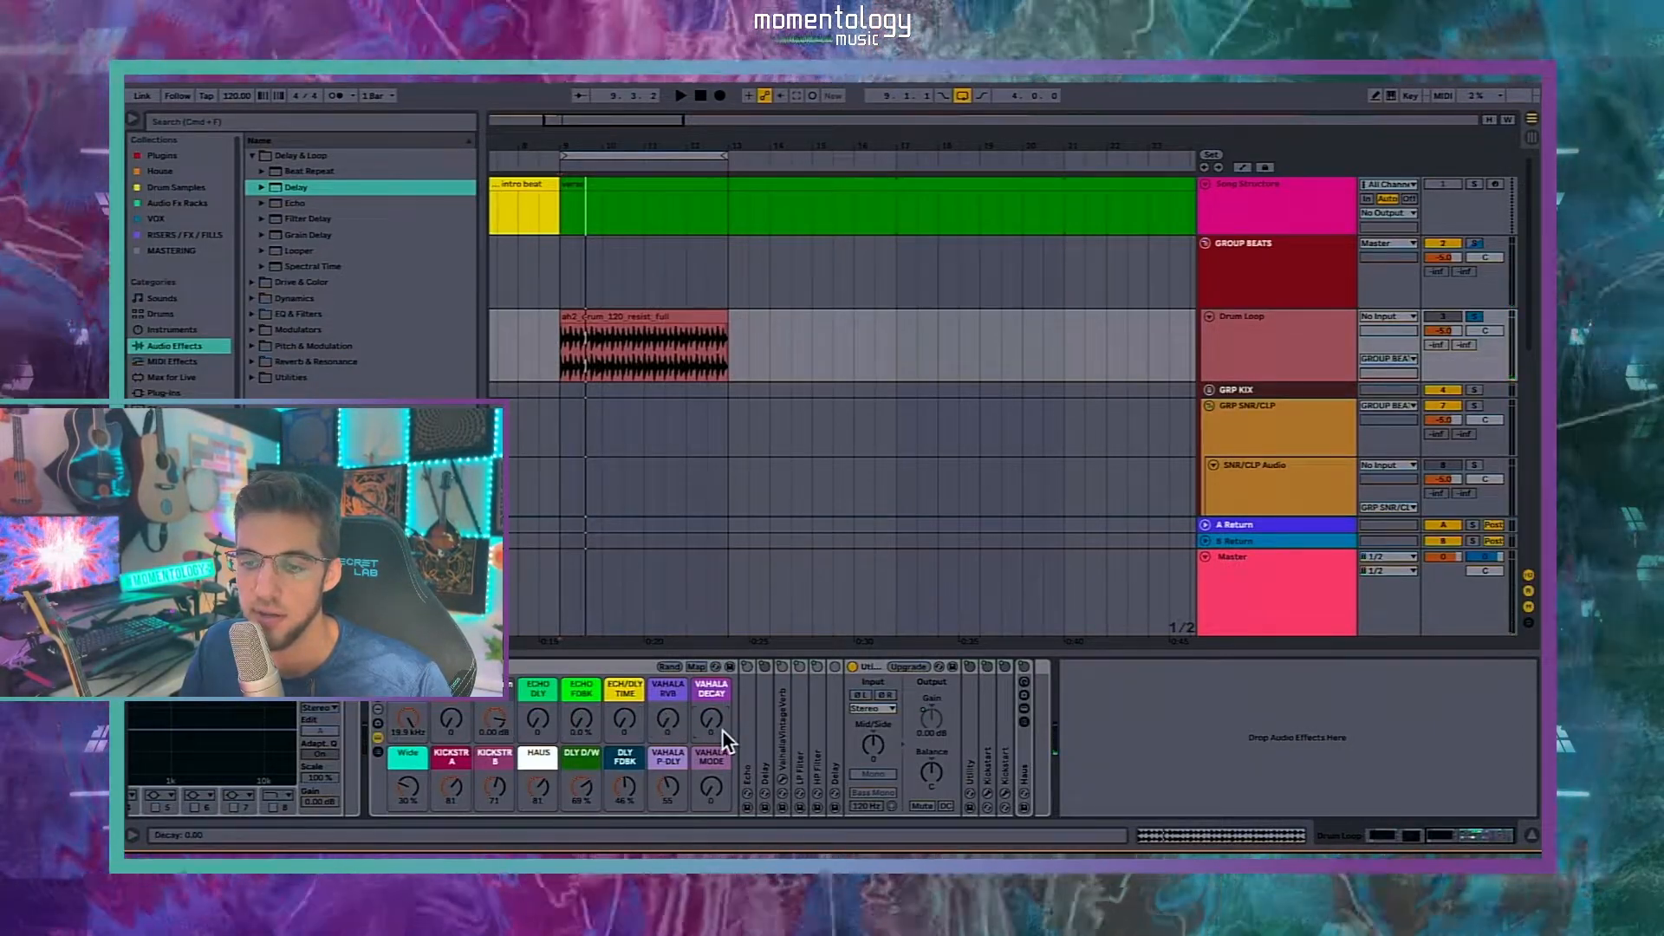
Step: Reset the VAHALA P-DLY, DLY FDBK, DLY D/W, HAUS, both KICKSTR and Wide macros to zero
double_click(675, 789)
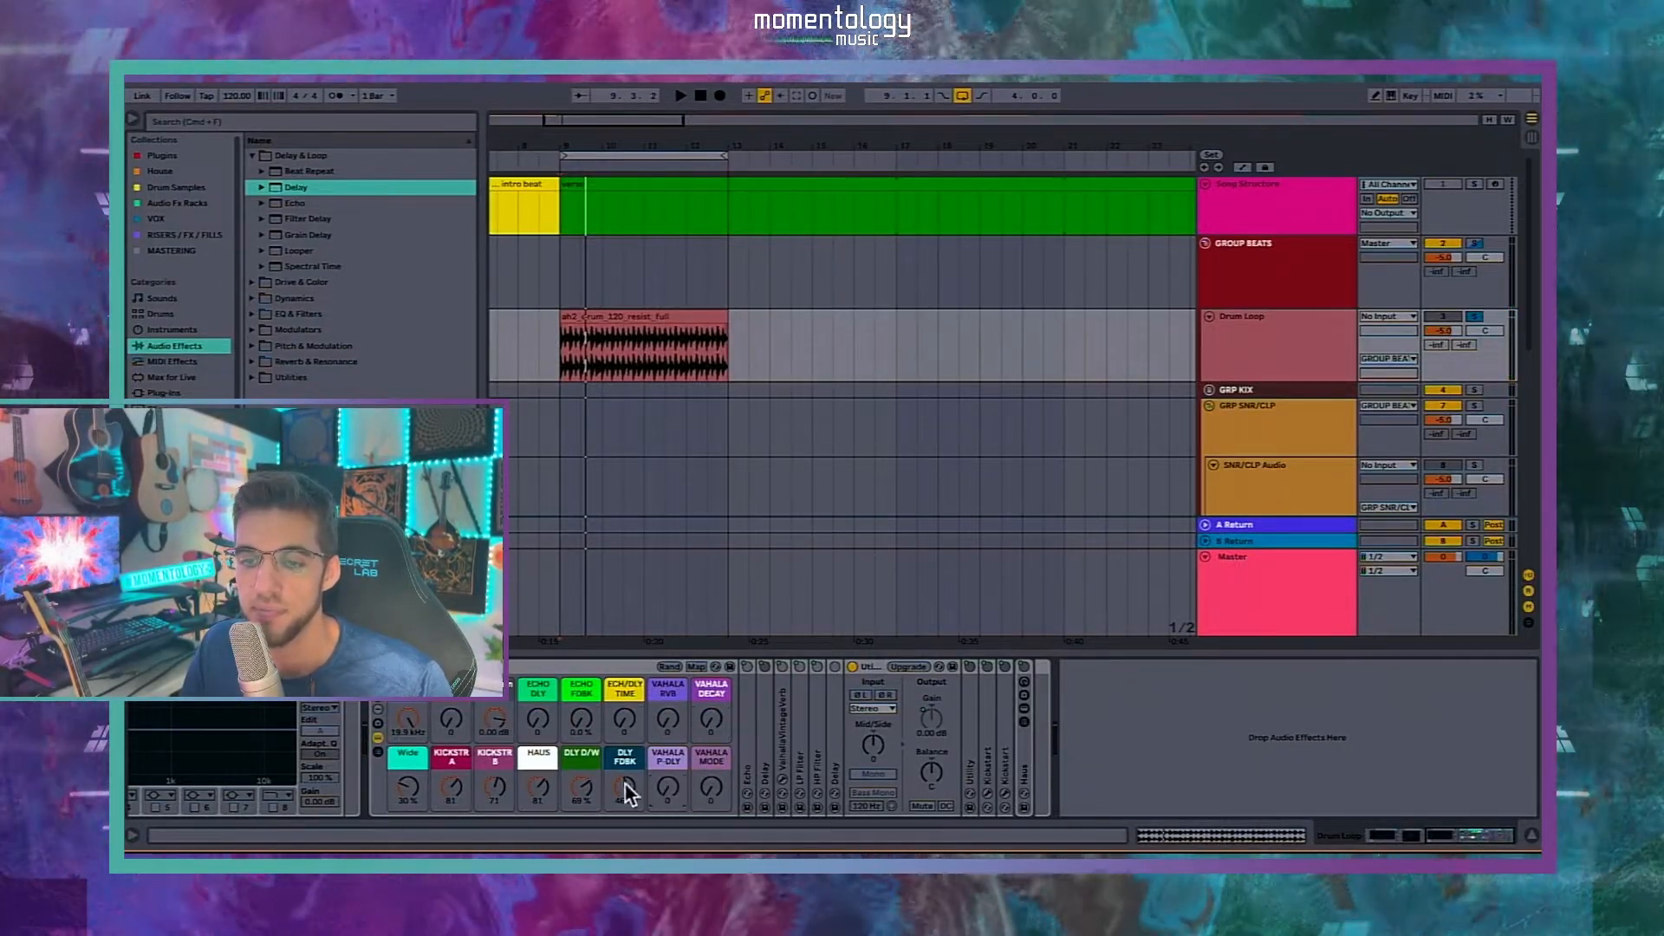
double_click(580, 786)
double_click(538, 786)
double_click(495, 786)
double_click(452, 786)
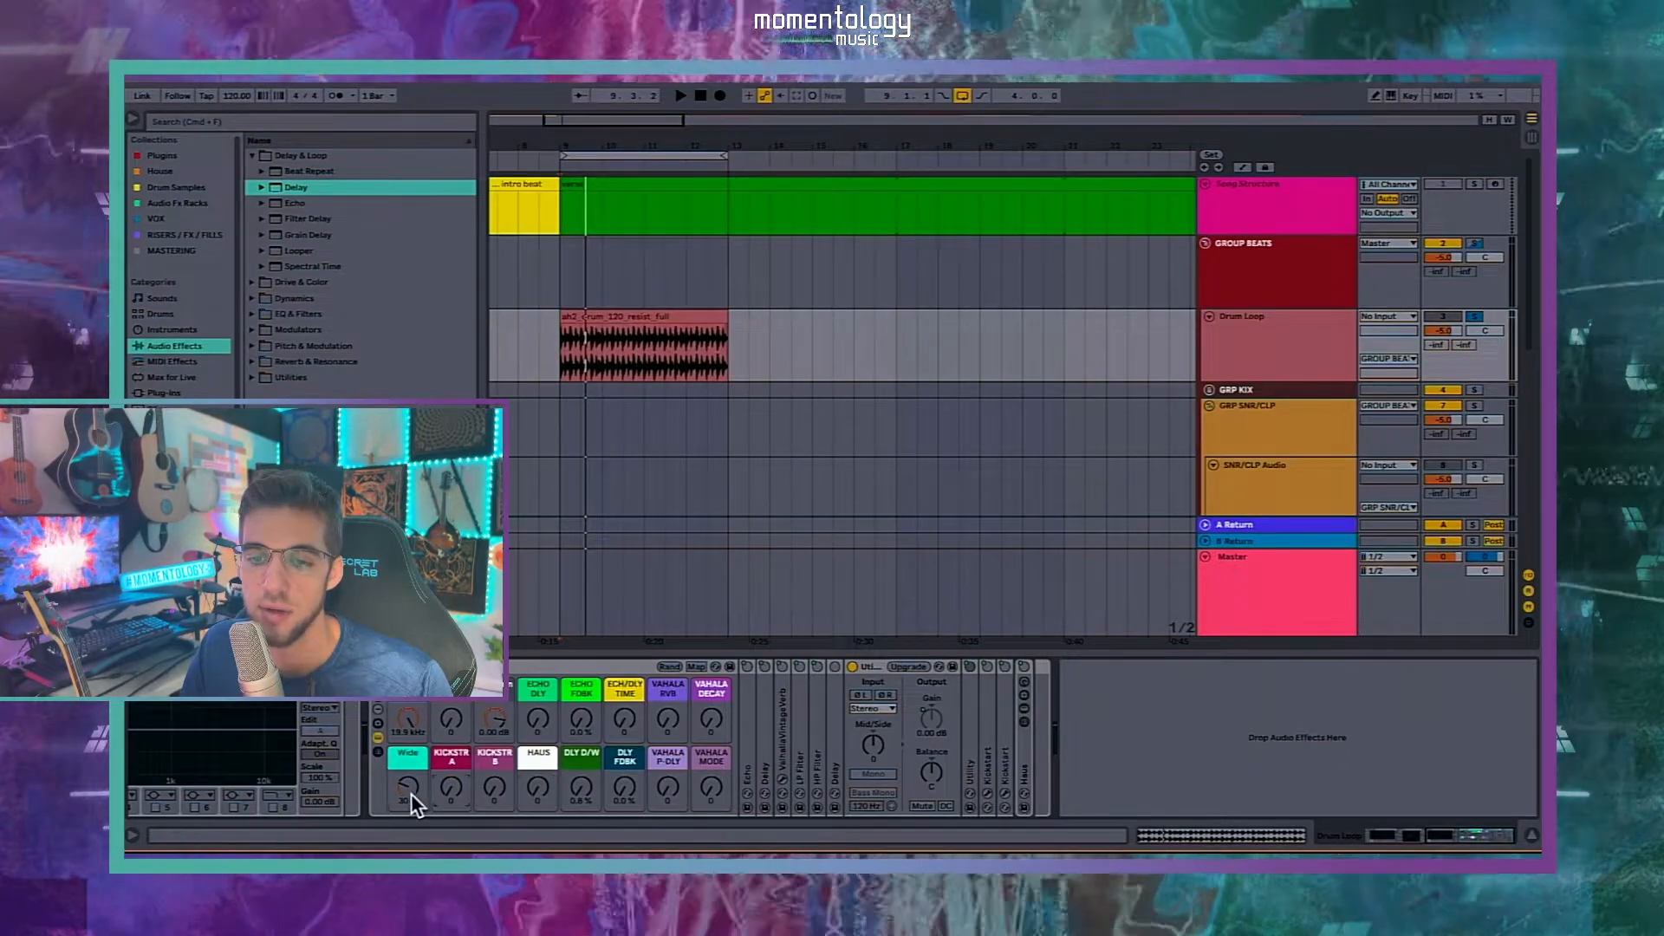
double_click(408, 786)
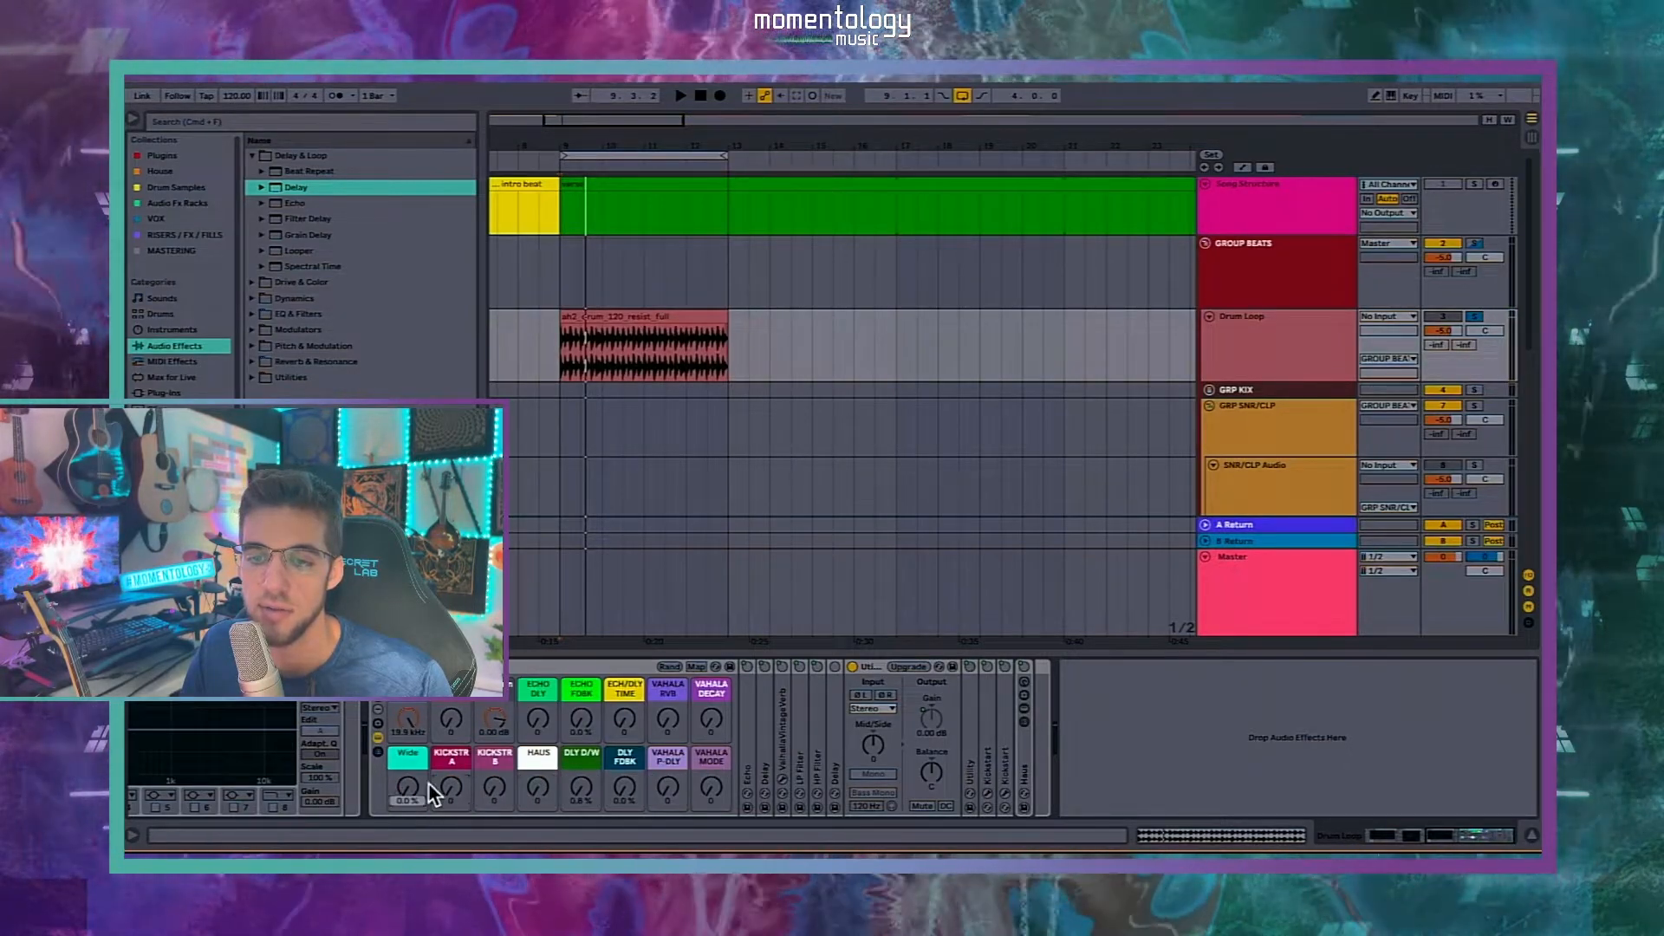
Step: Show the rack's macro variations and rename the stored variation as Back to 0
click(378, 723)
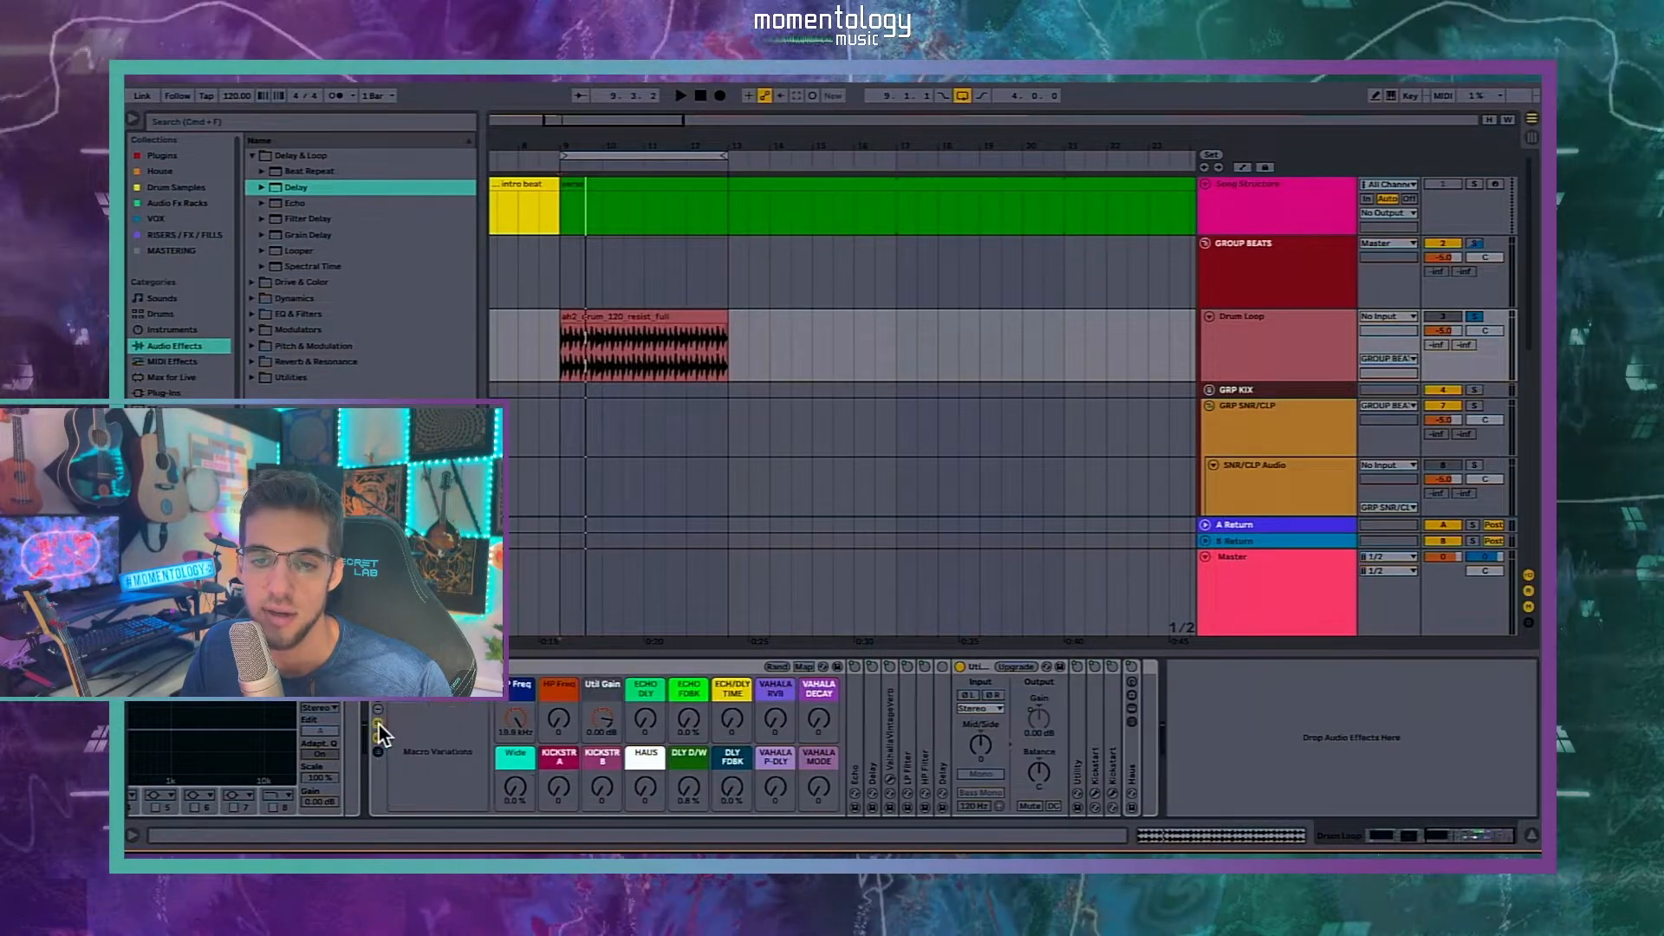
right_click(446, 707)
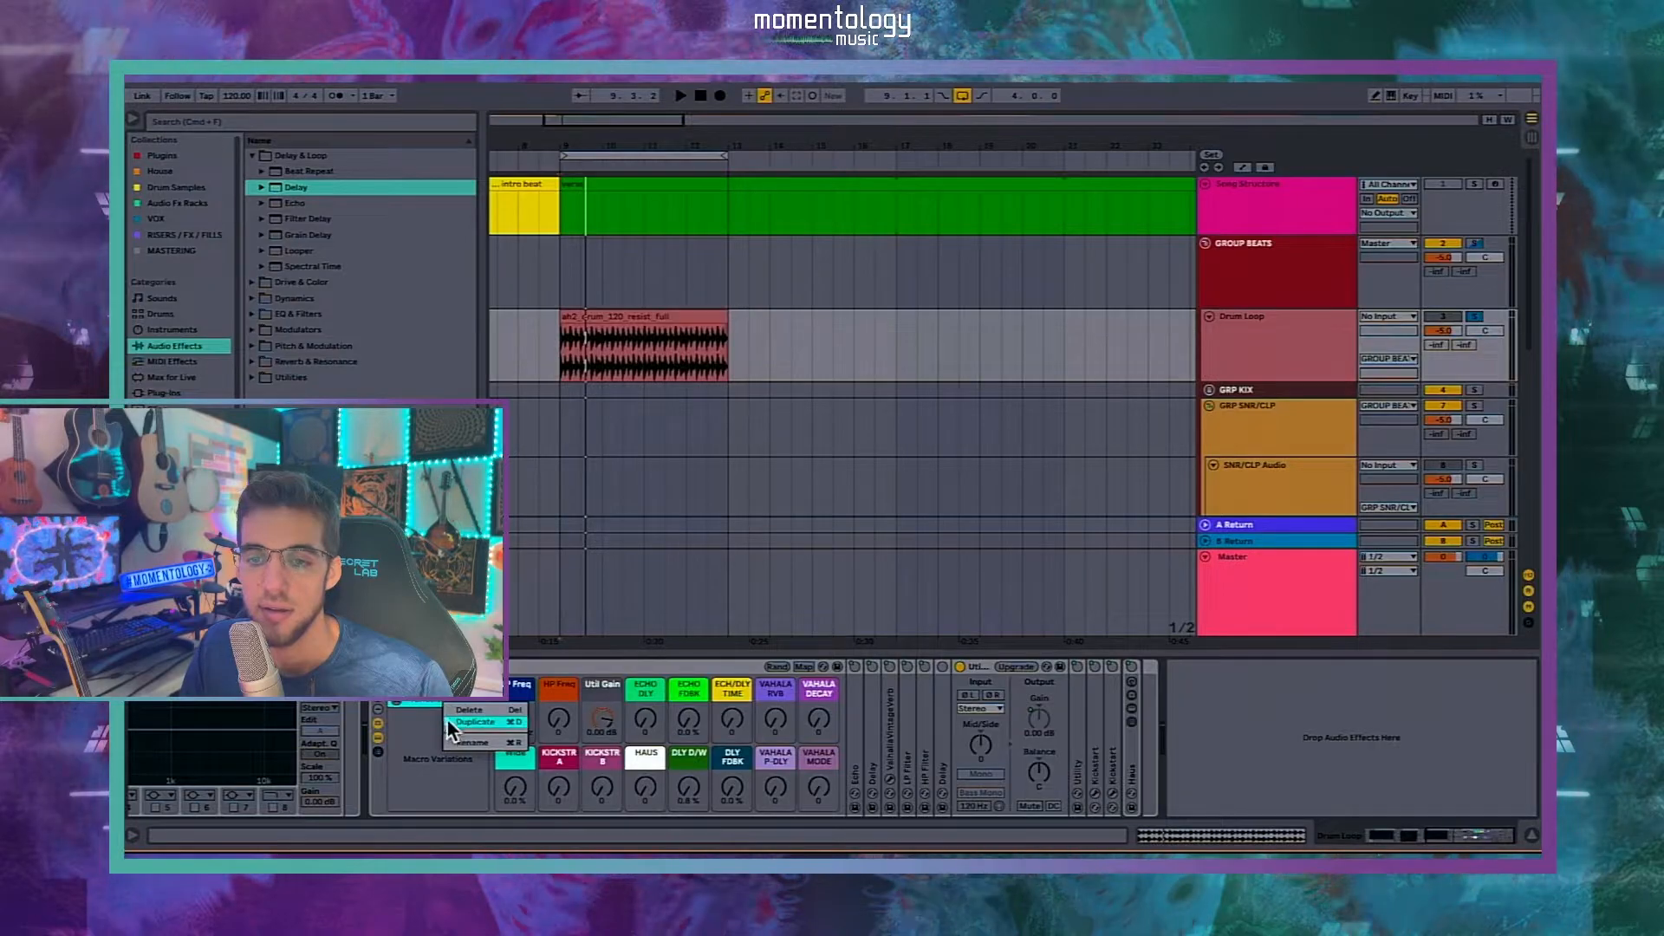
click(413, 733)
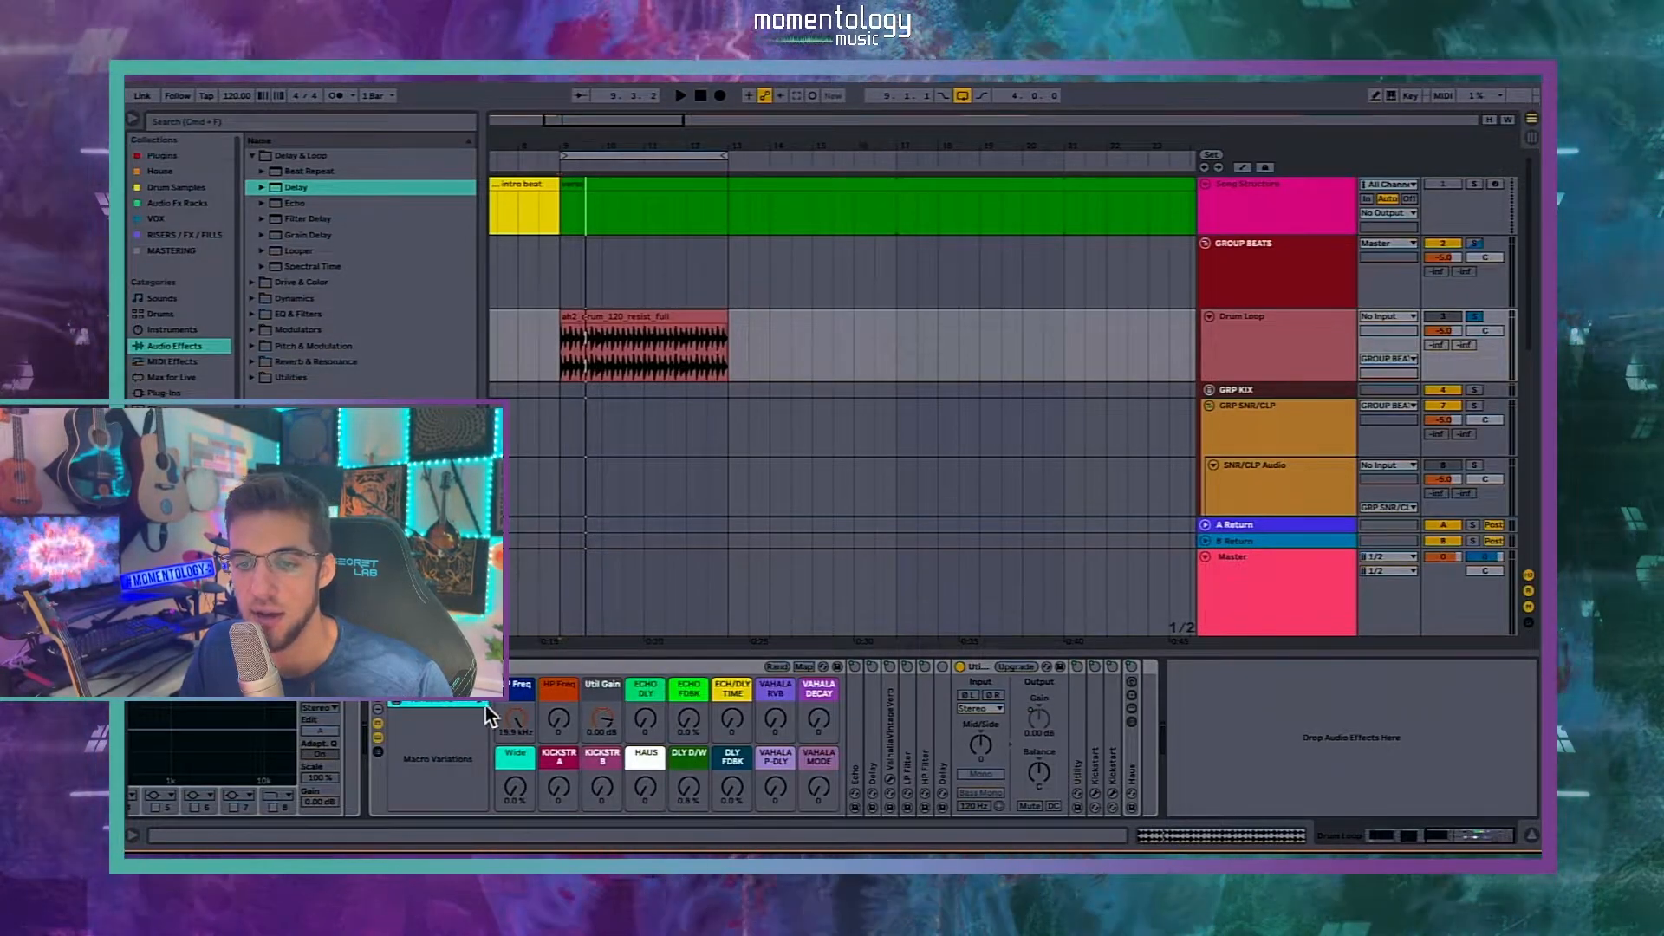
right_click(452, 704)
click(504, 739)
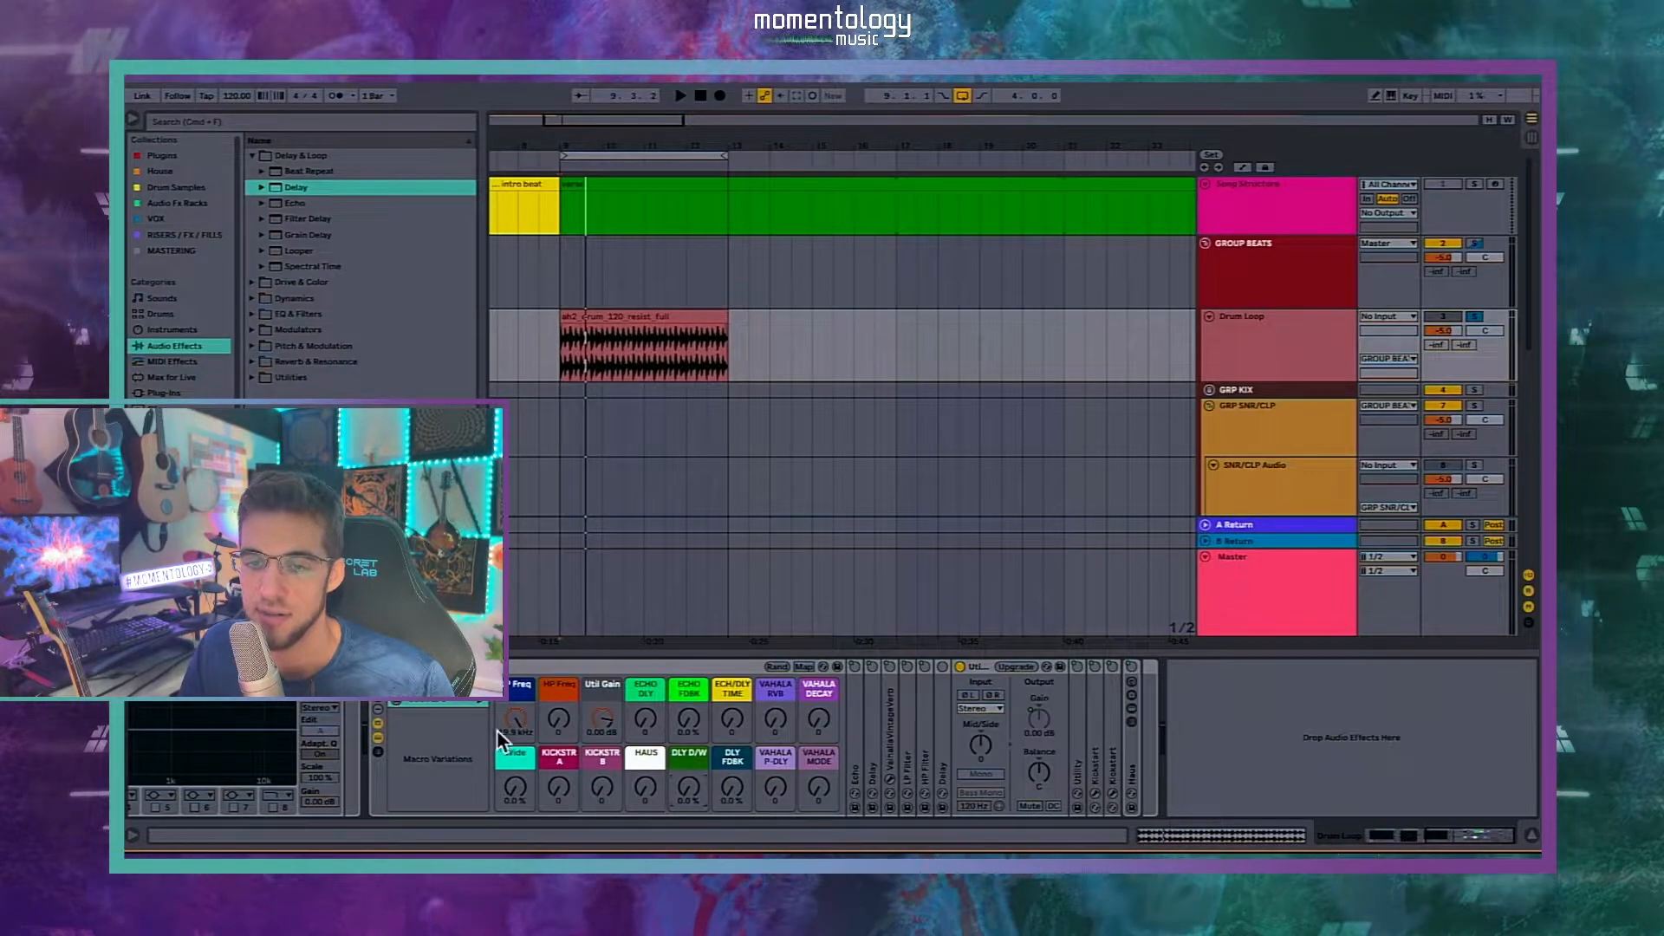
Step: Try adding a second macro variation below the first and selecting it
right_click(427, 707)
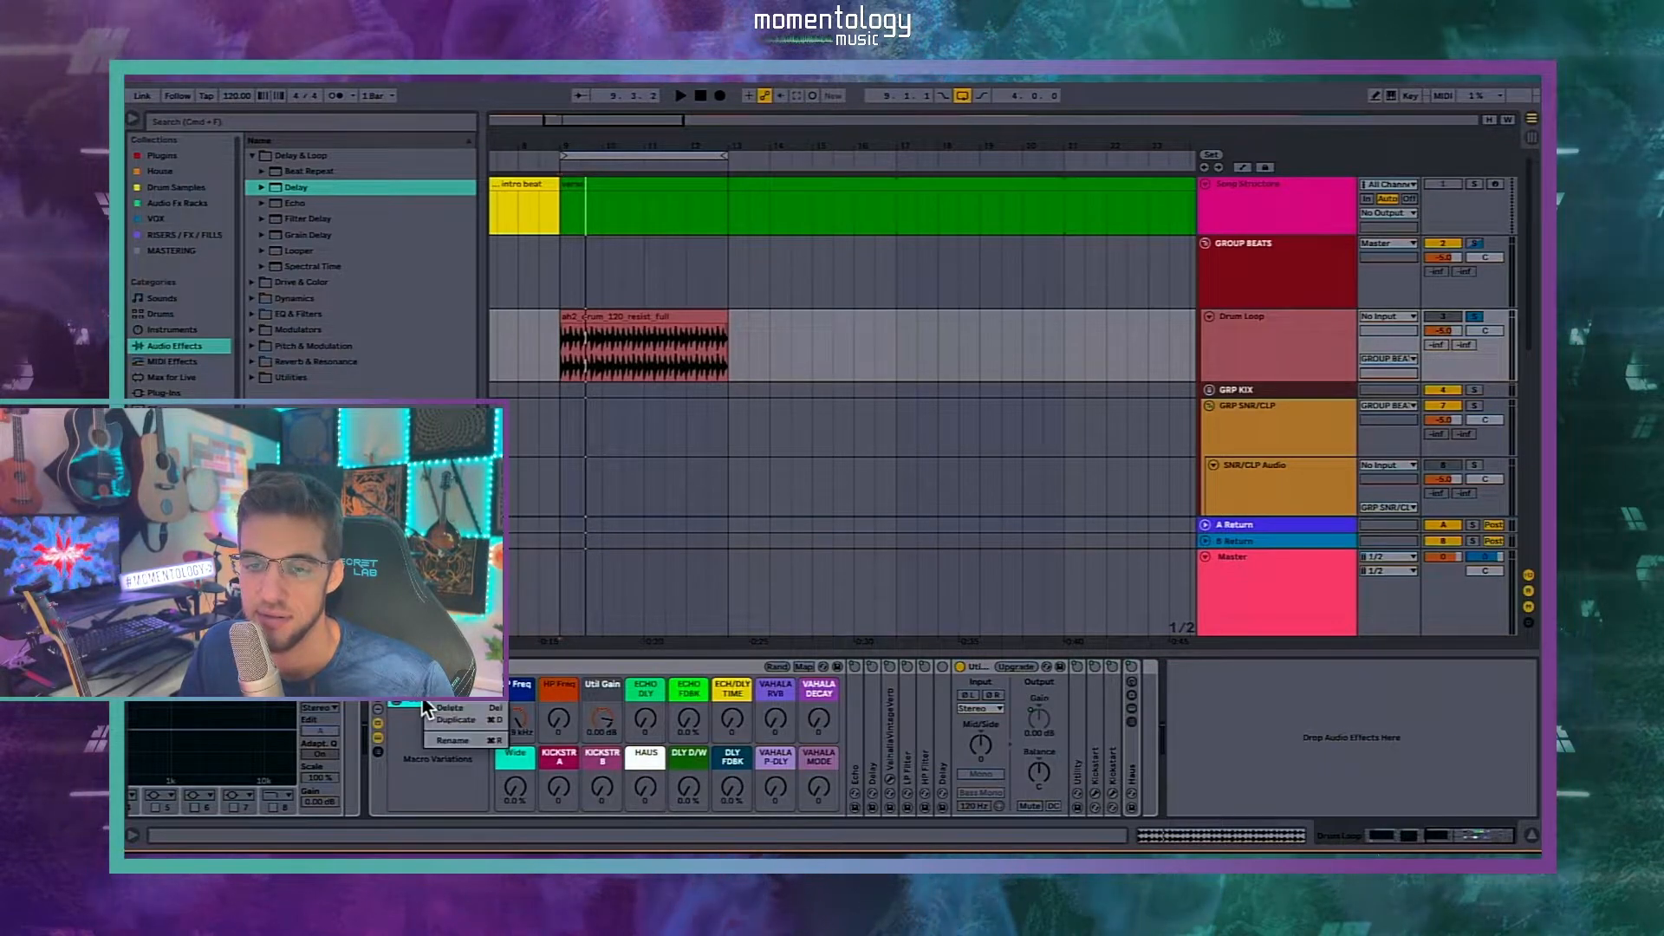
click(483, 720)
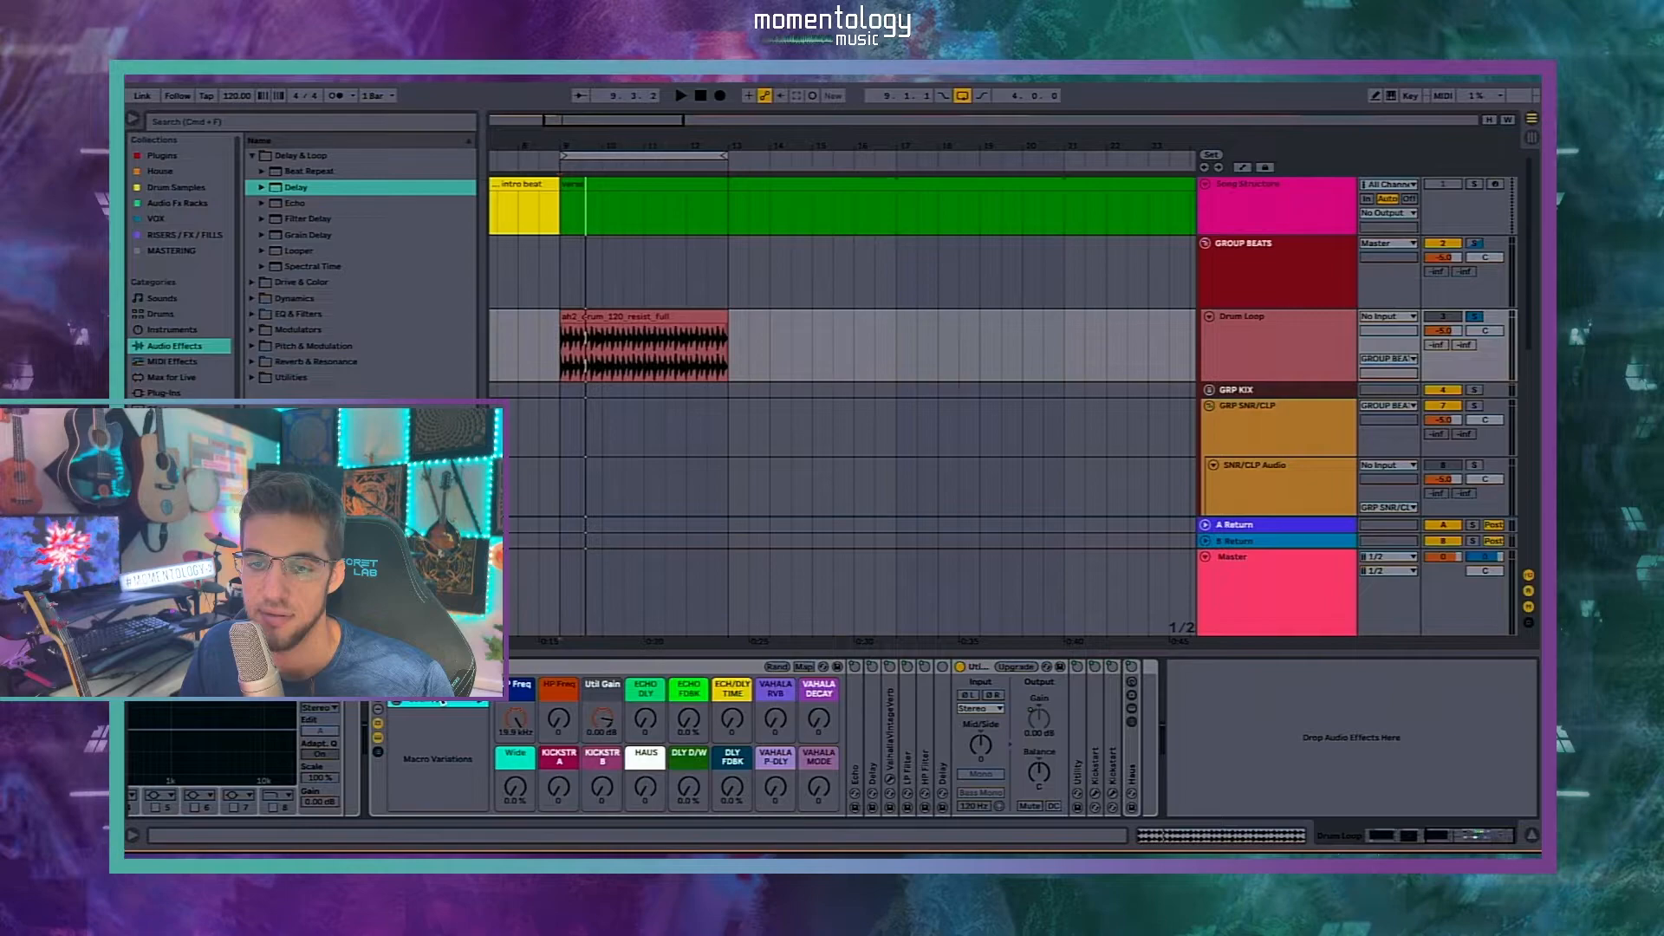
click(444, 716)
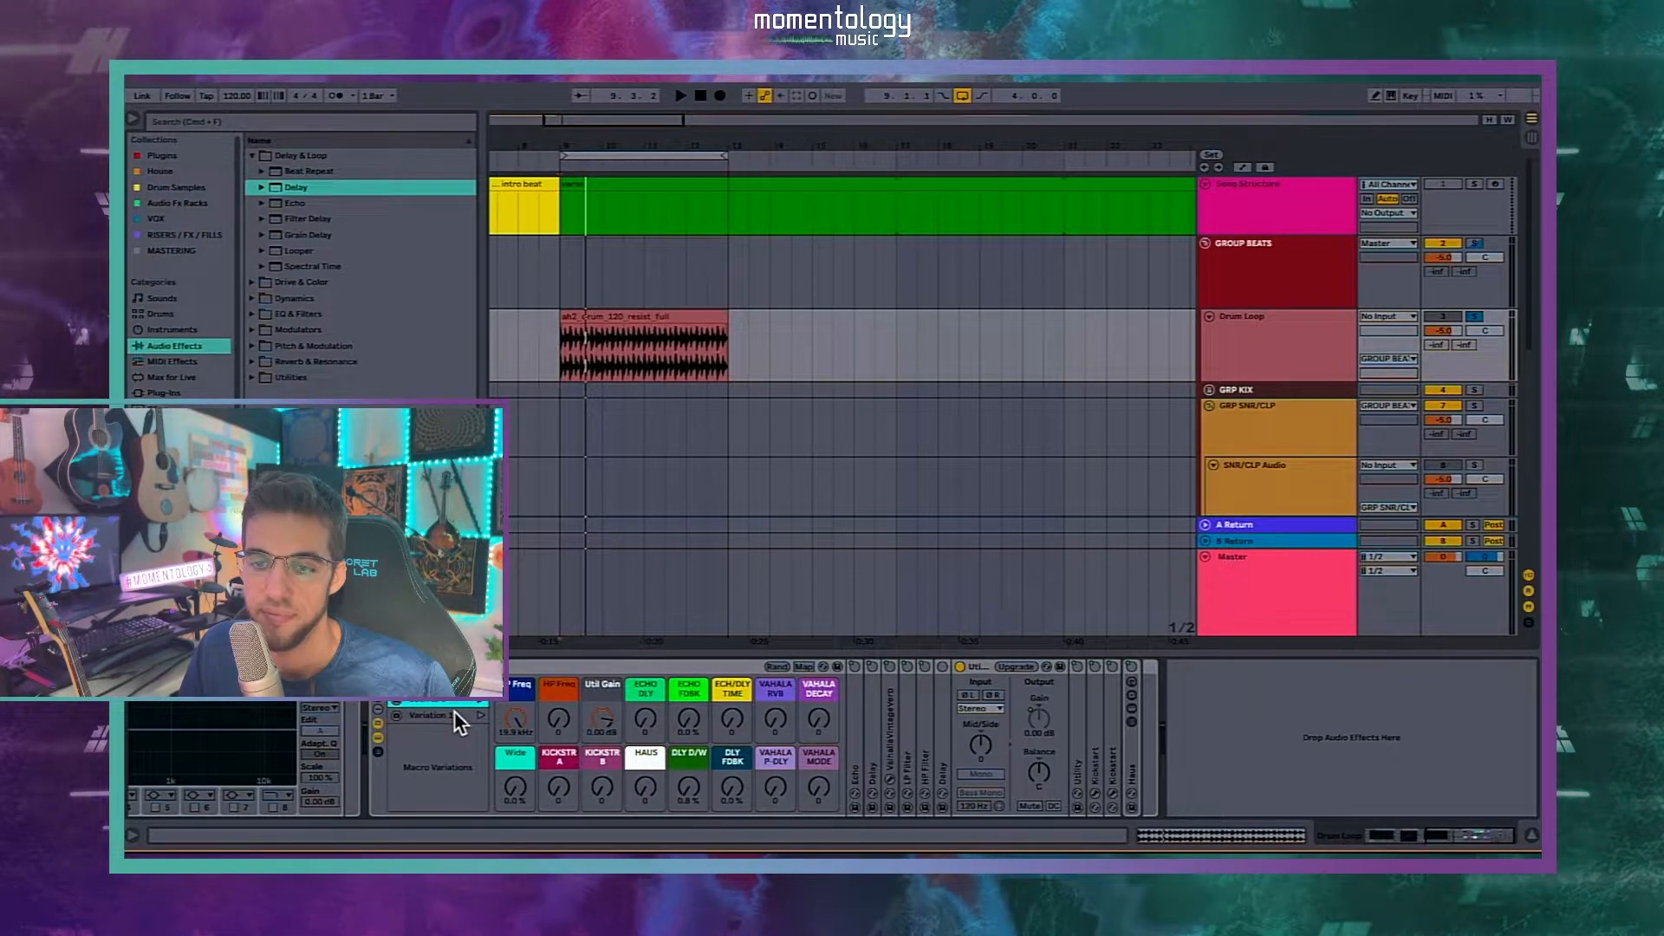
click(456, 714)
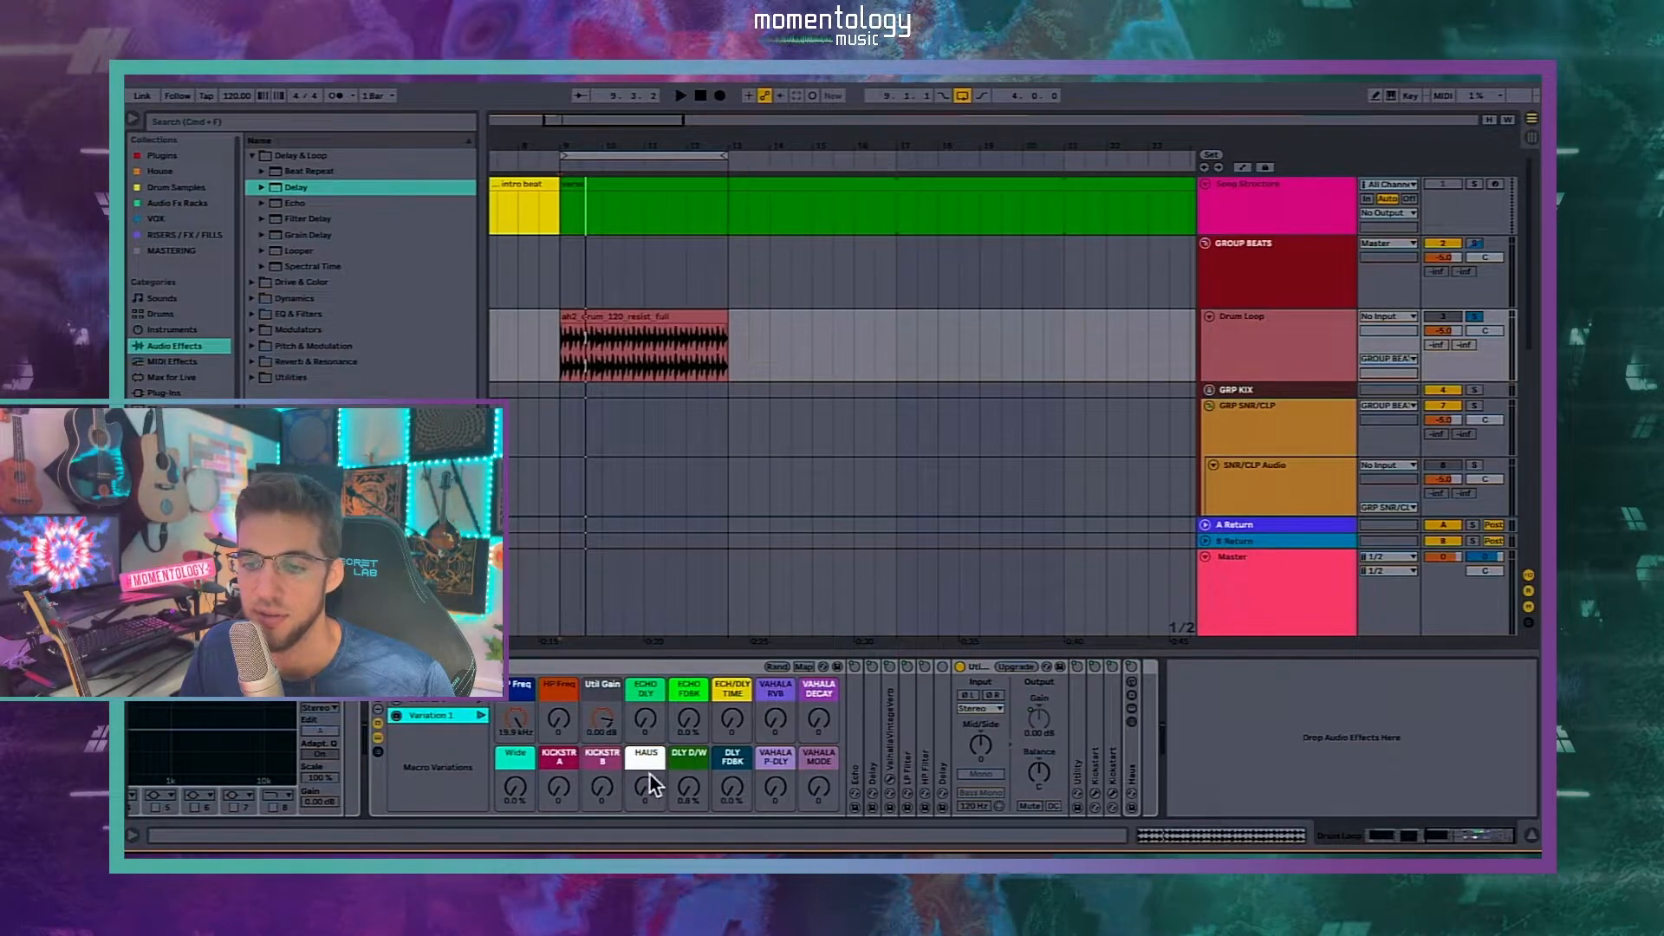
click(437, 702)
right_click(440, 703)
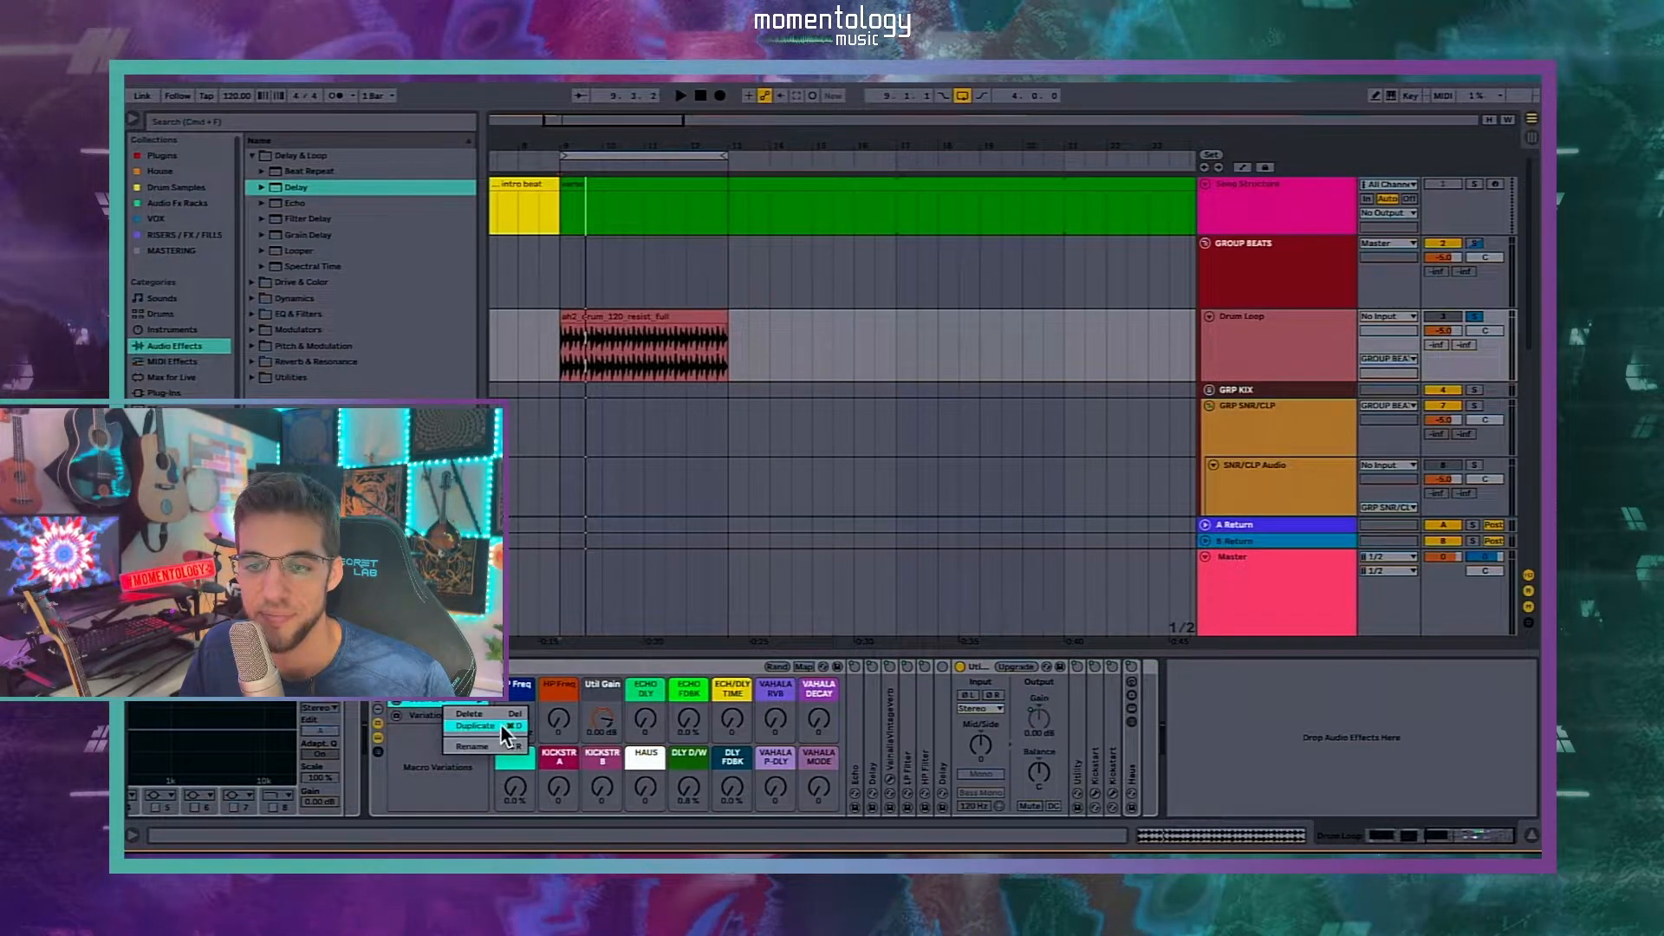
click(501, 725)
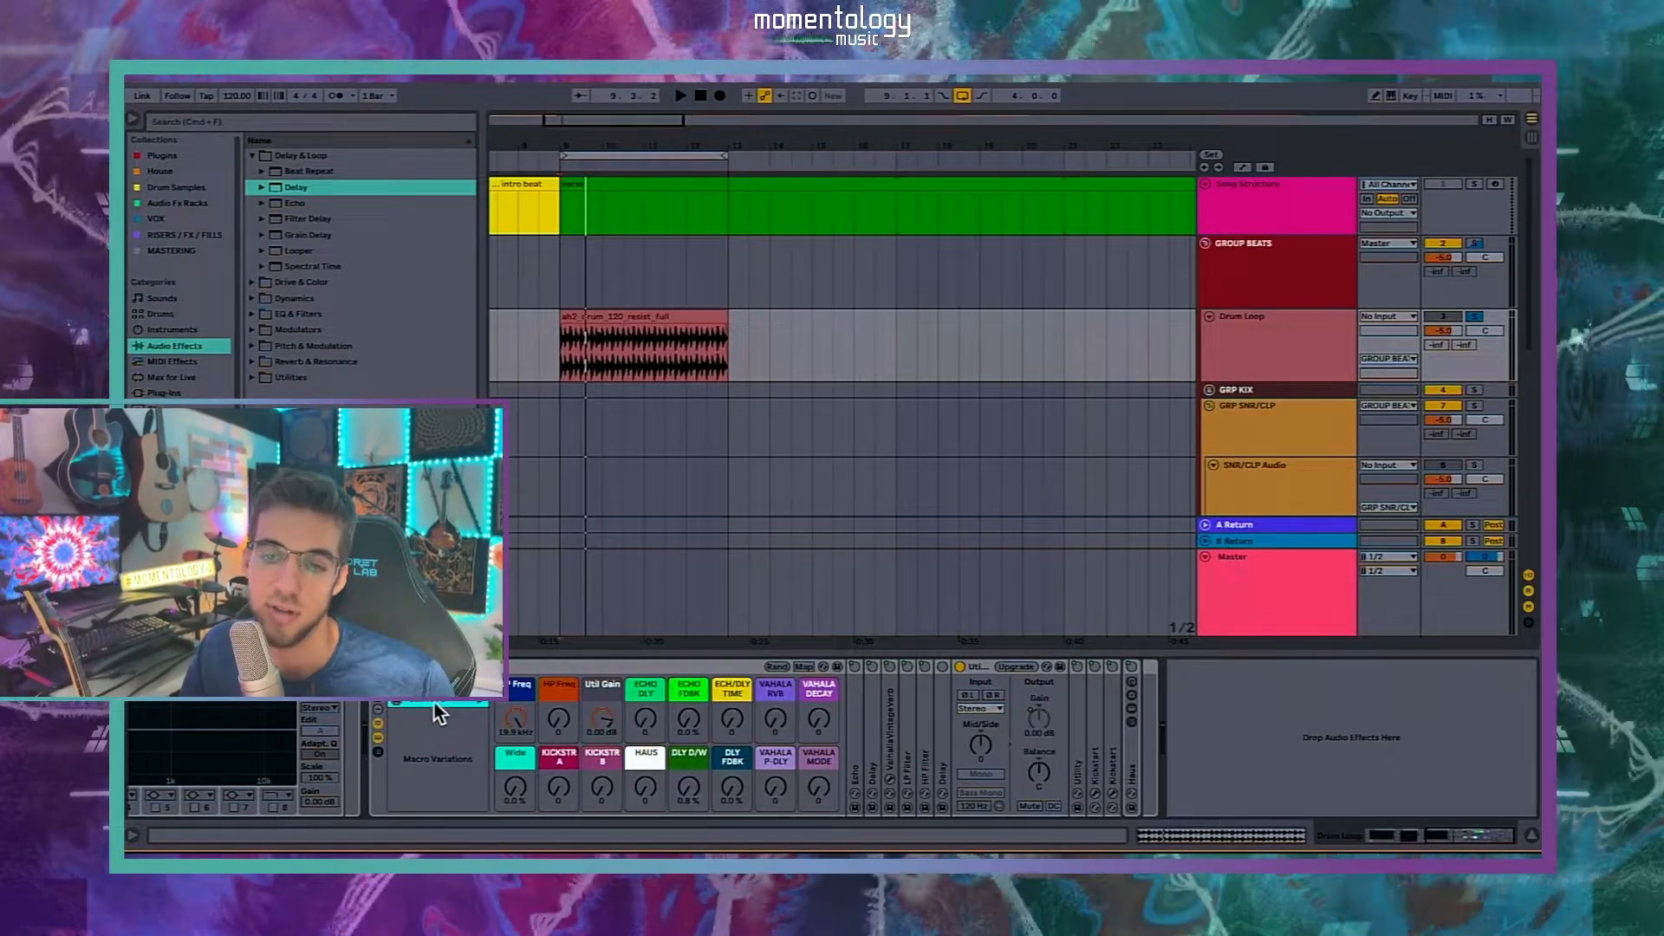
Step: Duplicate the Back to 0 variation and, with the loop playing, set DLY D/W to 40 %, DLY FDBK to about 62 % and ECH/DLY TIME to 31
right_click(434, 701)
click(487, 721)
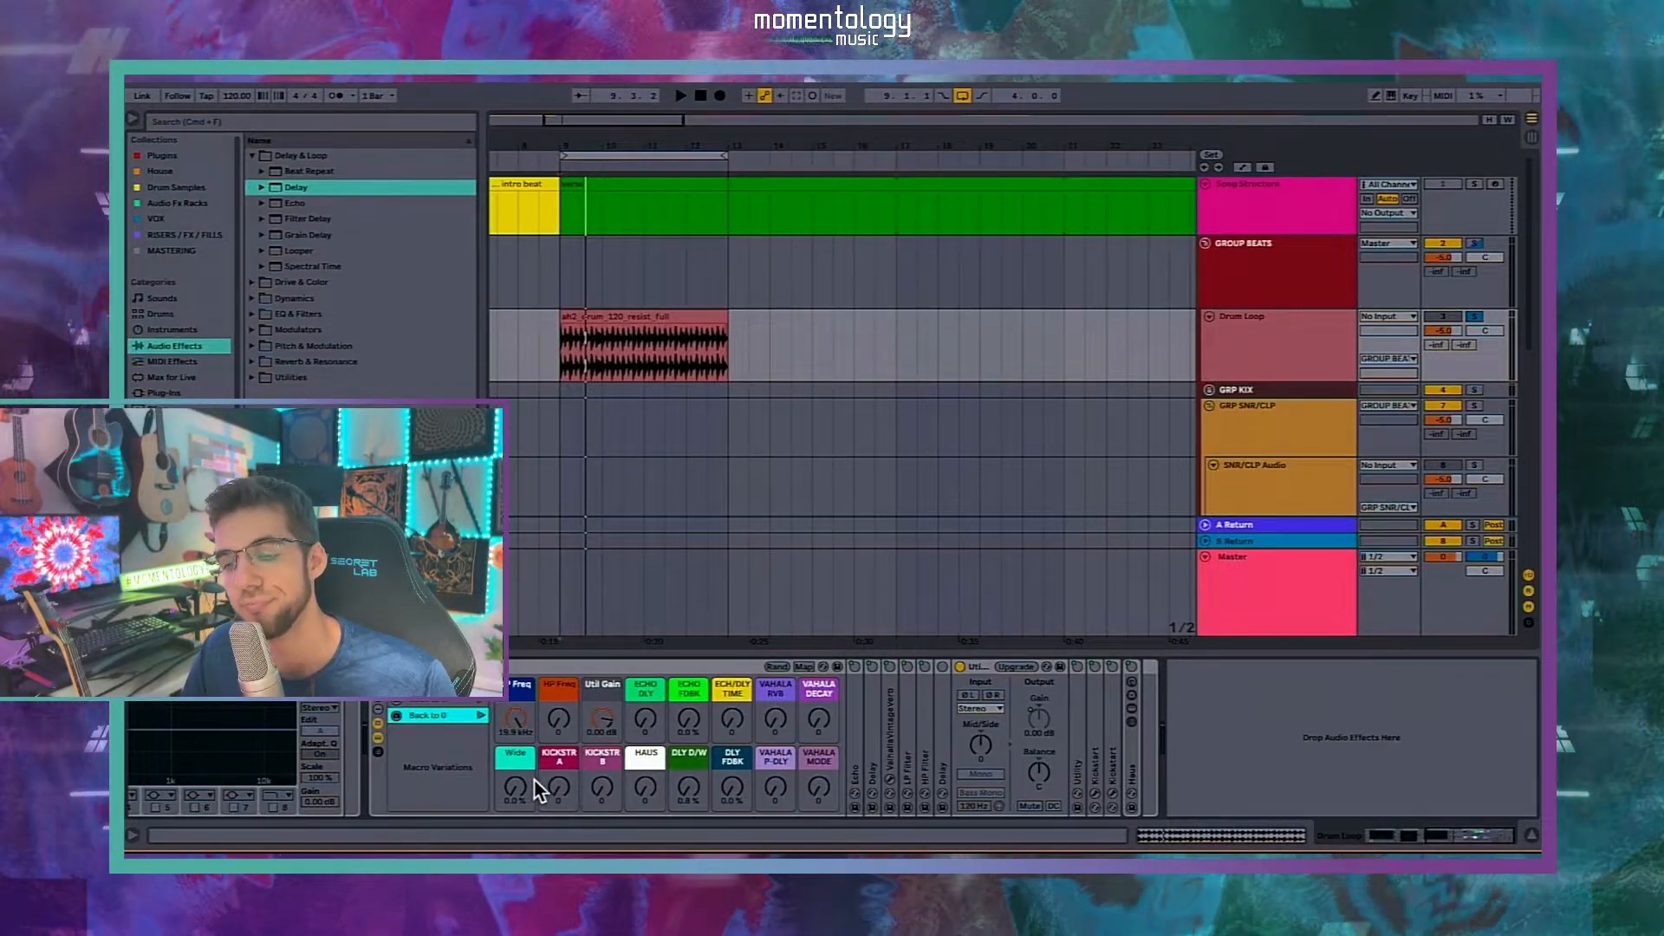
key(space)
drag(689, 783, 731, 737)
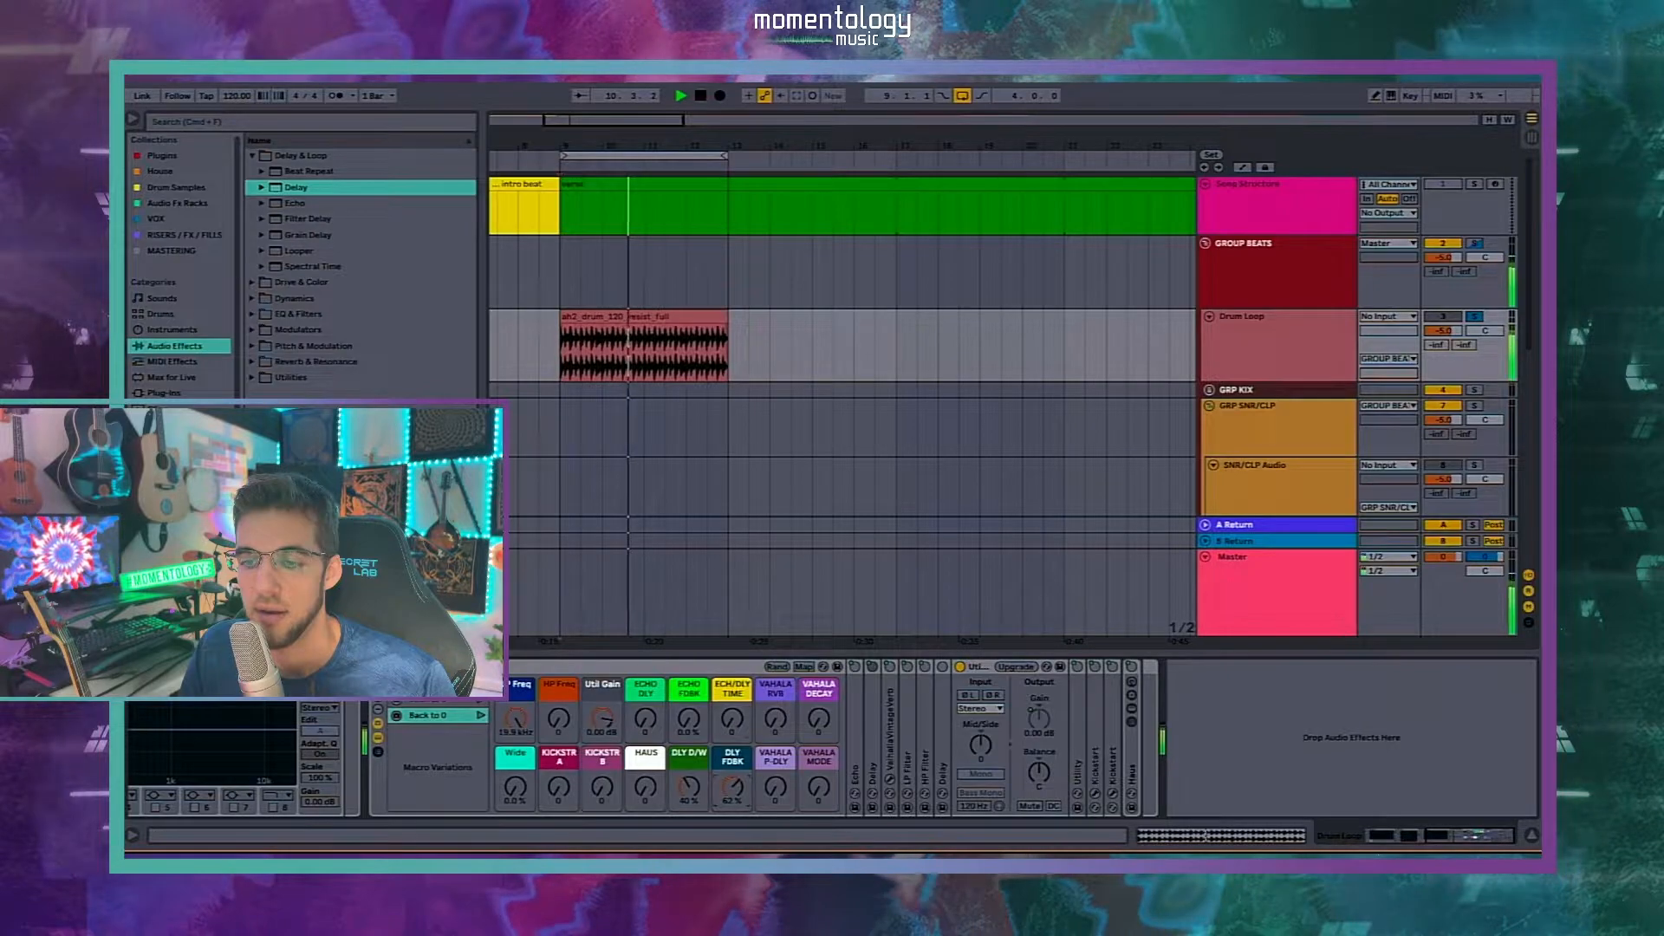
Step: Unfold the Delay device to check its time setting and rename the duplicated variation as 1/3 DLY
right_click(444, 717)
click(483, 760)
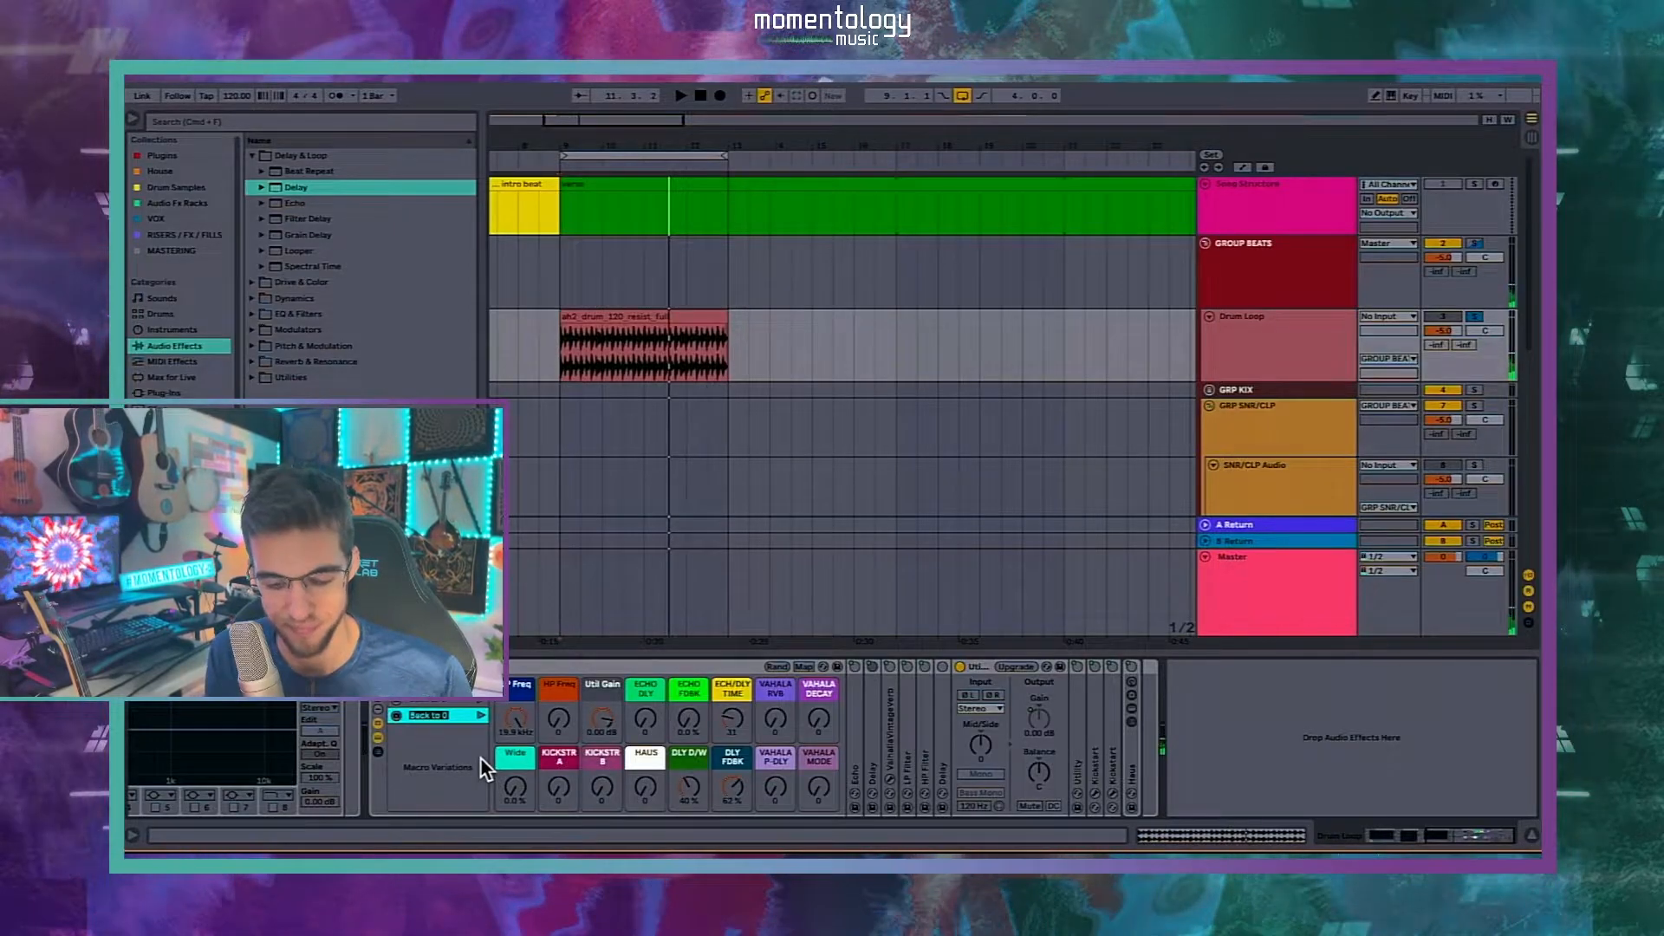
double_click(945, 709)
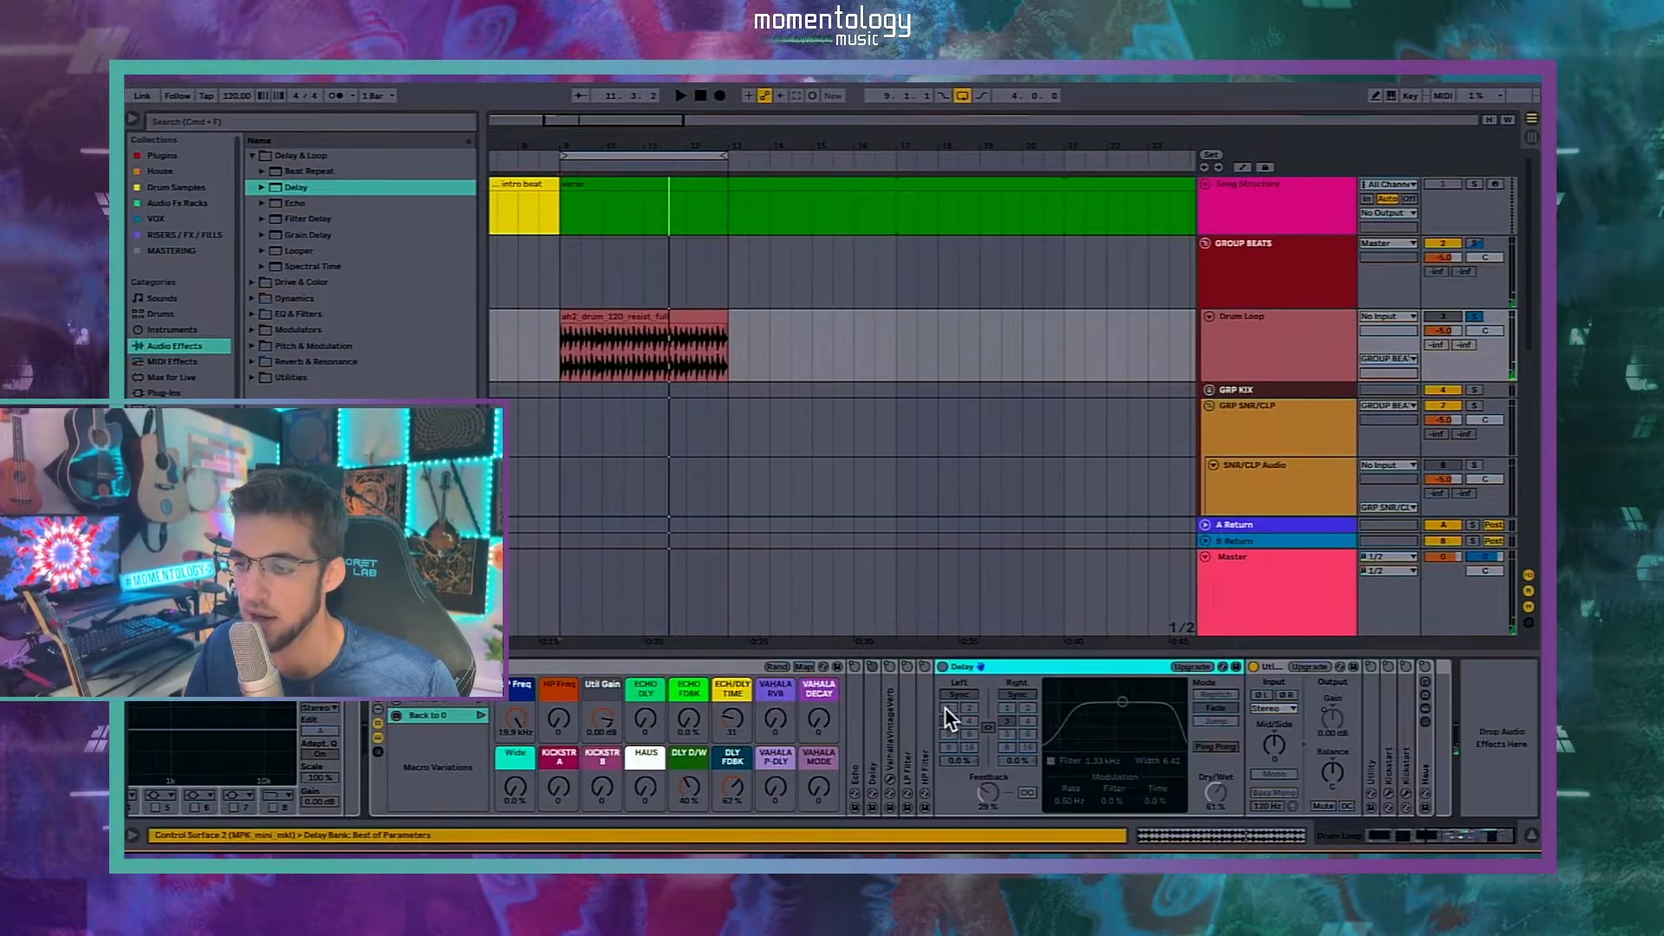
right_click(447, 720)
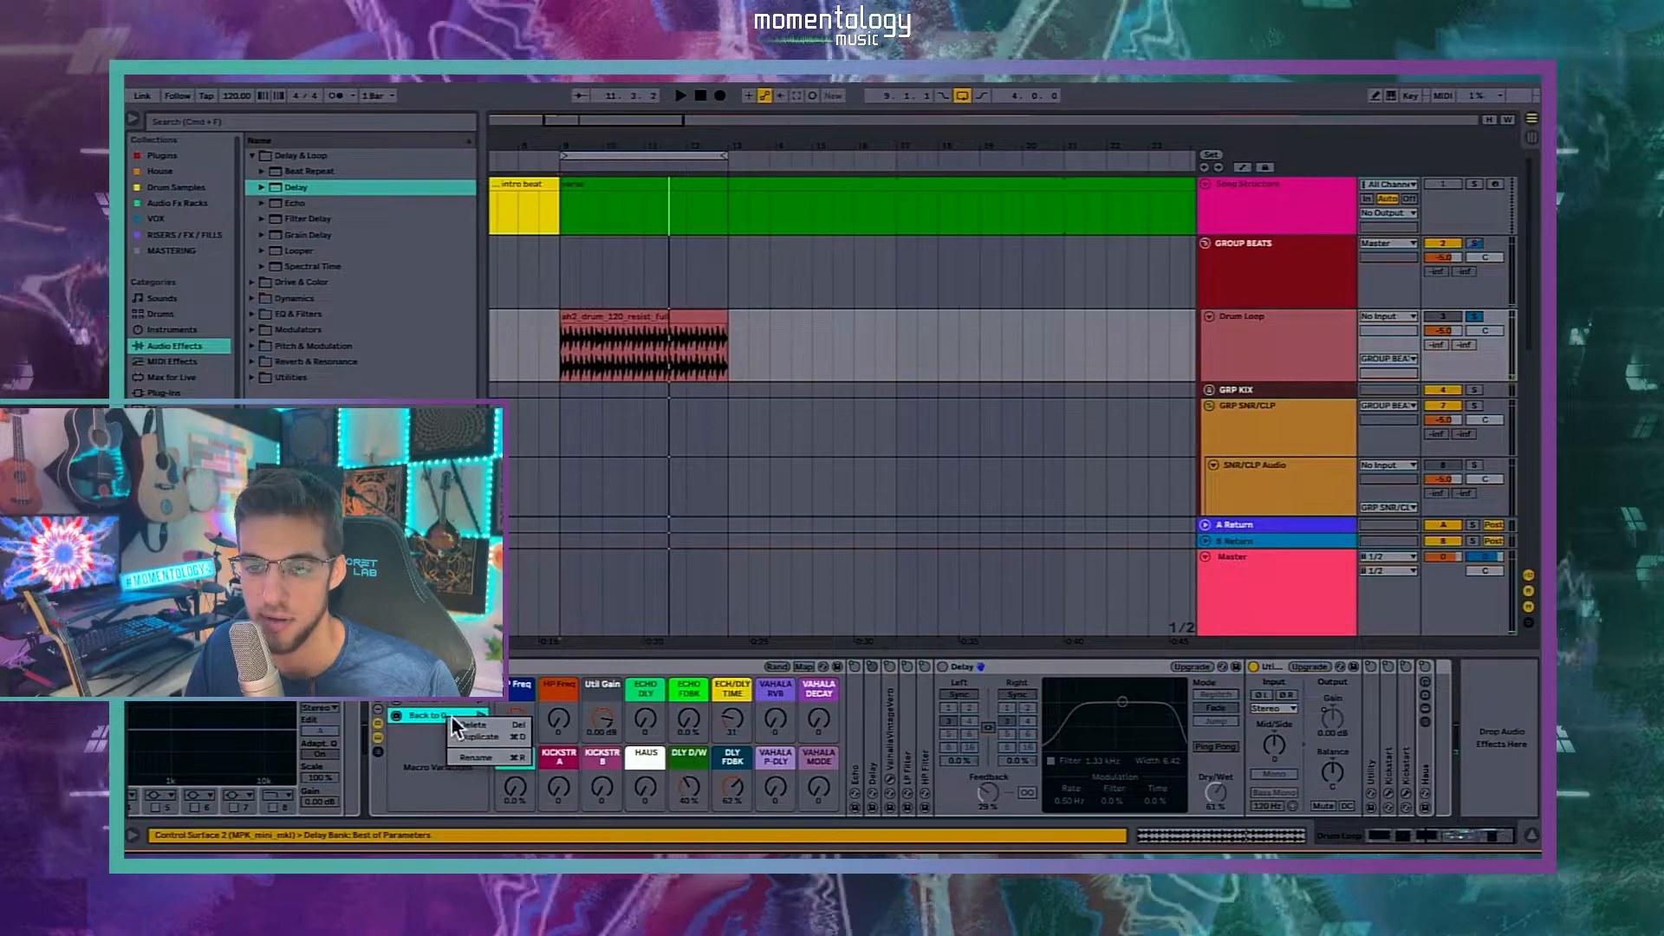
click(491, 756)
text(1/3 FLY)
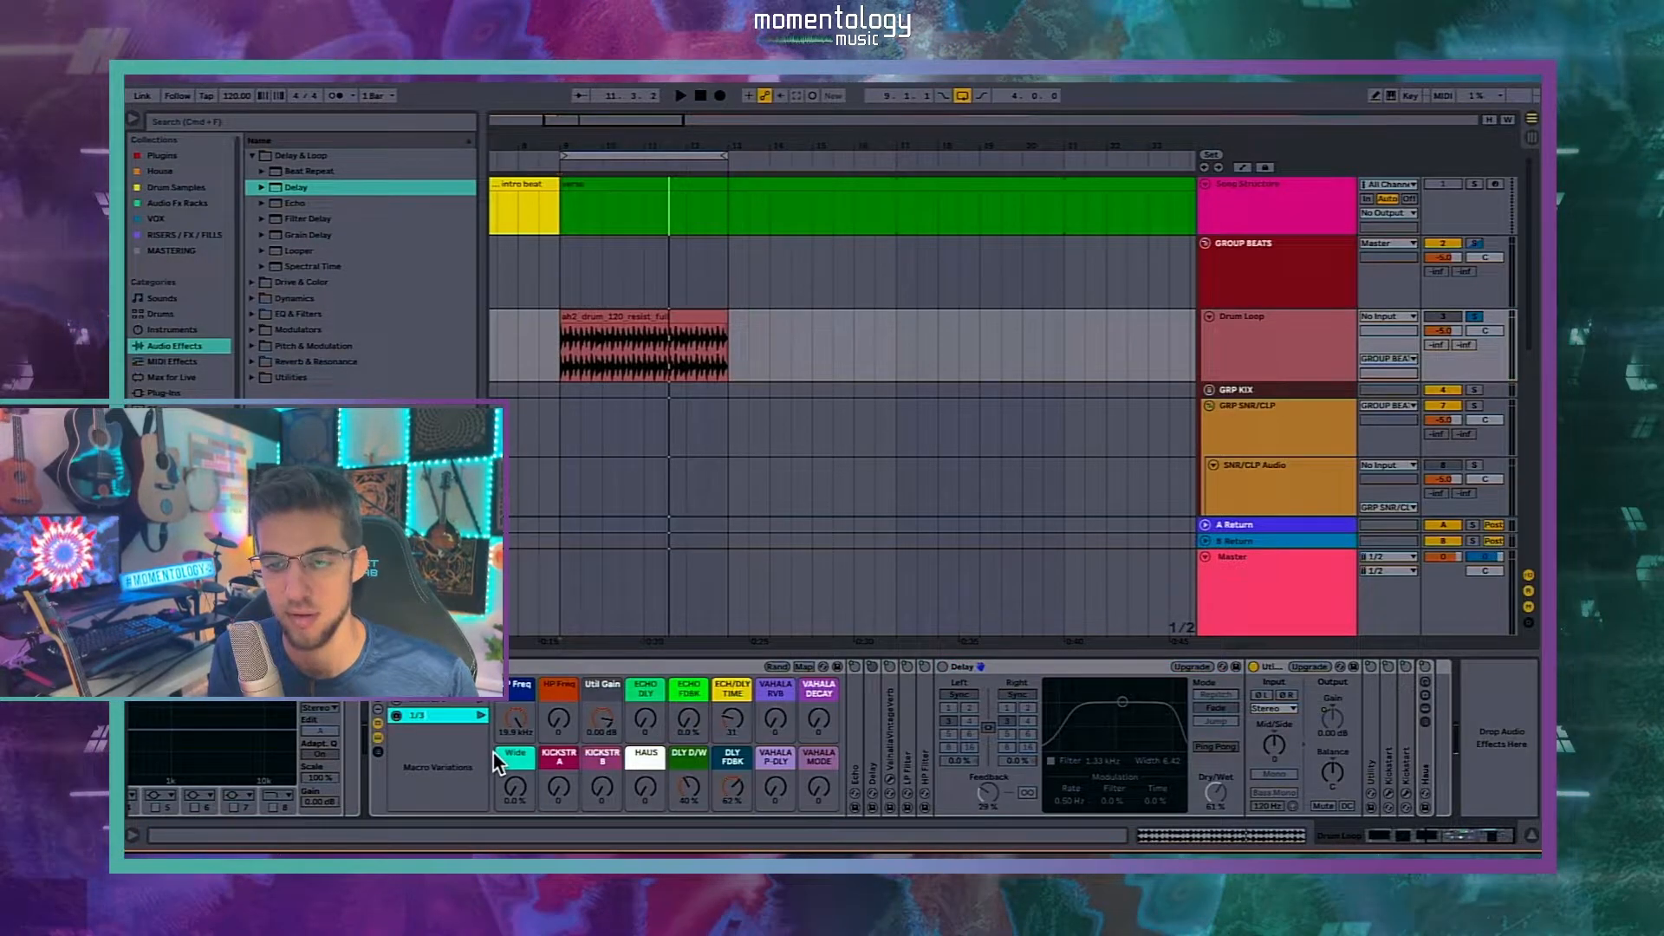
key(Return)
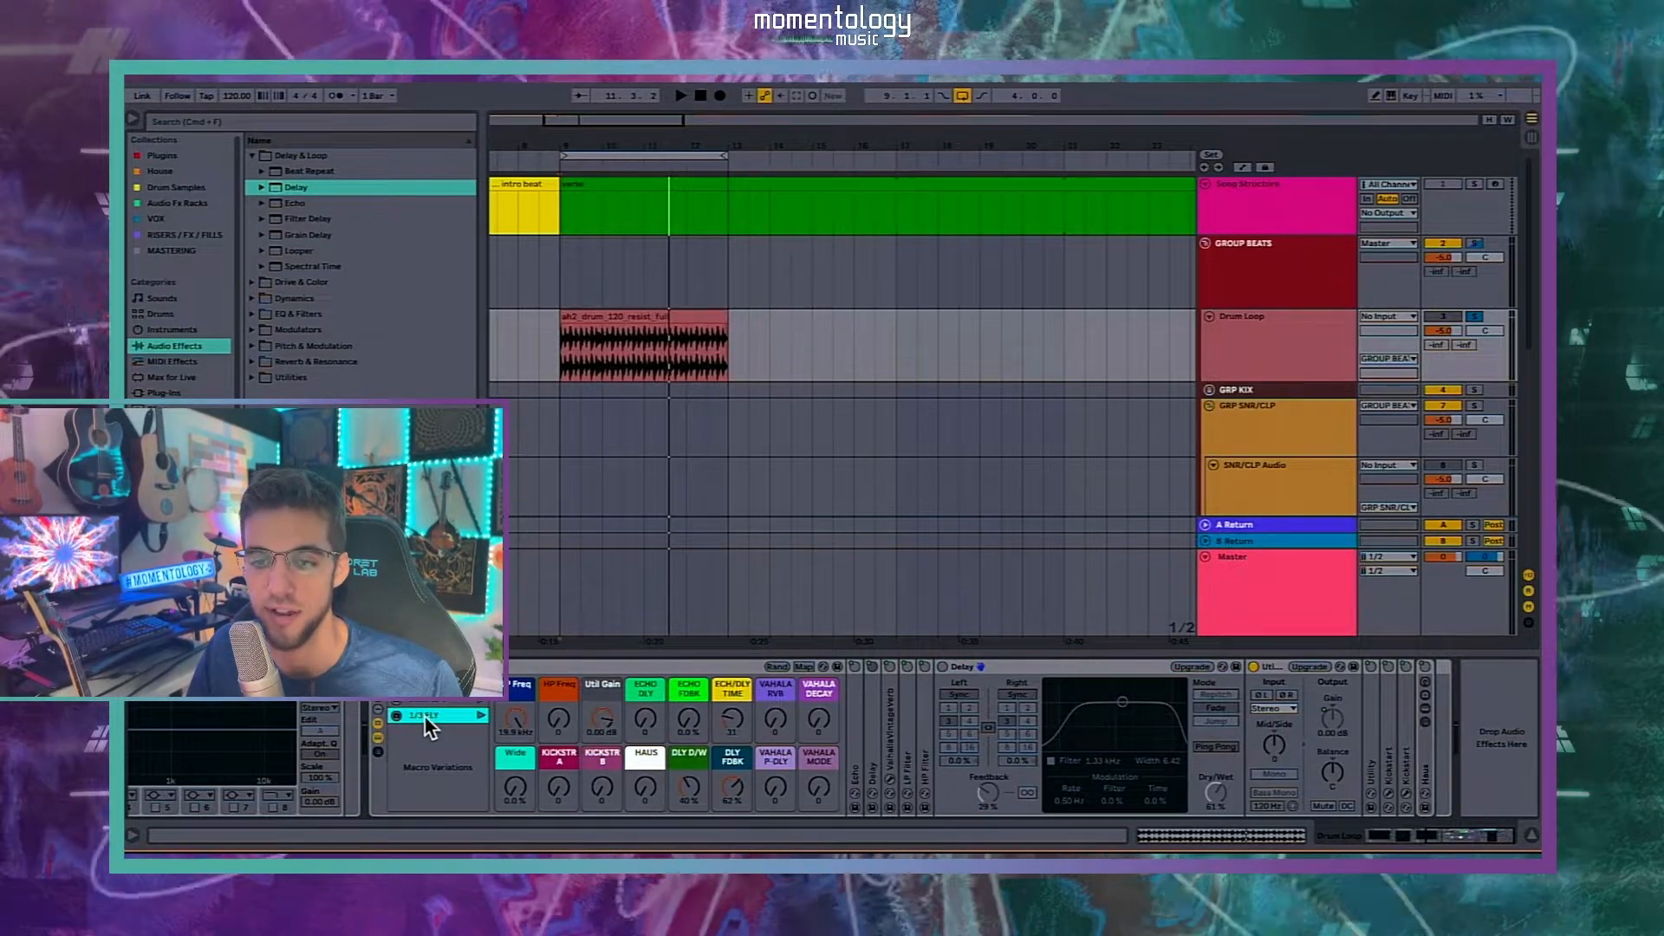
Step: Play the drum loop, launch the 1/3 DLY variation to check its macro values, and stop playback
key(space)
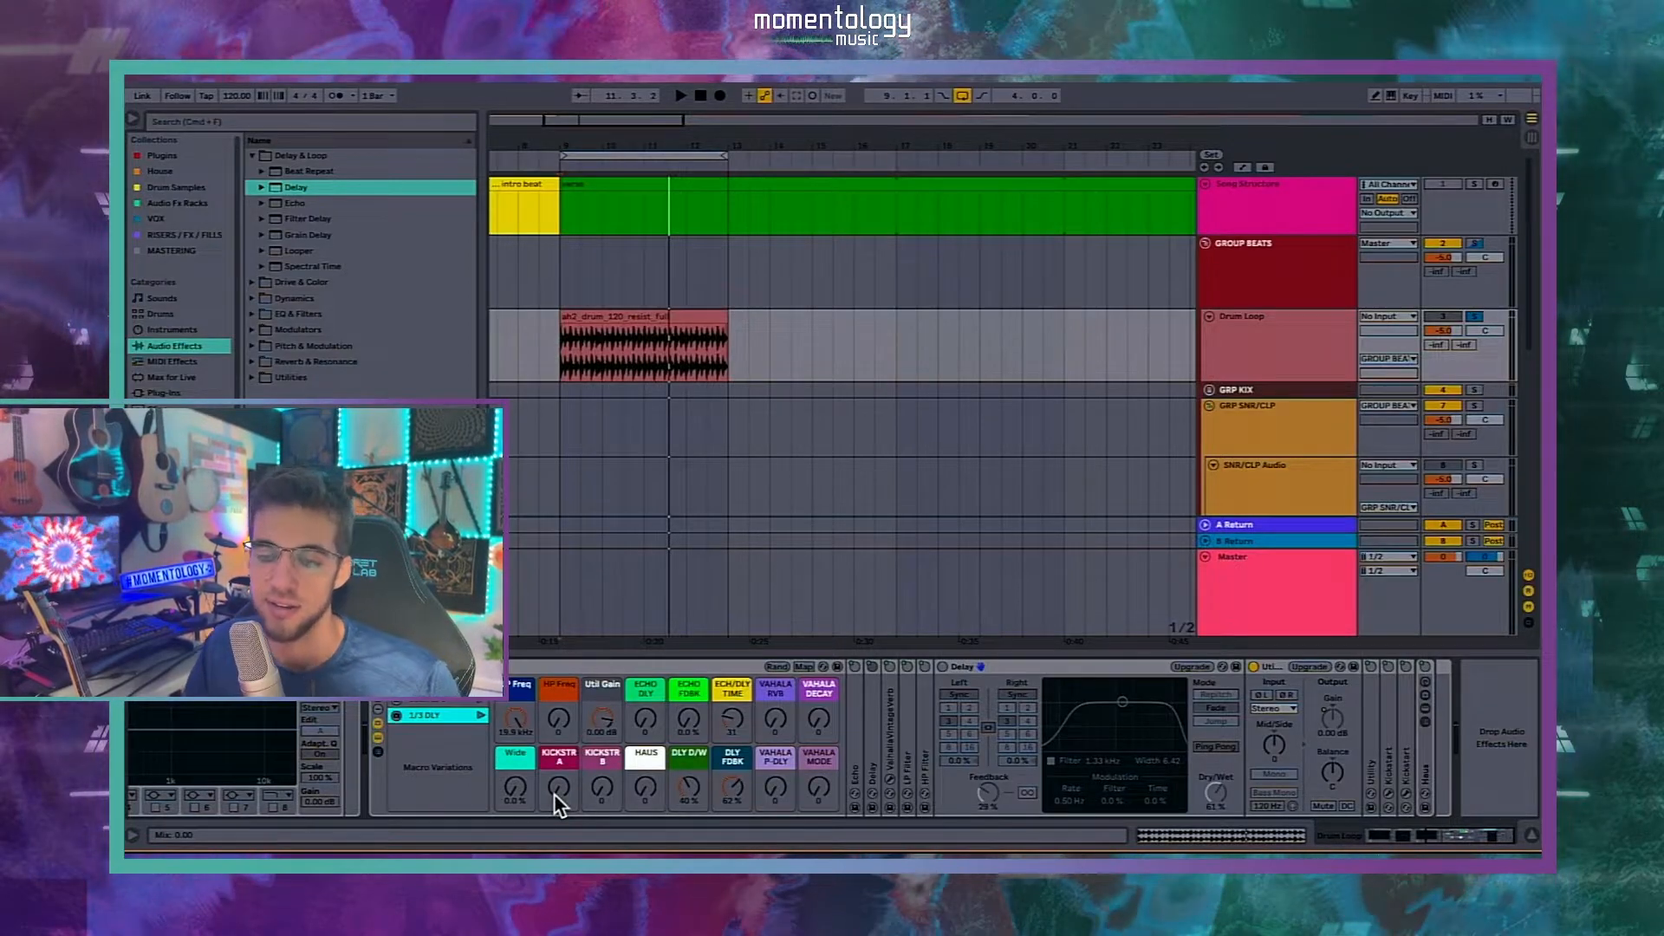
click(479, 715)
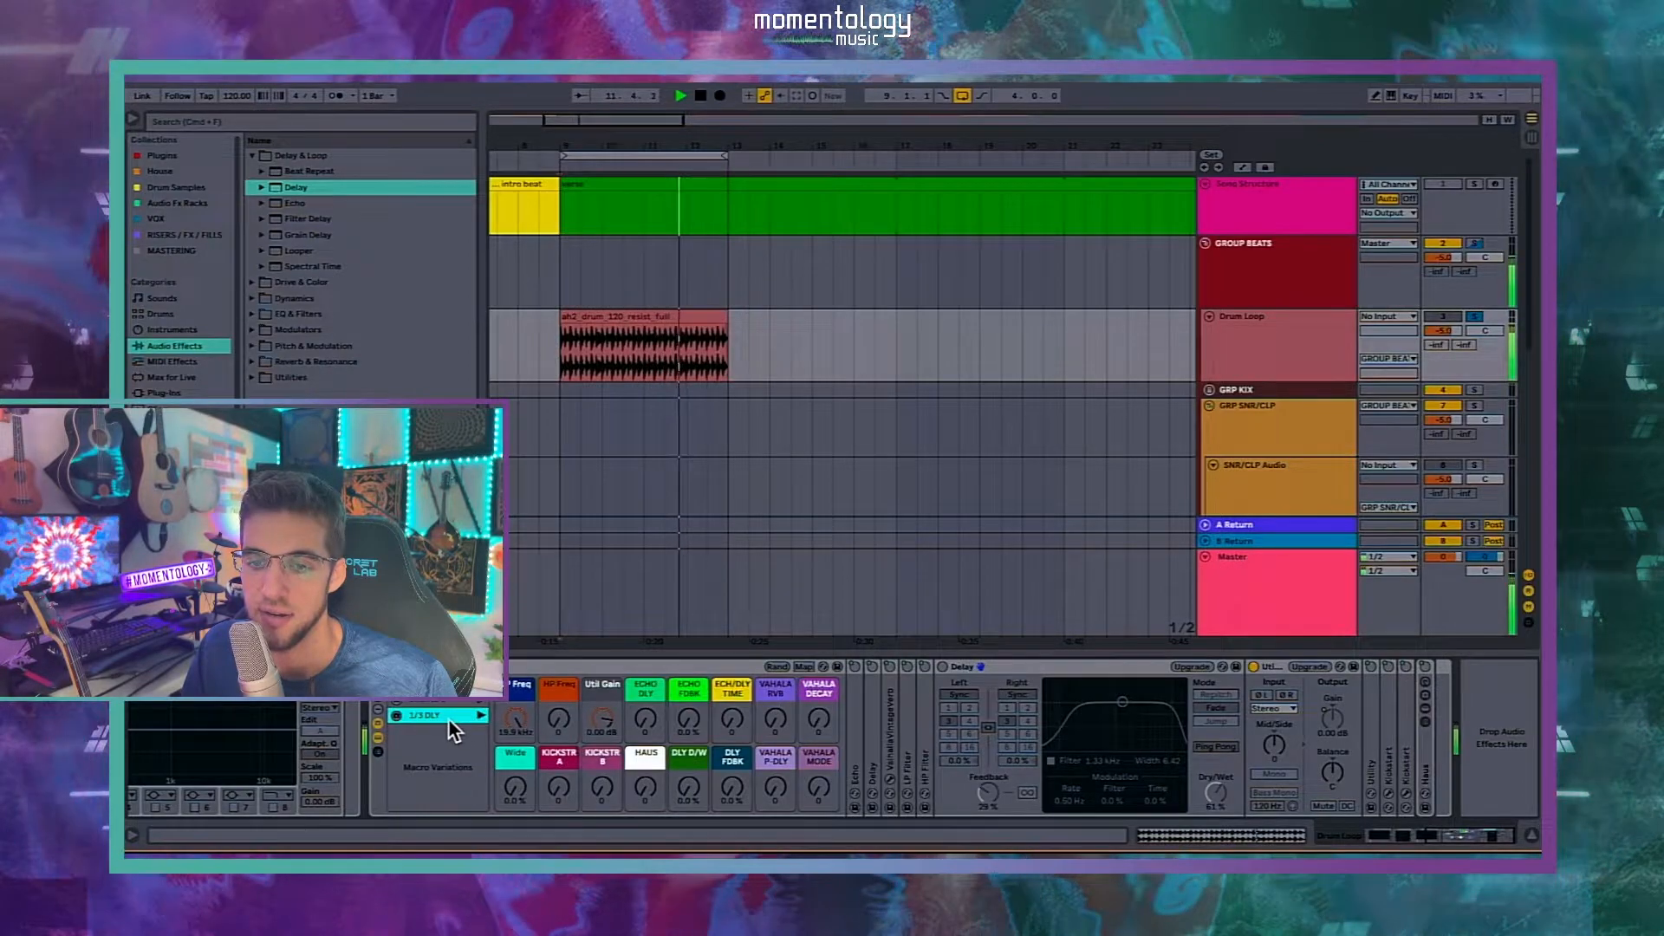
key(space)
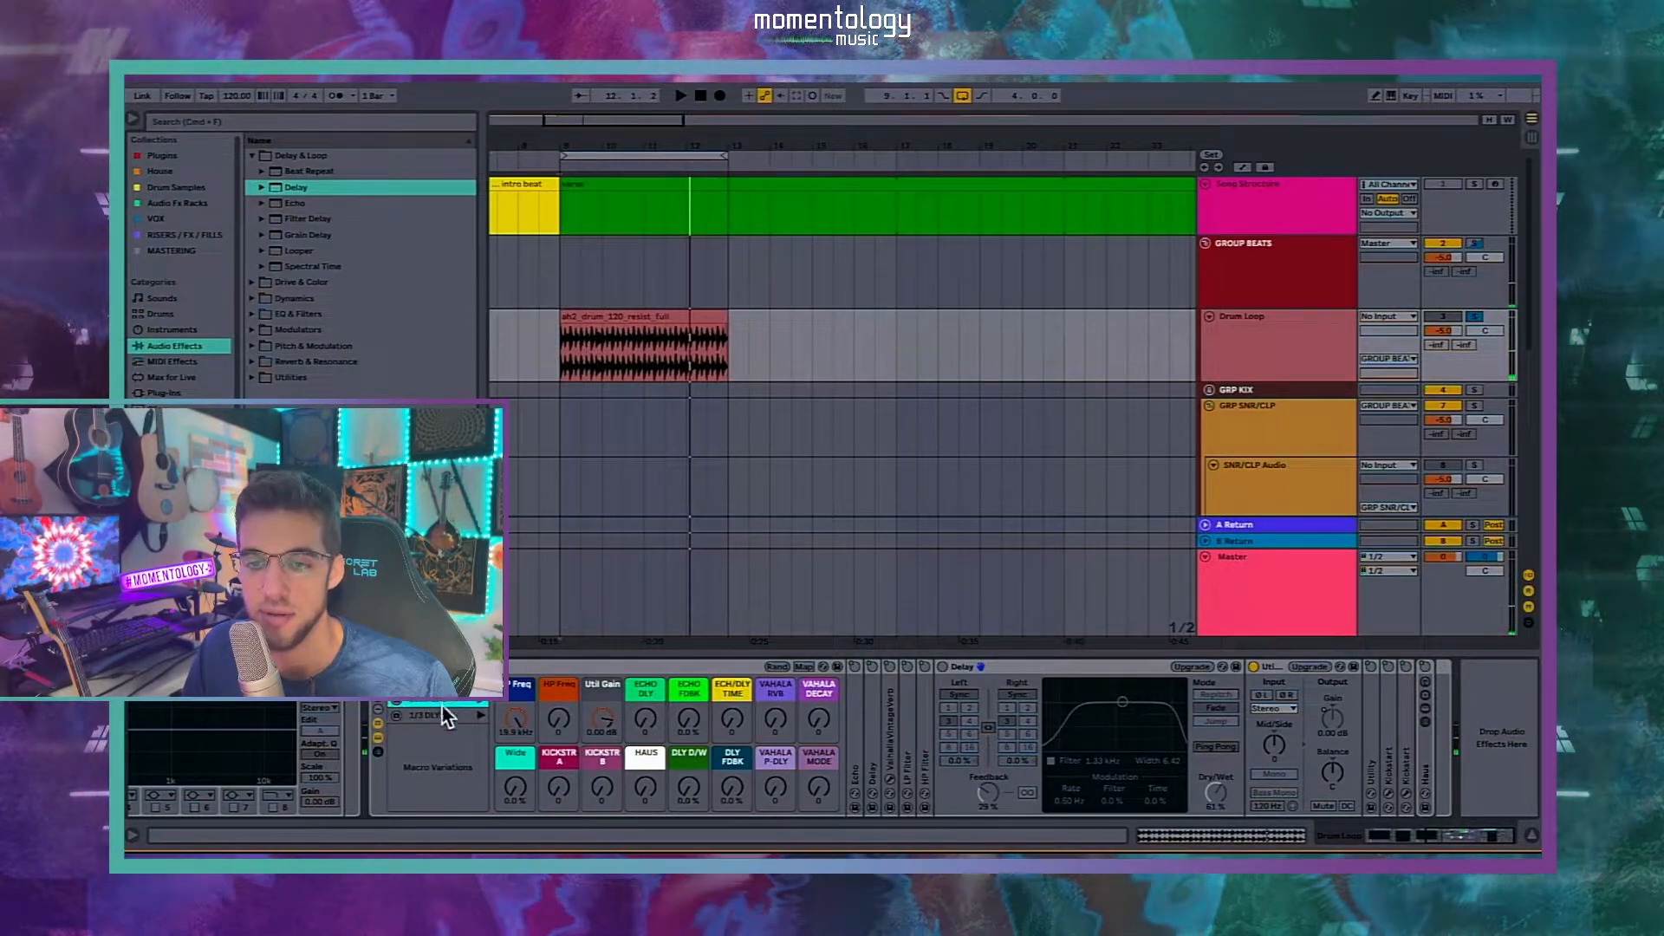
Step: With the drum loop playing, raise ECH/DLY TIME, set DLY D/W to 39 % and DLY FDBK to 53 %, and overwrite the 1/3 DLY variation
drag(688, 789, 733, 684)
key(space)
drag(732, 787, 732, 729)
key(space)
click(395, 716)
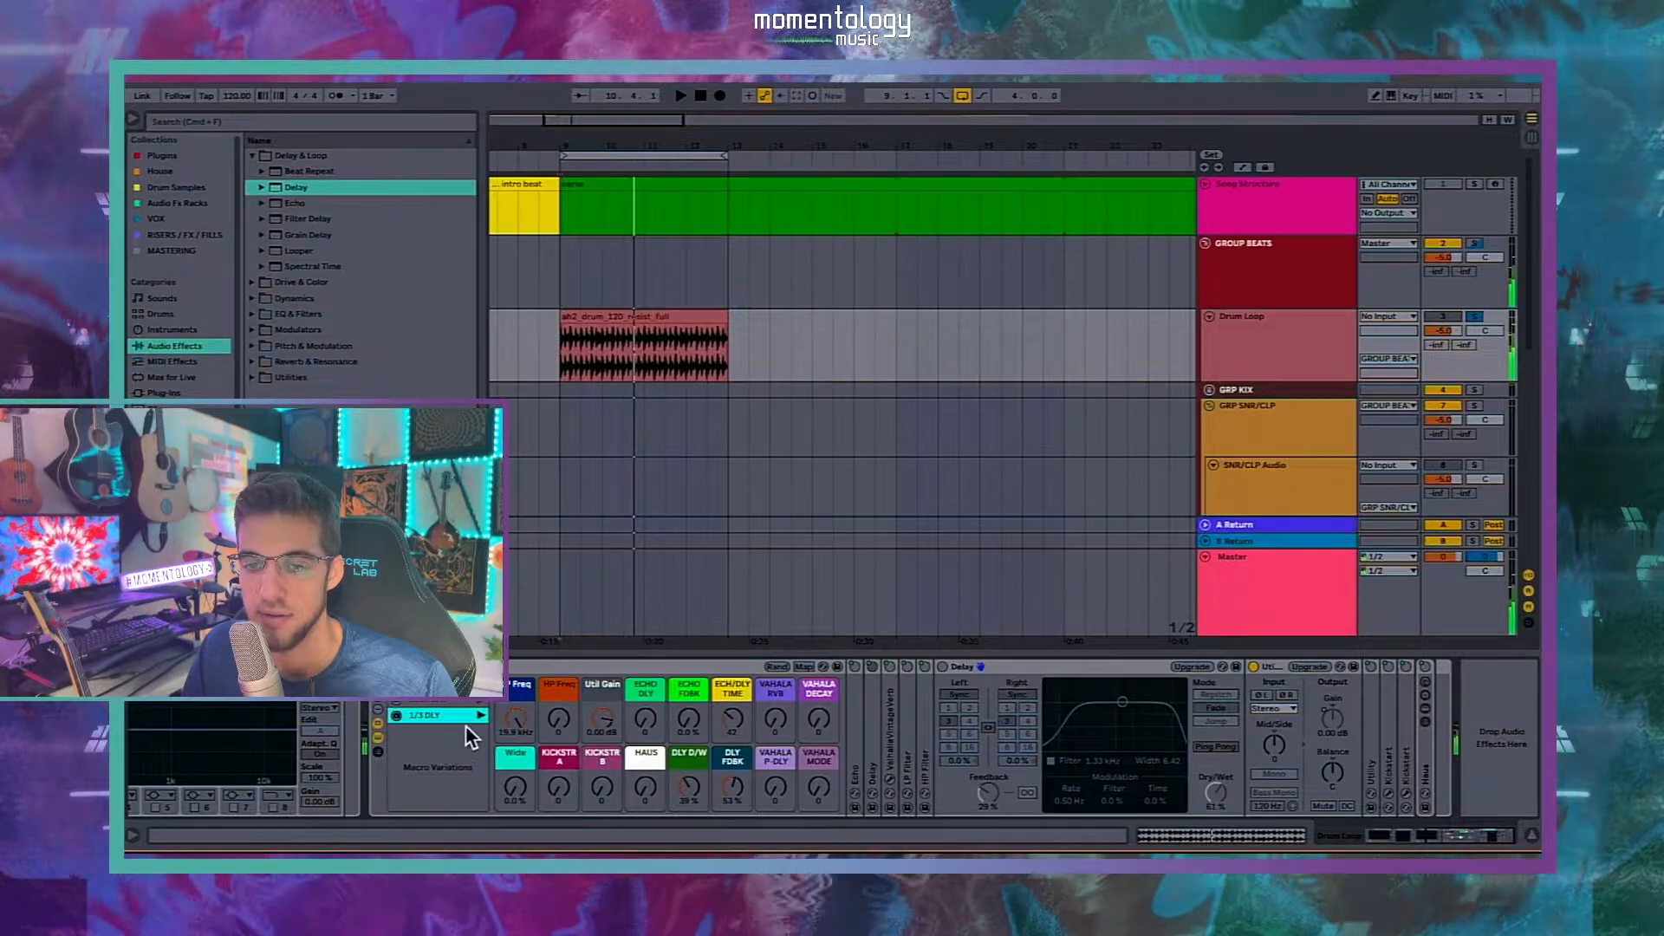
Step: Play the drum loop, launch the 1/3 DLY variation to hear it, and stop playback
key(space)
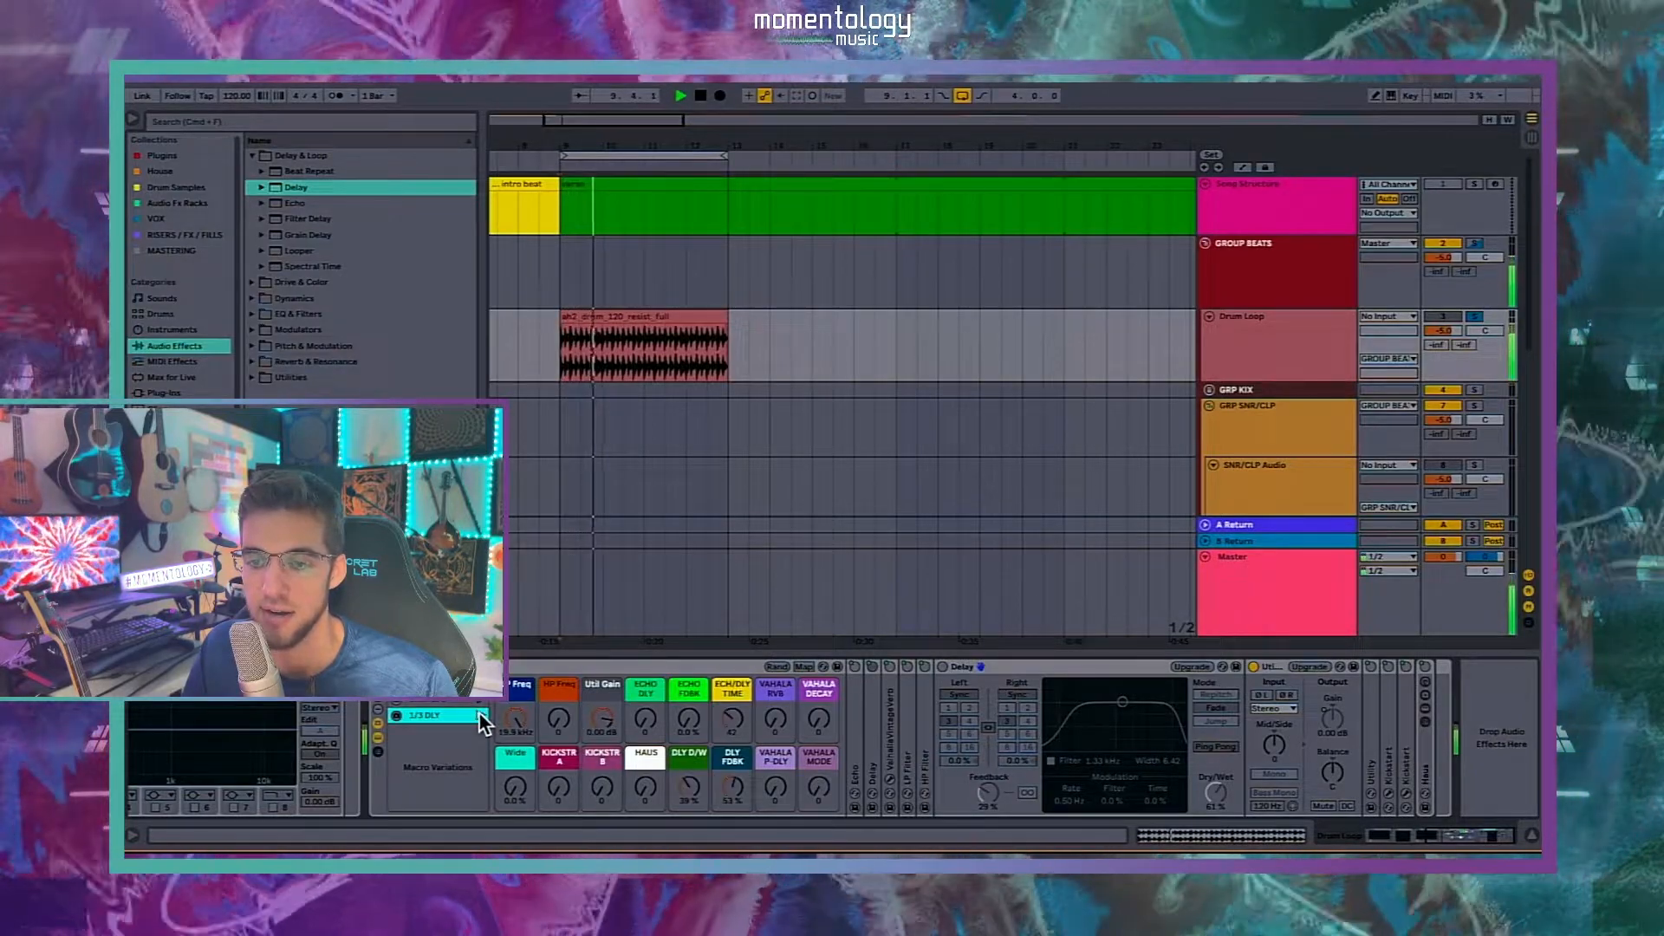
click(481, 715)
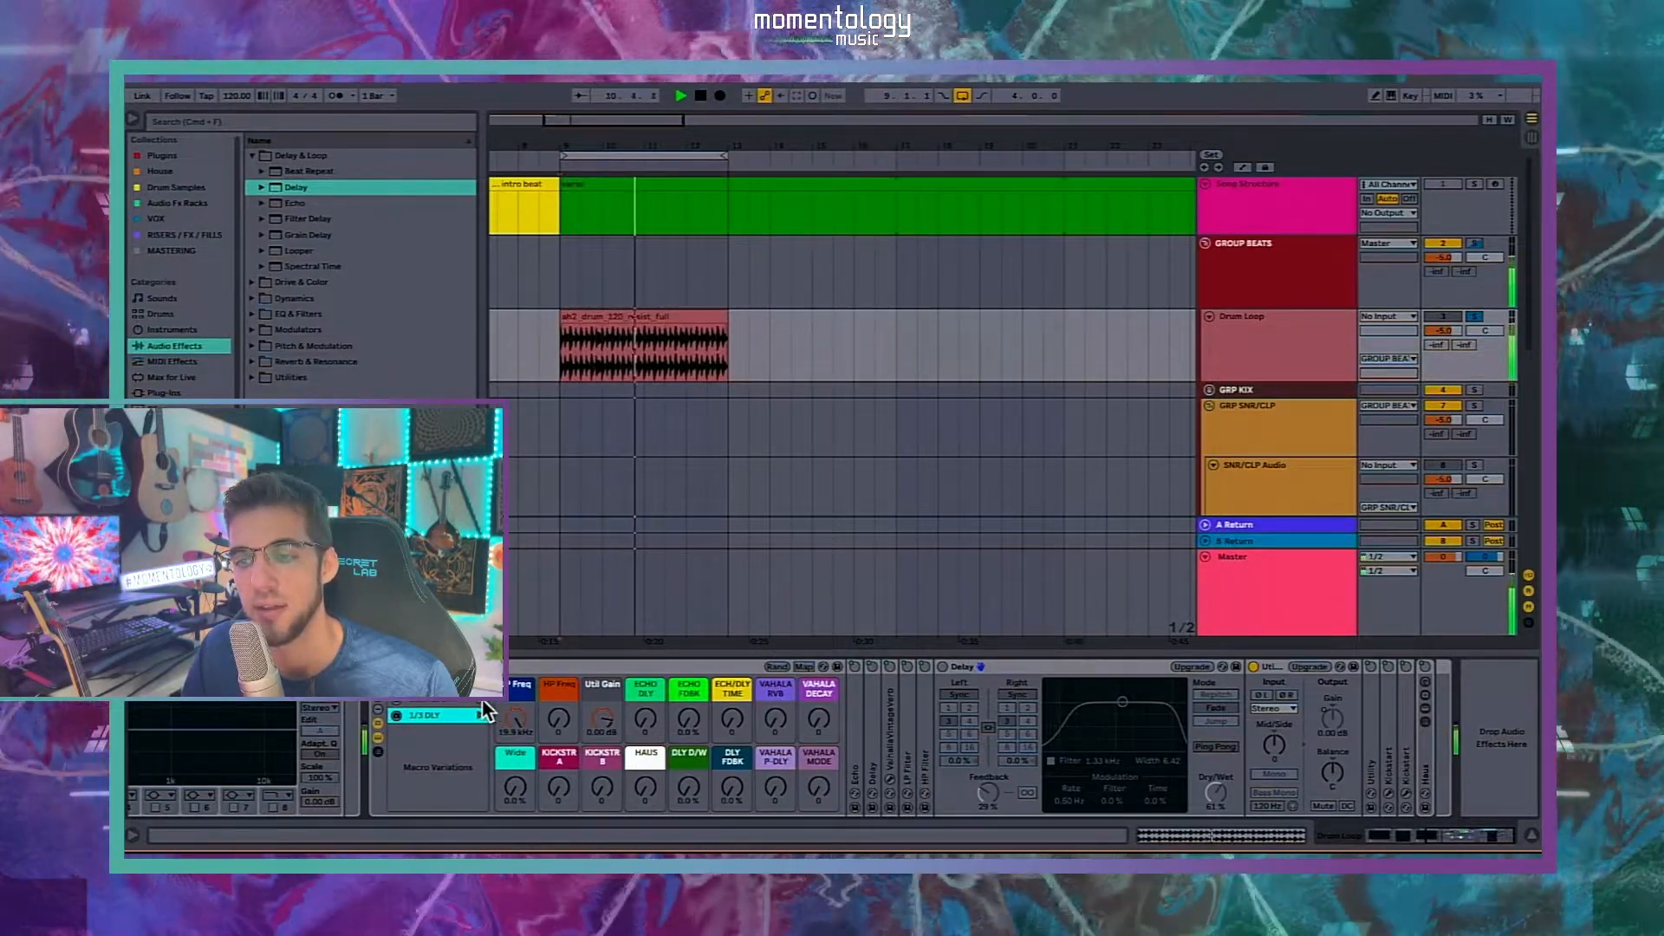
key(space)
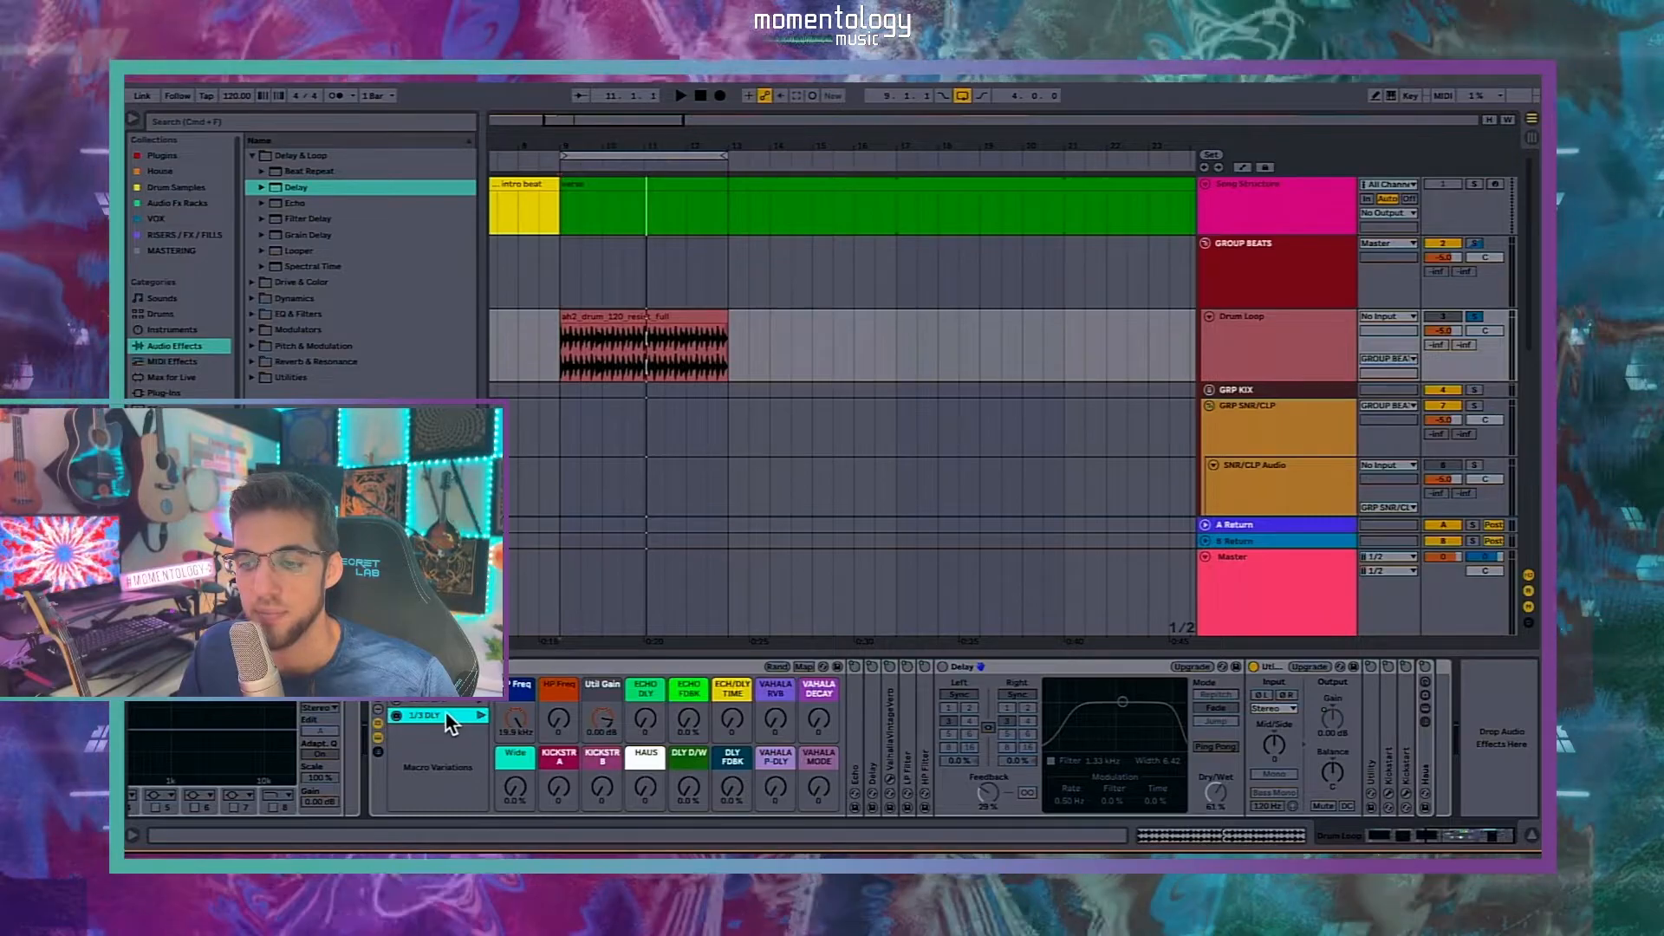
Step: Delete the 1/3 DLY macro variation and recall the Back to 0 variation
click(446, 716)
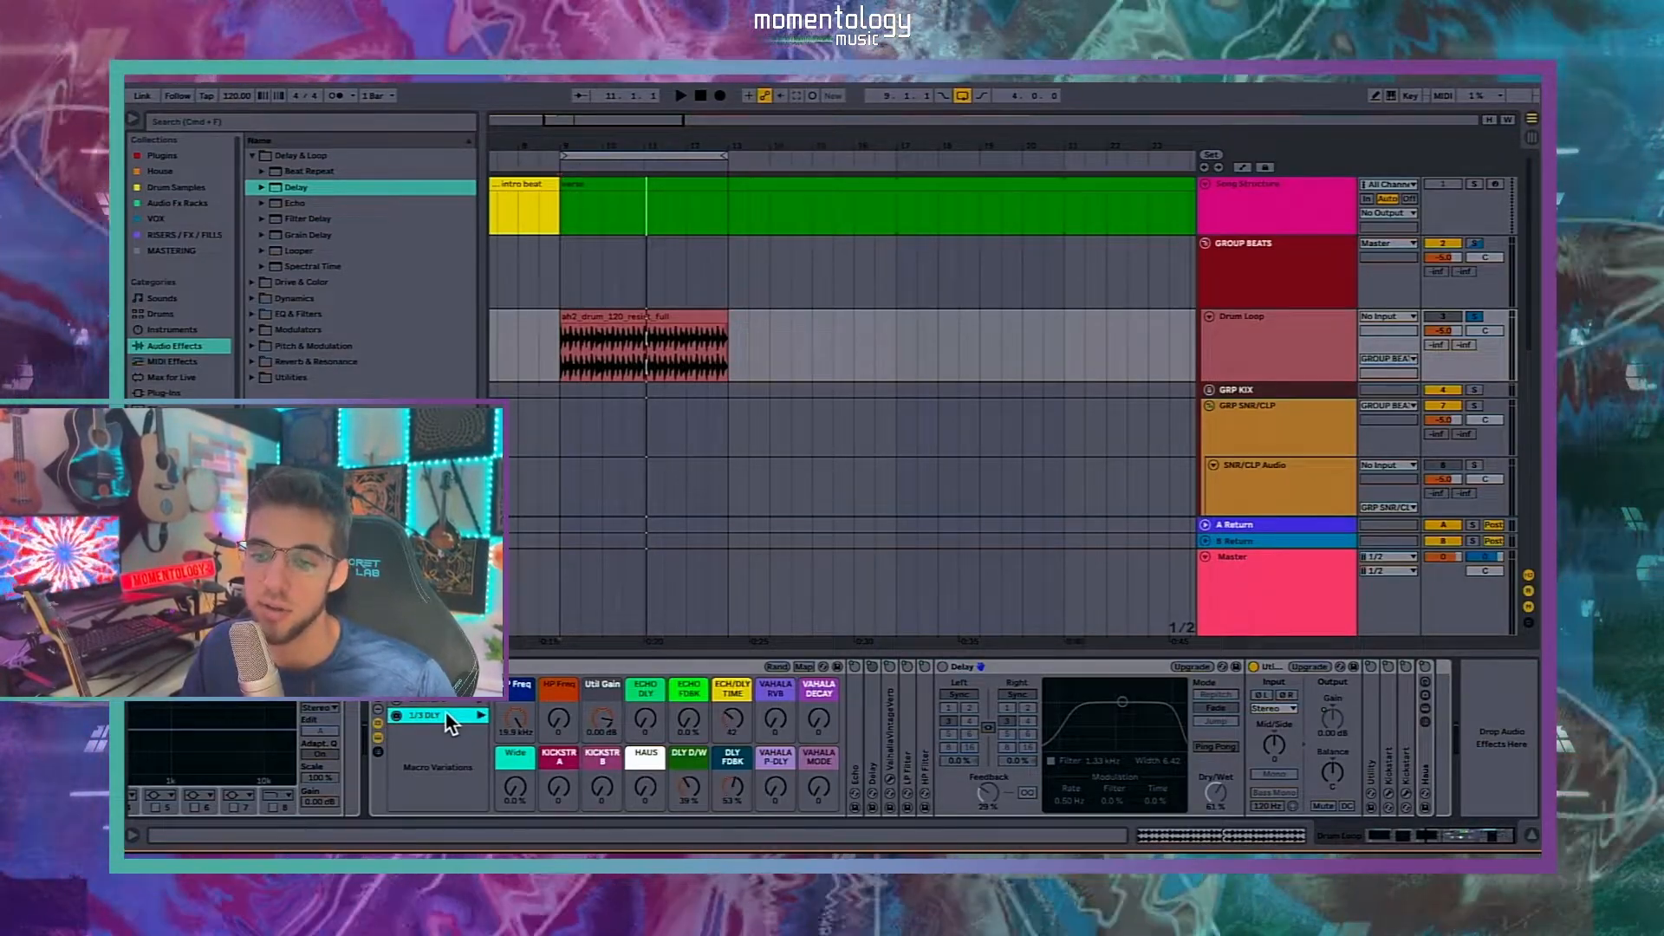
click(460, 702)
click(462, 715)
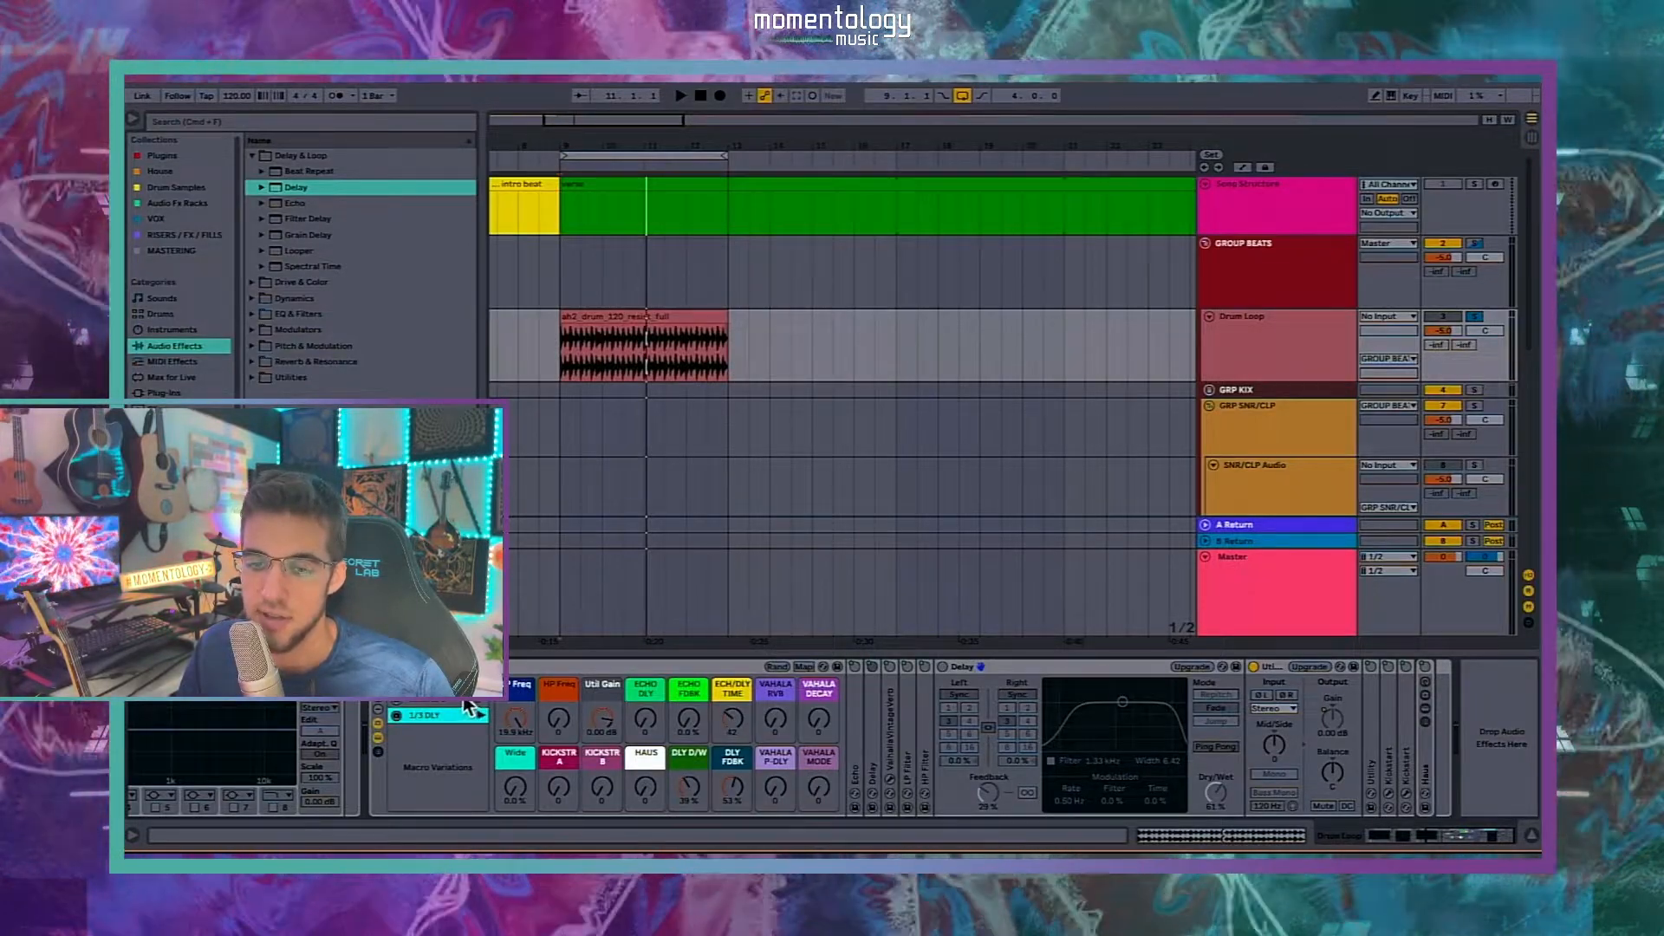
click(429, 702)
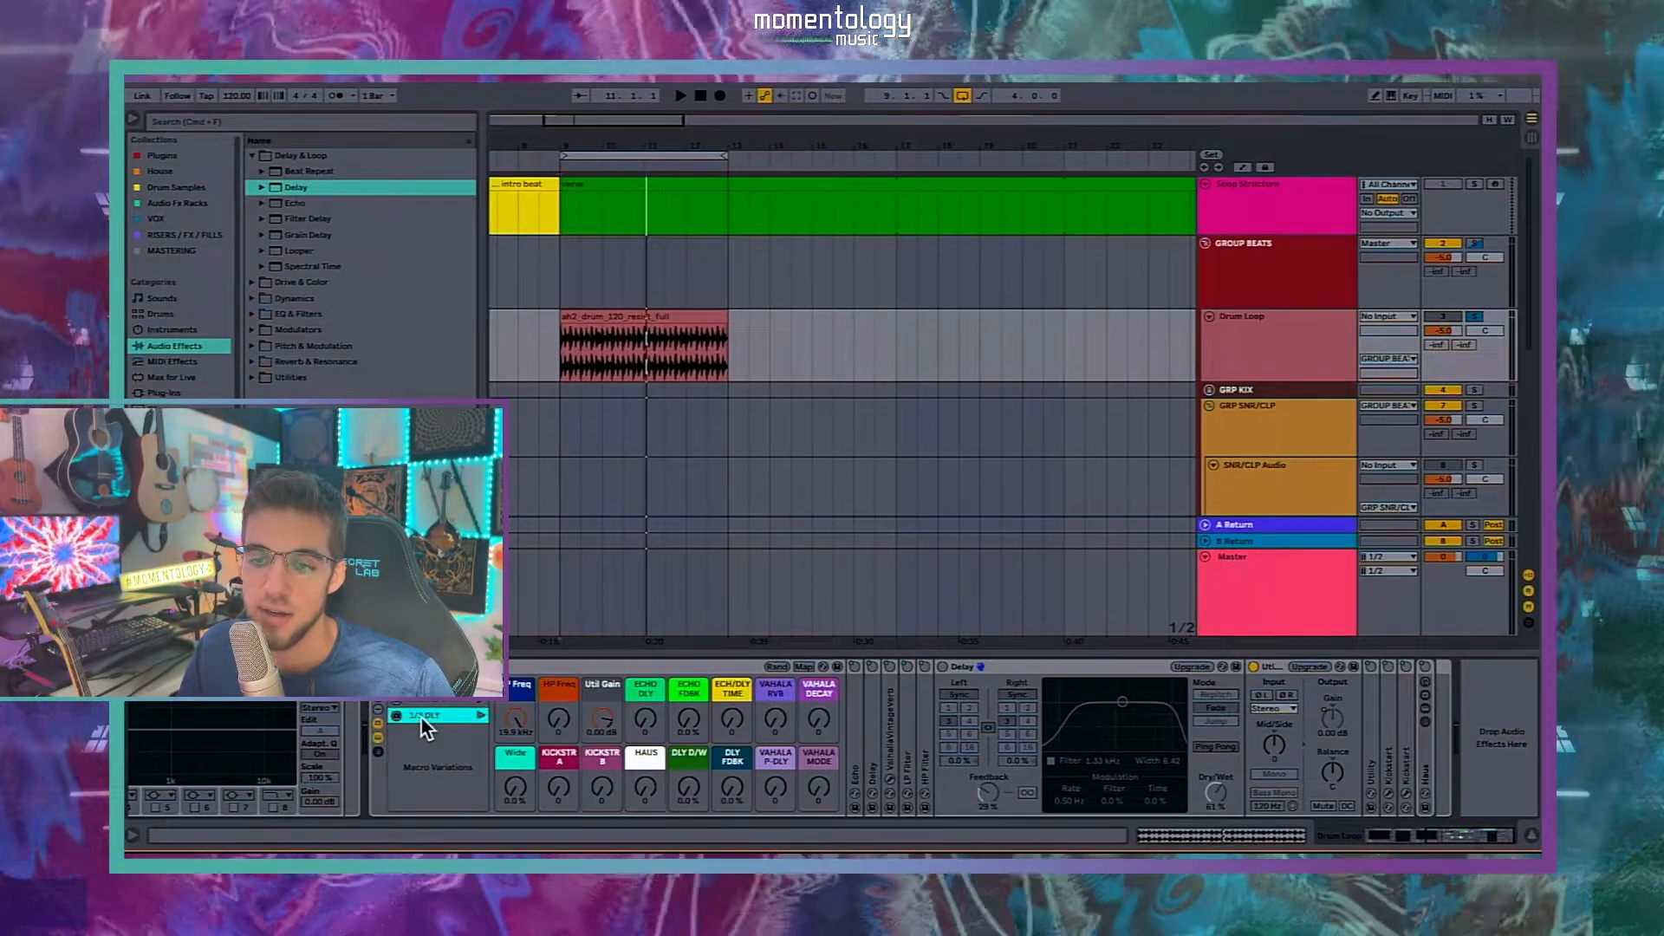
right_click(421, 717)
click(454, 721)
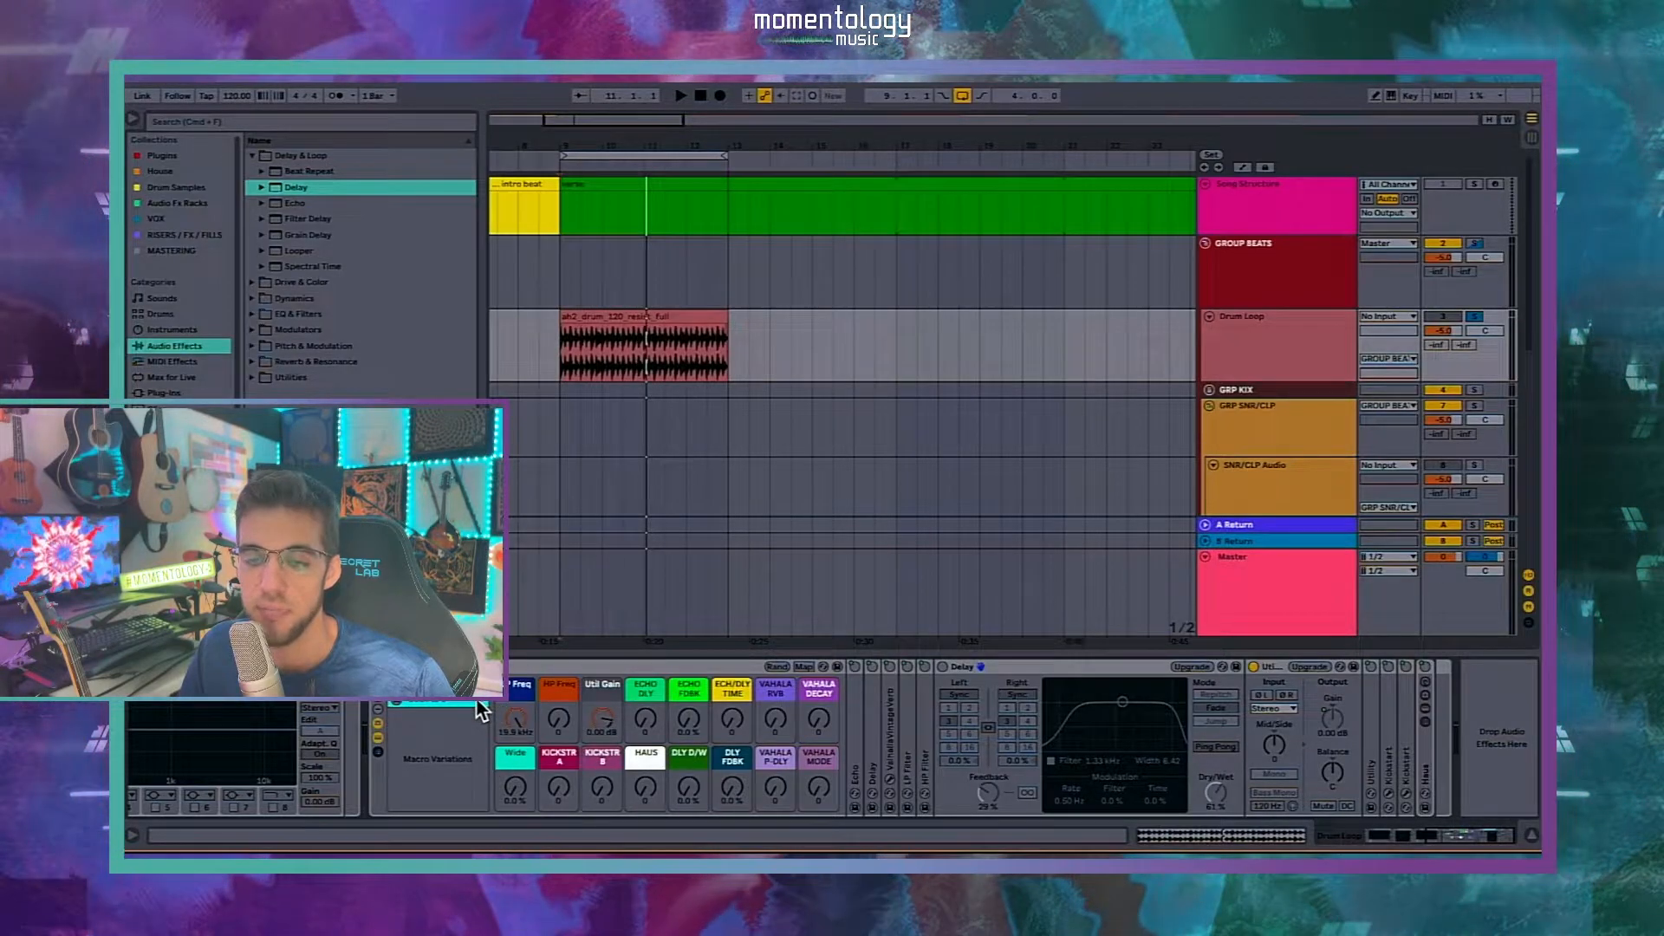
right_click(442, 706)
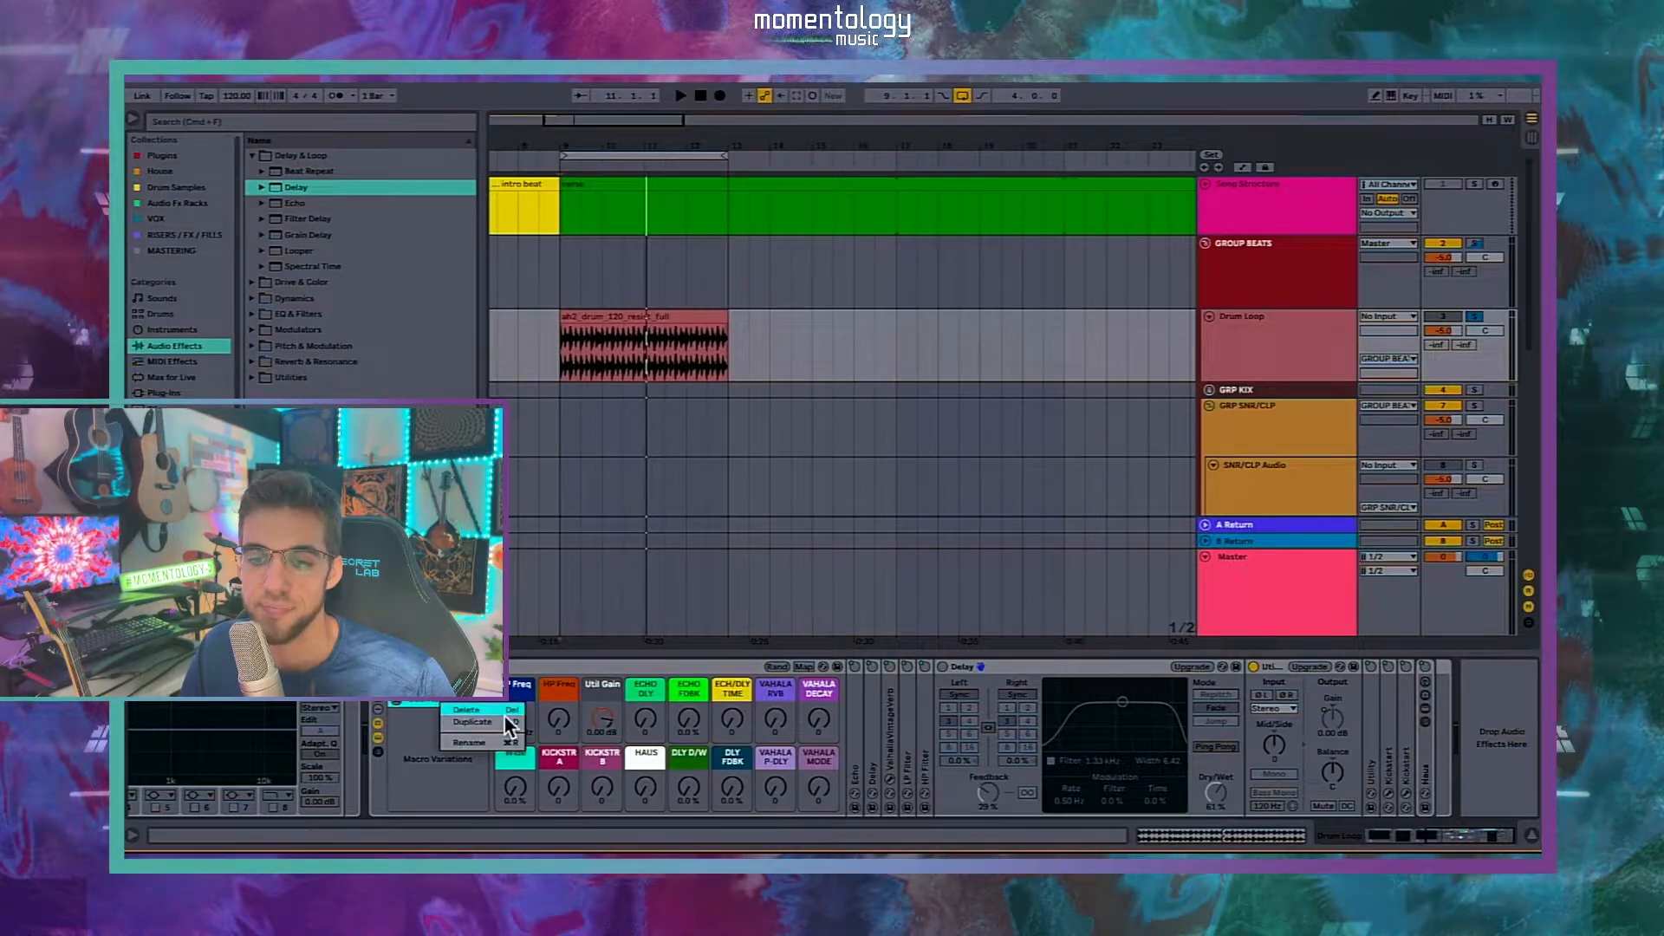
click(472, 721)
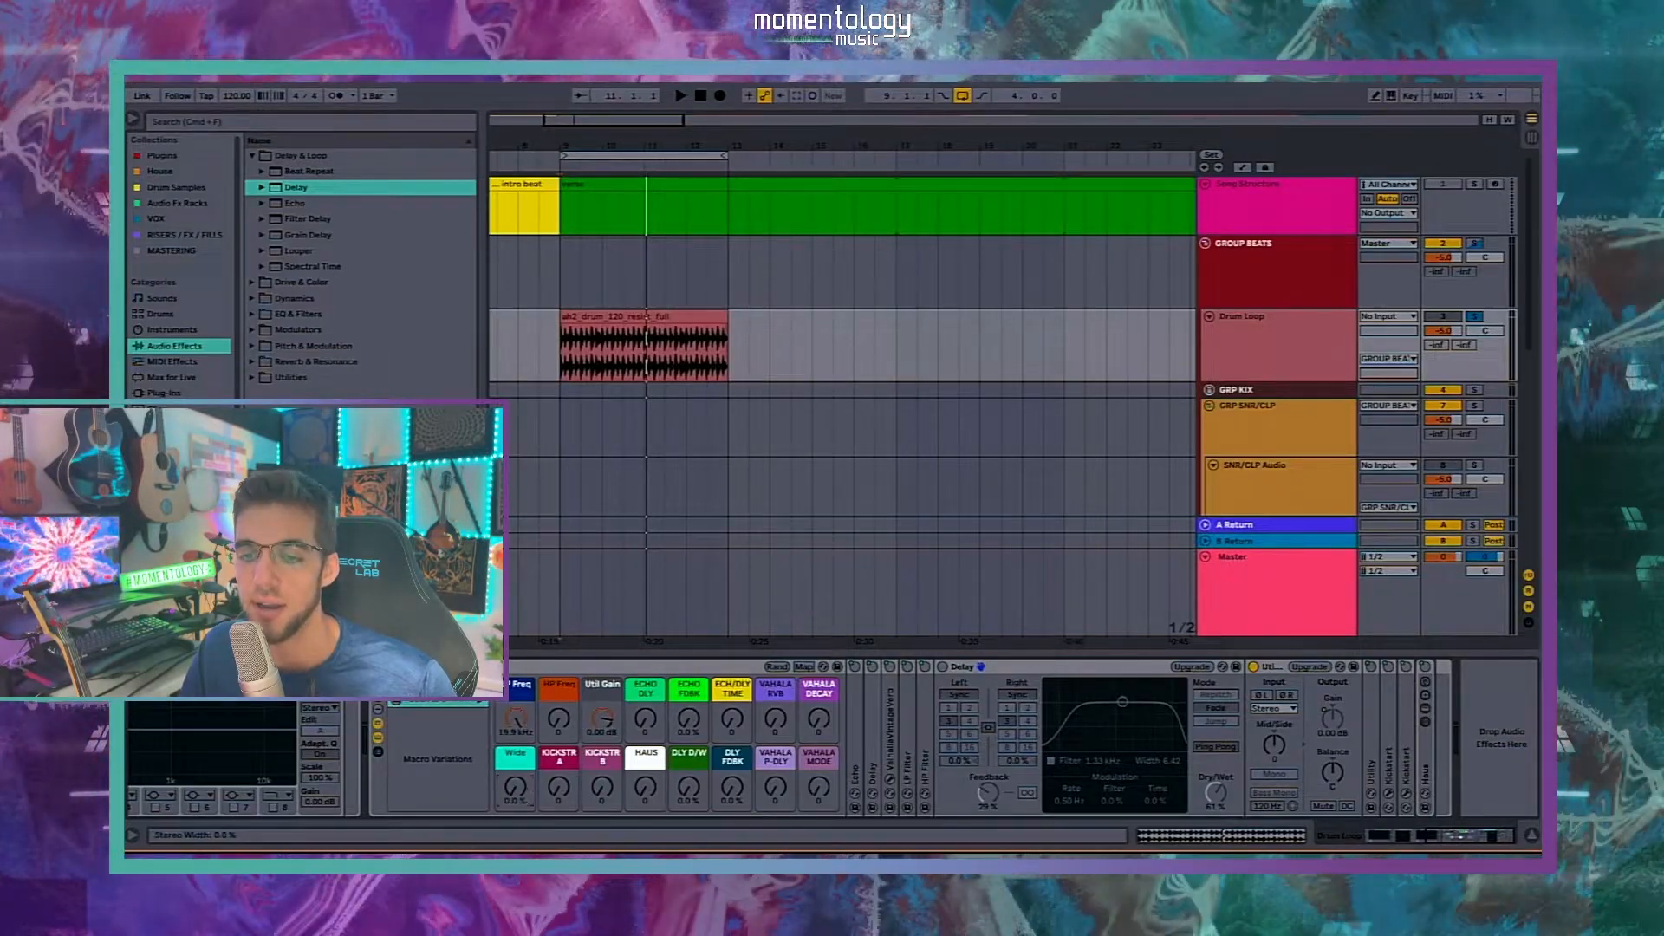
Step: Hide the FX rack's device chain and macro variations so only its macro controls are displayed
drag(517, 782, 516, 815)
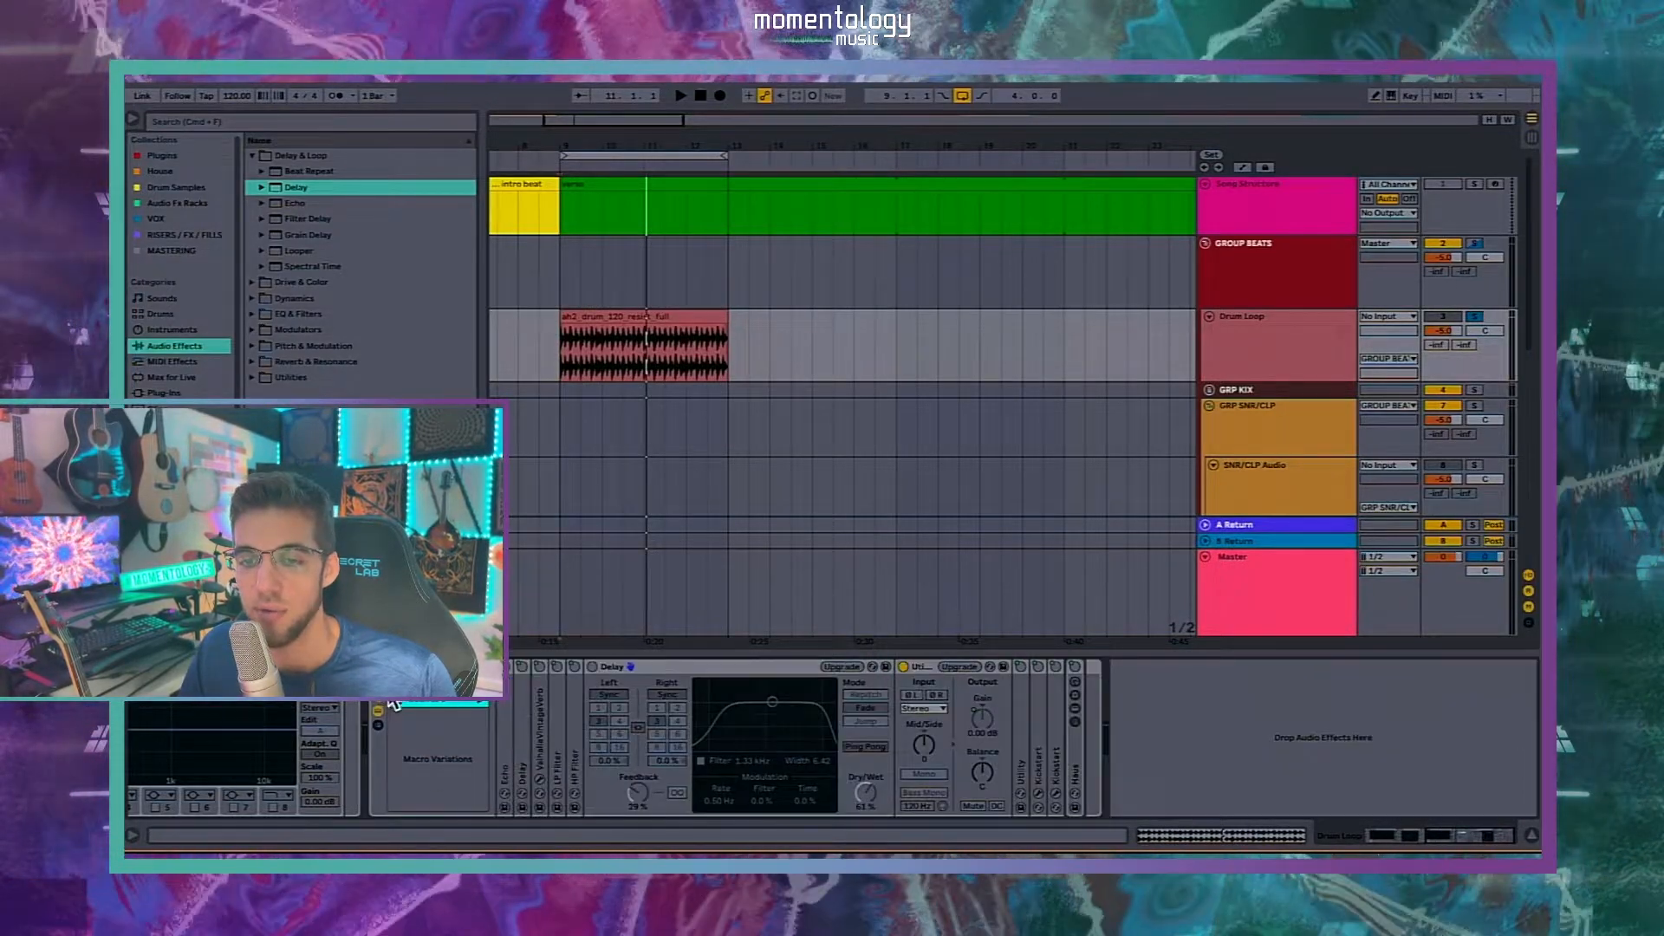
click(378, 750)
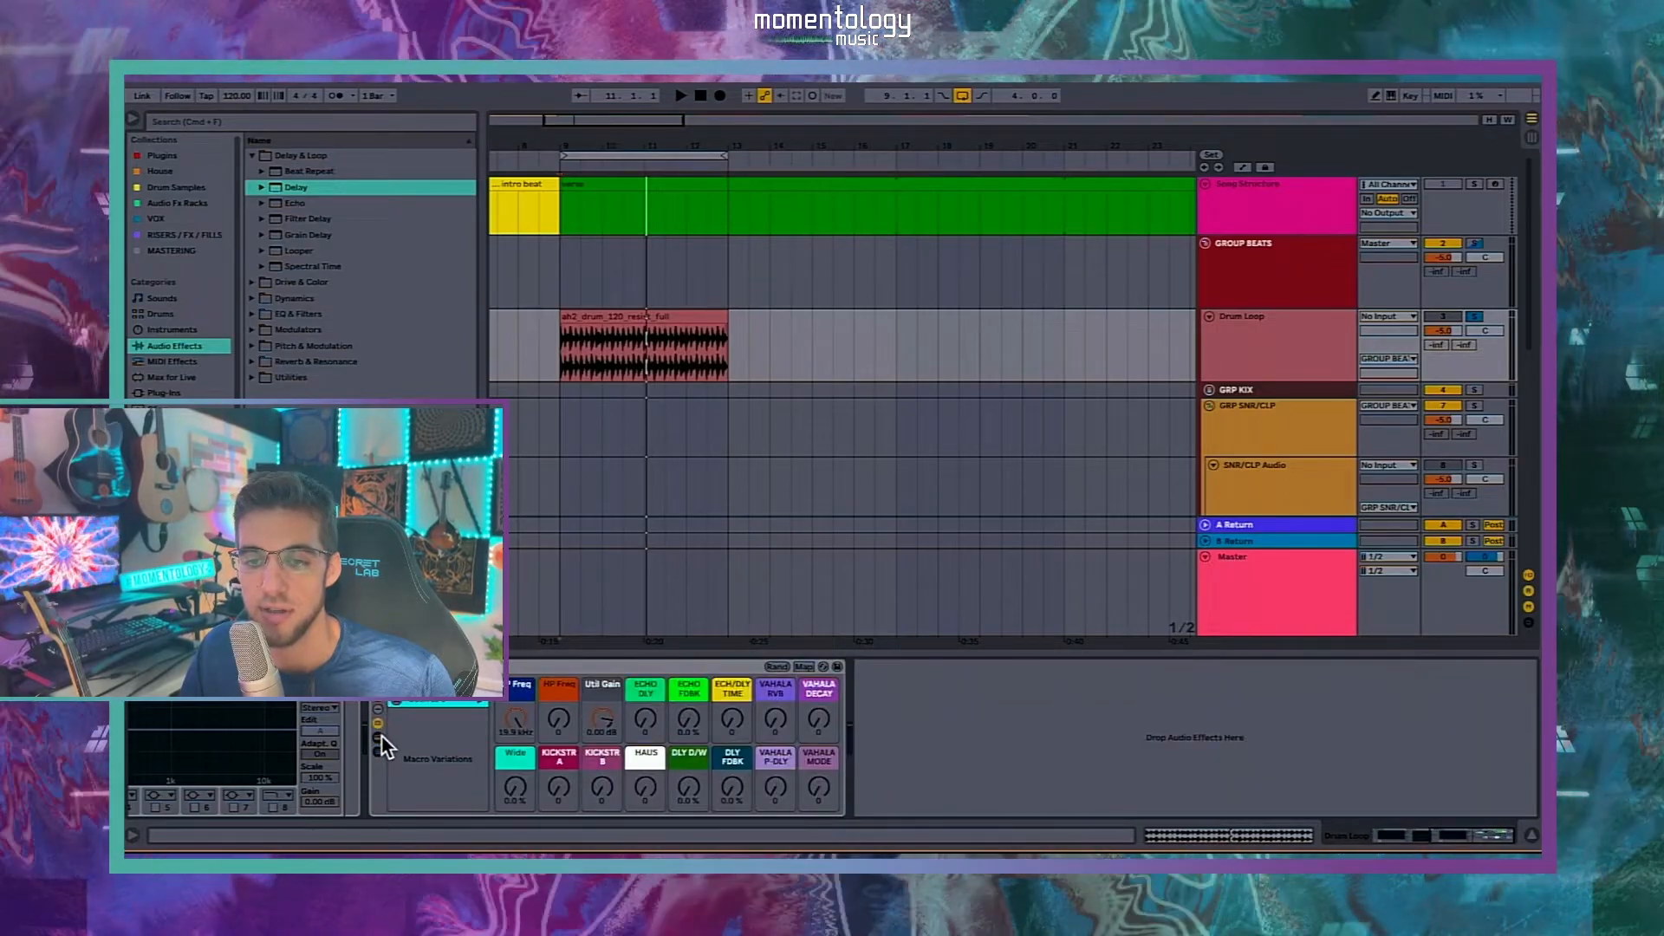
click(378, 722)
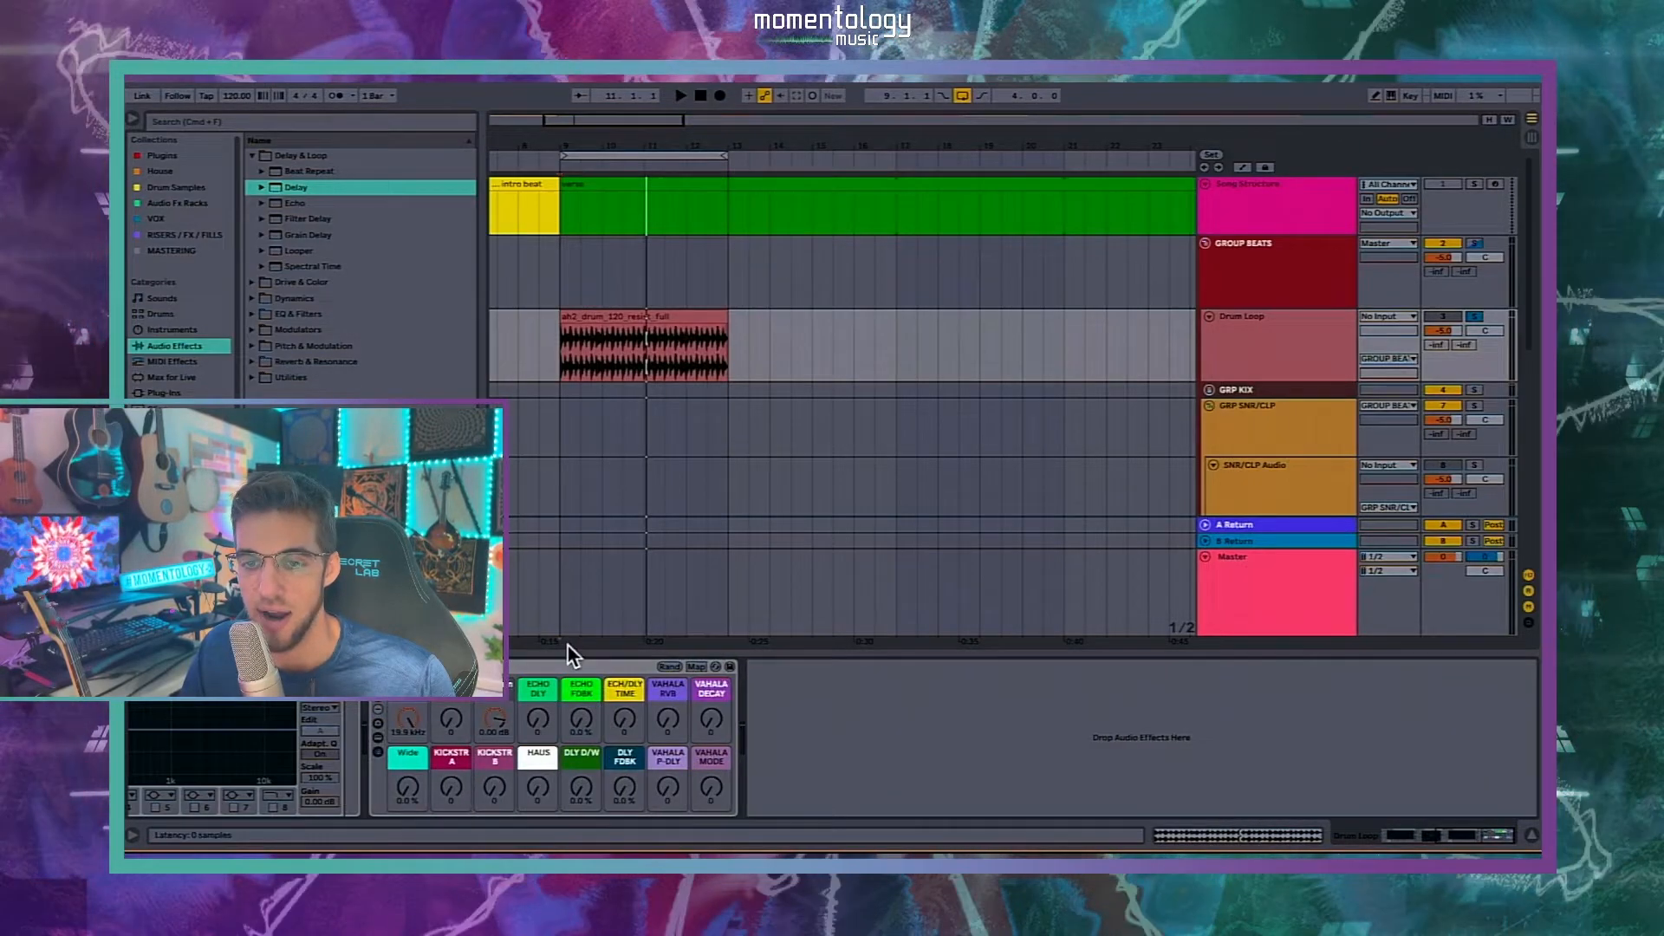
Step: Save the rack as the preset Momentology FX Rack 2022 and show it in the Audio Fx Racks collection
click(590, 670)
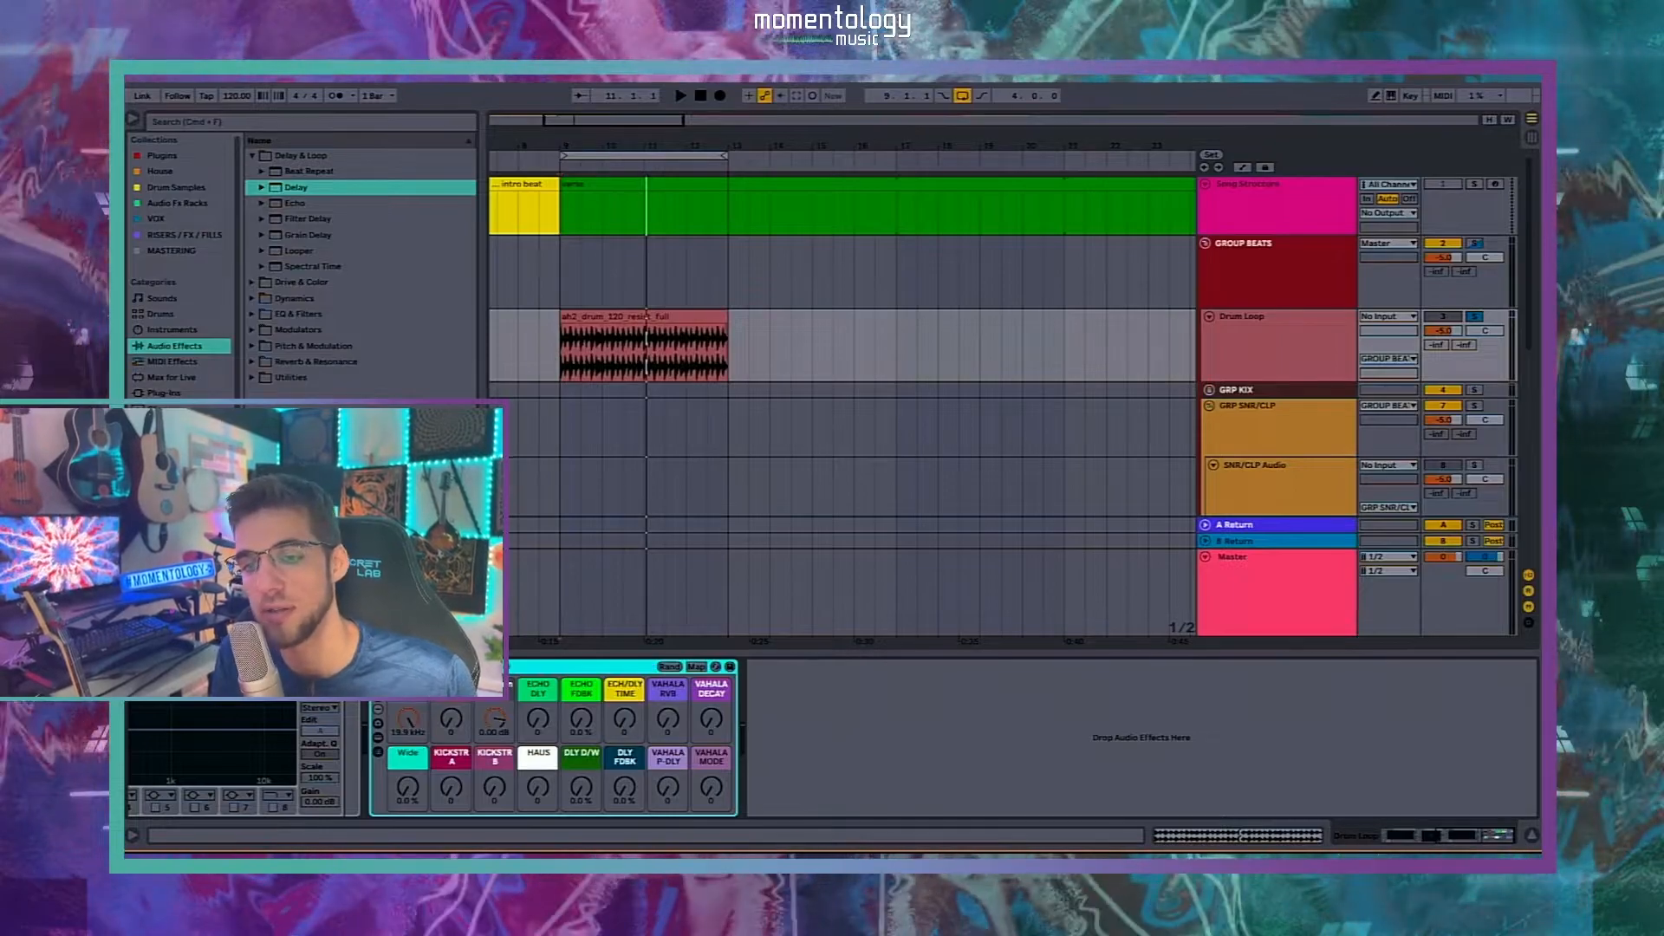
scroll(669, 728, left, 5)
scroll(668, 724, left, 1)
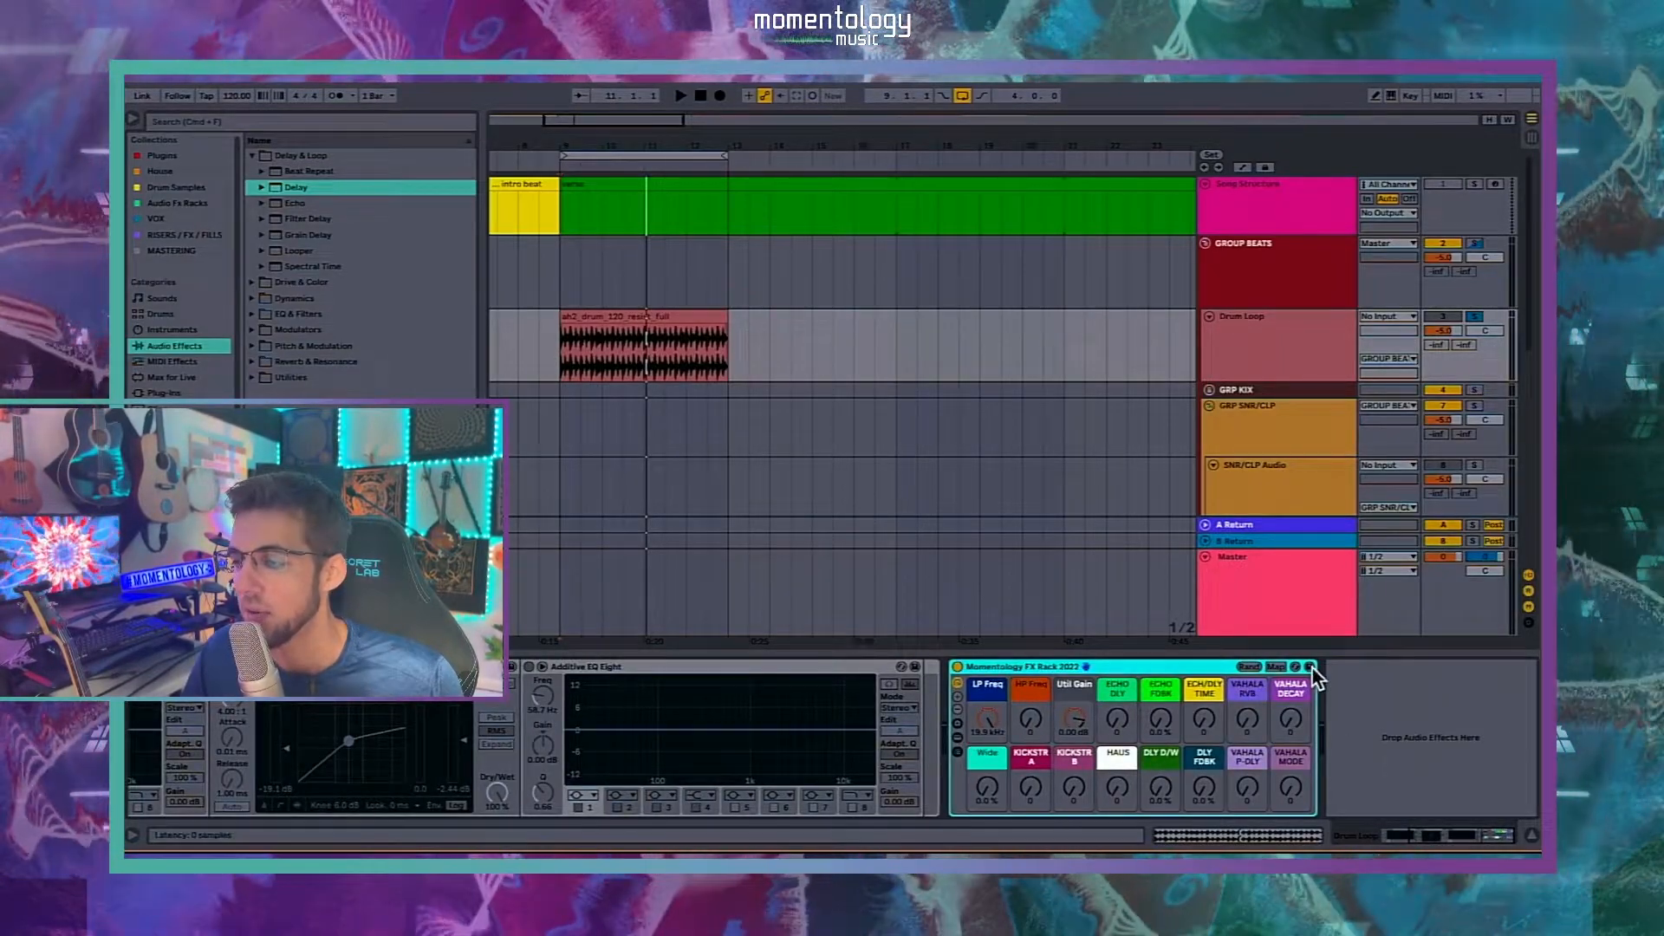
click(1310, 668)
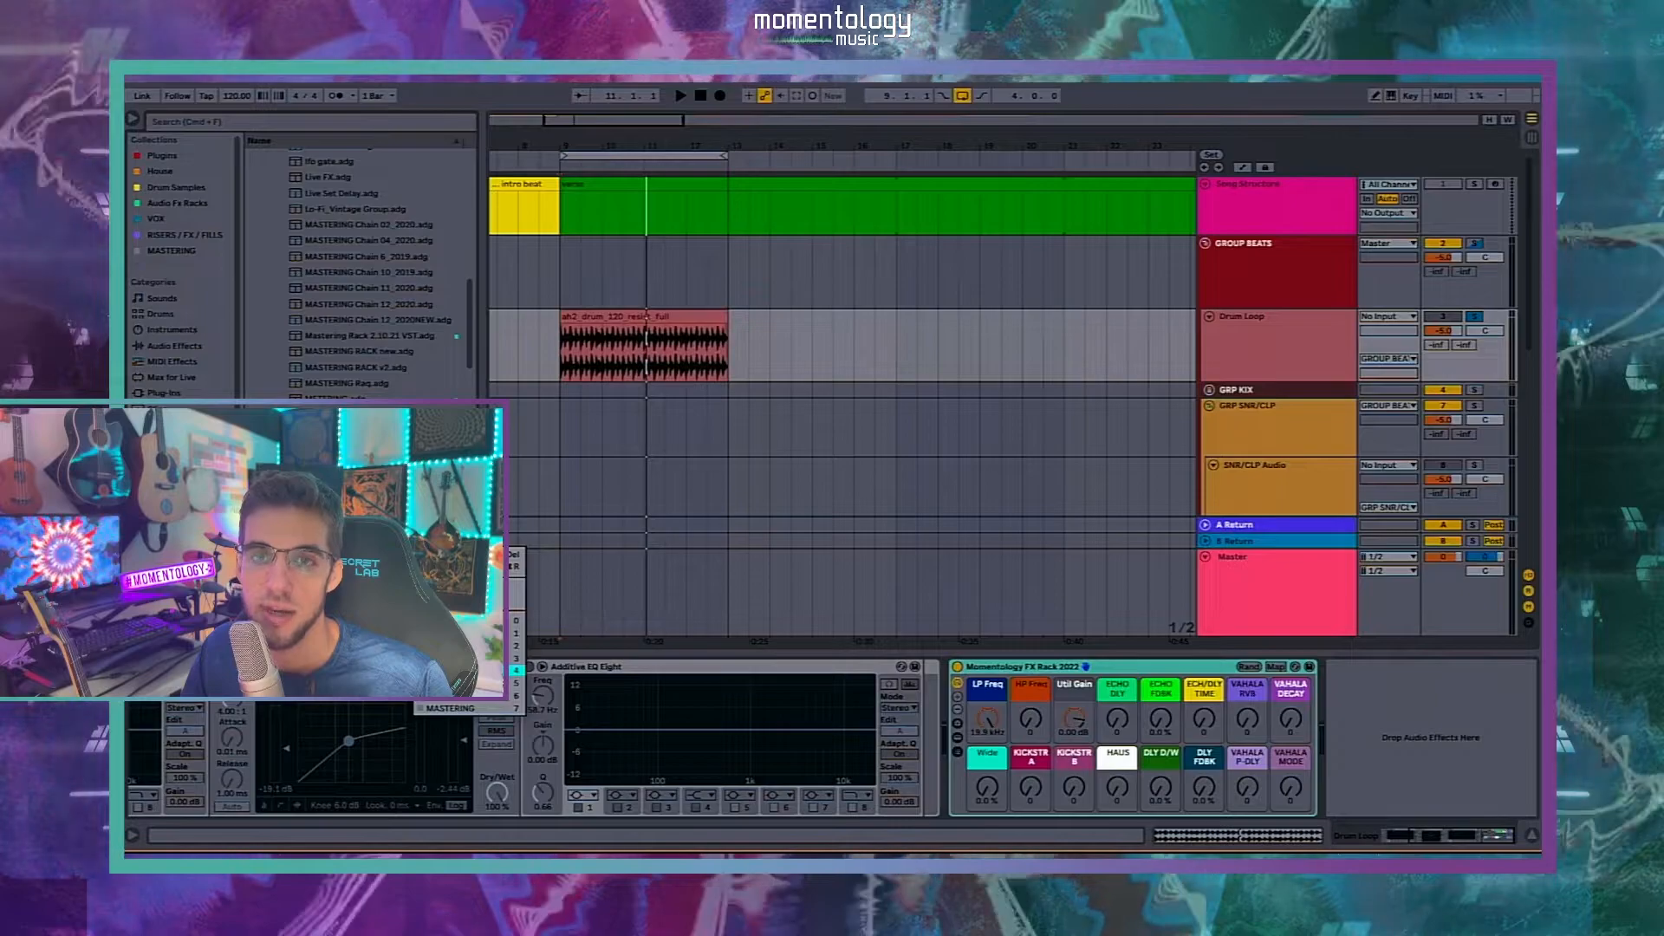
click(167, 204)
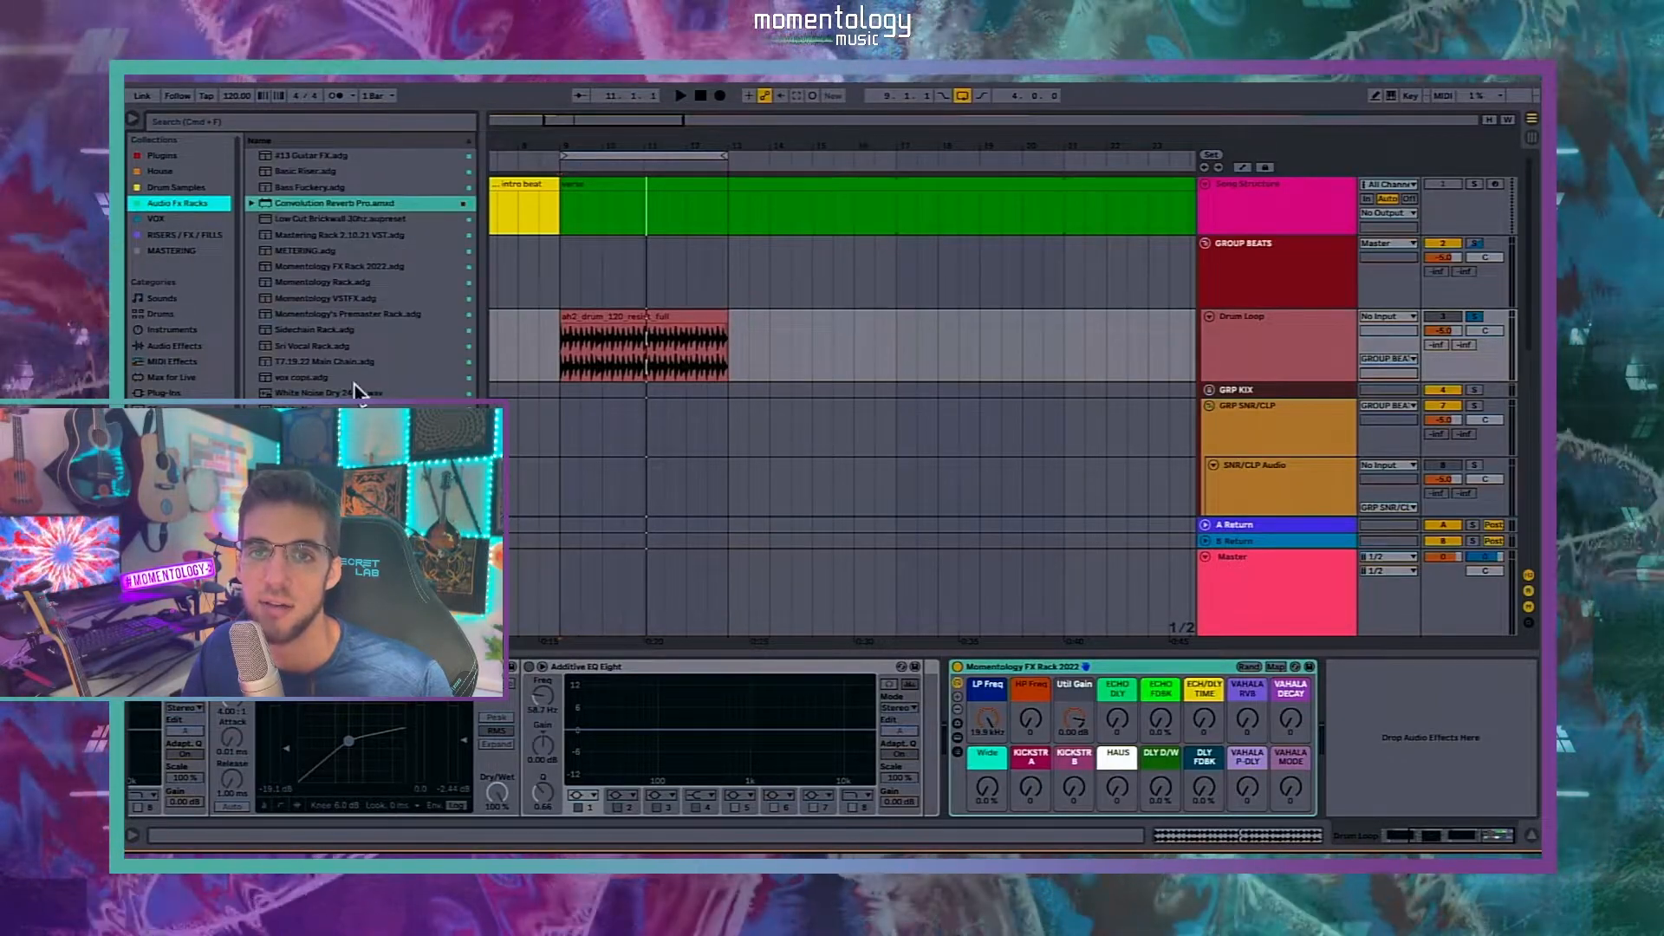
Step: Remove the Momentology VSTFX.adg preset from the Audio Fx Racks collection
click(390, 266)
right_click(374, 296)
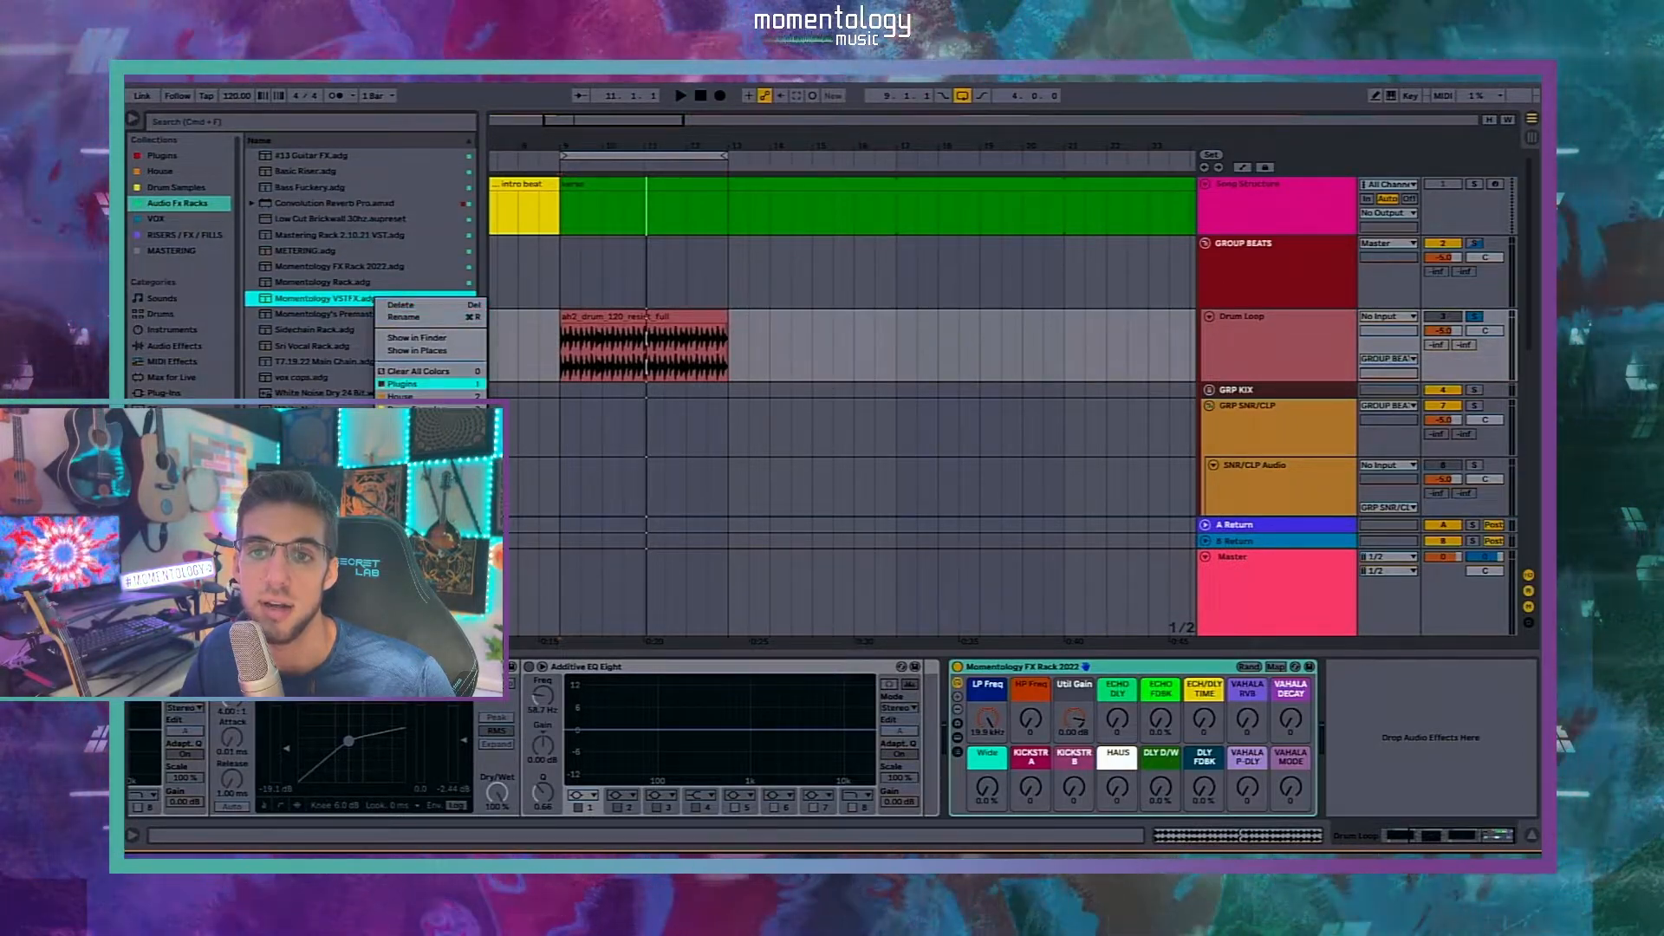
click(433, 422)
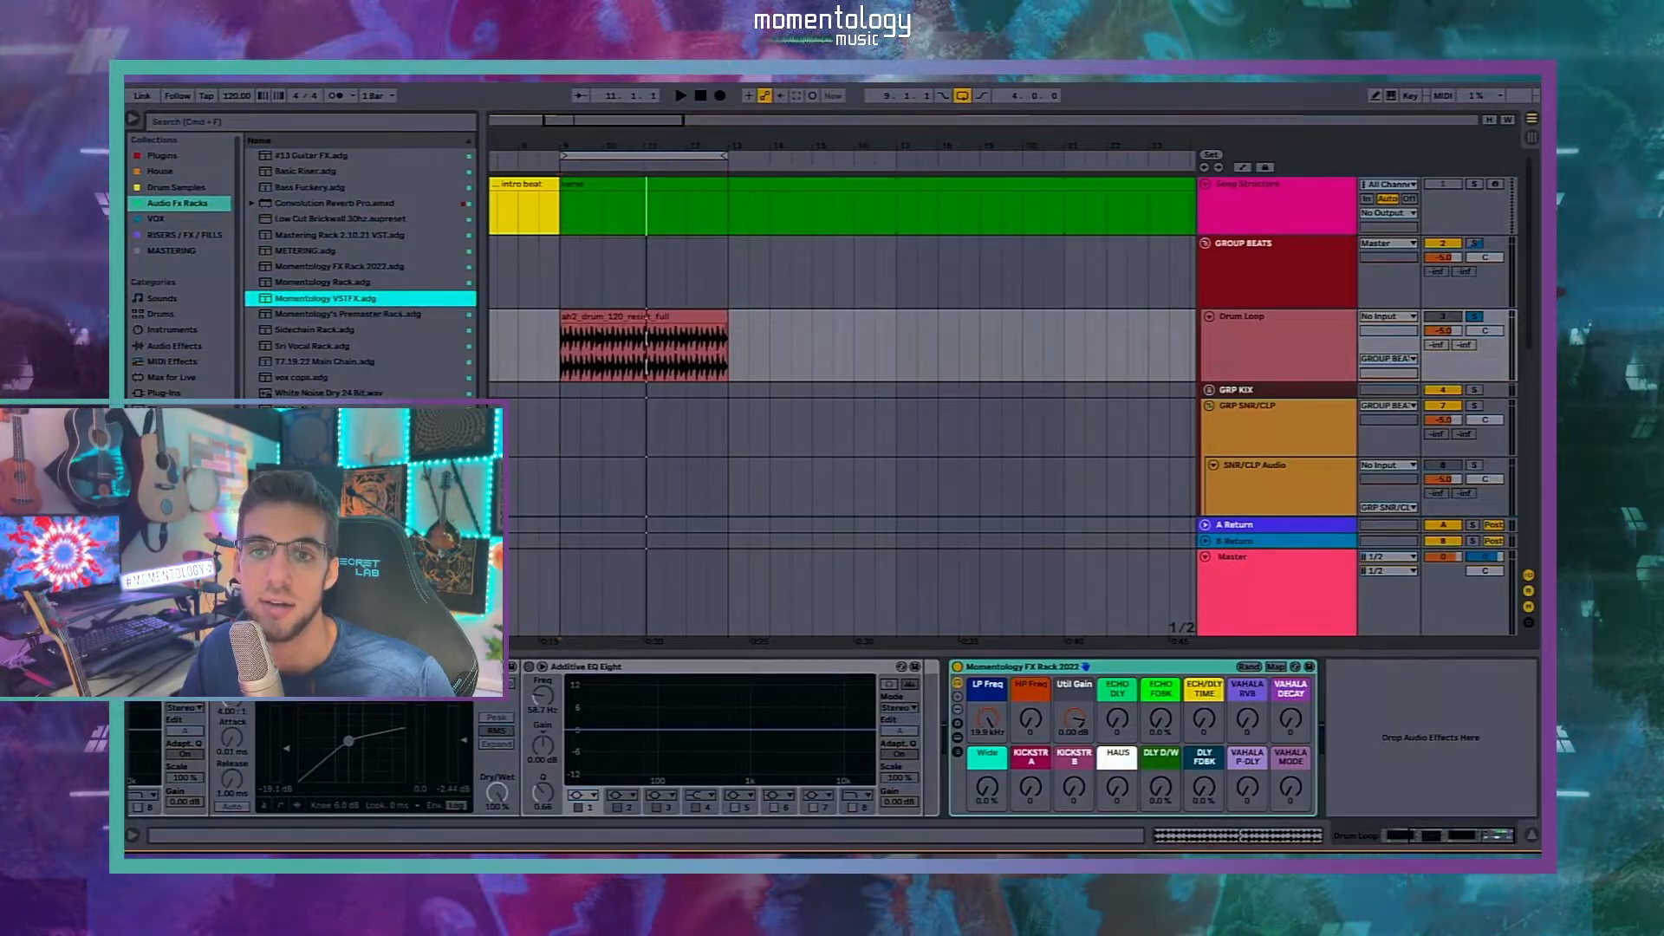
click(382, 314)
Step: Unfold the main chain rack ahead of the FX rack to show its macro controls
scroll(724, 772, up, 3)
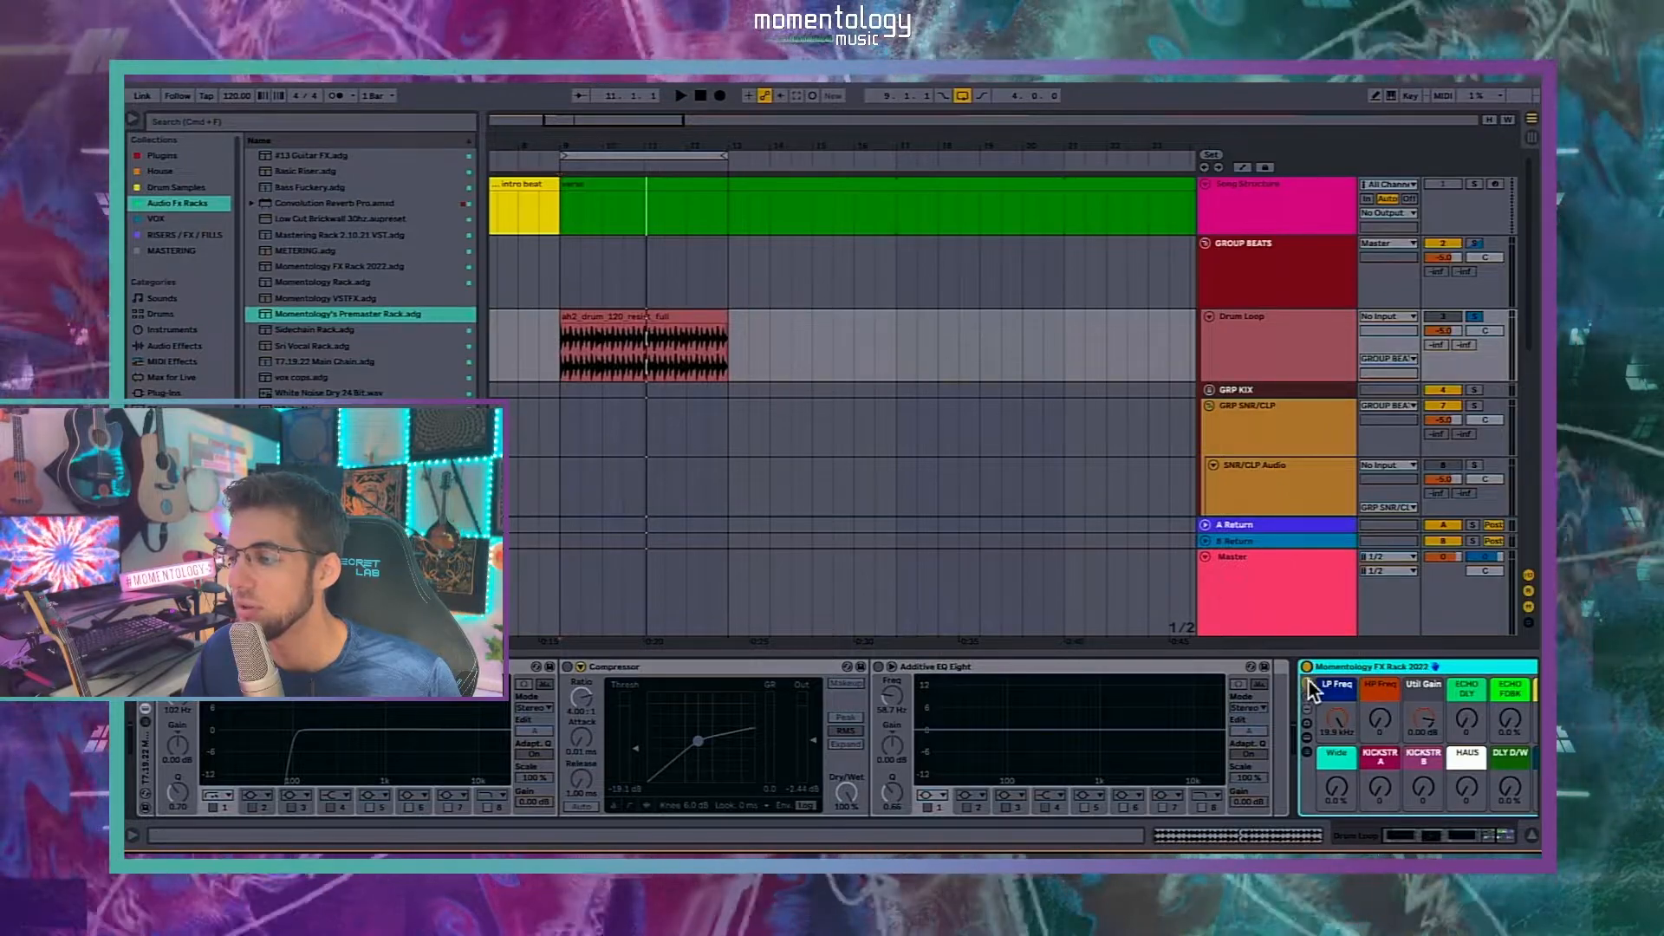
scroll(1329, 695, down, 3)
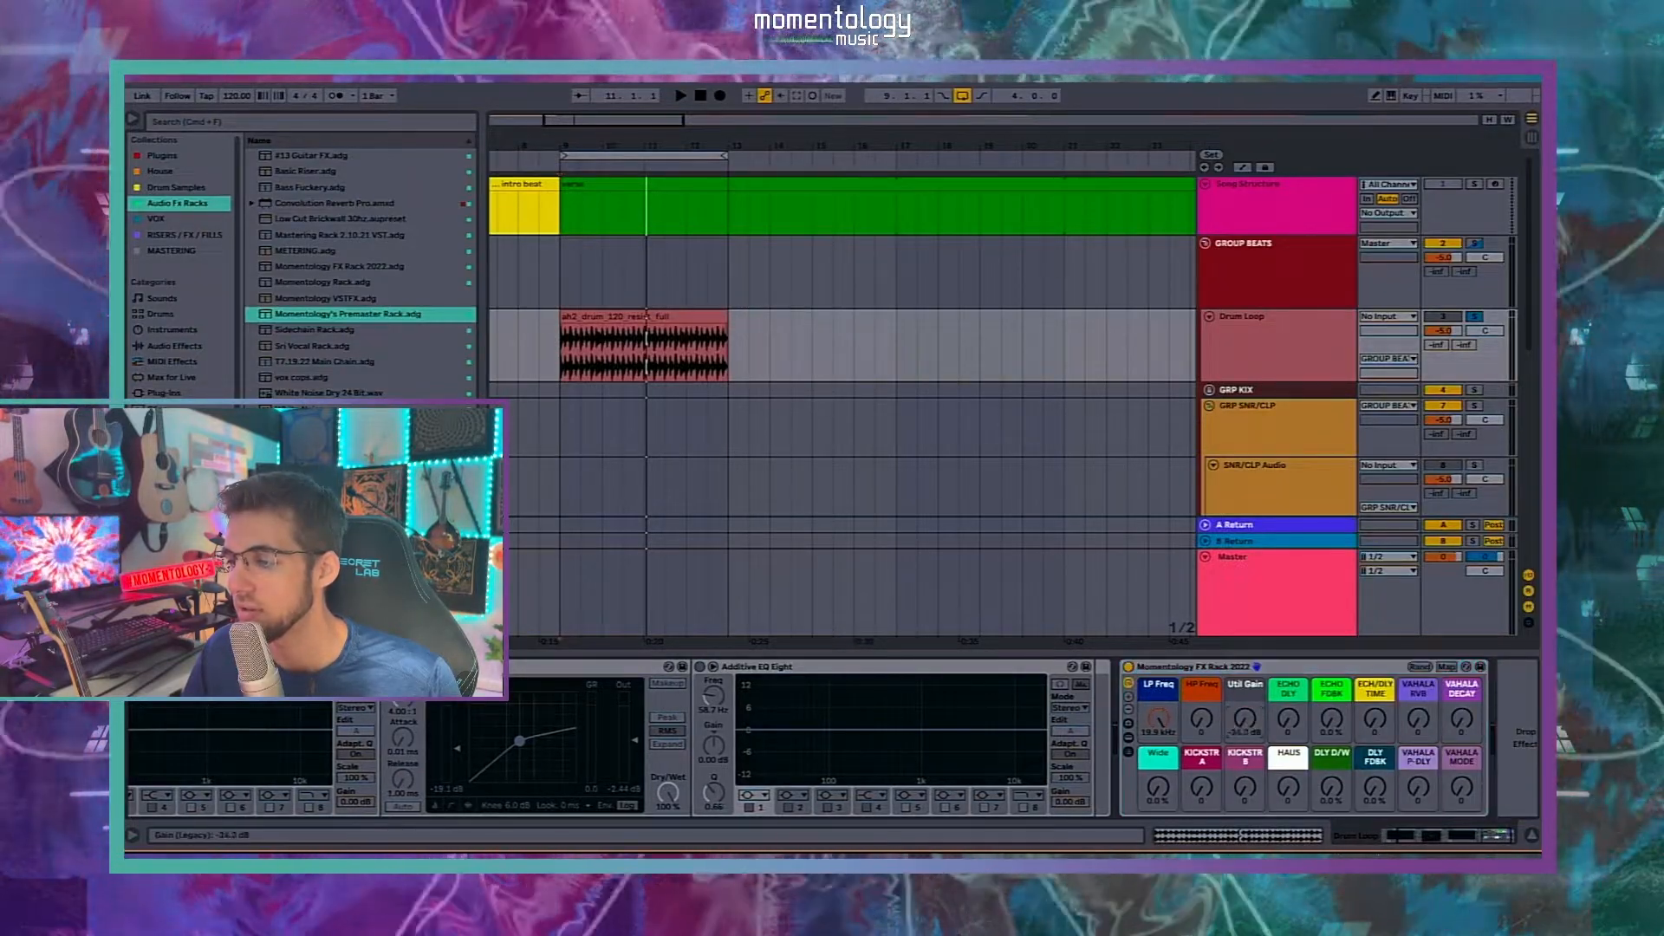
scroll(1245, 717, up, 3)
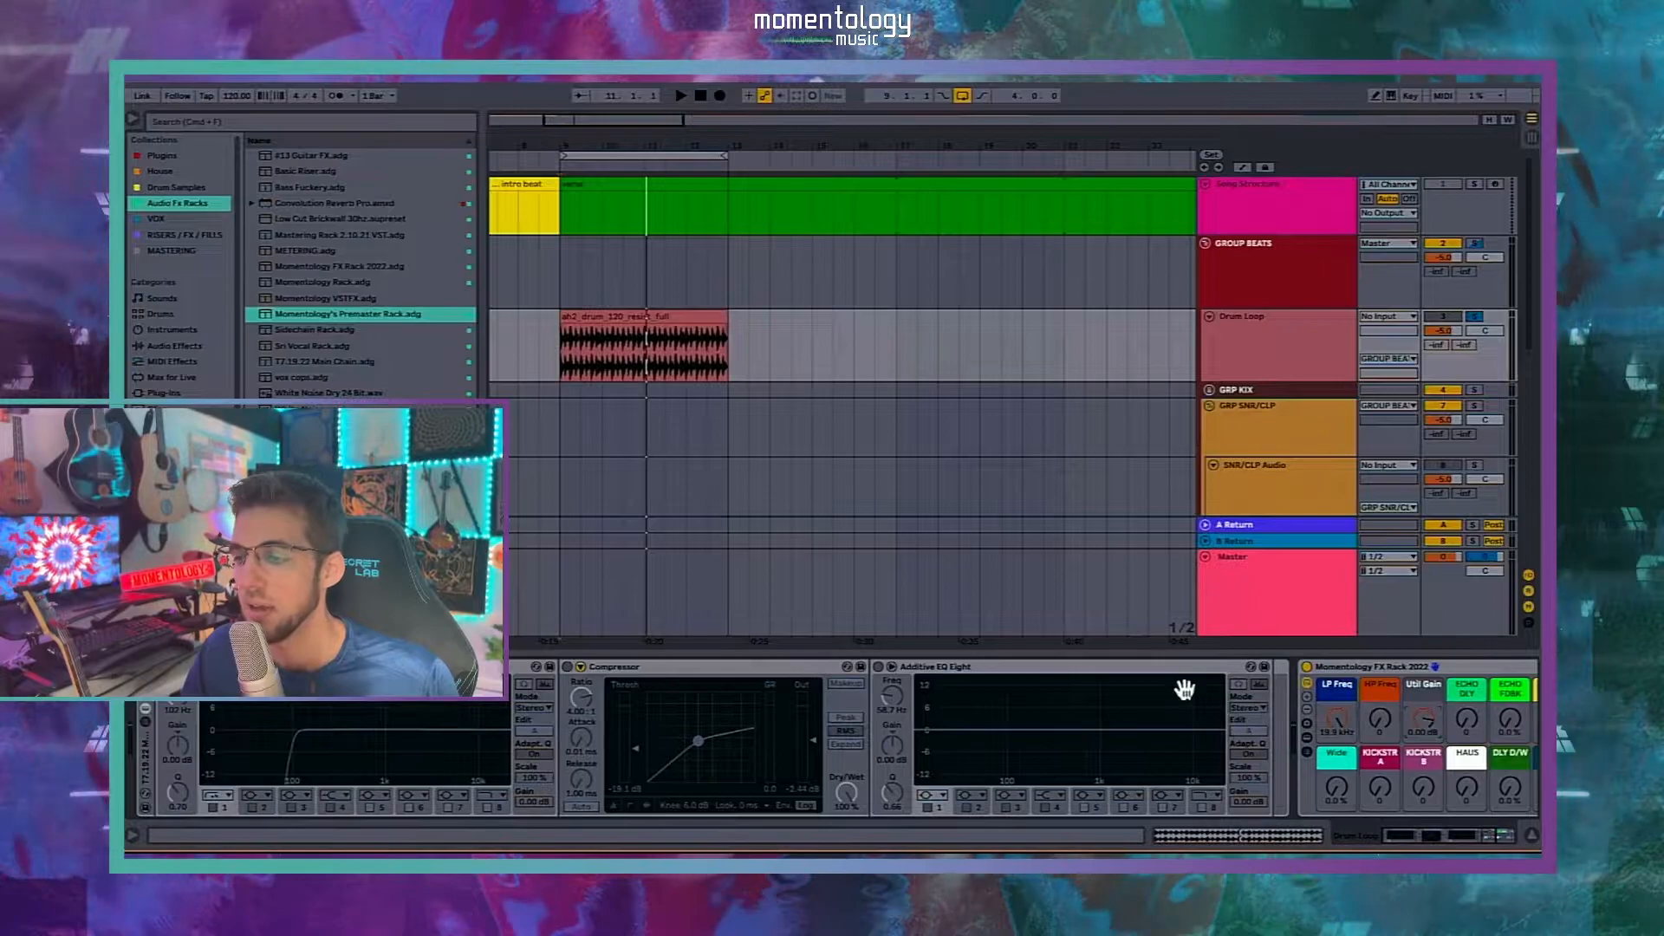
click(721, 669)
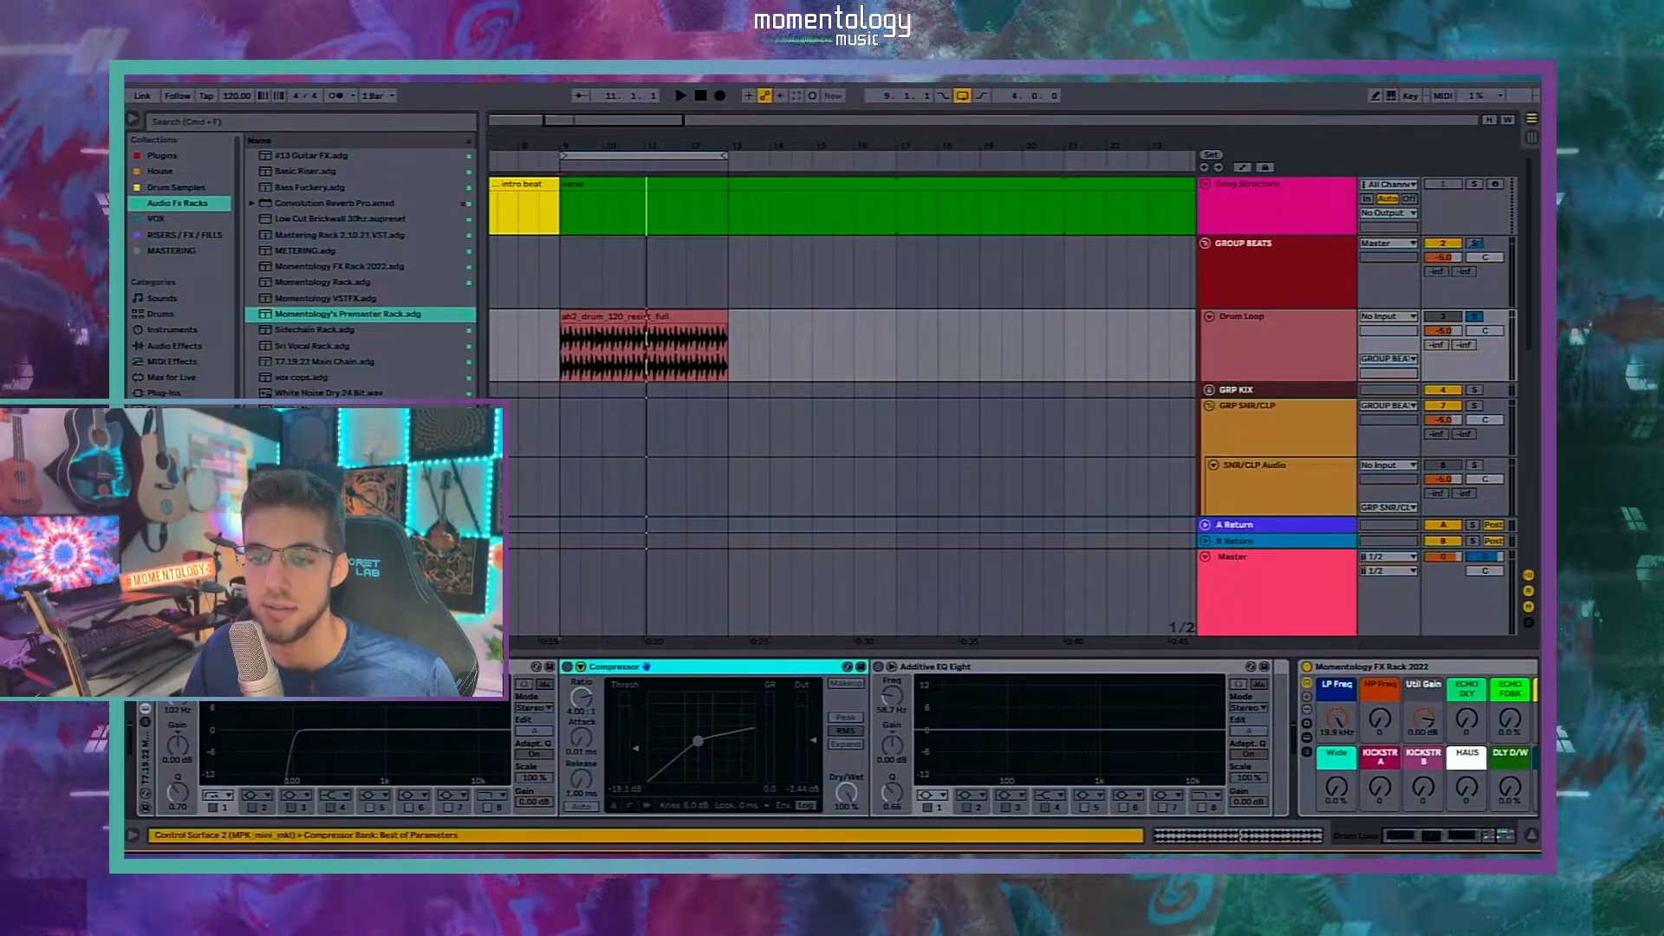
click(450, 667)
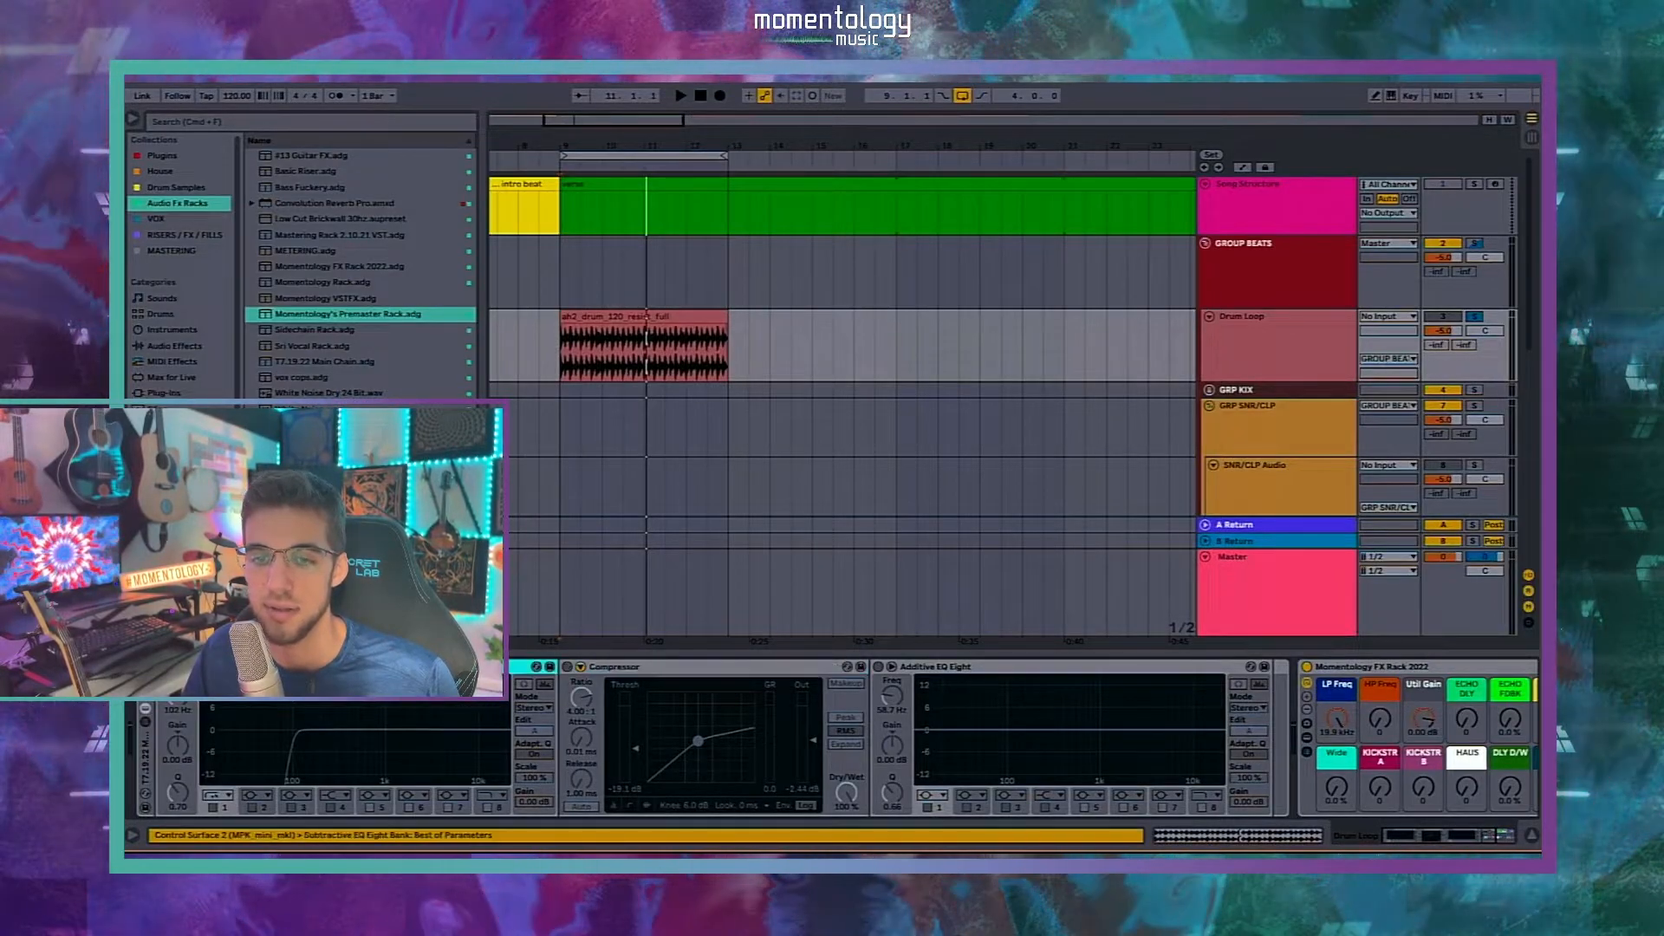
click(146, 761)
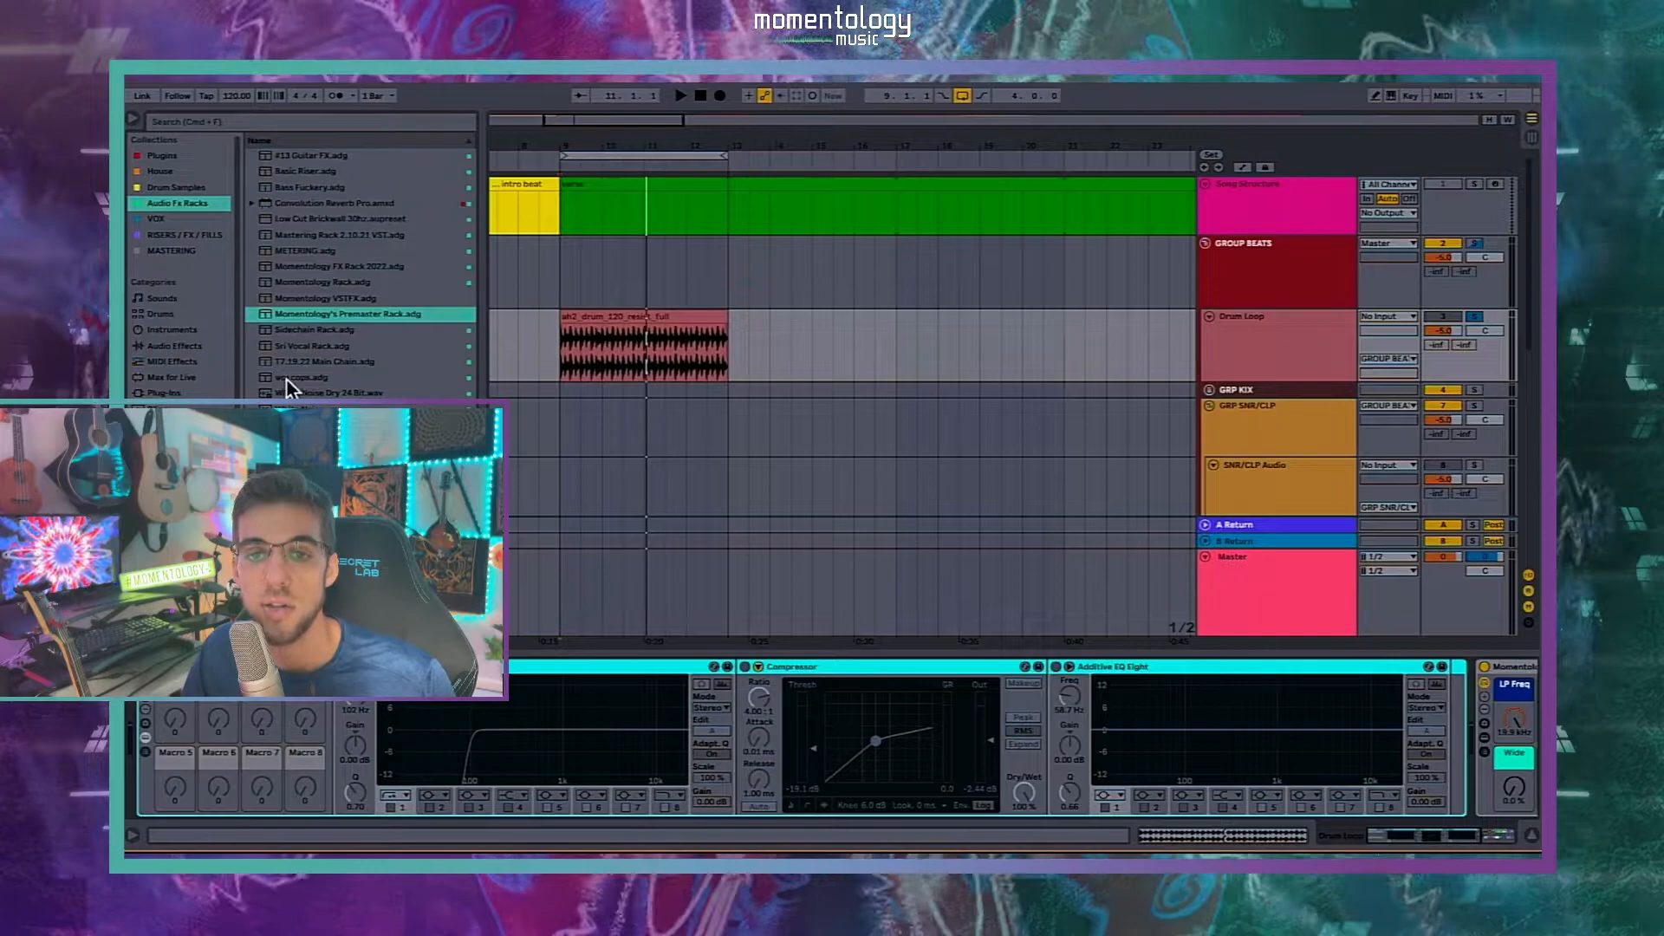
Step: Save the main chain rack as the preset Momentology Main Chain 2022 and add it to the Audio Fx Racks collection
click(349, 362)
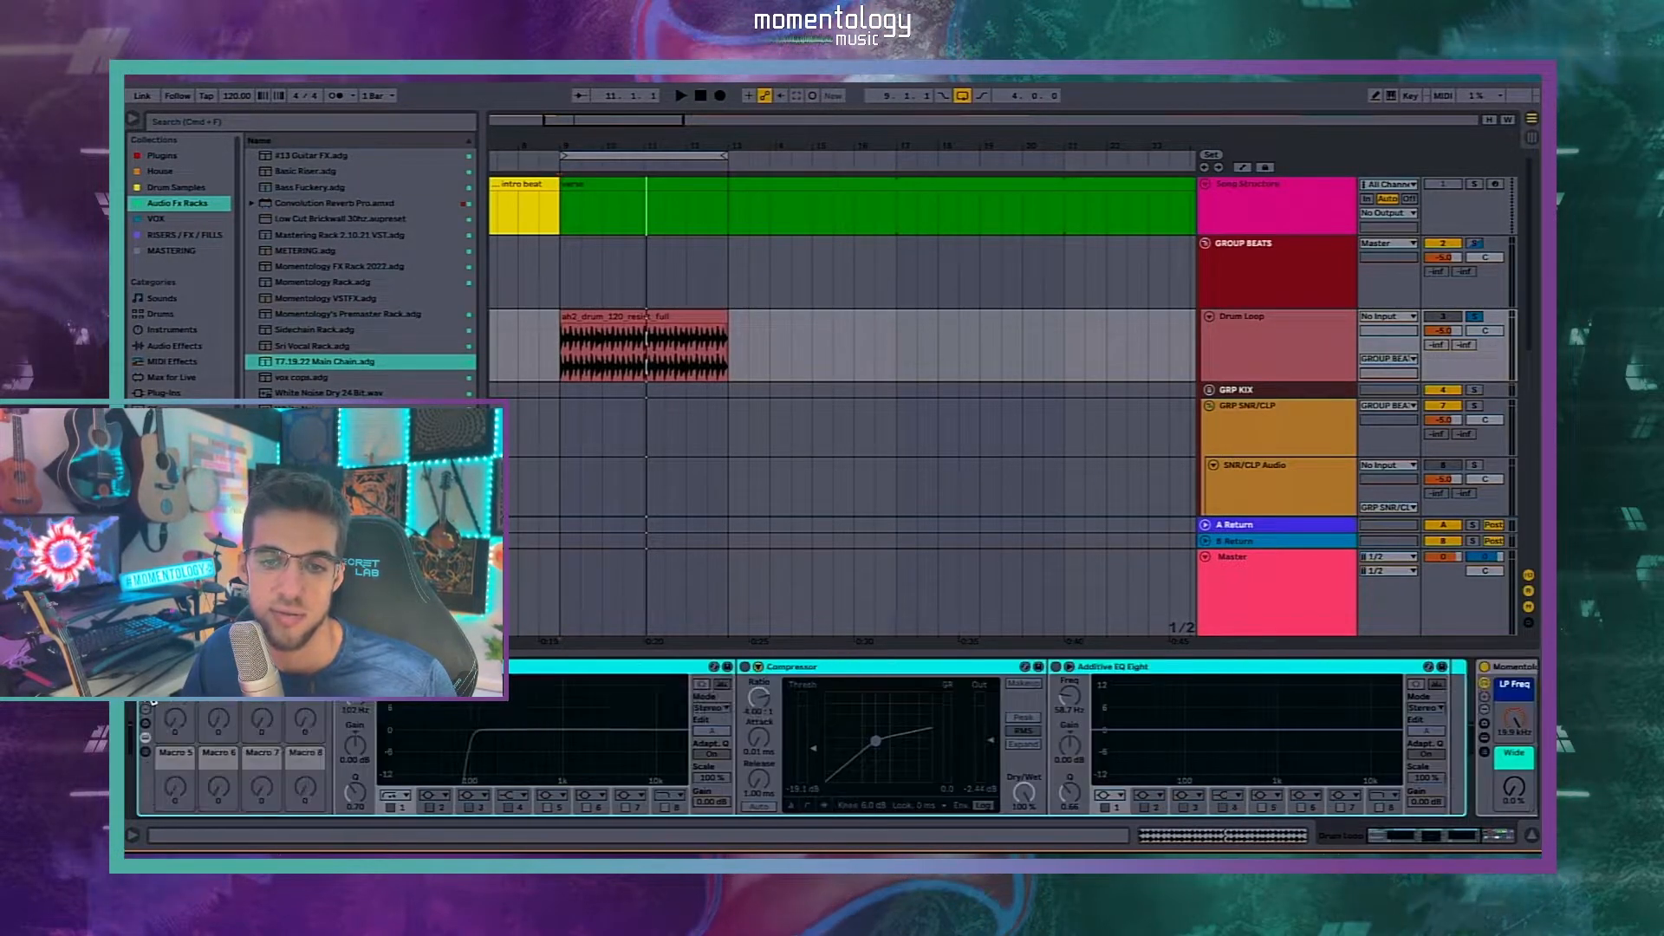
click(324, 666)
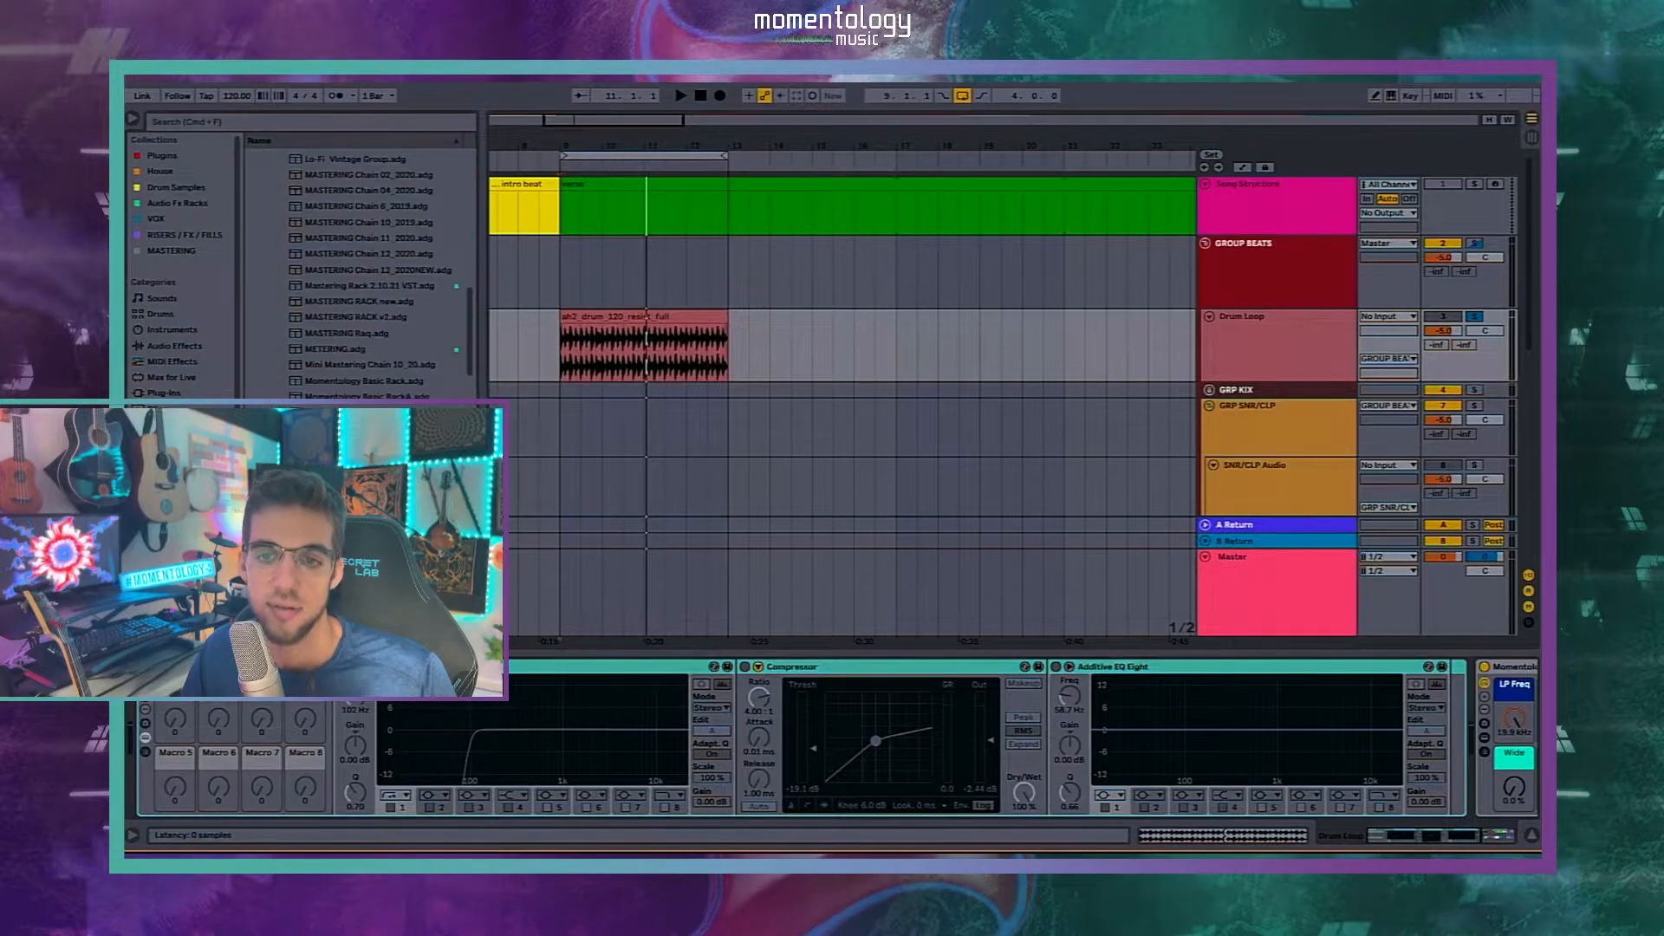
right_click(351, 586)
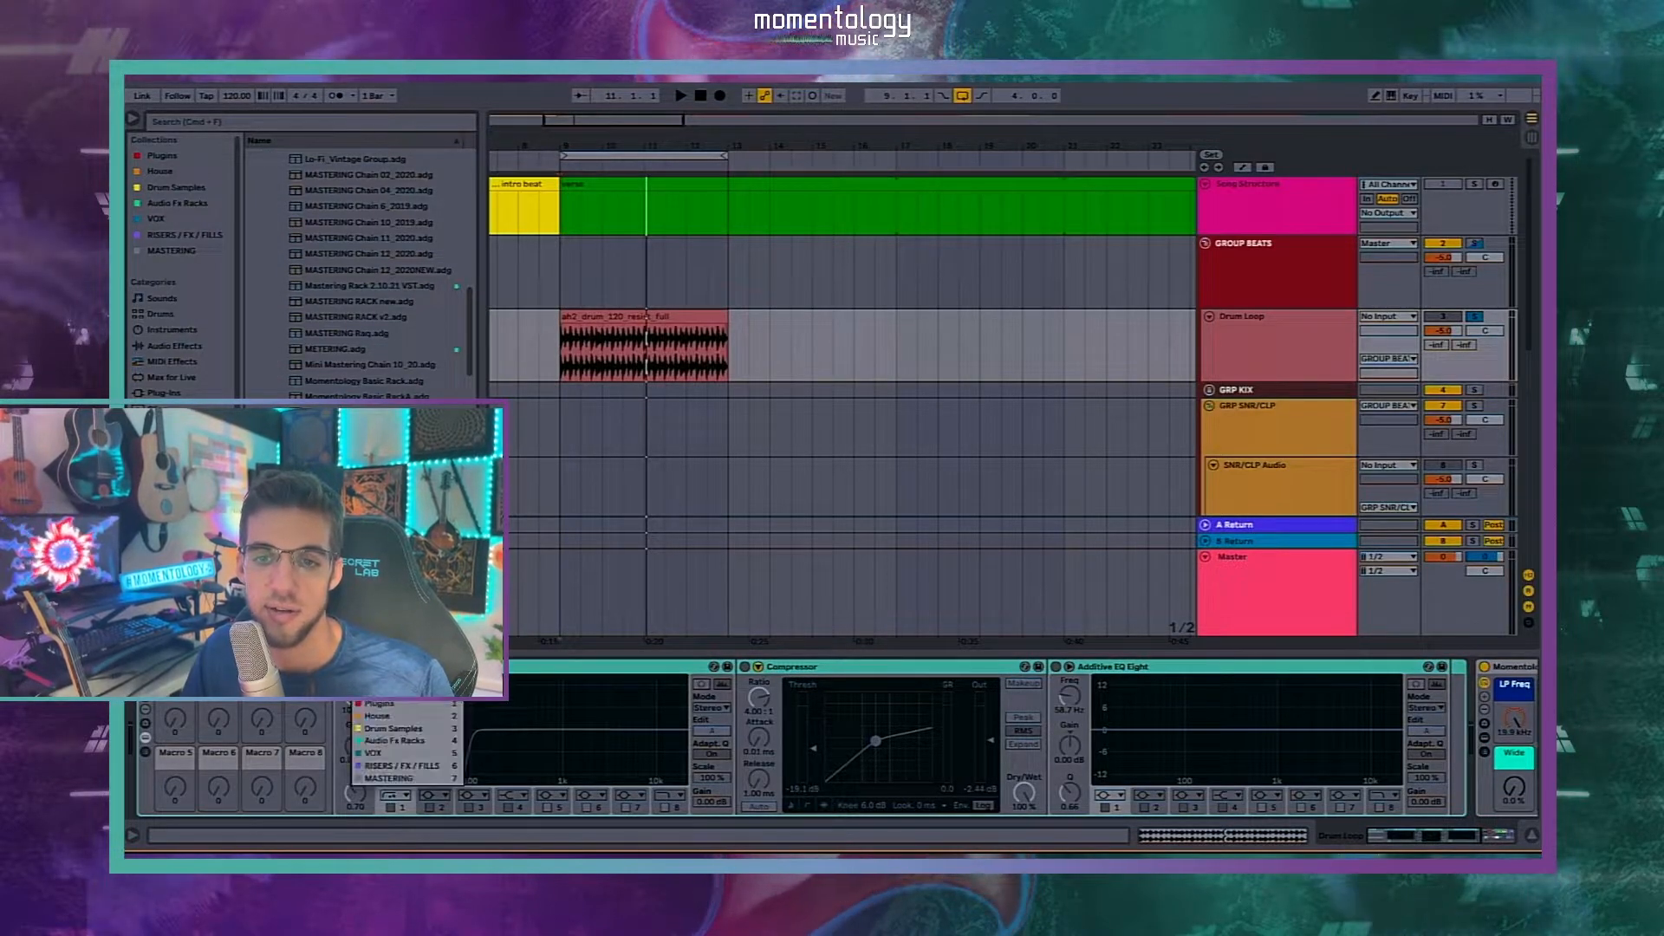
click(422, 750)
click(178, 203)
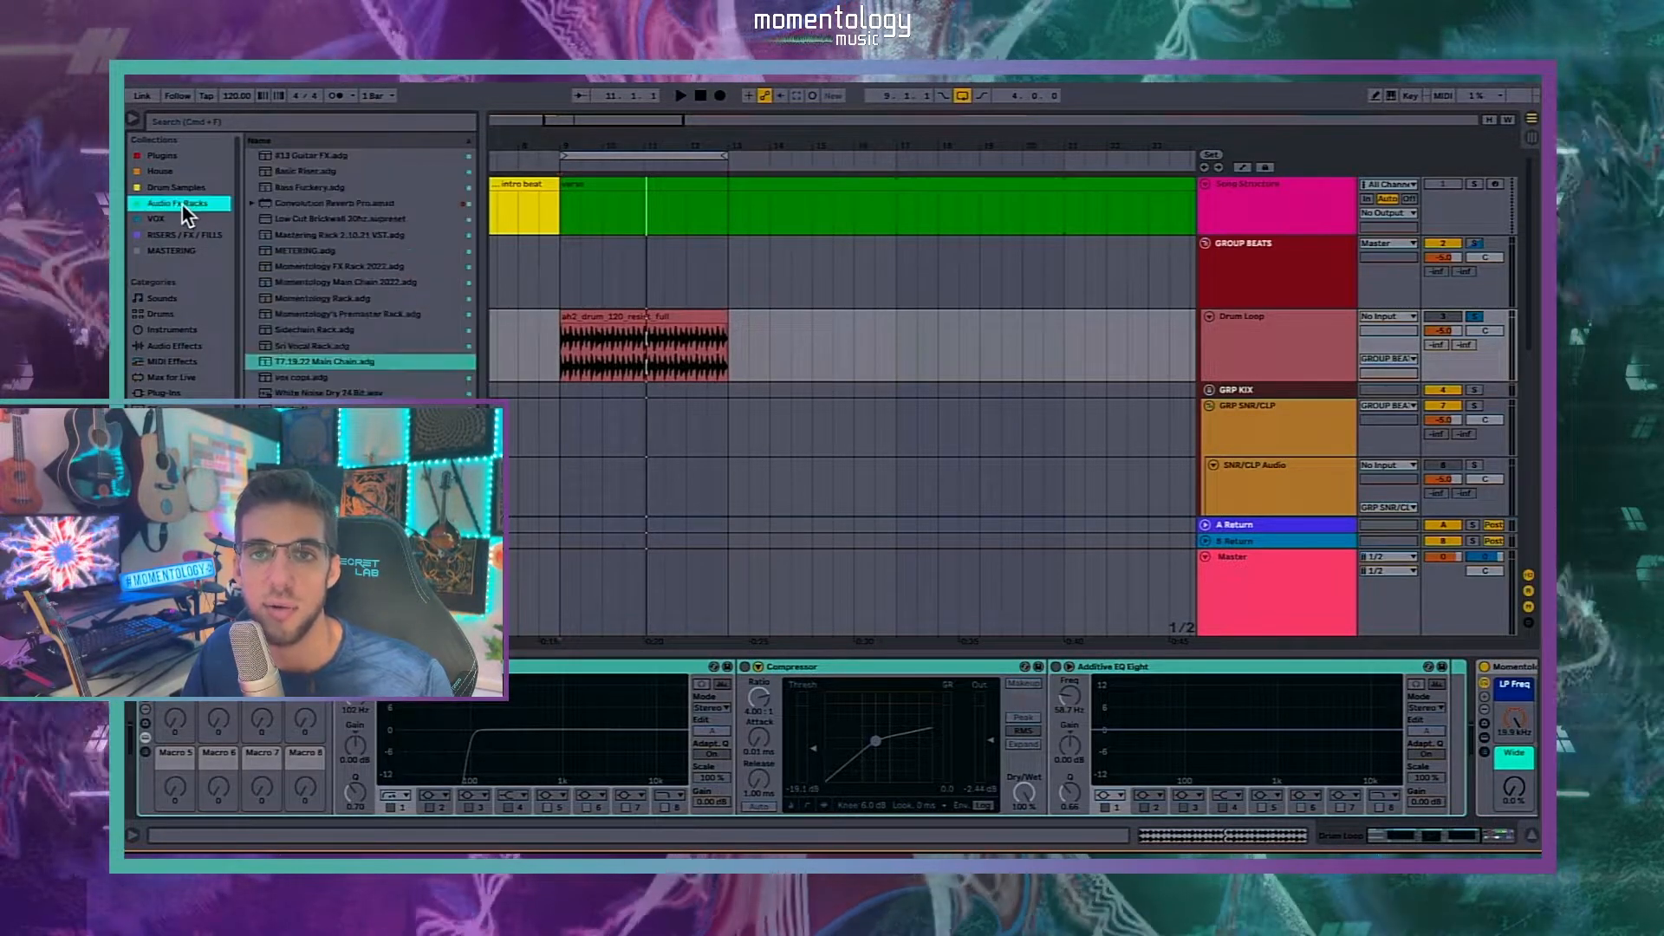
Step: Check the old Main Chain preset's options and remove Momentology Rack.adg from the Audio Fx Racks collection
right_click(355, 362)
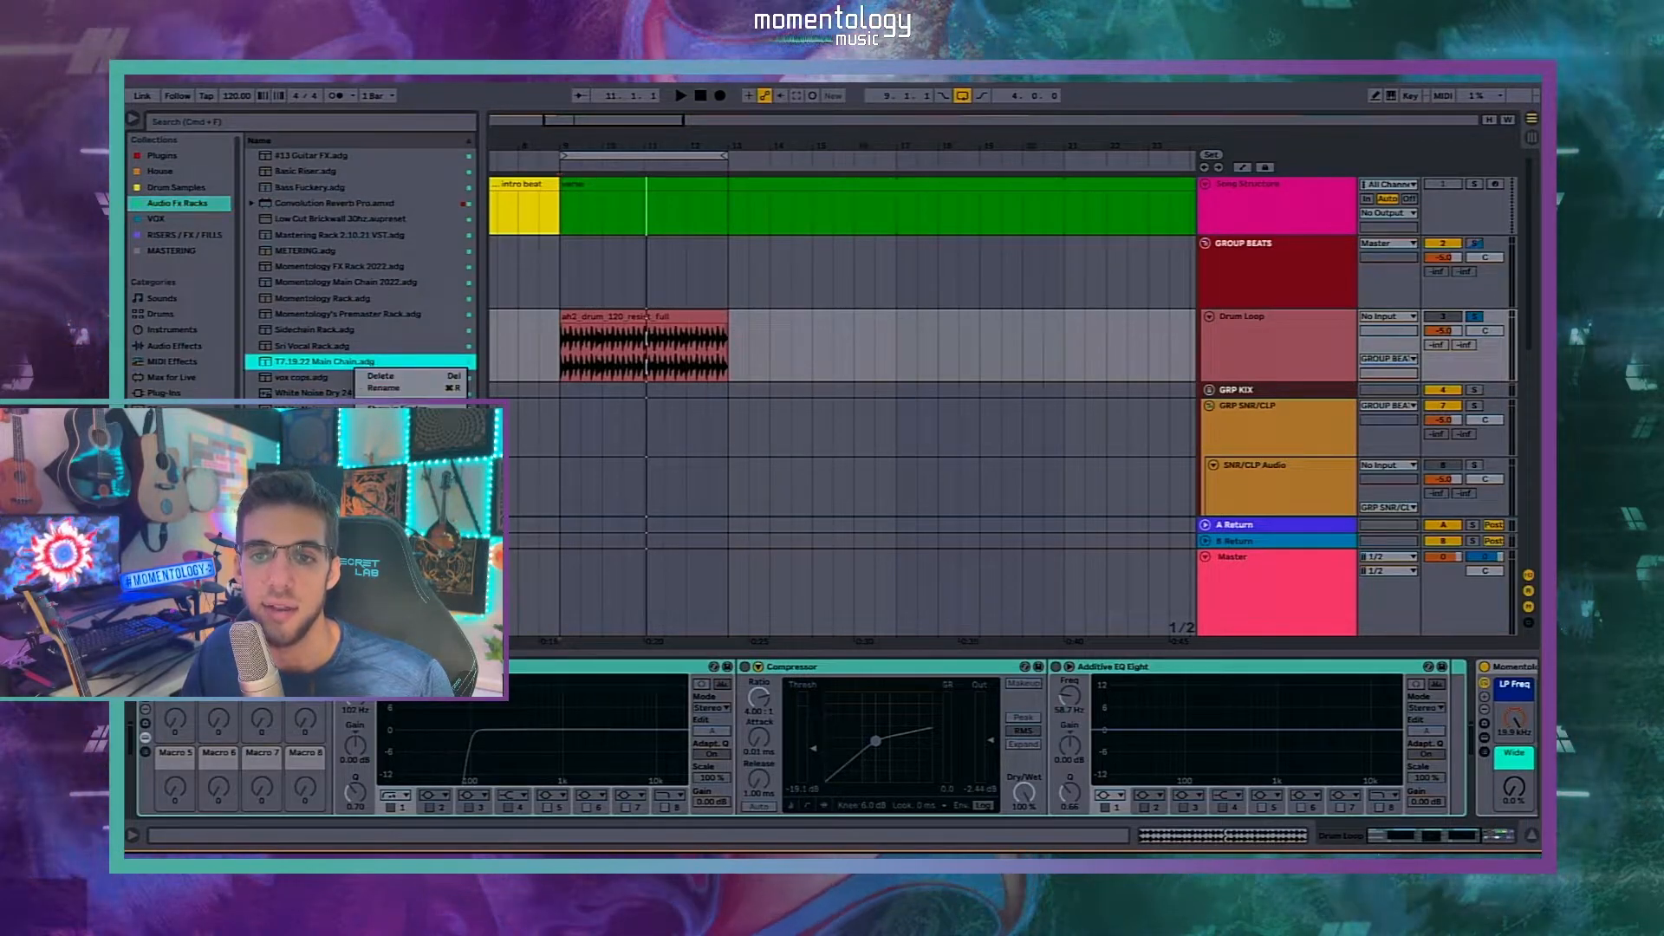
click(364, 282)
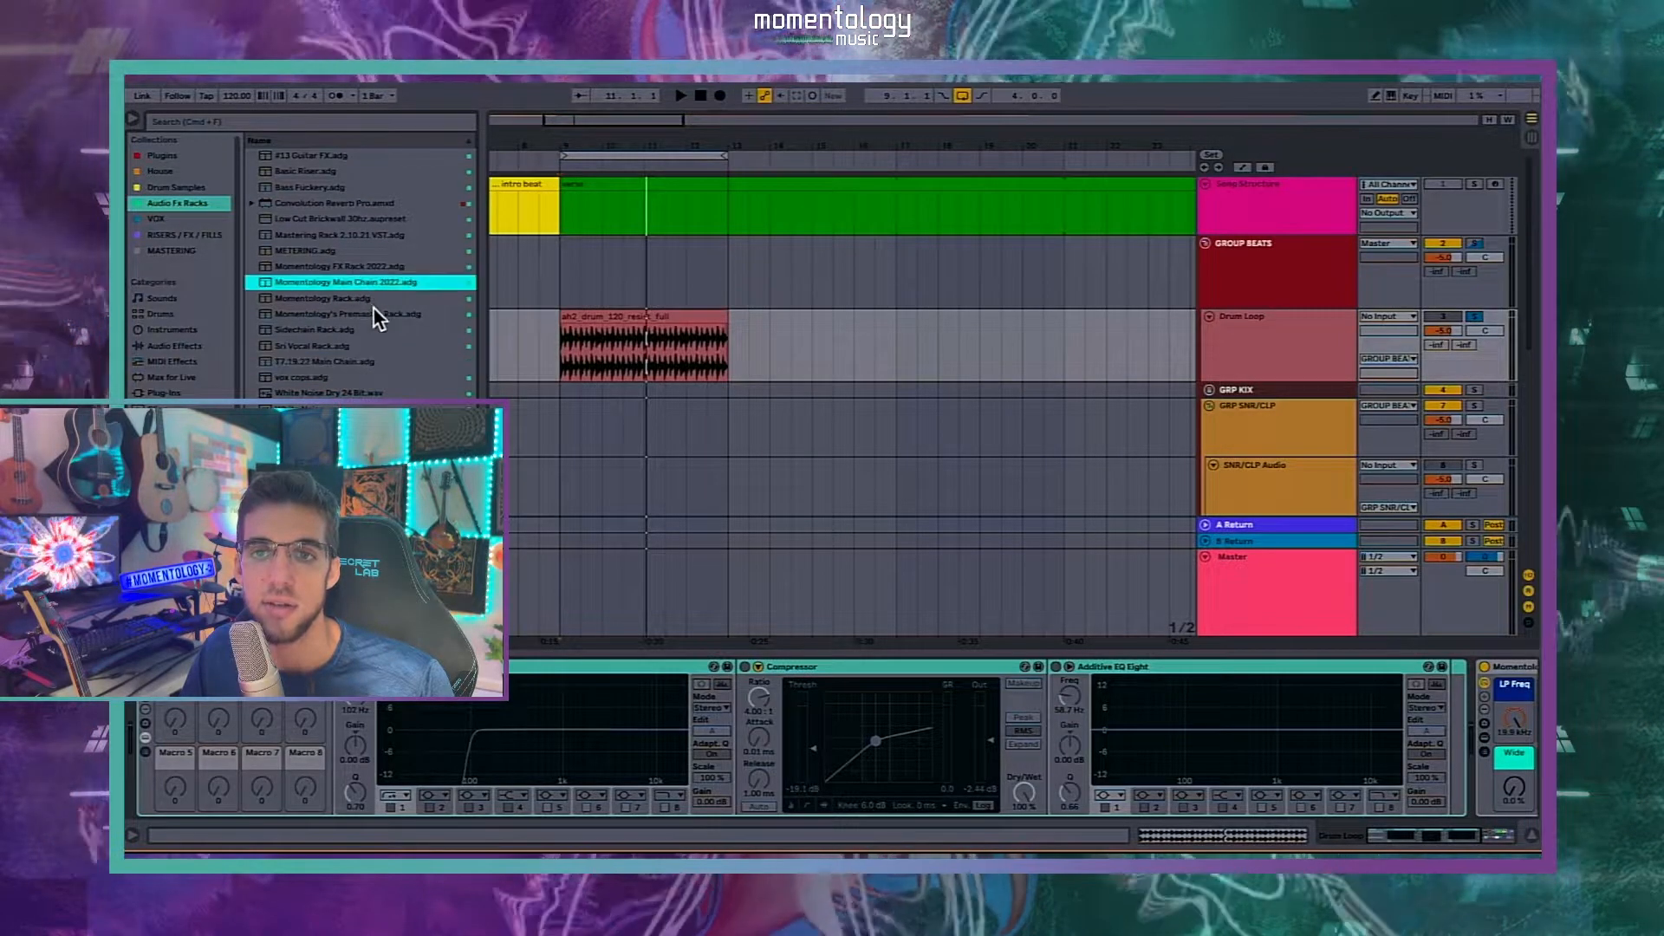
right_click(388, 299)
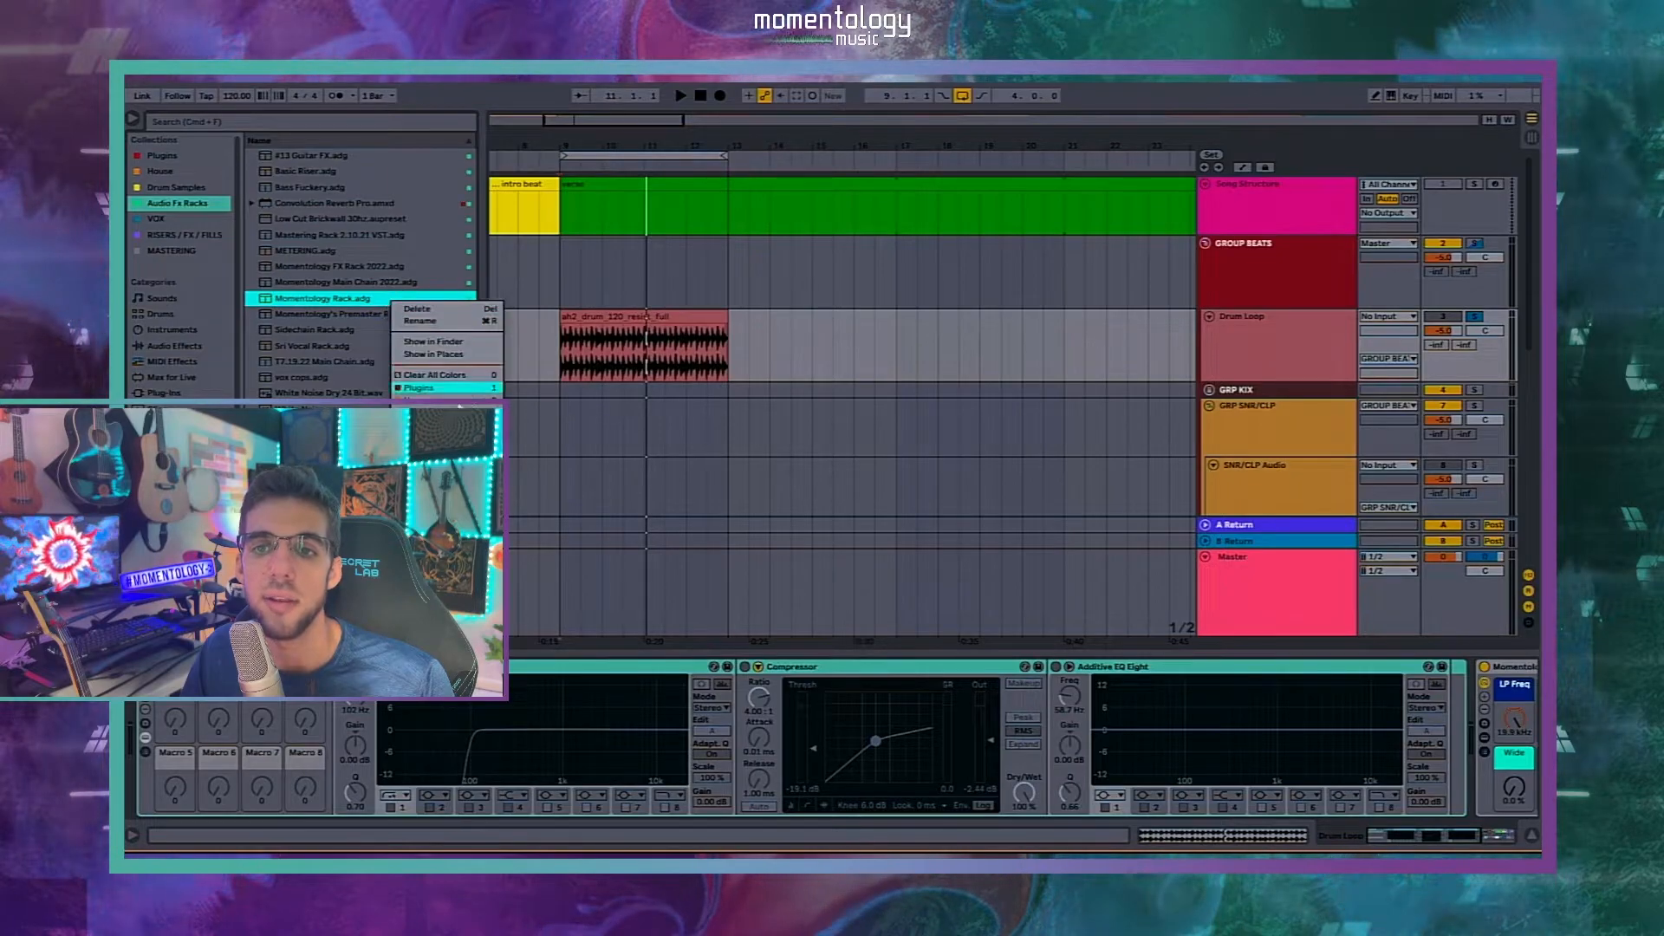
click(422, 425)
key(Down)
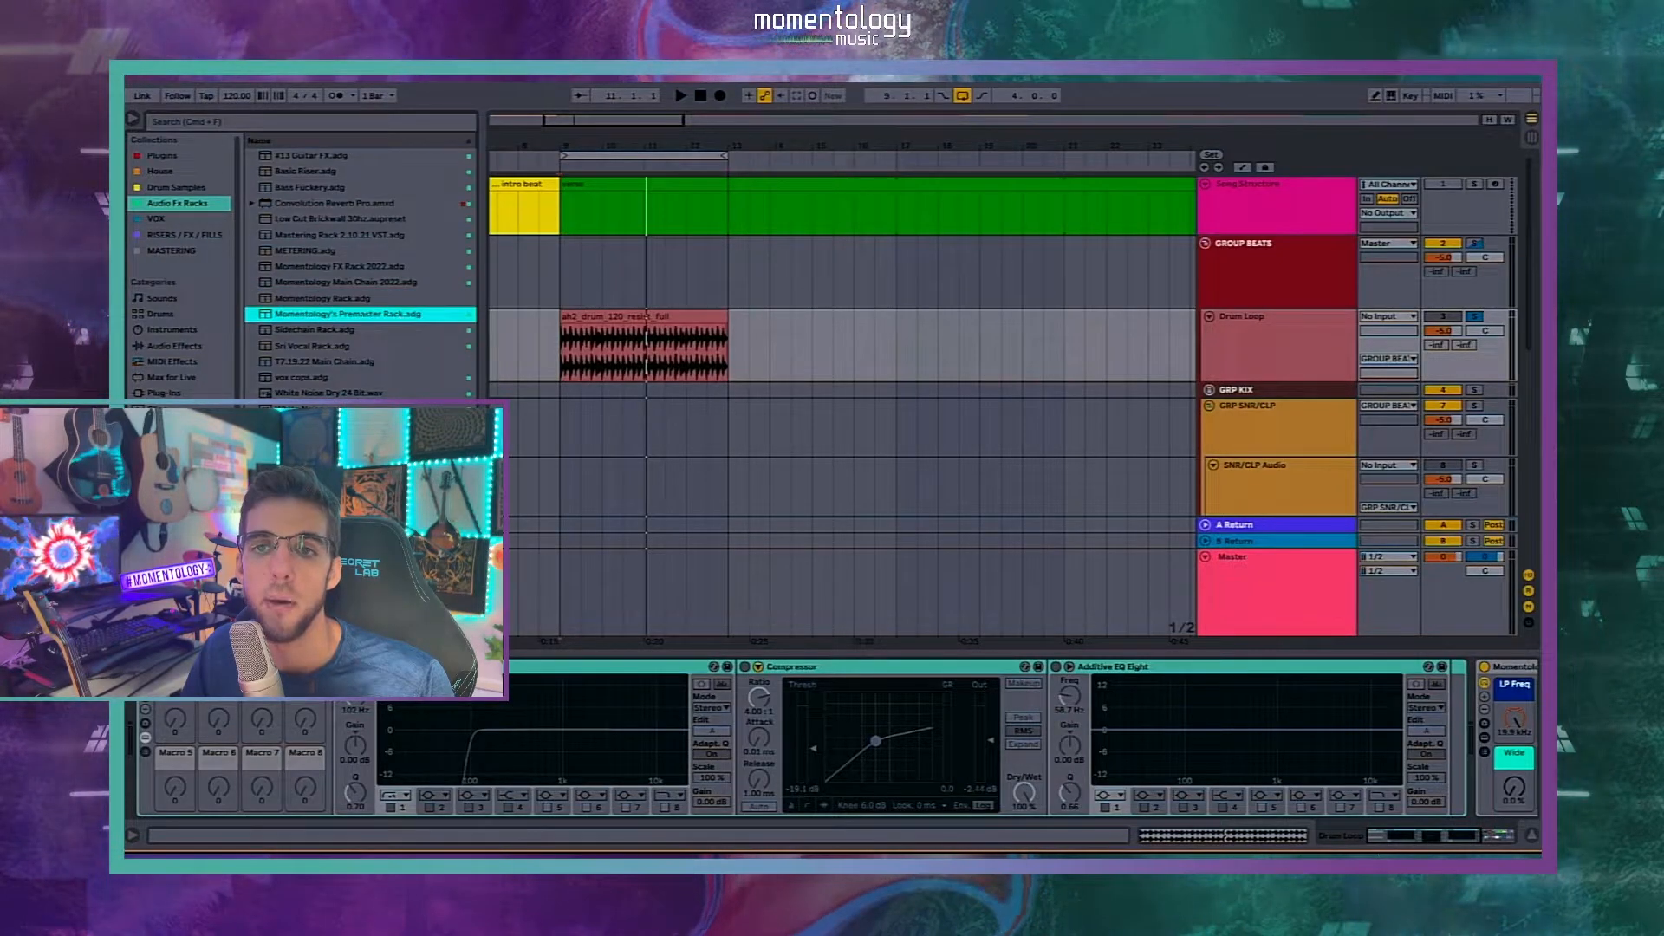
Step: Move Momentology FX Rack 2022 inside the main chain rack, directly after Additive EQ Eight
scroll(735, 733, down, 5)
click(1123, 663)
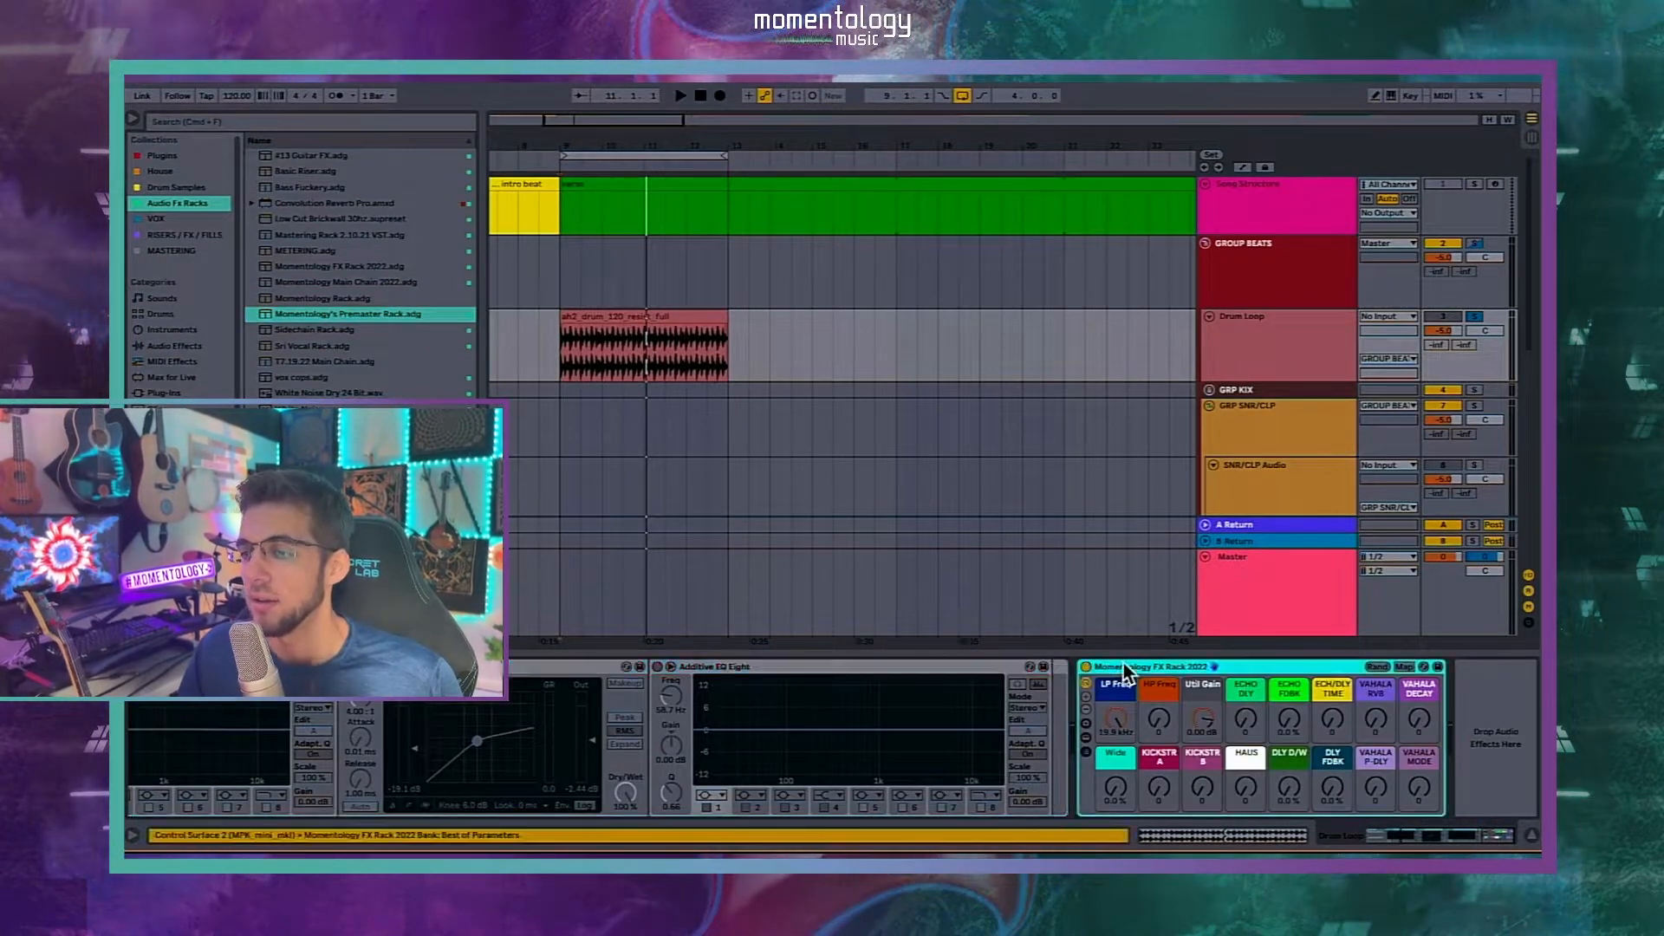
mouse_move(1079, 689)
mouse_down()
mouse_move(1036, 692)
mouse_move(1054, 693)
mouse_up()
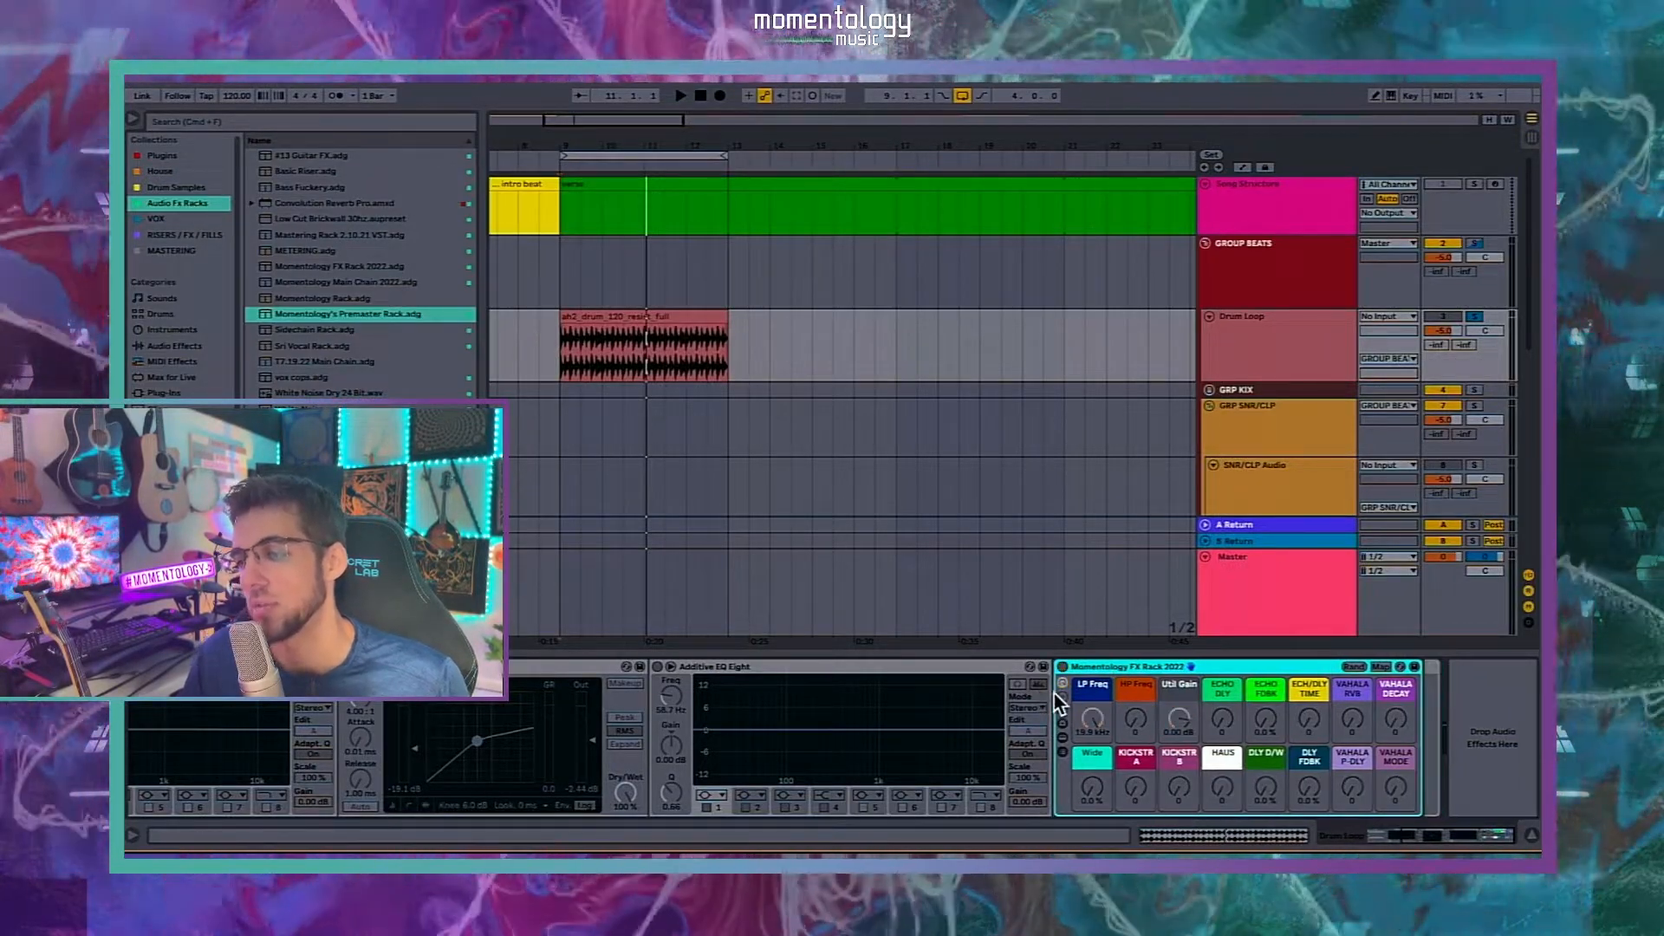
Step: Save the combined main chain and FX rack as the preset Momentology All Rack 2022 and add it to the Audio Fx Racks collection
click(952, 669)
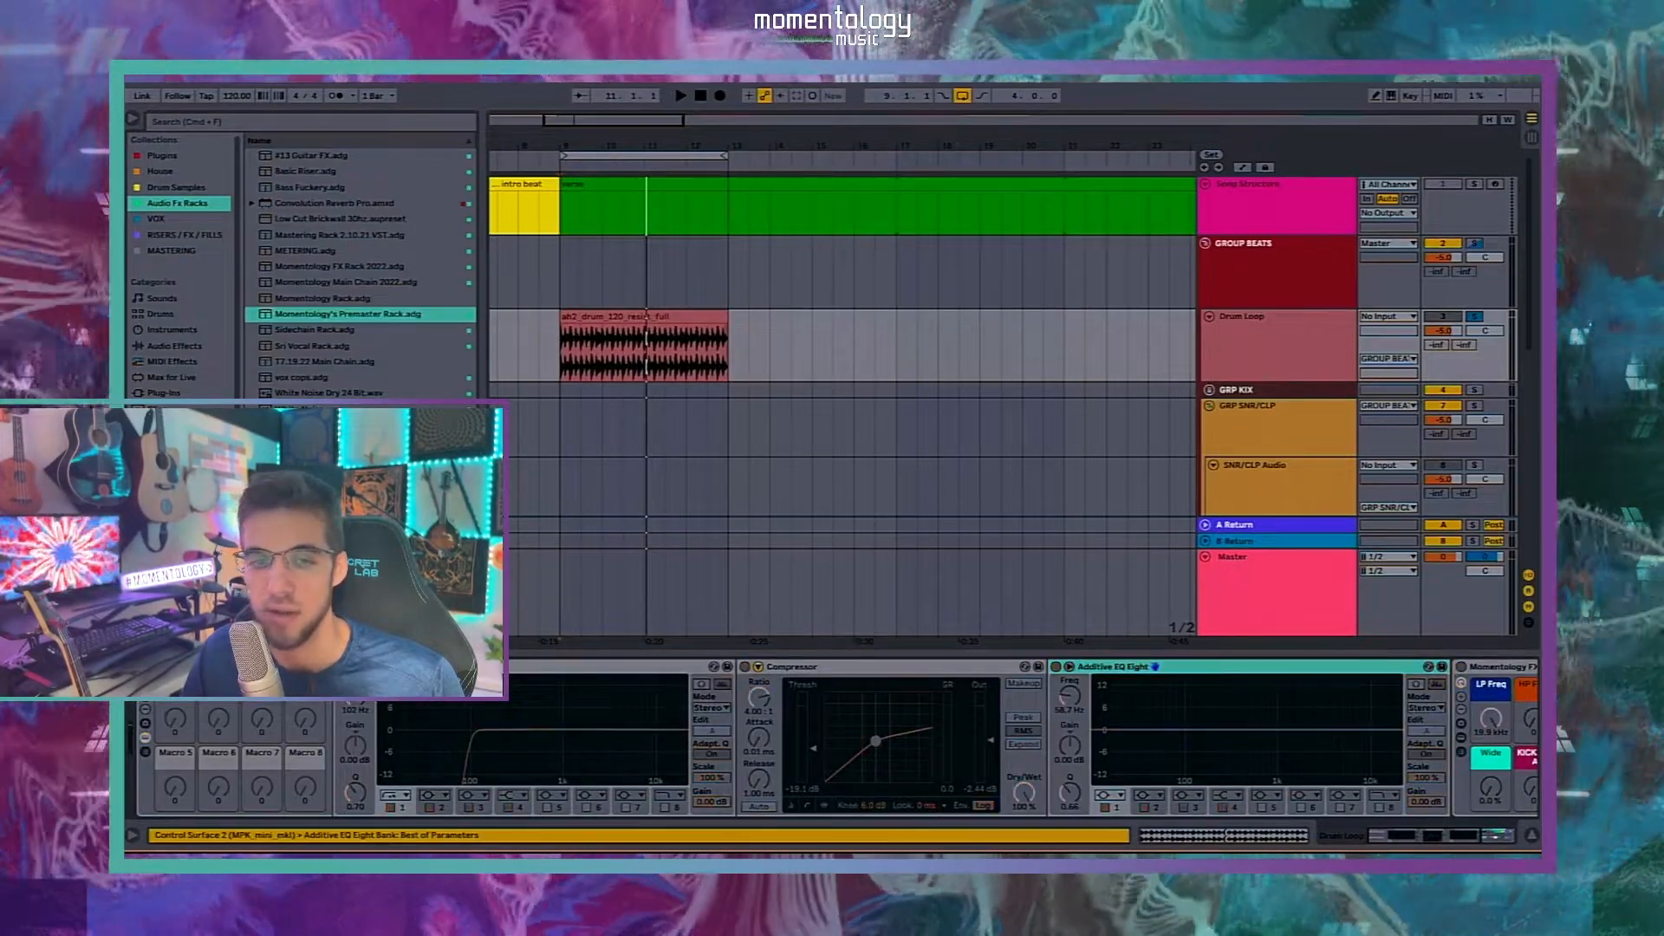
click(146, 739)
click(146, 738)
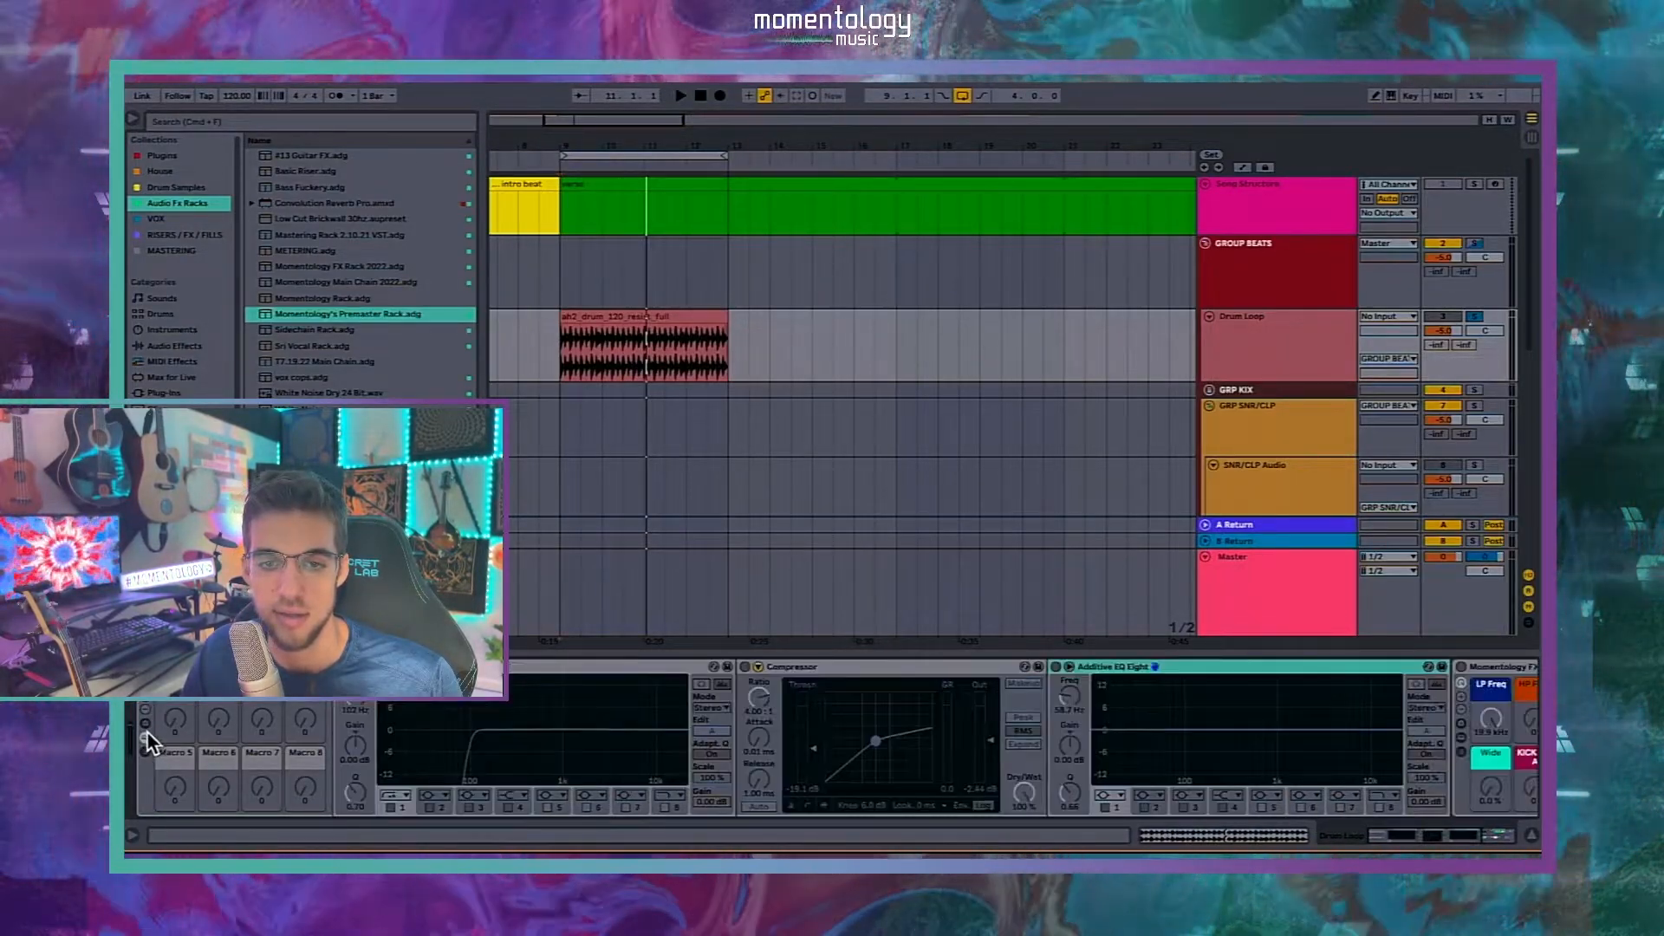
click(324, 667)
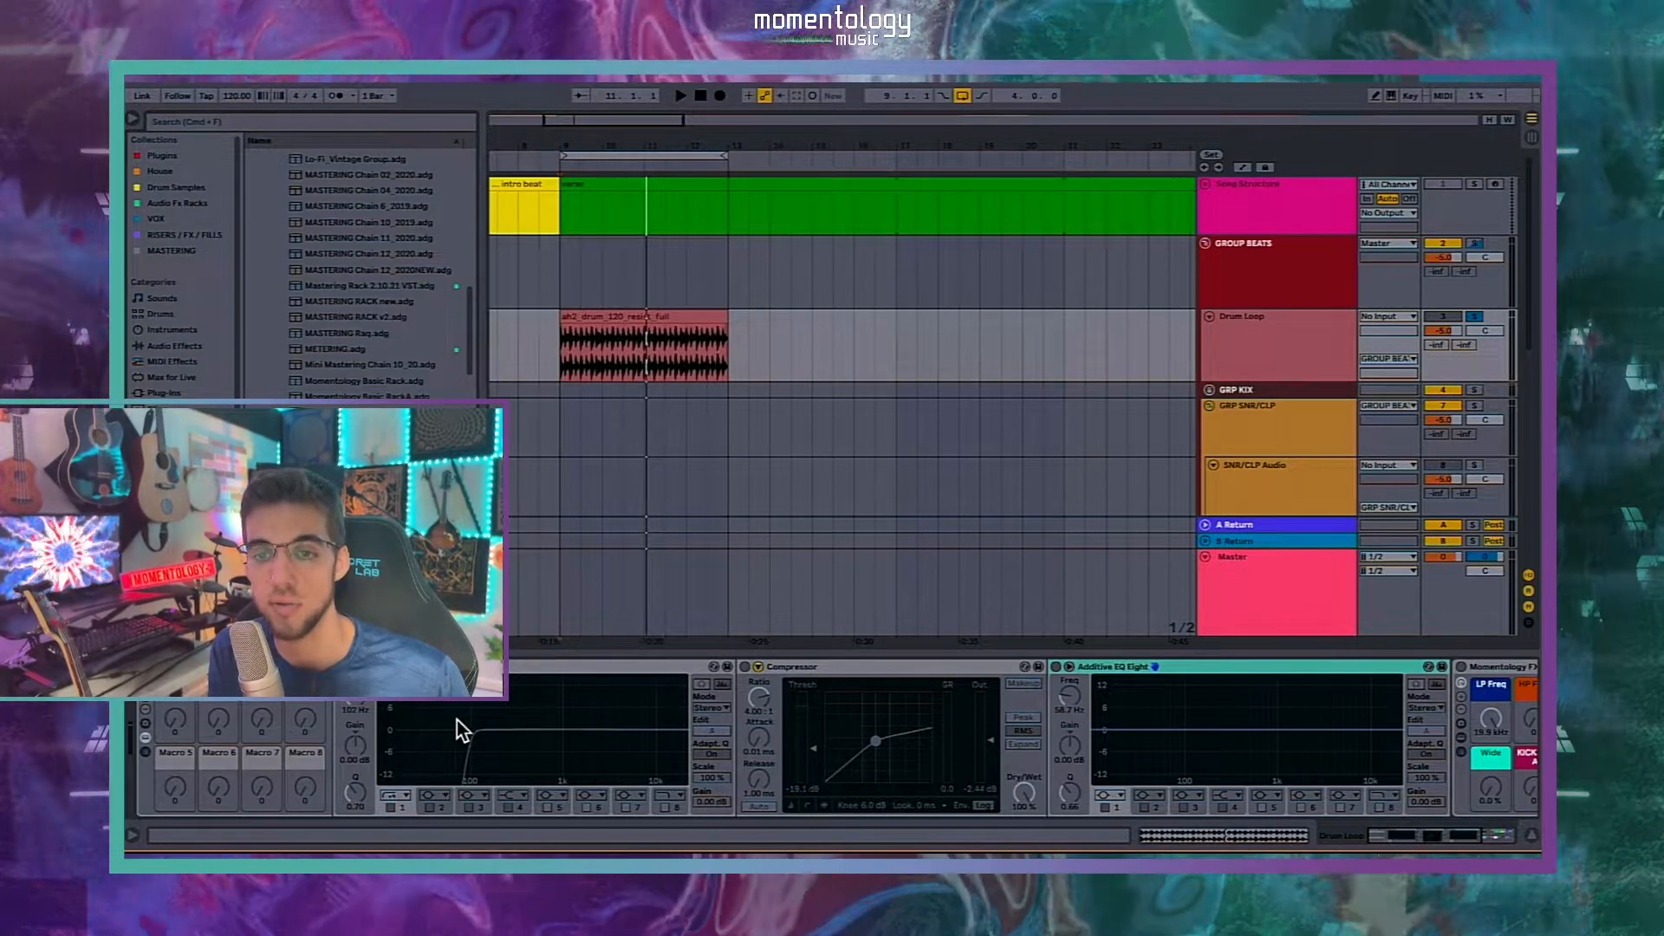
key(Return)
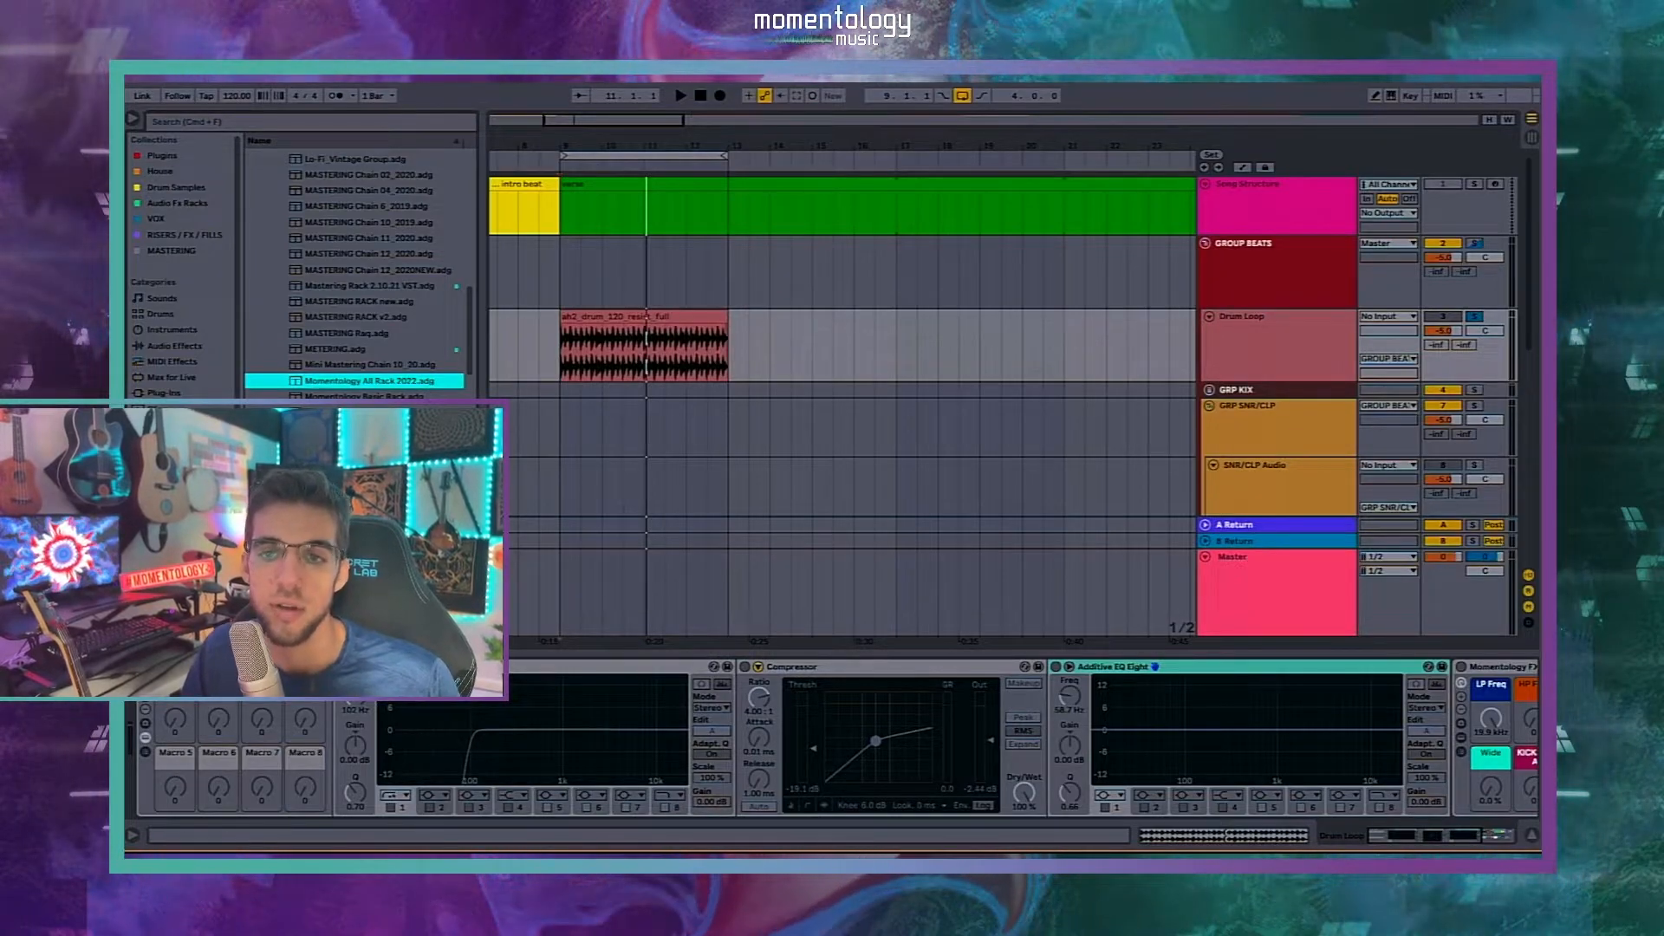
right_click(407, 382)
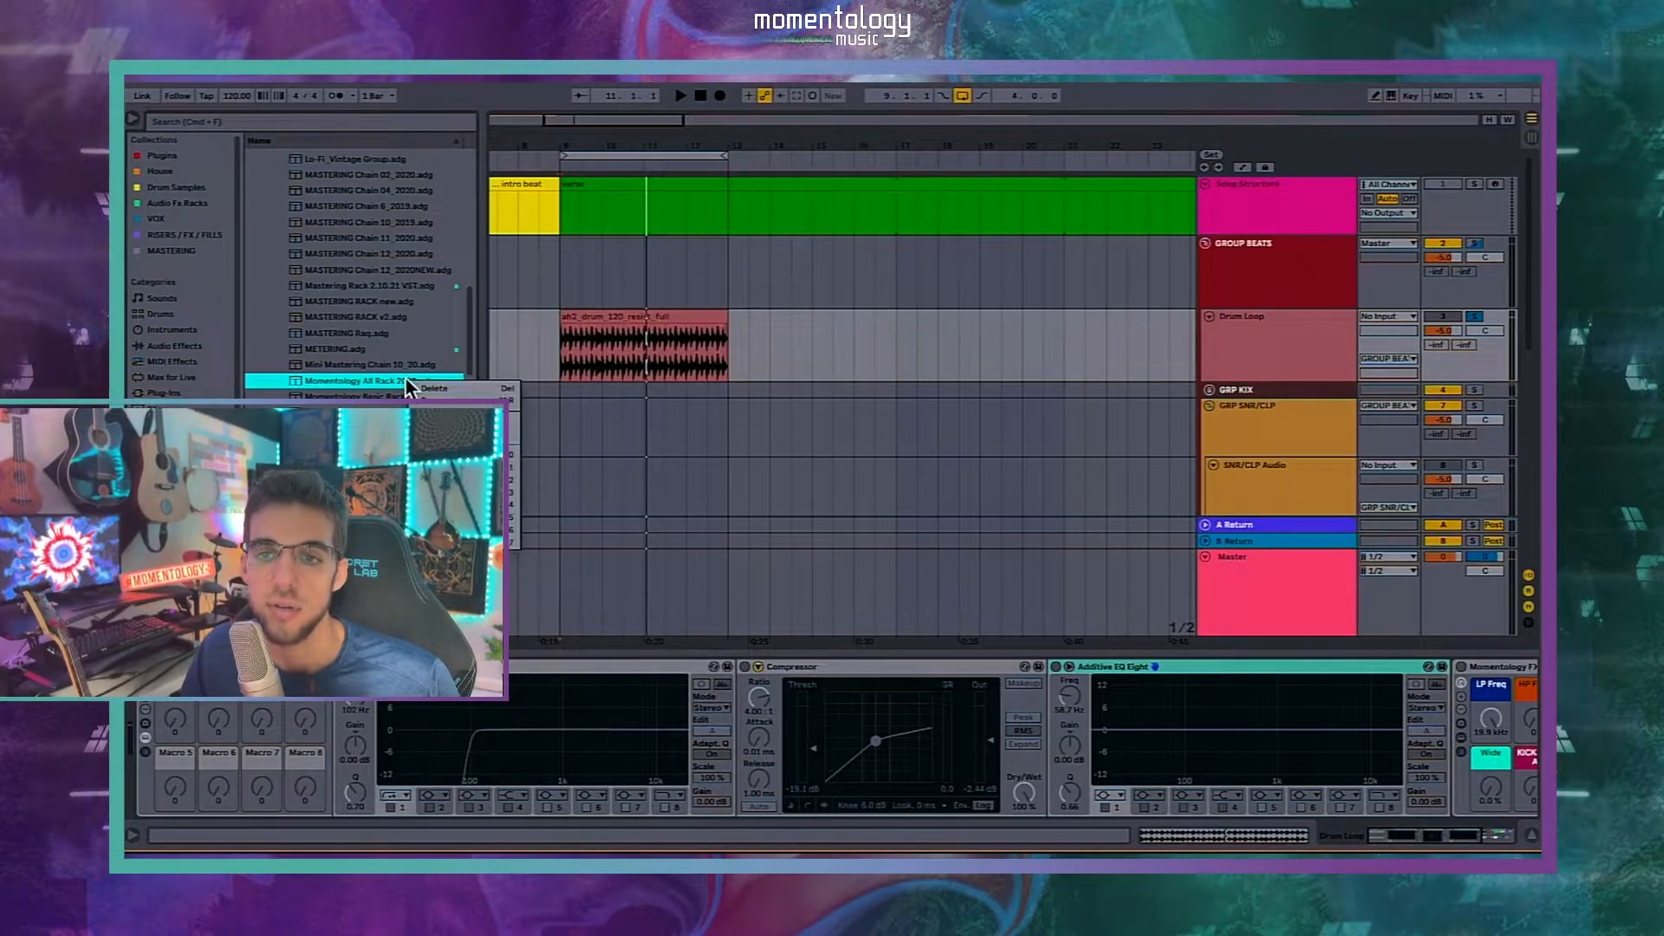
click(181, 206)
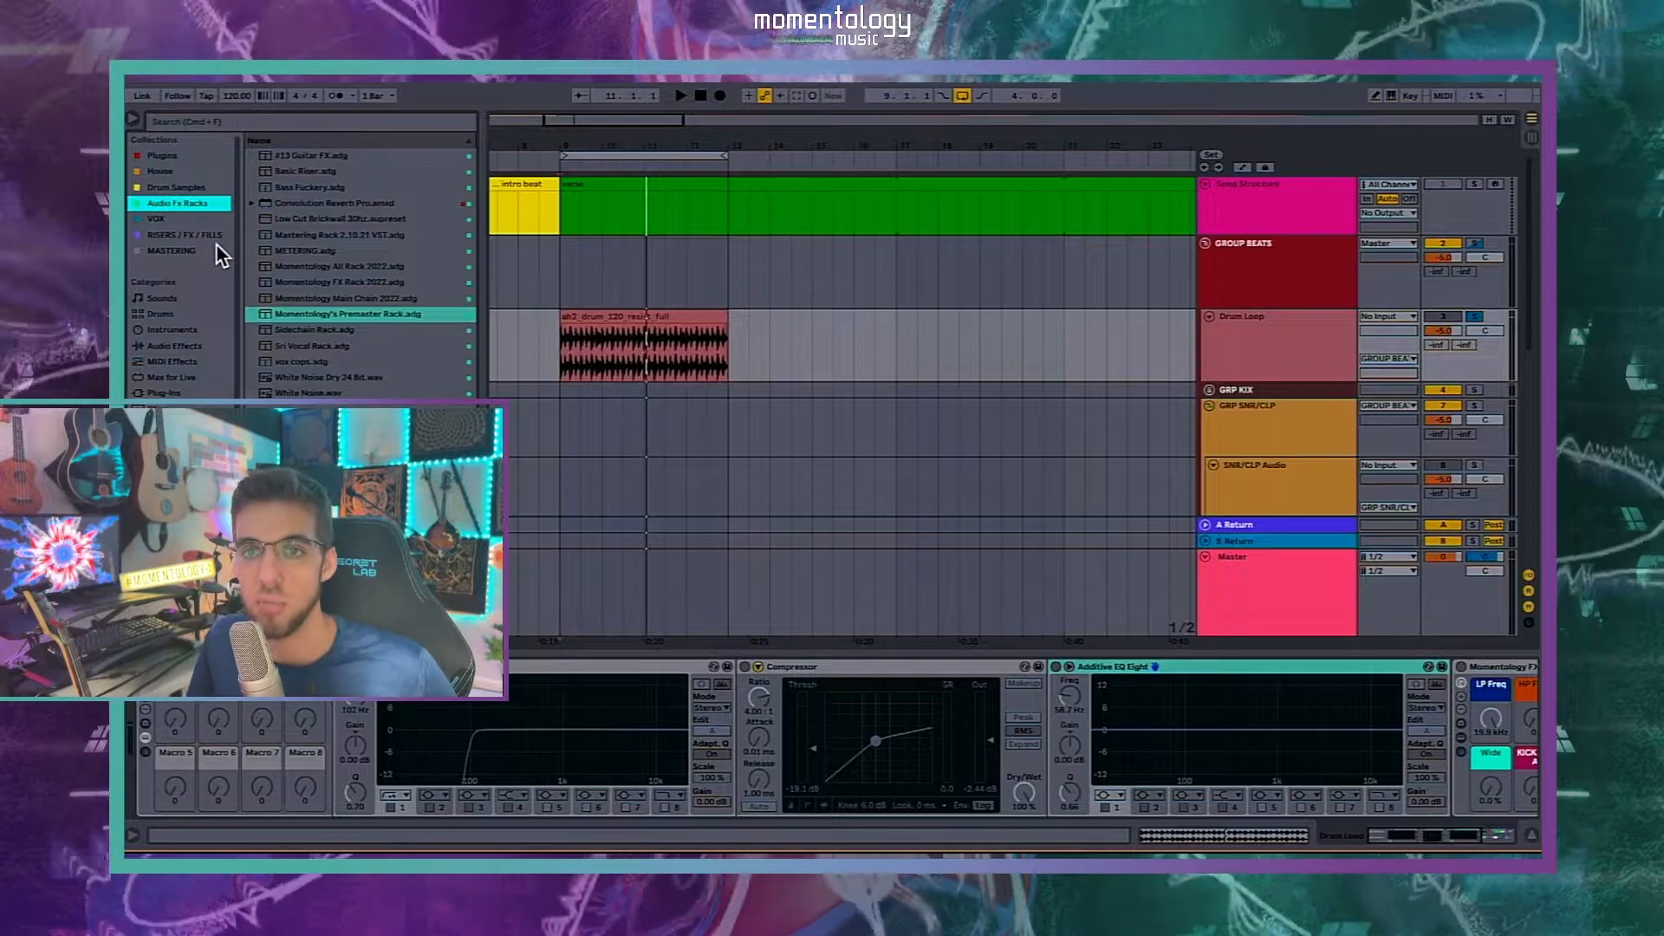
Step: Look over the Momentology All Rack, FX Rack and Main Chain 2022 presets in the Audio Fx Racks collection
click(422, 269)
click(422, 285)
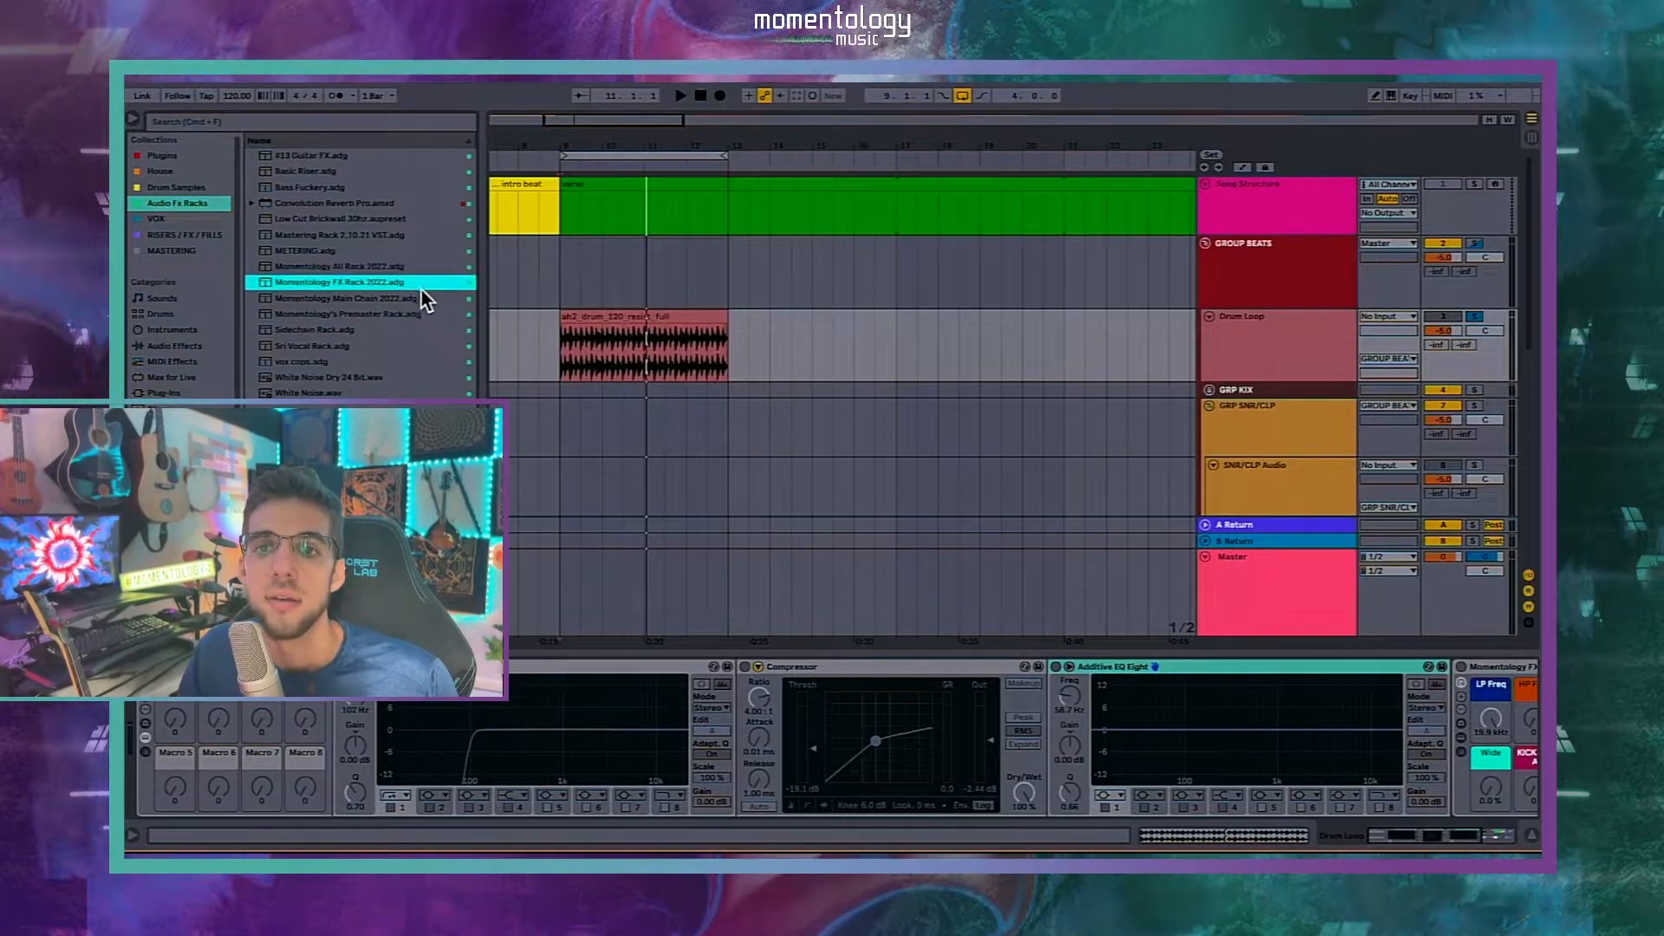
click(420, 298)
click(407, 282)
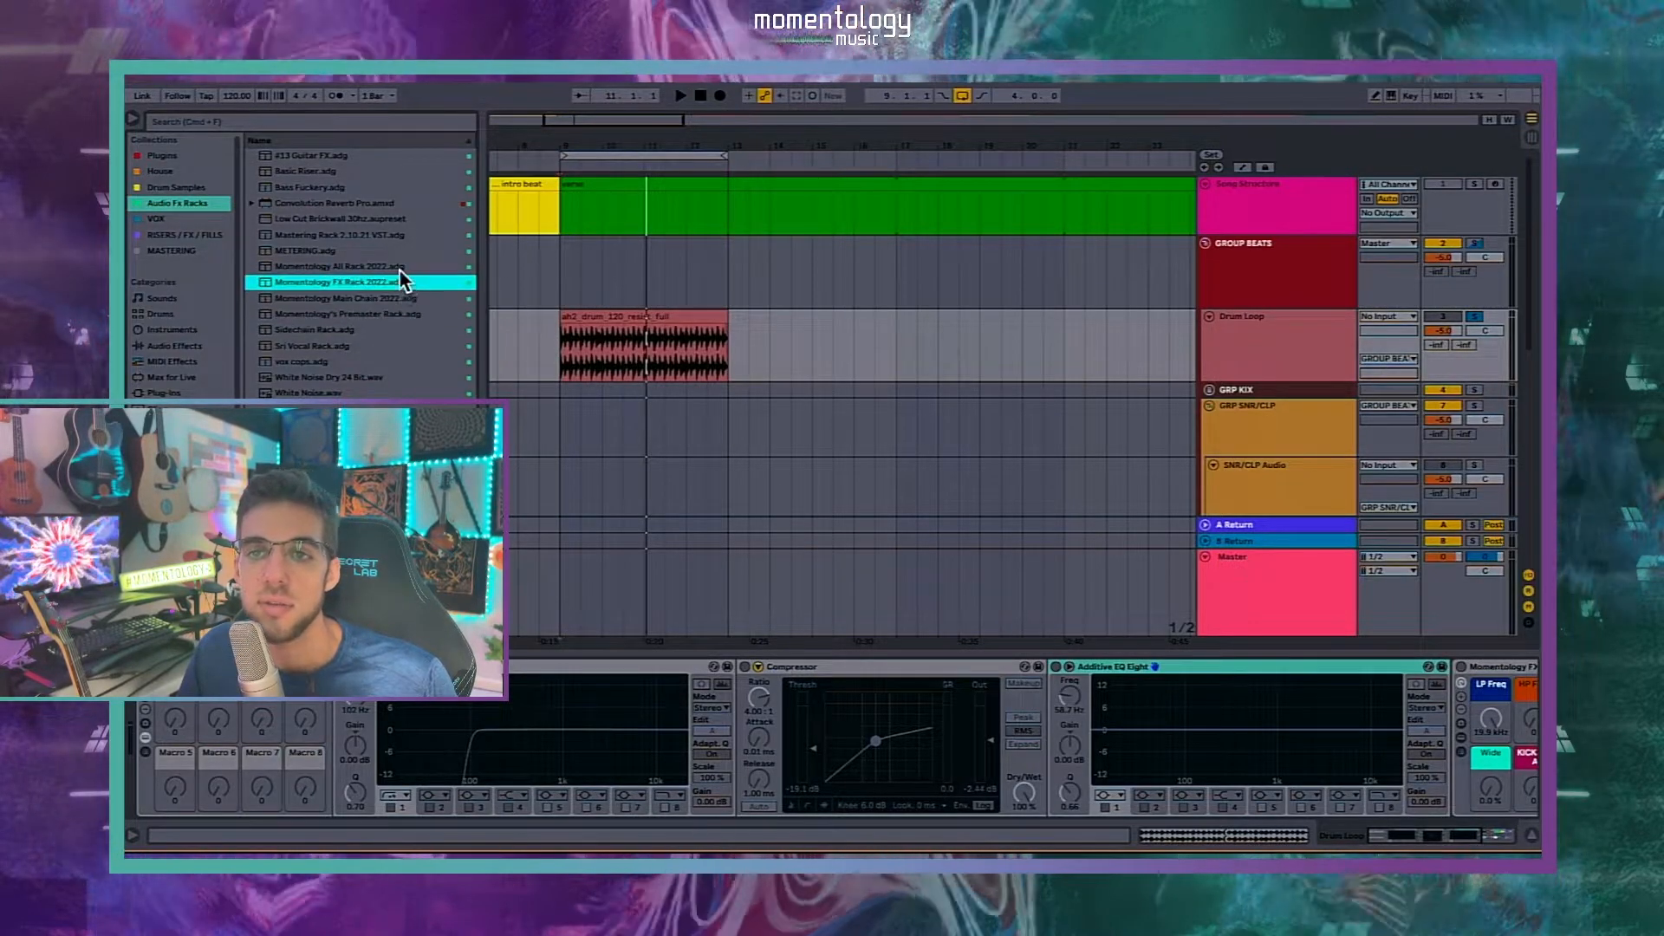
click(403, 270)
click(392, 281)
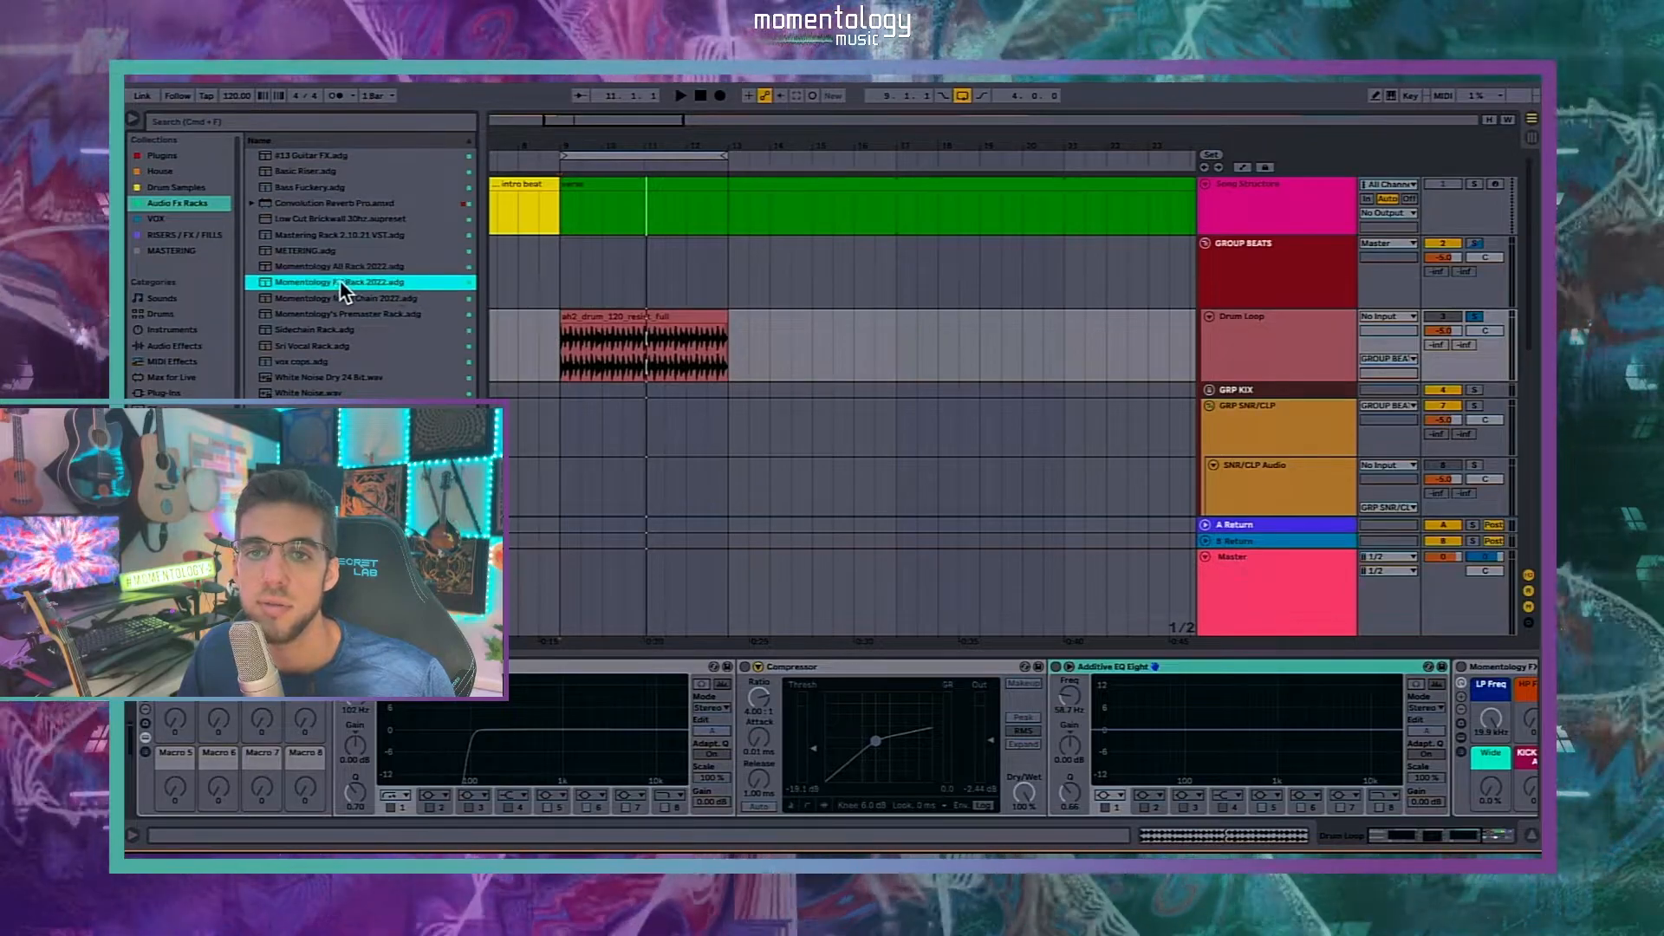
click(398, 299)
click(355, 270)
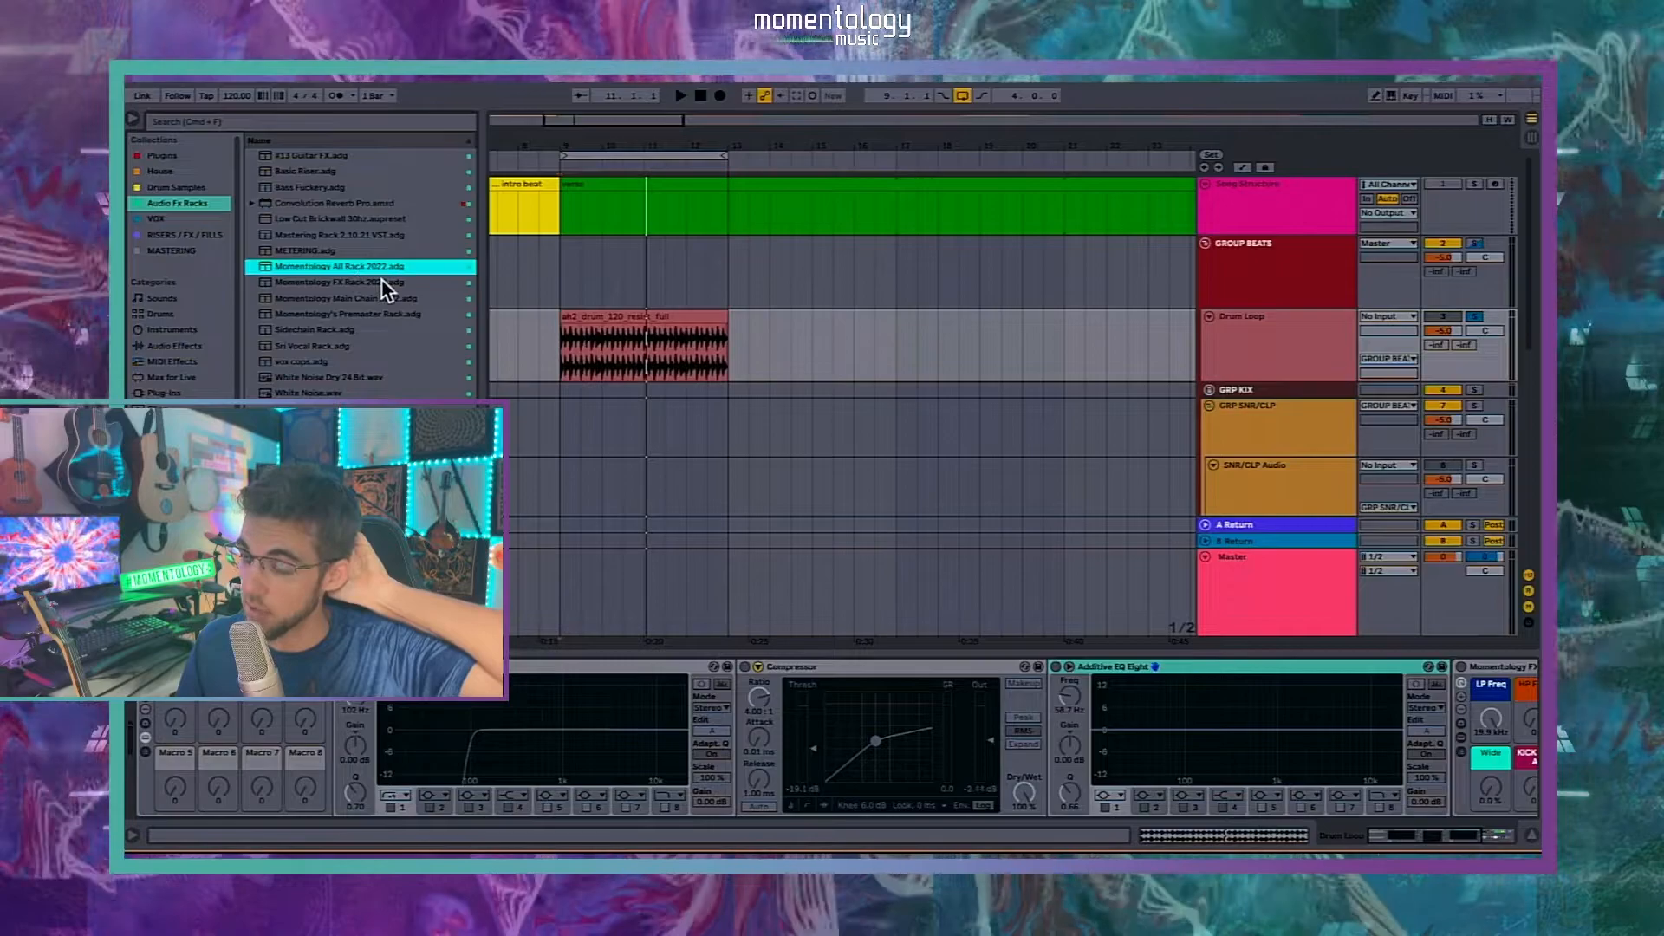
Step: Hide the macro controls of the combined rack on the Drum Loop track and take the track out of solo
click(1272, 329)
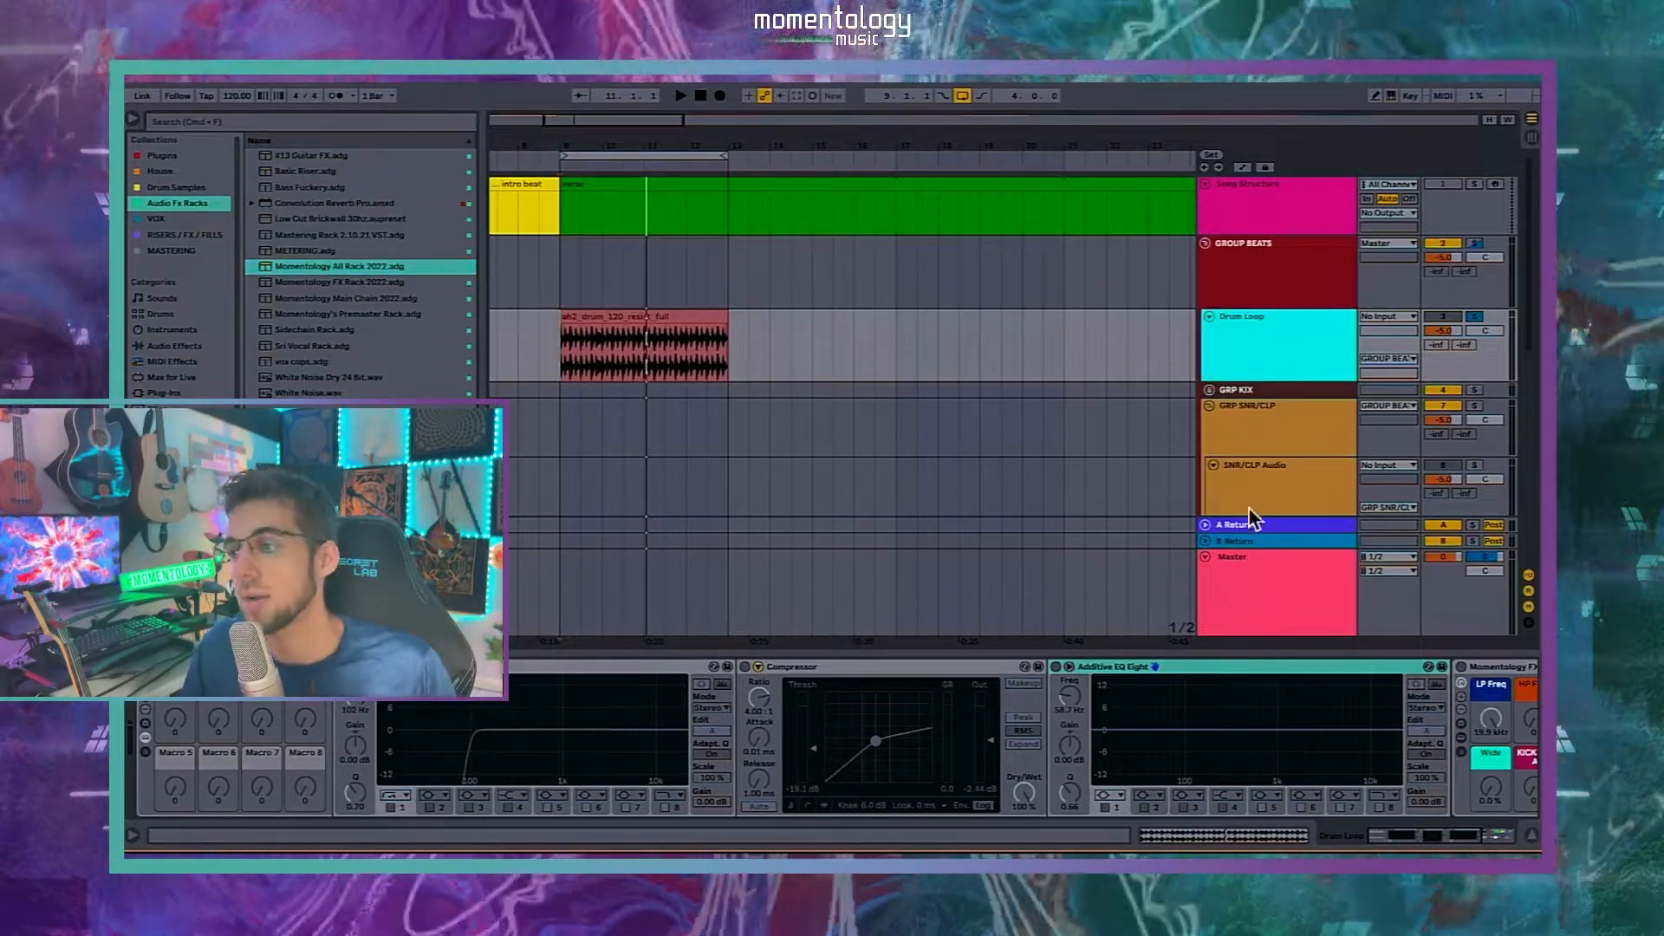
click(146, 736)
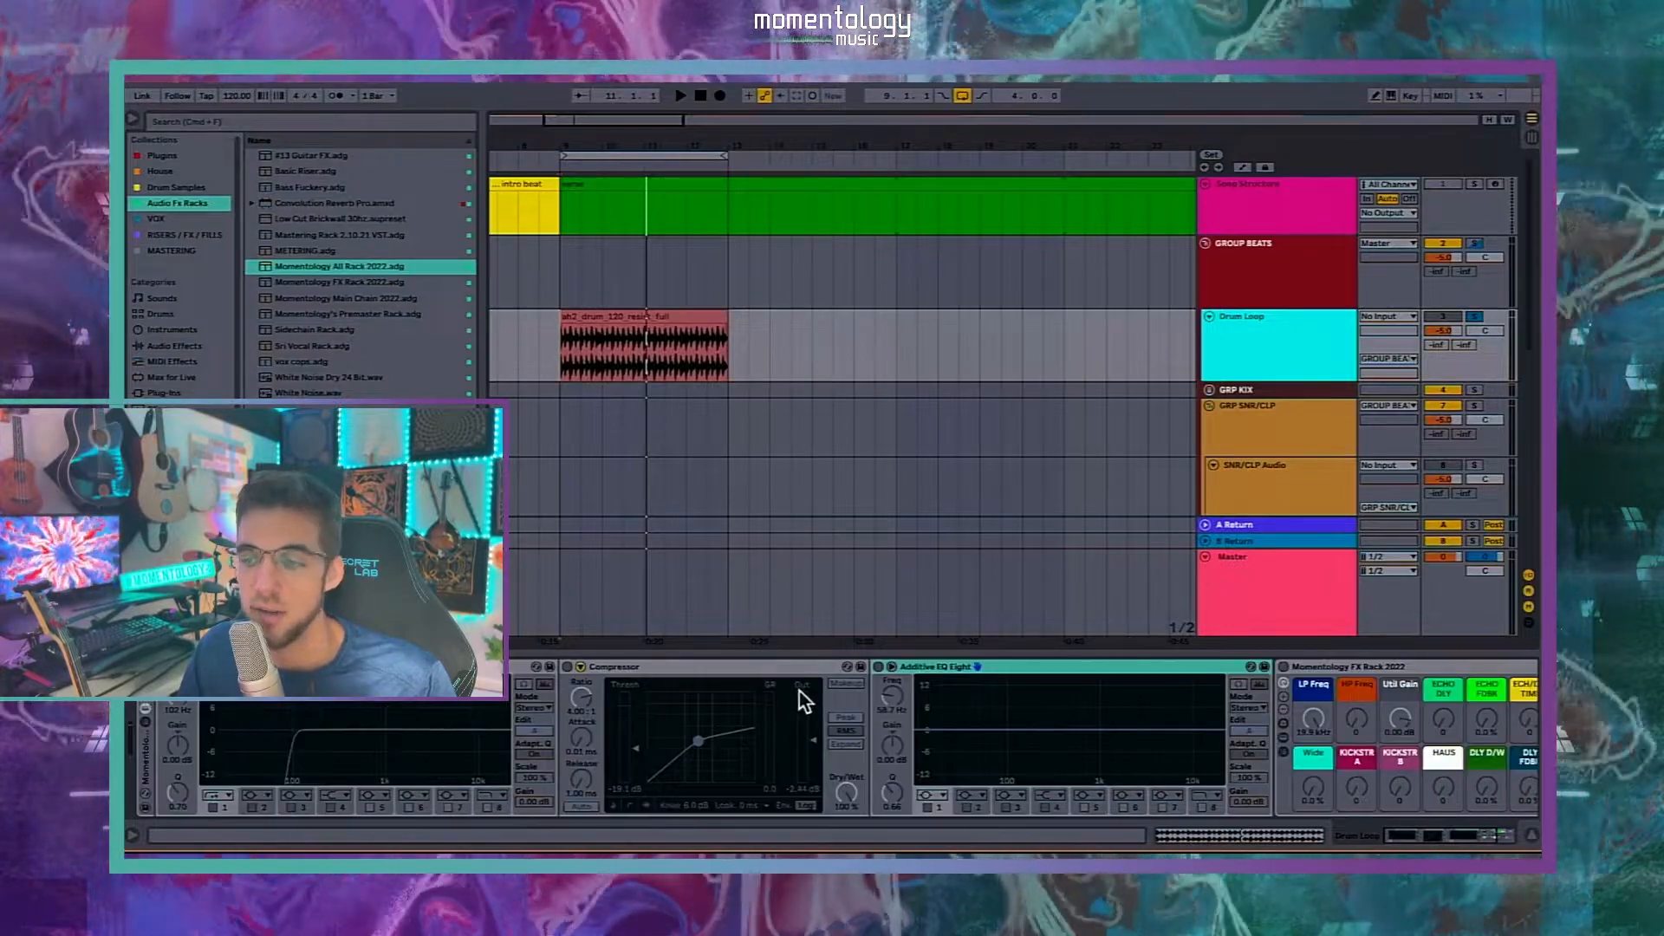
click(1054, 668)
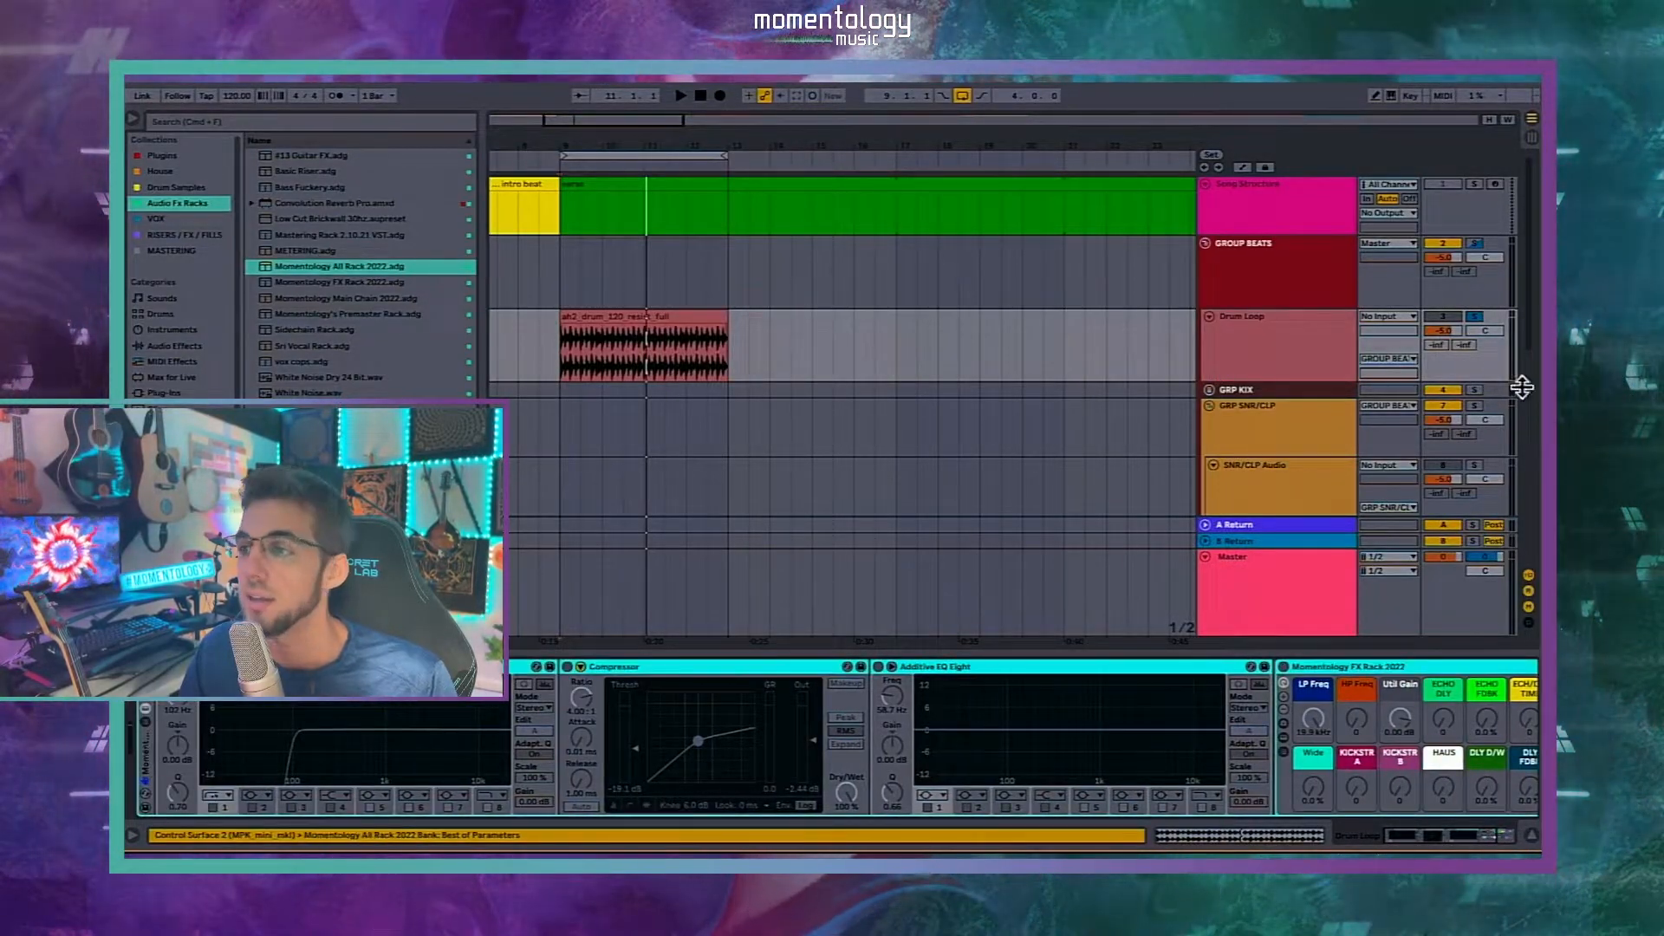
click(1231, 340)
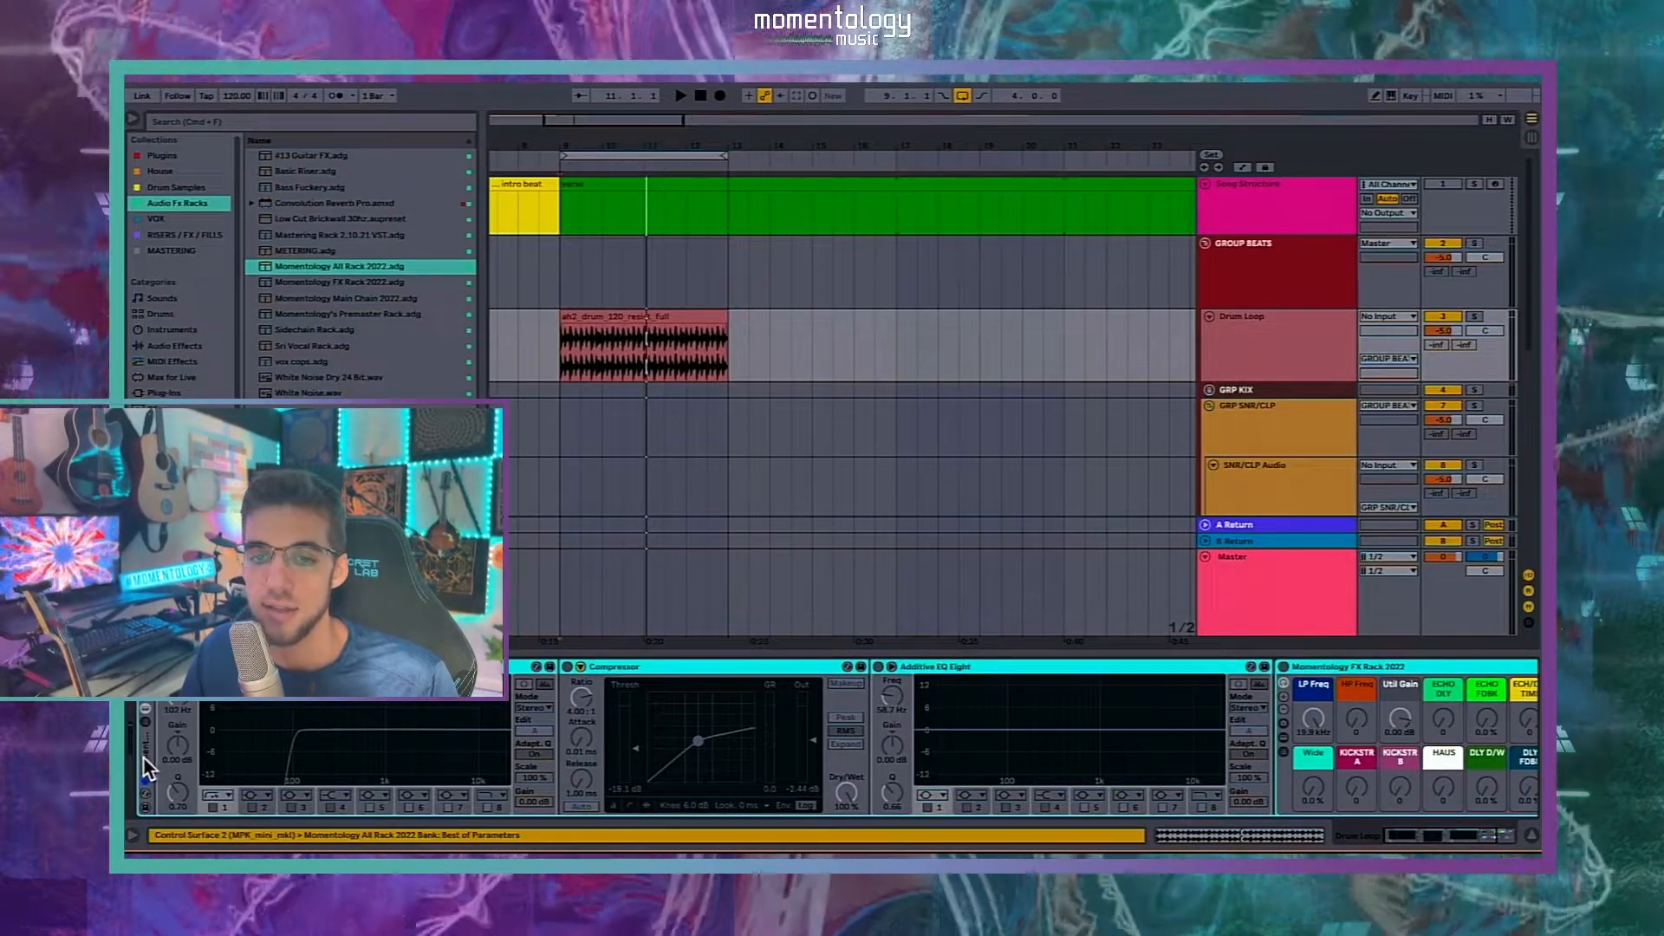
Step: Unfold the GRP KIX group and replace the old main chain rack on KIX Audio with Momentology All Rack 2022, hiding its macros
click(349, 268)
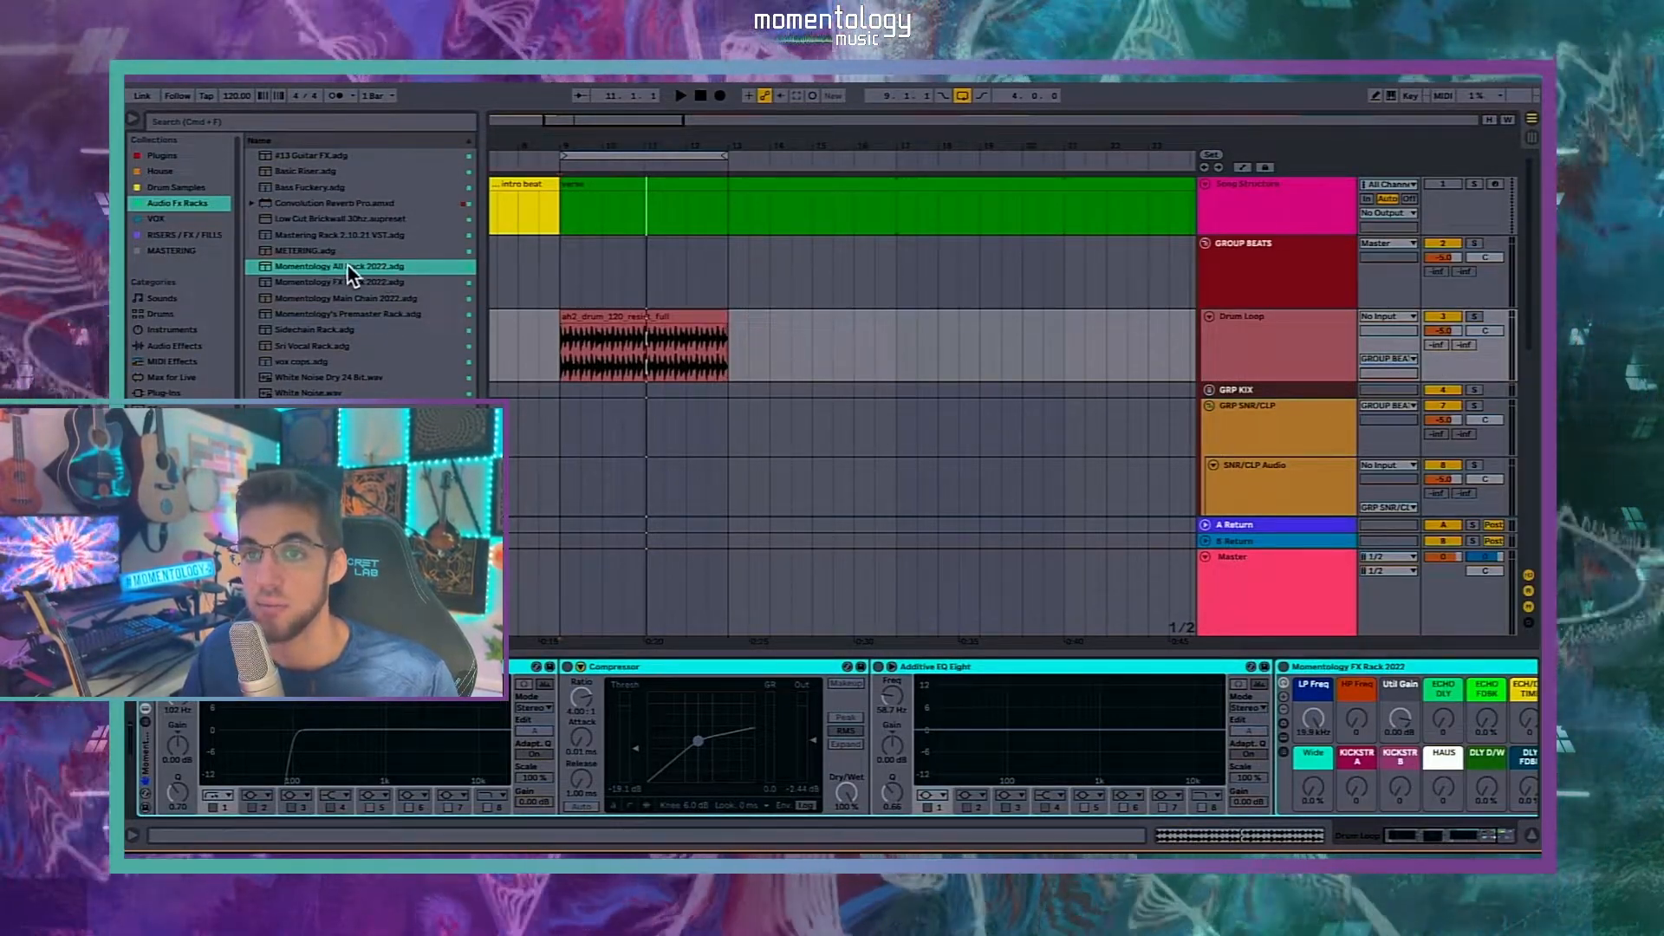
click(1209, 387)
click(1235, 416)
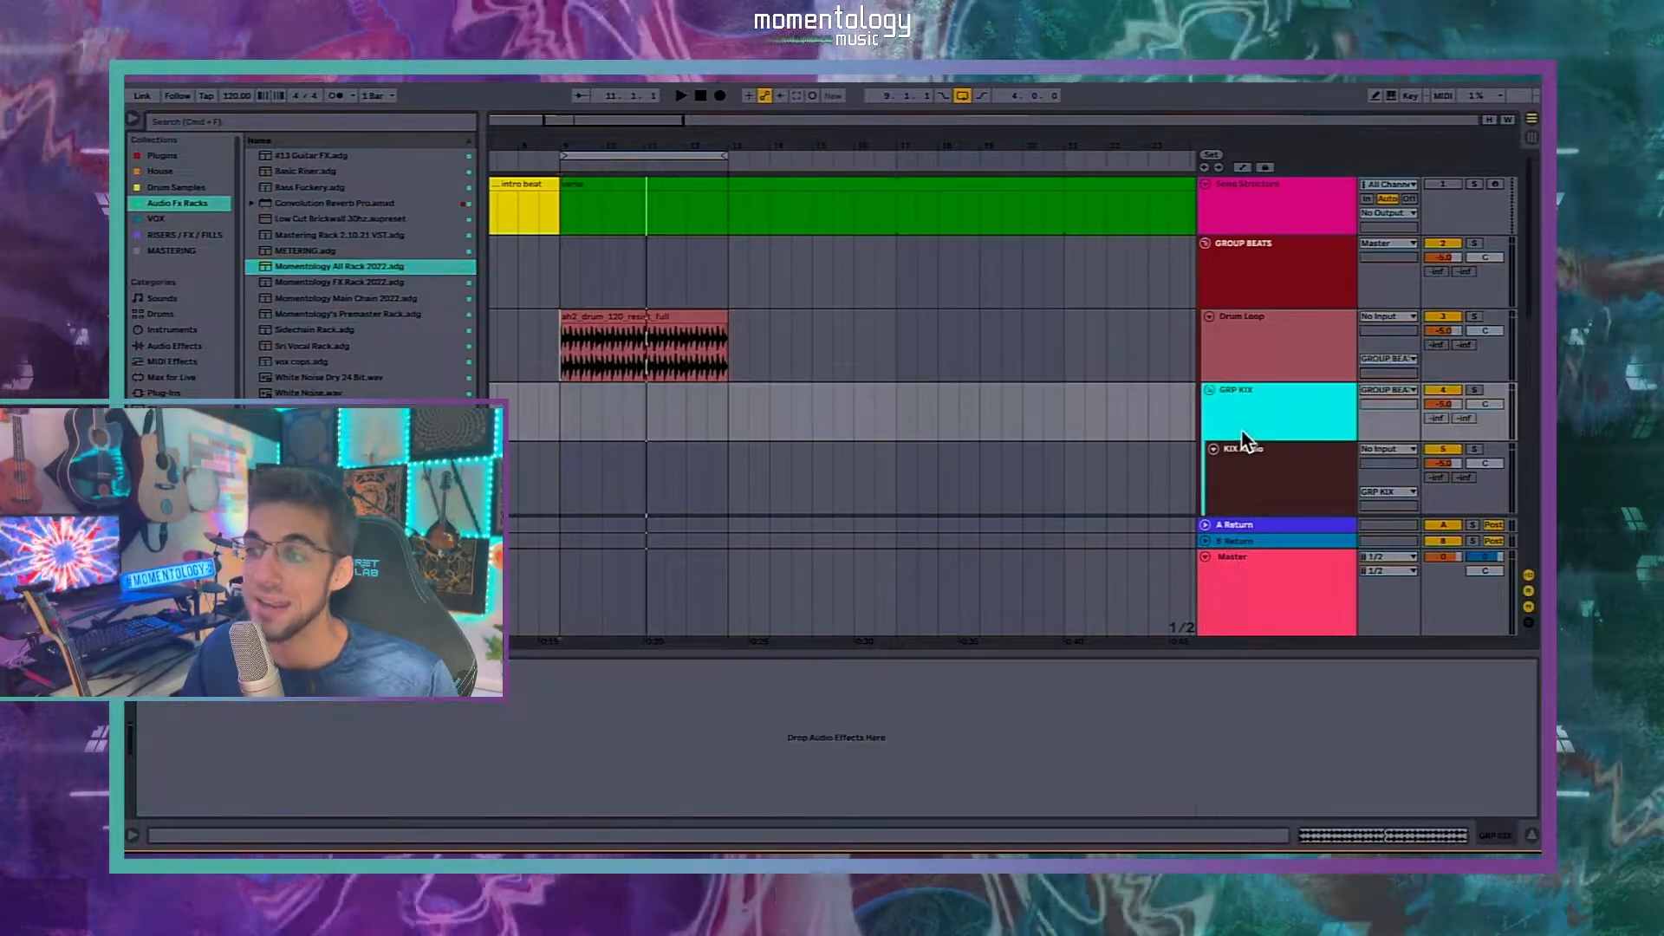
click(1254, 502)
scroll(992, 425, down, 2)
scroll(991, 425, down, 1)
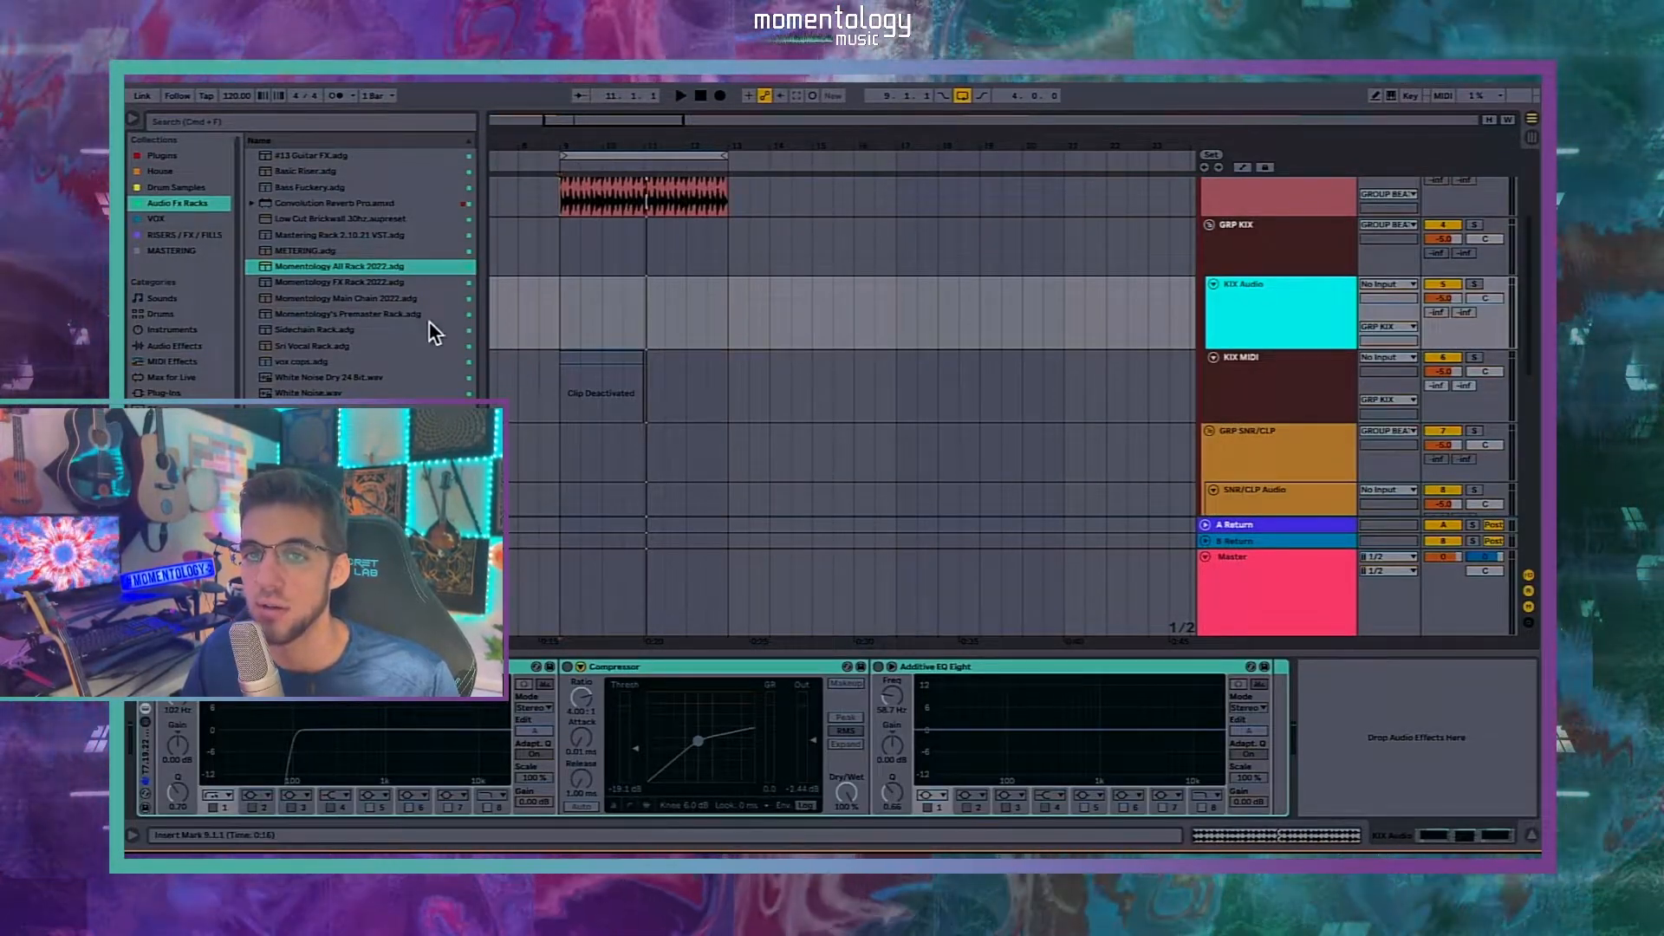
drag(371, 266, 140, 742)
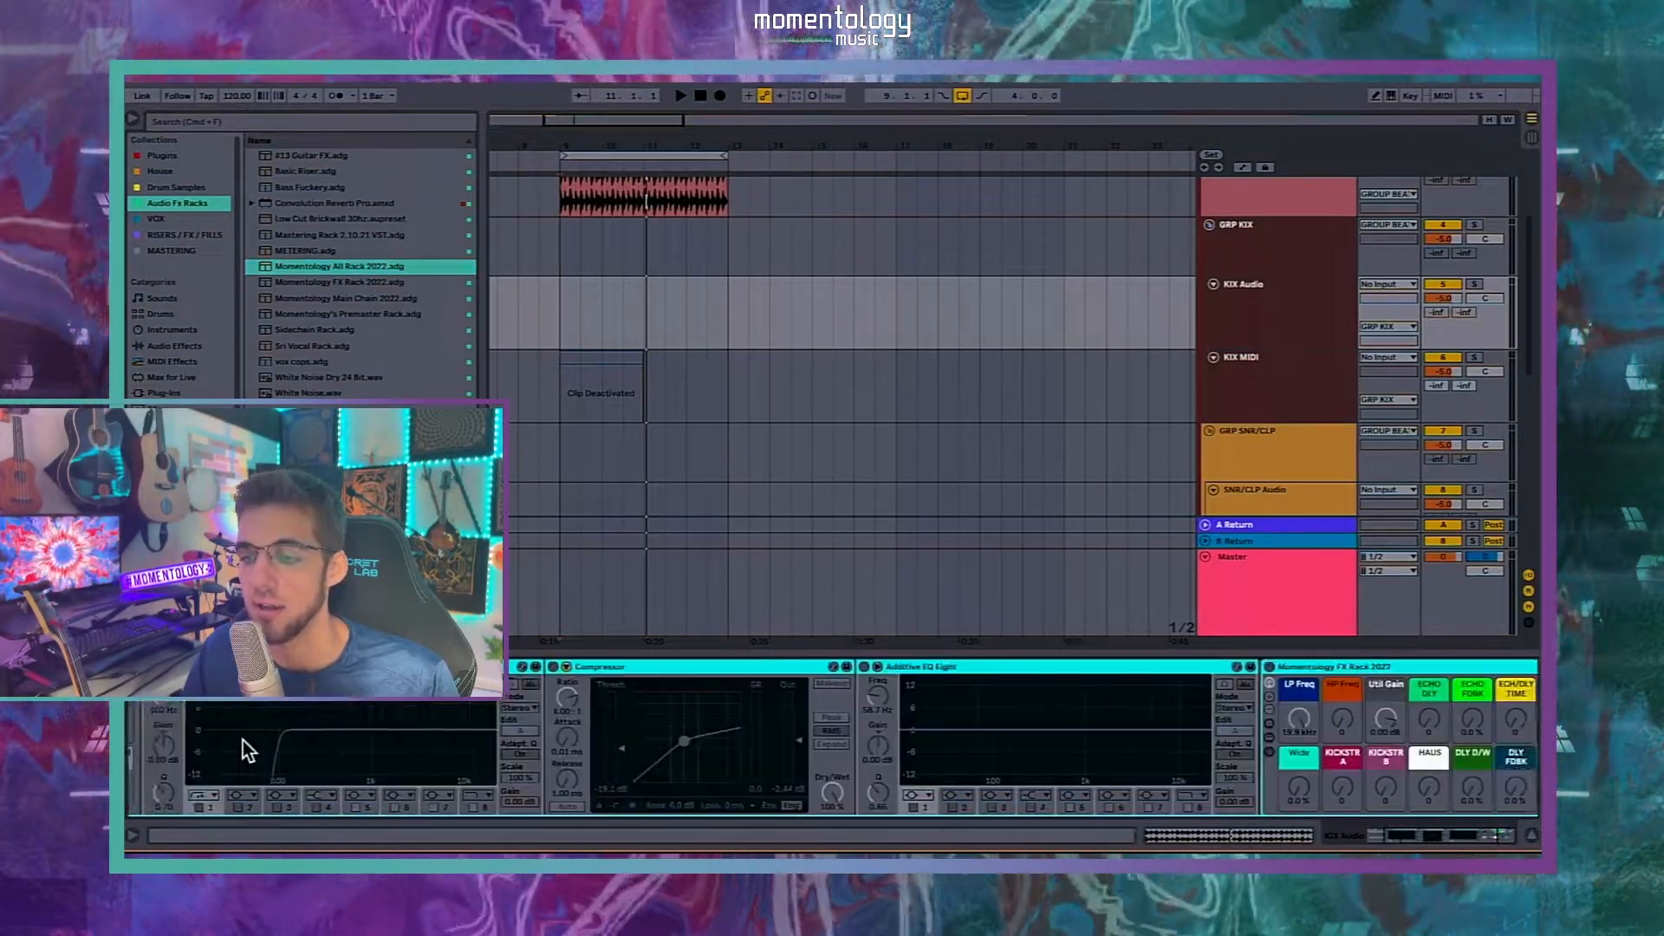
scroll(431, 709, right, 3)
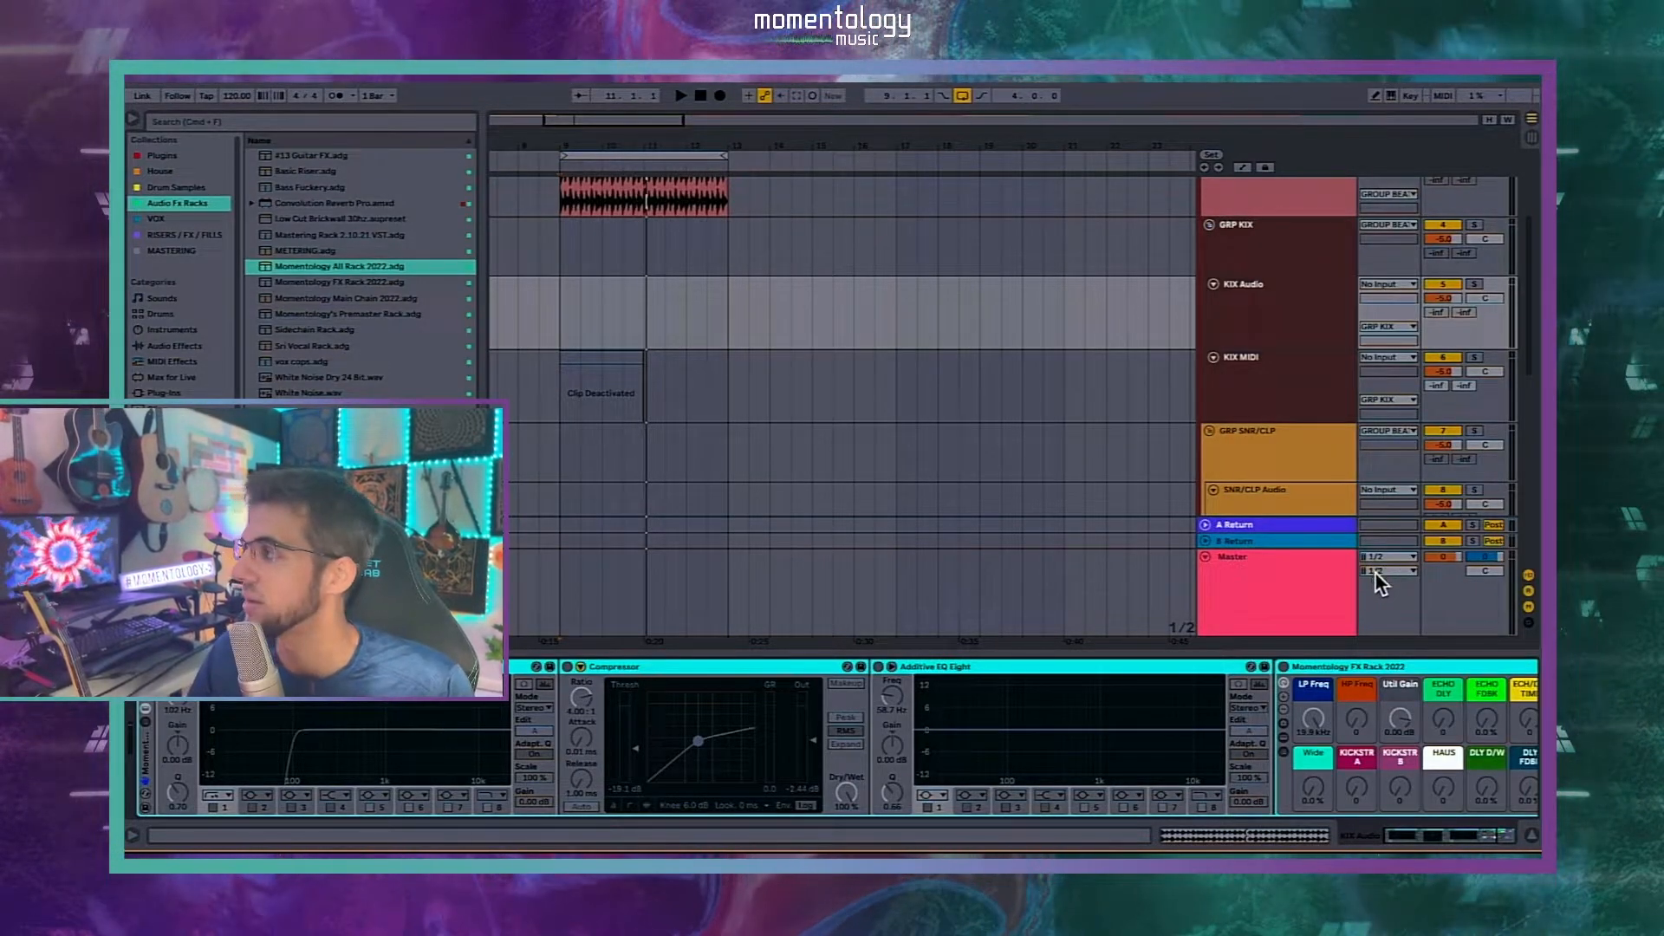
Step: Replace the old main chain rack on the KIX MIDI track with Momentology All Rack 2022 and hide its macro controls
click(1271, 329)
click(1274, 381)
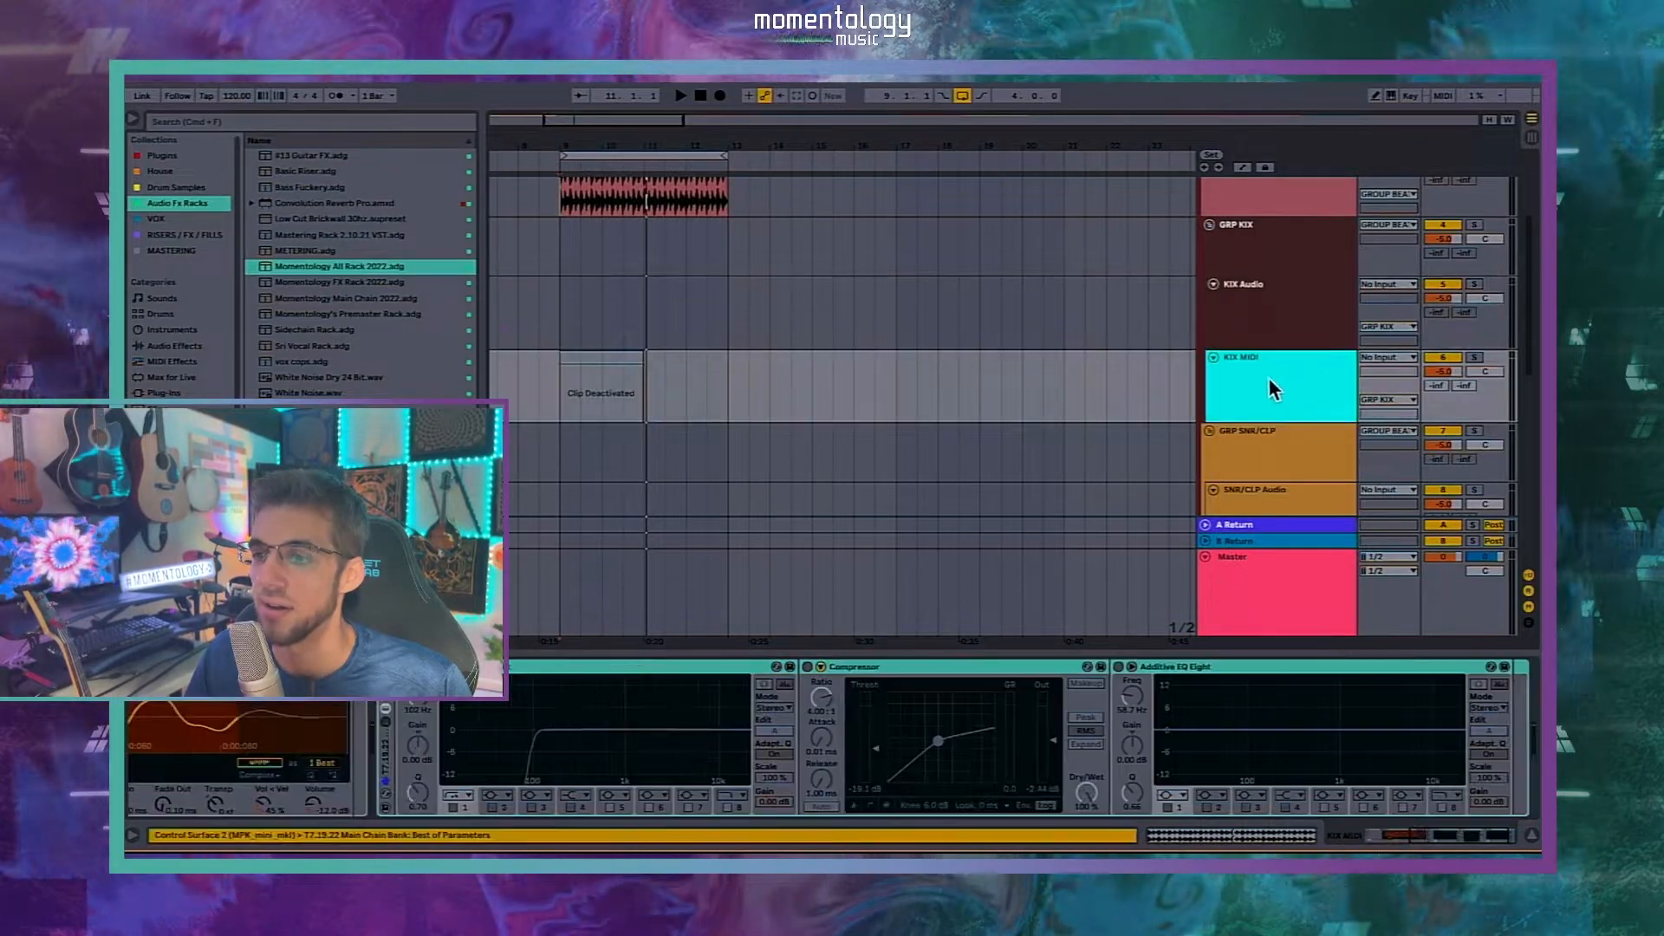
click(385, 762)
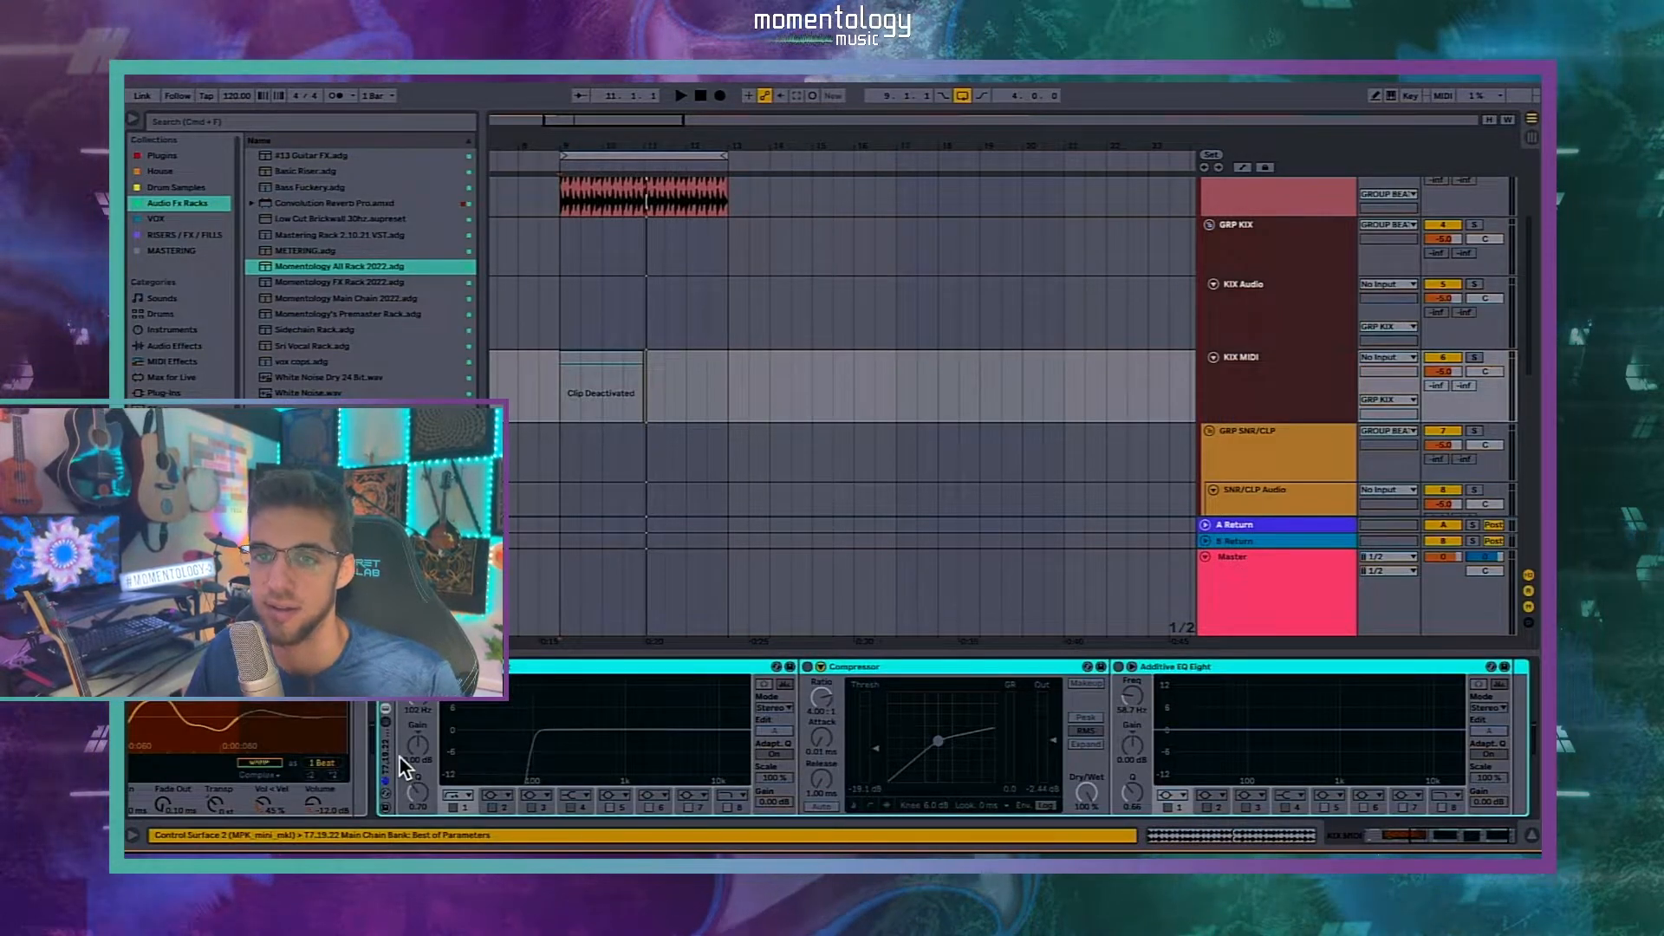
key(Delete)
click(357, 267)
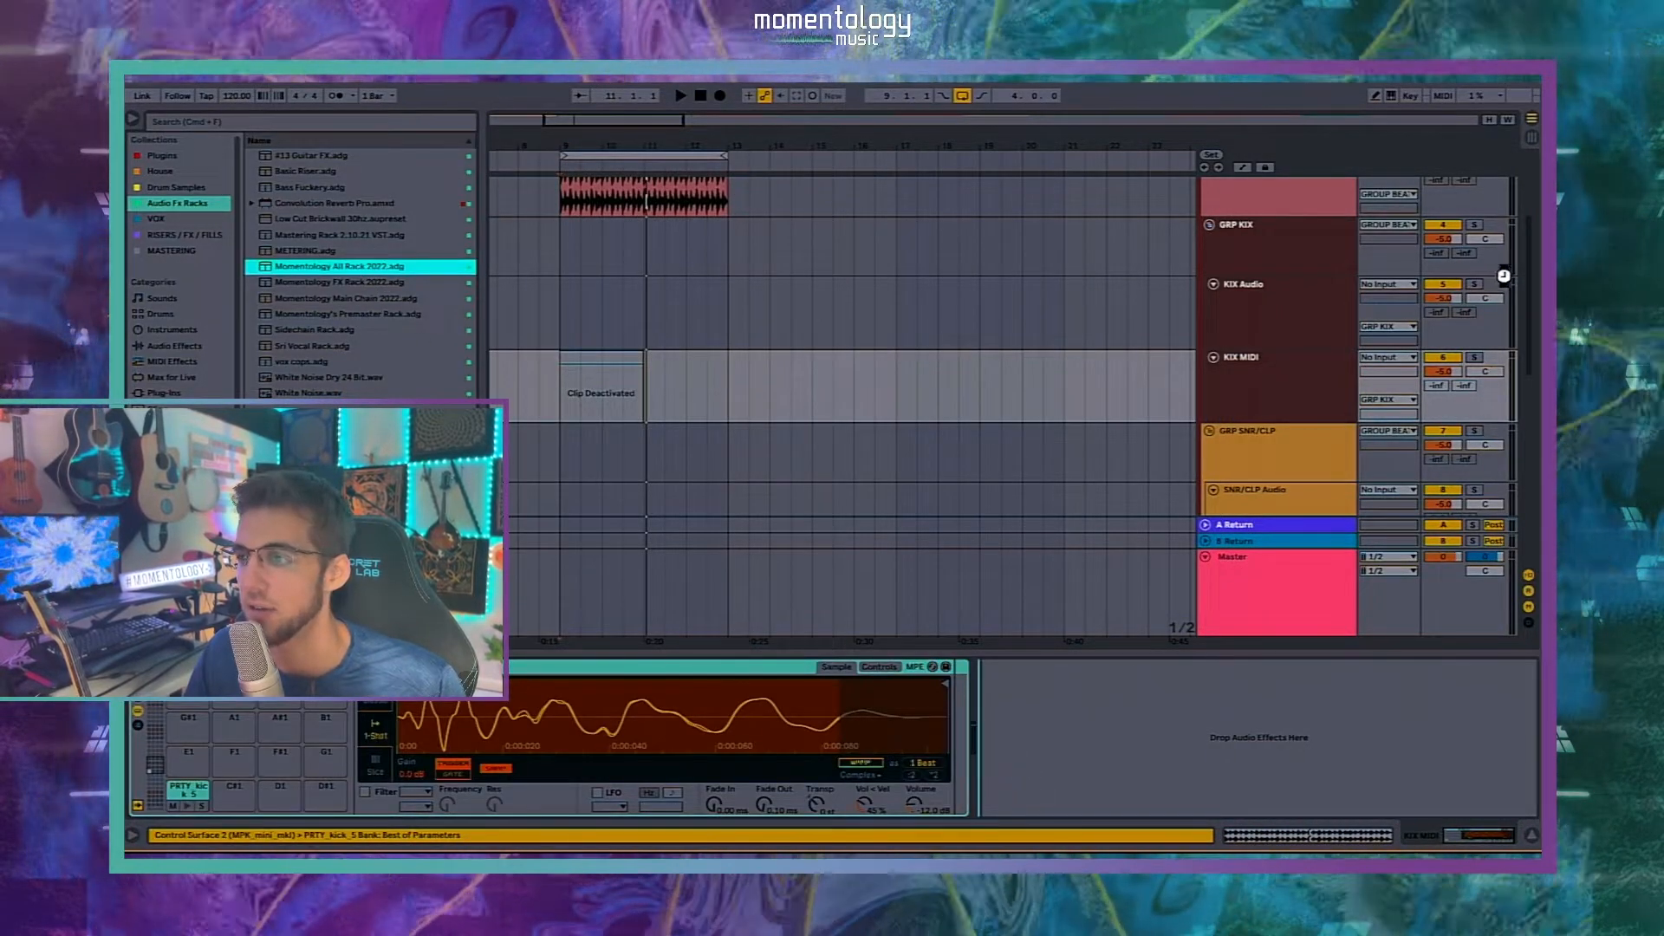
key(Return)
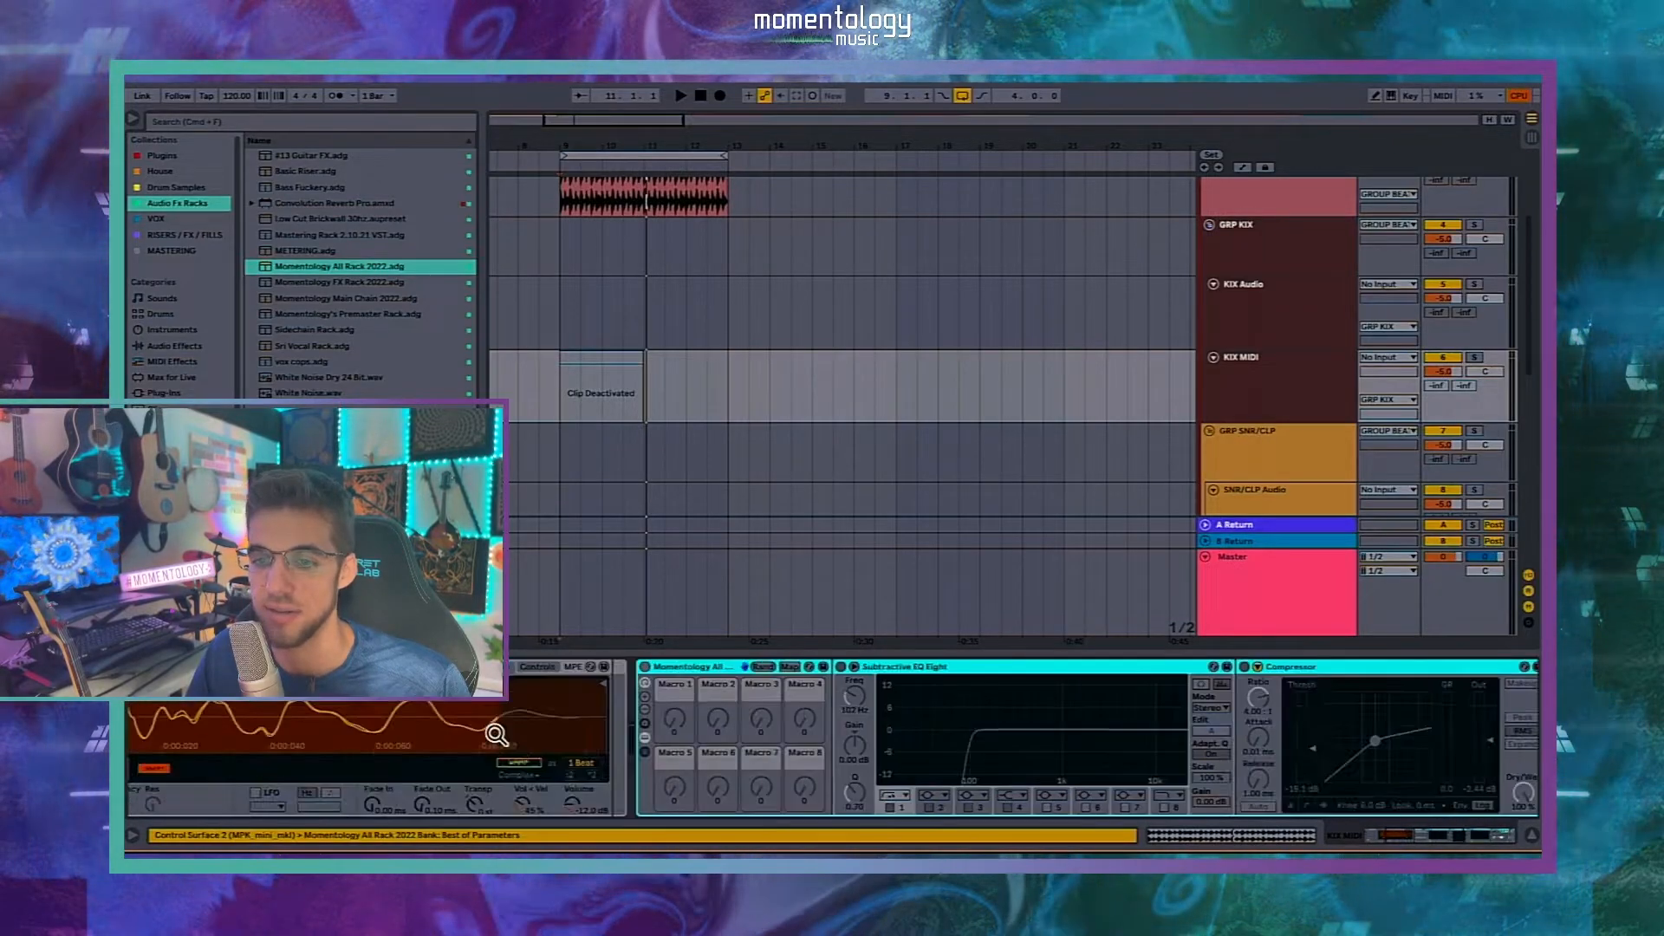
click(645, 681)
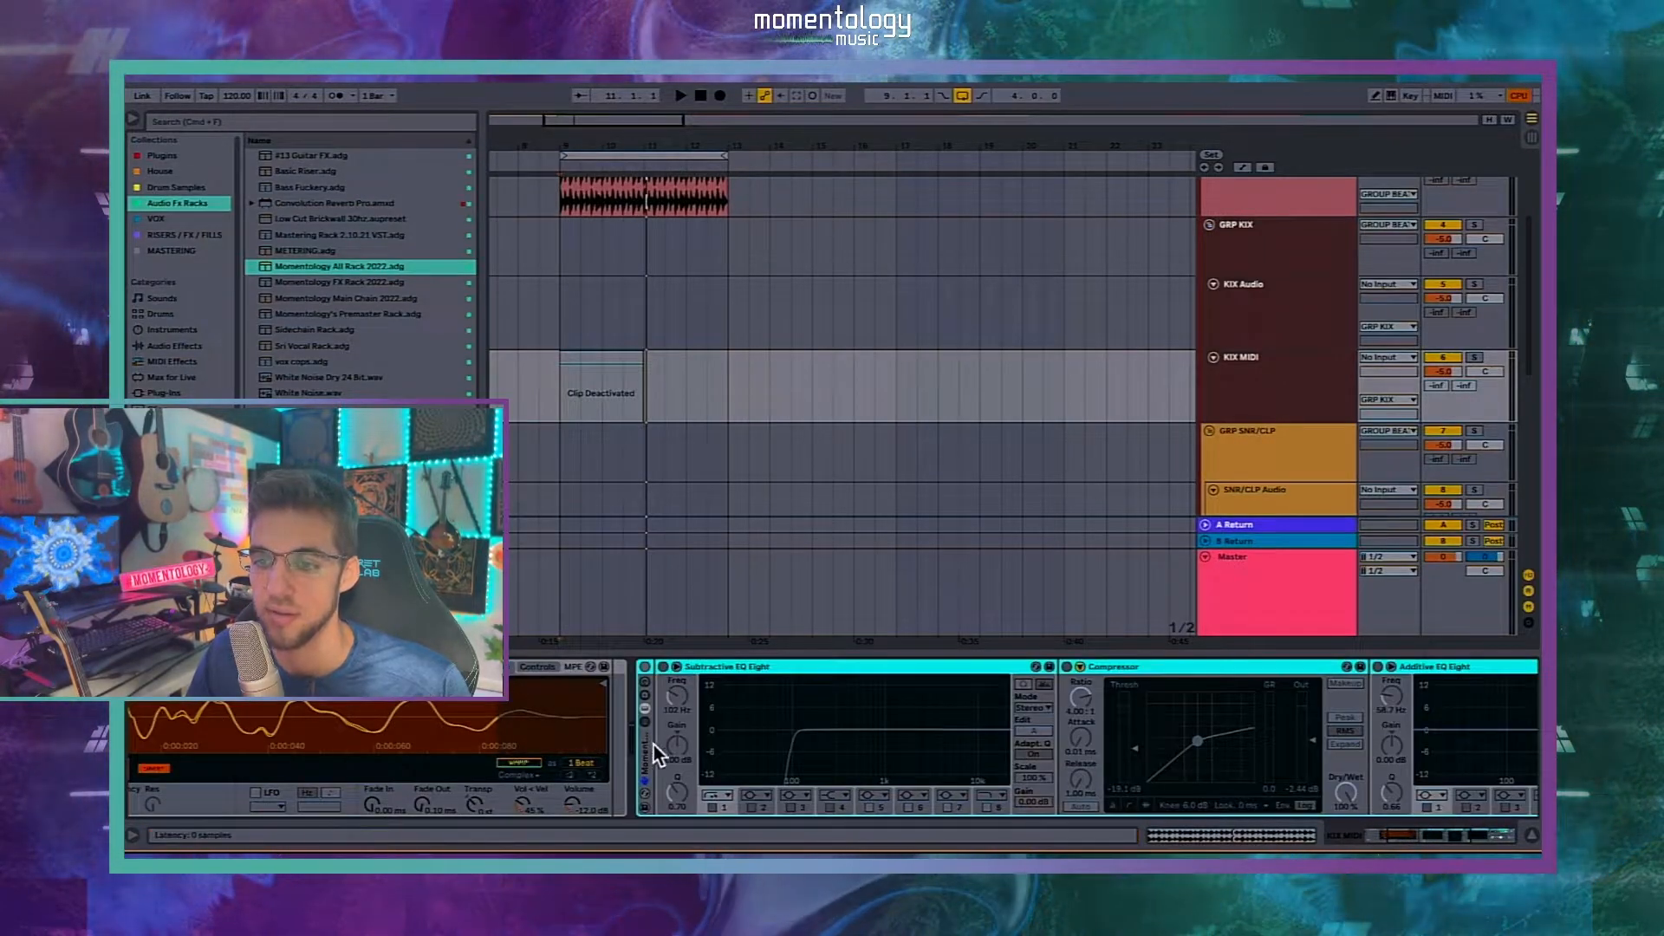
Step: Replace the old main chain rack on the SNR/CLP Audio track in GRP SNR/CLP with Momentology All Rack 2022
click(1229, 450)
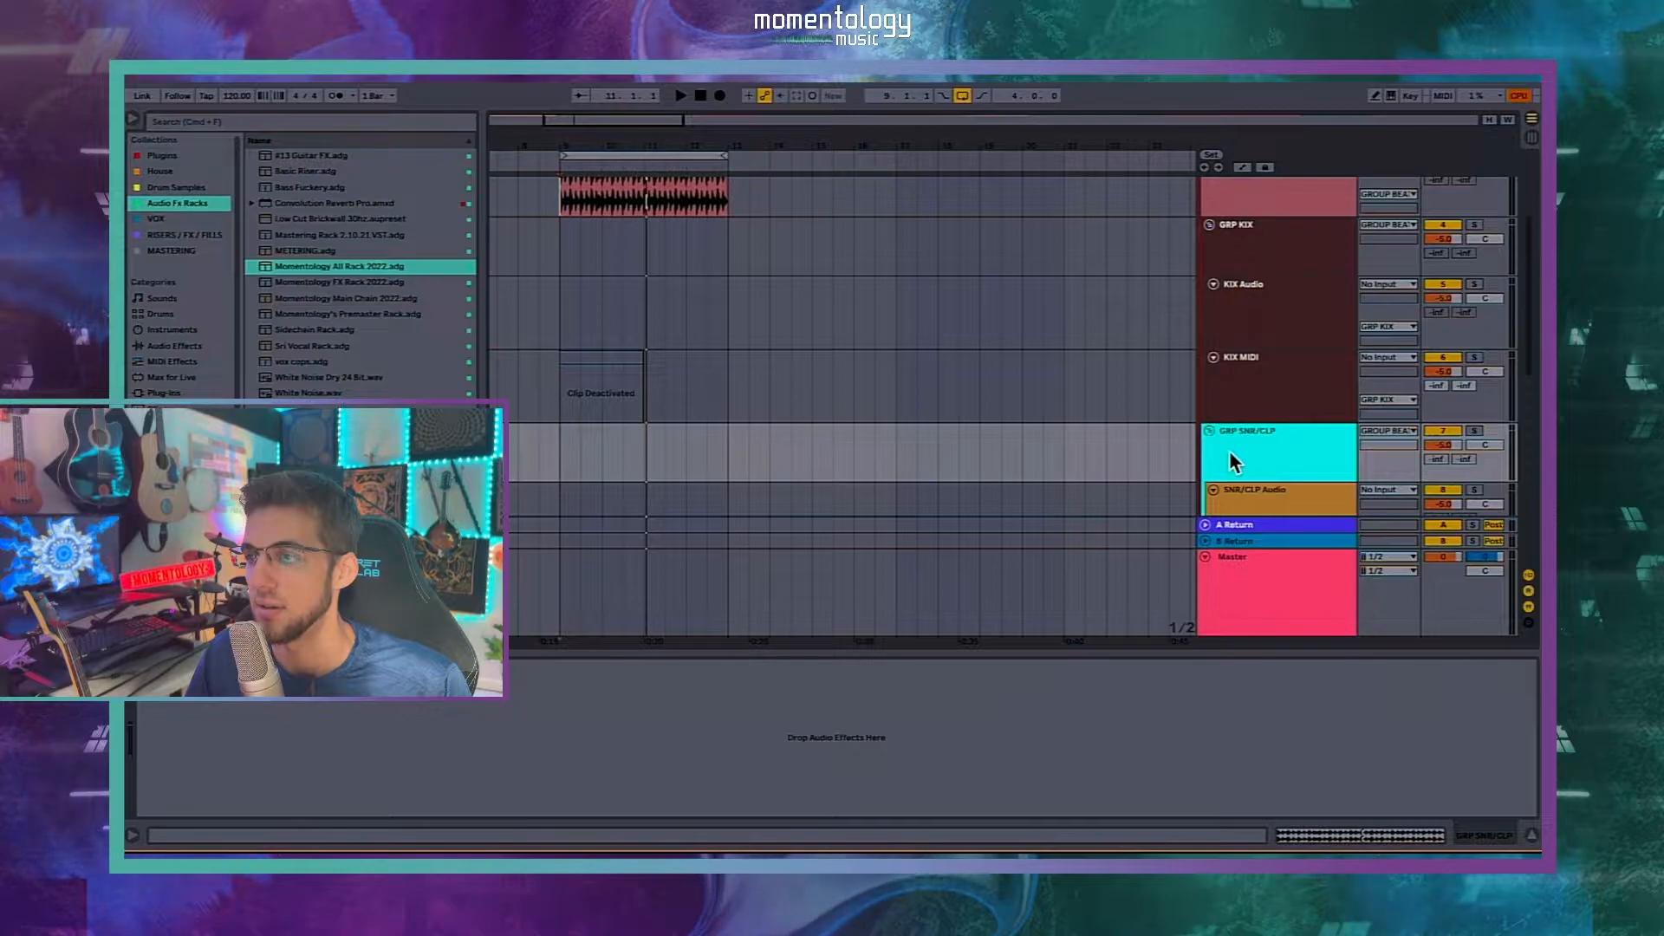
scroll(1229, 450, down, 3)
click(1257, 339)
click(1300, 725)
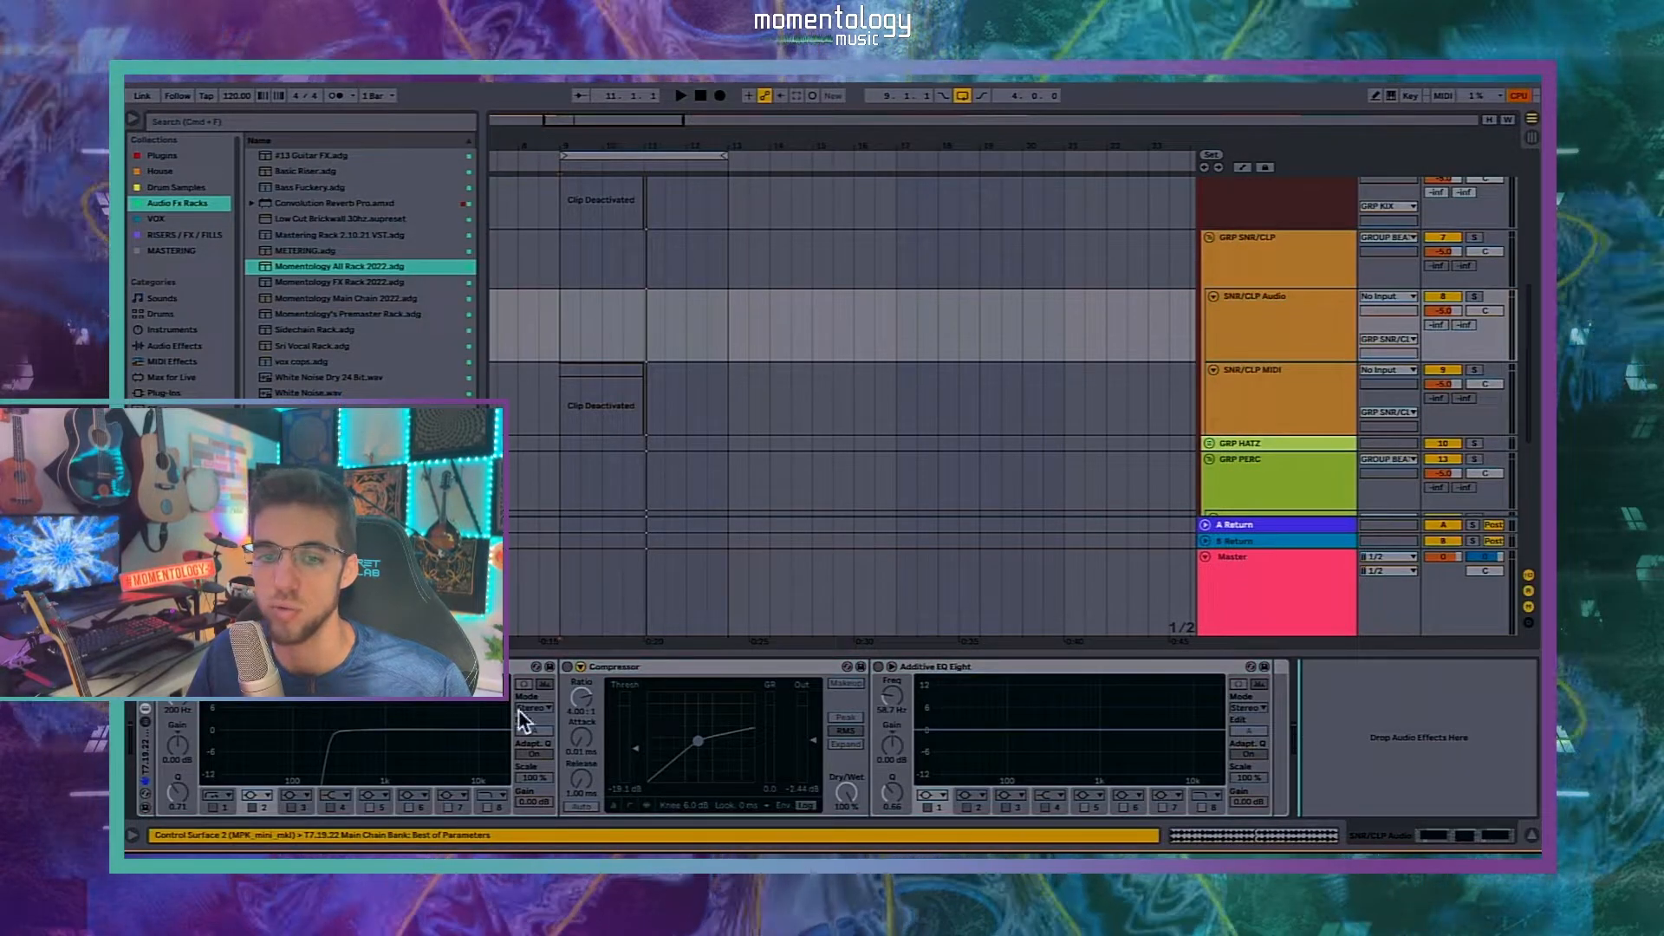
key(Delete)
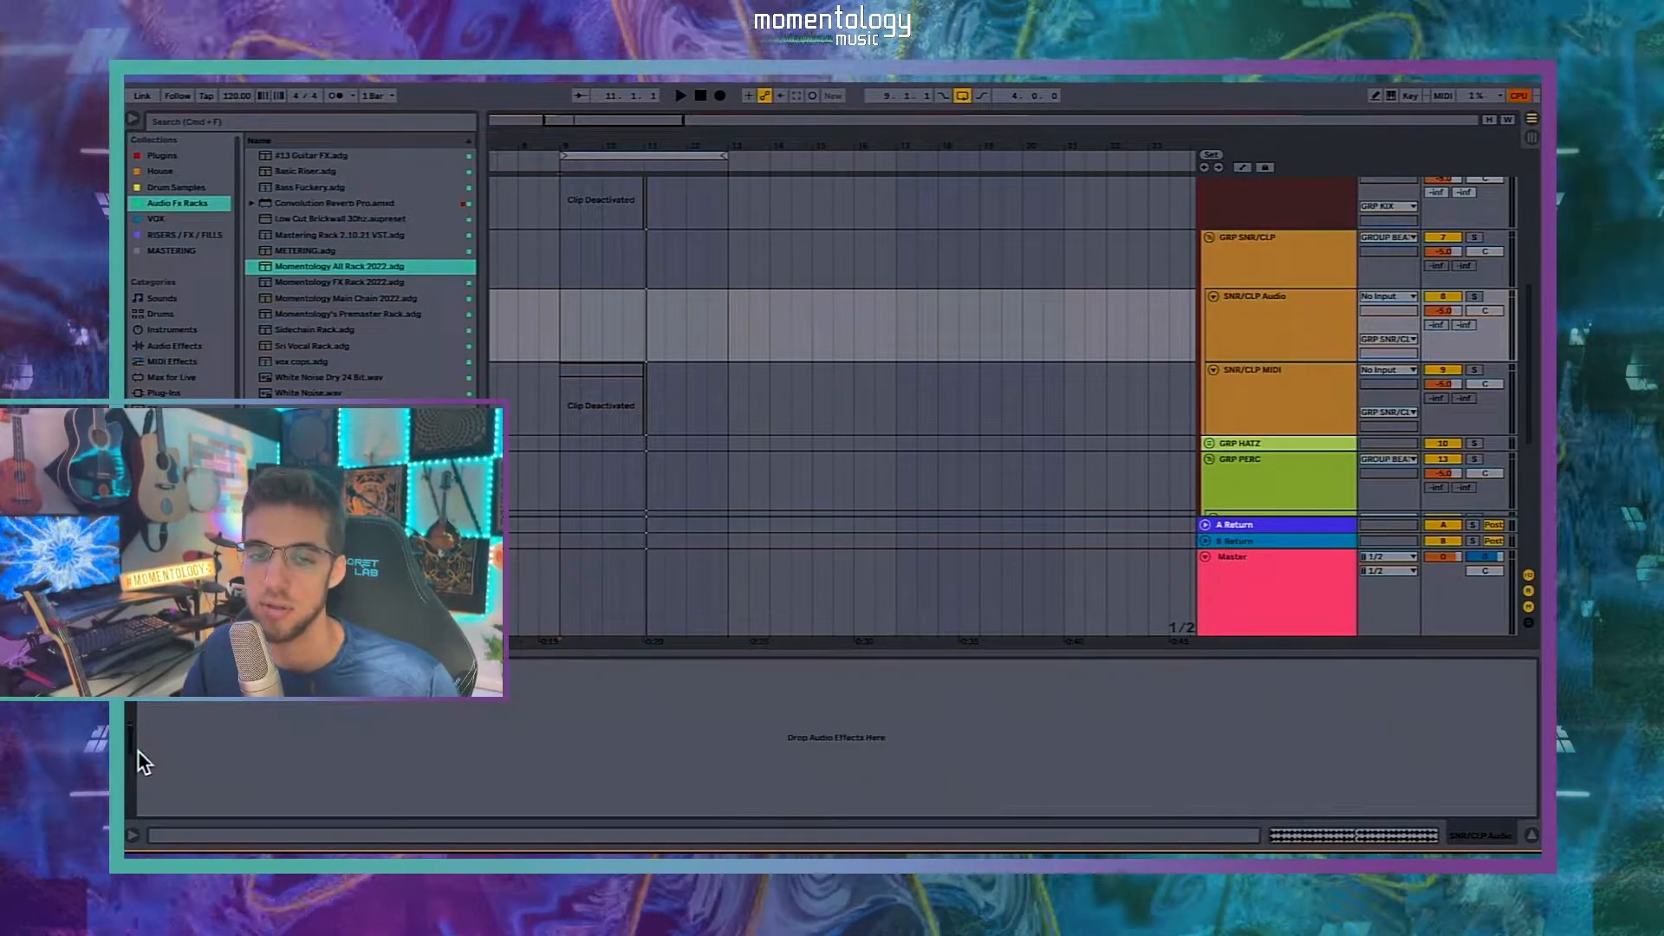
key(ctrl+z)
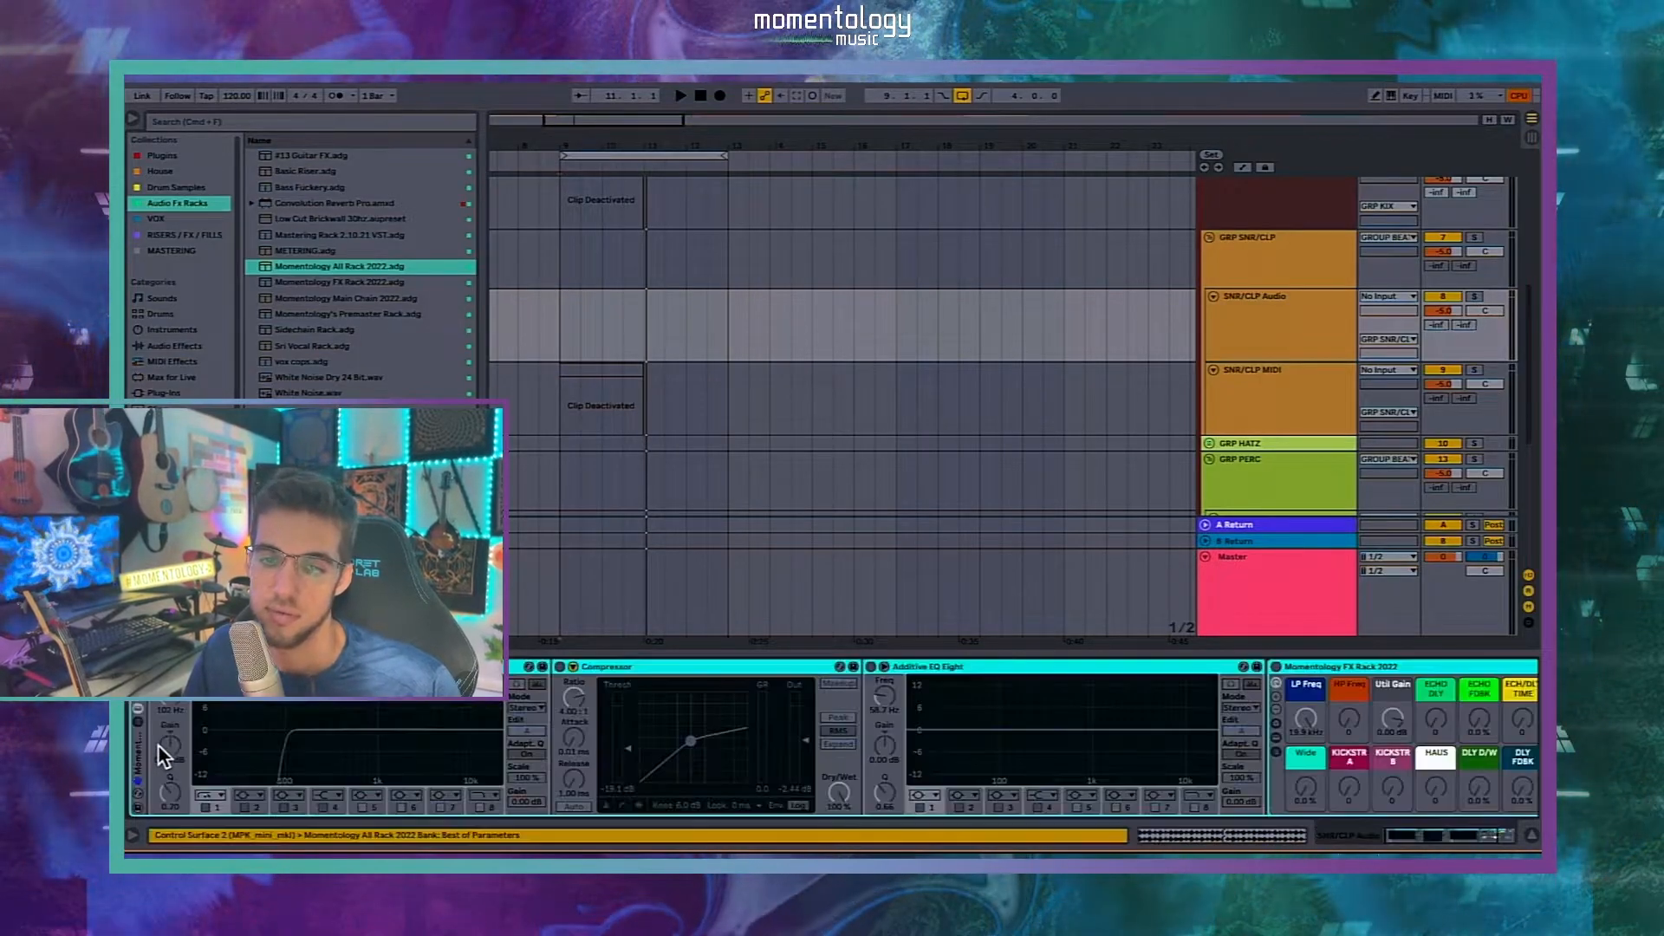
Step: Replace the old main chain rack on the SNR/CLP MIDI track with Momentology All Rack 2022, keeping the track itself and its sampler
click(1311, 382)
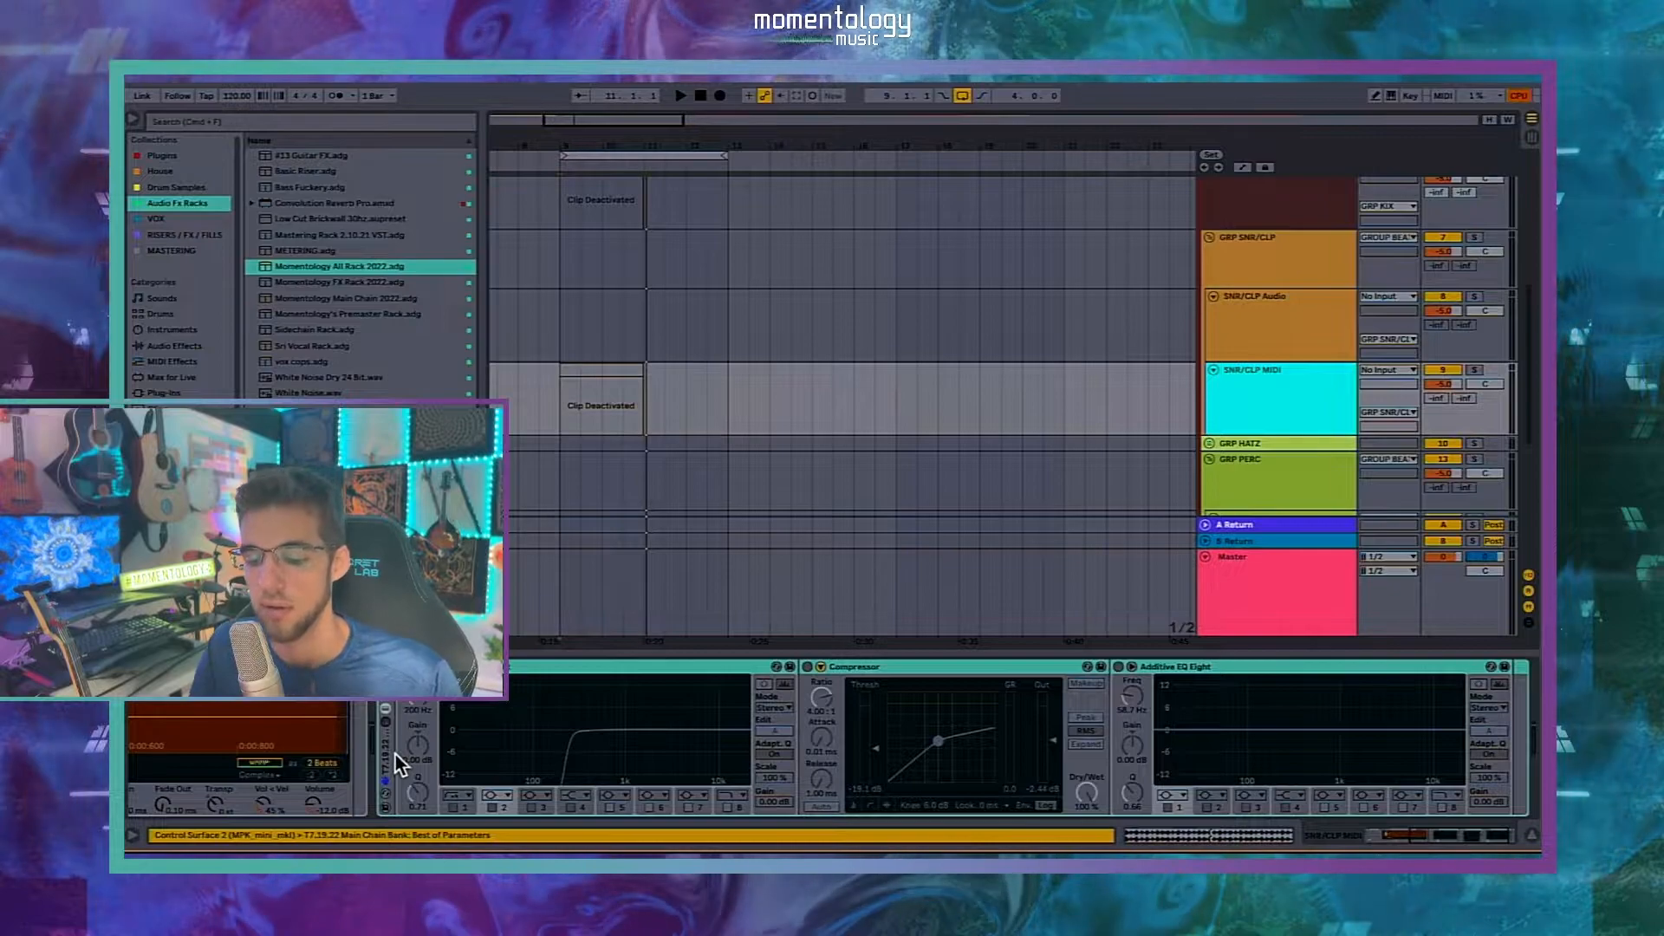
key(Delete)
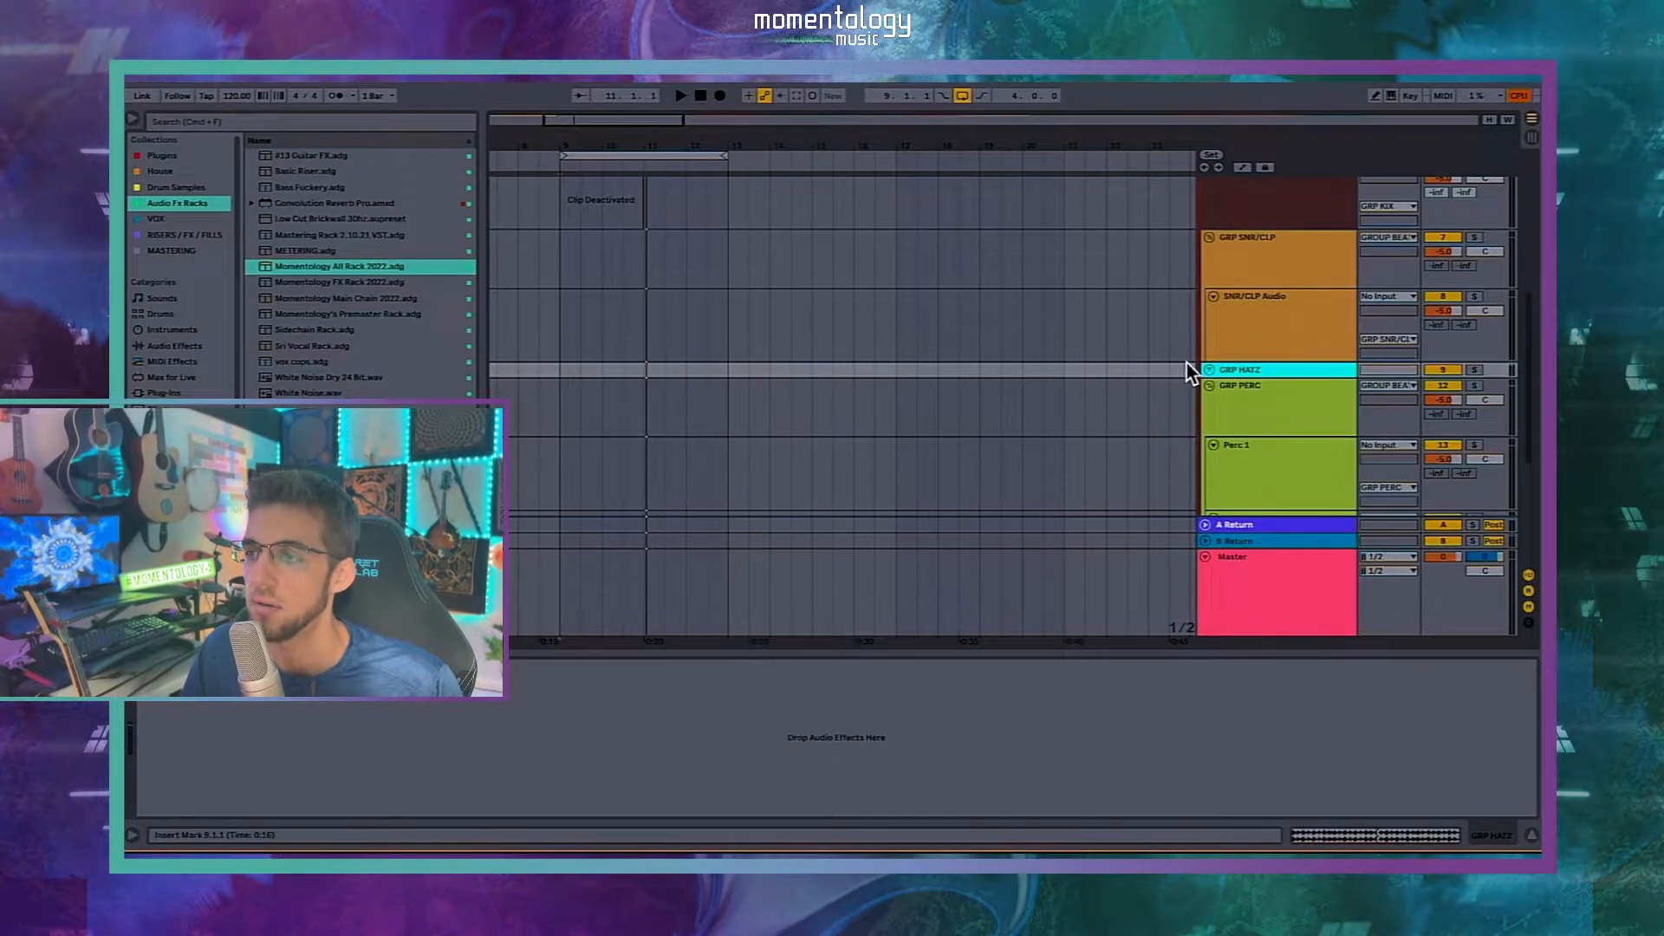
key(super+z)
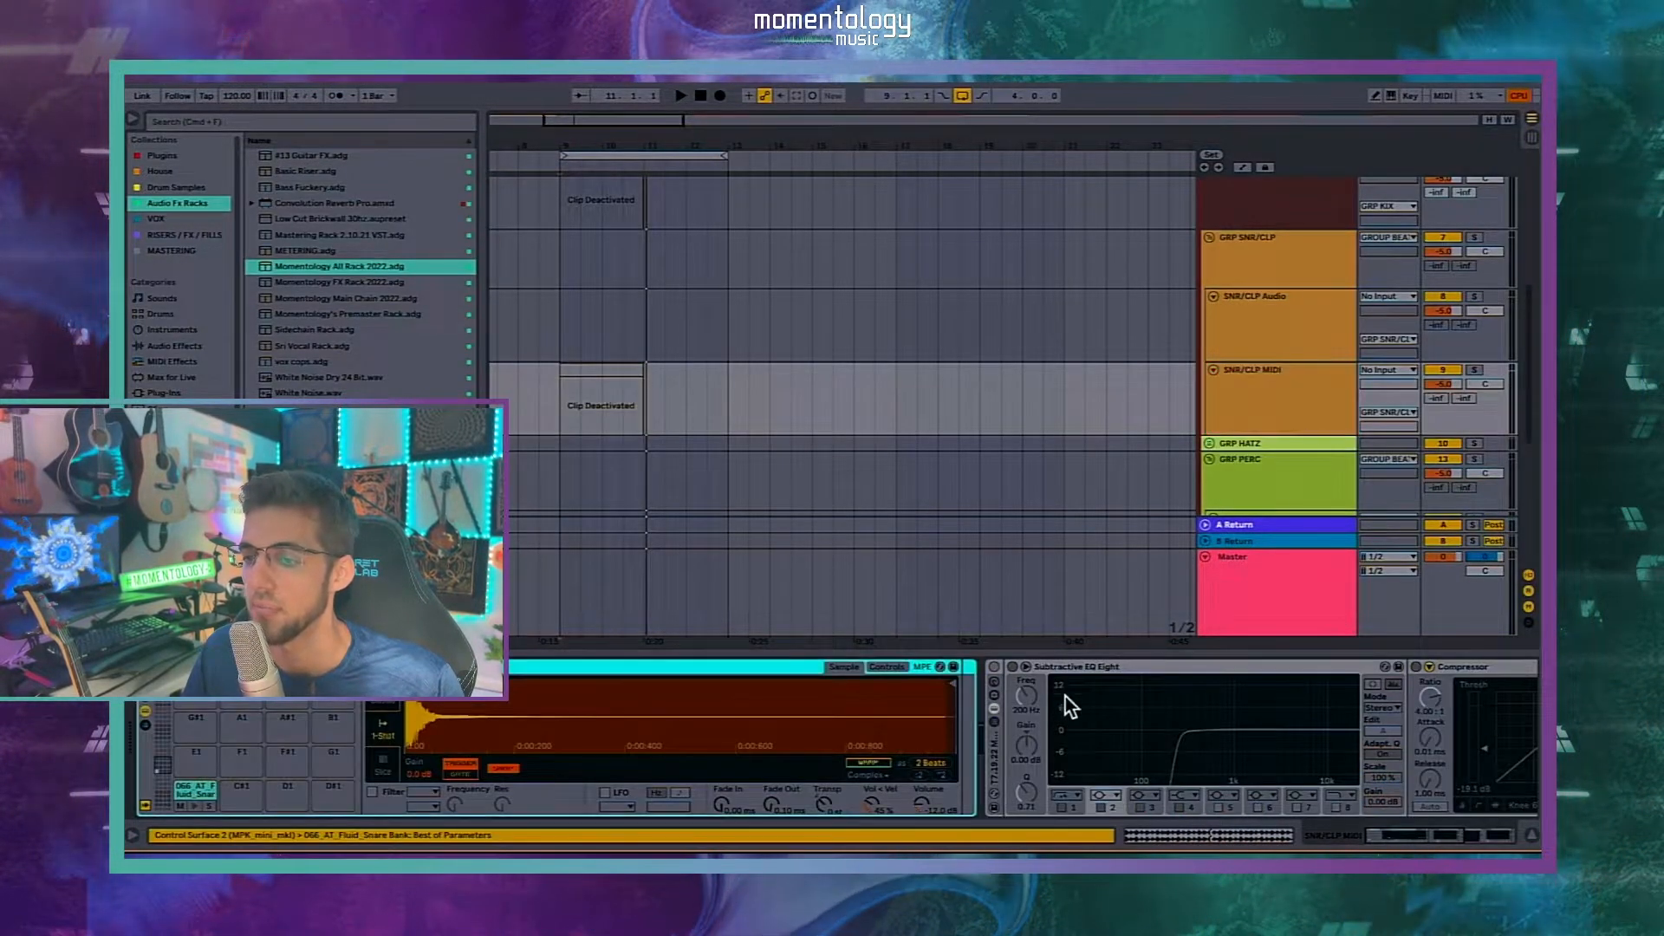
key(super+z)
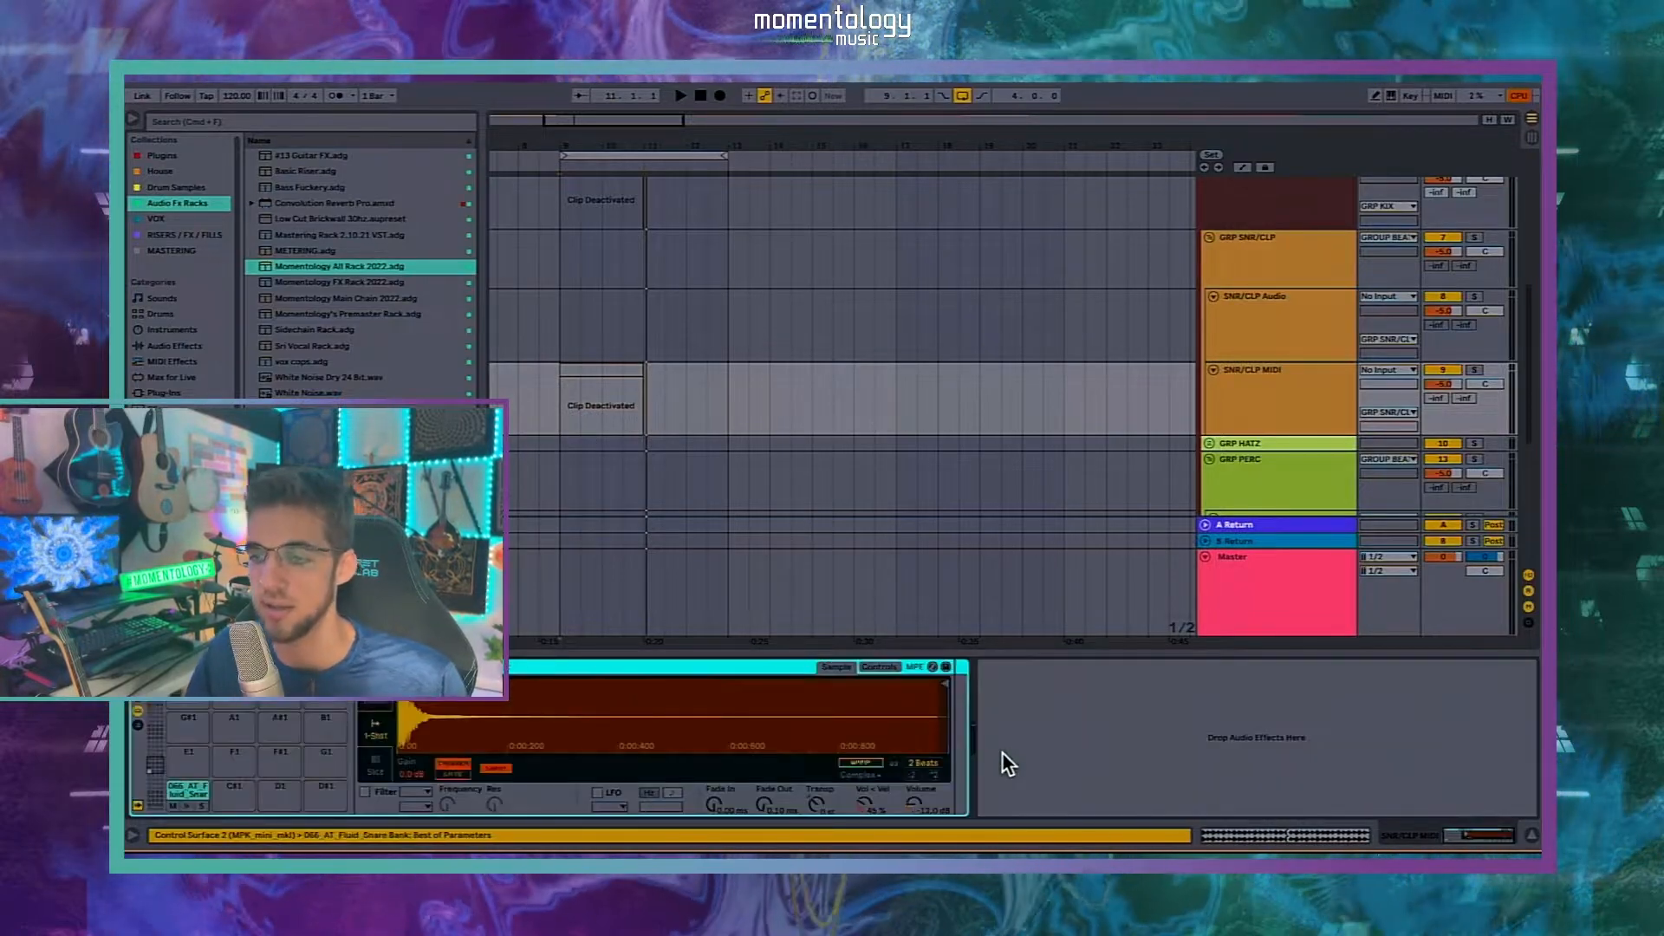
key(super+shift+z)
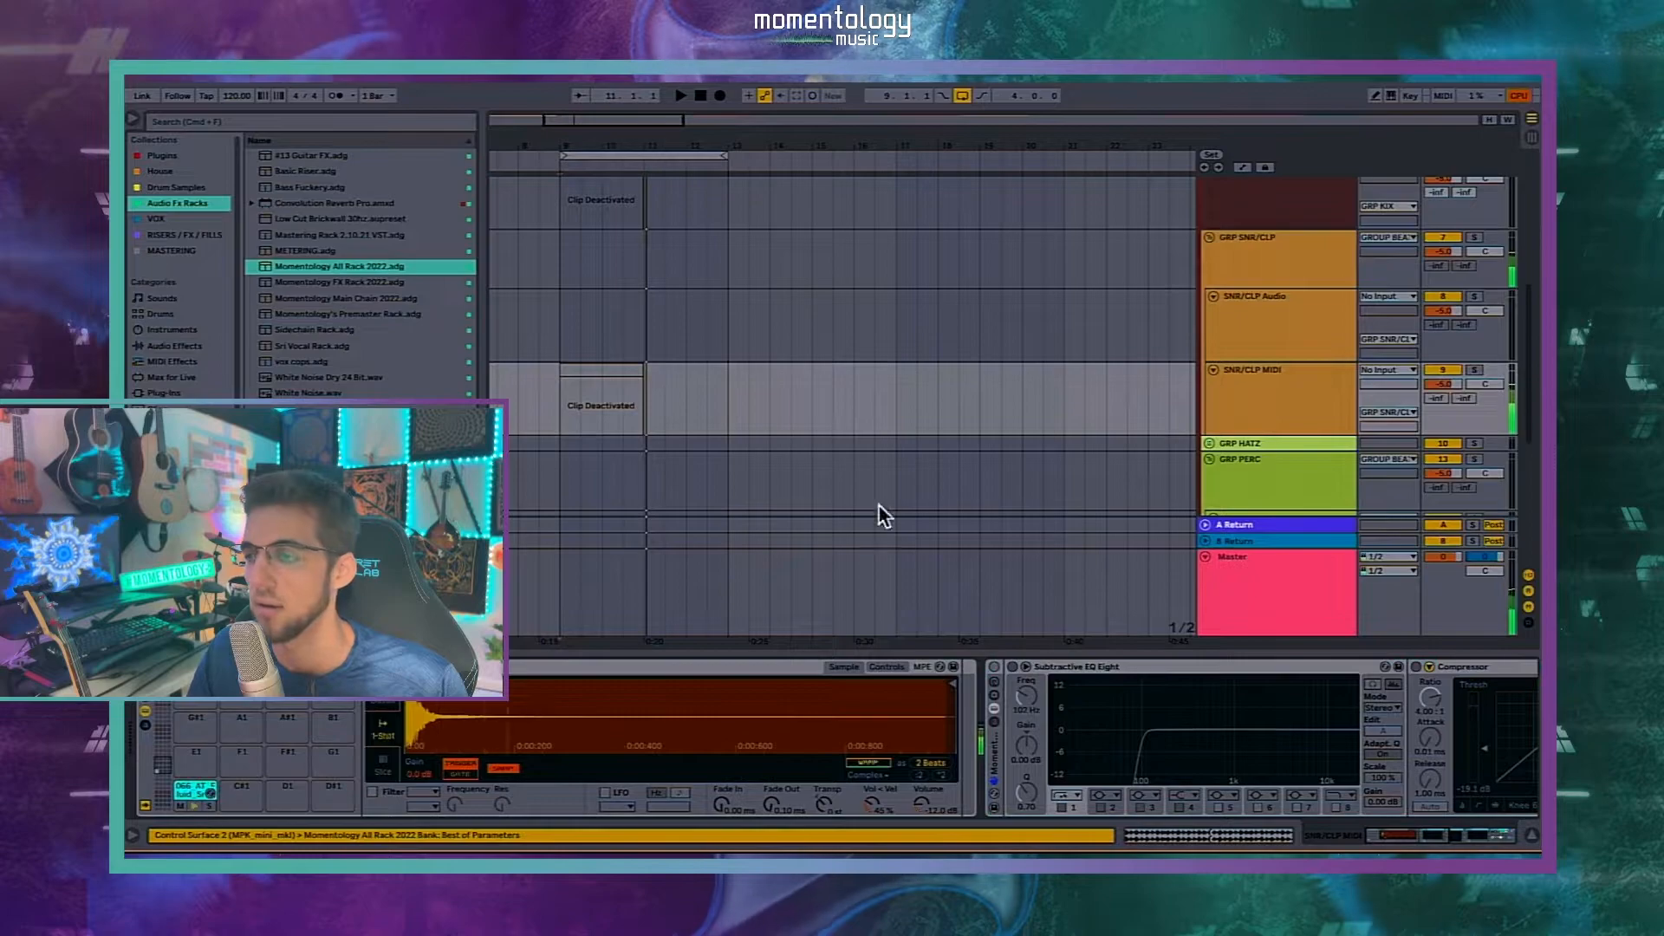
Step: Unfold the GRP HATZ group and replace the old main chain rack on its SNR/CLP Audio track with Momentology All Rack 2022
scroll(1274, 403, down, 2)
click(1209, 370)
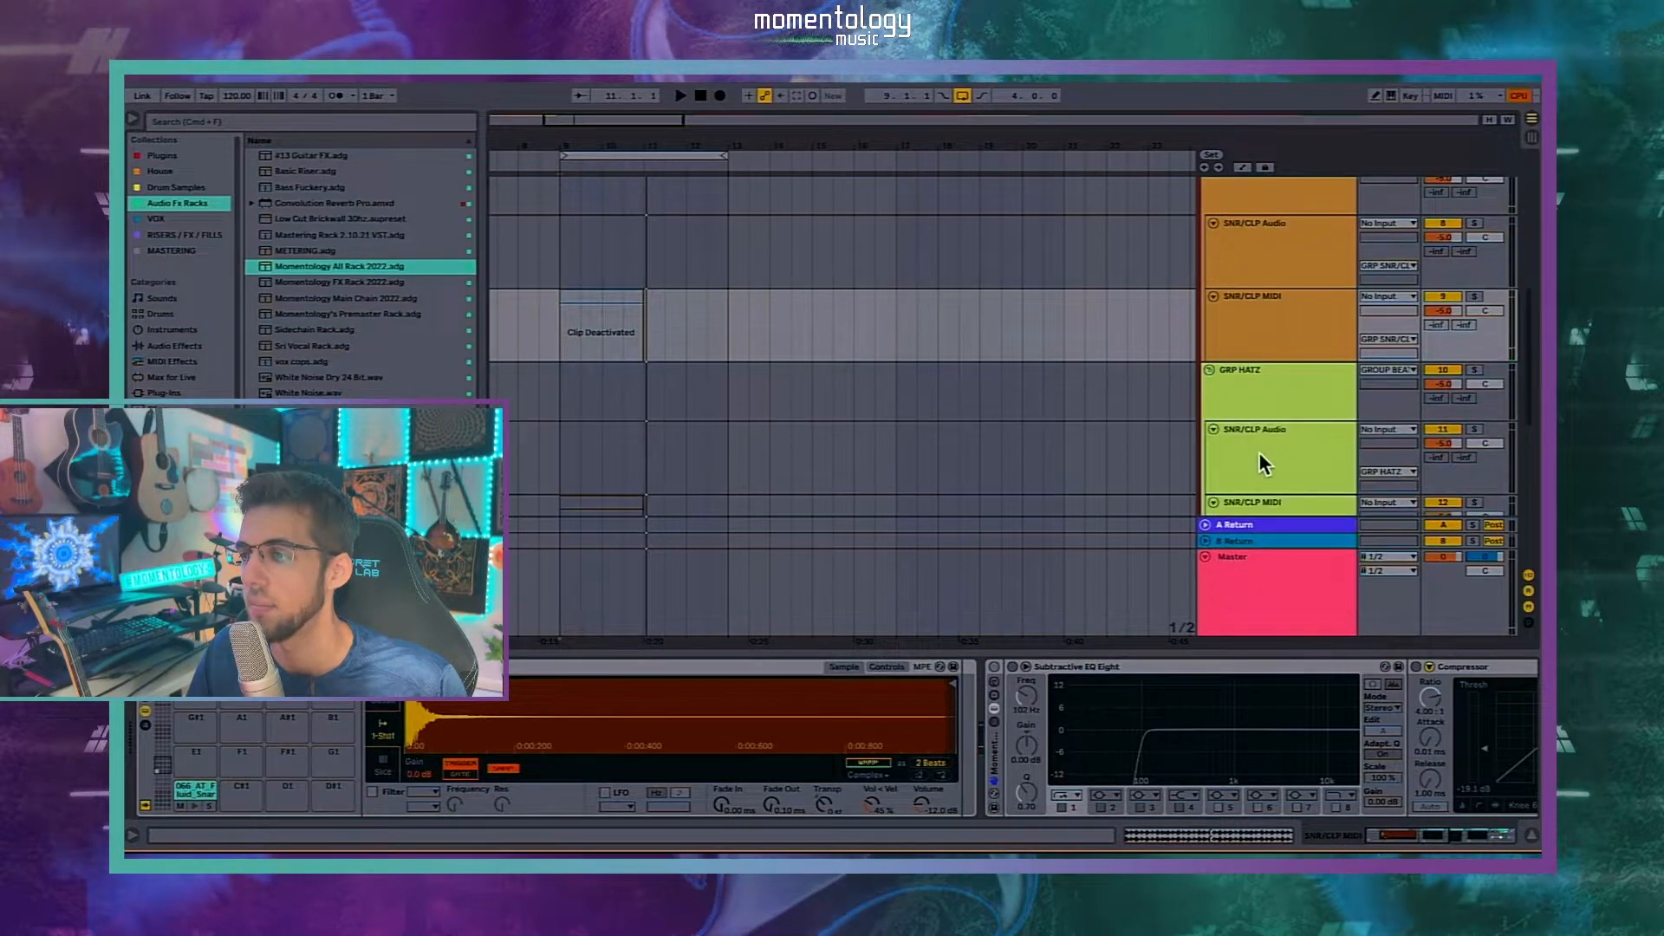
click(1258, 450)
click(149, 777)
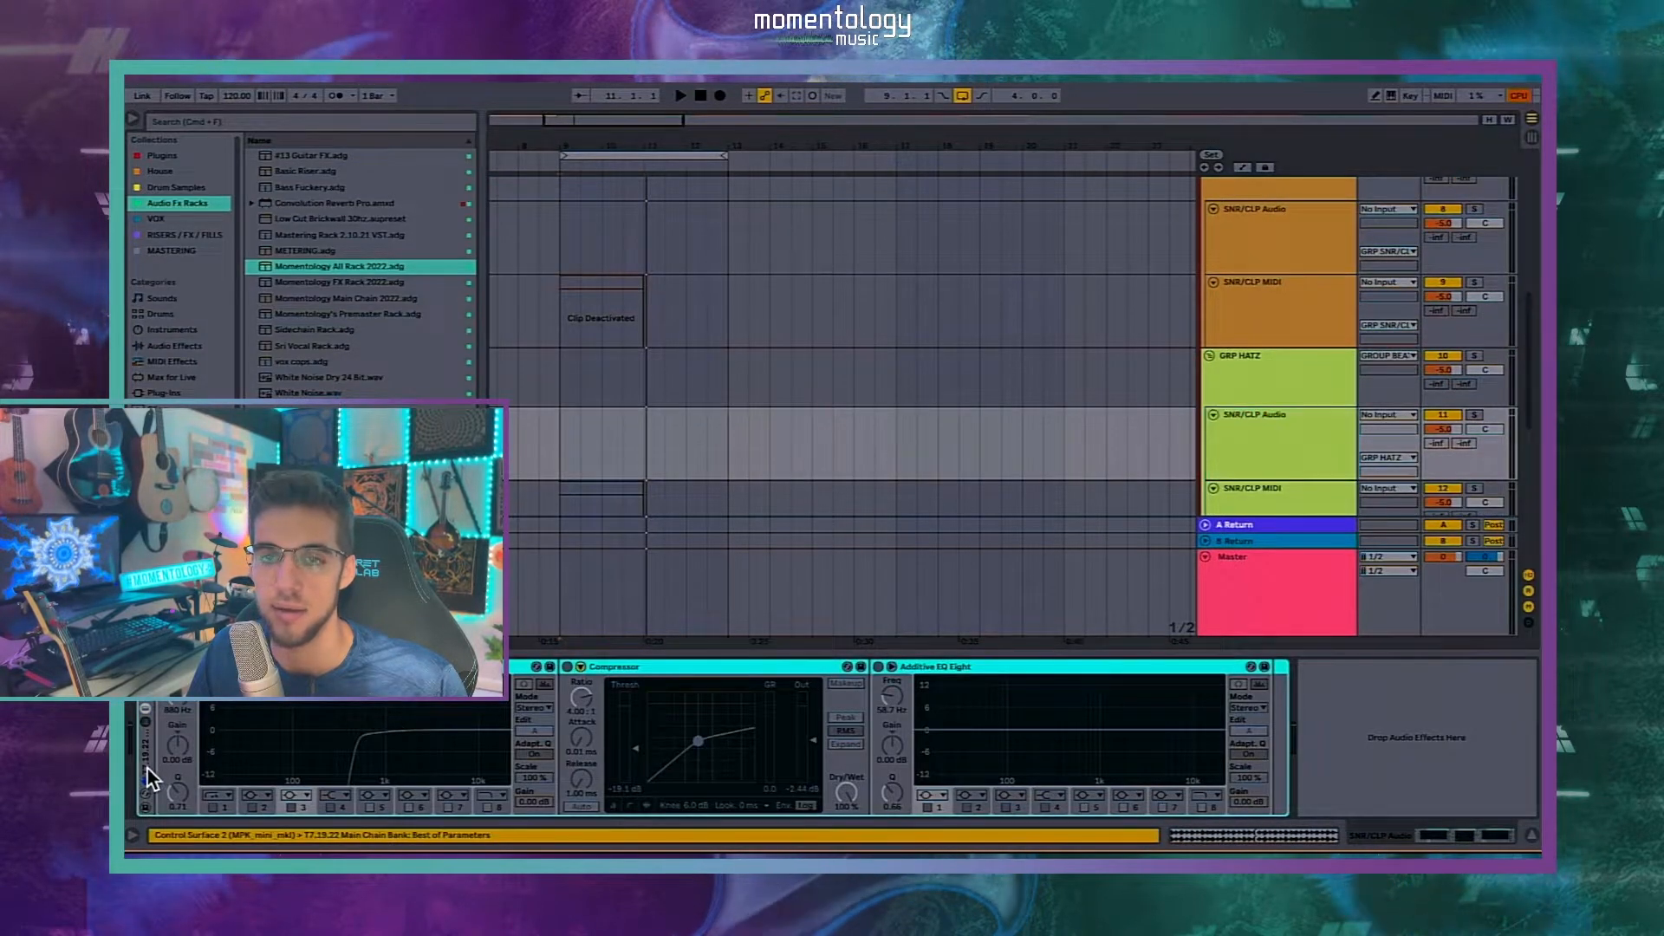
click(363, 268)
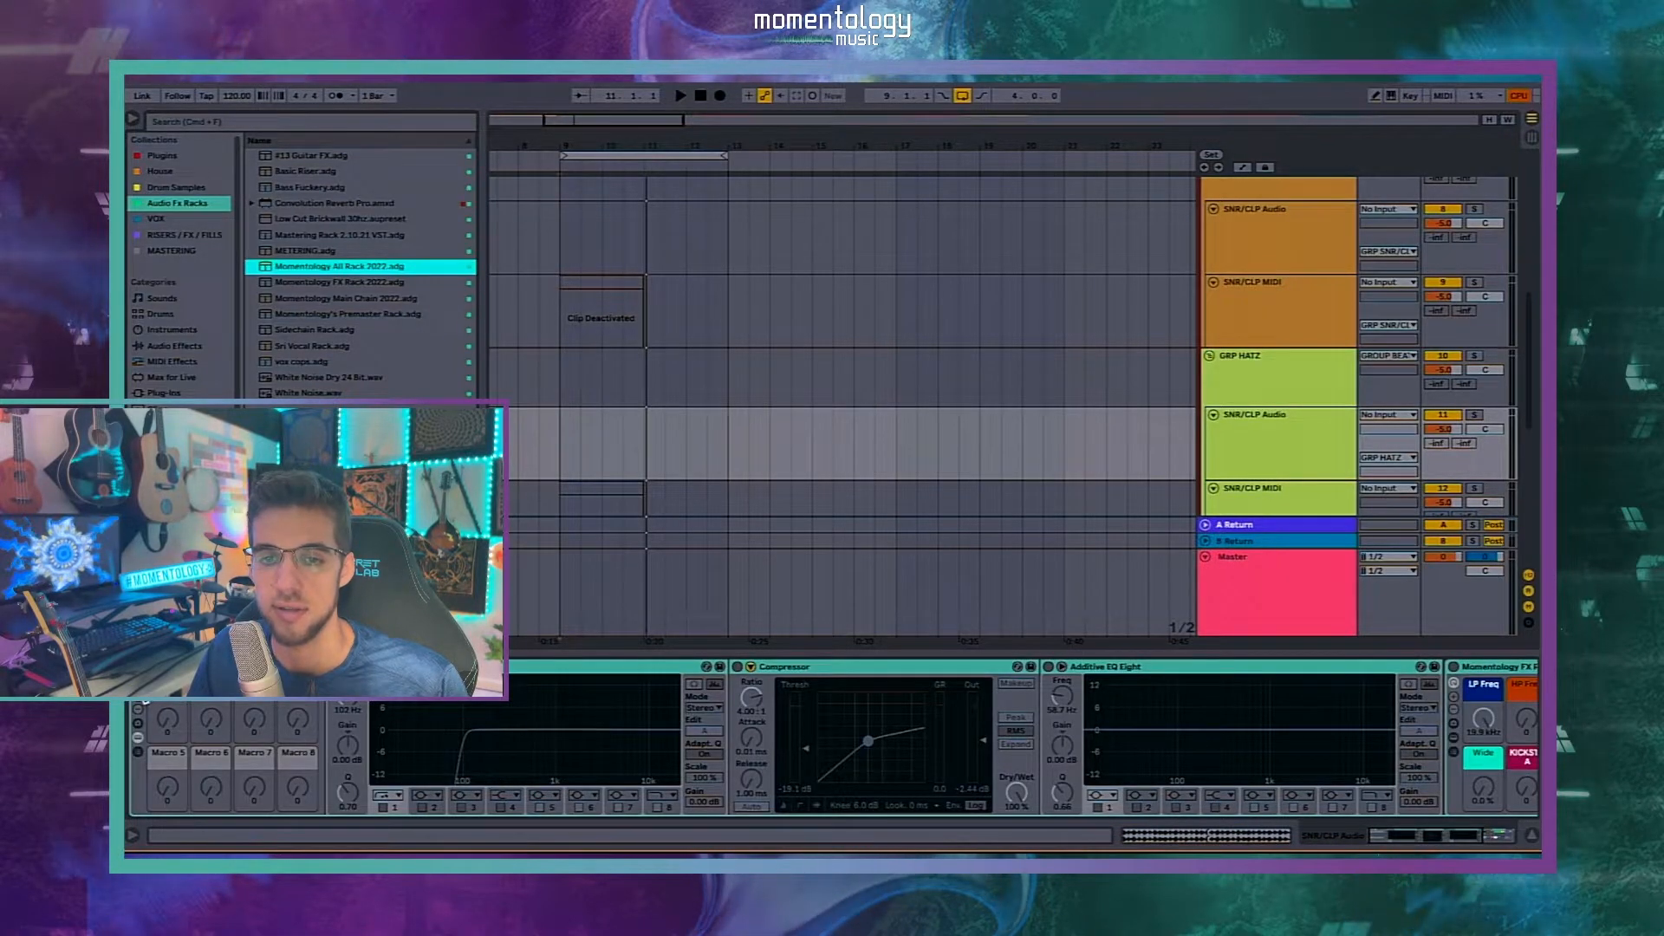
Step: Replace the old main chain rack on the SNR/CLP MIDI track in GRP HATZ with Momentology All Rack 2022, keeping its sampler
click(1256, 498)
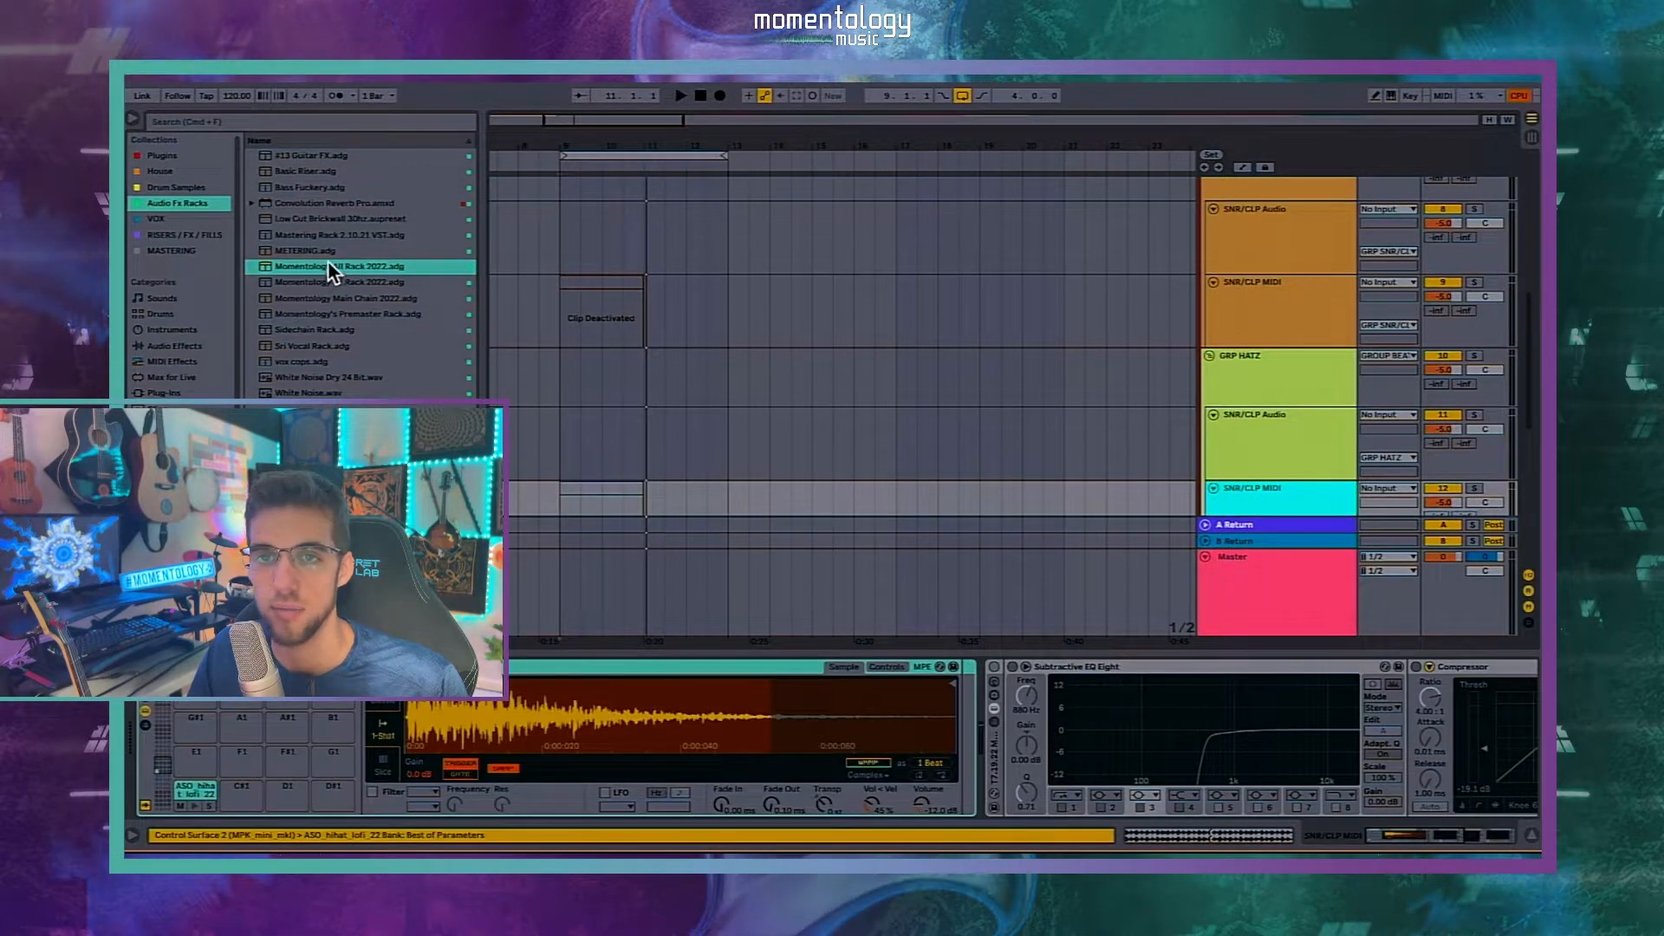
drag(329, 271, 1001, 748)
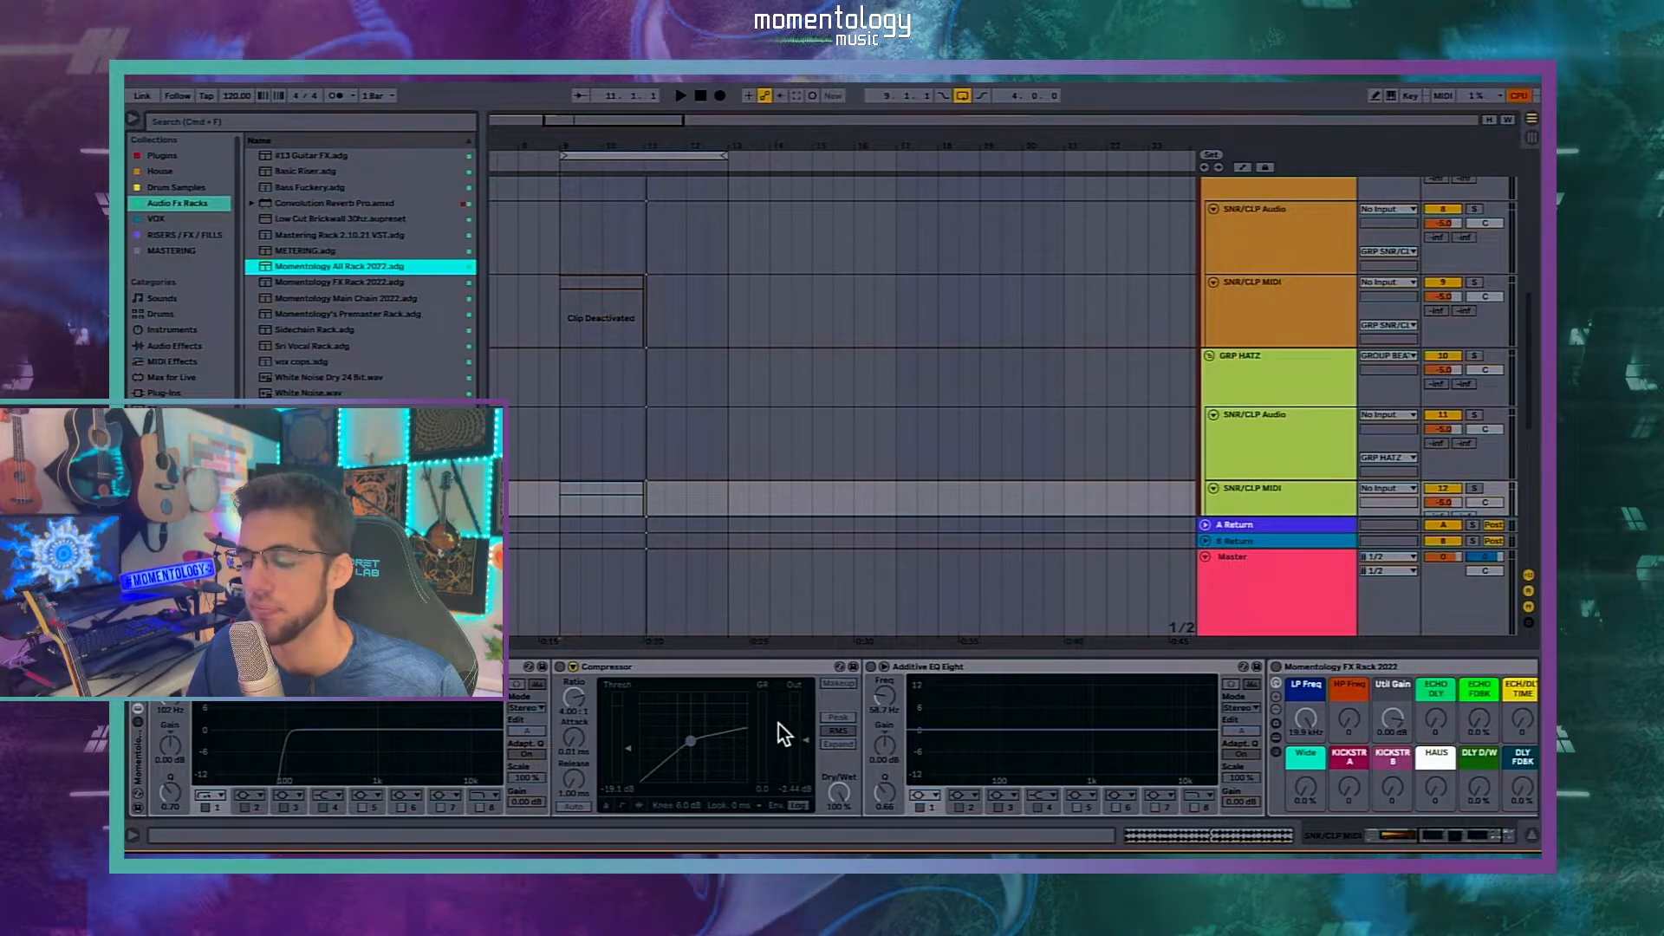
scroll(778, 725, left, 10)
Step: Replace the old main chain racks on the Perc 1 and Perc 2 tracks in GRP PERC with Momentology All Rack 2022
scroll(1344, 274, down, 5)
click(1314, 277)
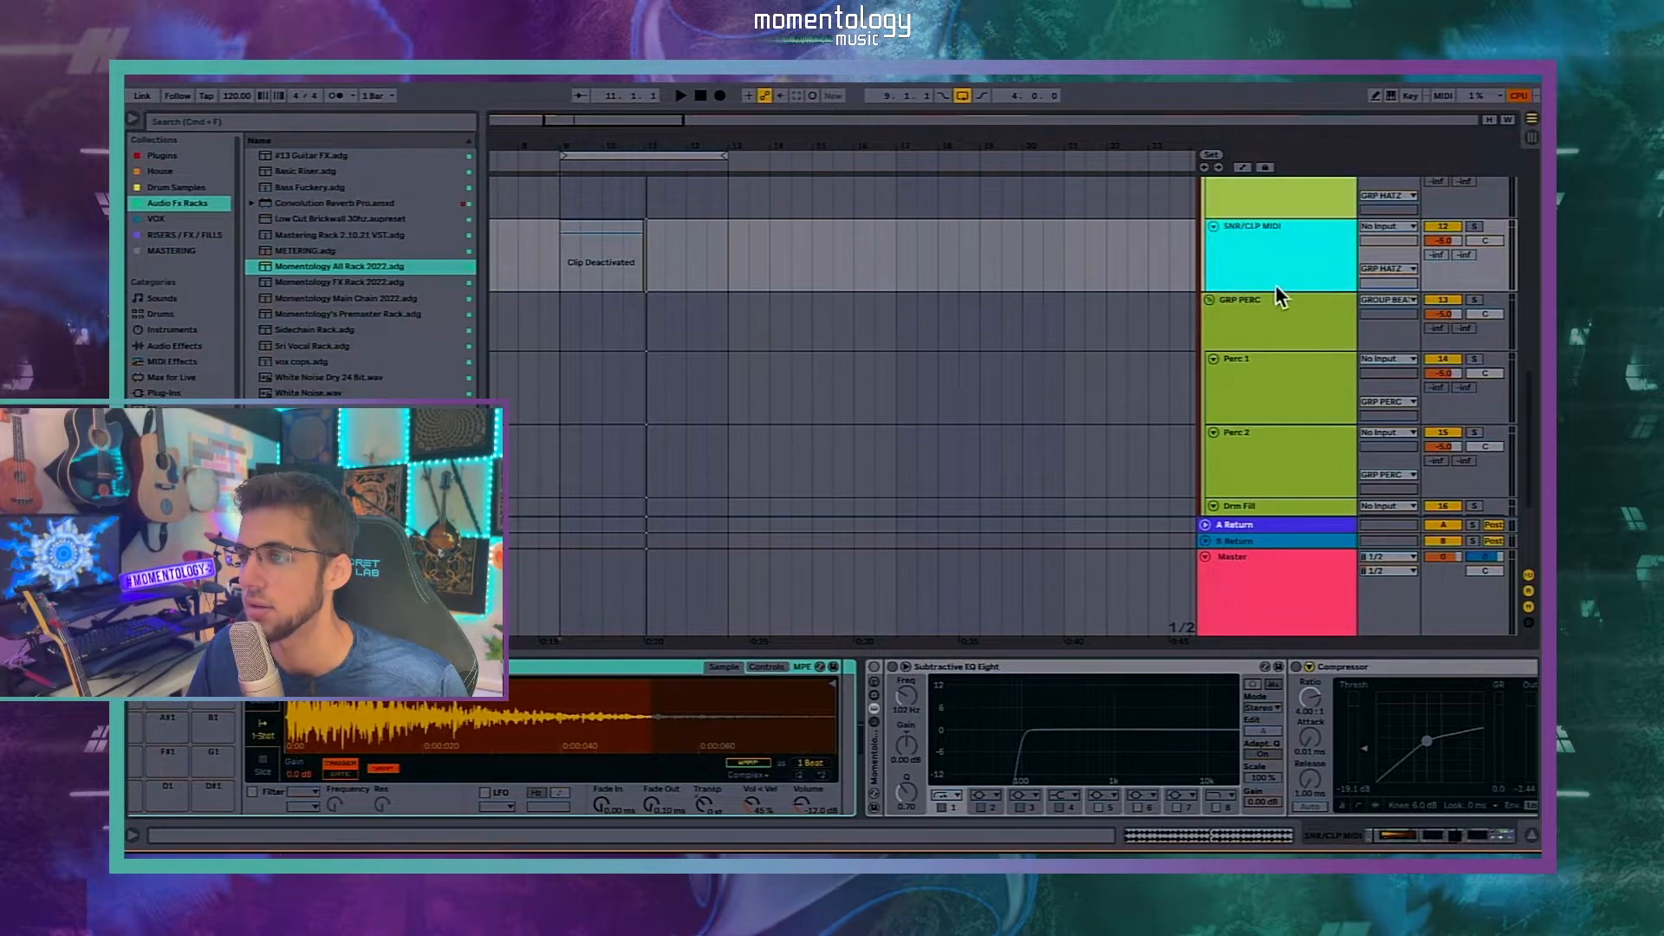
click(1291, 315)
click(1299, 362)
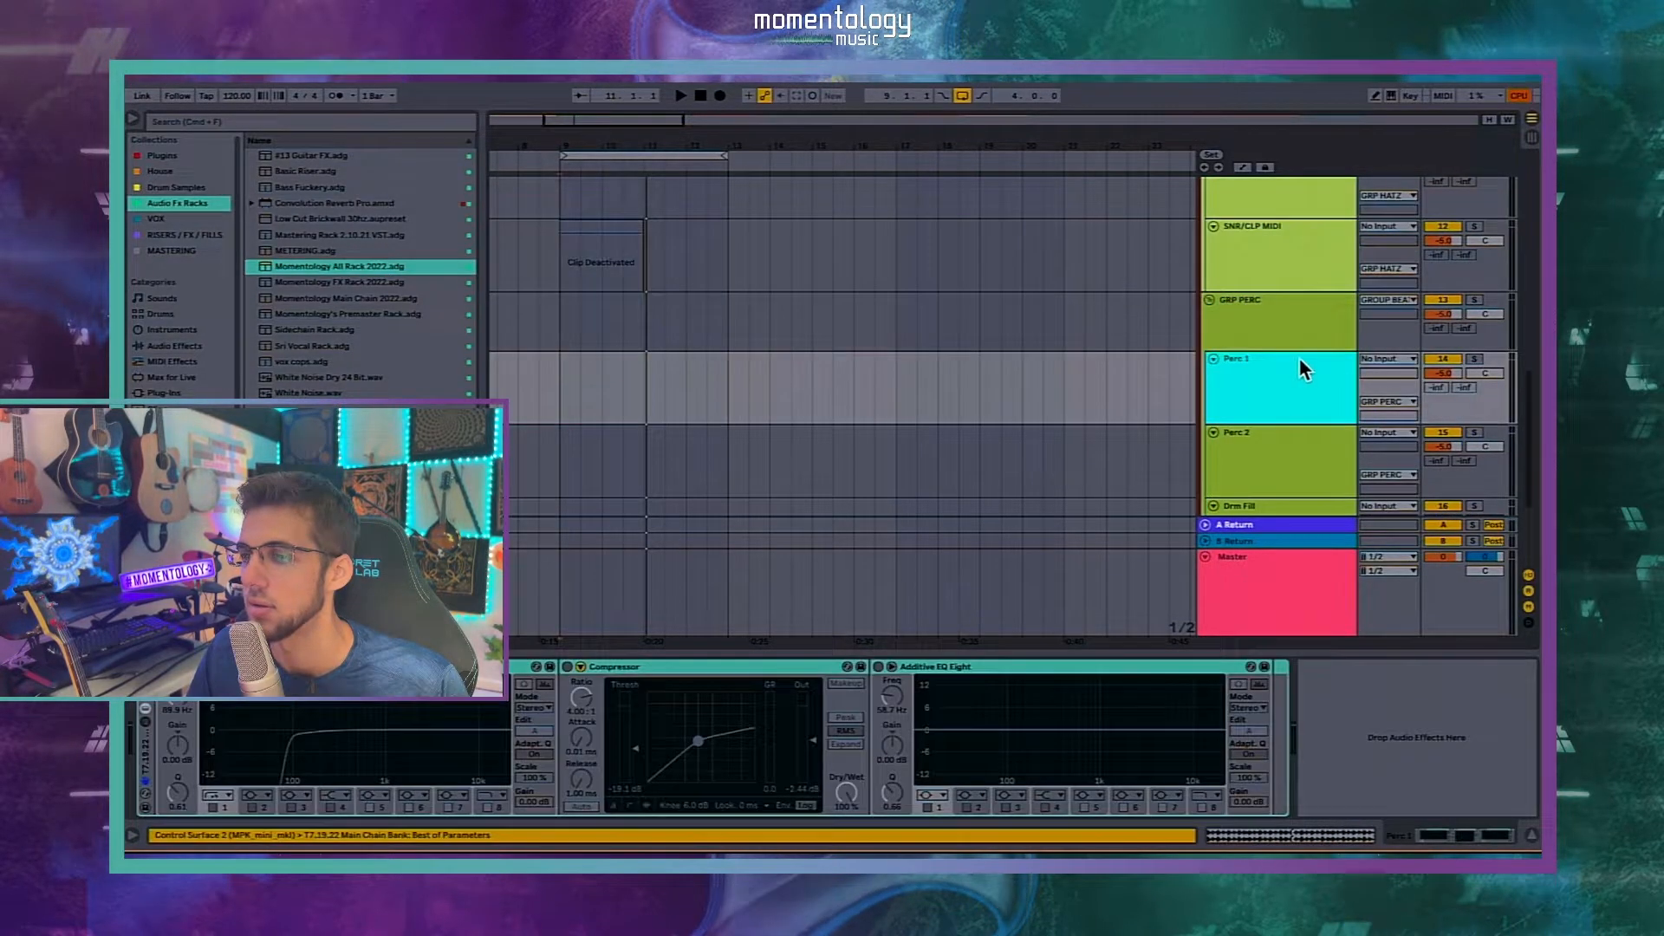
double_click(329, 269)
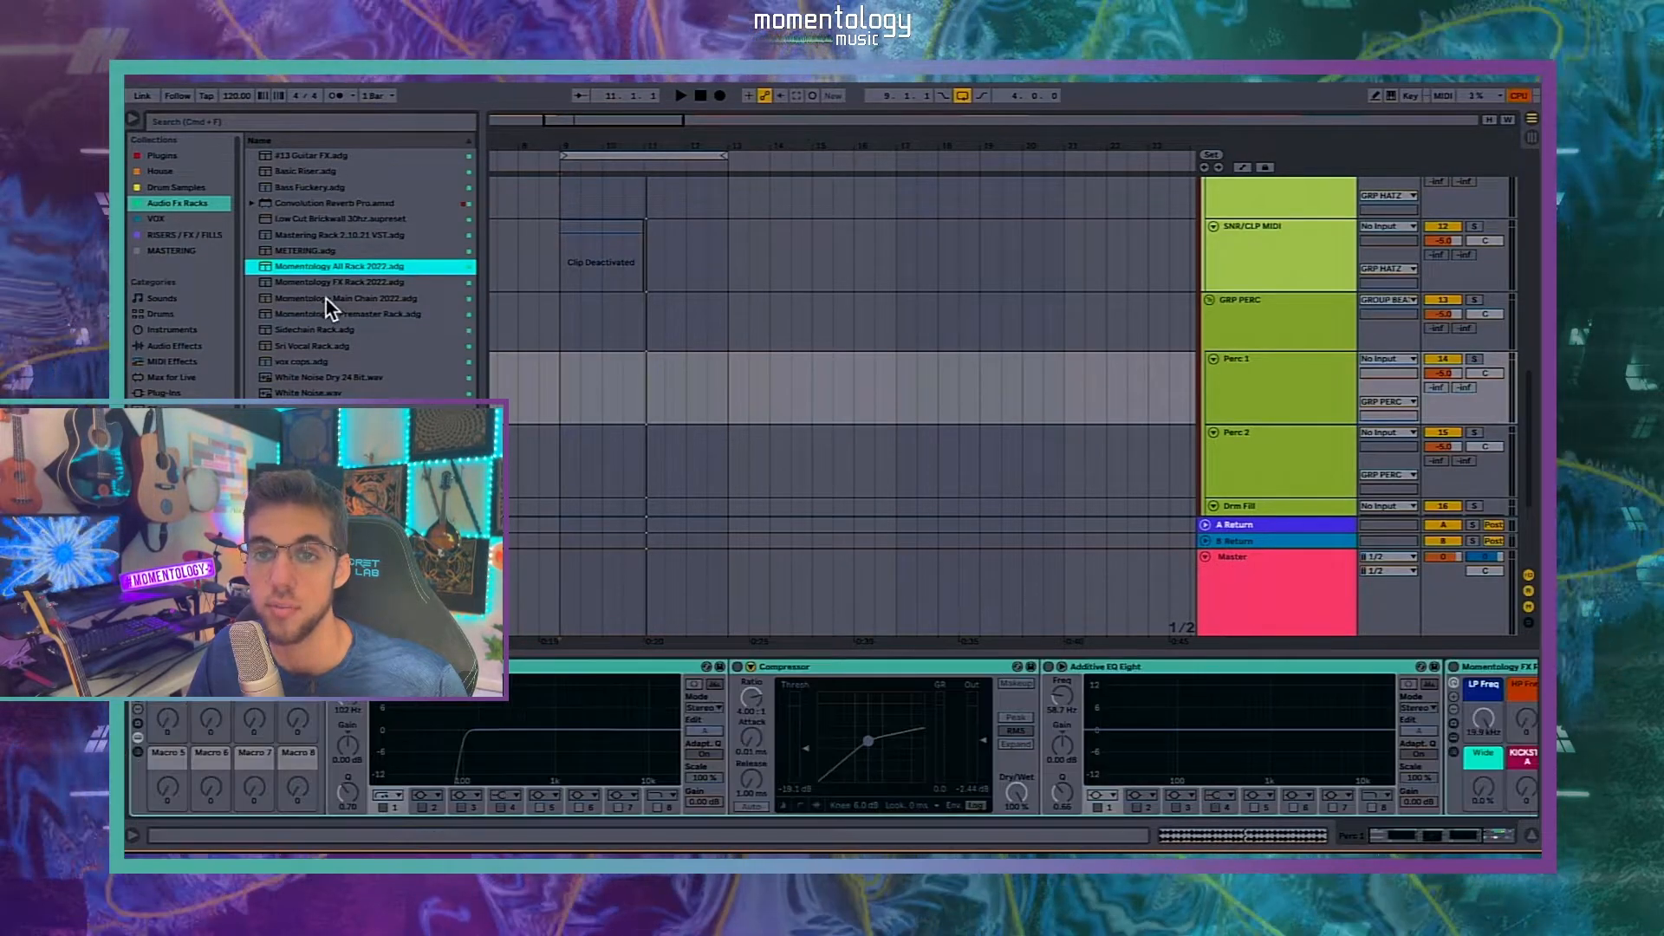
click(1232, 451)
drag(369, 274, 154, 766)
Step: Replace the old main chain rack on the Drm Fill track with Momentology All Rack 2022 and hide its macro controls
scroll(1183, 373, down, 3)
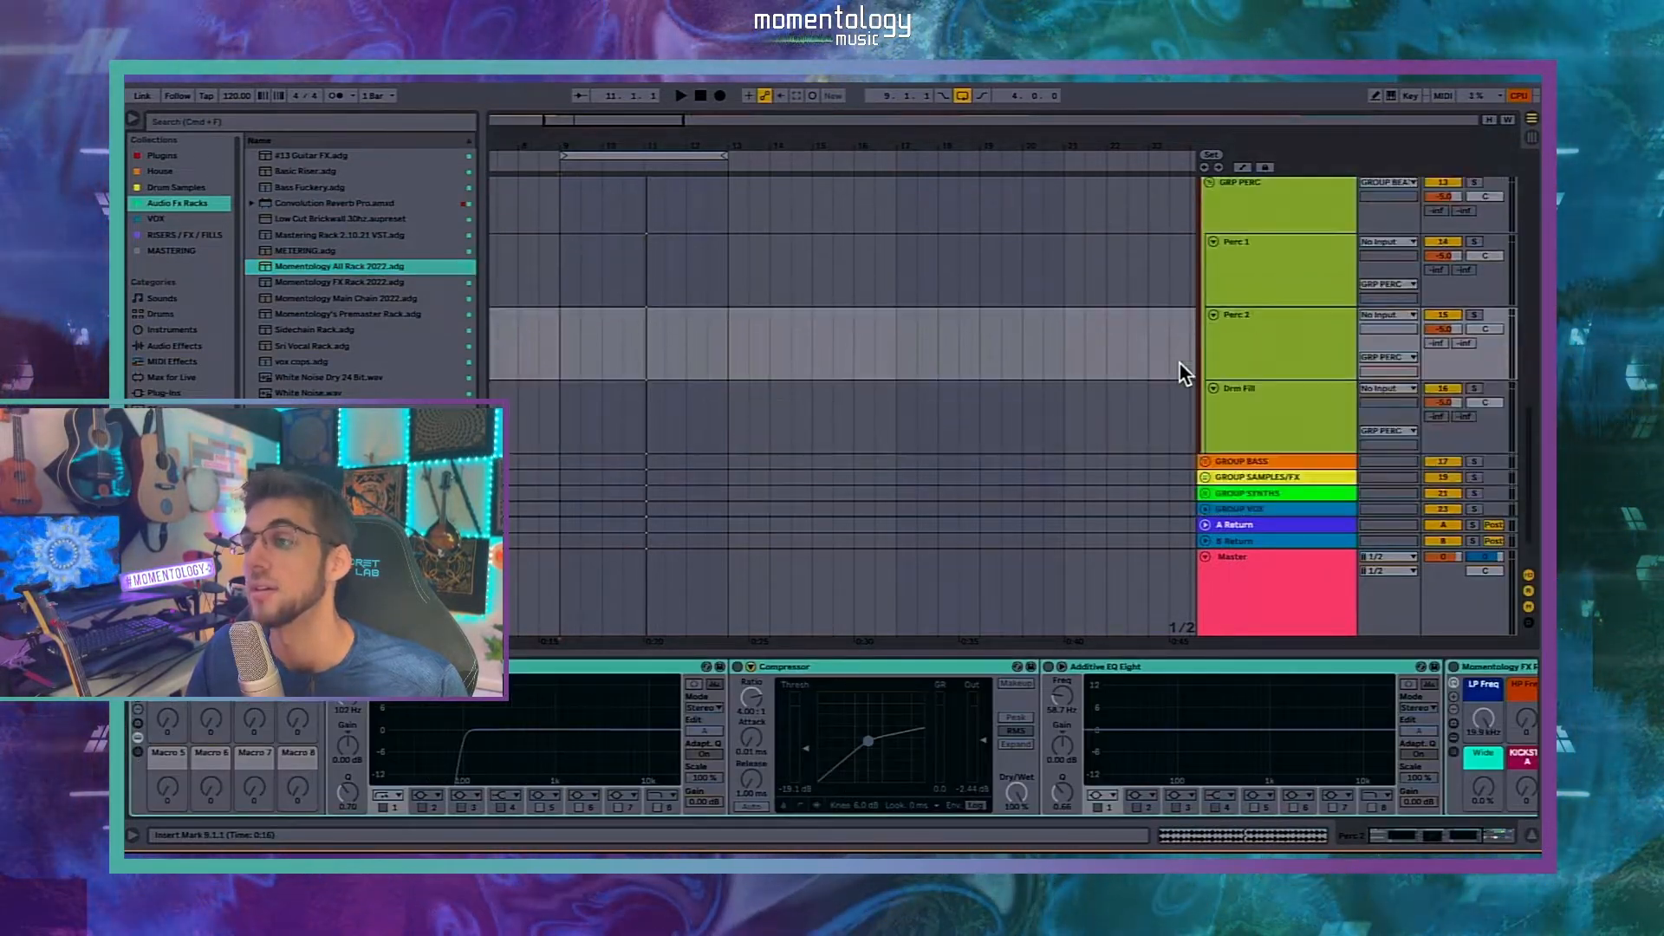
scroll(1183, 374, down, 1)
click(1281, 397)
drag(363, 277, 147, 767)
drag(183, 710, 206, 703)
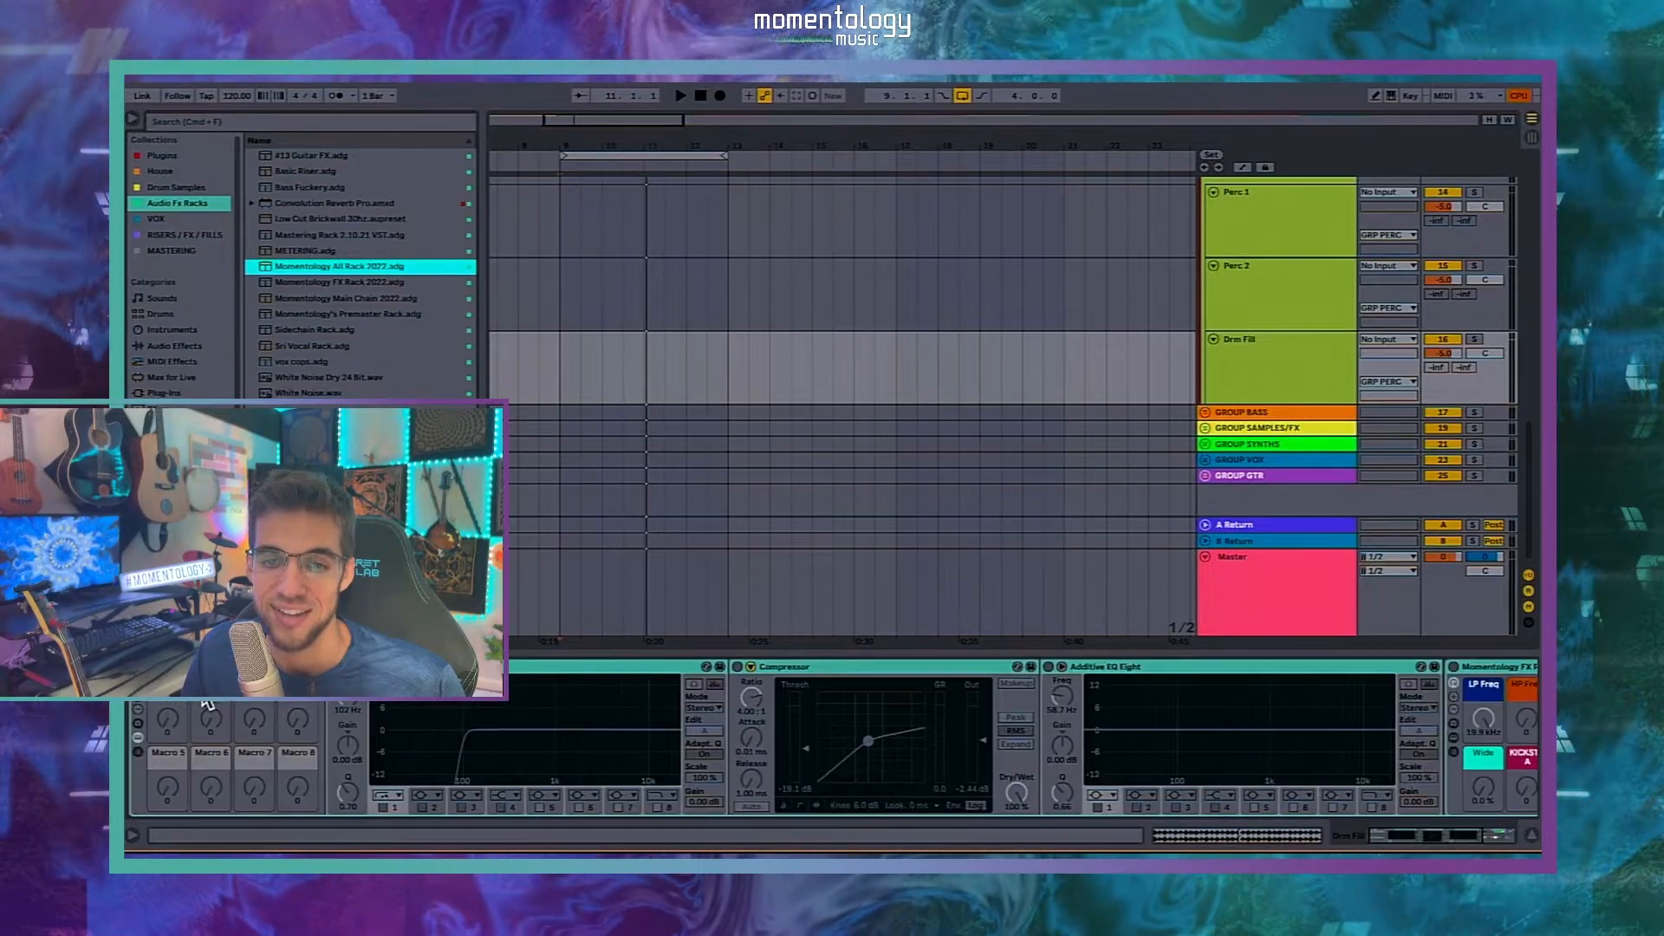
click(139, 708)
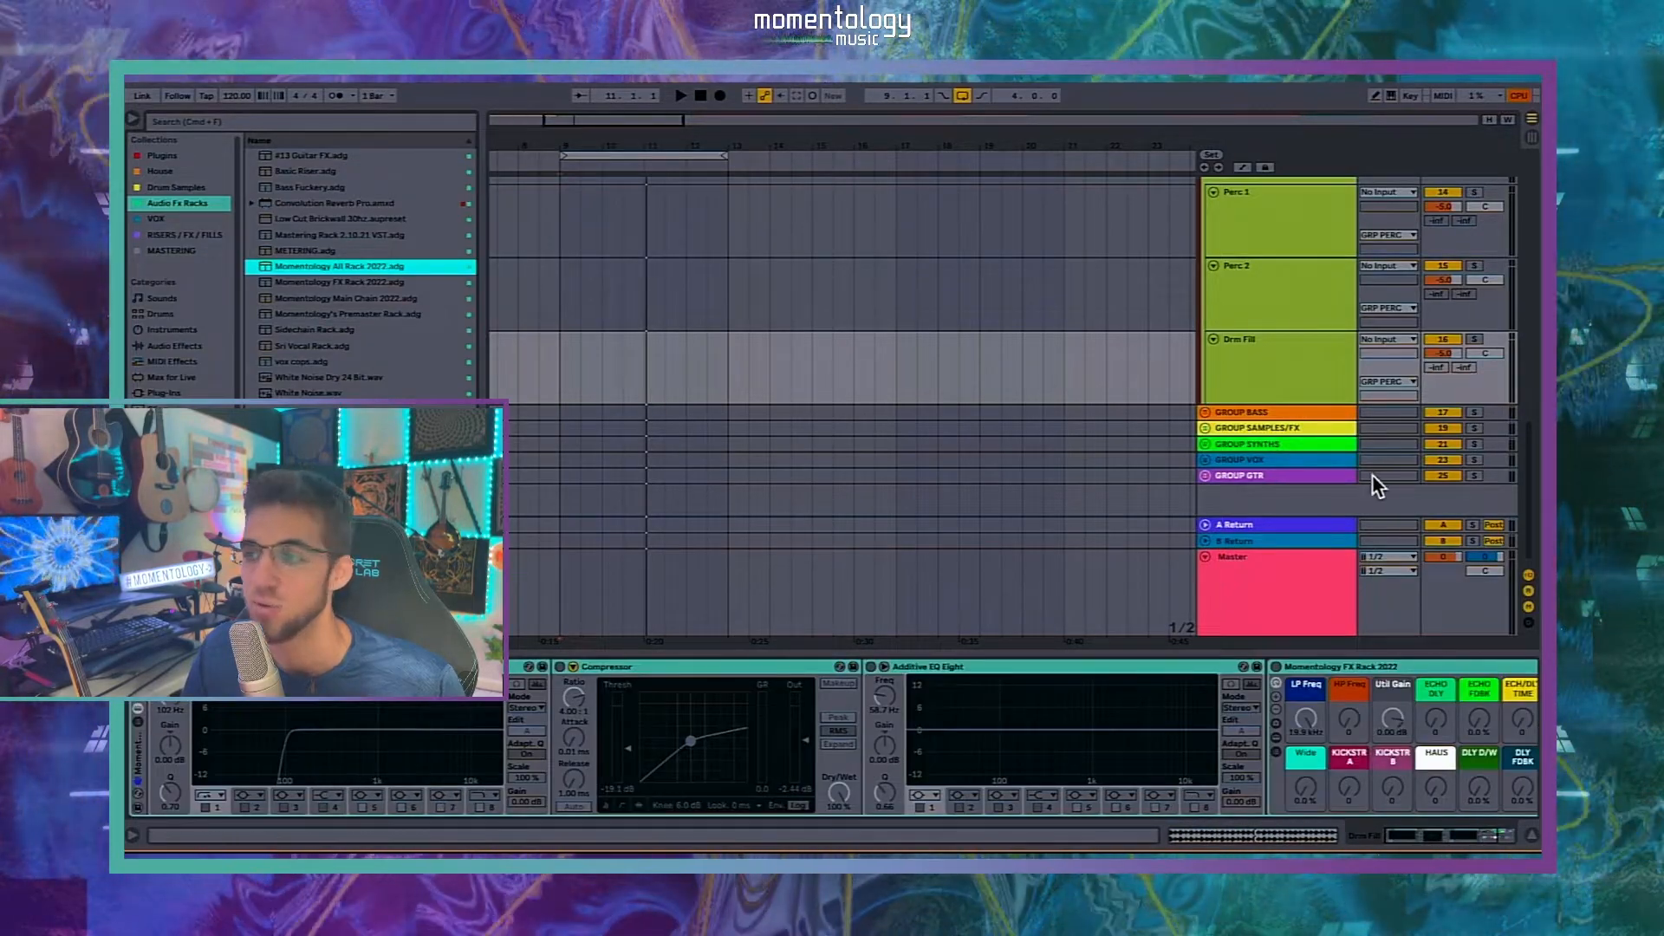
Step: Fold the GRP PERC and GRP HATZ groups
click(1282, 377)
scroll(1274, 346, up, 3)
click(1281, 343)
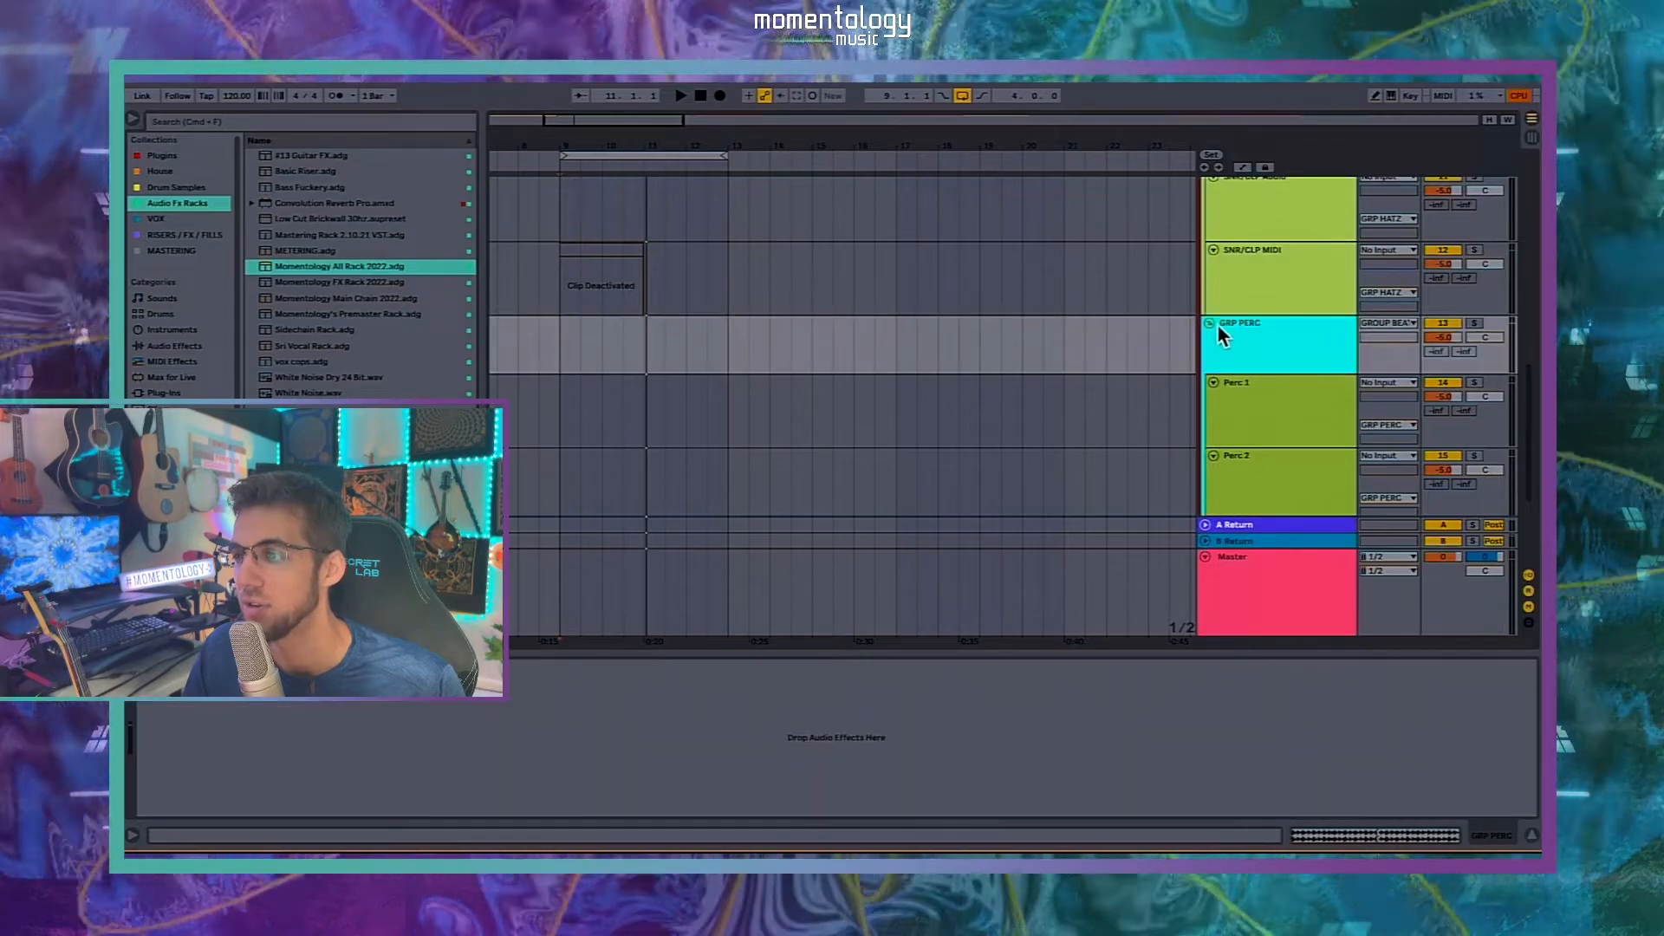
click(1210, 323)
click(1221, 329)
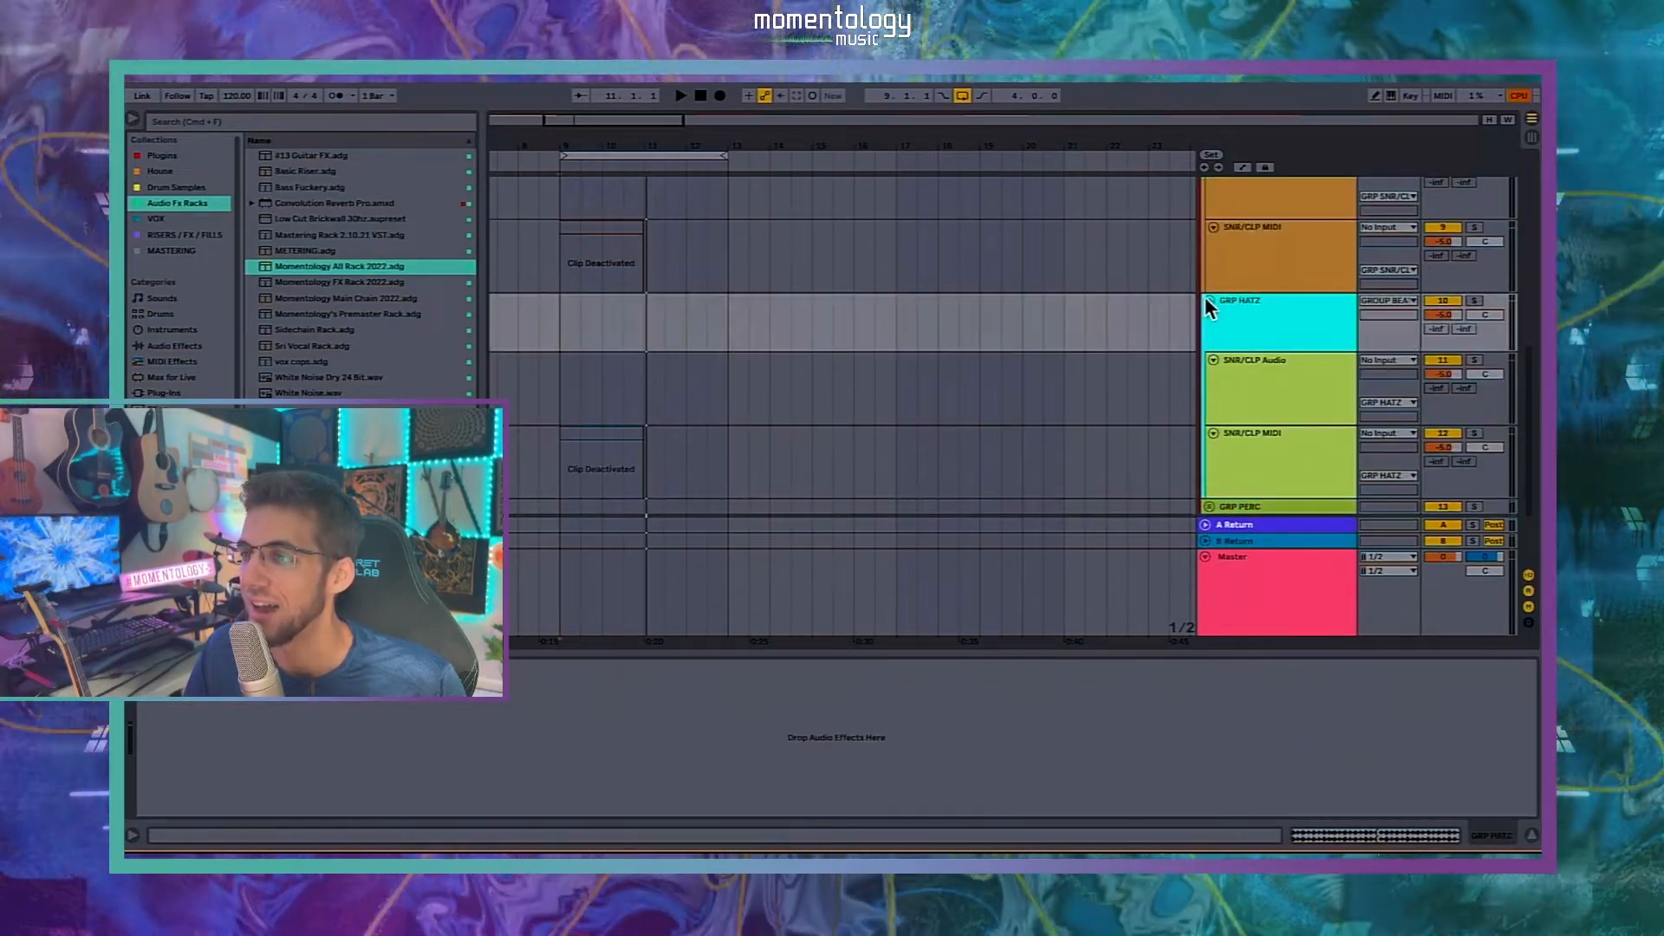
click(1208, 300)
Step: Fold the GRP SNR/CLP and GRP KIX groups and the Drum Loop track inside GROUP BEATS
scroll(1235, 278, up, 2)
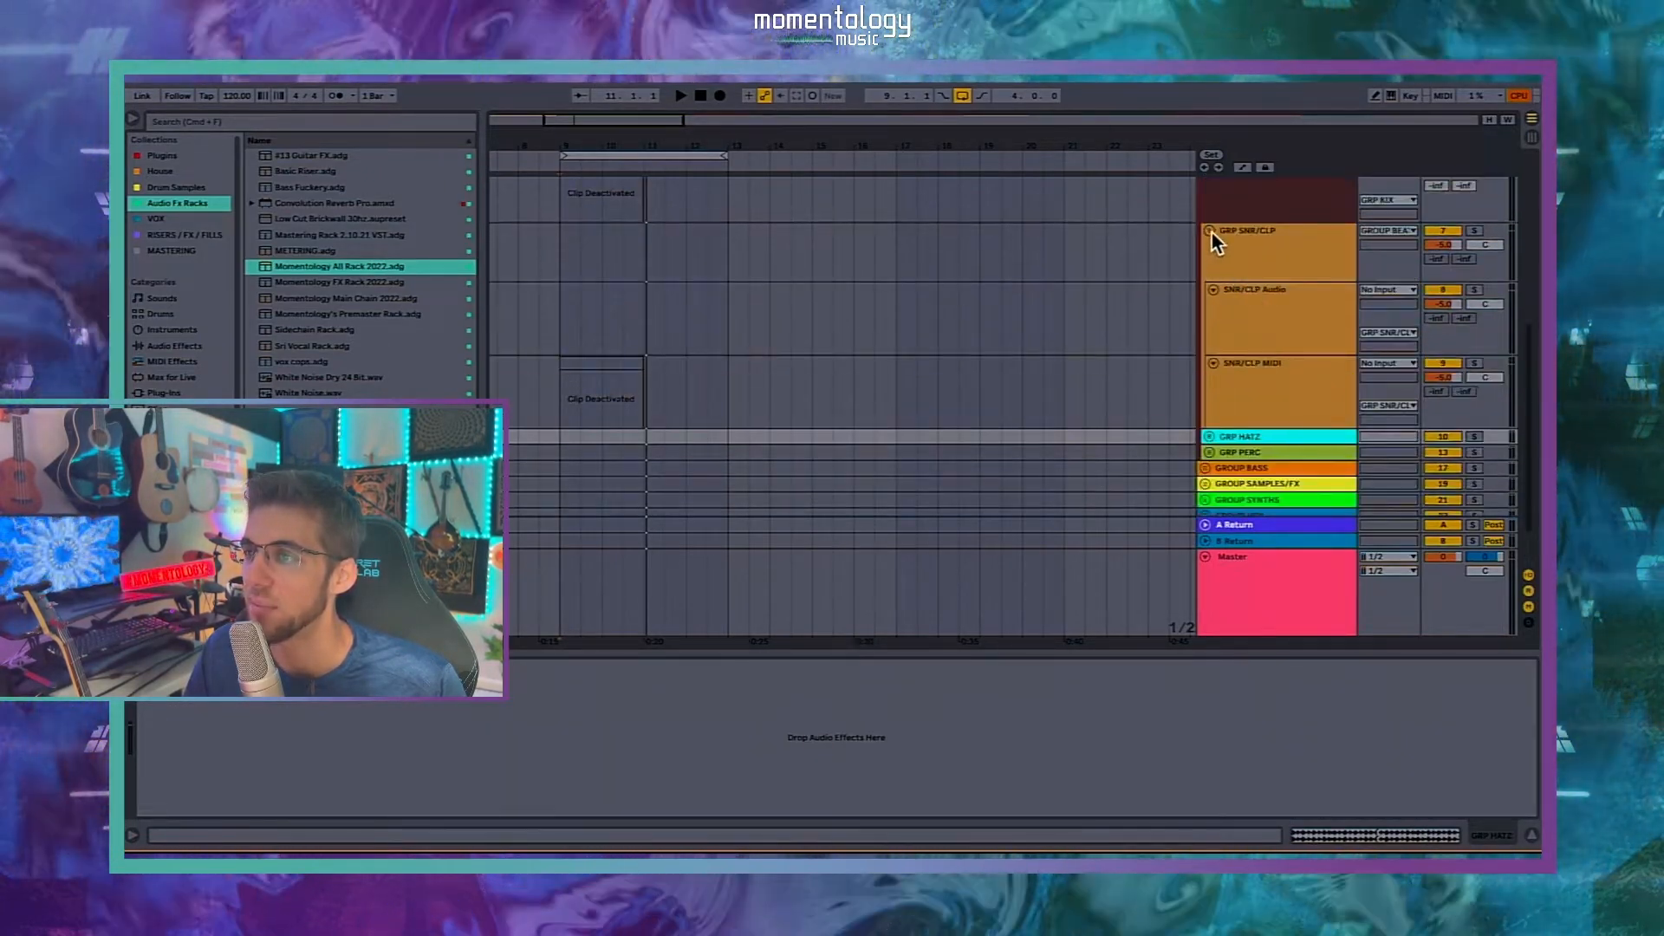
click(1210, 230)
click(1266, 295)
click(1213, 211)
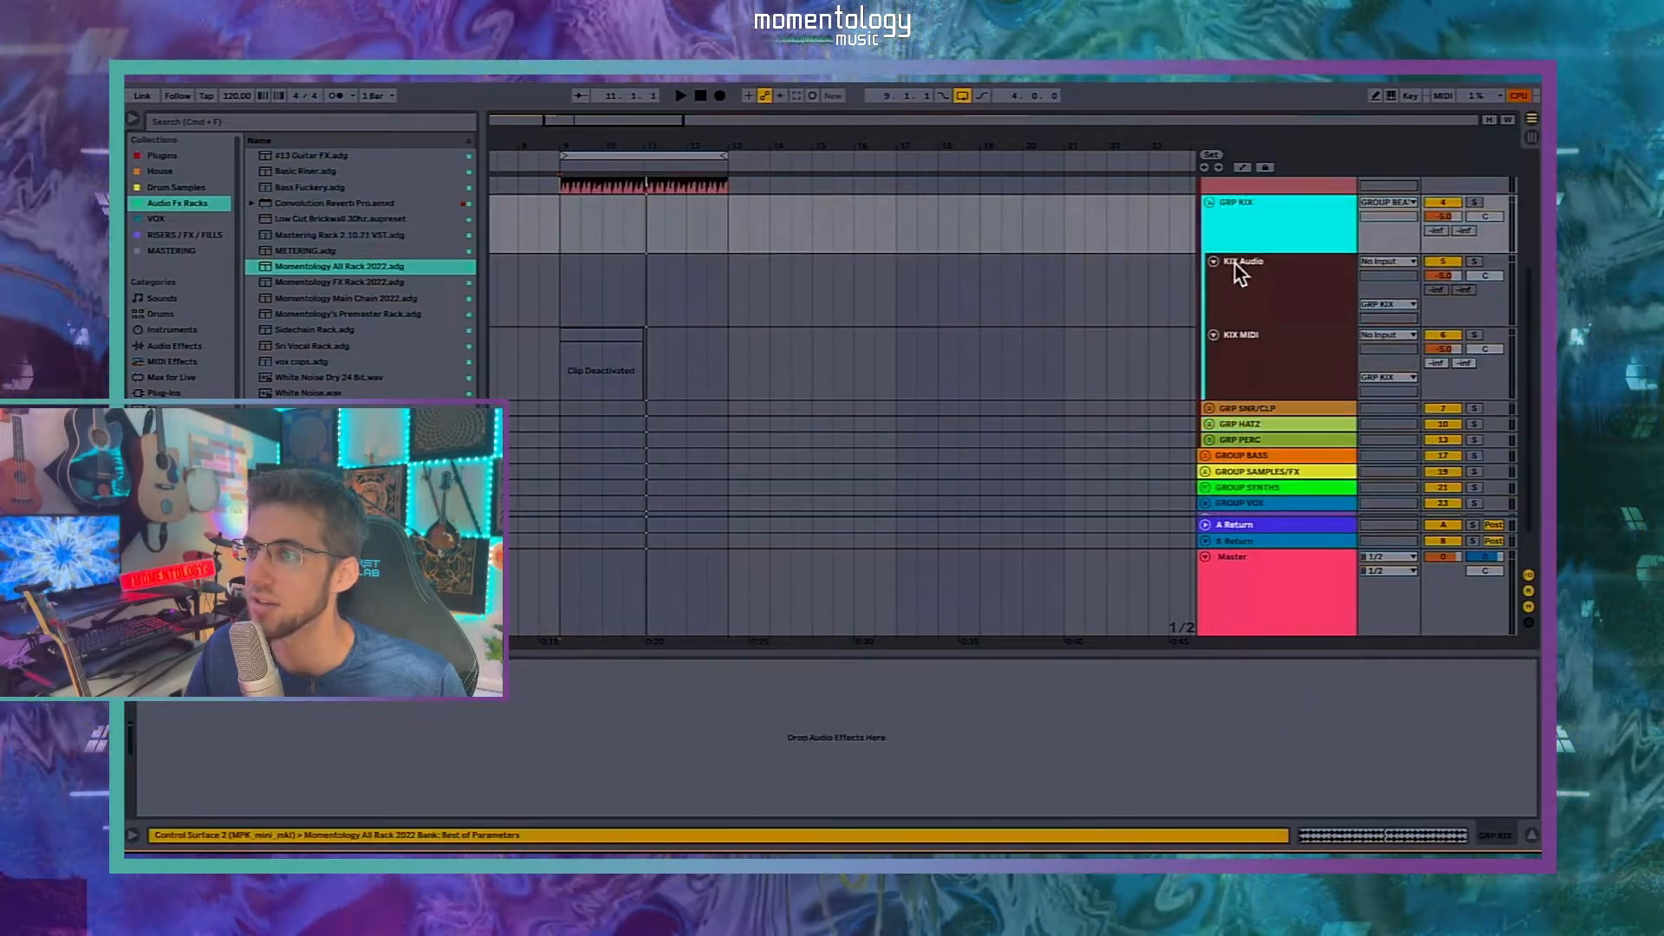
click(1210, 202)
scroll(1251, 252, up, 3)
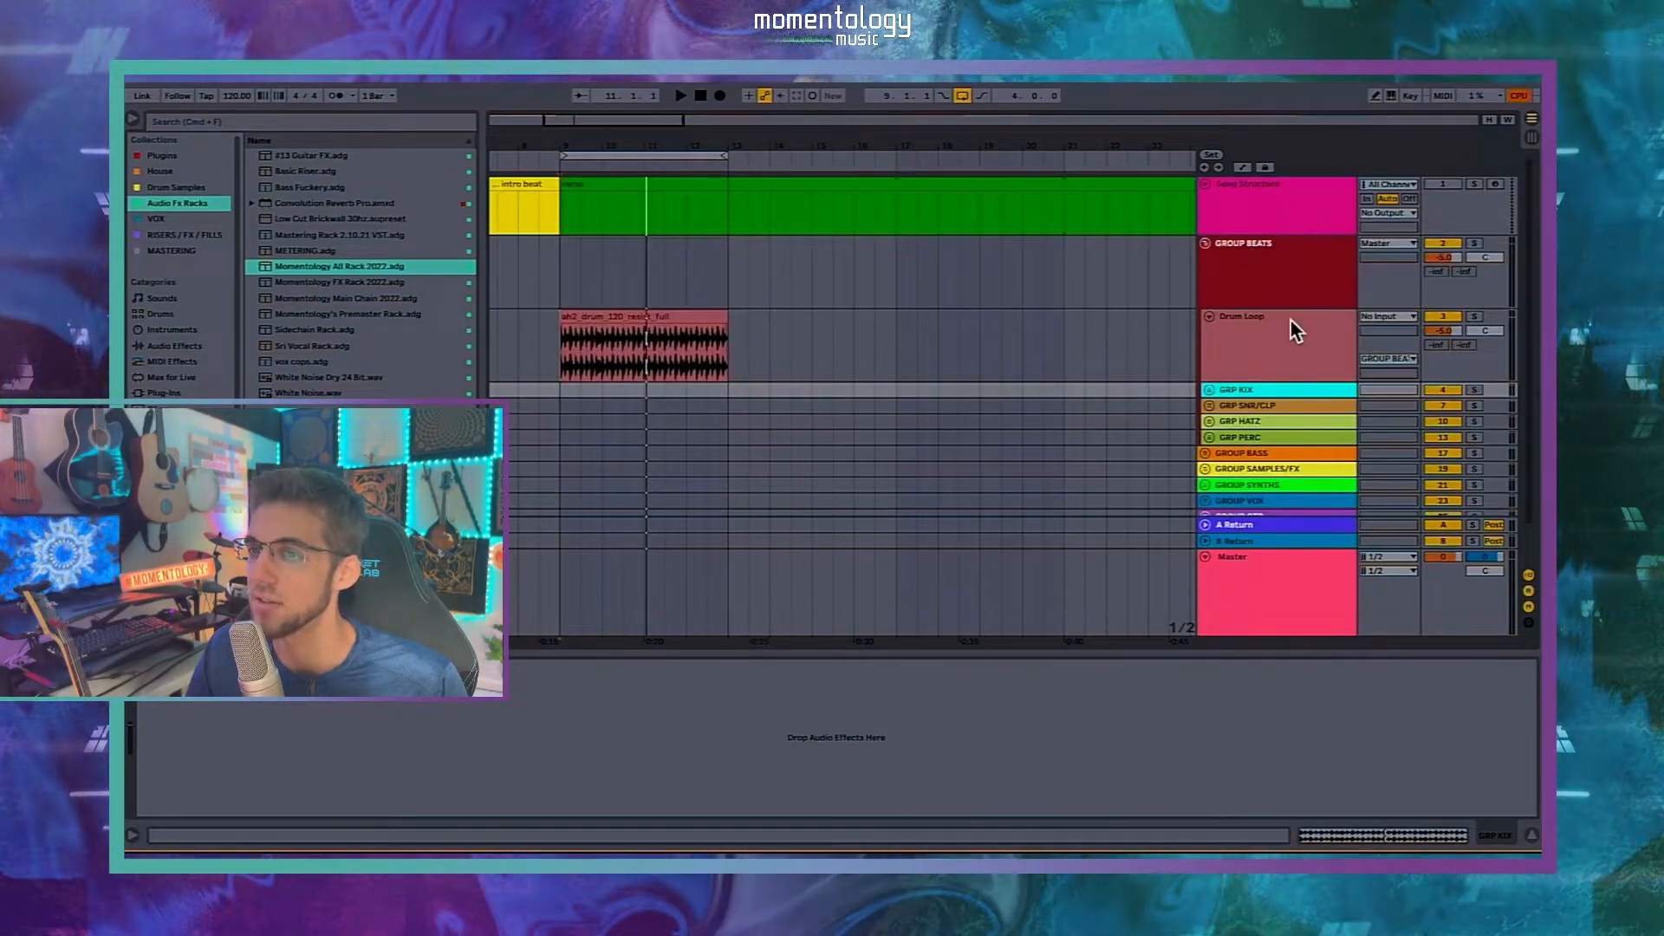
click(1288, 320)
click(1209, 317)
click(1270, 285)
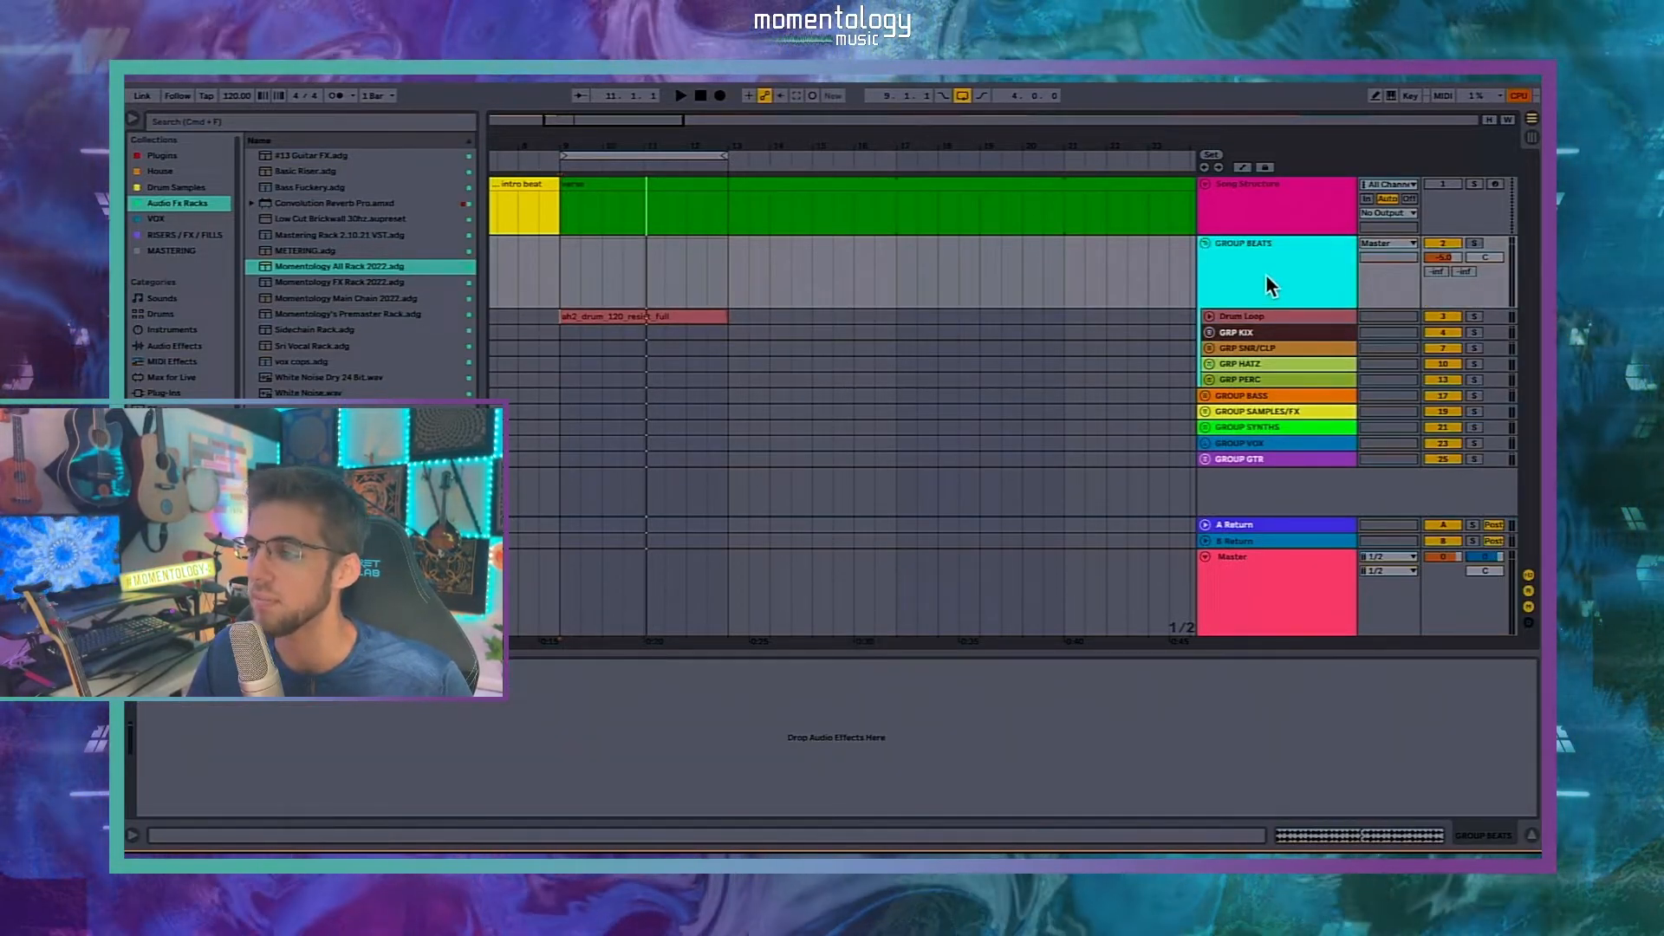
Step: Unfold the GRP KIX group and examine the device chain on the KIX Audio track
click(1221, 334)
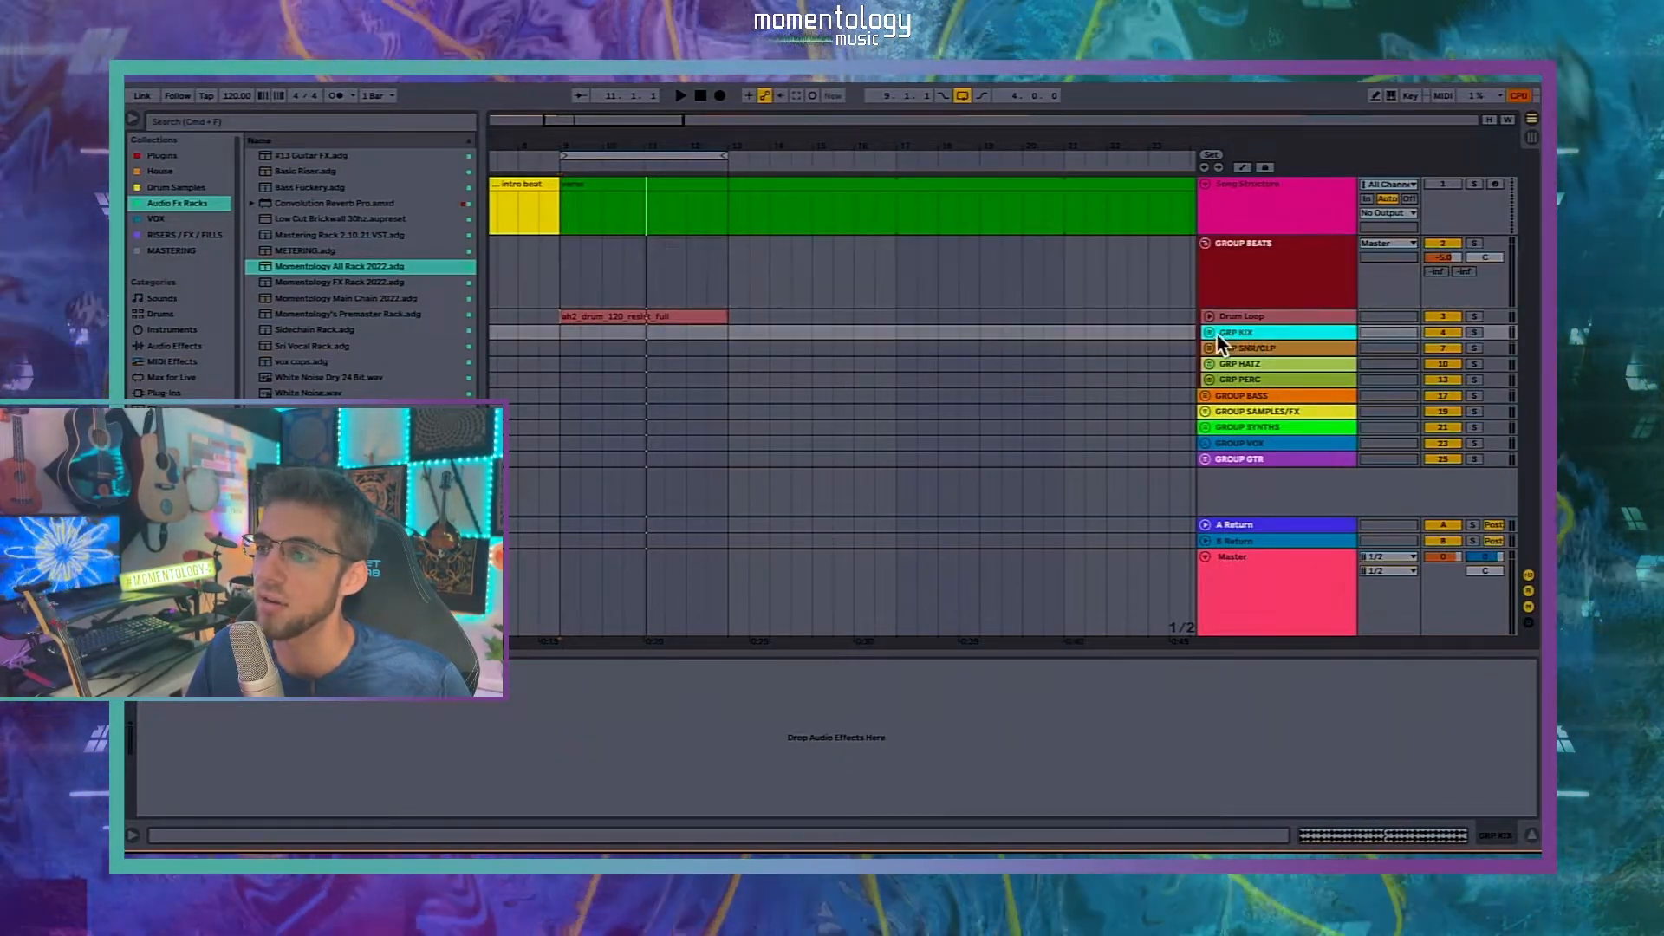
click(1208, 332)
click(1262, 404)
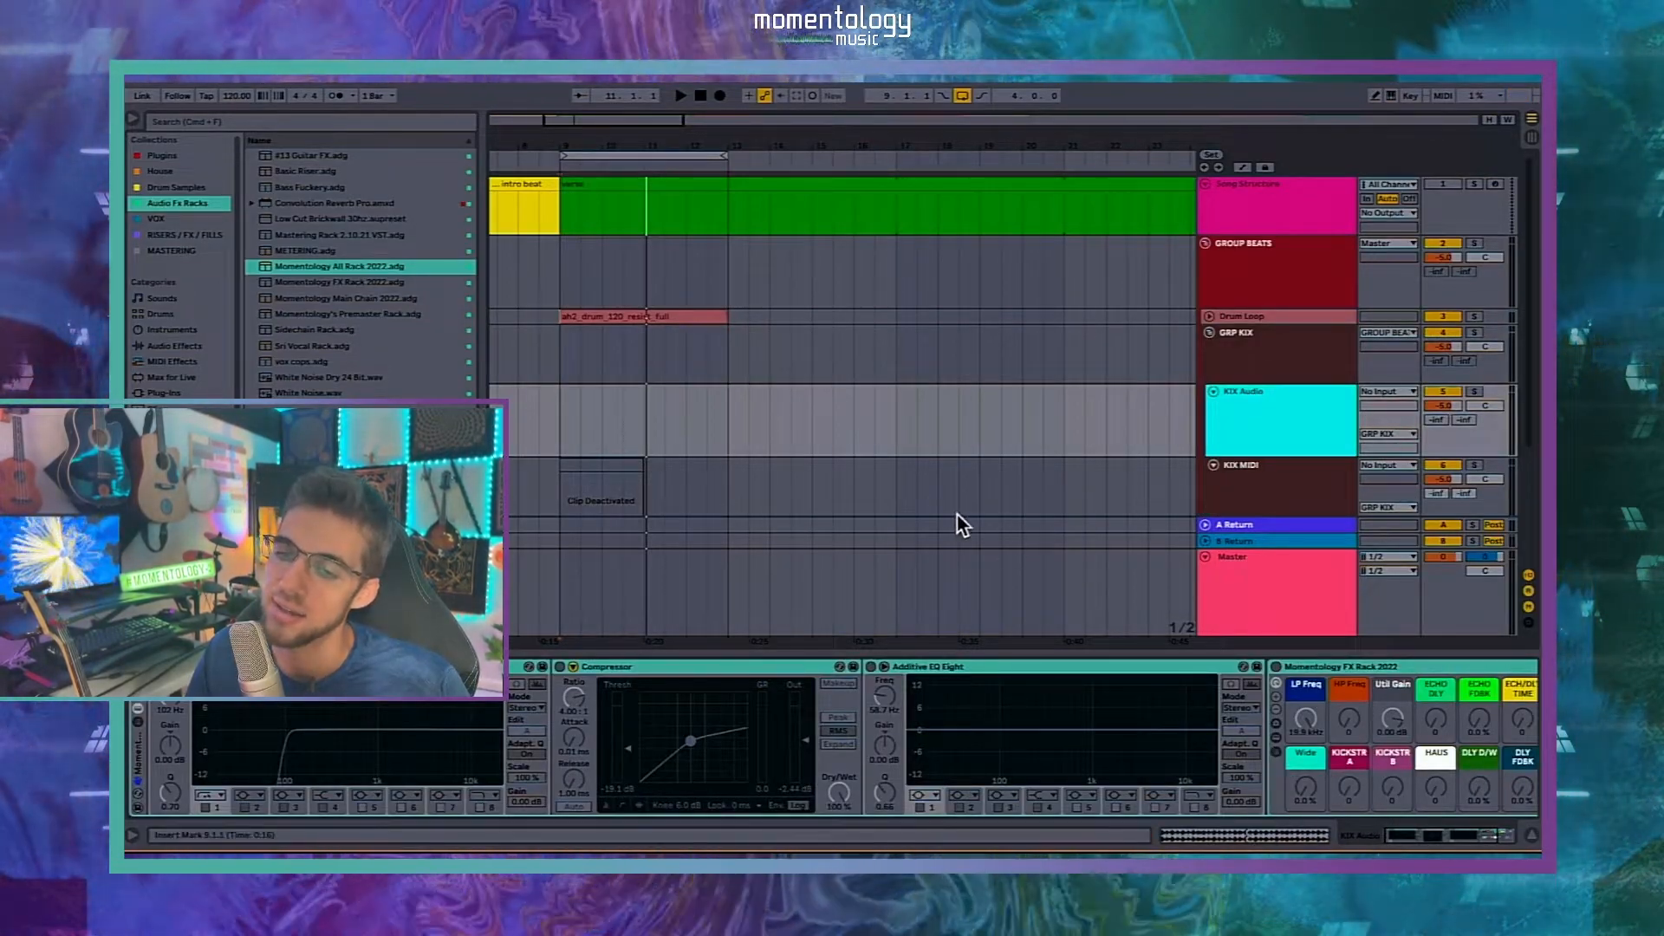
click(958, 515)
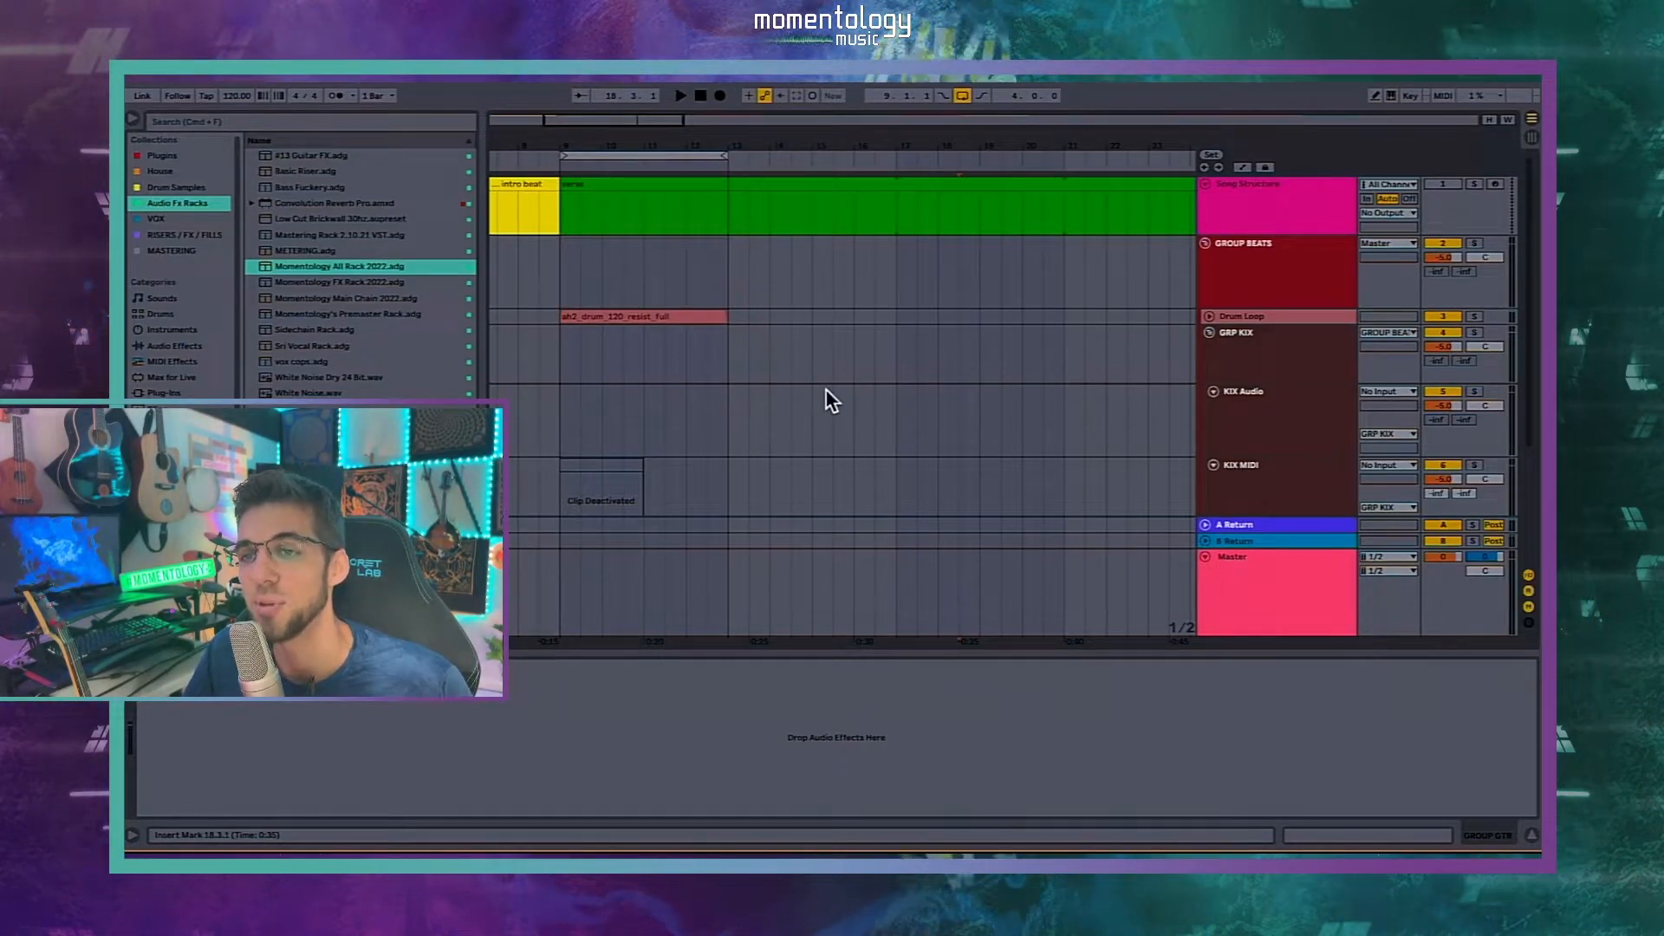
Step: Delete the audio clip on the Drum Loop track and set the arrangement's fixed grid to 1 Bar
click(646, 317)
key(Delete)
click(727, 288)
right_click(728, 287)
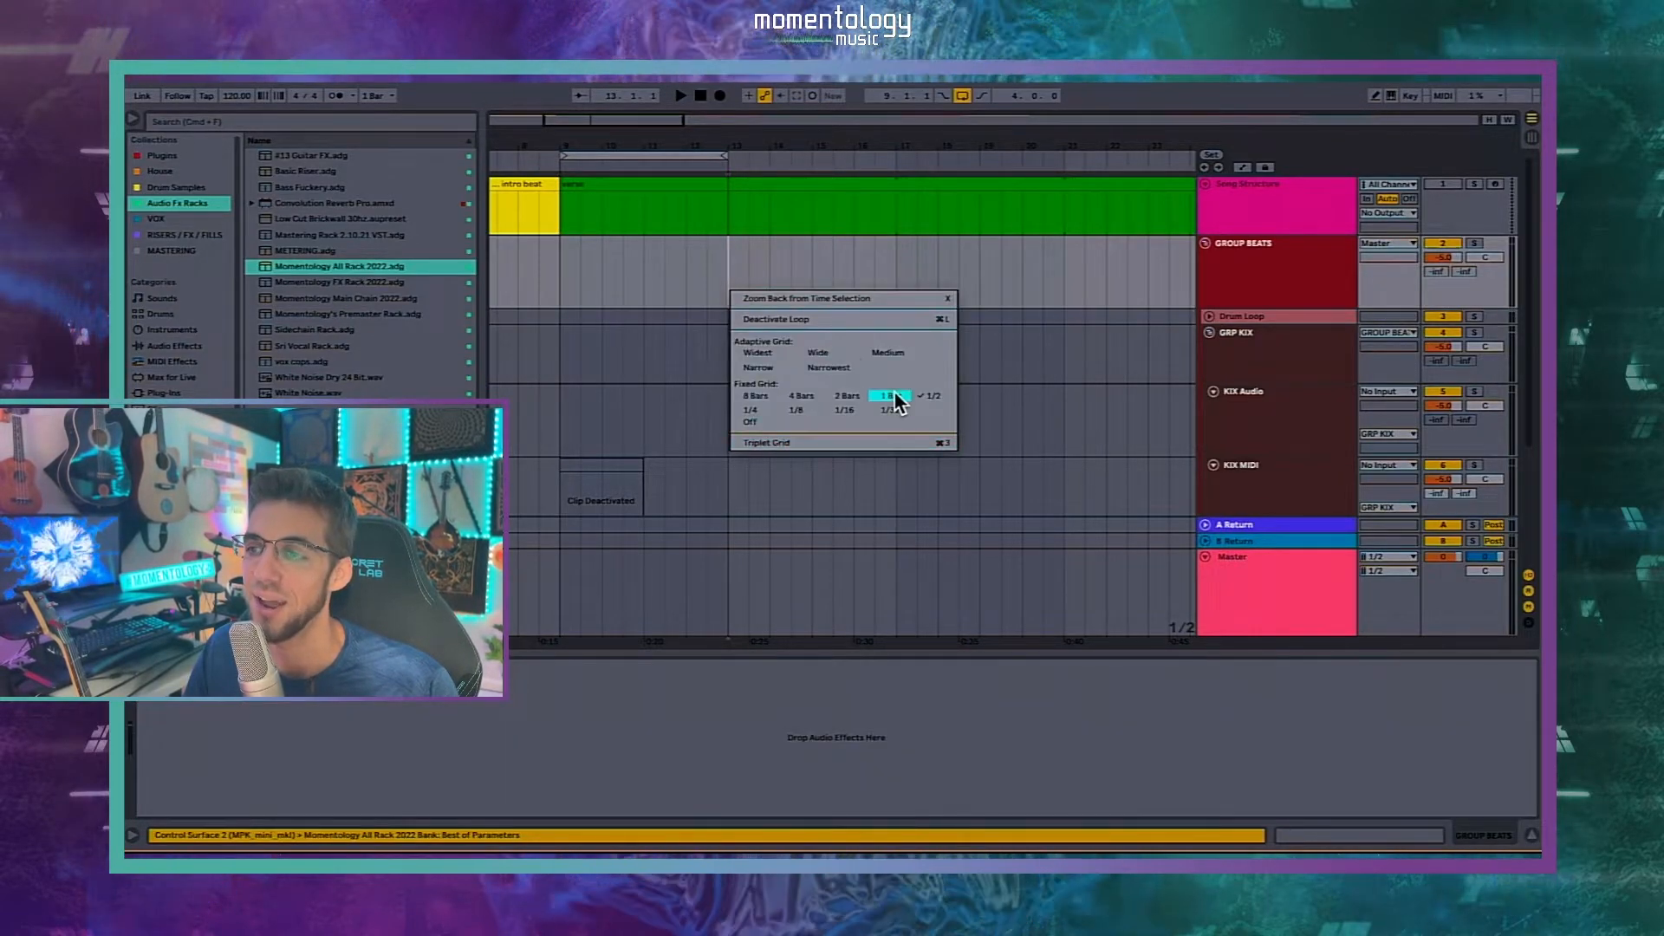
click(892, 394)
Step: Fold the GRP KIX group and step the track selection from GROUP BASS down through the remaining instrument groups
click(1209, 335)
click(1209, 333)
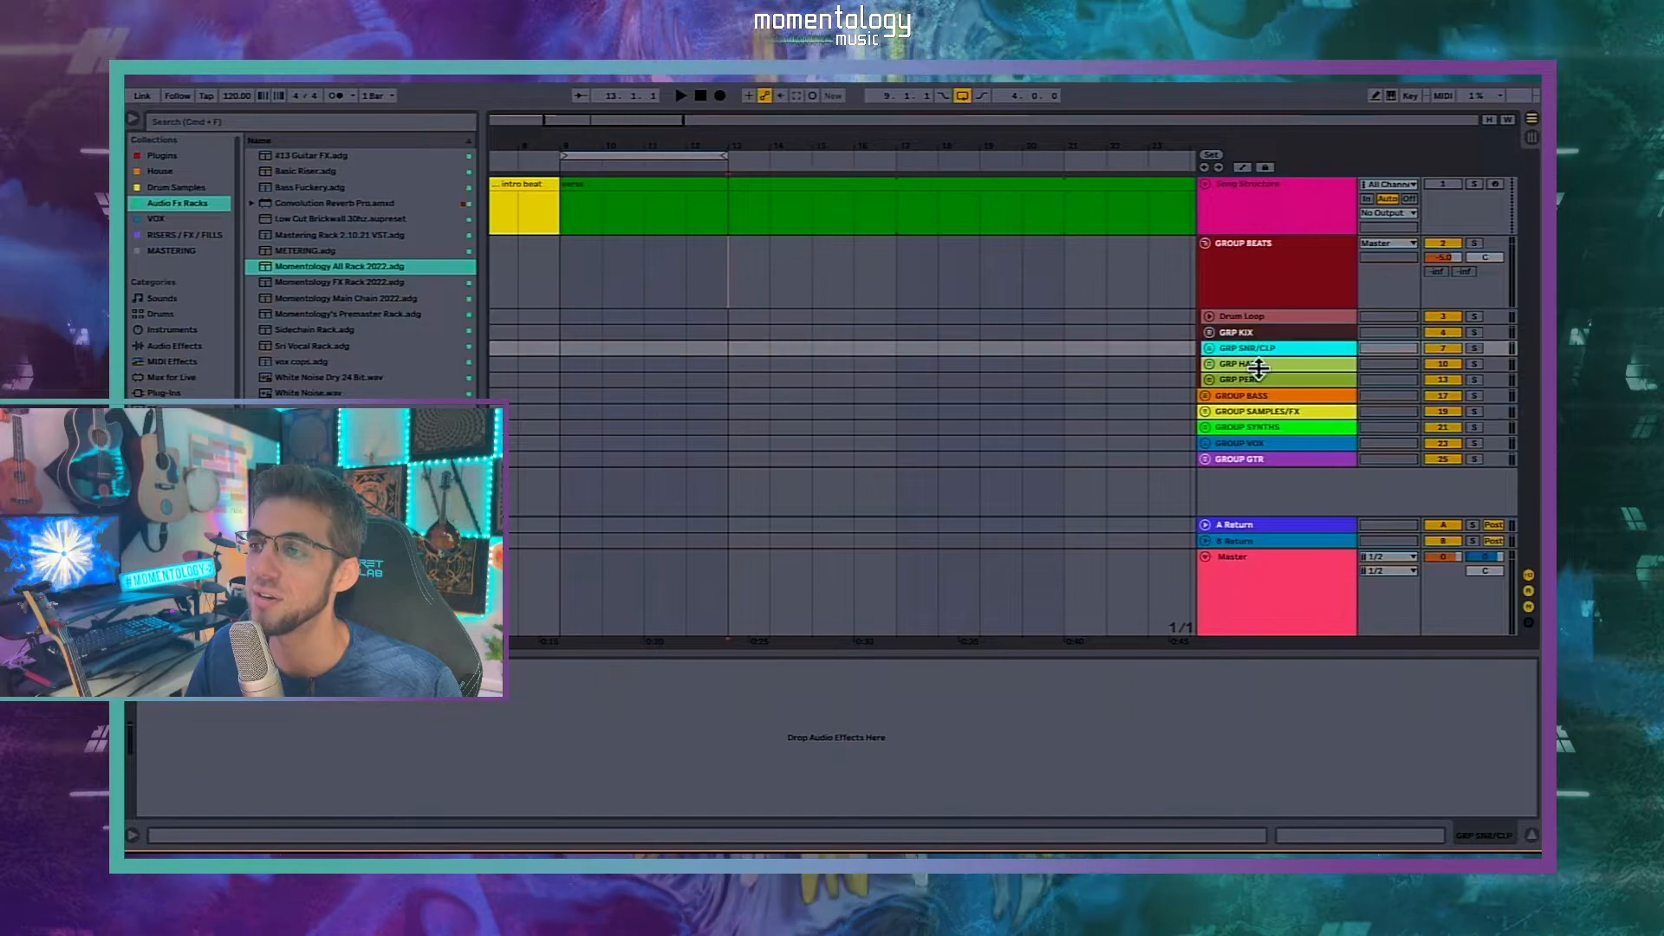
click(1269, 395)
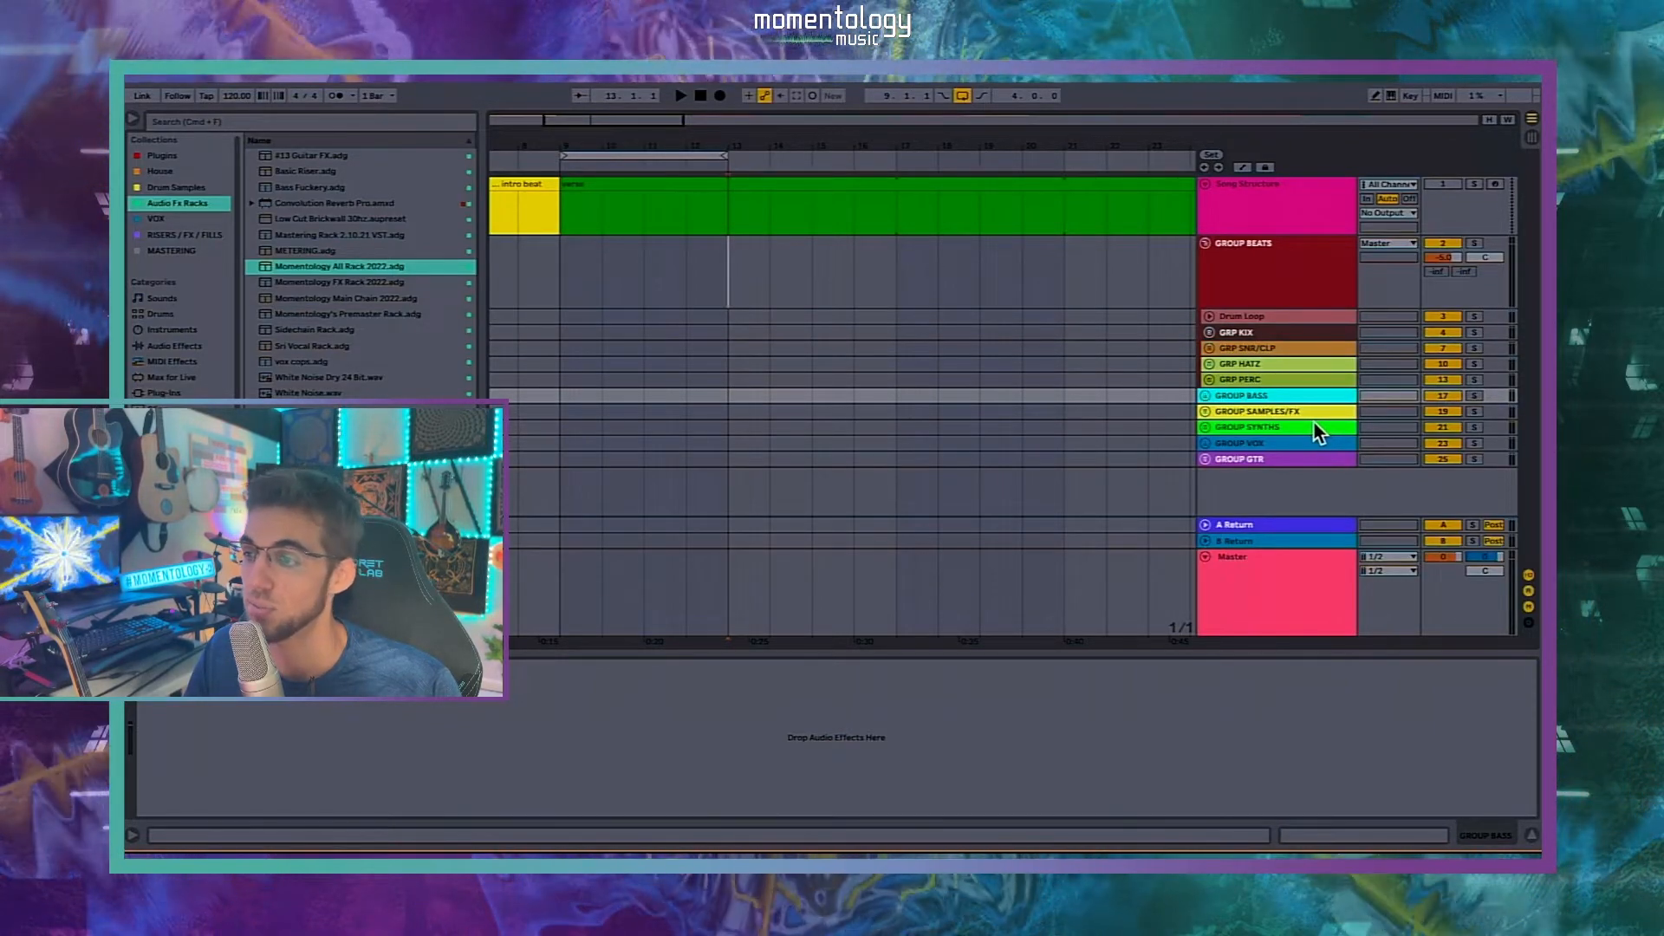
key(Down)
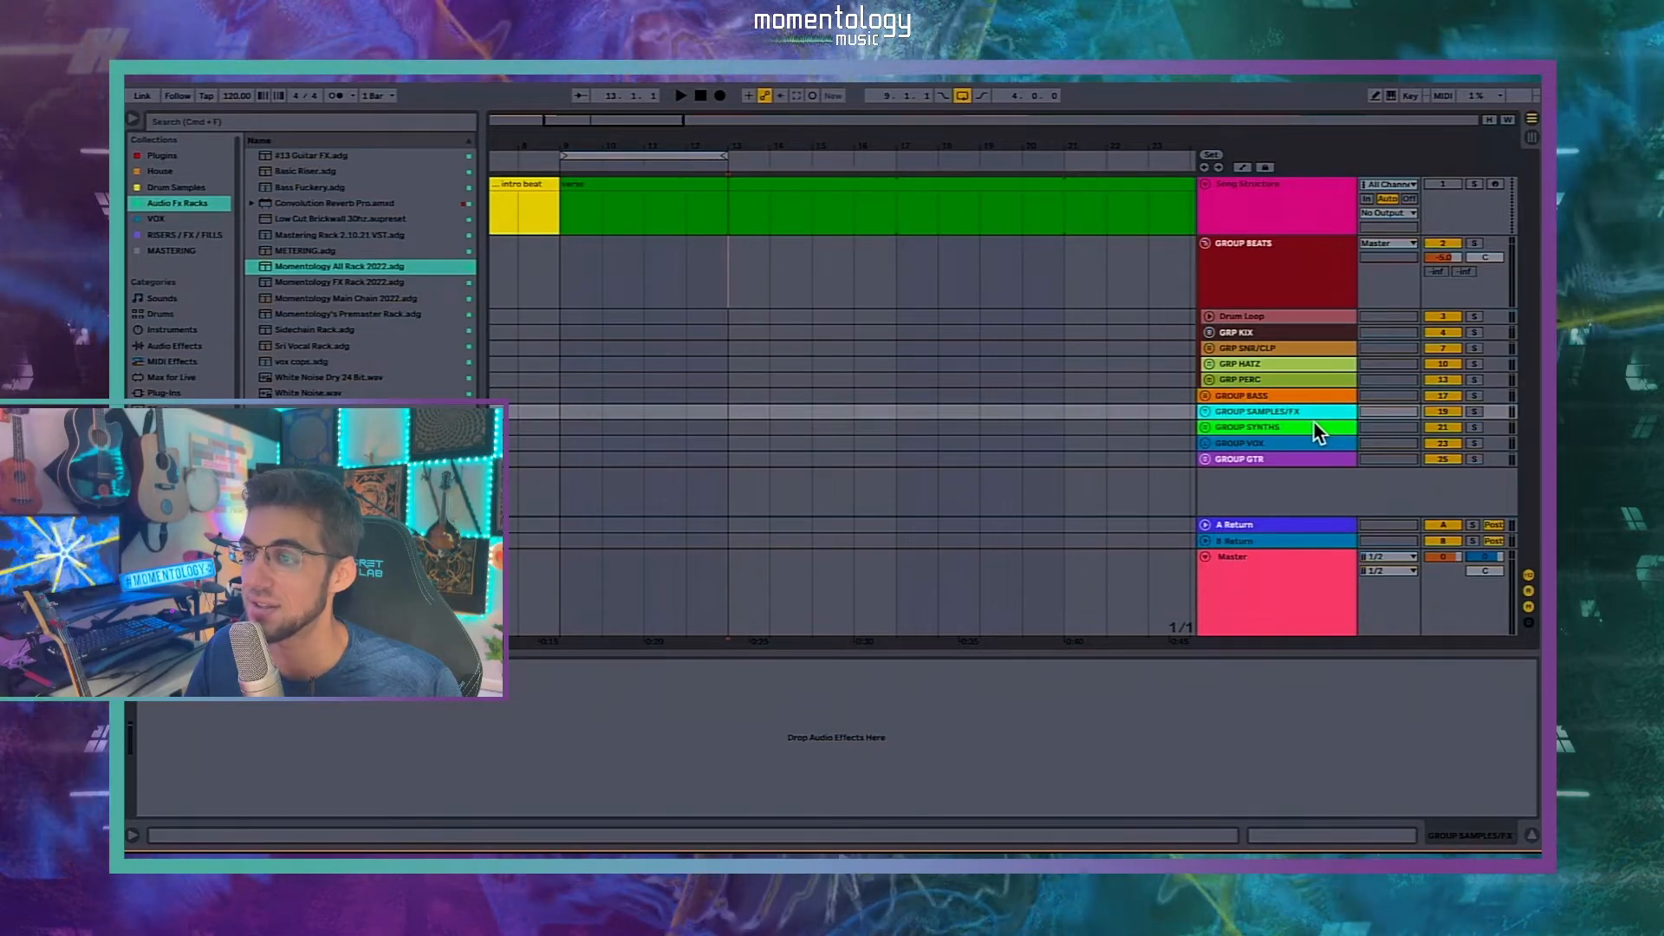
key(Down)
key(Down)
key(Down)
Step: Fold GROUP BEATS so that all of its drum tracks and subgroups are hidden, leaving the group track selected
click(1220, 242)
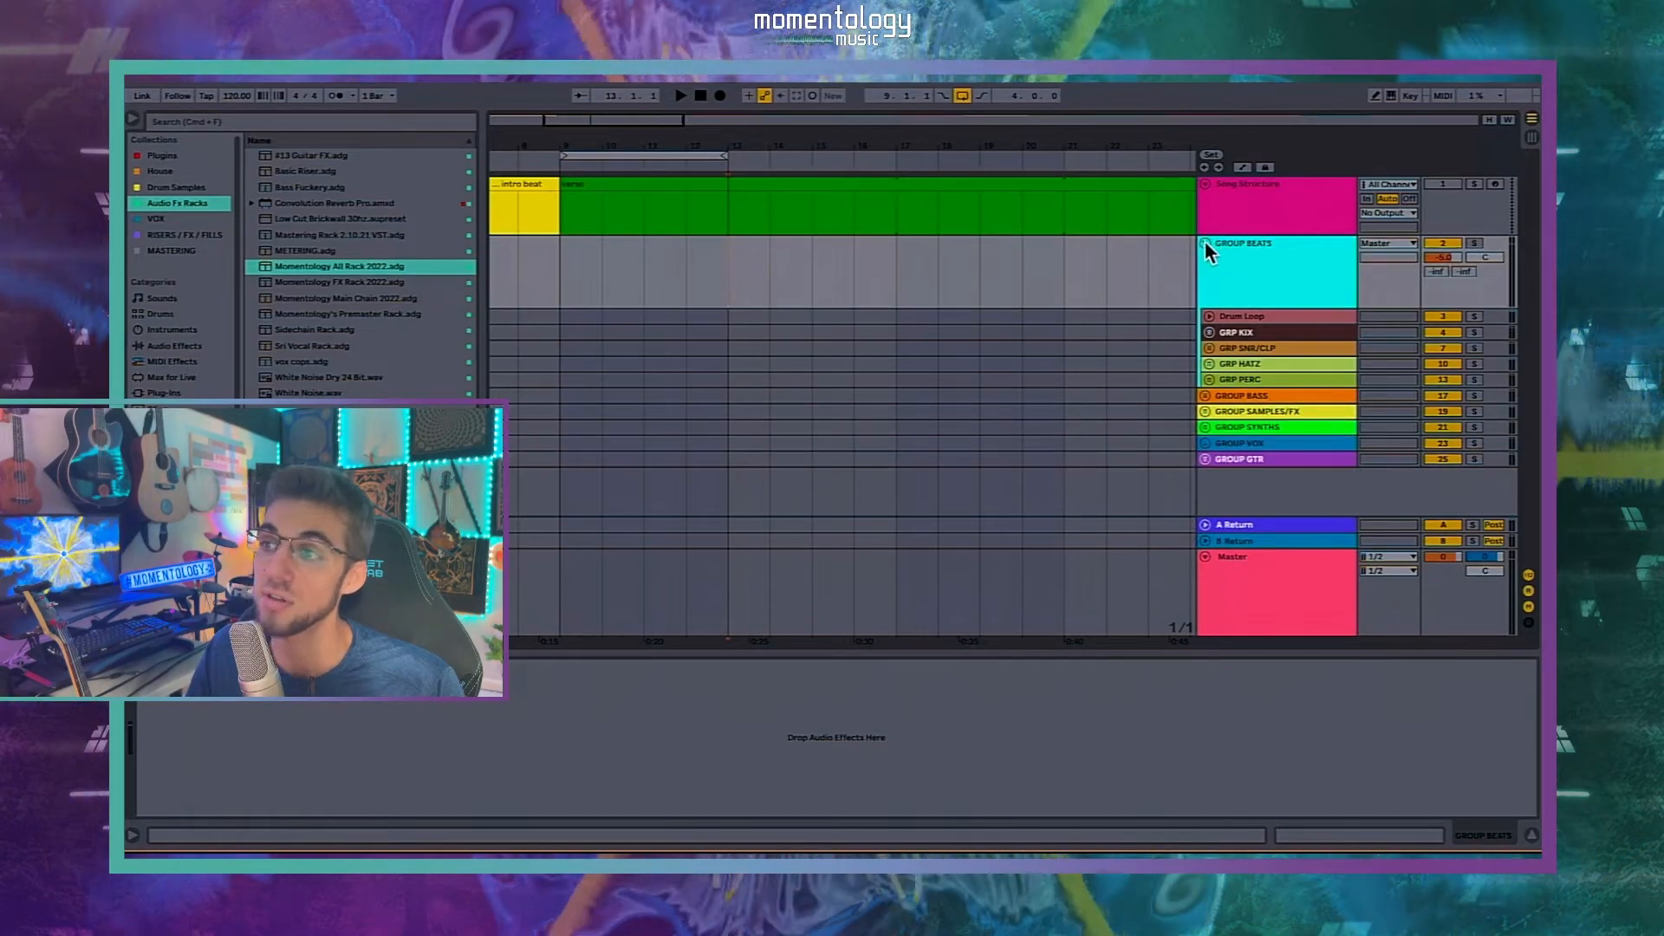
click(1204, 242)
click(1205, 243)
click(1204, 240)
click(1268, 209)
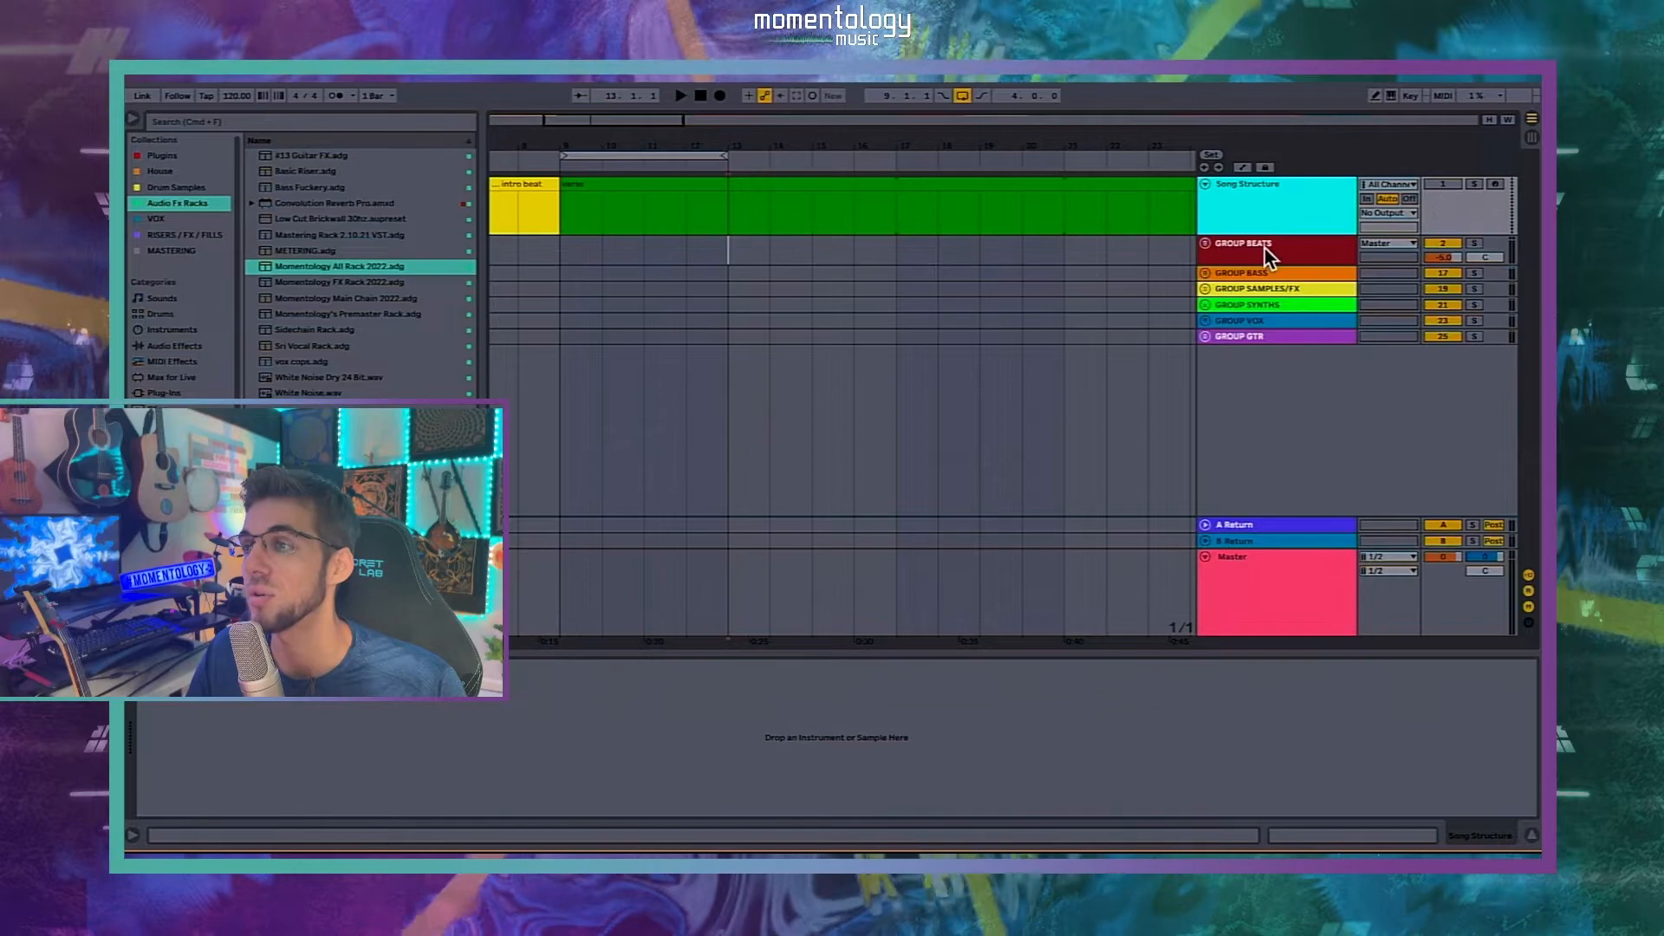
click(1261, 247)
click(1202, 244)
click(1203, 243)
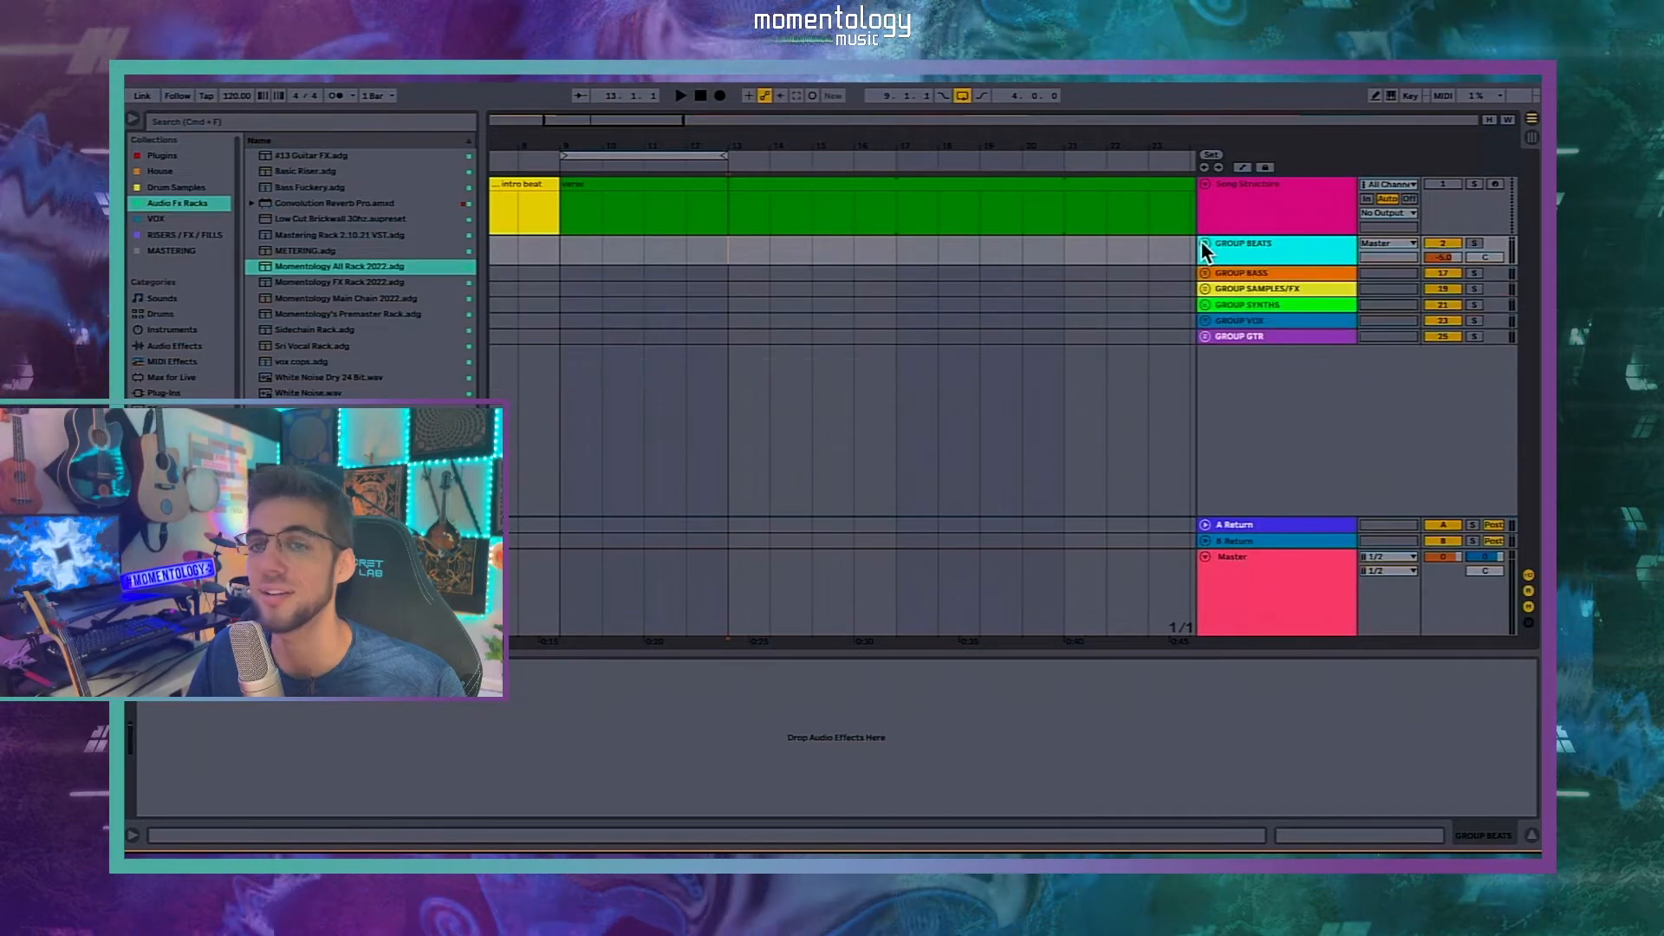